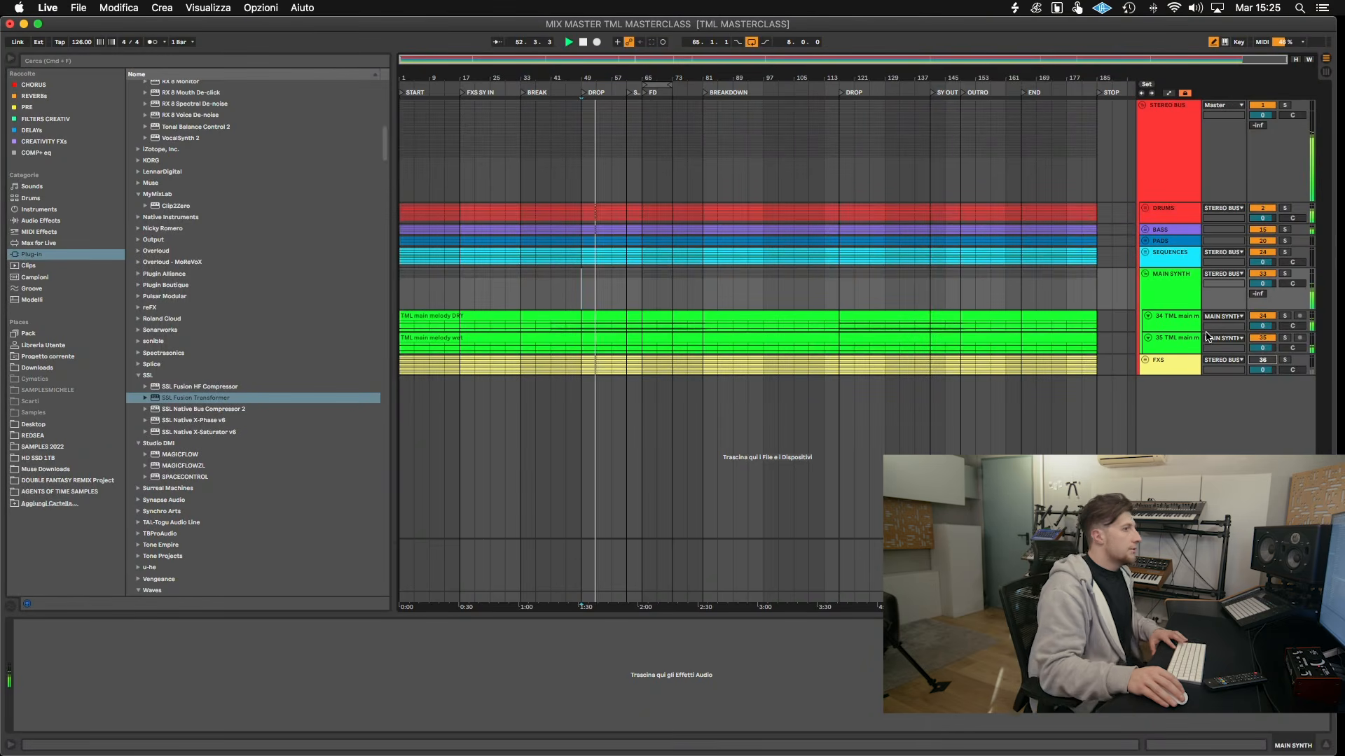
# - Enlarge the TML main melody DRY and wet tracks to show their waveforms
pyautogui.click(1174, 348)
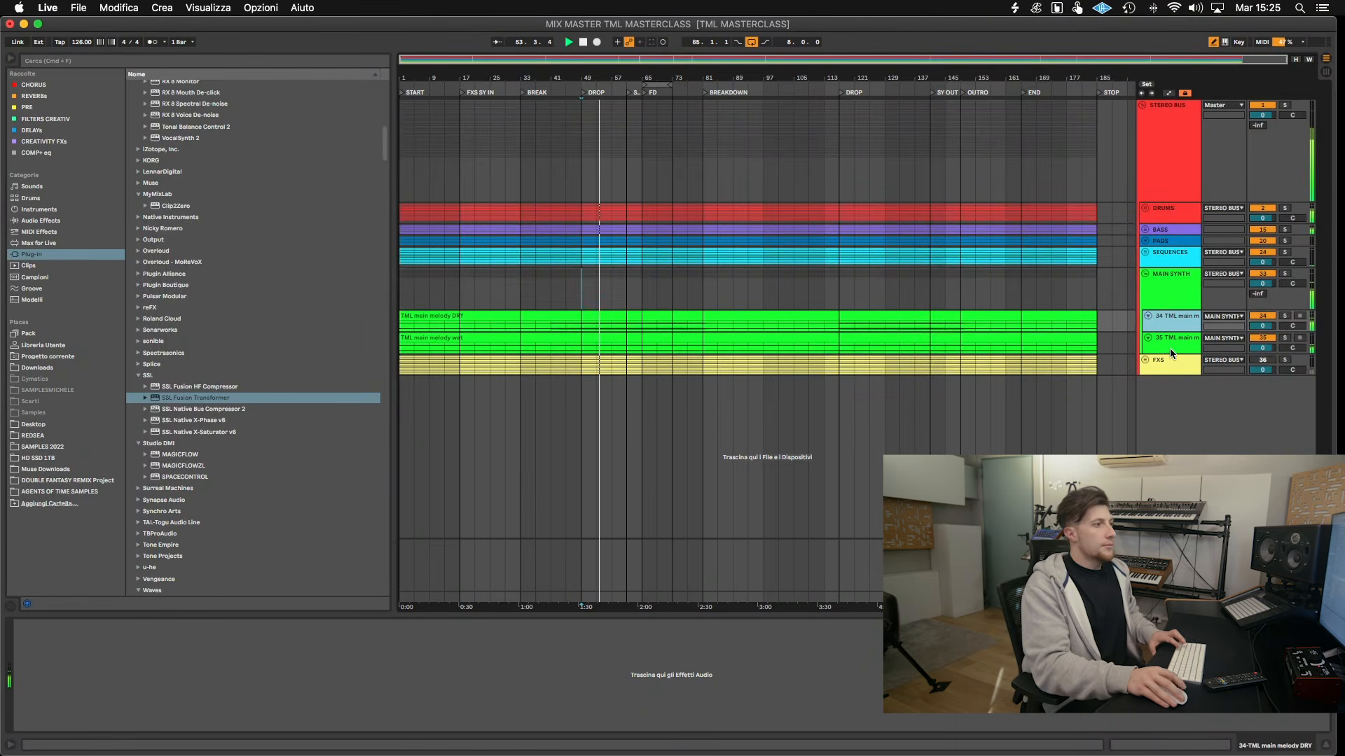
pyautogui.moveTo(1172, 355); pyautogui.dragTo(1172, 456)
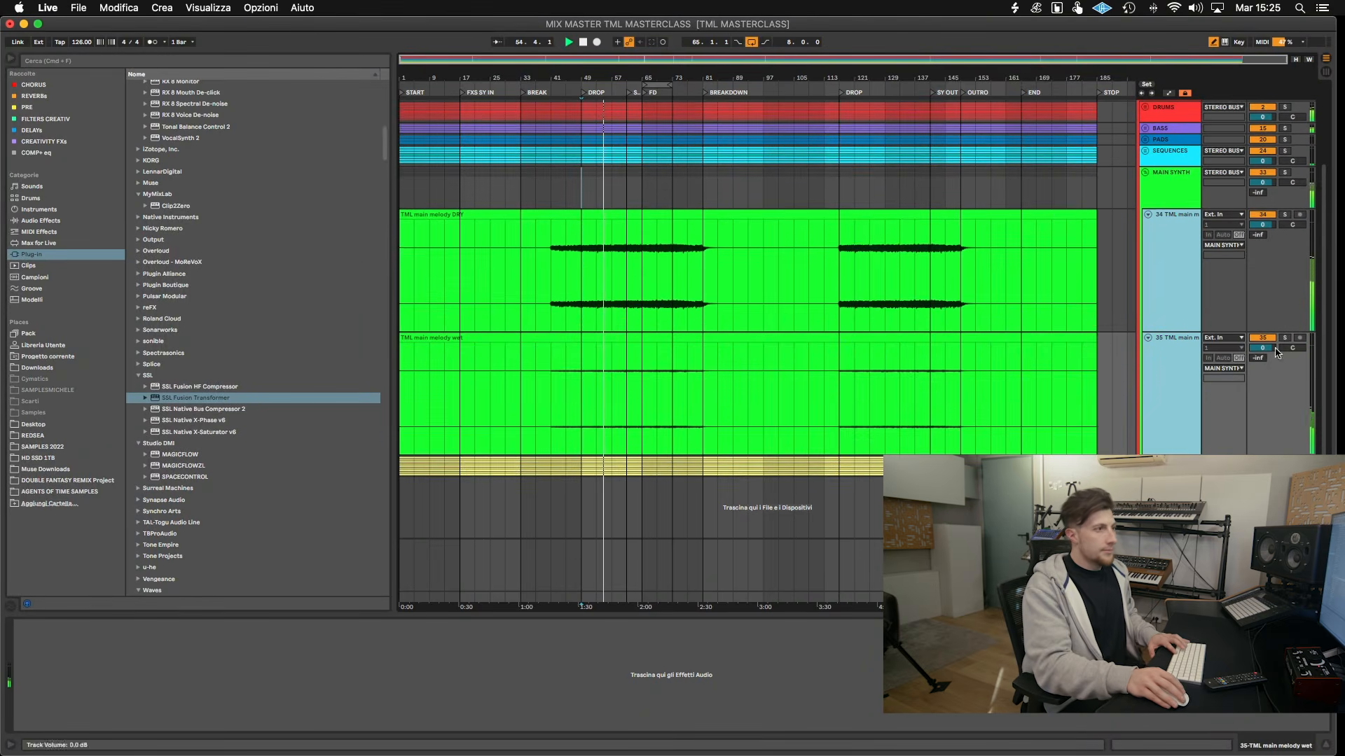
# - Deactivate the wet main melody track and solo the DRY one, with playback running from the drop
pyautogui.click(1264, 340)
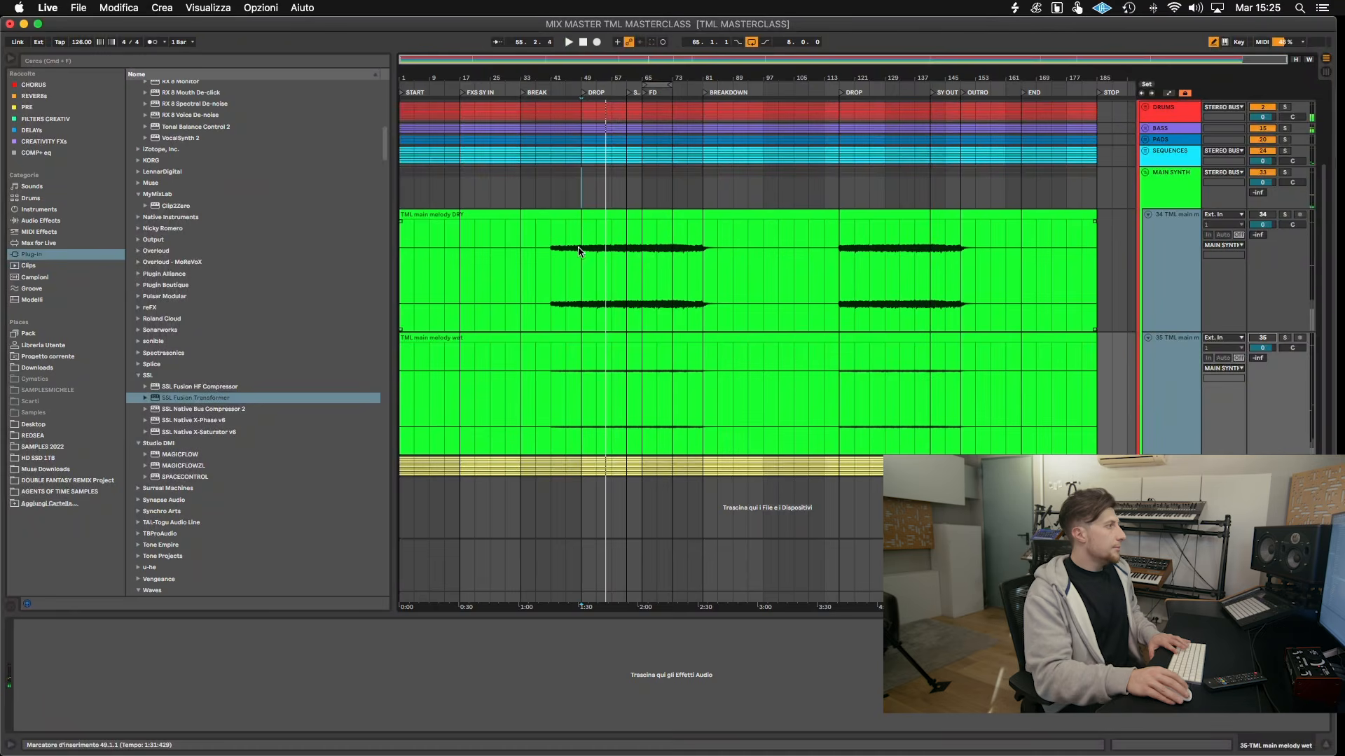
pyautogui.press('space')
pyautogui.click(1132, 287)
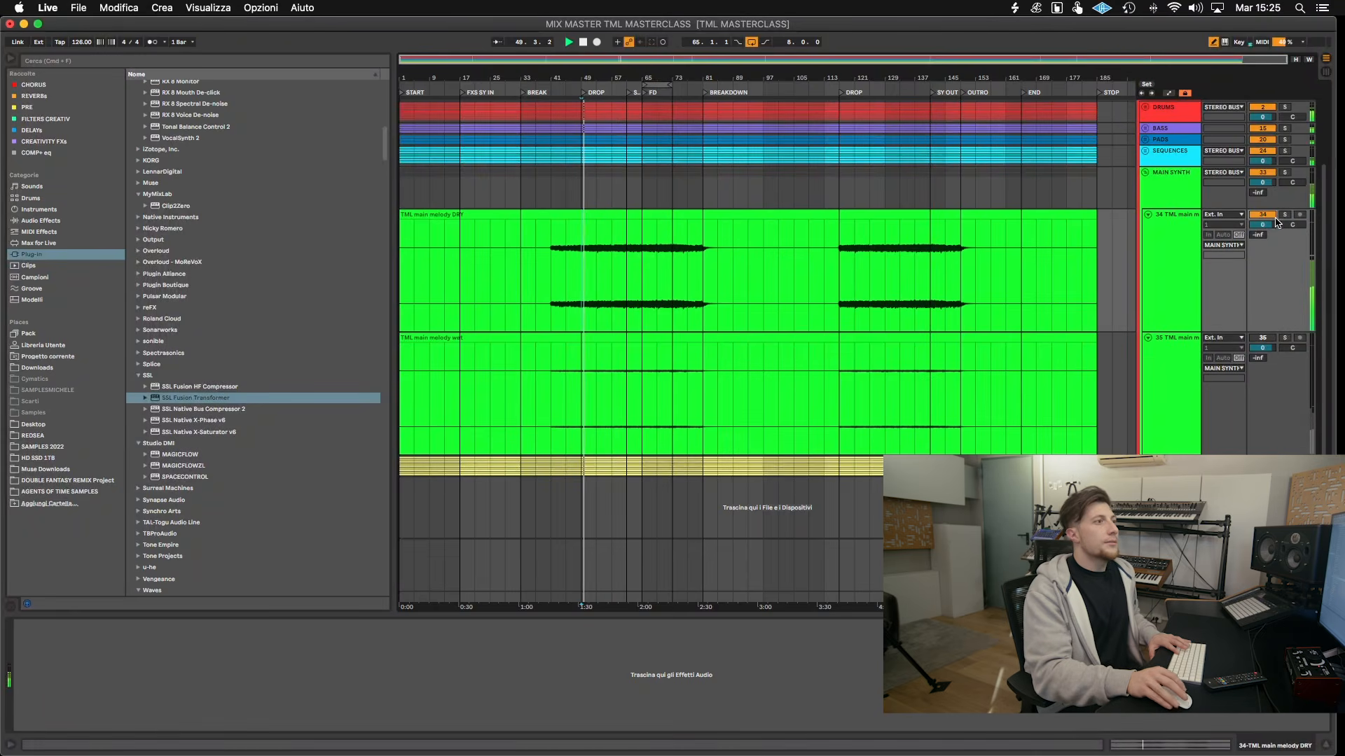
pyautogui.click(1284, 216)
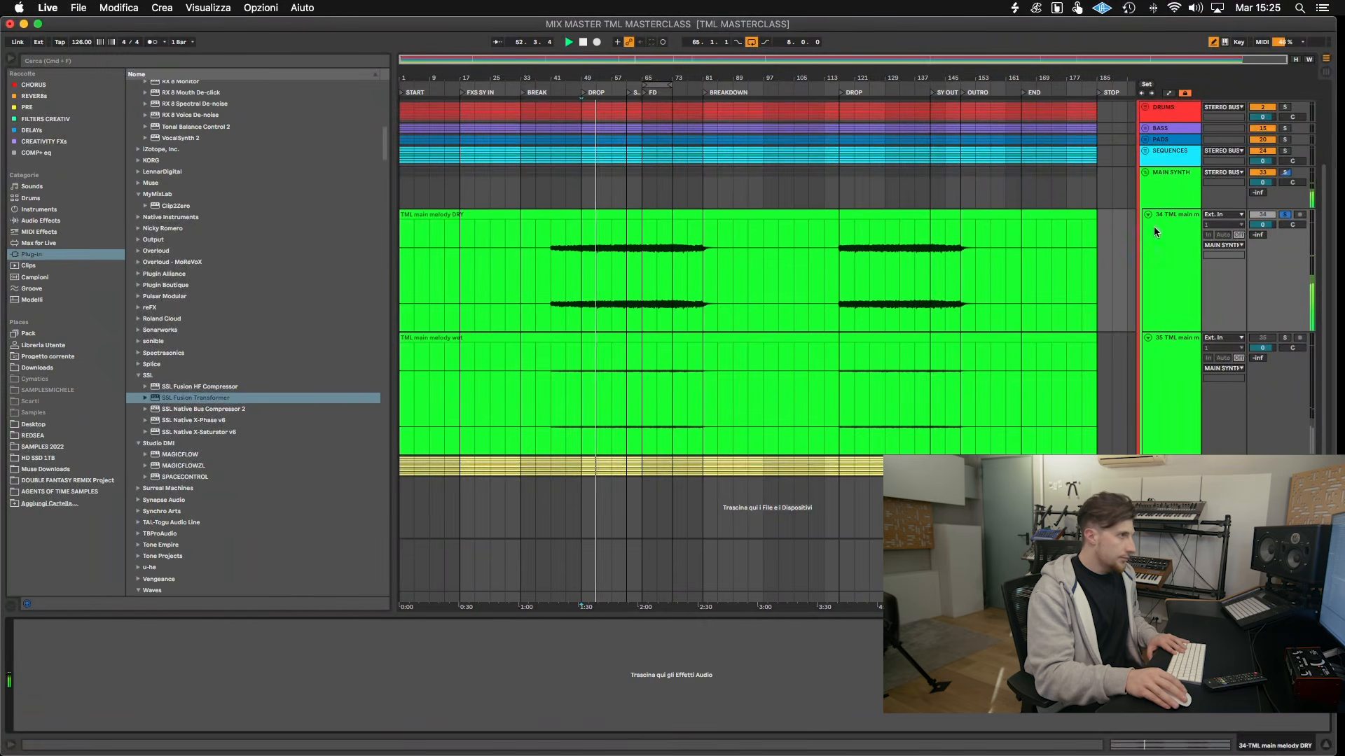
# - Load Pro-Q 3 on the TML main melody DRY track and set its processing to Linear Phase
pyautogui.click(110, 62)
pyautogui.write('q 3')
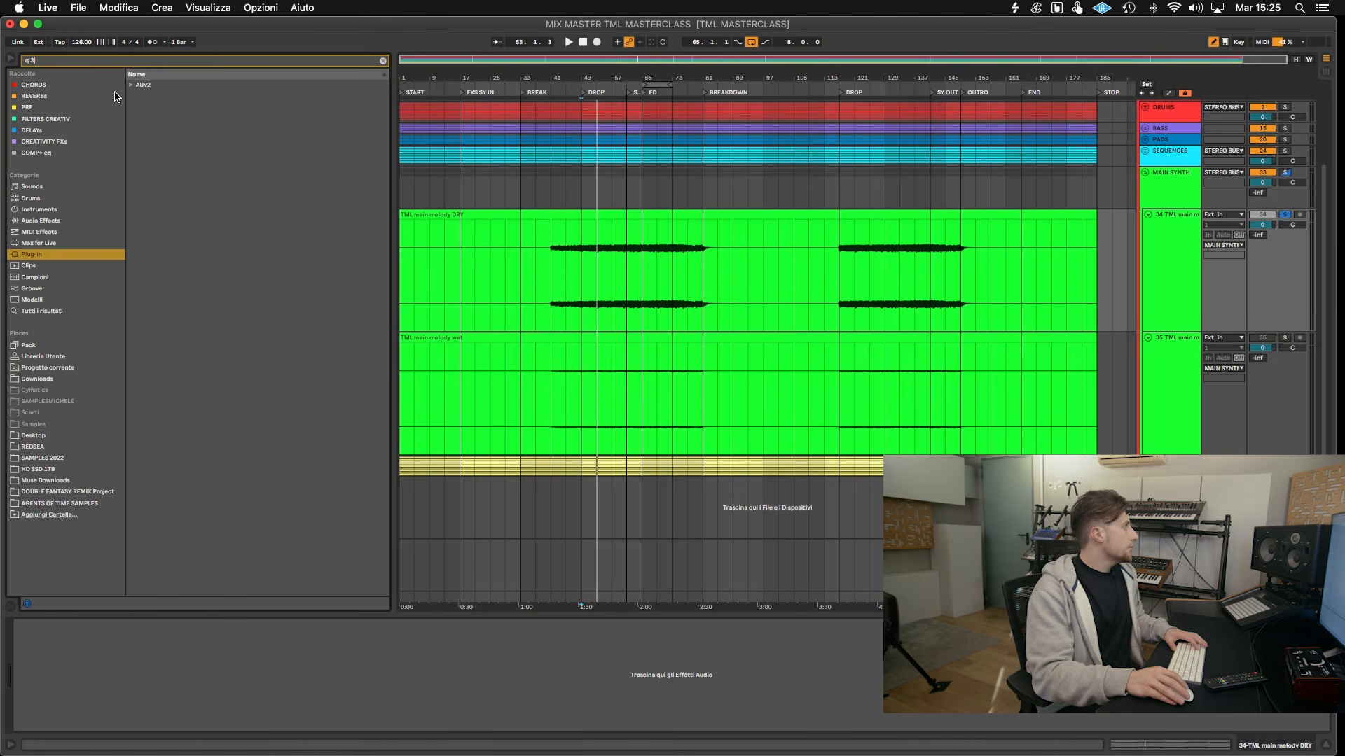
pyautogui.click(132, 86)
pyautogui.moveTo(154, 109); pyautogui.dragTo(571, 276)
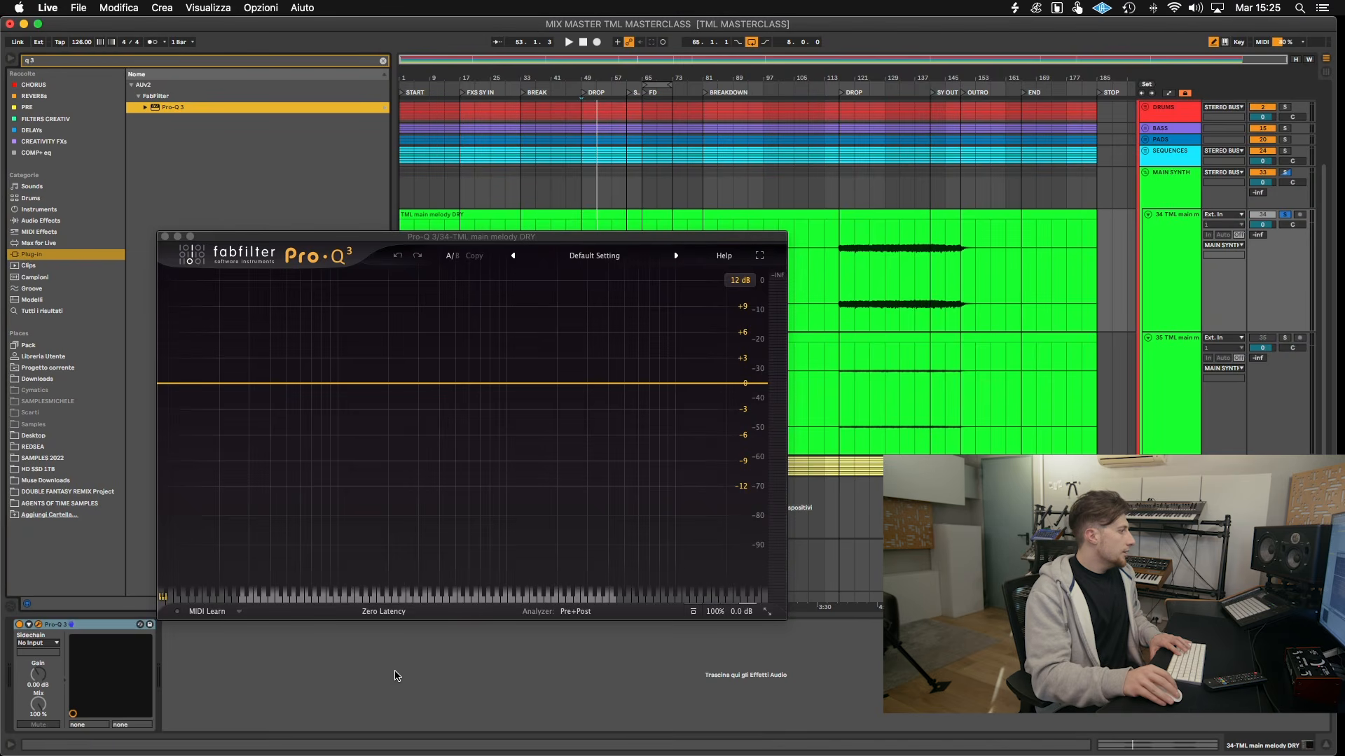
pyautogui.click(390, 613)
pyautogui.click(396, 656)
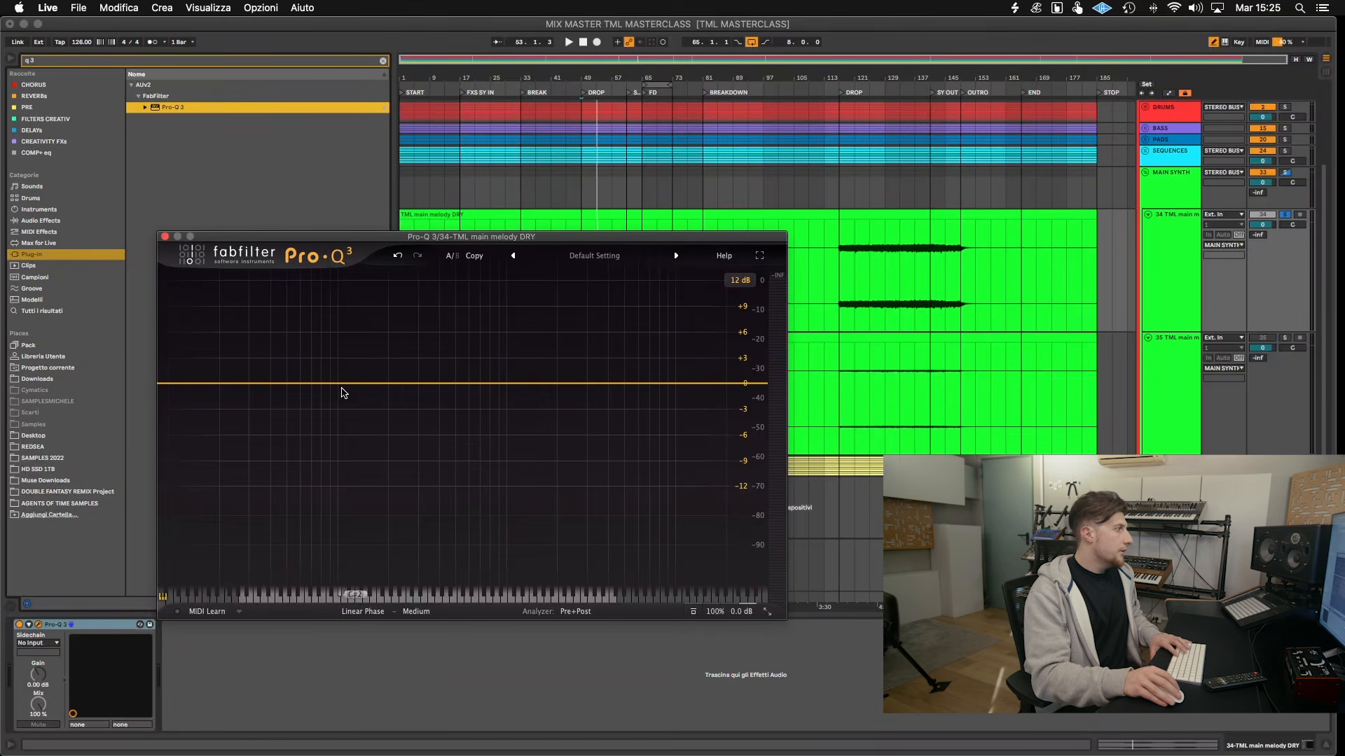
# - Add two EQ bell bands at about 1552 Hz and 3.8 kHz, auditioning their frequencies during playback
pyautogui.click(351, 383)
pyautogui.moveTo(368, 334); pyautogui.dragTo(559, 450)
pyautogui.press('space')
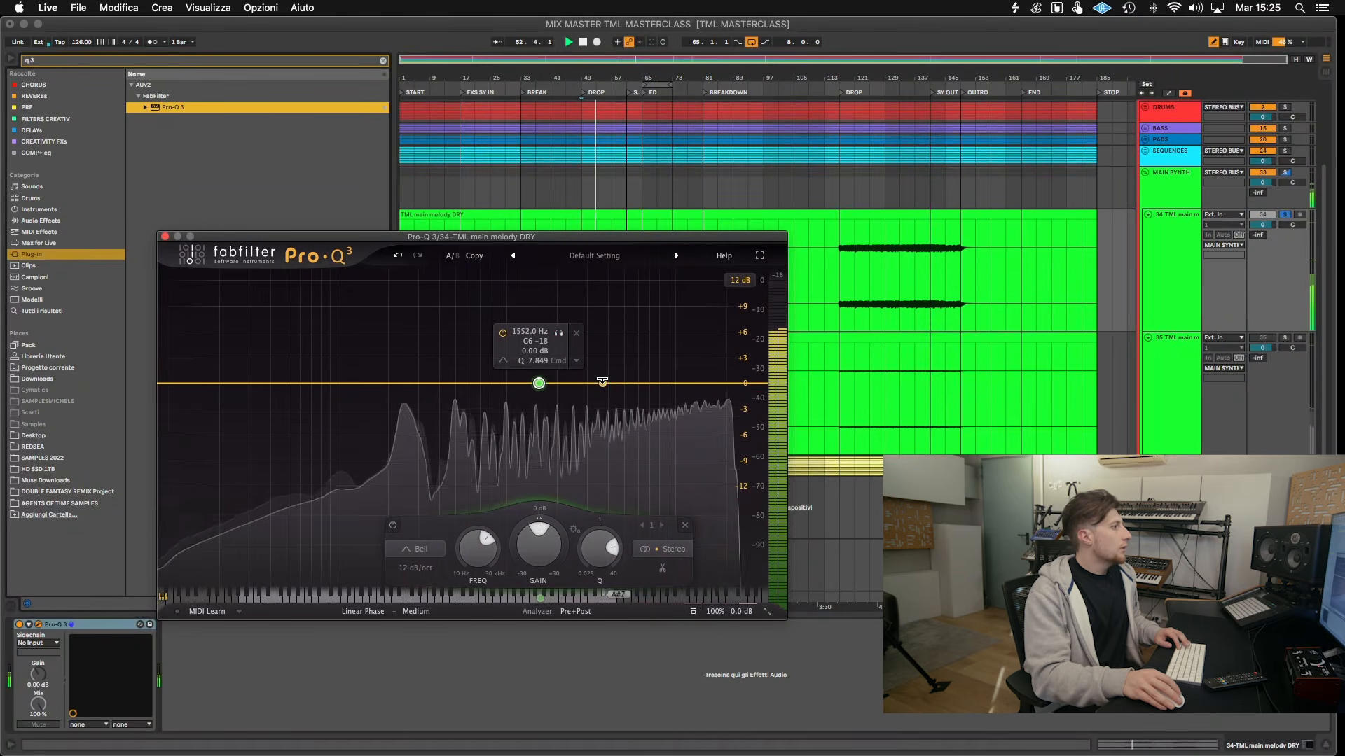
pyautogui.click(604, 383)
pyautogui.moveTo(625, 336); pyautogui.dragTo(630, 378)
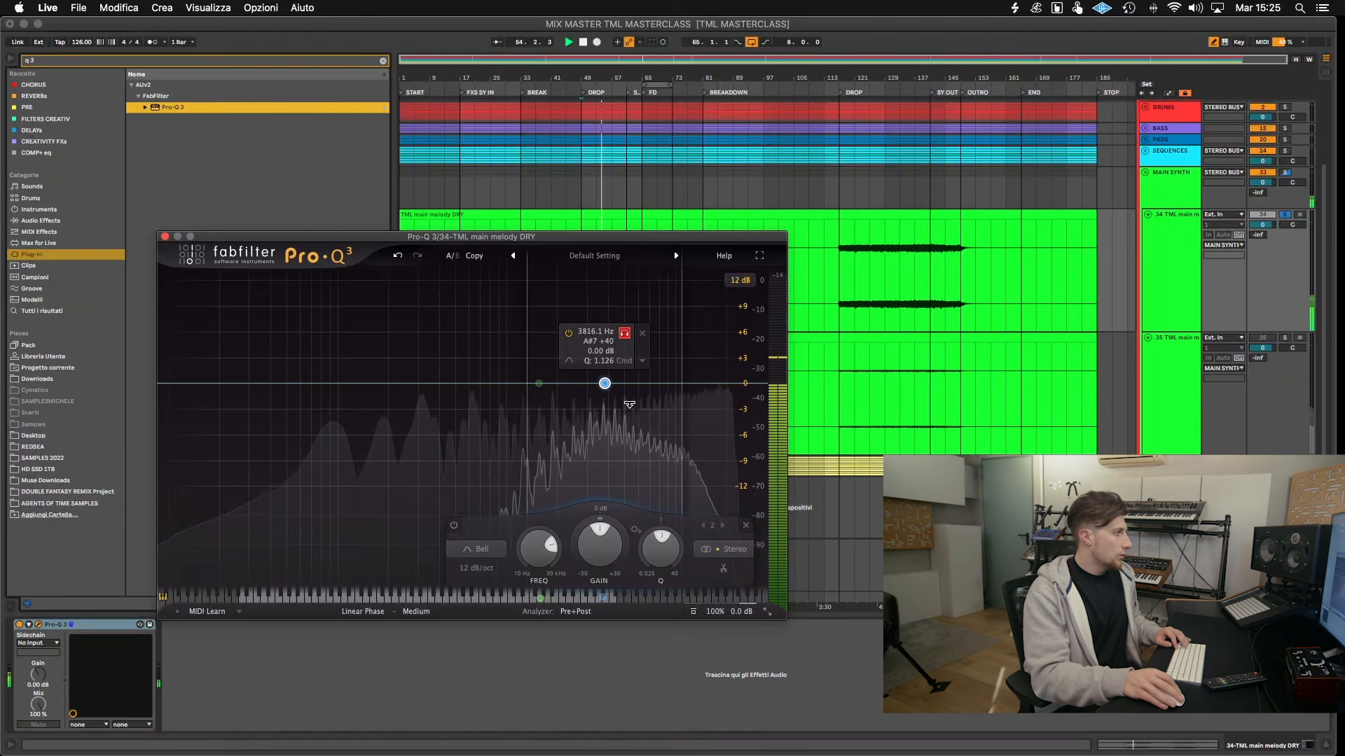
pyautogui.moveTo(631, 312); pyautogui.dragTo(627, 399)
# - Give both bell bands a dynamic range of about -2.6 dB, narrow them to a Q of about 16, and replay the drop
pyautogui.moveTo(544, 480); pyautogui.dragTo(640, 483)
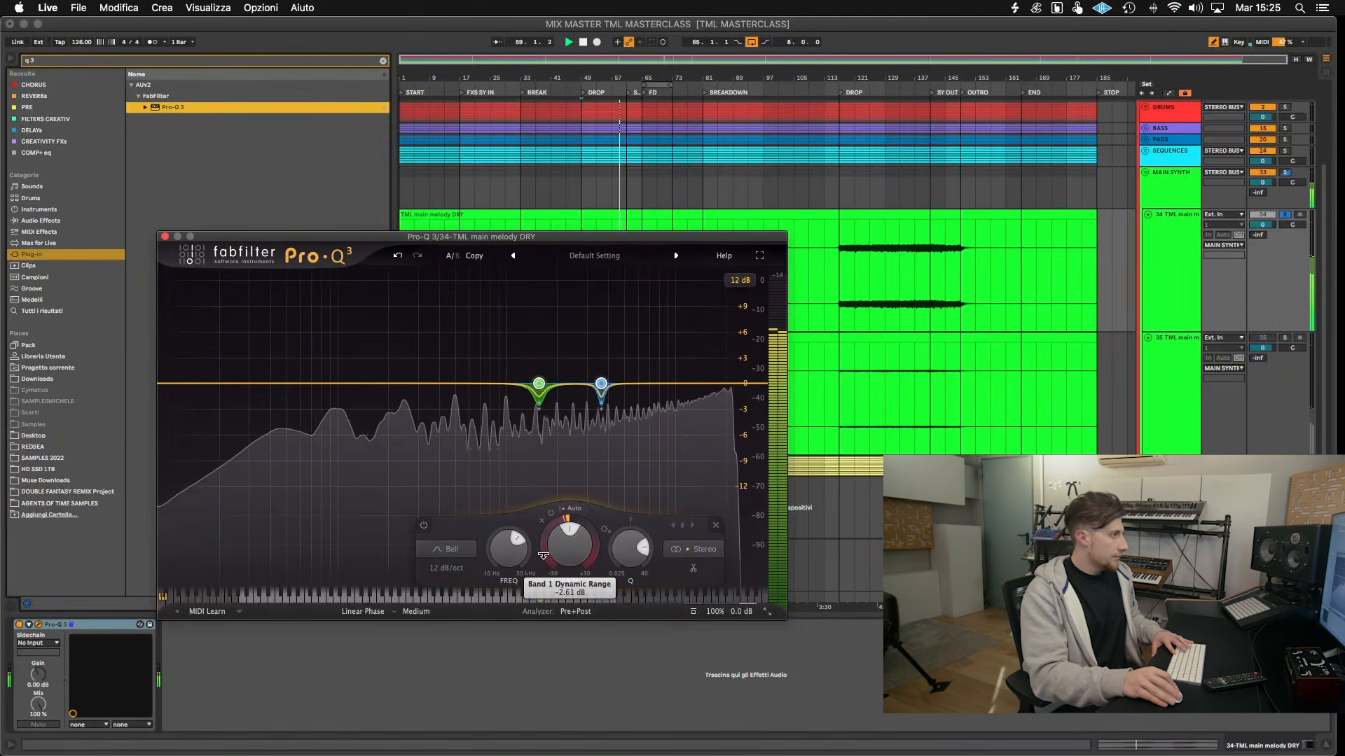
pyautogui.moveTo(628, 520); pyautogui.dragTo(627, 528)
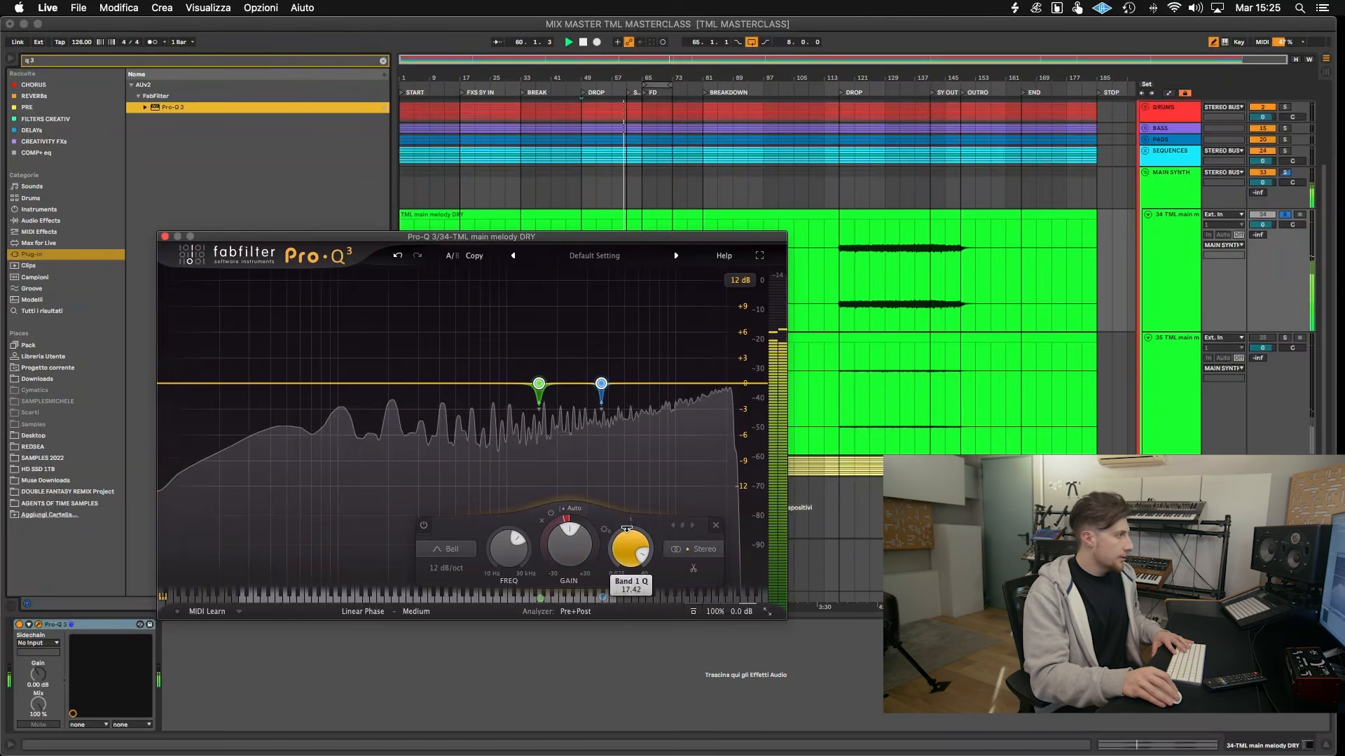
pyautogui.press('space')
pyautogui.press('space')
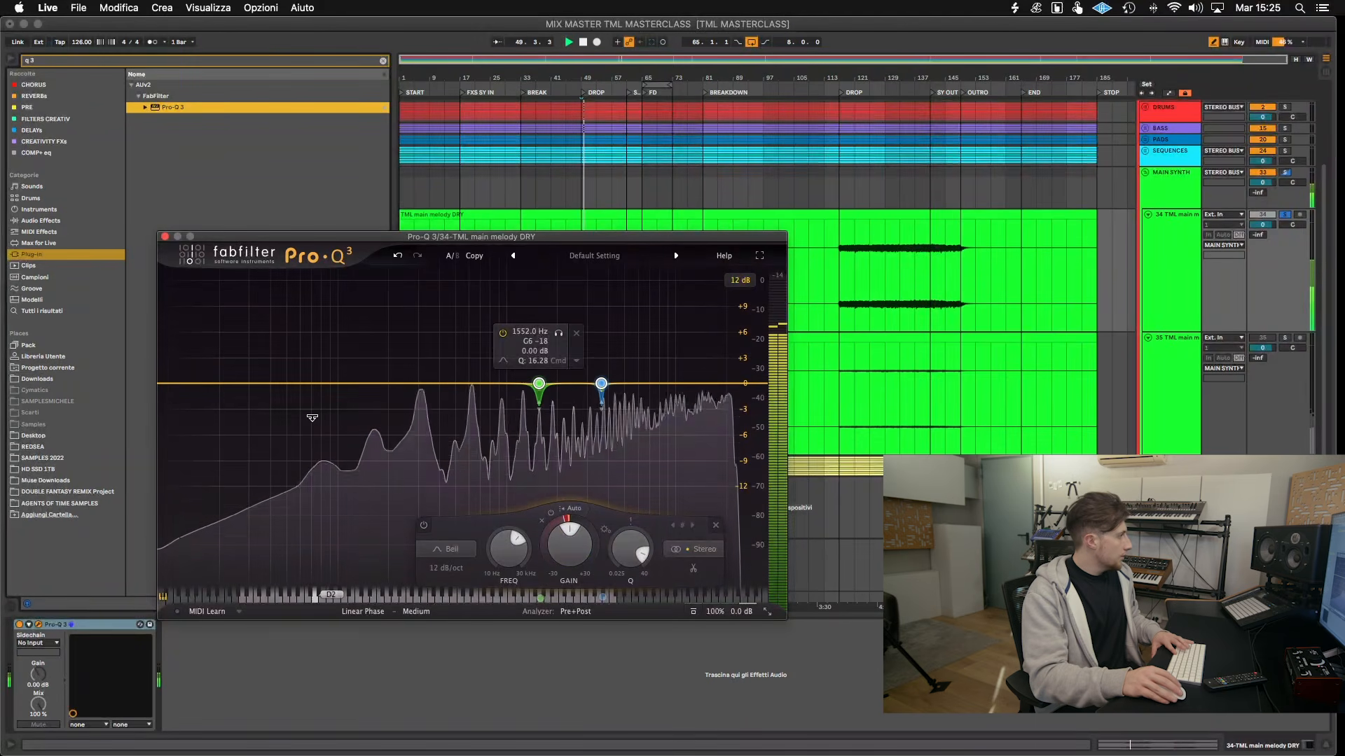
pyautogui.press('space')
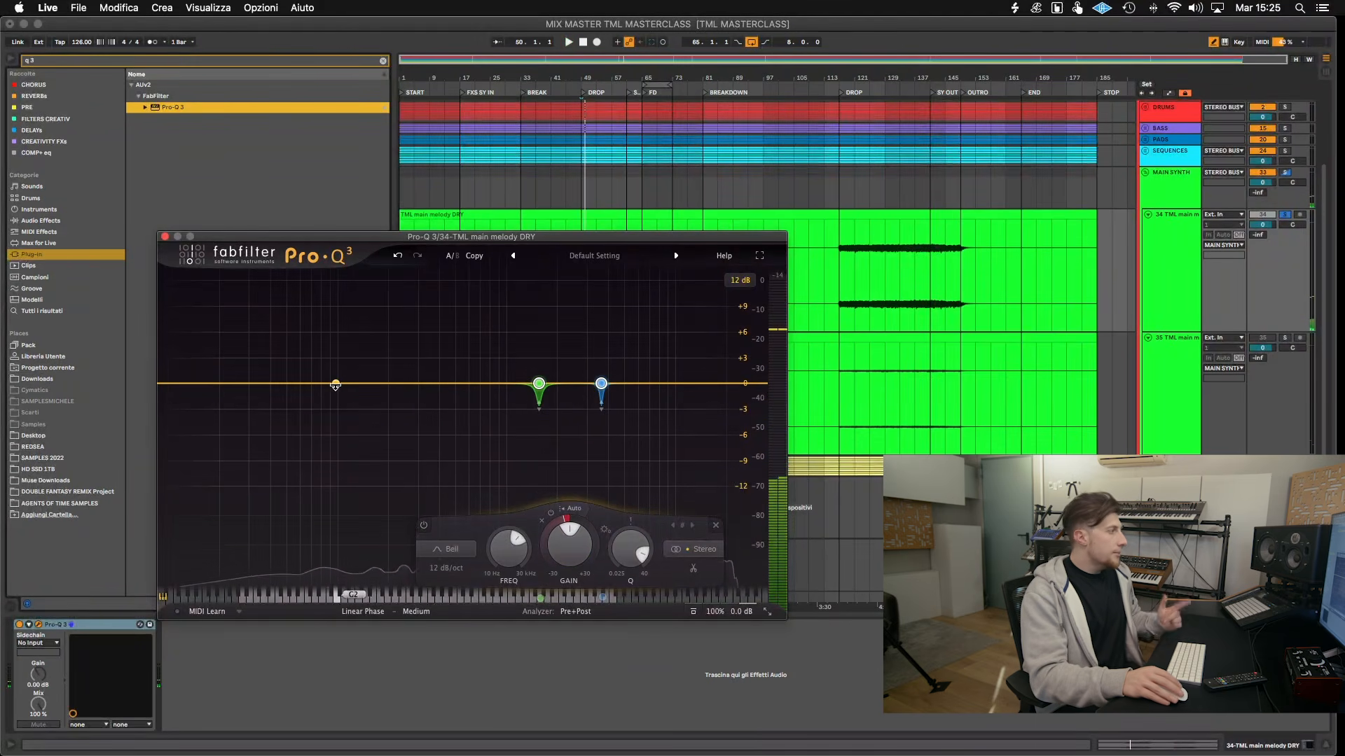
# - Try a 12 dB/oct low cut at about 213 Hz on the dry melody and remove it
pyautogui.moveTo(362, 236); pyautogui.dragTo(591, 255)
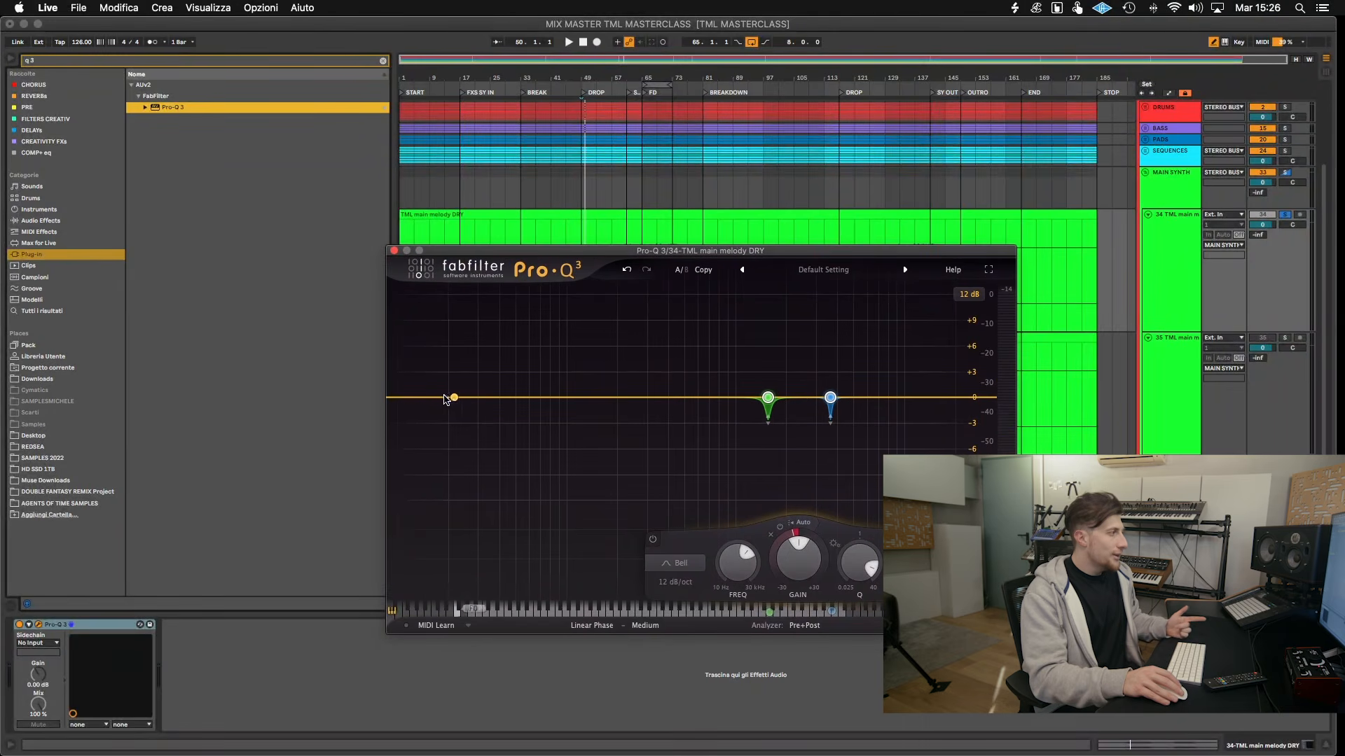
pyautogui.moveTo(412, 399); pyautogui.dragTo(622, 400)
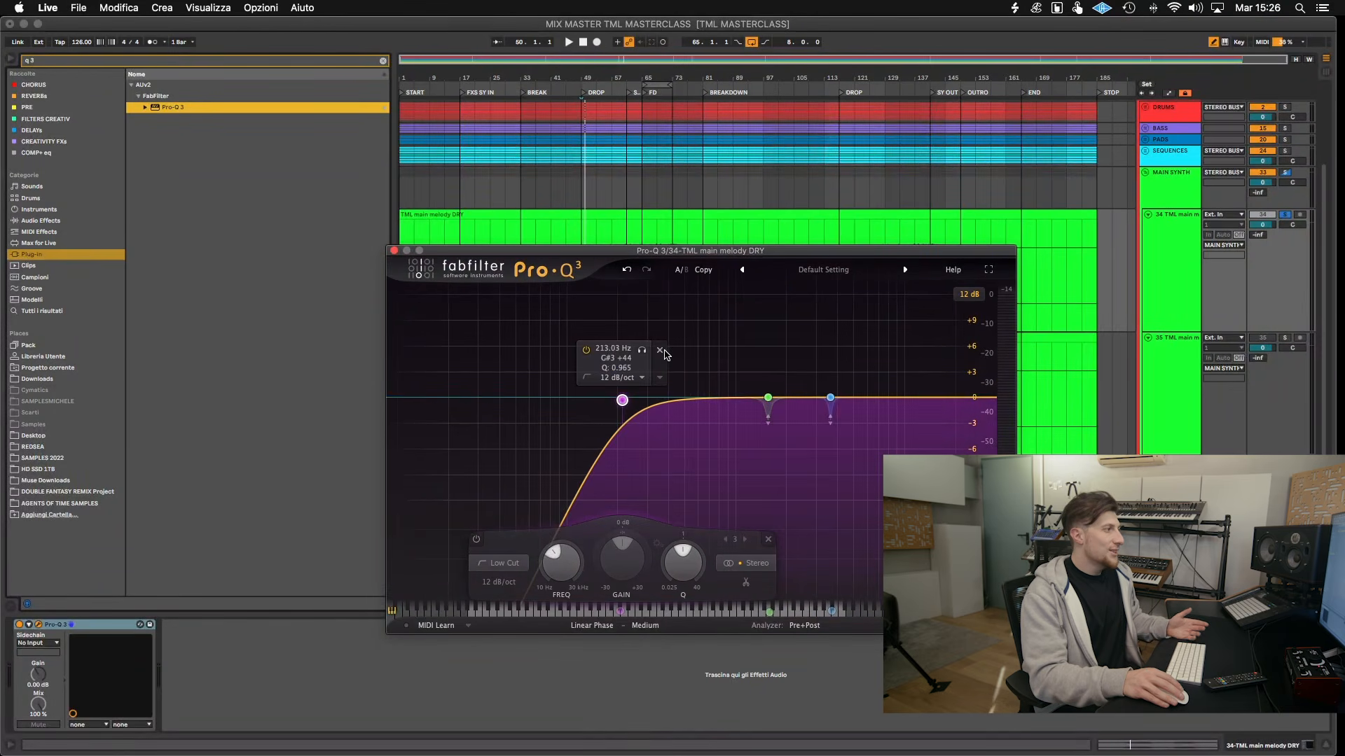
pyautogui.click(662, 352)
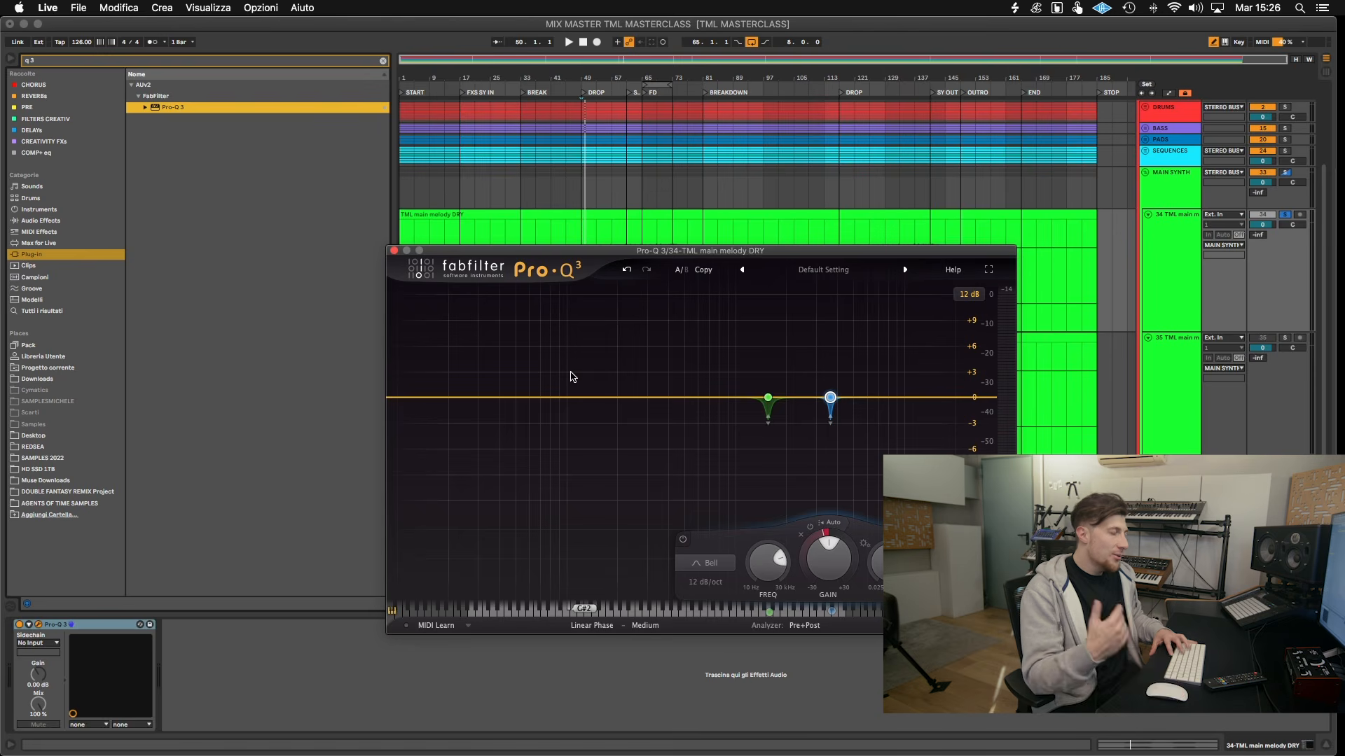
# - Add a low shelf at about 66 Hz with -30 dB gain and Q 0.3, comparing the sound with the band bypassed
pyautogui.press('space')
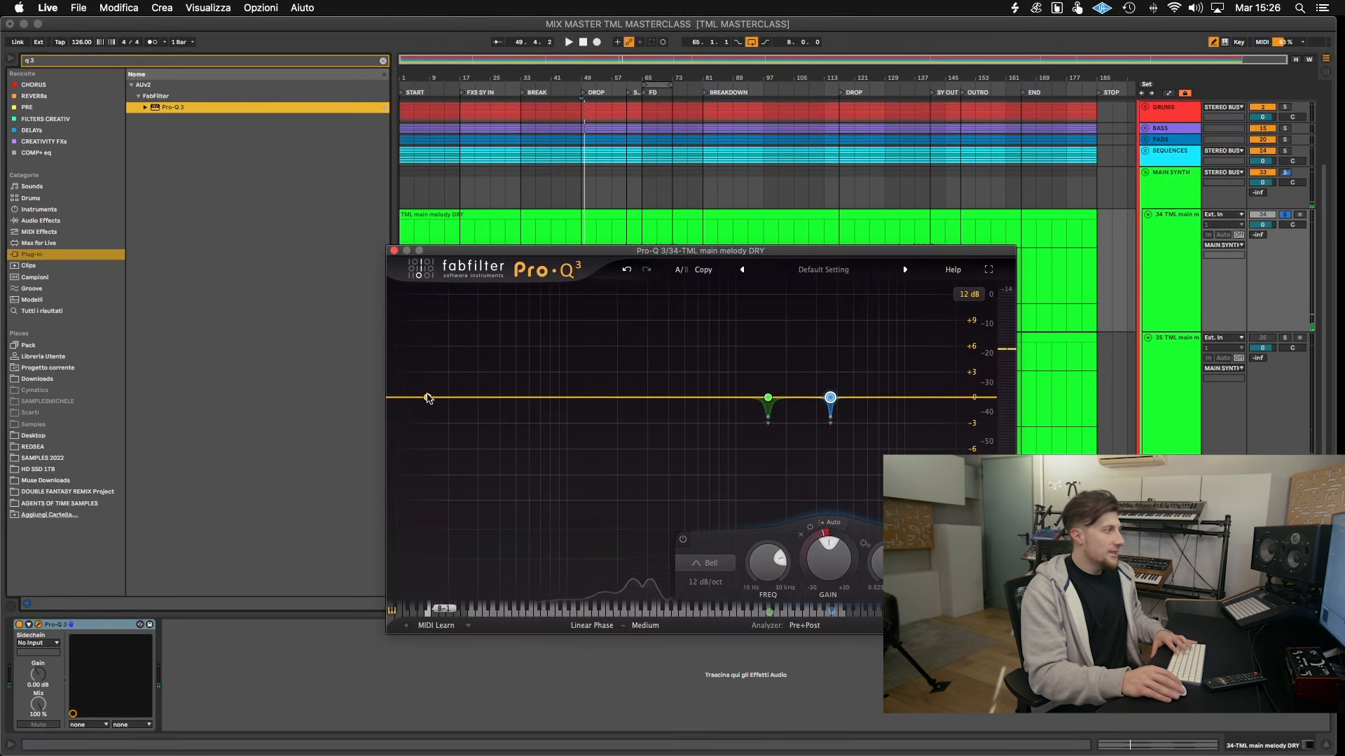
pyautogui.moveTo(412, 399); pyautogui.dragTo(531, 743)
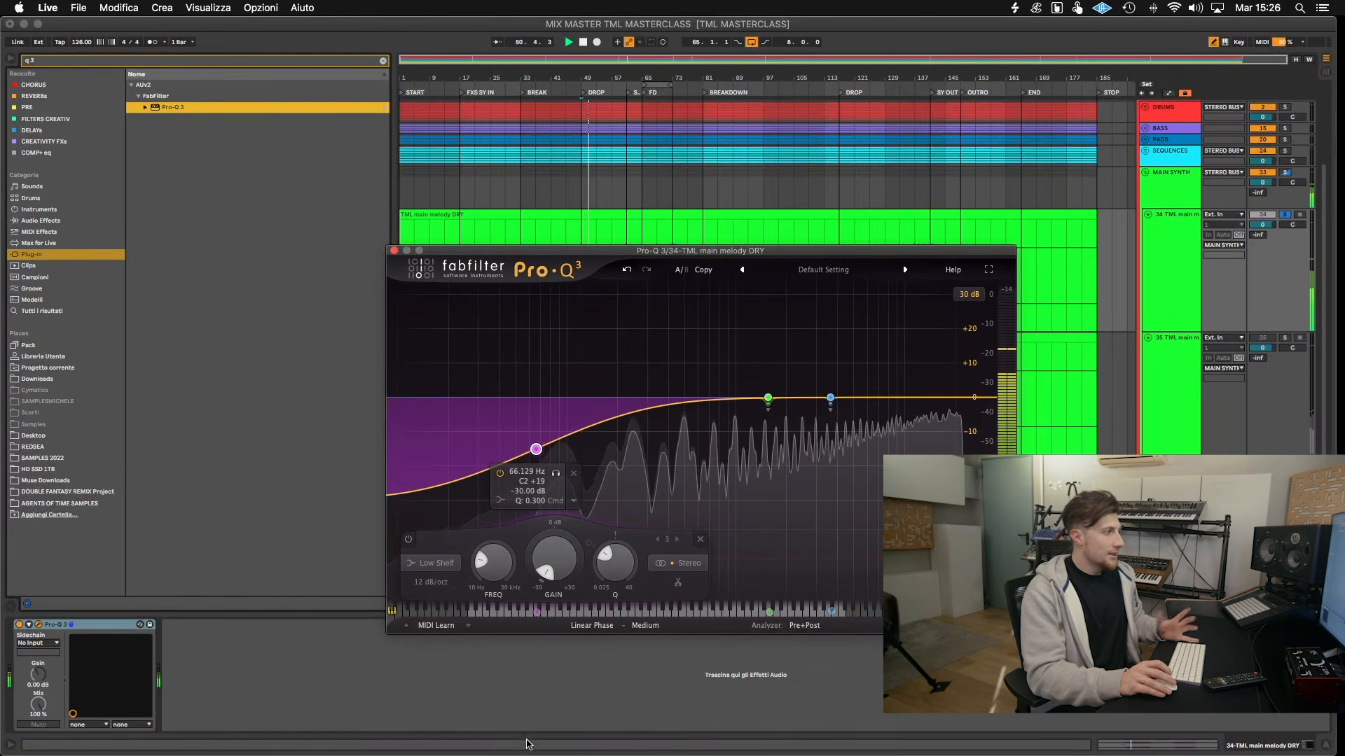
pyautogui.click(501, 473)
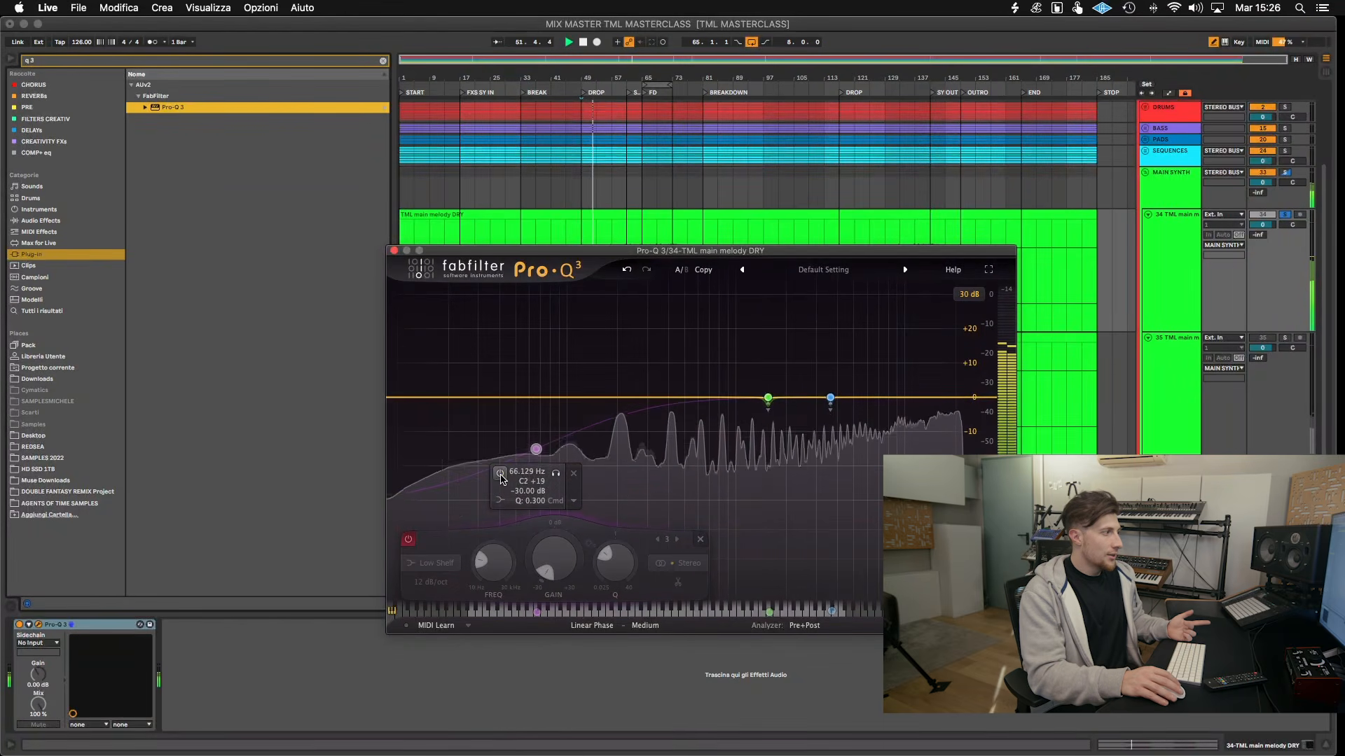
pyautogui.click(500, 474)
pyautogui.press('space')
# - Set the low shelf's gain to 0 dB and give it a negative dynamic range while listening
pyautogui.doubleClick(558, 569)
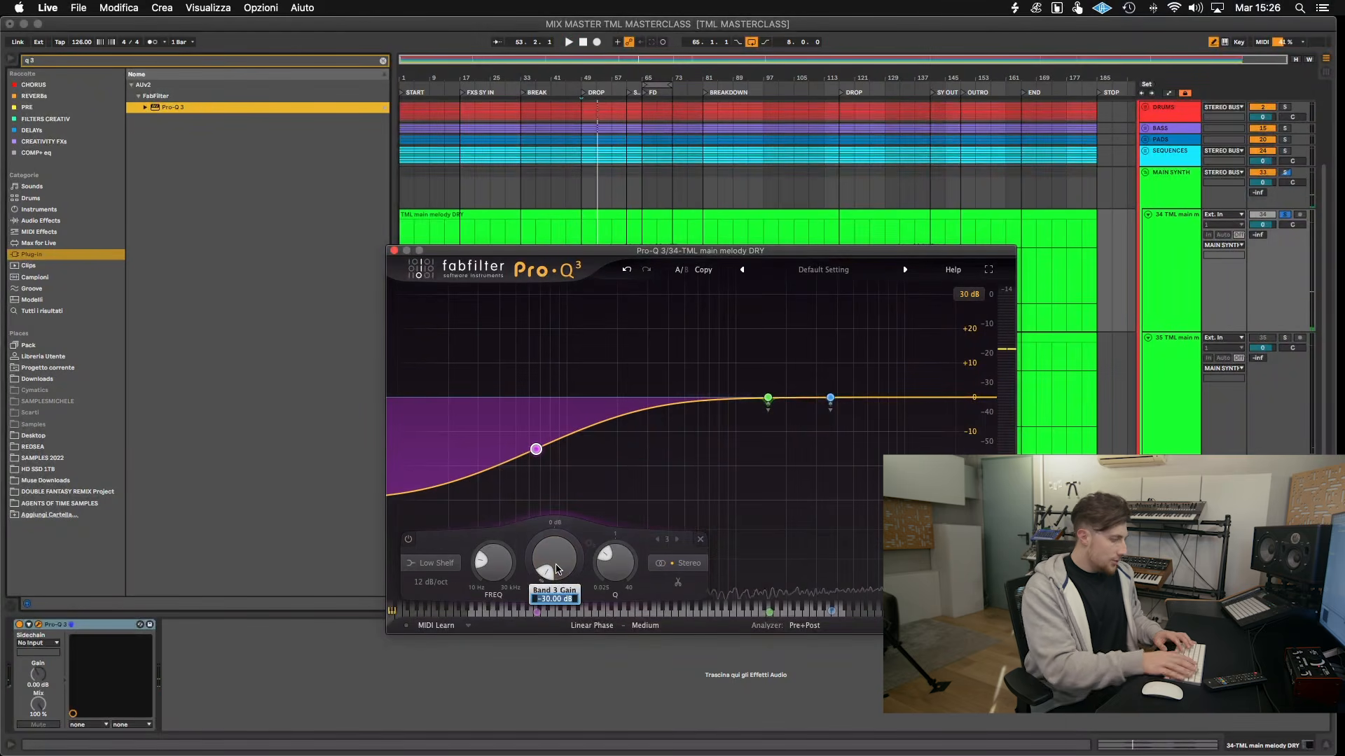
pyautogui.write('0')
pyautogui.press('Return')
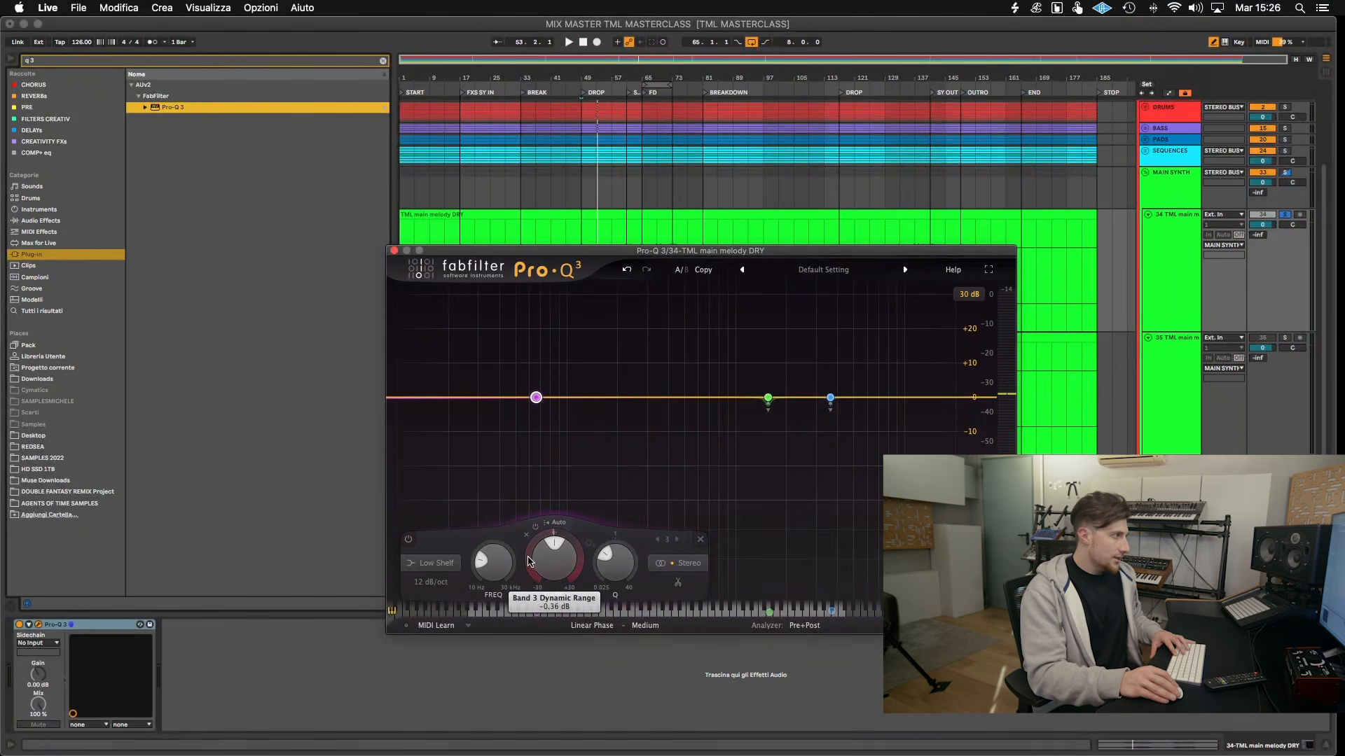
pyautogui.moveTo(520, 597); pyautogui.dragTo(521, 595)
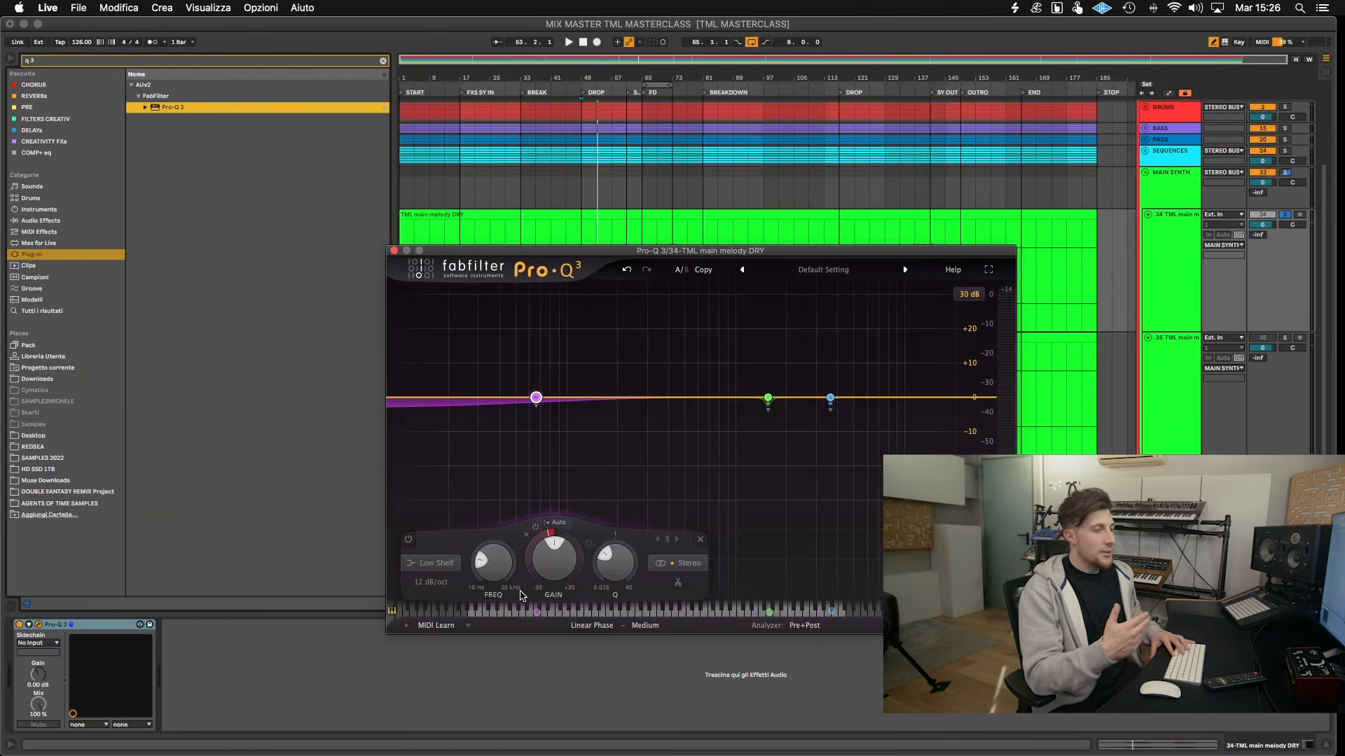
pyautogui.press('space')
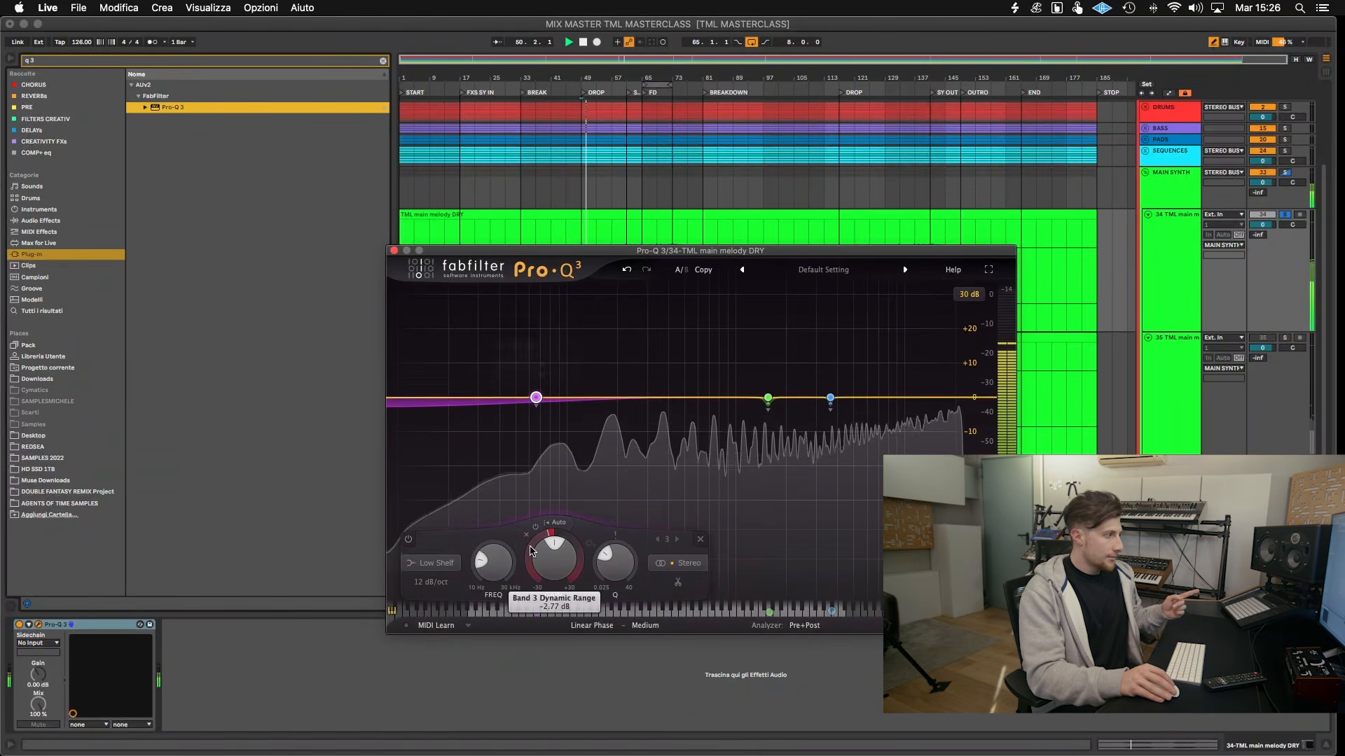
pyautogui.moveTo(528, 565); pyautogui.dragTo(526, 580)
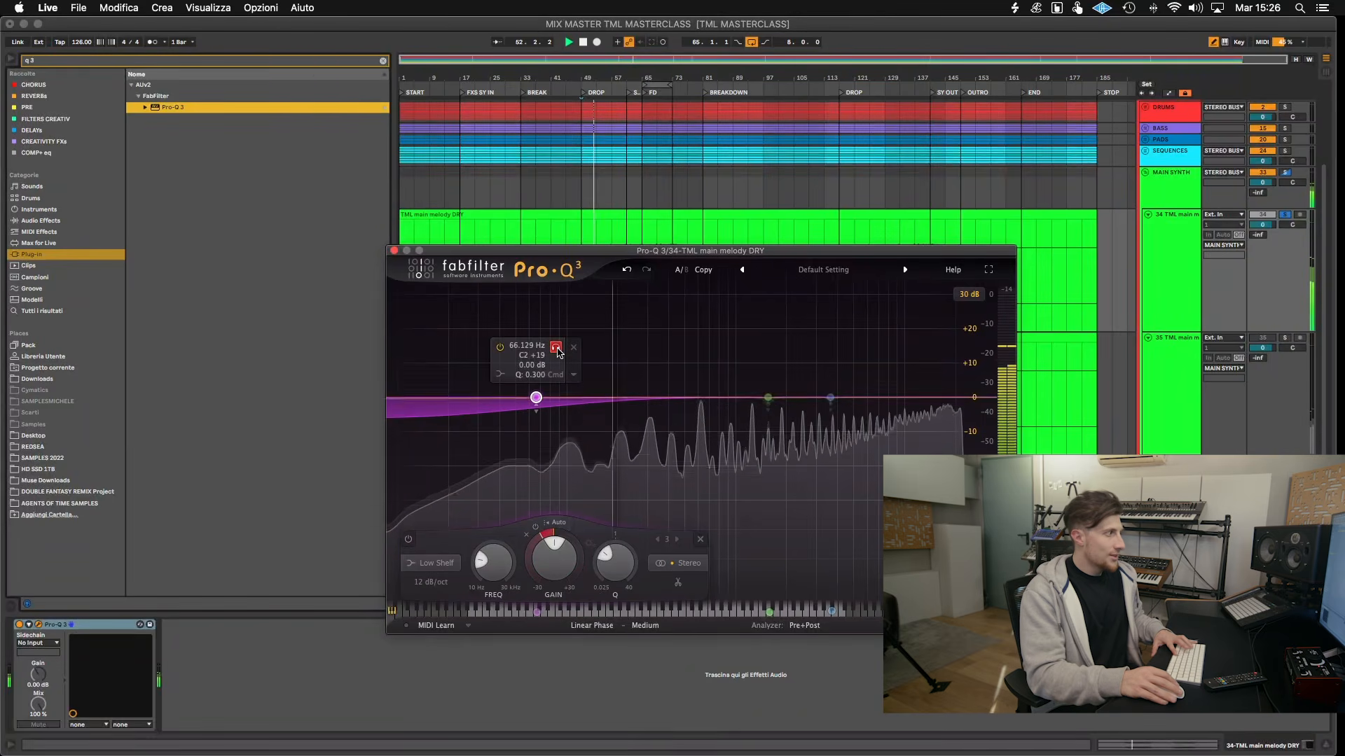
# - Audition the low shelf band in solo and close the EQ window
pyautogui.click(556, 348)
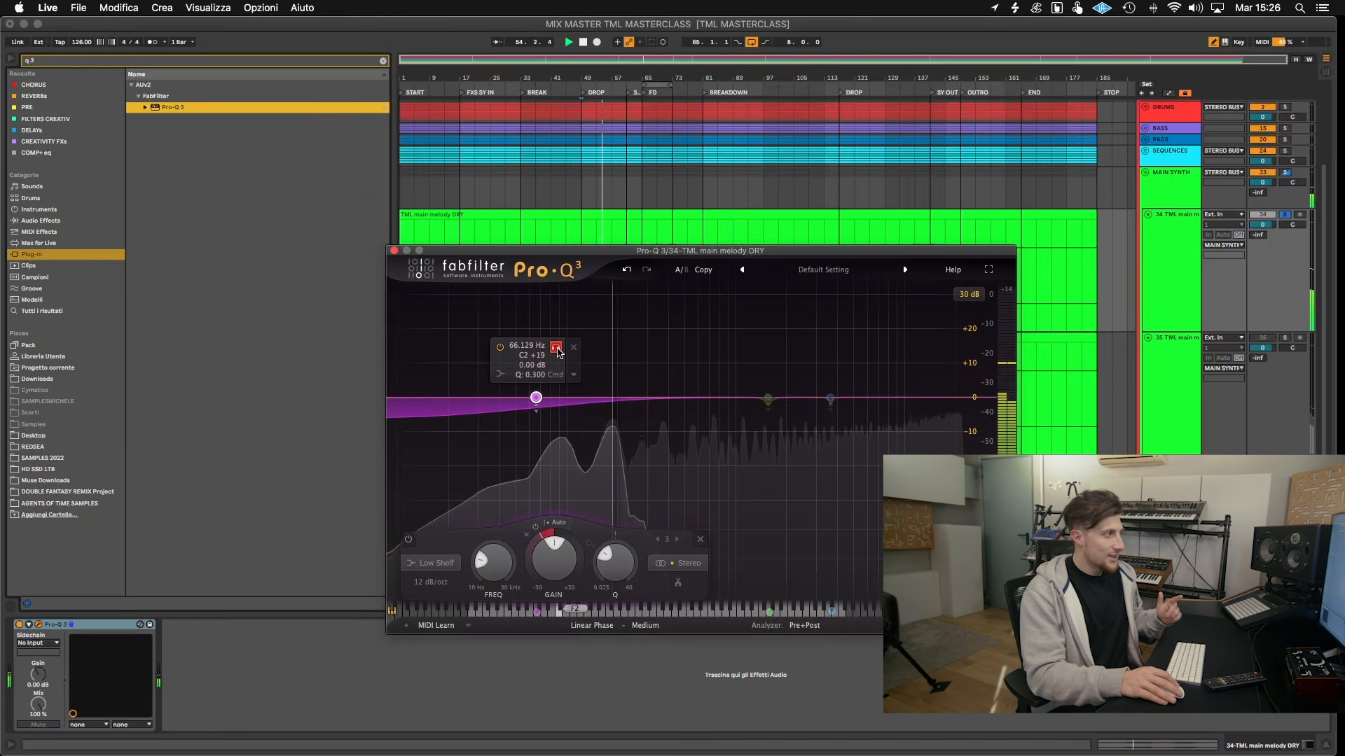
pyautogui.click(557, 348)
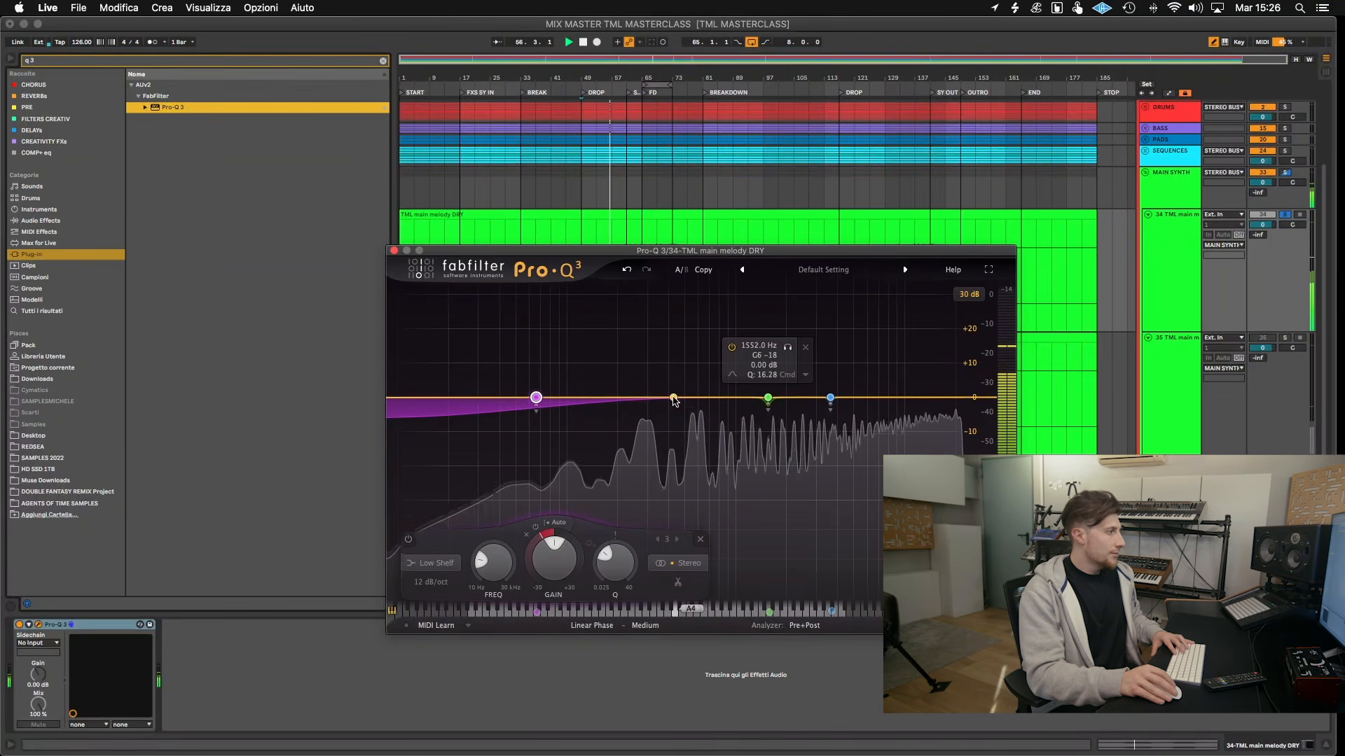
pyautogui.click(395, 251)
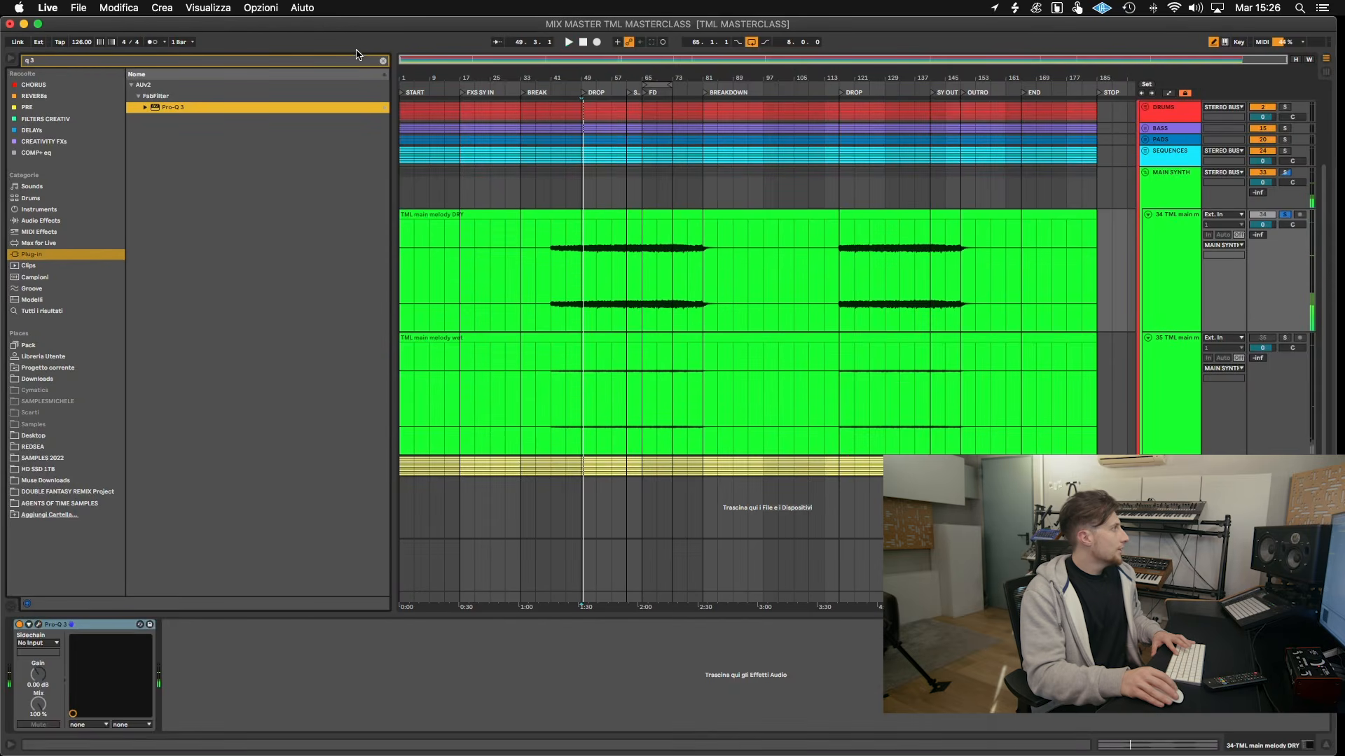
# - Load Pro-MB after Pro-Q 3 on the TML main melody DRY track
pyautogui.click(382, 61)
pyautogui.write('pro-mb')
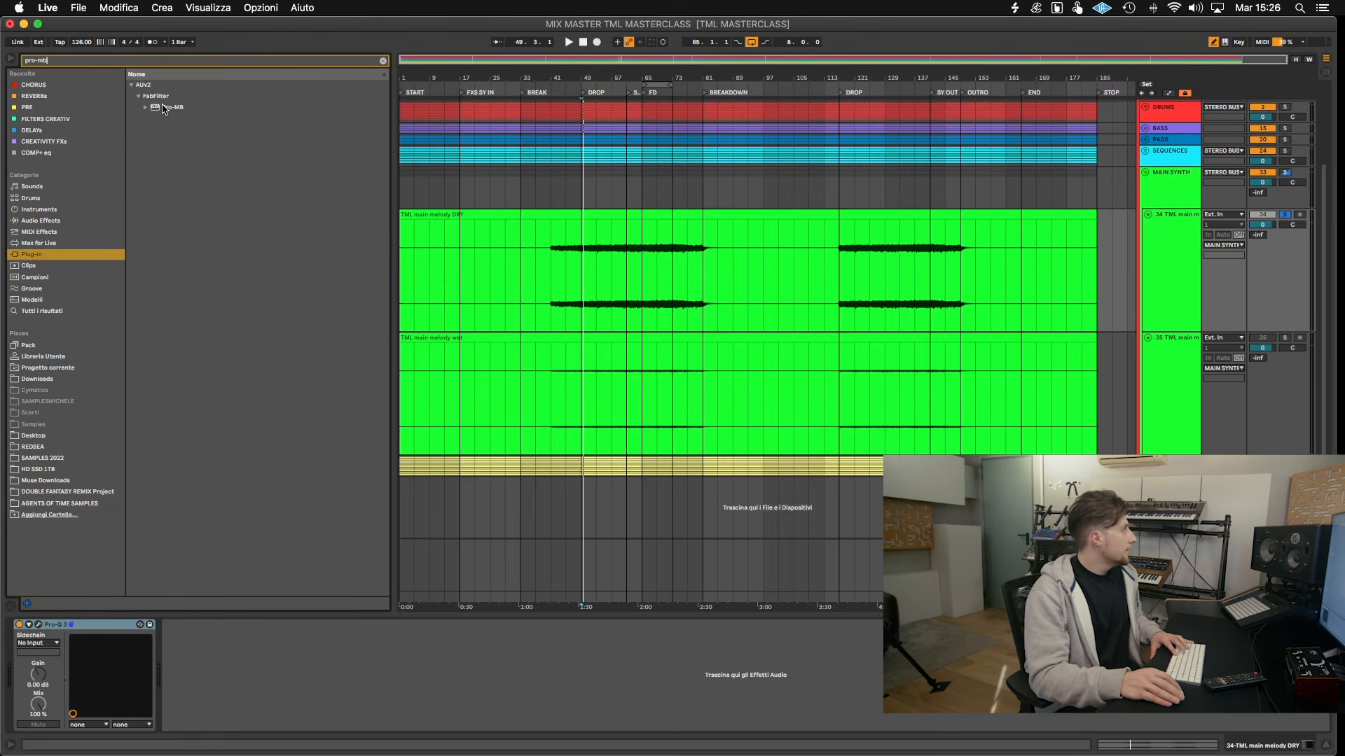
pyautogui.moveTo(232, 108); pyautogui.dragTo(231, 635)
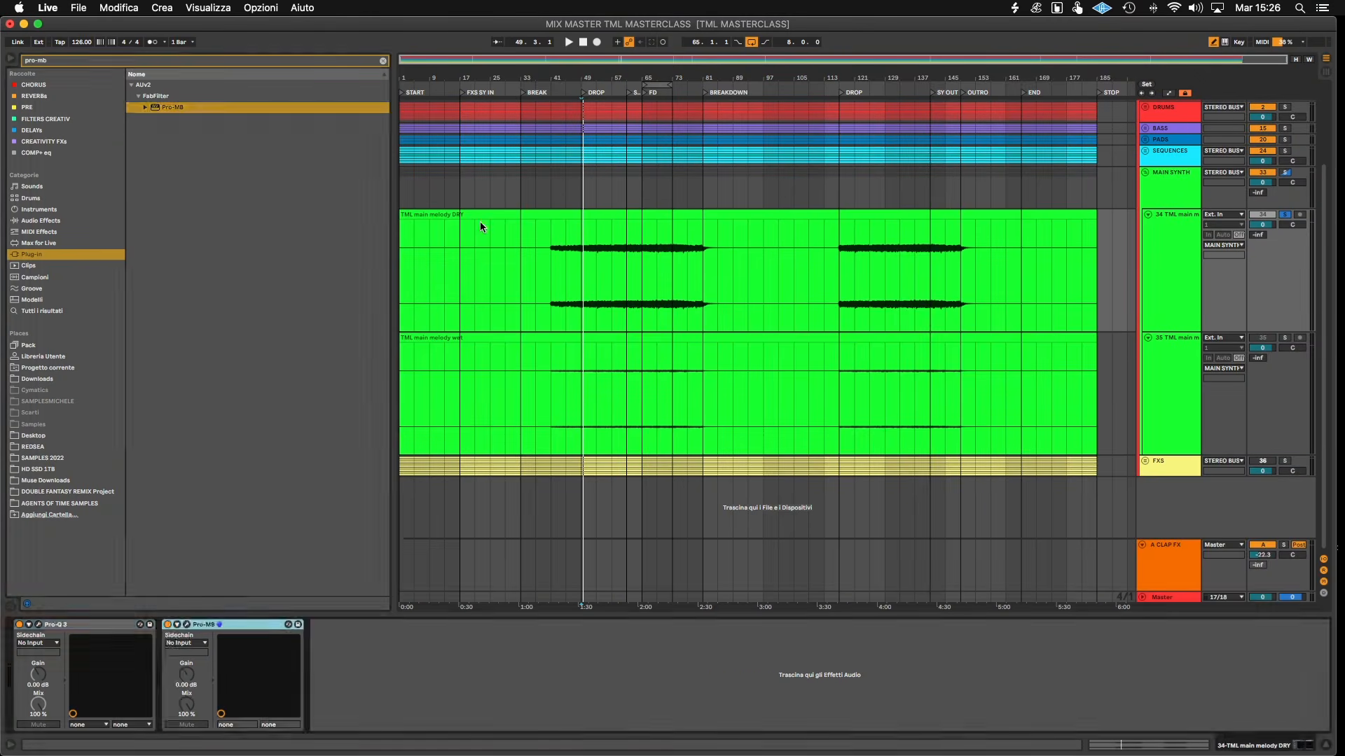
# - Add a multiband compression band on the highest frequencies and audition it in solo during playback
pyautogui.press('space')
pyautogui.click(900, 401)
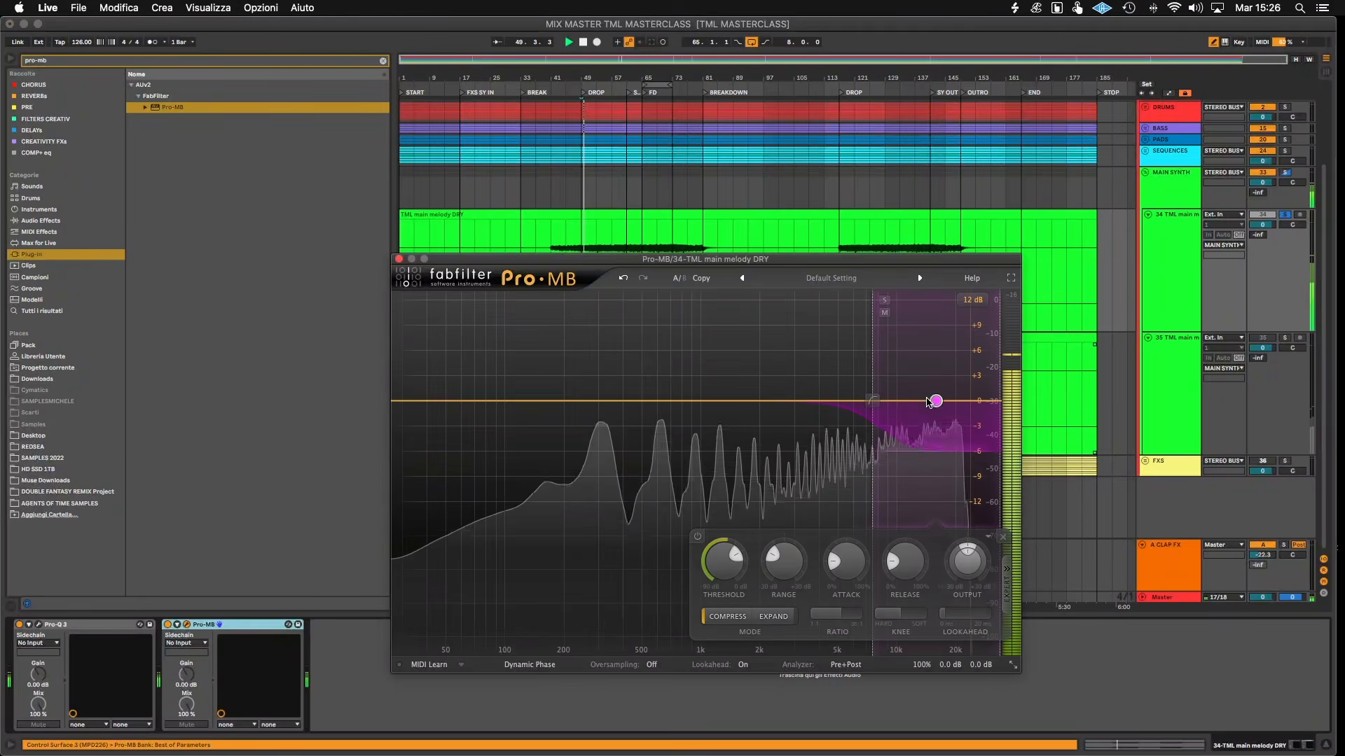
pyautogui.moveTo(869, 326); pyautogui.dragTo(872, 378)
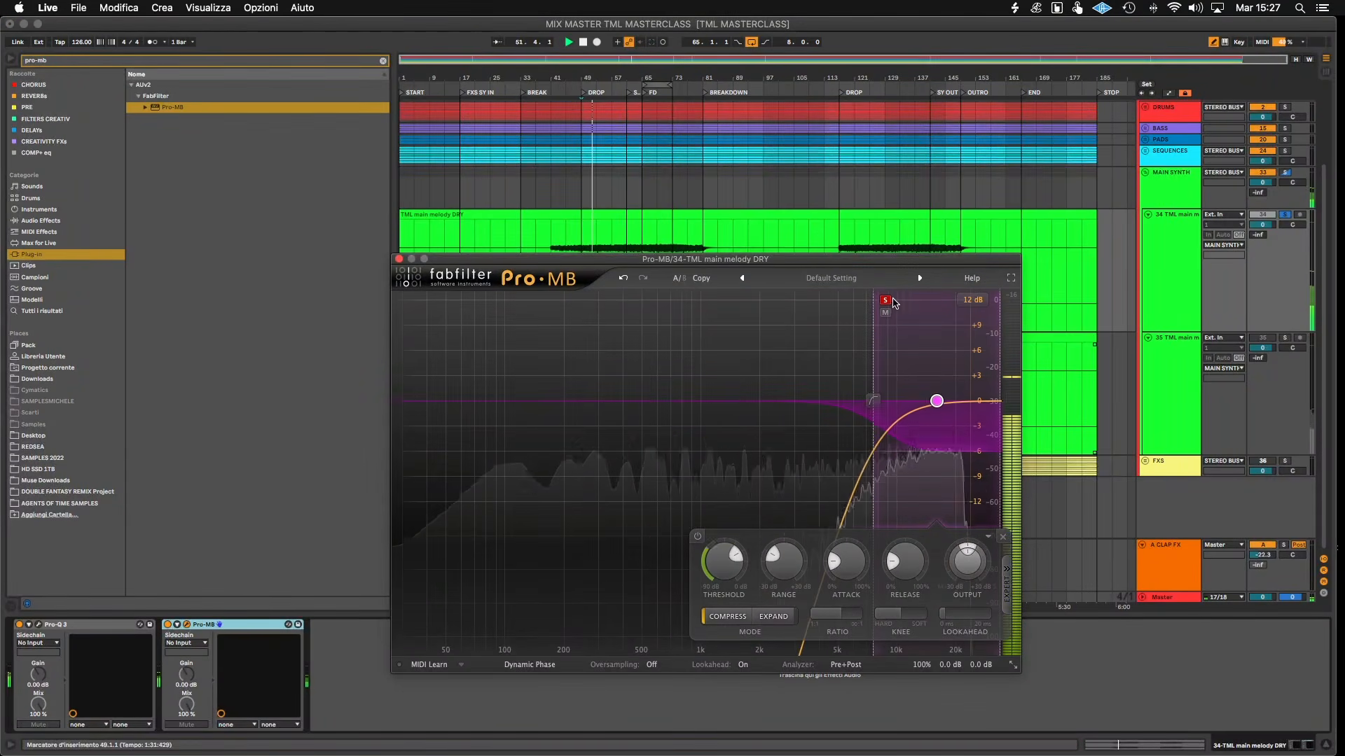
pyautogui.click(885, 301)
# - Turn the high band's attack and release down to minimum and lower its threshold to about -33 dB
pyautogui.moveTo(846, 563); pyautogui.dragTo(848, 575)
pyautogui.press('space')
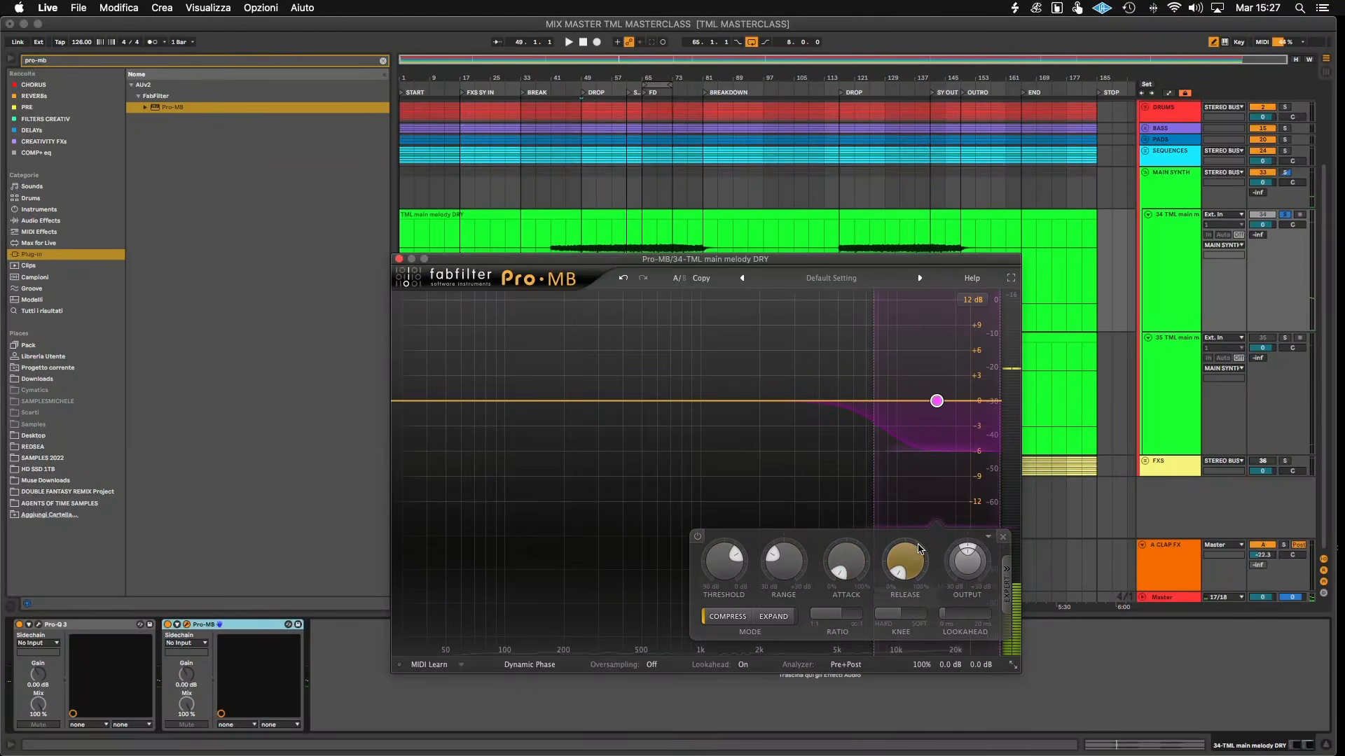
pyautogui.press('space')
pyautogui.moveTo(737, 581); pyautogui.dragTo(723, 601)
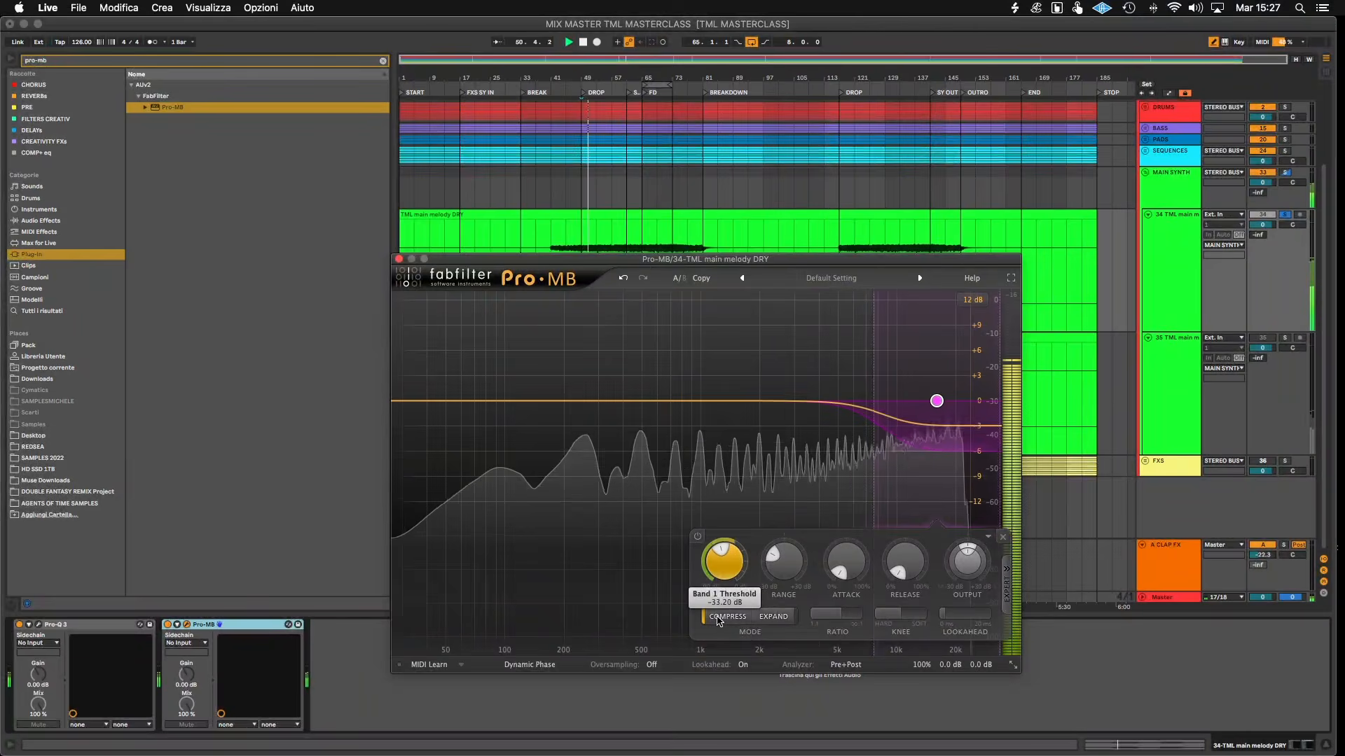
# - Add a second Pro-MB compression band in the mids, solo it and shift it down to around 800 Hz
pyautogui.click(737, 308)
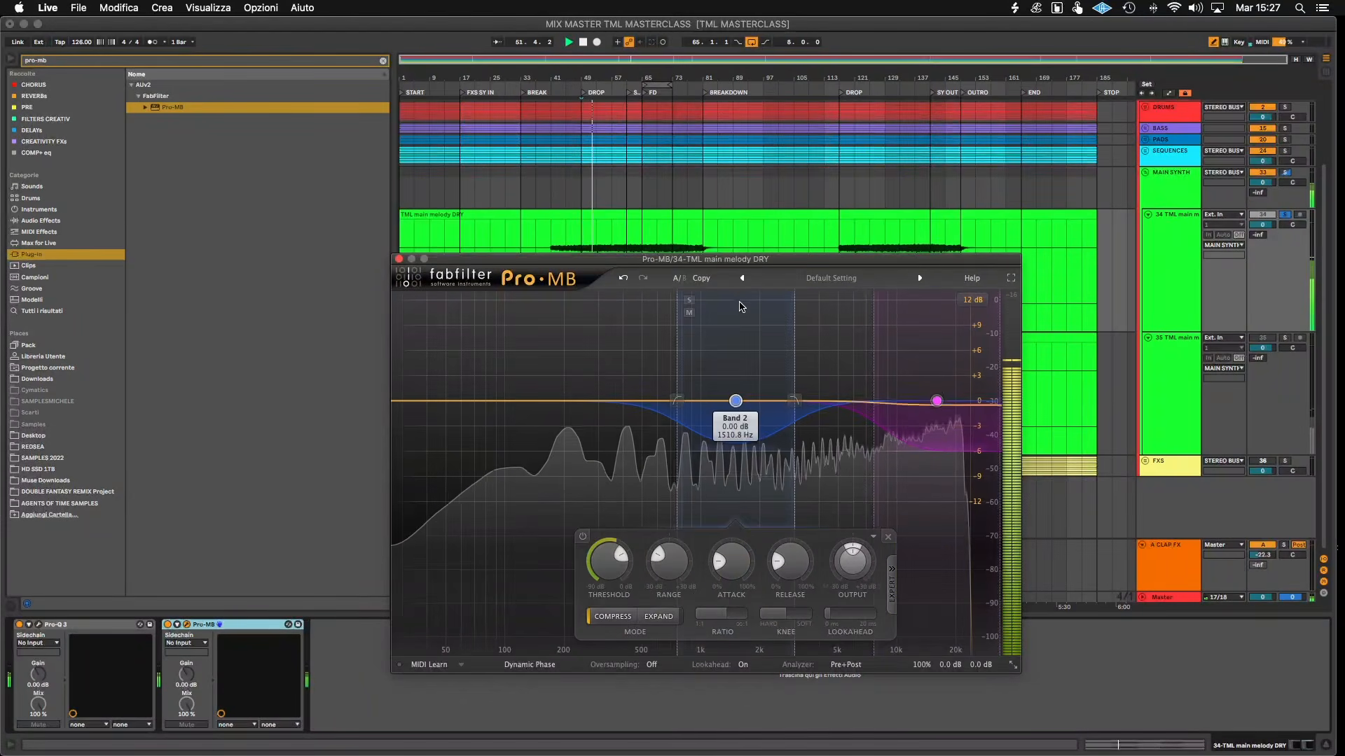
pyautogui.click(690, 300)
pyautogui.moveTo(737, 406); pyautogui.dragTo(685, 408)
# - End the mid band's solo, set its threshold to about -32.6 dB, and shorten its attack and release
pyautogui.click(633, 301)
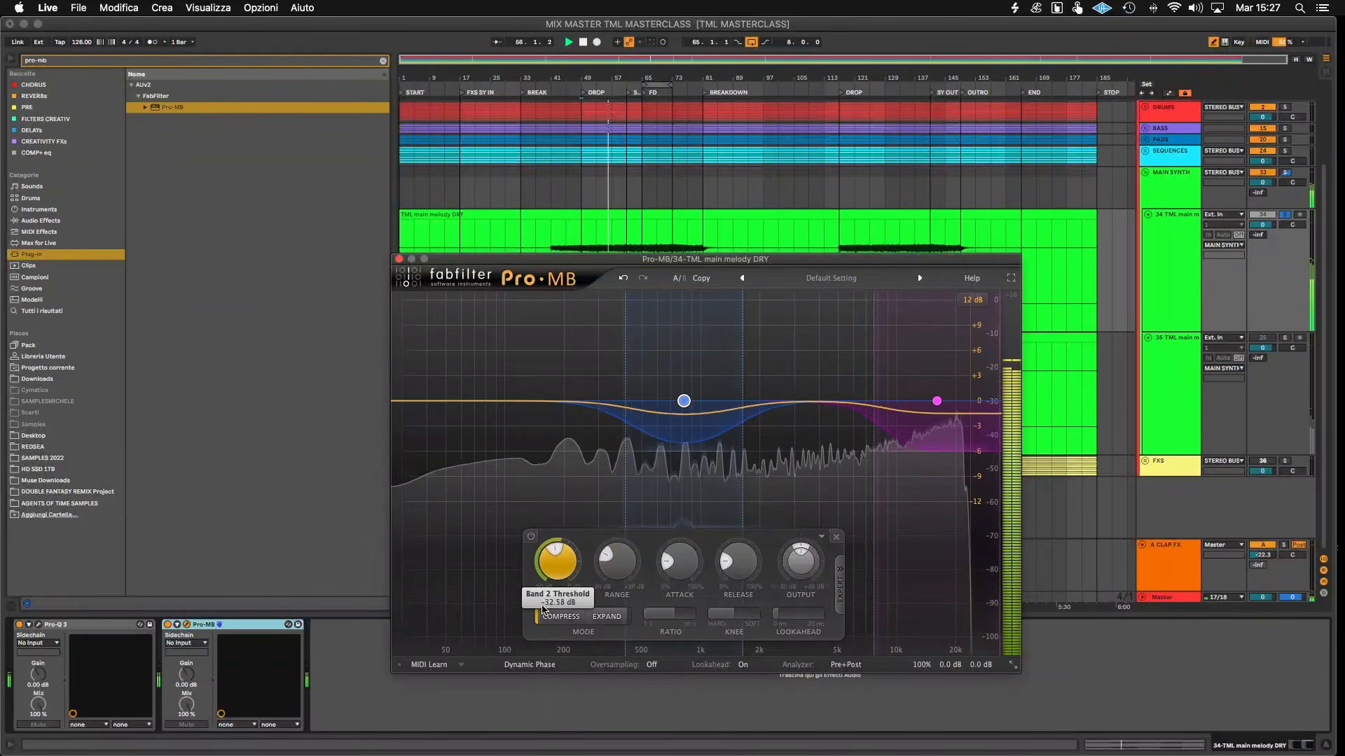
pyautogui.moveTo(679, 564); pyautogui.dragTo(679, 627)
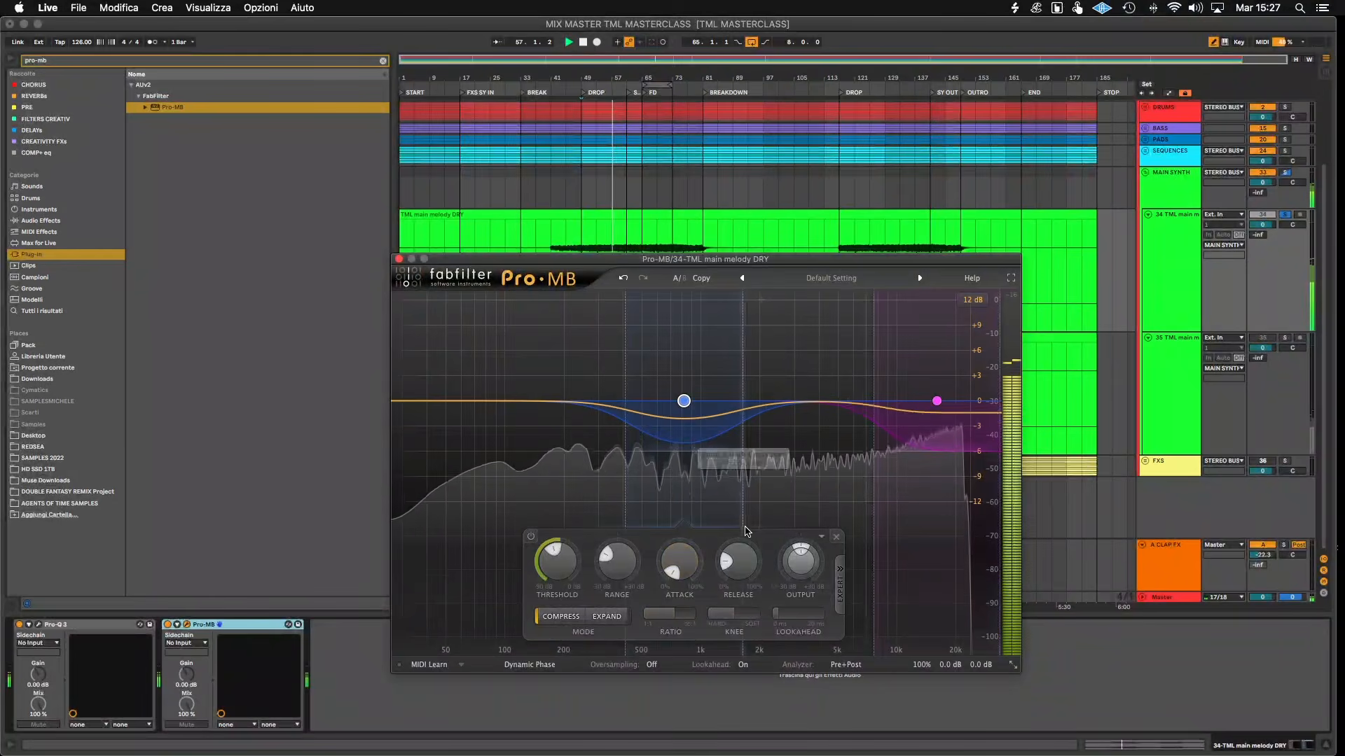
pyautogui.moveTo(739, 564); pyautogui.dragTo(739, 632)
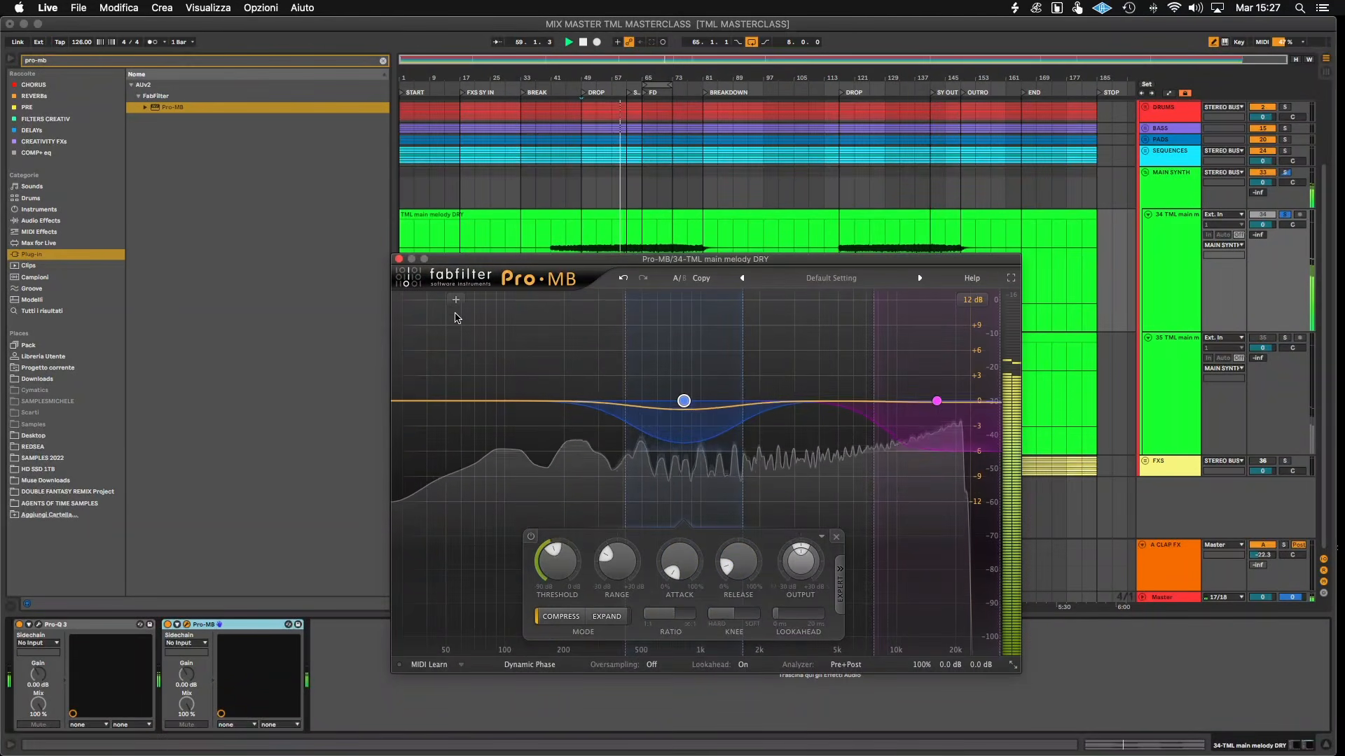
# - Add a third compression band on the lowest frequencies, stopping playback, and raise its high crossover to about 139 Hz
pyautogui.click(454, 299)
pyautogui.press('space')
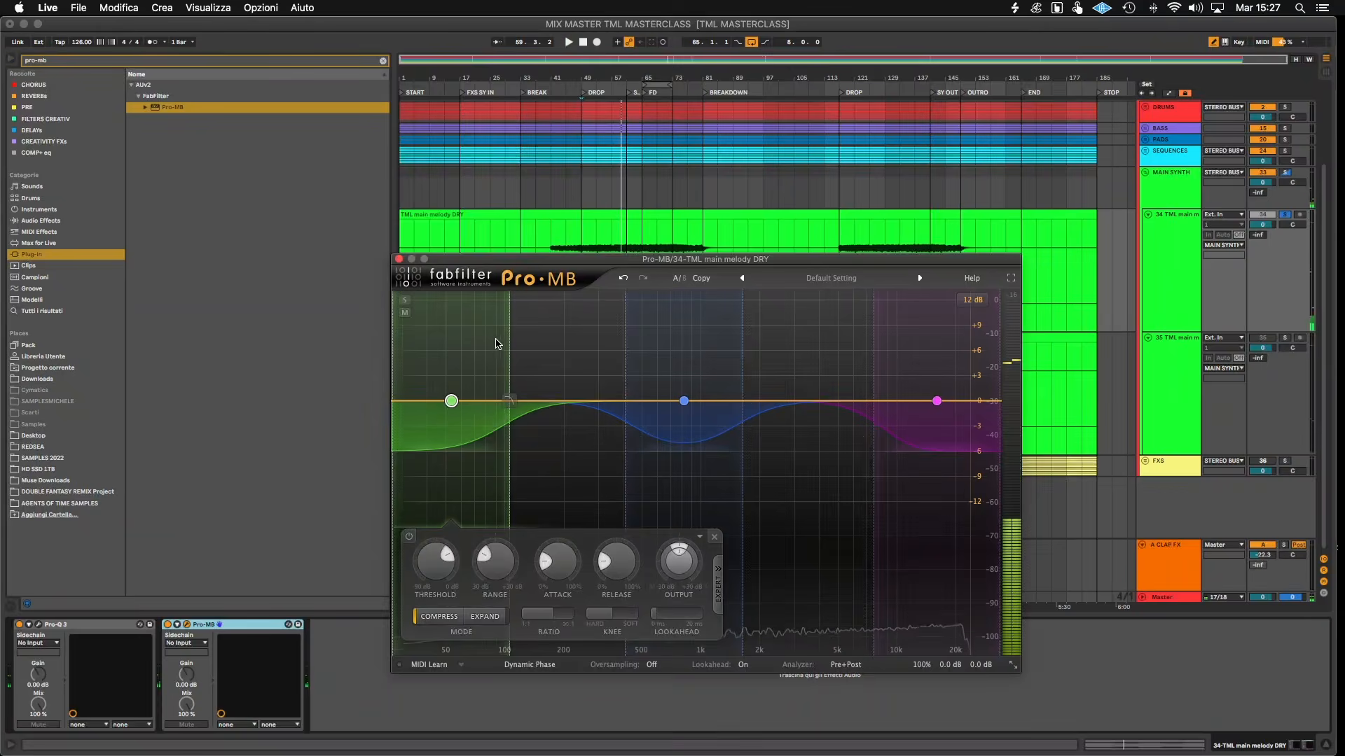
pyautogui.moveTo(505, 340); pyautogui.dragTo(528, 342)
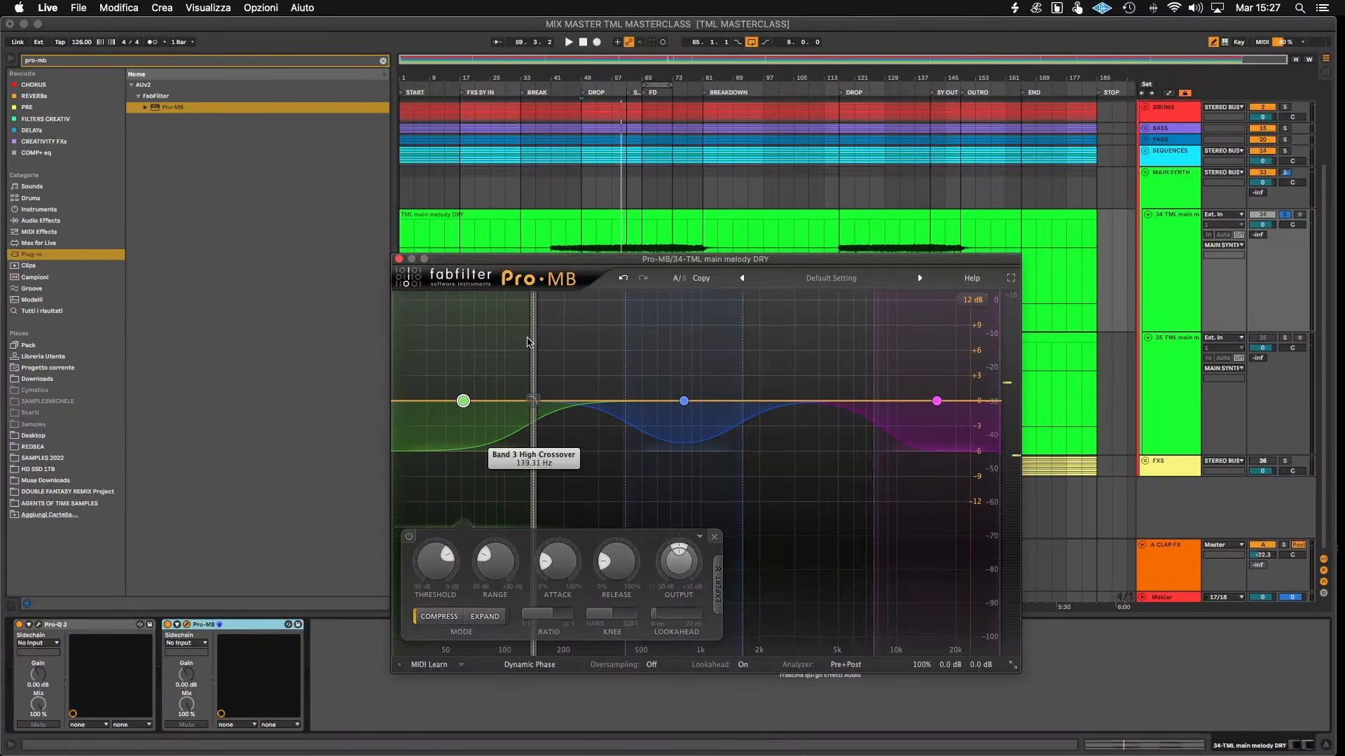
# - Show the low band's expert side-chain settings with external input and choose 3-TML KICK as Pro-MB's sidechain source
pyautogui.click(717, 580)
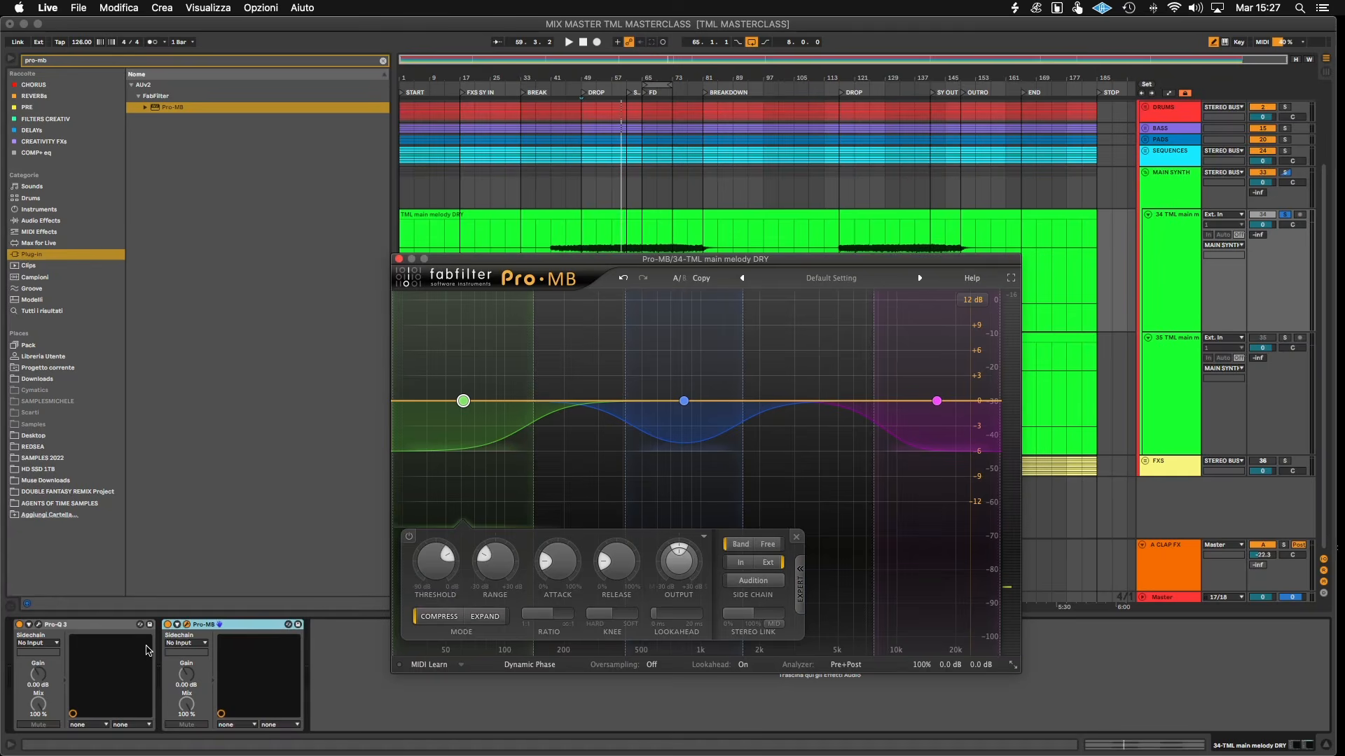
pyautogui.click(171, 643)
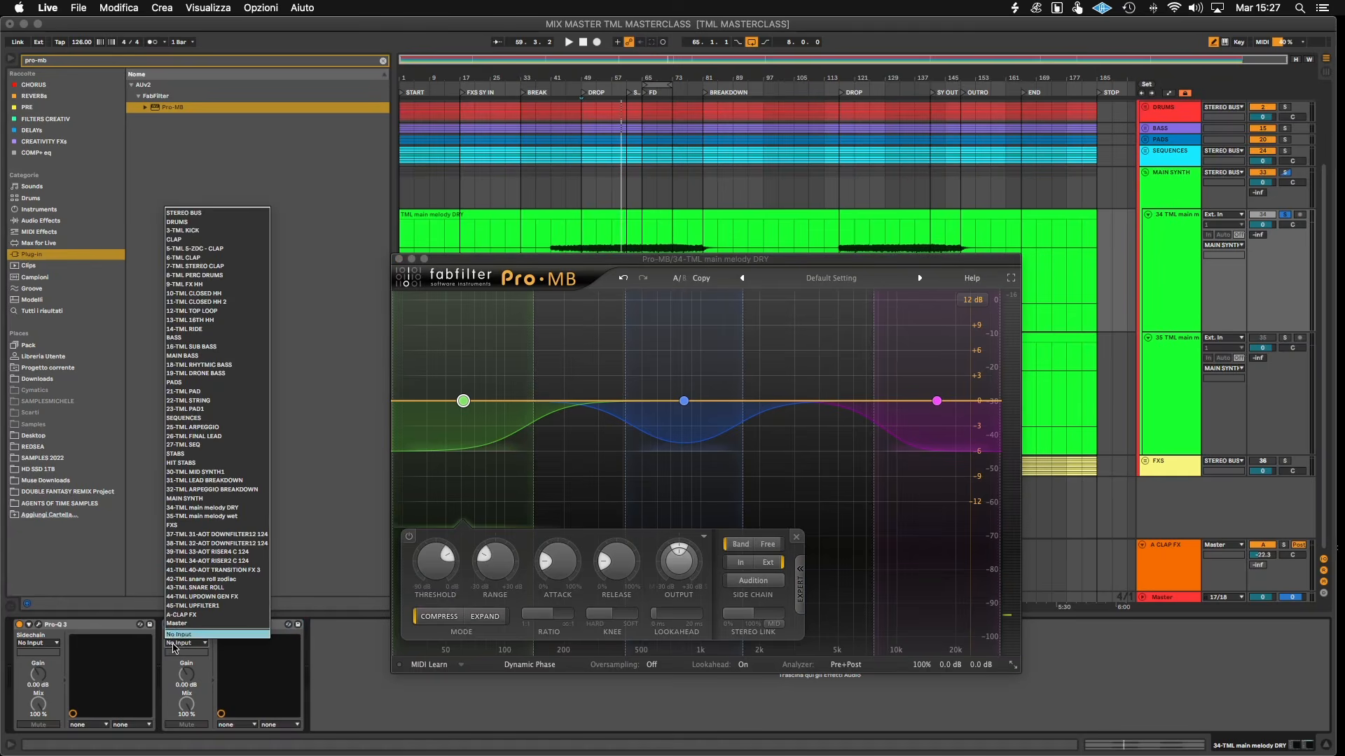
pyautogui.click(223, 236)
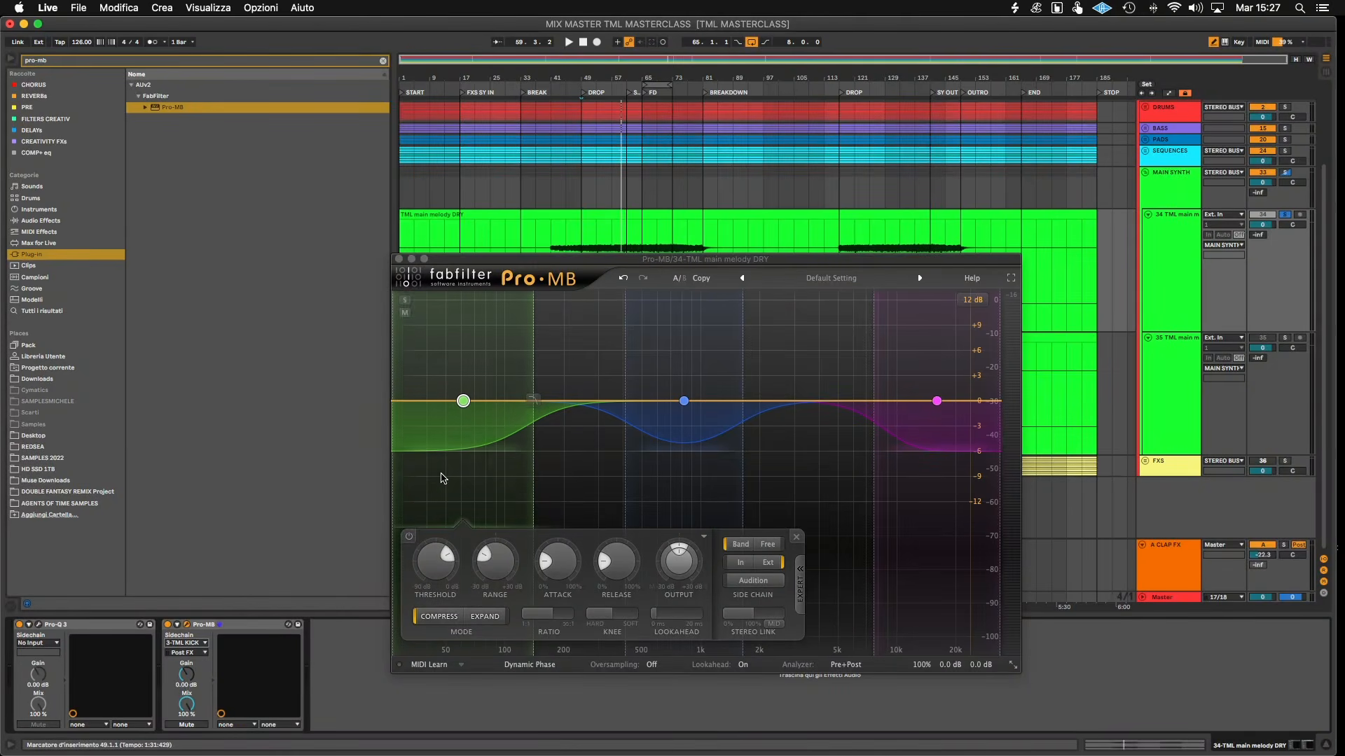
# - During playback, turn the low band's attack to minimum, reduce its release slightly, and set its threshold to about -26 dB
pyautogui.press('space')
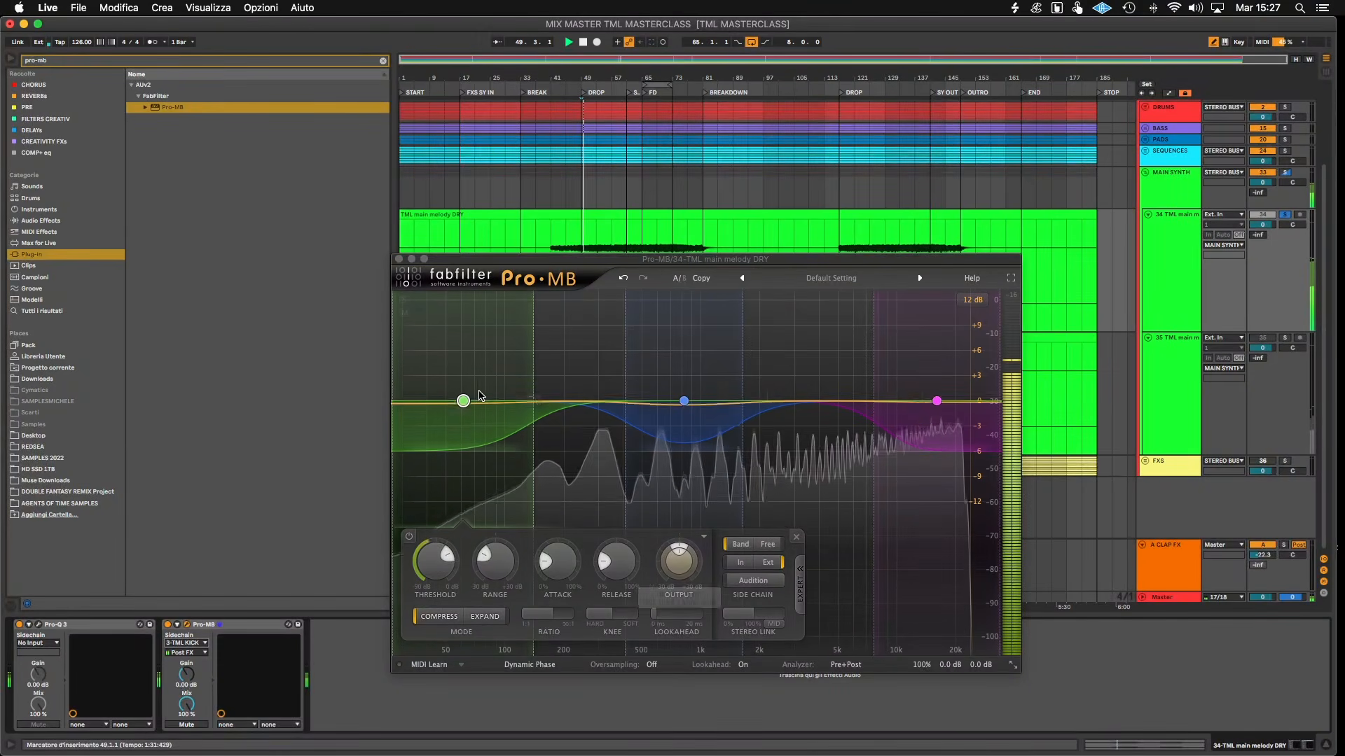
pyautogui.moveTo(562, 566); pyautogui.dragTo(571, 660)
pyautogui.moveTo(623, 565); pyautogui.dragTo(625, 584)
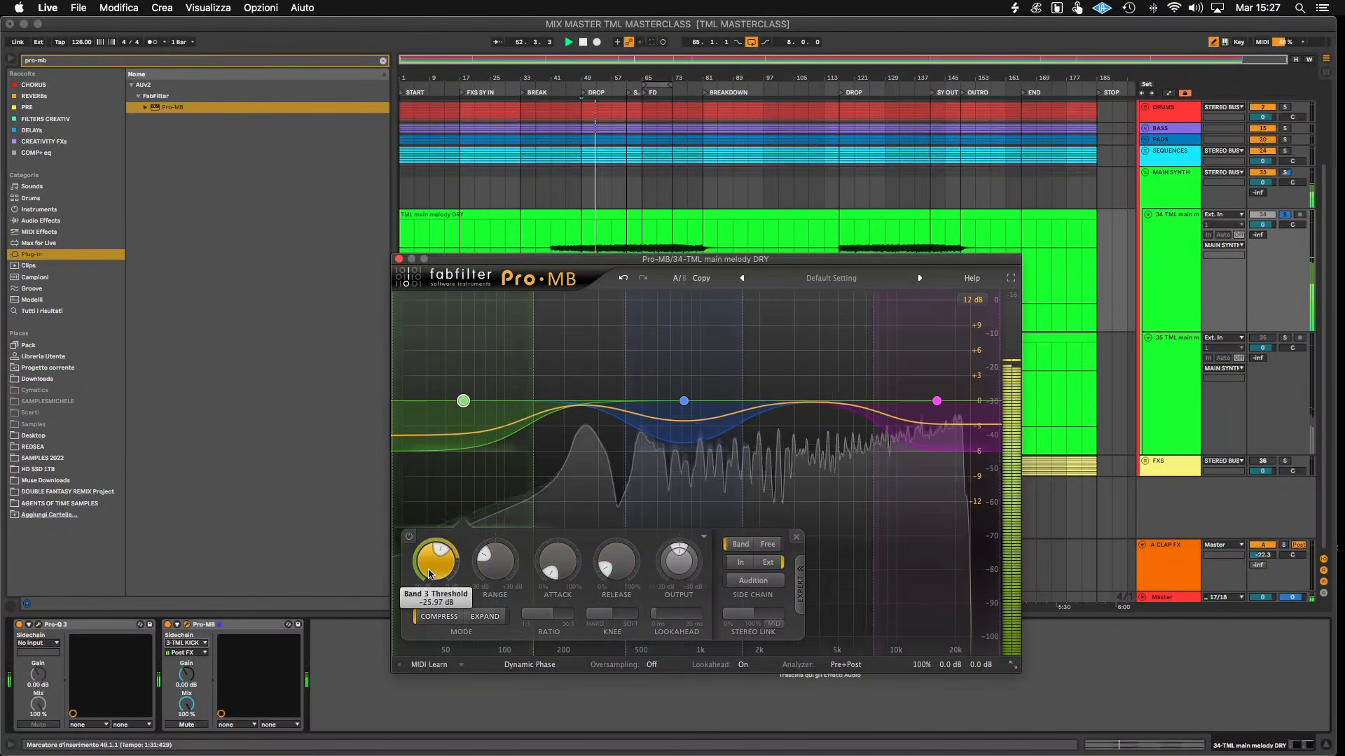
# - Select Pro-Q 3 and Pro-MB together in the device chain while listening and close the Pro-MB window
pyautogui.click(234, 628)
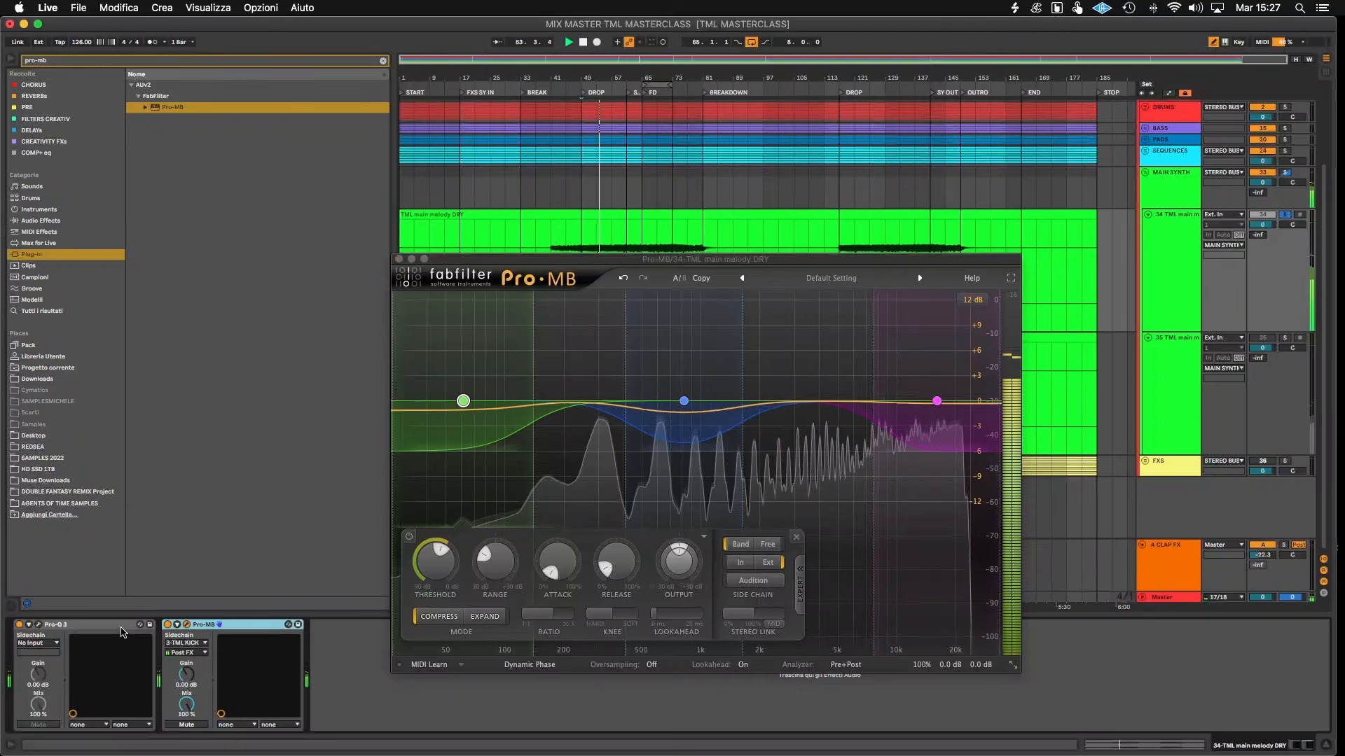
pyautogui.click(121, 633)
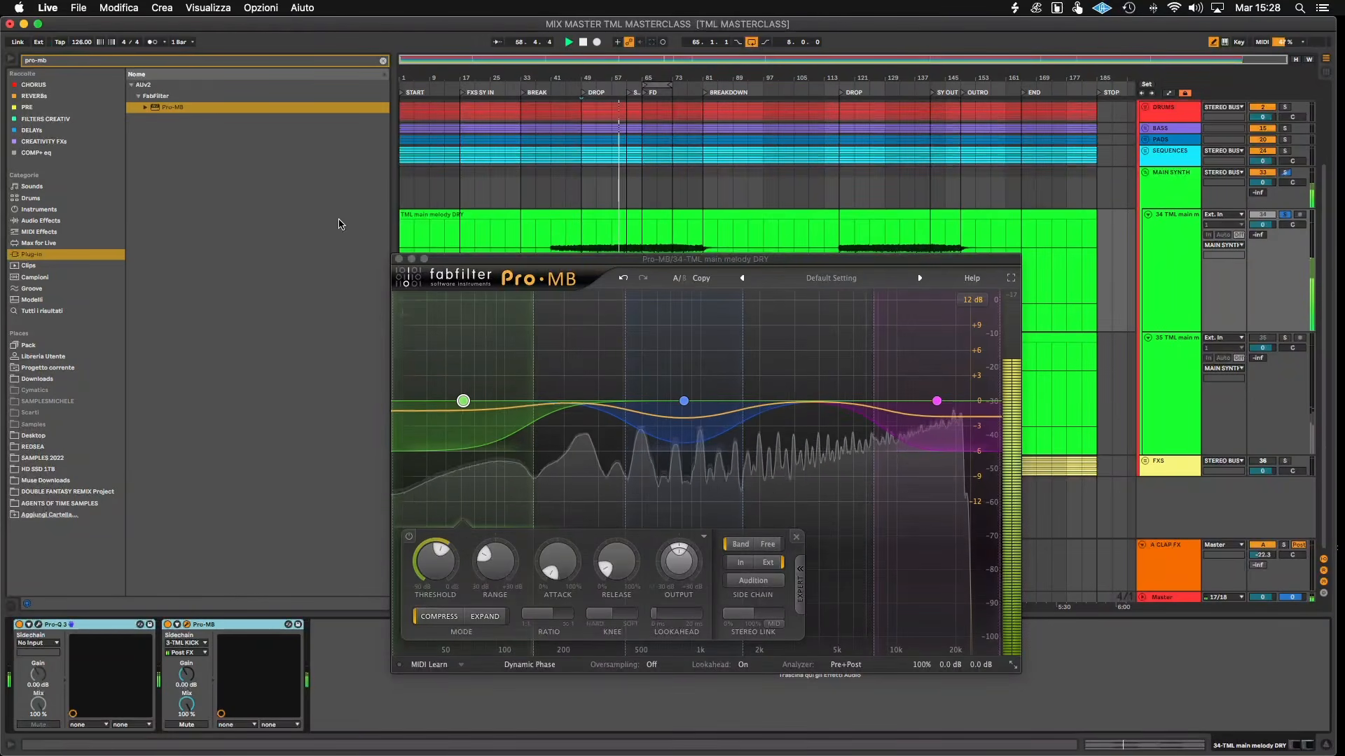
pyautogui.click(399, 260)
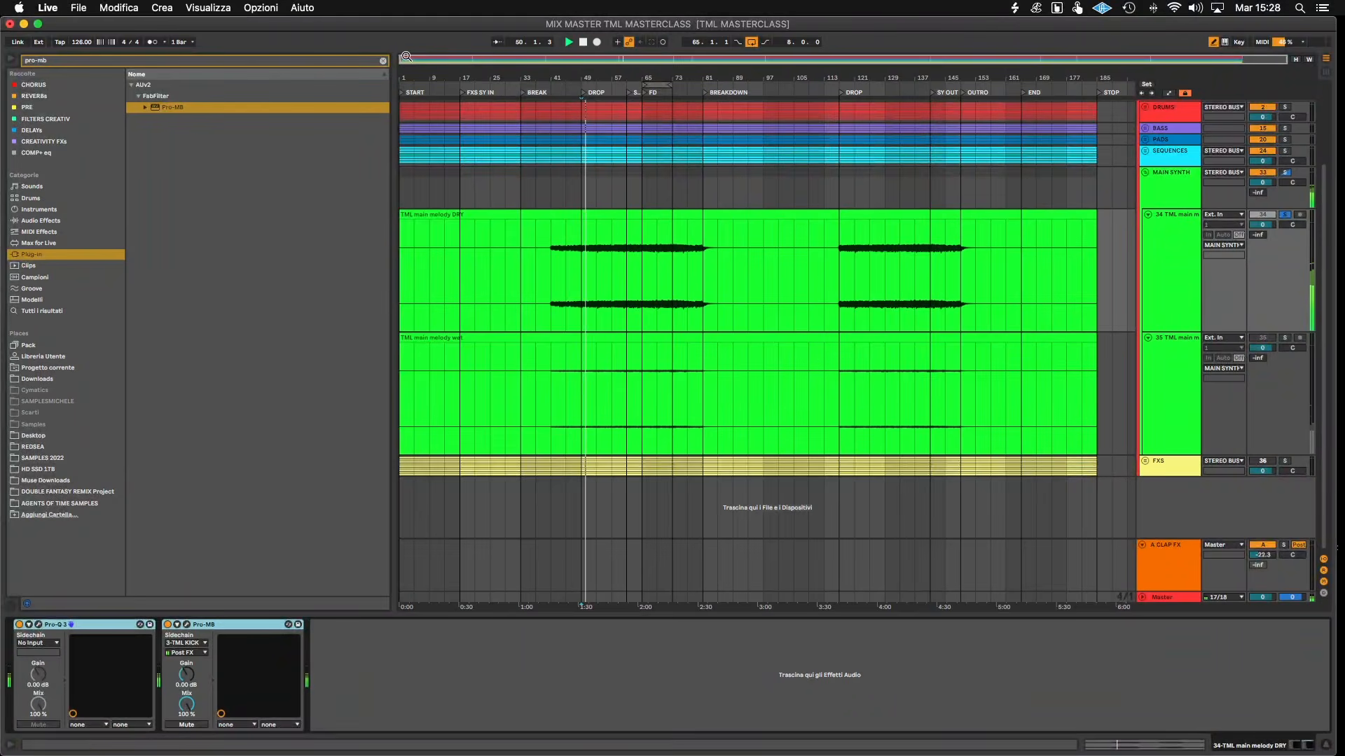
# - Clear the browser search and look through the AUv2 plug-in list for an EQ, collapsing the FabFilter and iZotope folders
pyautogui.click(383, 61)
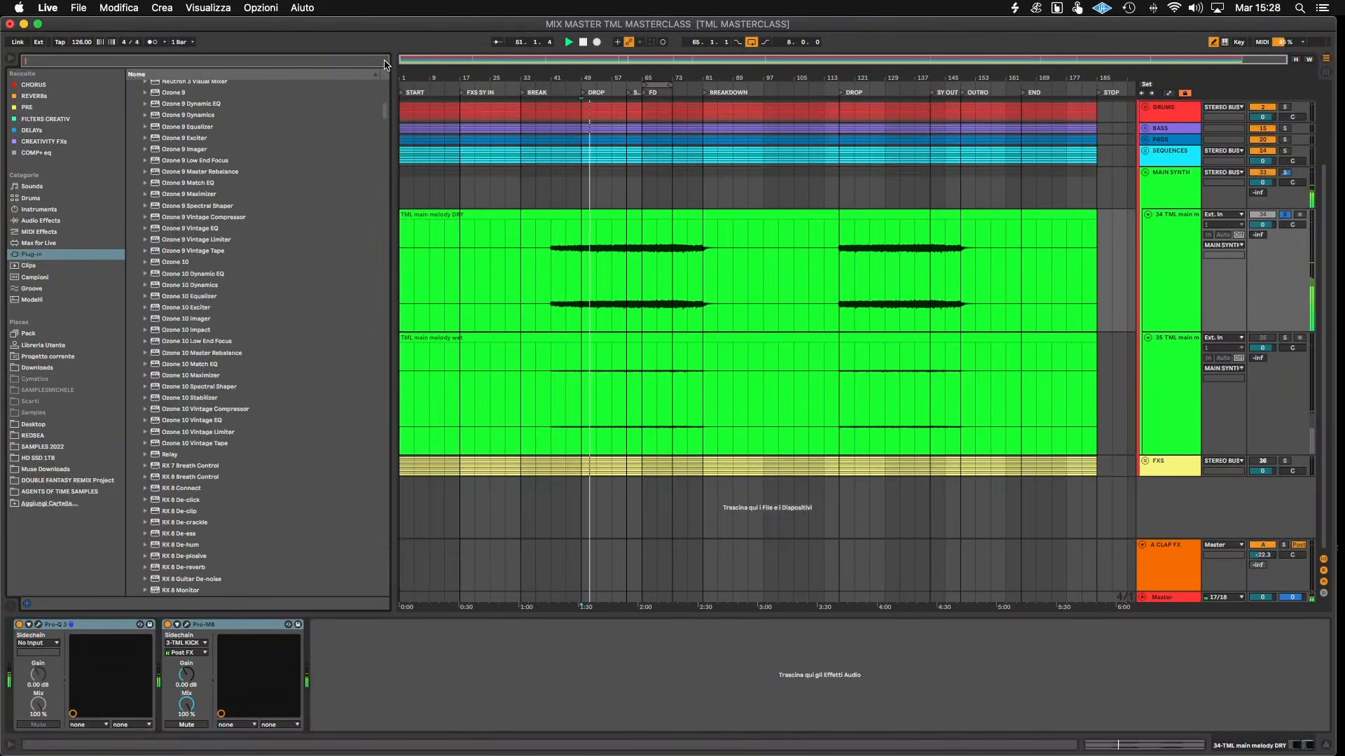
pyautogui.scroll(15, 294, 178)
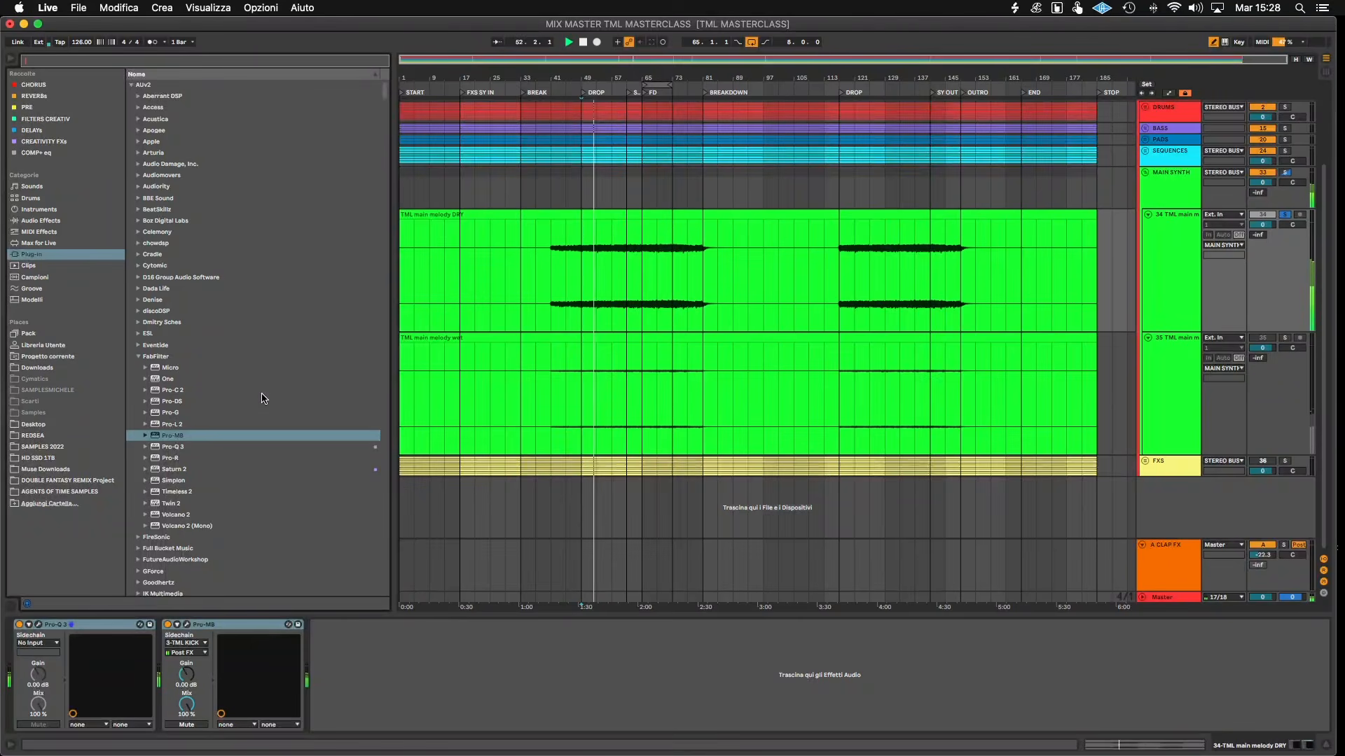
pyautogui.scroll(-10, 263, 399)
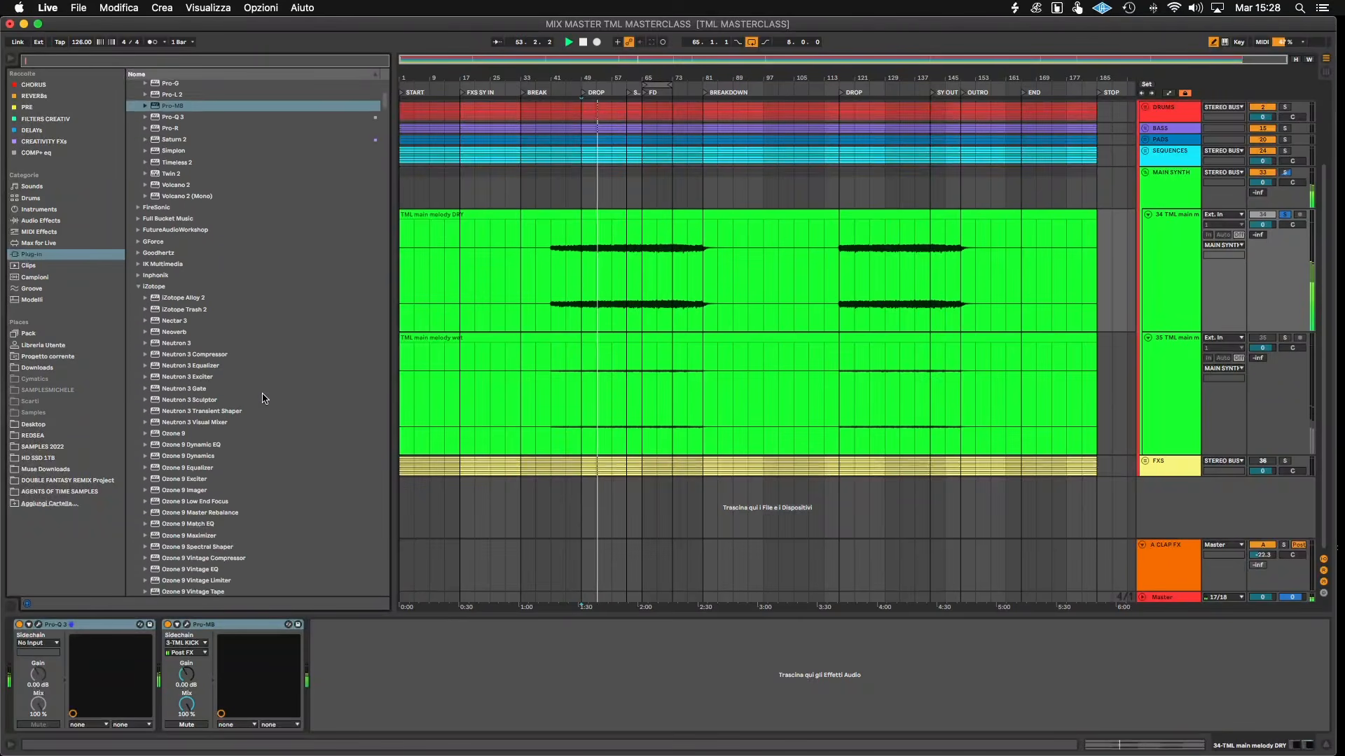
pyautogui.scroll(10, 262, 399)
pyautogui.click(138, 358)
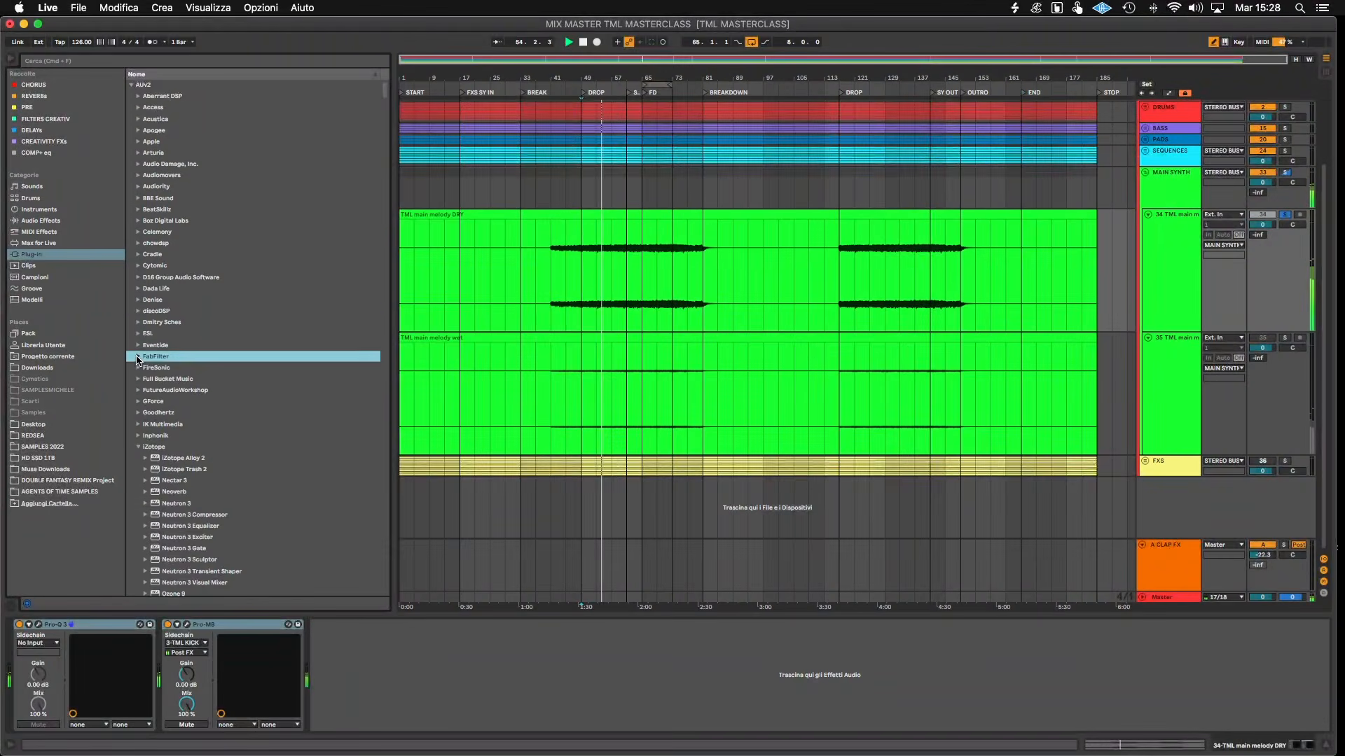
pyautogui.scroll(-3, 138, 360)
pyautogui.click(139, 348)
pyautogui.scroll(-4, 149, 366)
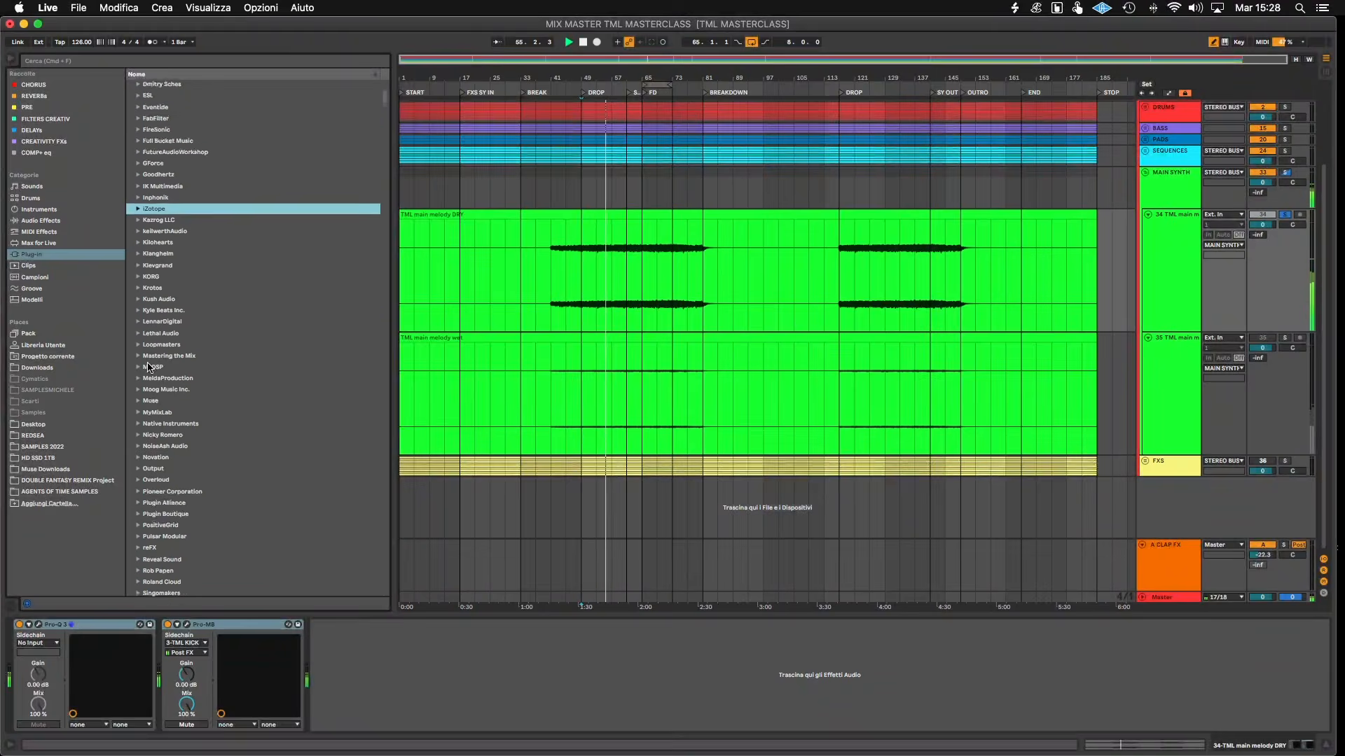
pyautogui.scroll(-6, 149, 365)
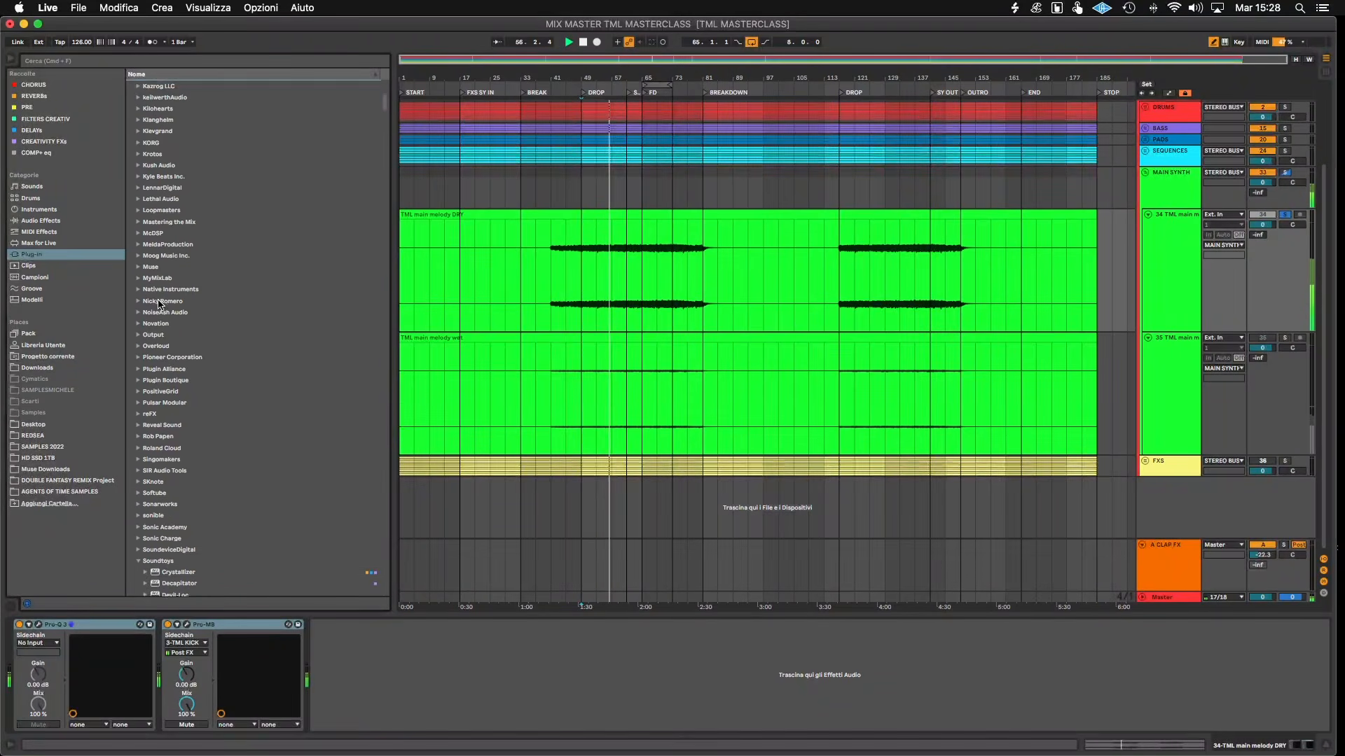
pyautogui.scroll(15, 160, 304)
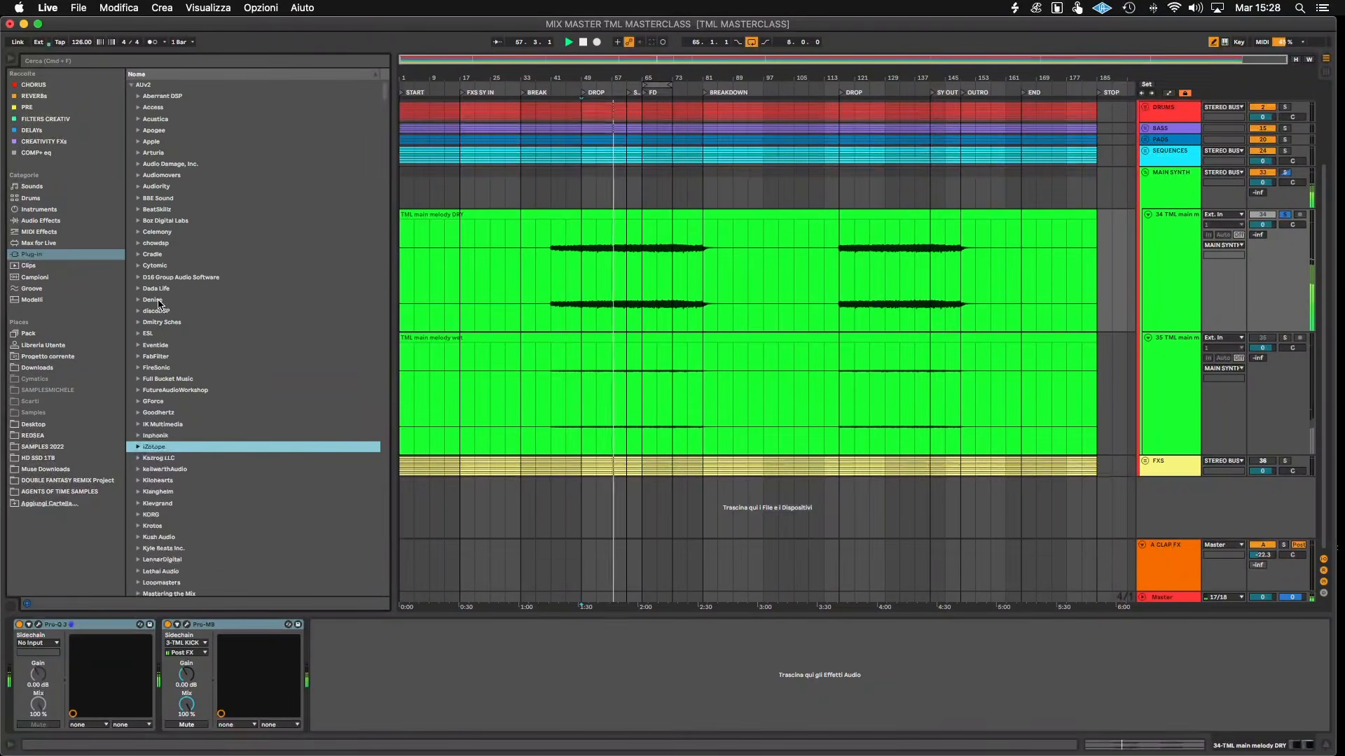
# - Search the plug-ins for "eq" and collapse the iZotope and Waves folders under VST2 among the results
pyautogui.click(107, 62)
pyautogui.write('eq')
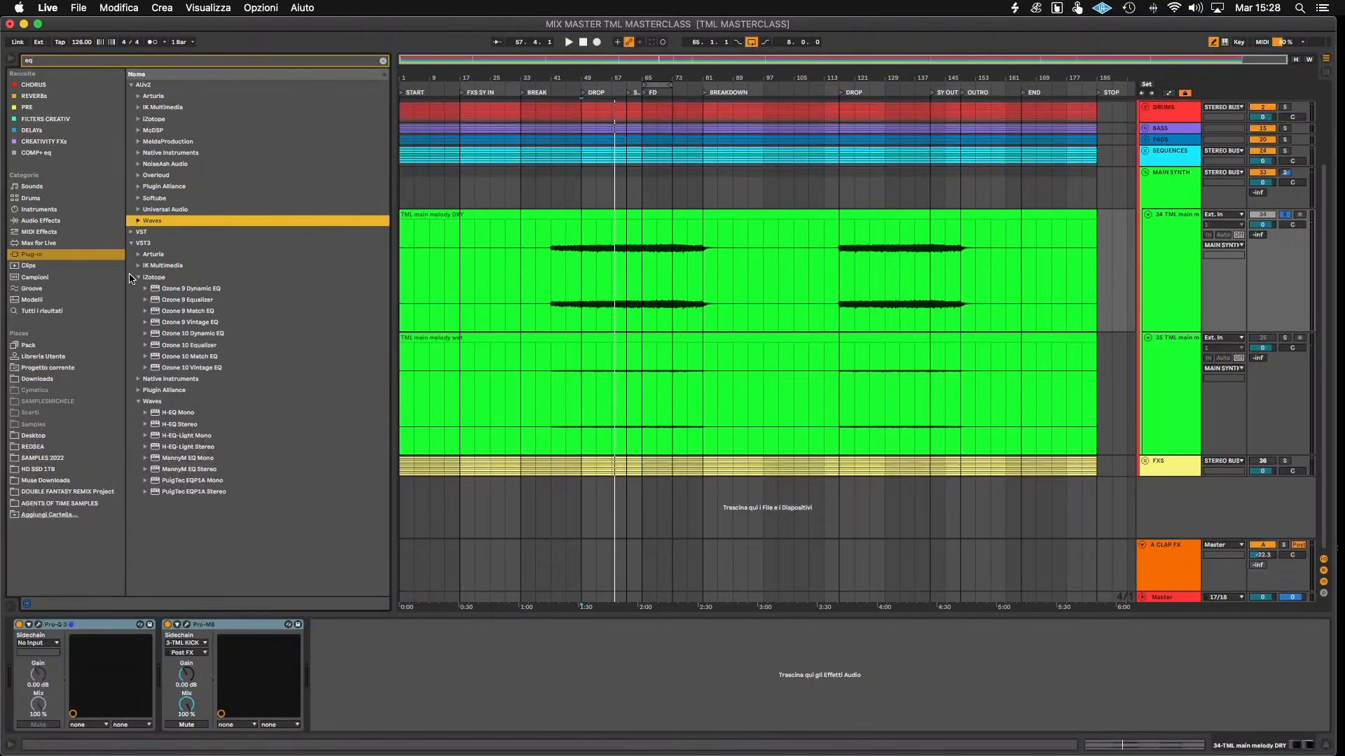
pyautogui.click(138, 278)
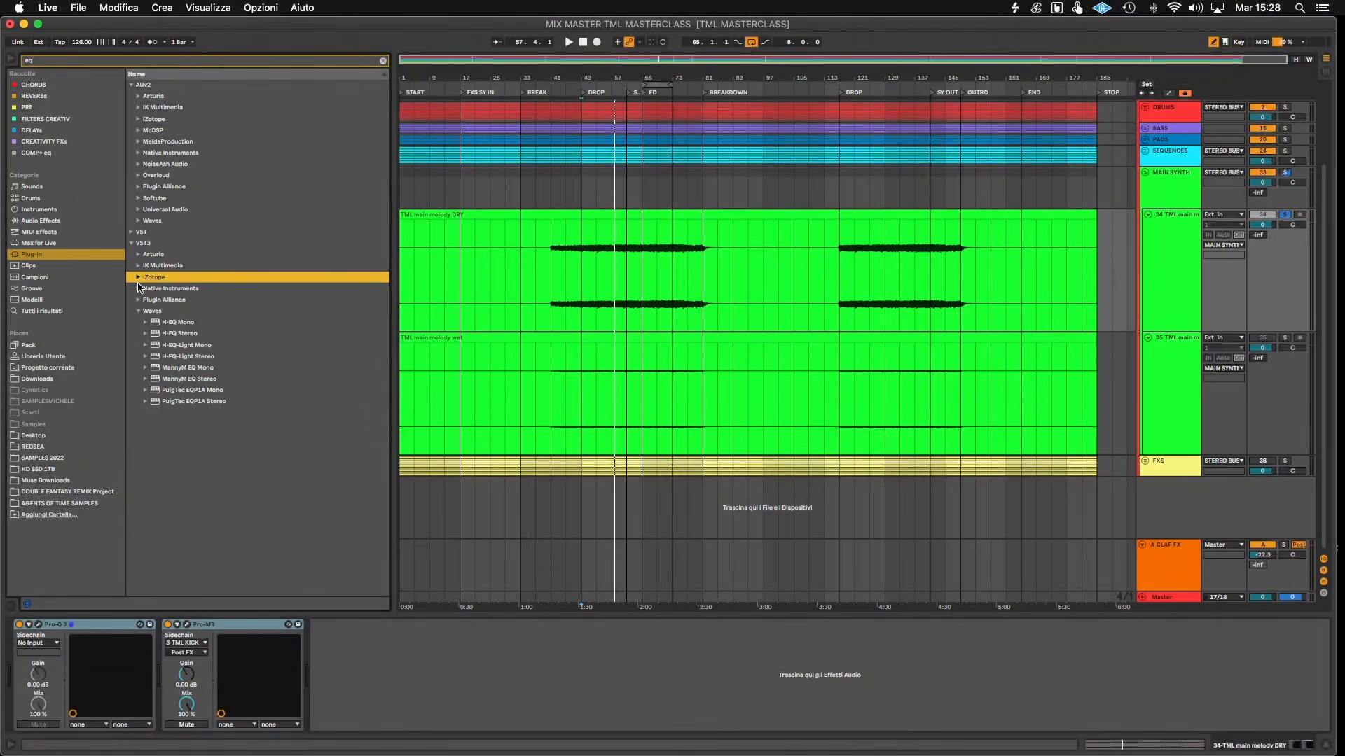
pyautogui.click(139, 312)
pyautogui.click(130, 233)
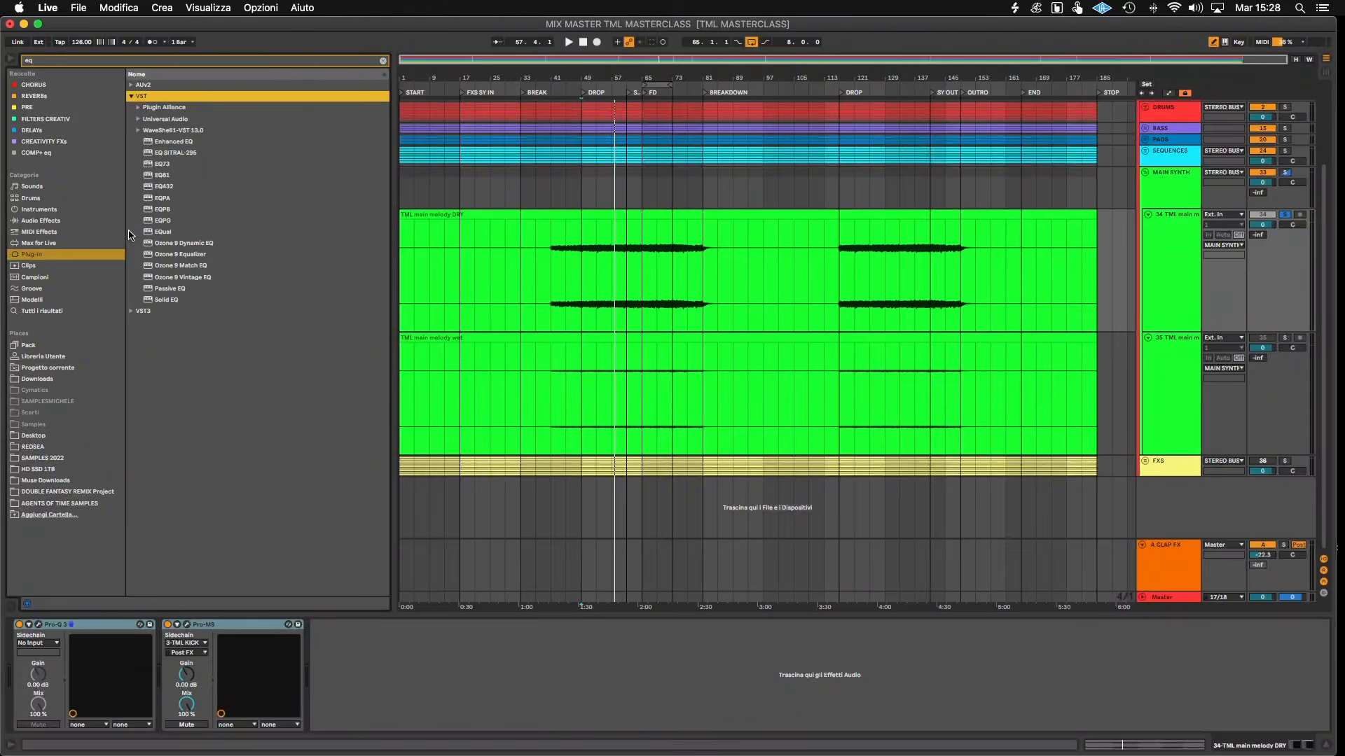
# - Load IK Multimedia's AUv2 TR5 EQ-PB after Pro-MB on the TML main melody DRY track and start playback
pyautogui.click(132, 86)
pyautogui.click(139, 108)
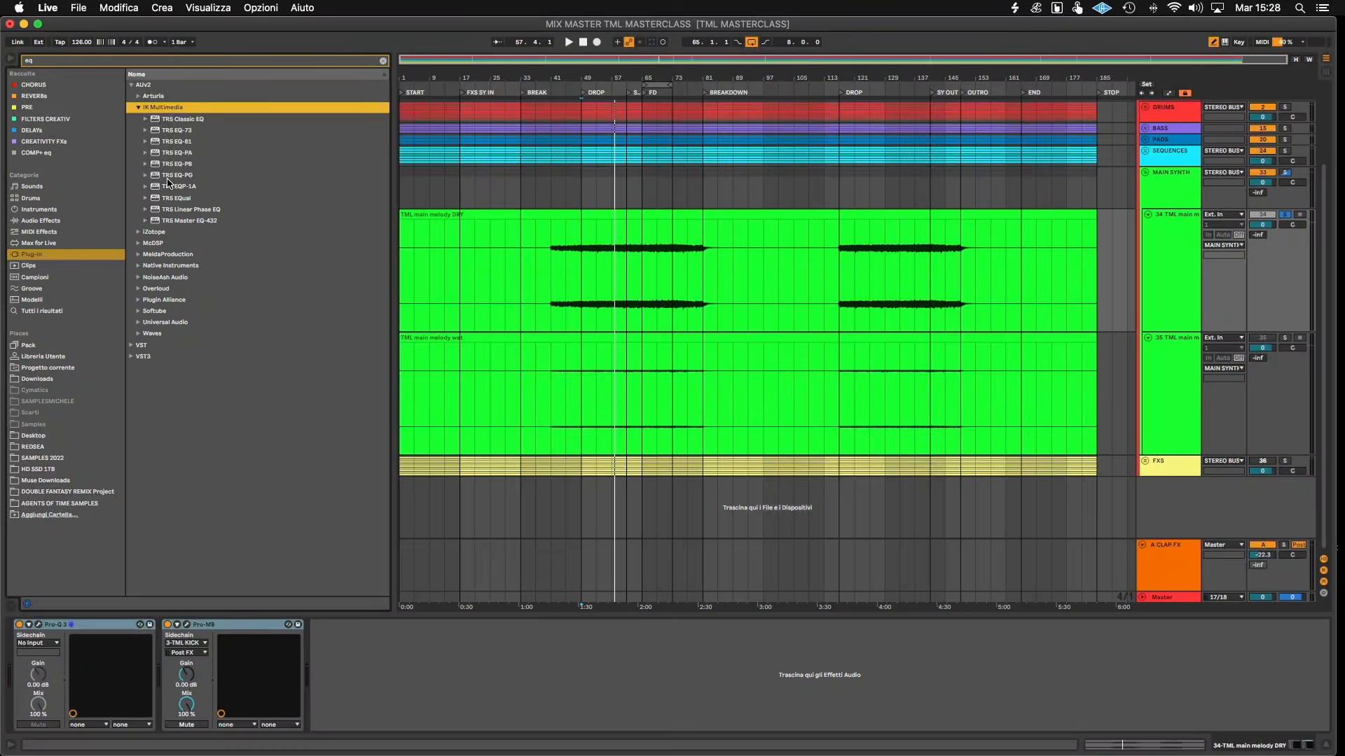
pyautogui.moveTo(175, 167); pyautogui.dragTo(597, 278)
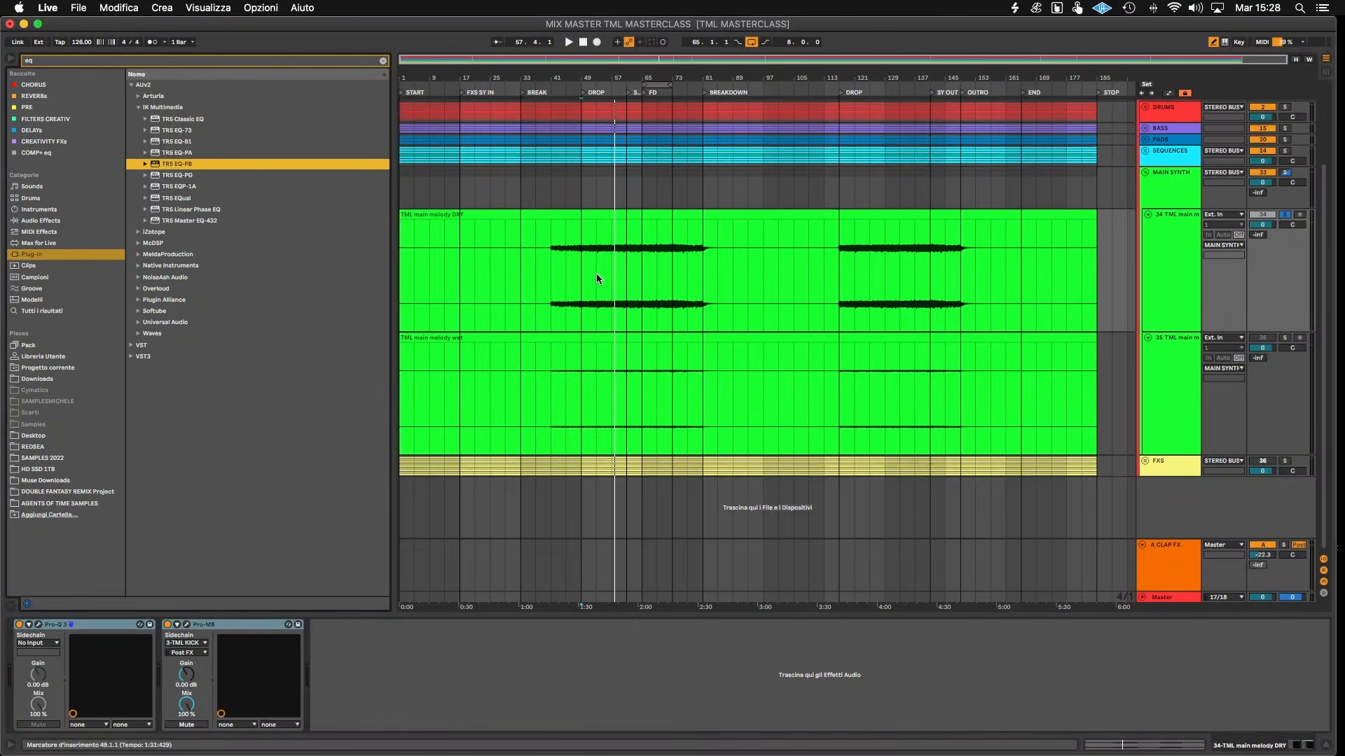
pyautogui.press('space')
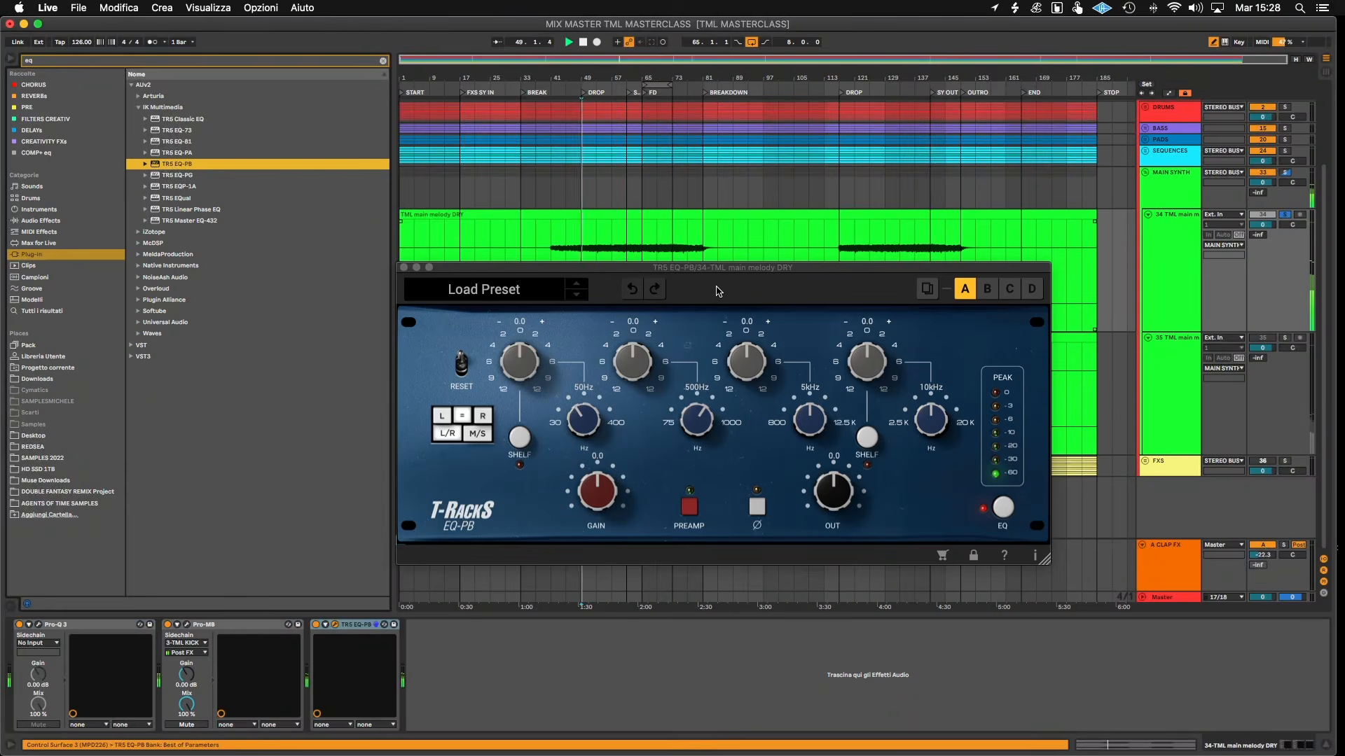
# - Set the EQ-PB's second band to 700 Hz with a +2.0 dB boost
pyautogui.moveTo(686, 421); pyautogui.dragTo(686, 455)
pyautogui.moveTo(628, 369); pyautogui.dragTo(712, 303)
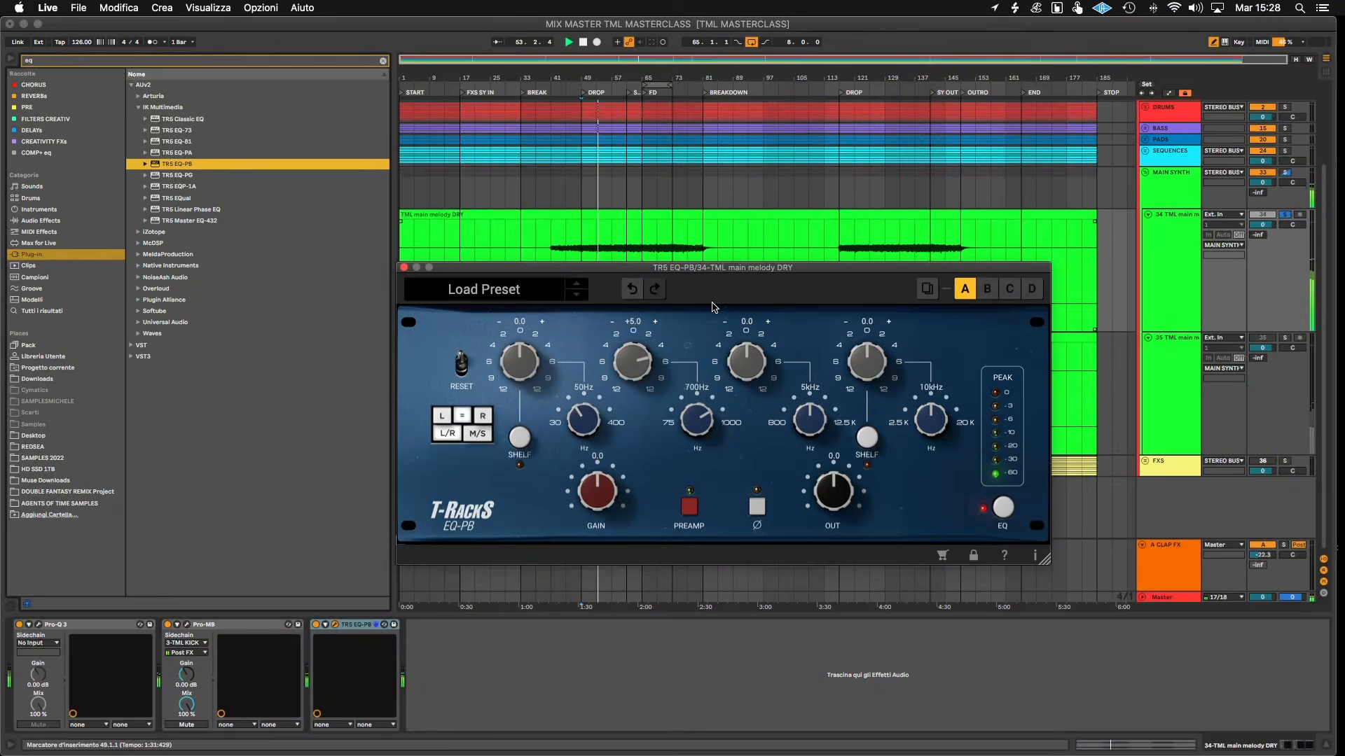
pyautogui.moveTo(632, 371); pyautogui.dragTo(624, 398)
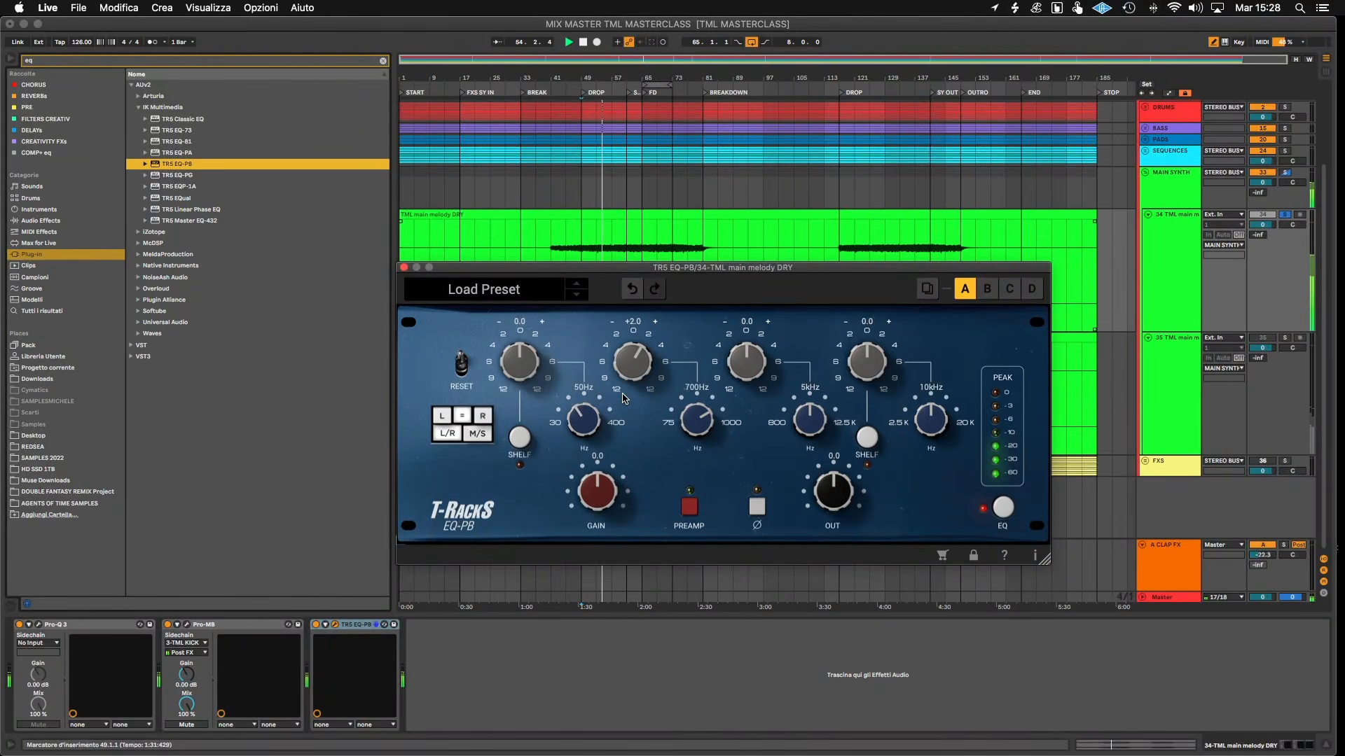
# - Set the EQ-PB's third band to 800 Hz with a +1.0 dB boost
pyautogui.moveTo(751, 369); pyautogui.dragTo(753, 329)
pyautogui.moveTo(810, 419); pyautogui.dragTo(783, 512)
pyautogui.moveTo(745, 356); pyautogui.dragTo(737, 410)
# - Set the EQ-PB's fourth band to 20 kHz with a +2.0 dB boost and restart playback
pyautogui.moveTo(867, 364); pyautogui.dragTo(868, 324)
pyautogui.moveTo(932, 449); pyautogui.dragTo(942, 373)
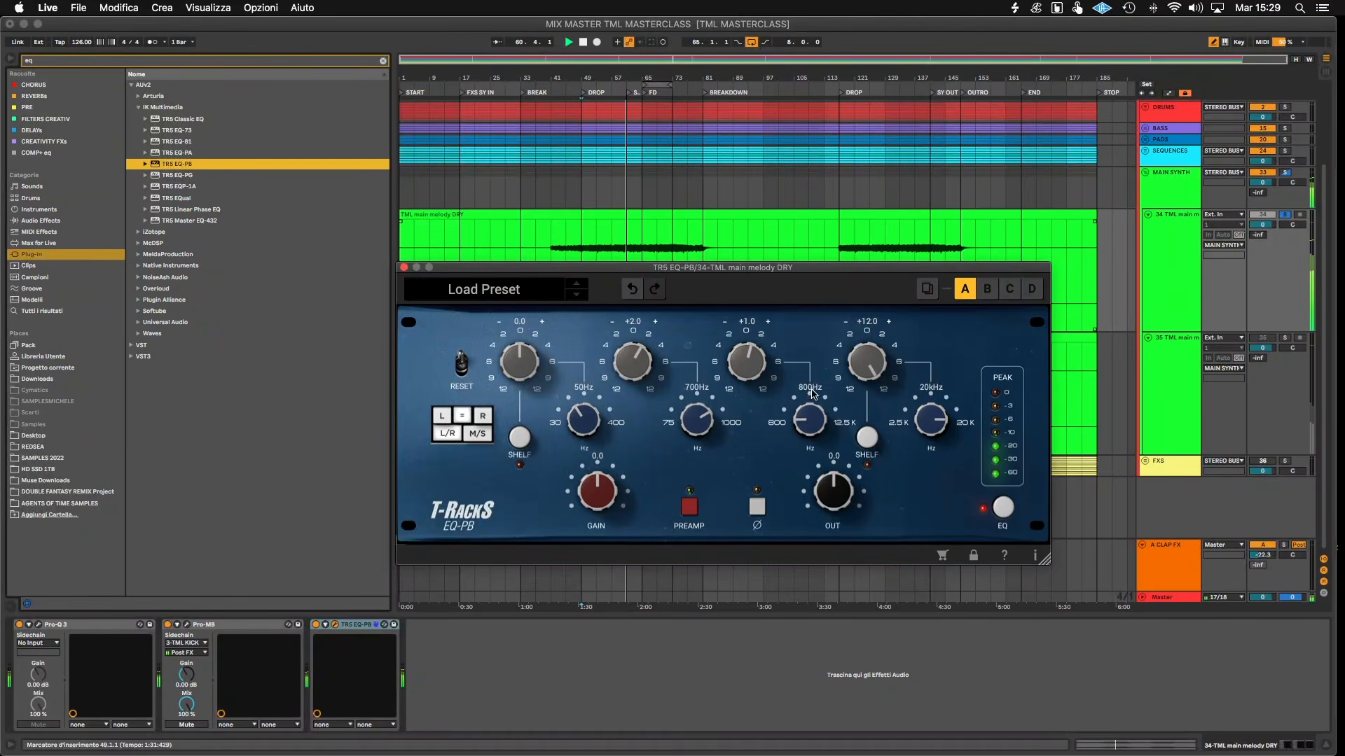
pyautogui.moveTo(855, 375); pyautogui.dragTo(855, 454)
pyautogui.press('space')
pyautogui.press('space')
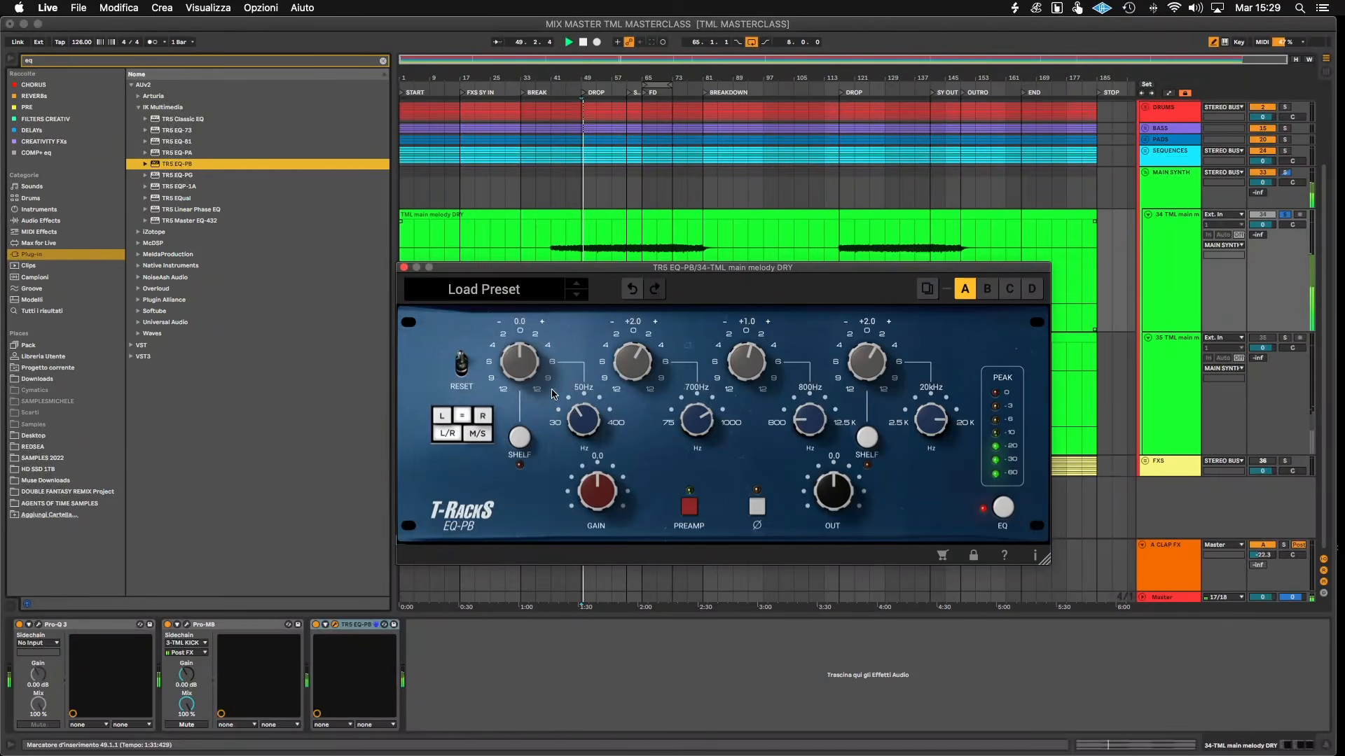
# - Set the EQ-PB's first band to 400 Hz, try a -1.0 dB cut, and return its gain to 0.0 dB
pyautogui.moveTo(519, 361); pyautogui.dragTo(557, 308)
pyautogui.moveTo(587, 423); pyautogui.dragTo(599, 276)
pyautogui.moveTo(522, 363); pyautogui.dragTo(495, 452)
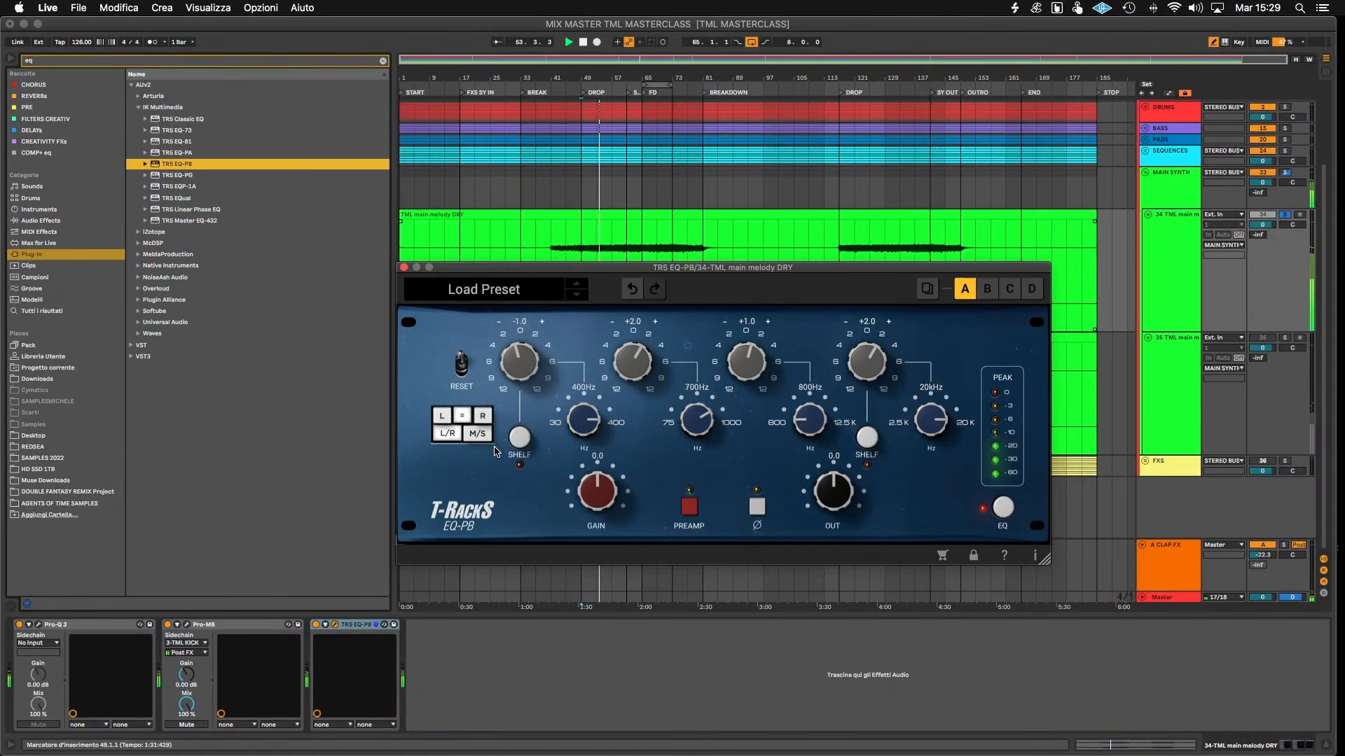
# - Replay the drop with all three devices in the chain selected and close the EQ-PB window
pyautogui.press('space')
pyautogui.press('space')
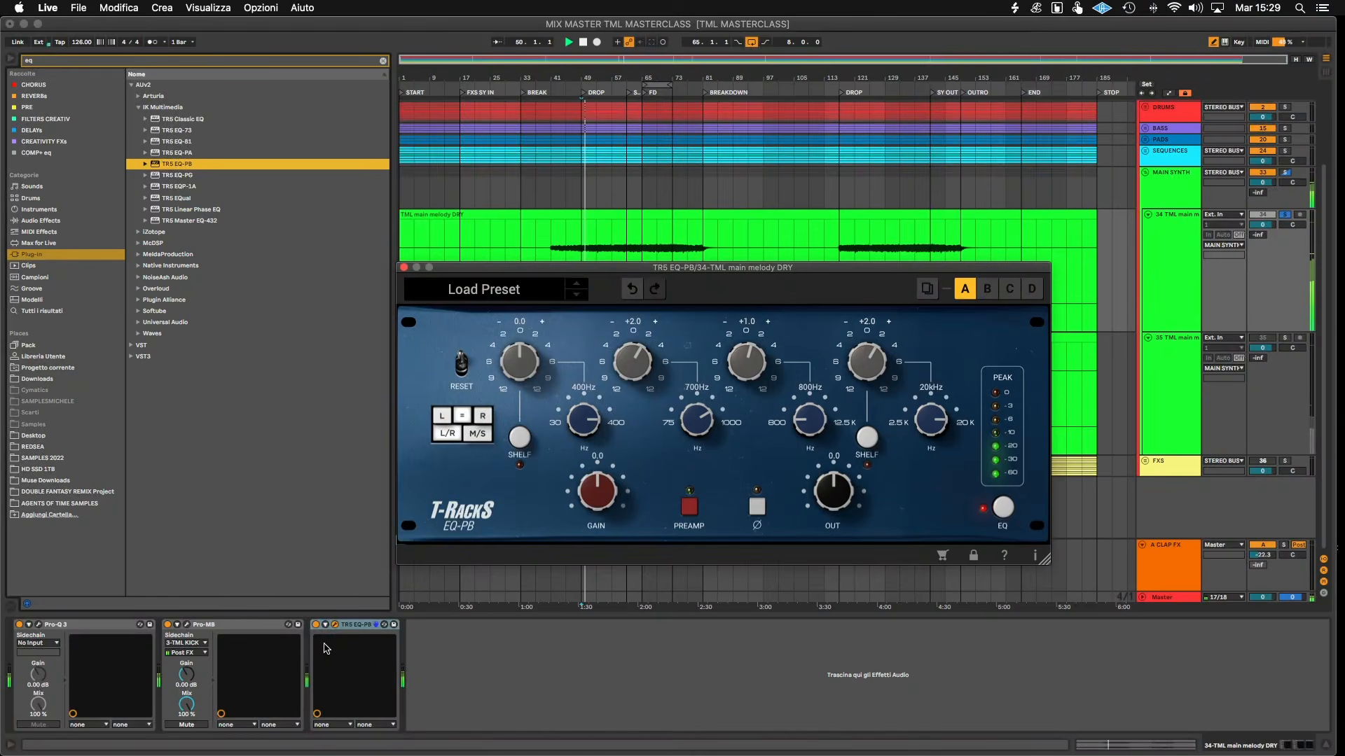
pyautogui.click(92, 628)
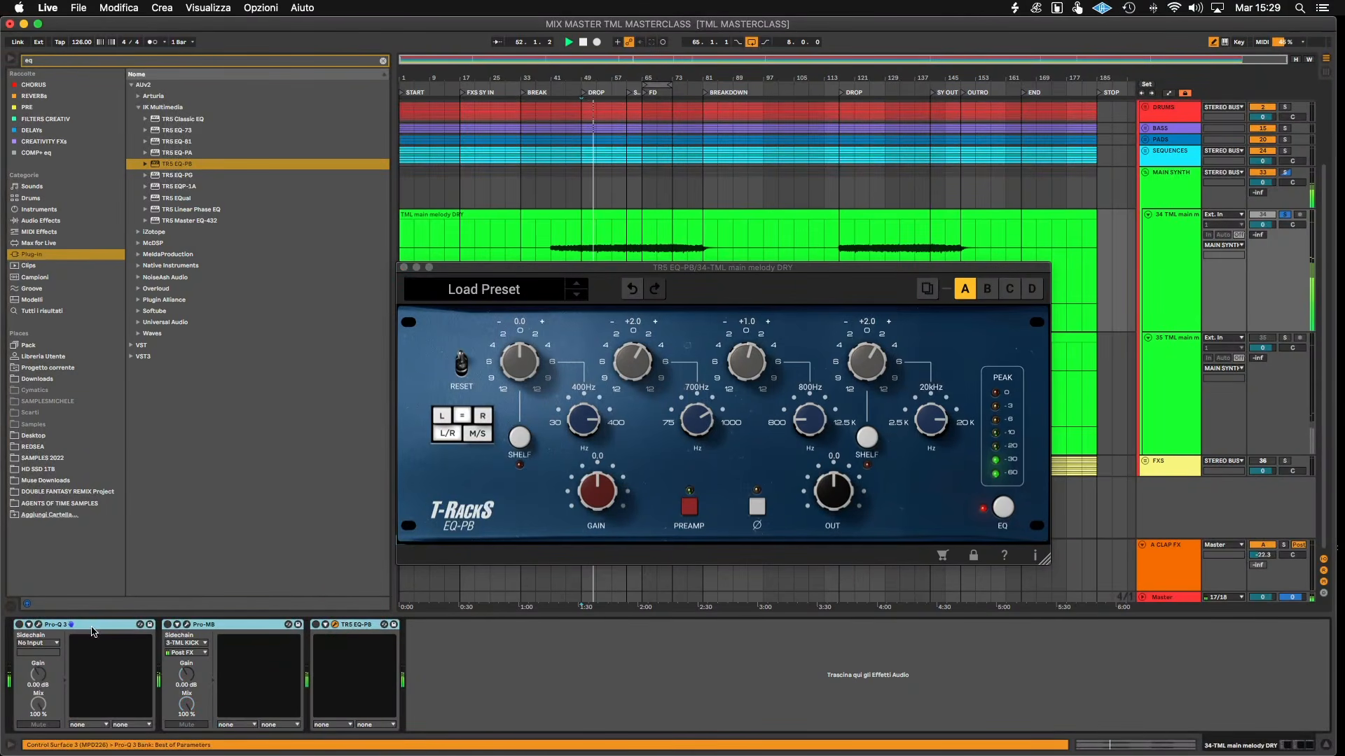
pyautogui.click(403, 268)
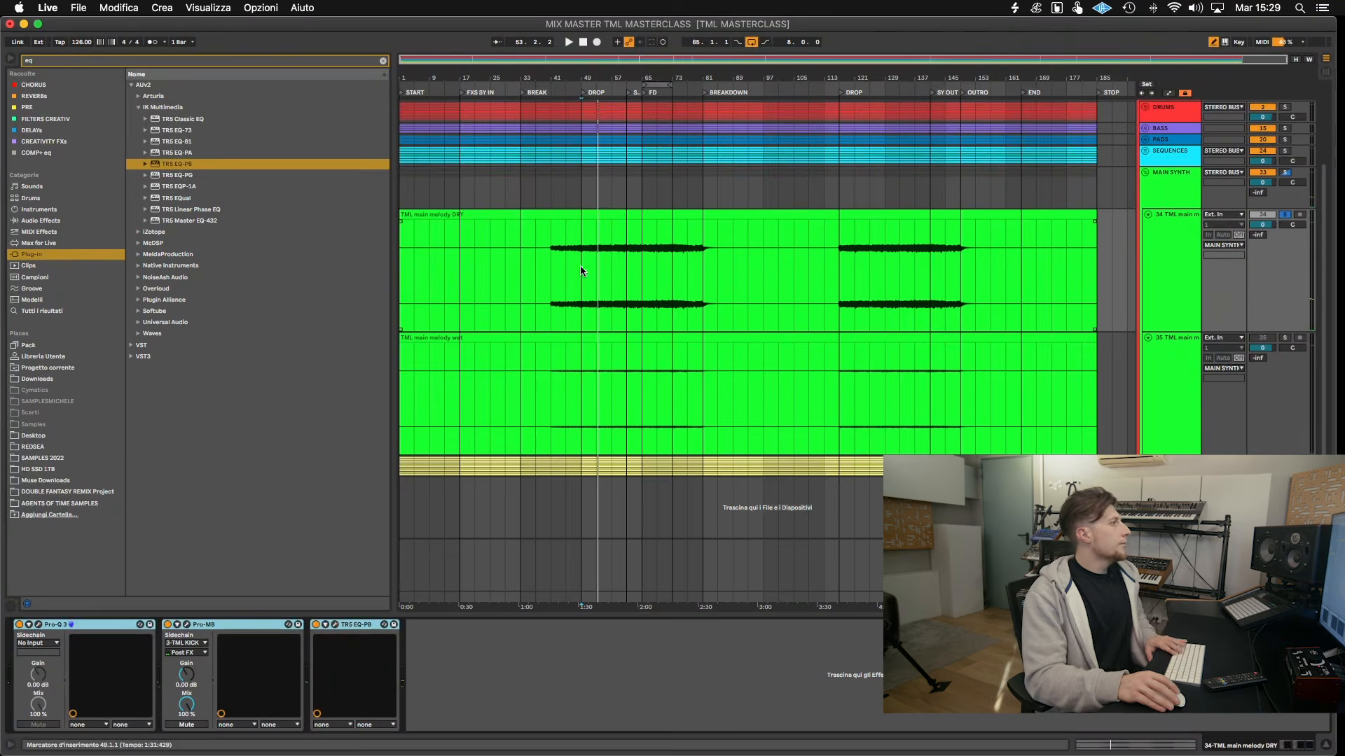
# - Play the drop, audition the wet main melody track in solo, unsolo it and try different volume levels for it
pyautogui.press('space')
pyautogui.click(1280, 339)
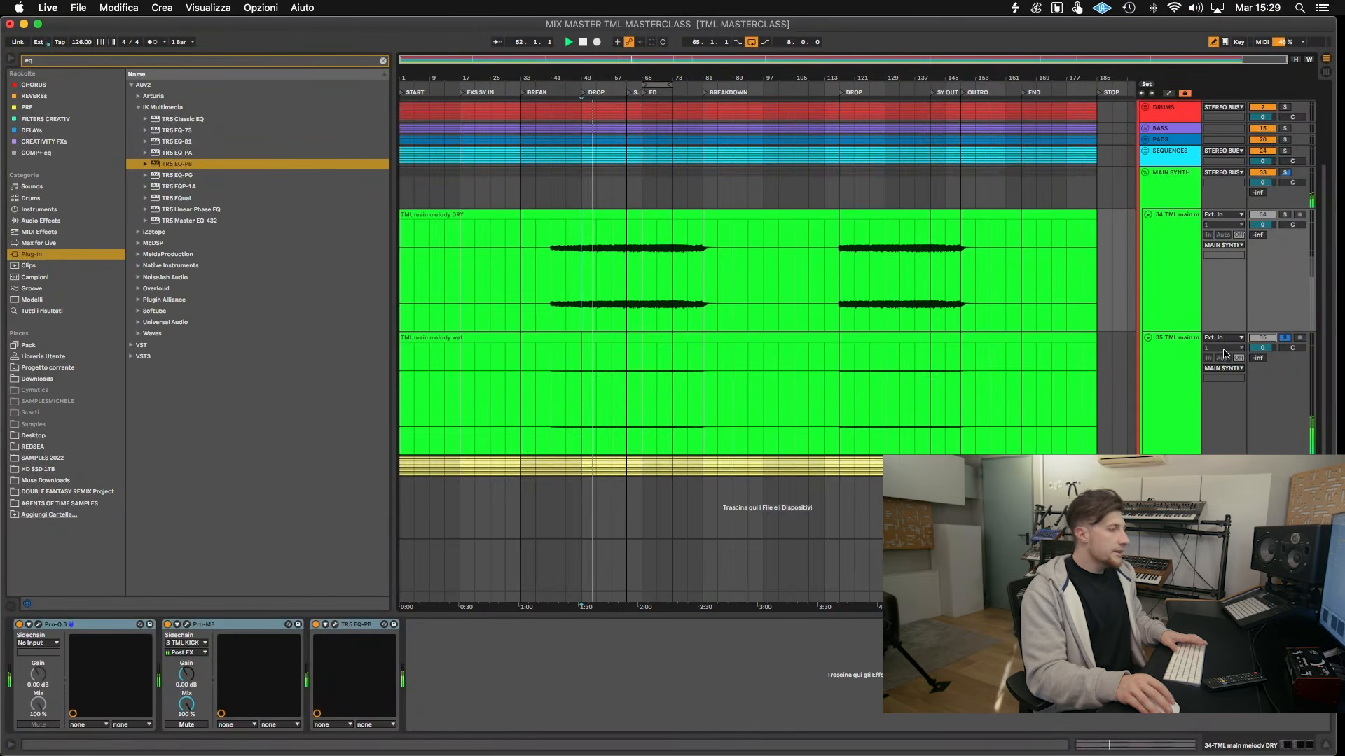
pyautogui.click(1283, 339)
pyautogui.moveTo(1263, 348); pyautogui.dragTo(1262, 322)
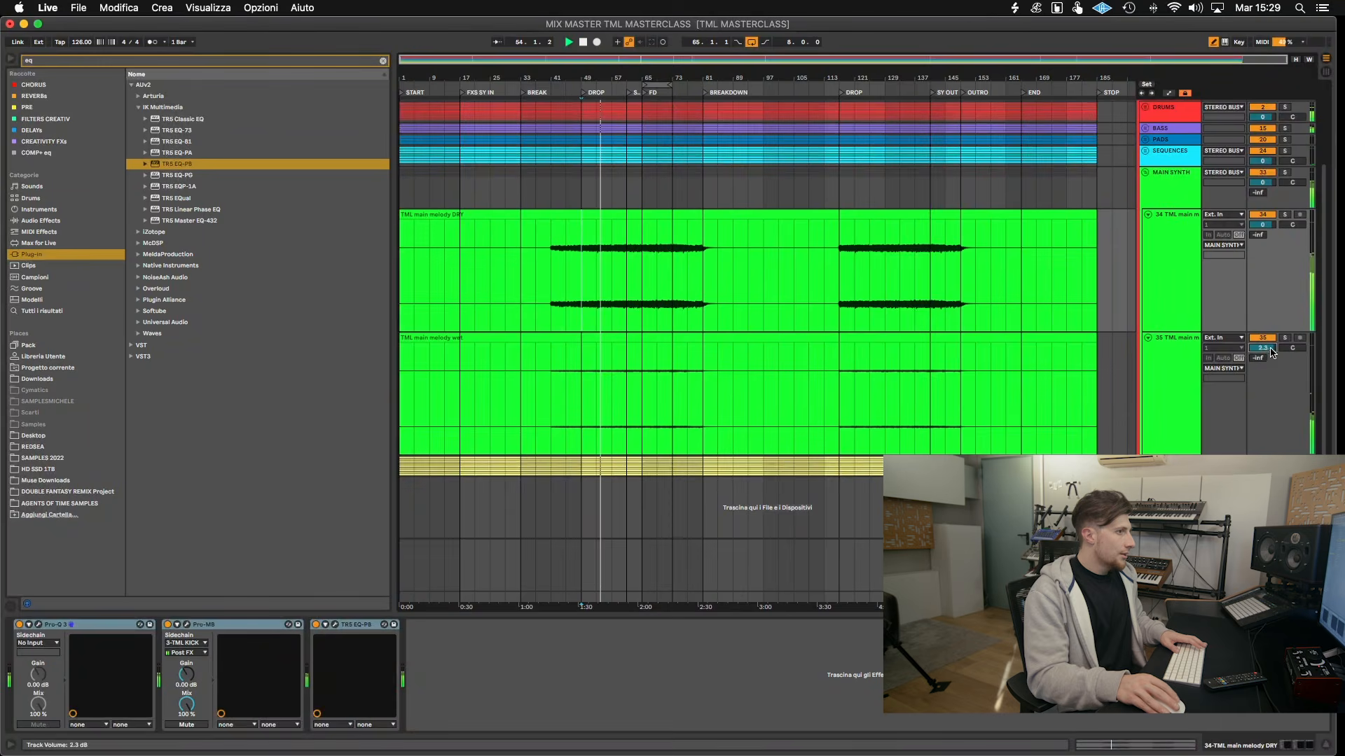
pyautogui.moveTo(1272, 353); pyautogui.dragTo(1272, 367)
# - Replay the melody from several points around the drop to judge the wet track's level in the full mix
pyautogui.click(553, 272)
pyautogui.press('space')
pyautogui.press('space')
pyautogui.click(594, 267)
pyautogui.press('space')
pyautogui.press('space')
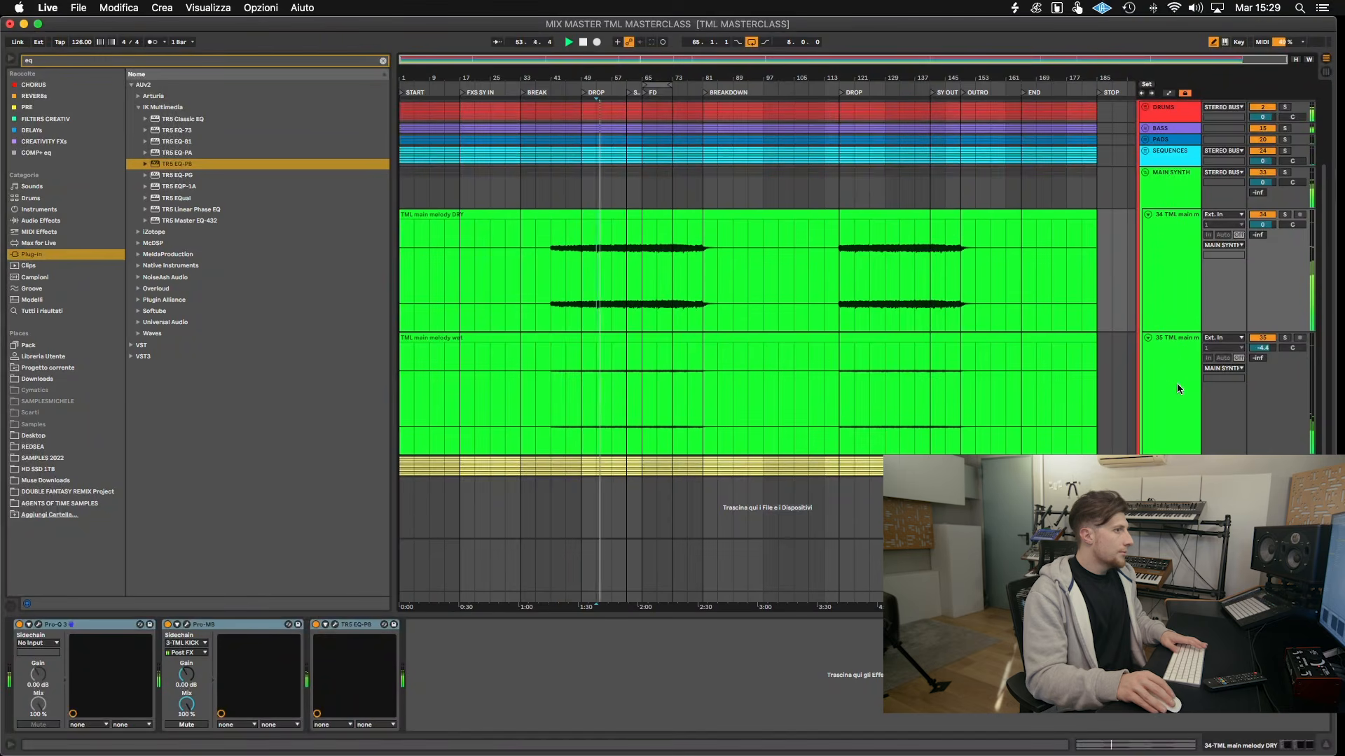
# - Set the wet main melody track's volume to -0.7 dB, stop playback and save the Set
pyautogui.click(1264, 348)
pyautogui.press('Delete')
pyautogui.moveTo(1269, 350); pyautogui.dragTo(1269, 355)
pyautogui.press('space')
pyautogui.press('super+s')
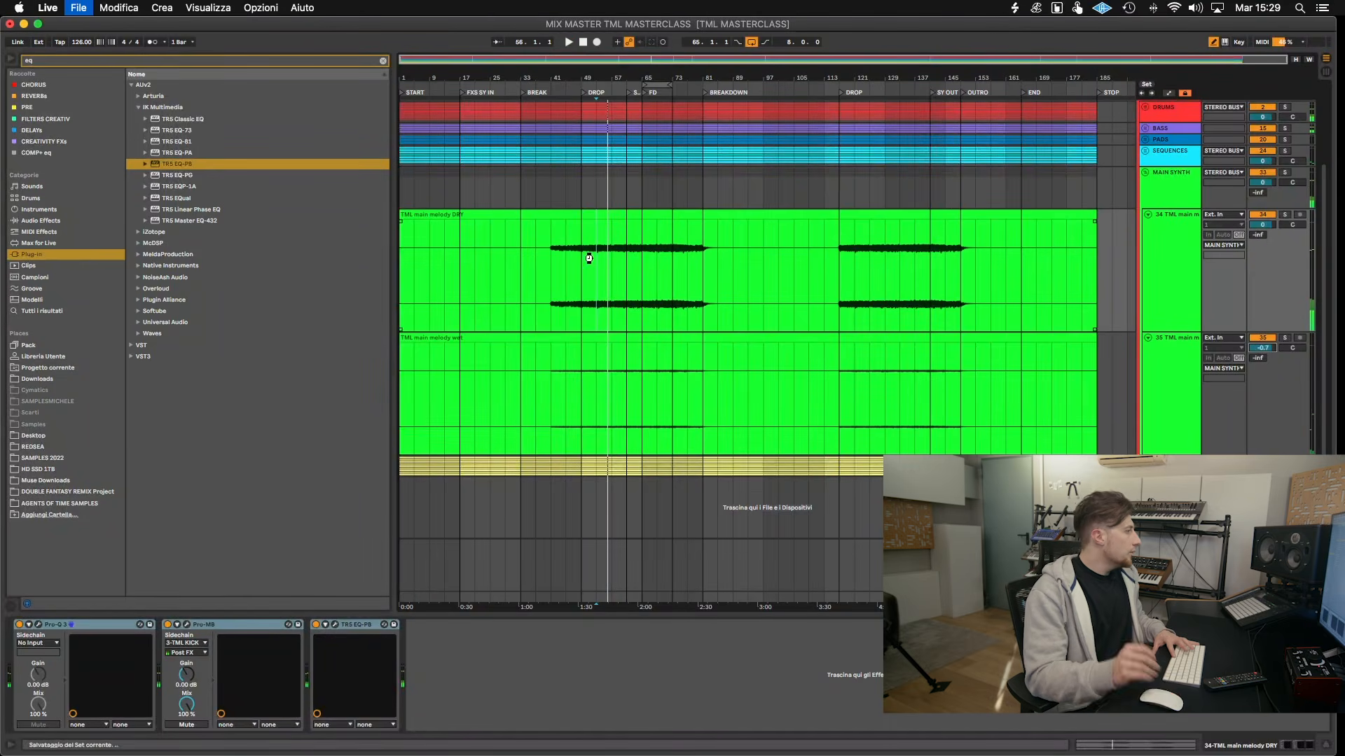
# - Duplicate the dry main melody track together with its device chain
pyautogui.click(583, 259)
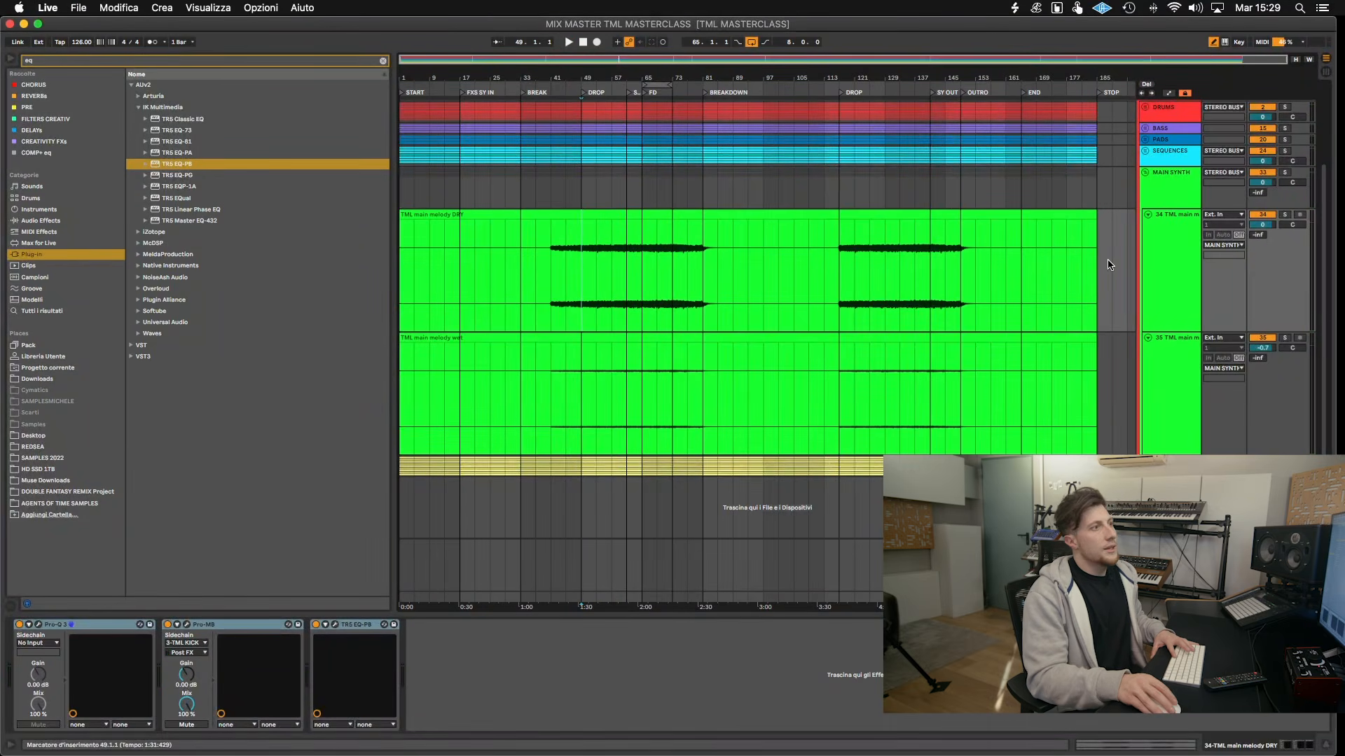
pyautogui.rightClick(1179, 245)
pyautogui.click(1202, 269)
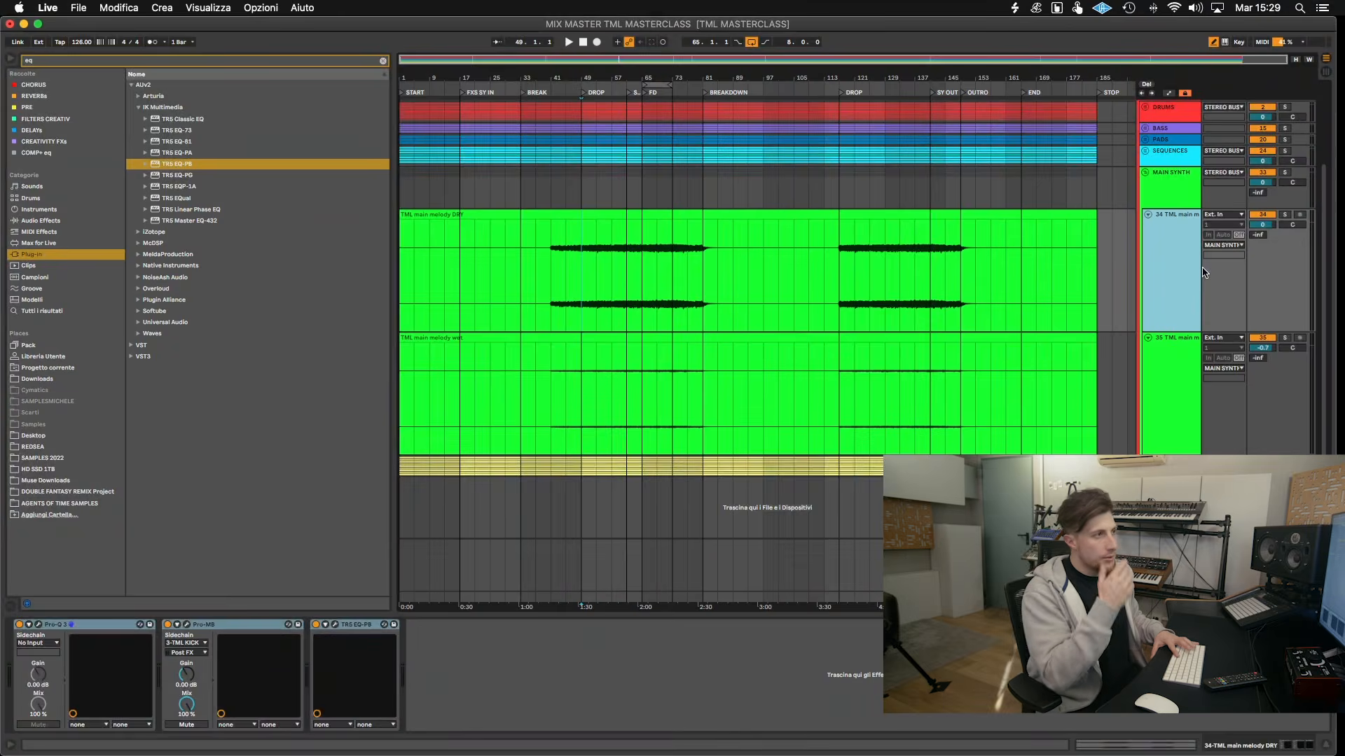
# - Colour the duplicated melody track orange and assign the track colour to its clips
pyautogui.rightClick(1171, 377)
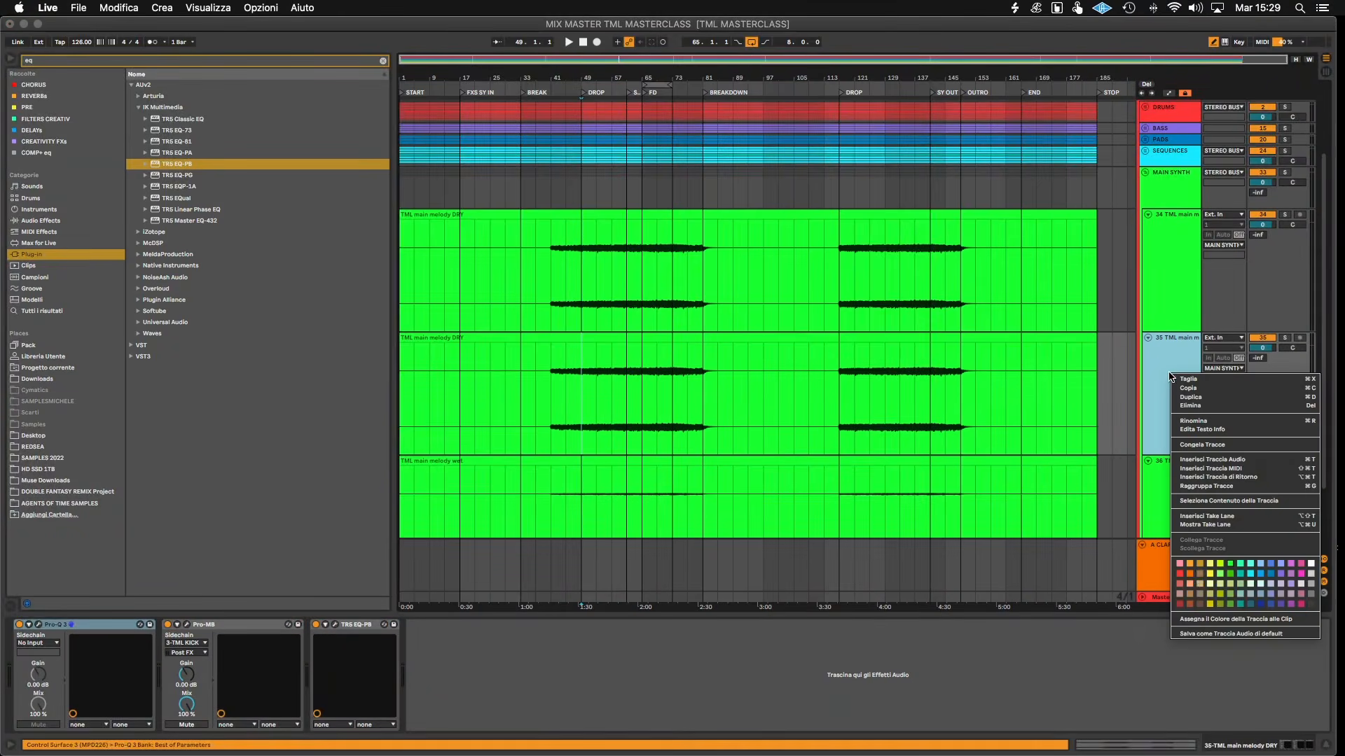
pyautogui.click(1189, 565)
pyautogui.rightClick(1184, 363)
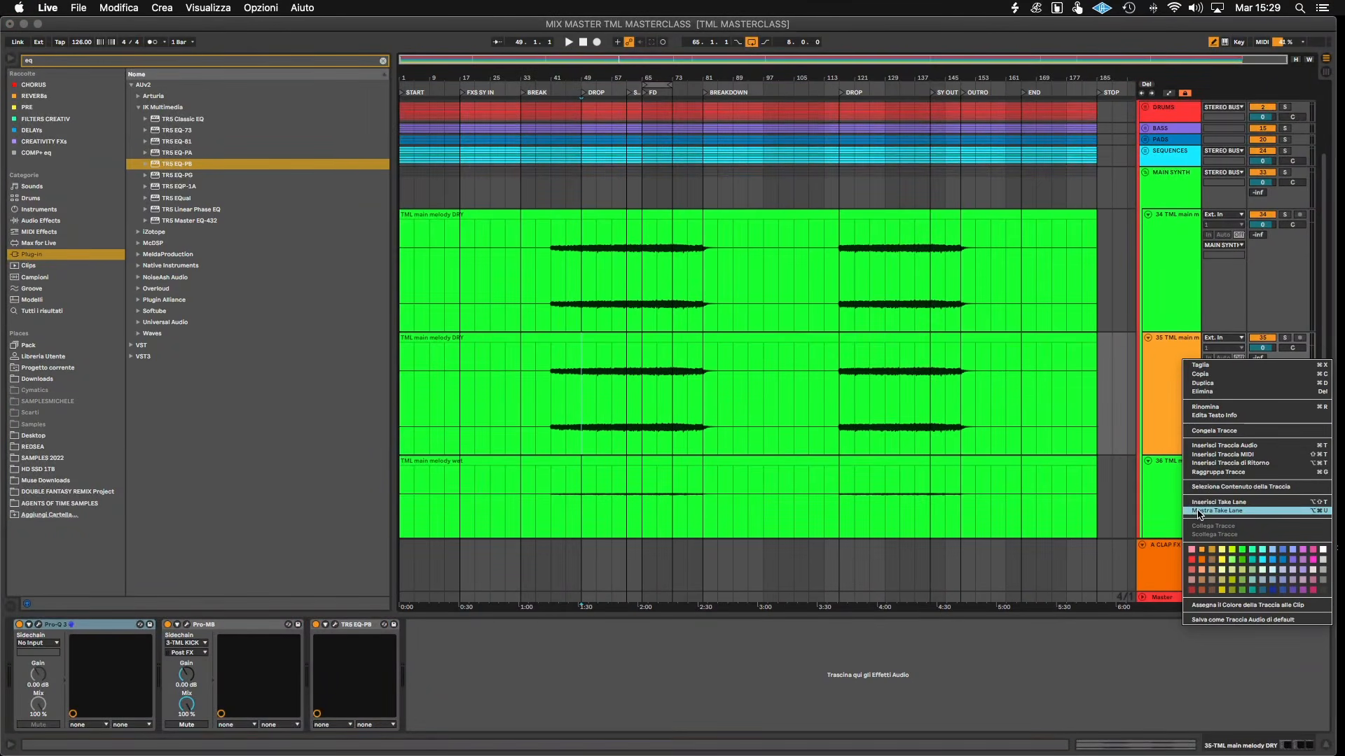
pyautogui.click(1234, 605)
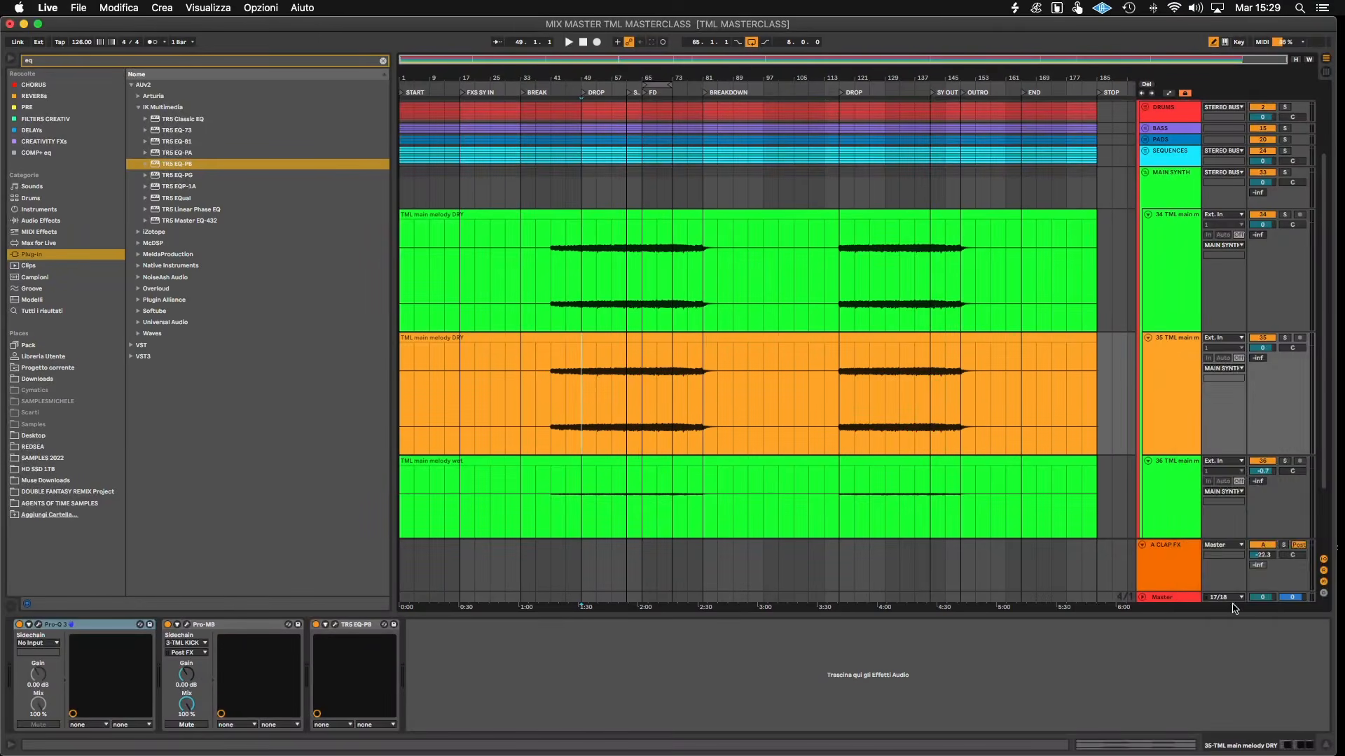
# - Rename the orange duplicate track as DLY
pyautogui.rightClick(1176, 364)
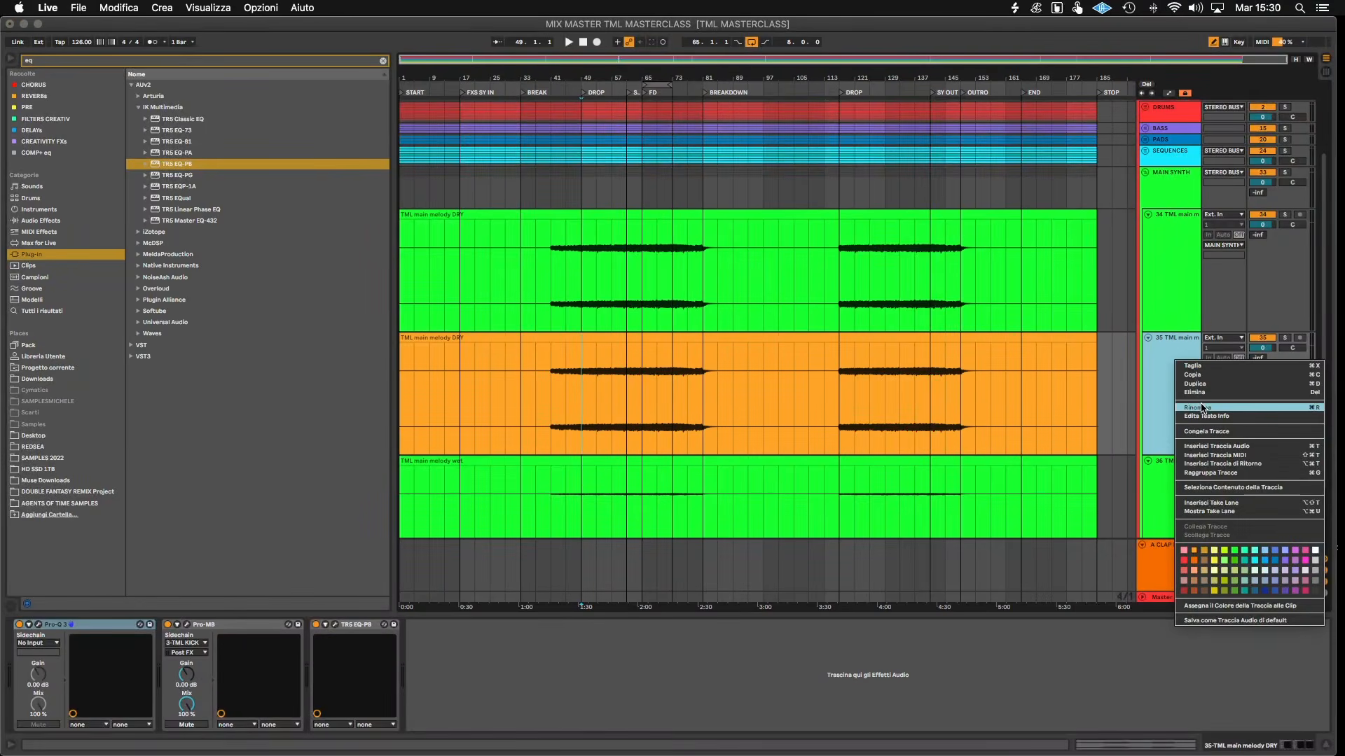
pyautogui.click(1201, 405)
pyautogui.write('DLY')
pyautogui.press('Return')
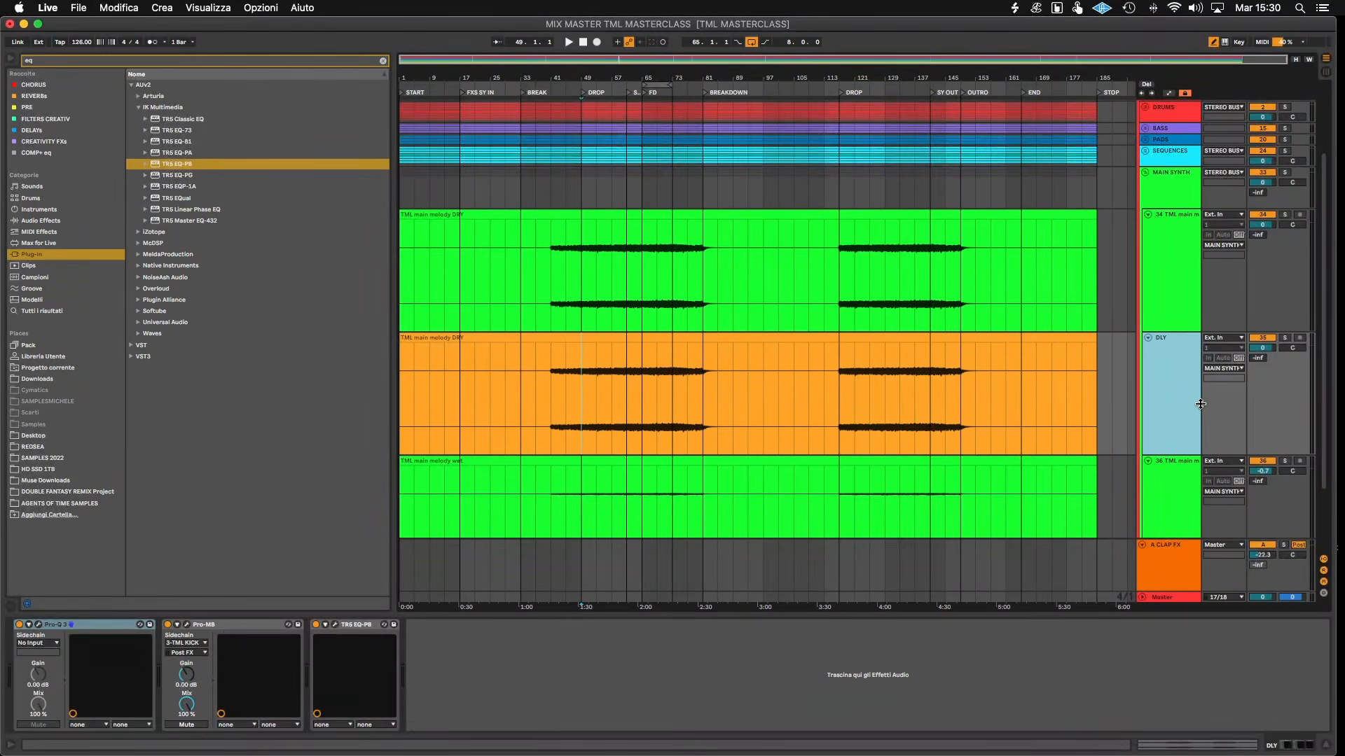
# - Search the plug-ins for "delay" and load ValhallaDelay at the end of the DLY track's chain
pyautogui.click(588, 372)
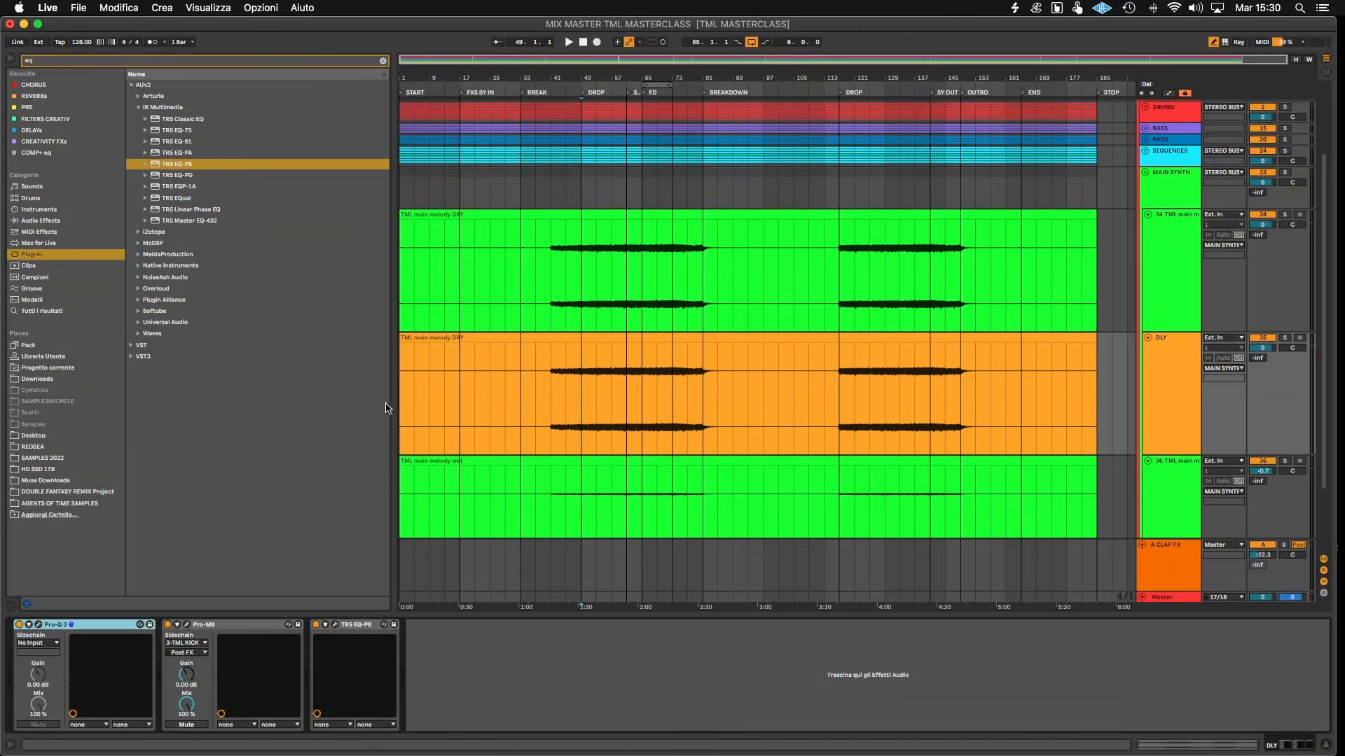
pyautogui.click(381, 63)
pyautogui.write('delay')
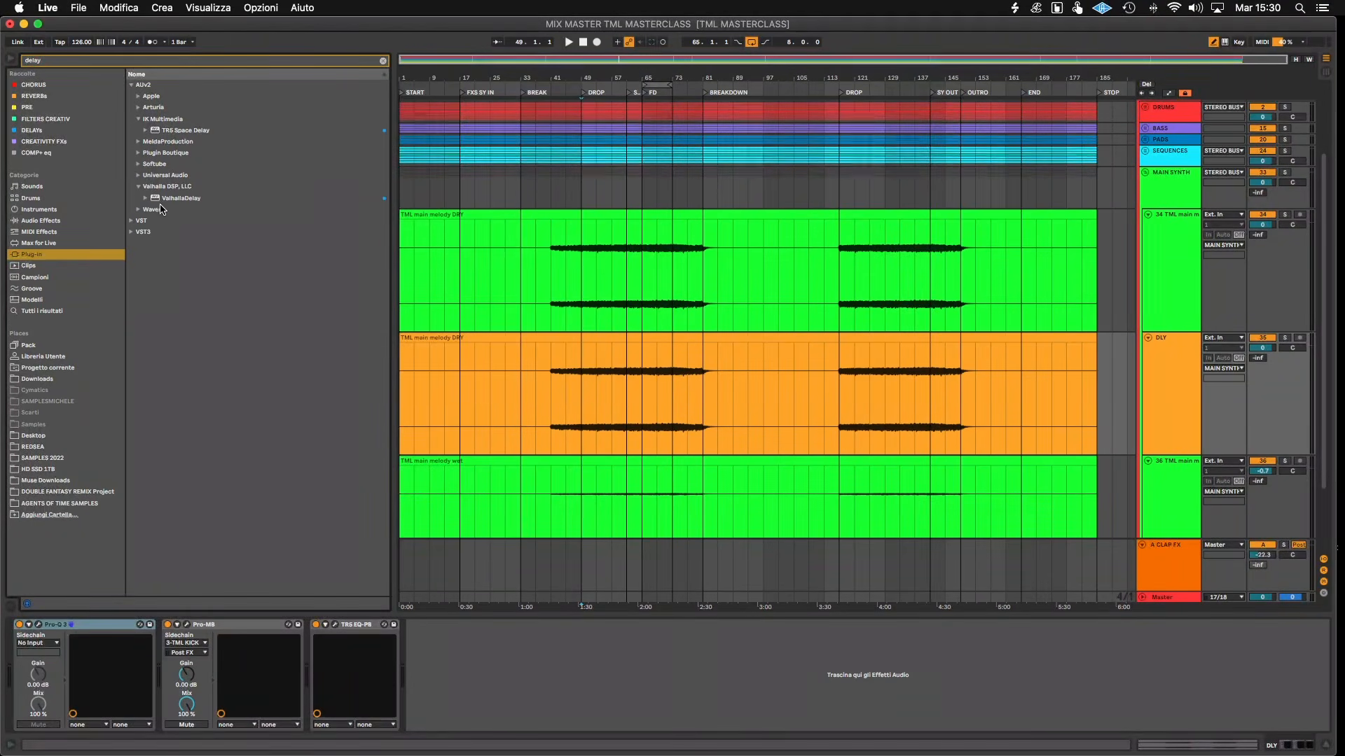
pyautogui.click(172, 199)
pyautogui.press('Return')
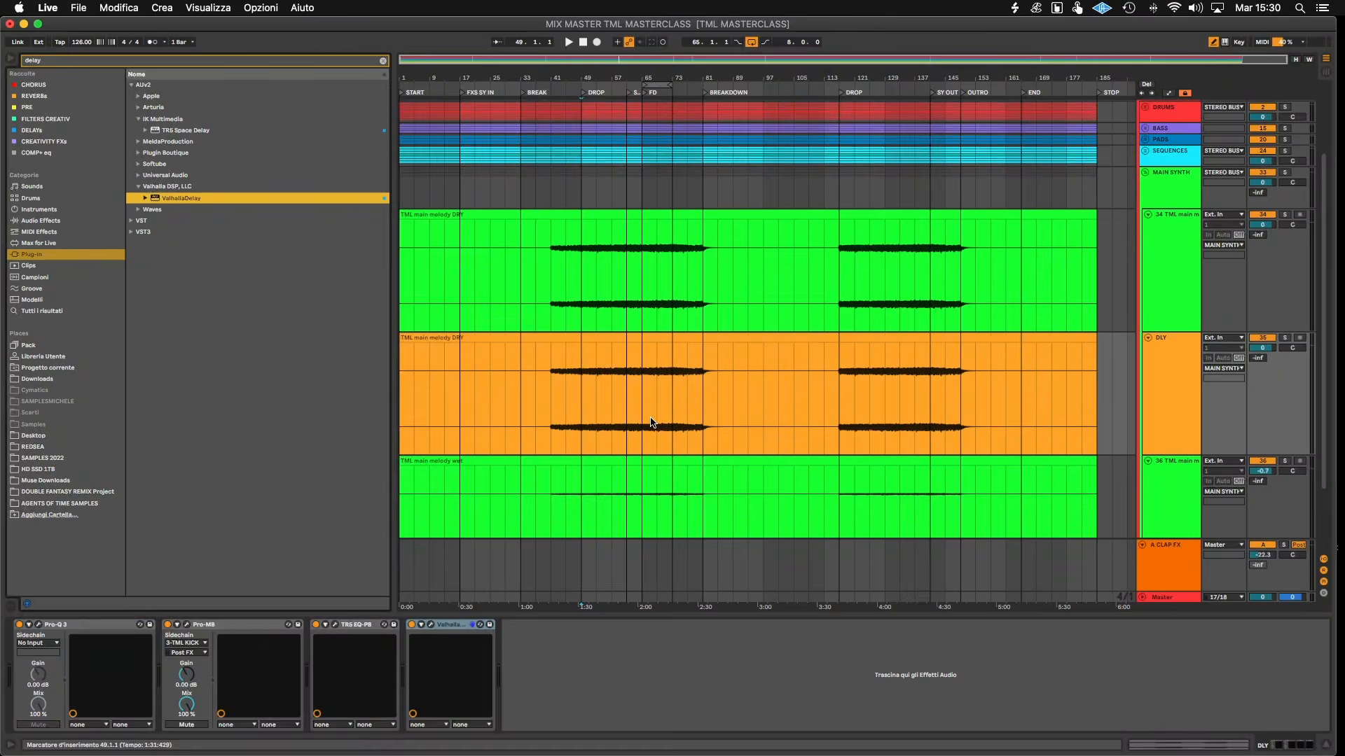
# - Solo the DLY track and move the ValhallaDelay window down, clear of the dry melody clips
pyautogui.press('space')
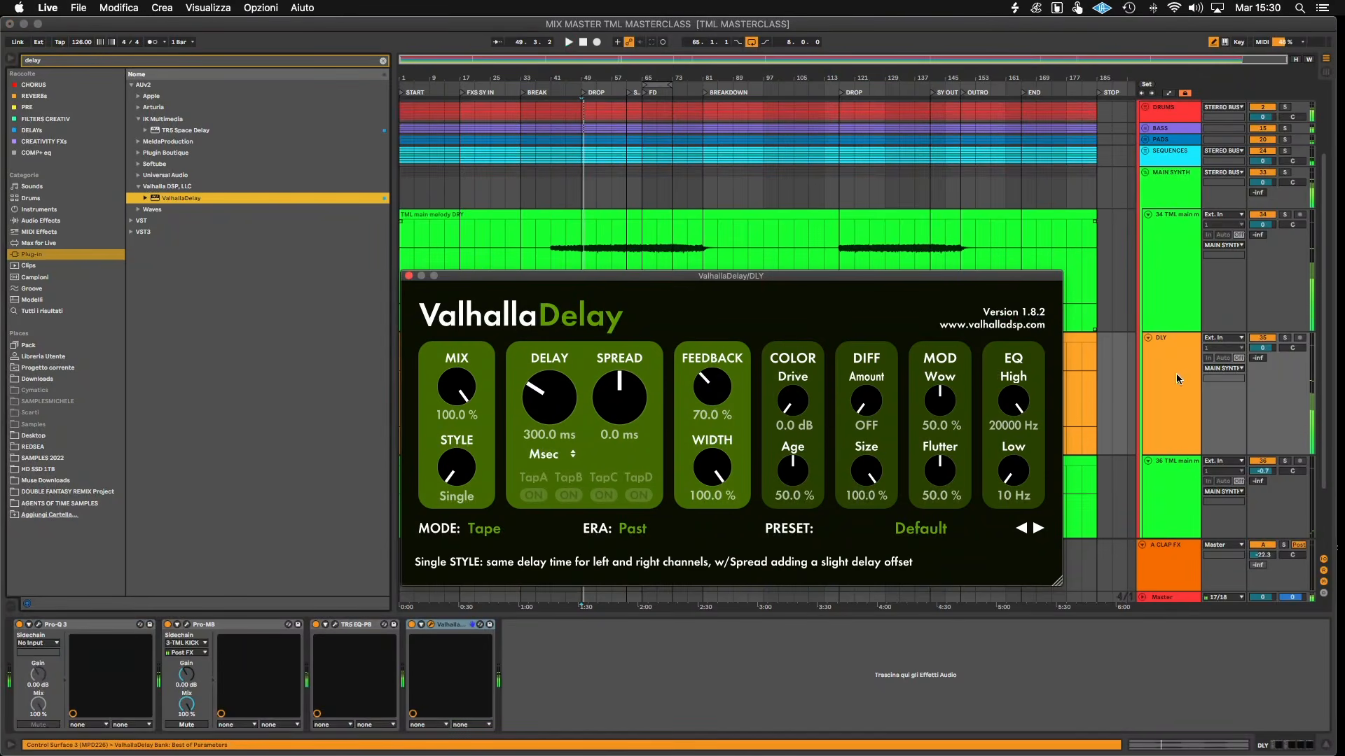
pyautogui.click(1286, 338)
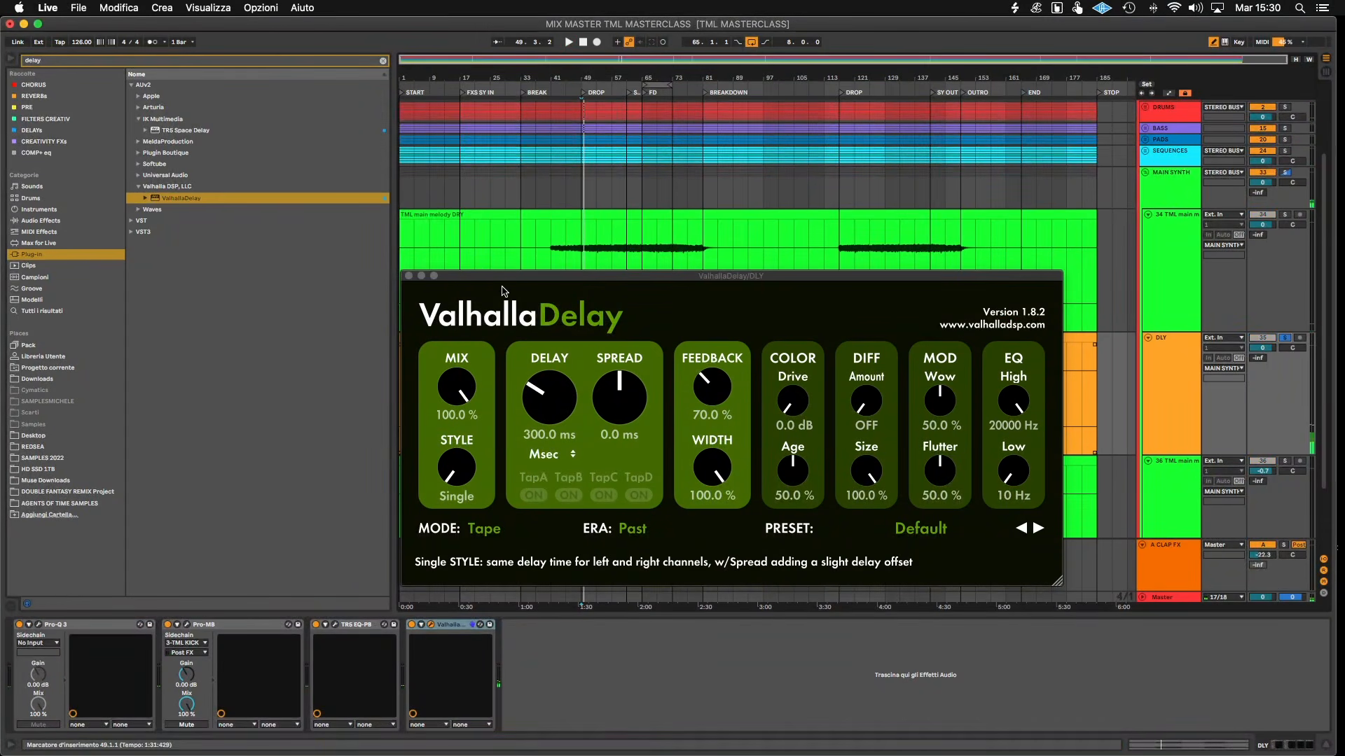
pyautogui.moveTo(468, 280); pyautogui.dragTo(523, 401)
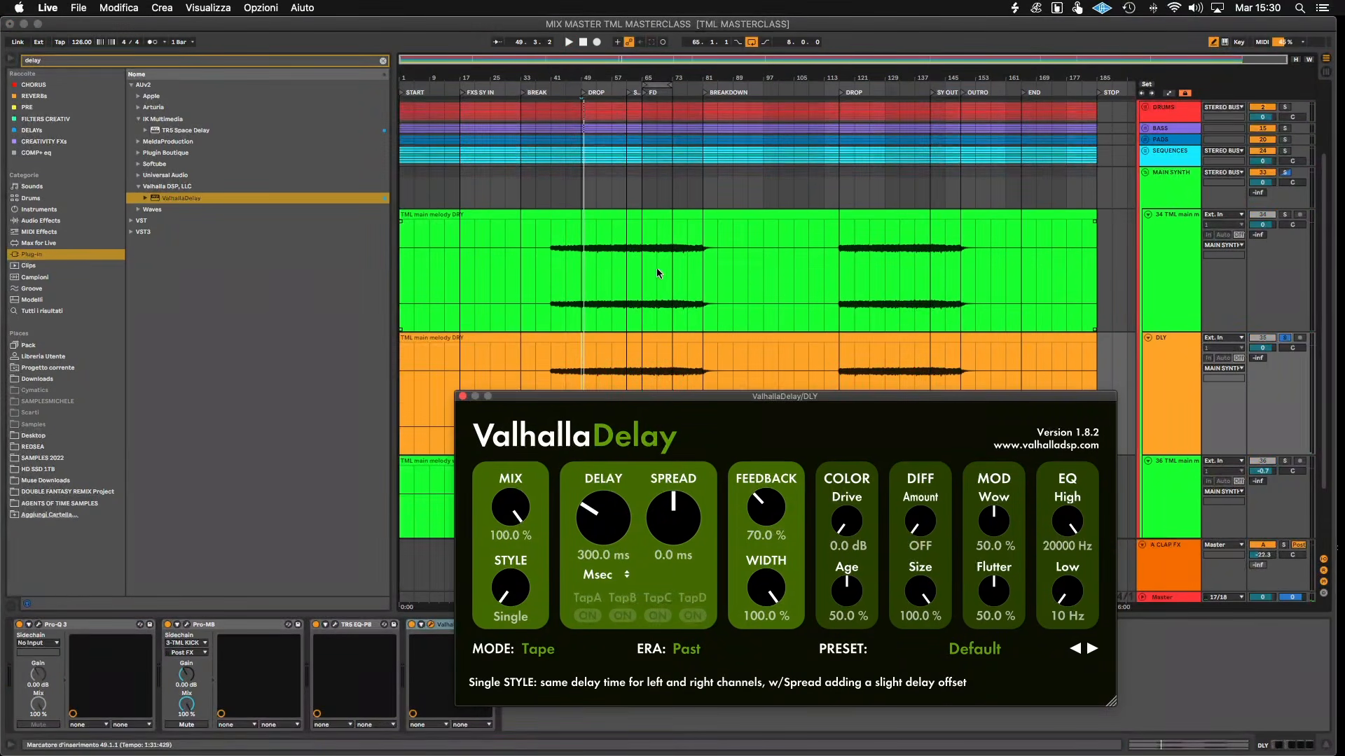
pyautogui.click(1267, 348)
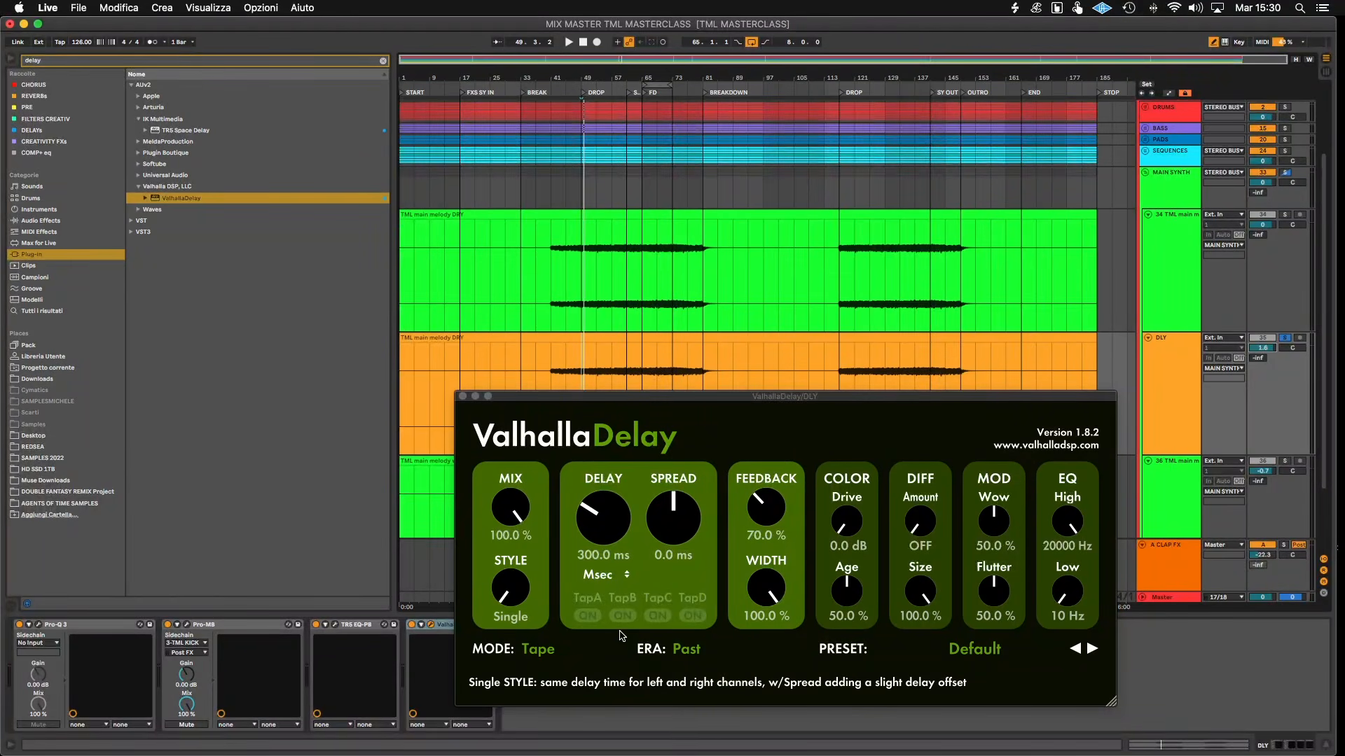
# - Set ValhallaDelay to Ghost mode, Future era and a 1/16 Note delay, and play it with the DLY volume at 0 dB
pyautogui.click(536, 648)
pyautogui.click(555, 511)
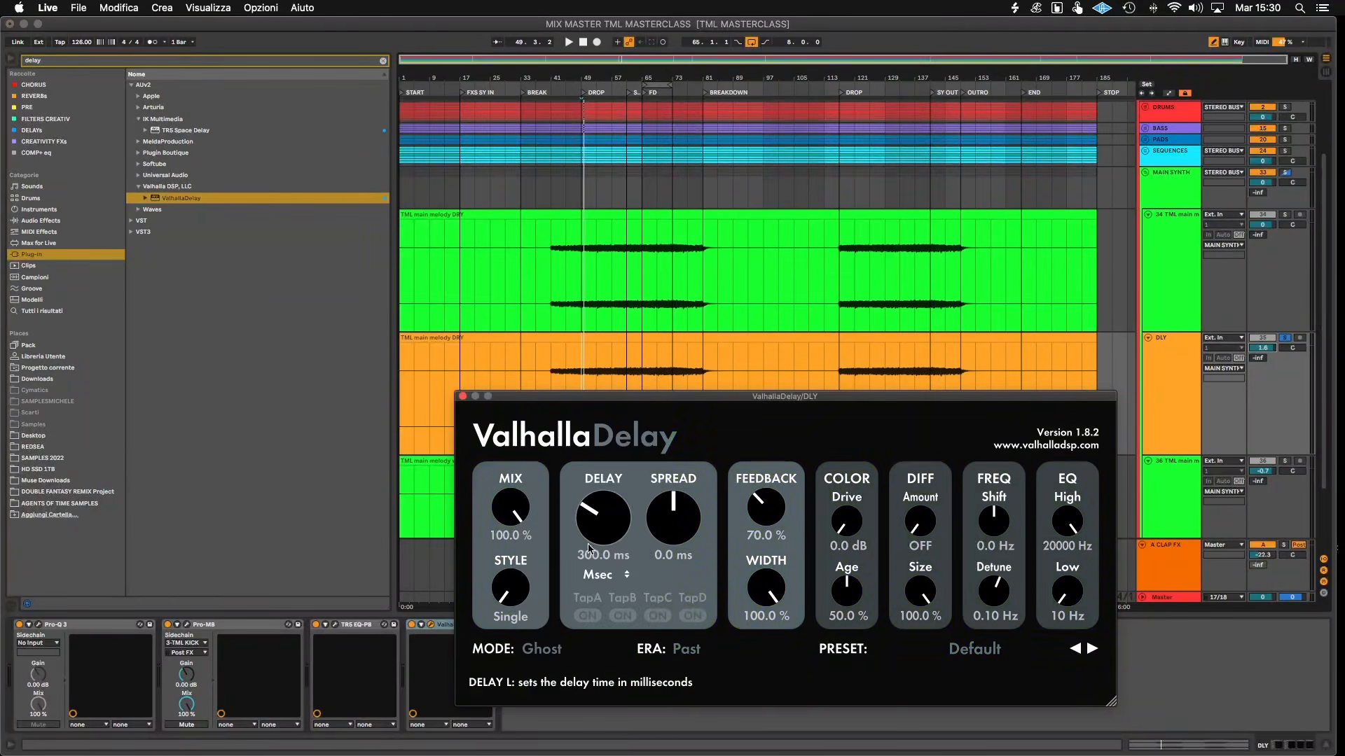
pyautogui.click(686, 648)
pyautogui.click(694, 699)
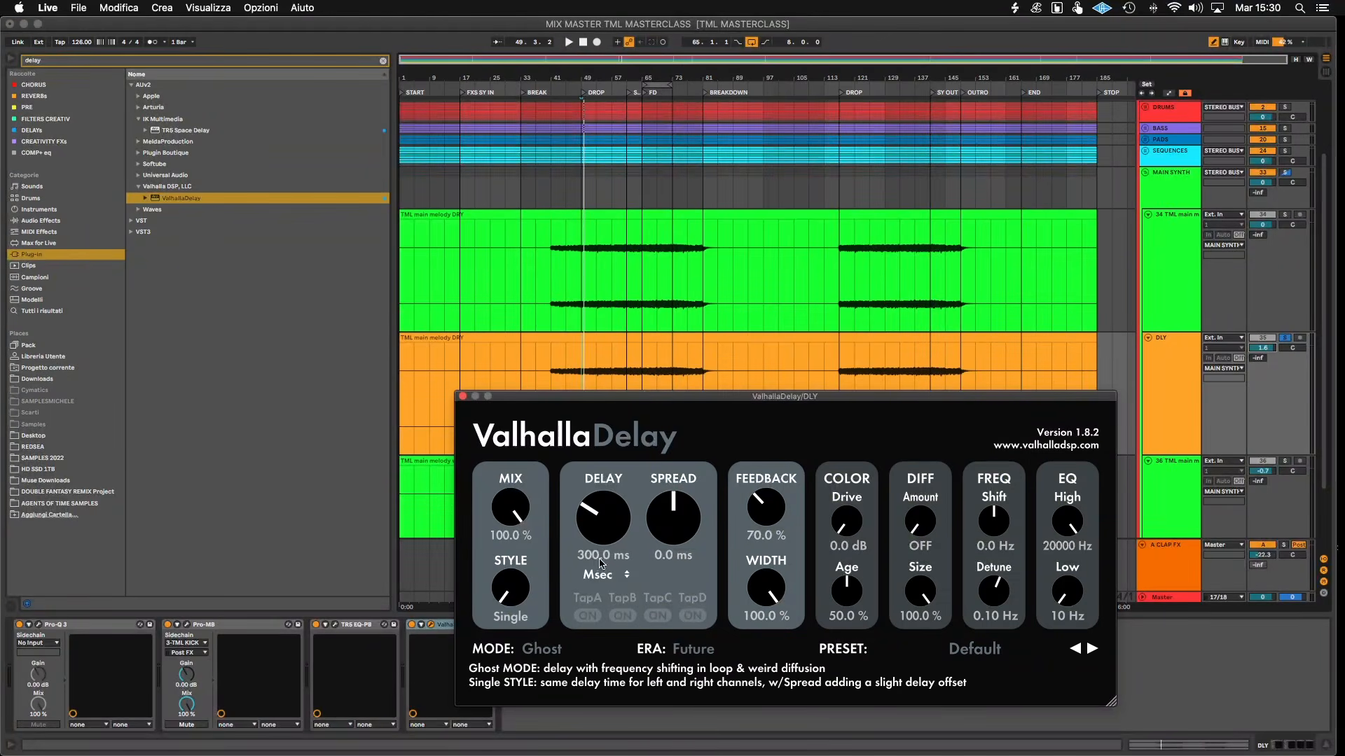
pyautogui.click(607, 586)
pyautogui.click(607, 599)
pyautogui.press('space')
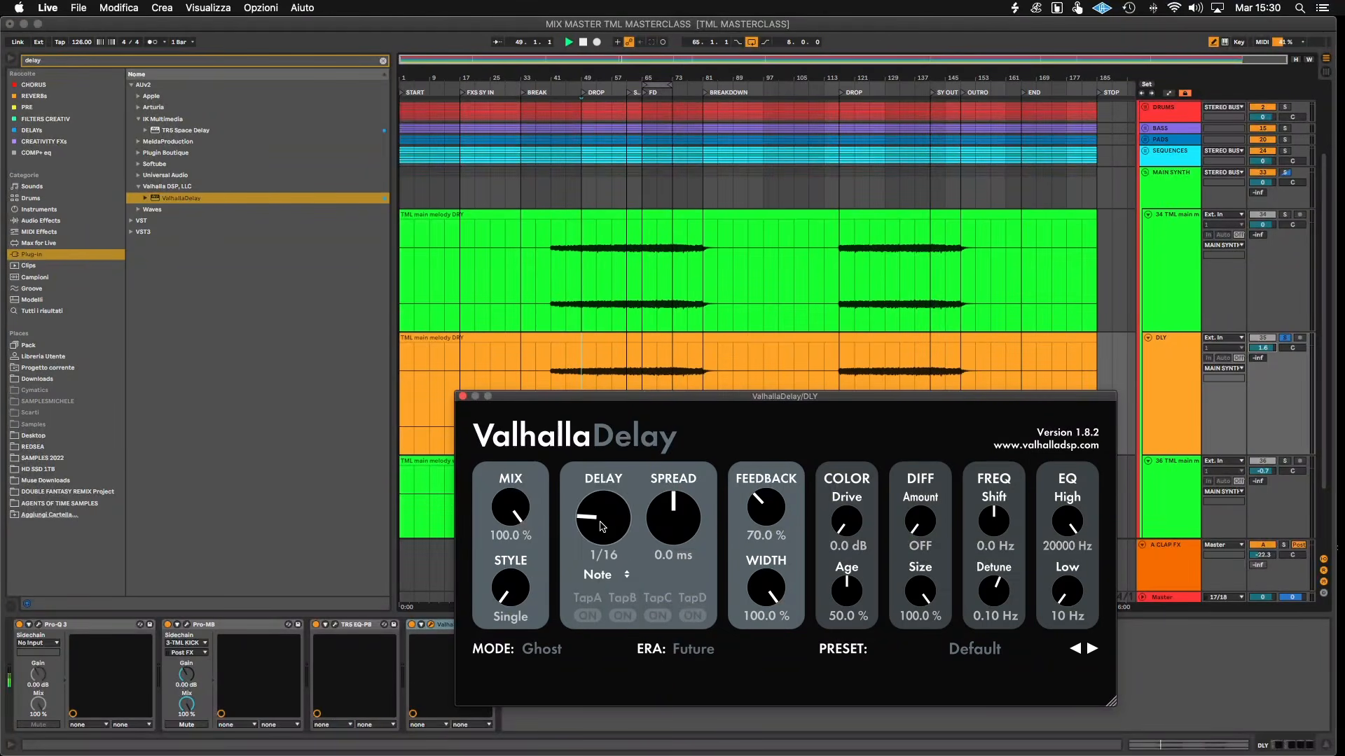
pyautogui.moveTo(1268, 348); pyautogui.dragTo(1270, 353)
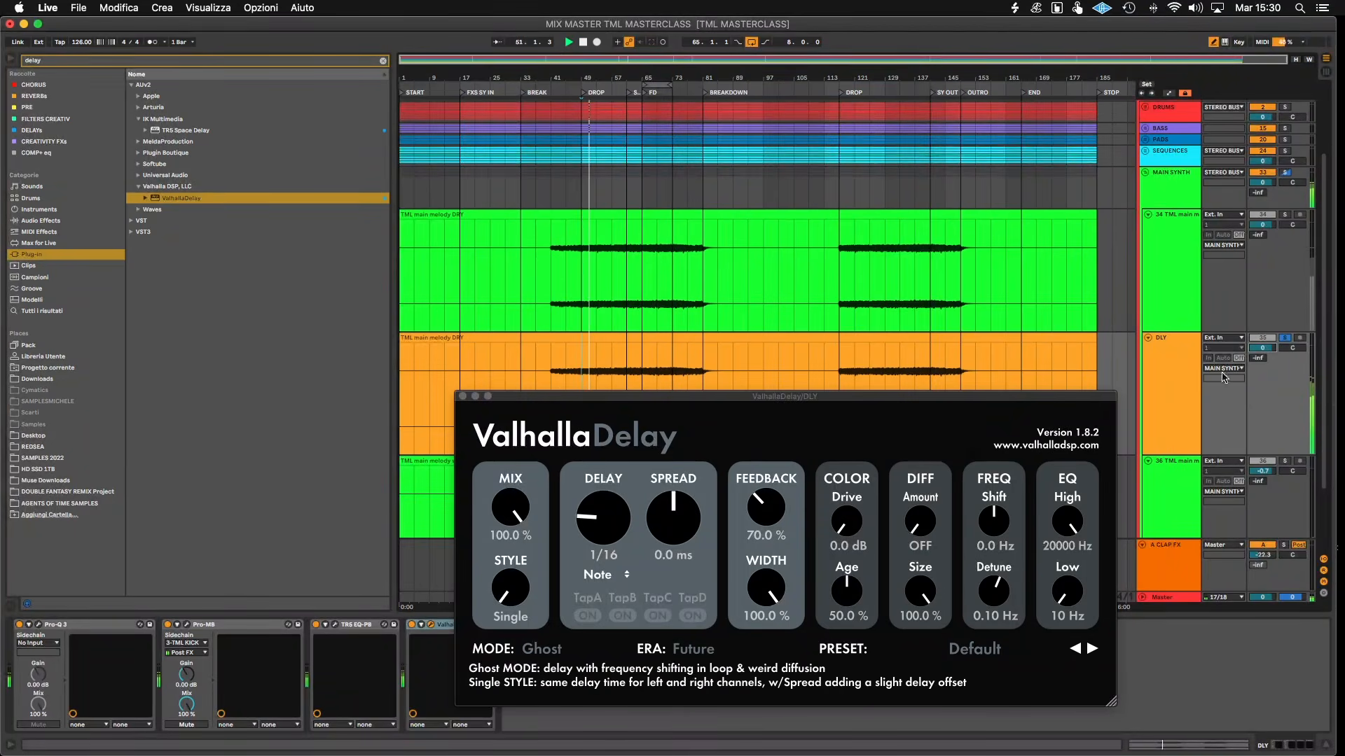
# - Set ValhallaDelay's diffusion amount to 0.8 % and its spread to 6.2 ms
pyautogui.moveTo(910, 517)
pyautogui.mouseDown()
pyautogui.moveTo(904, 492)
pyautogui.moveTo(910, 515)
pyautogui.mouseUp()
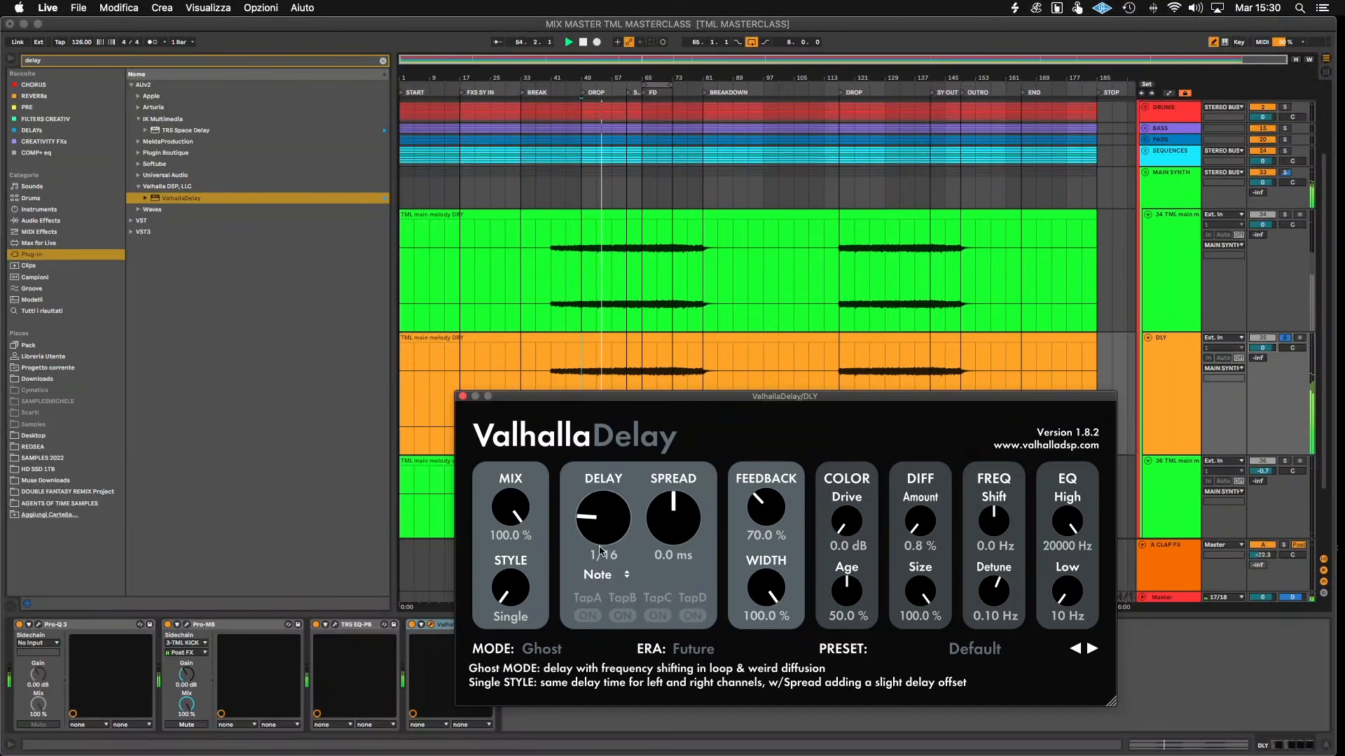
pyautogui.moveTo(673, 518); pyautogui.dragTo(701, 500)
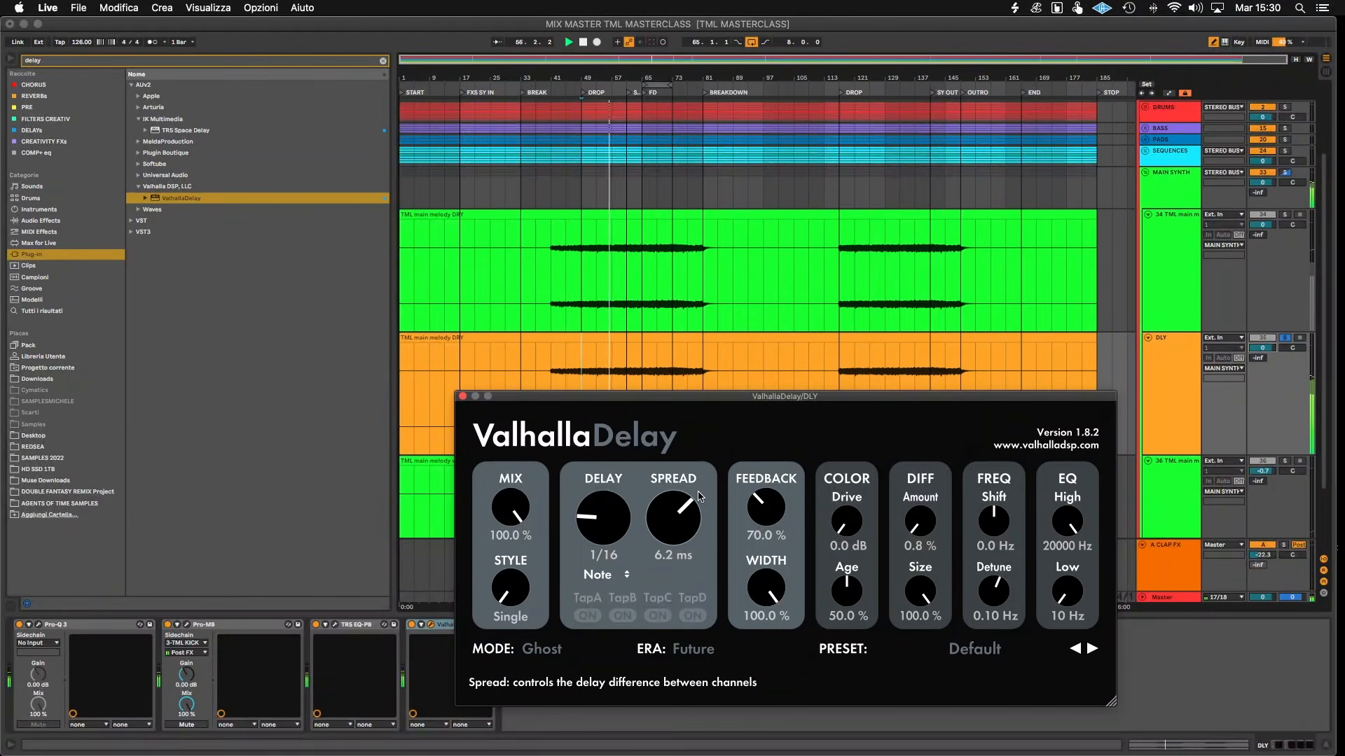
pyautogui.press('space')
# - Blend the DLY track up from silence under the soloed dry melody and set ValhallaDelay's high EQ to 14930 Hz
pyautogui.press('space')
pyautogui.moveTo(1263, 348); pyautogui.dragTo(1263, 455)
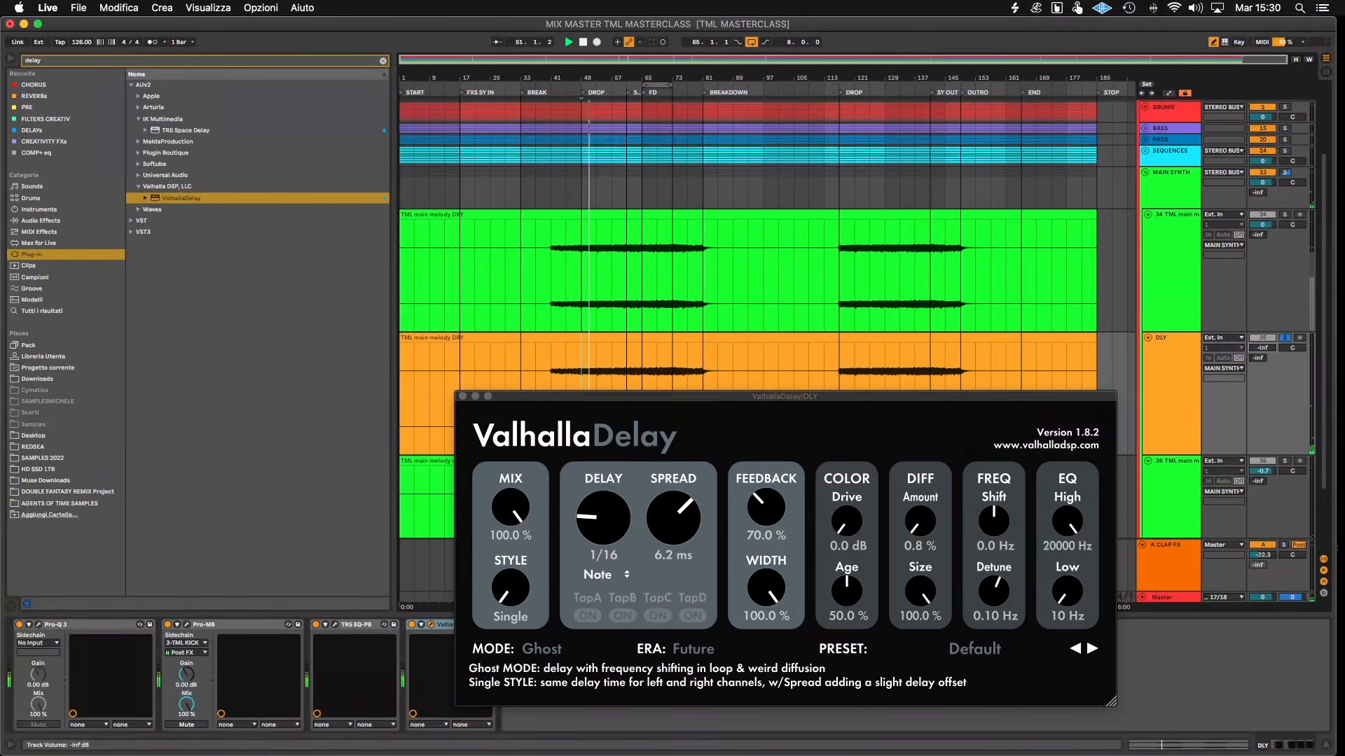
pyautogui.click(1286, 216)
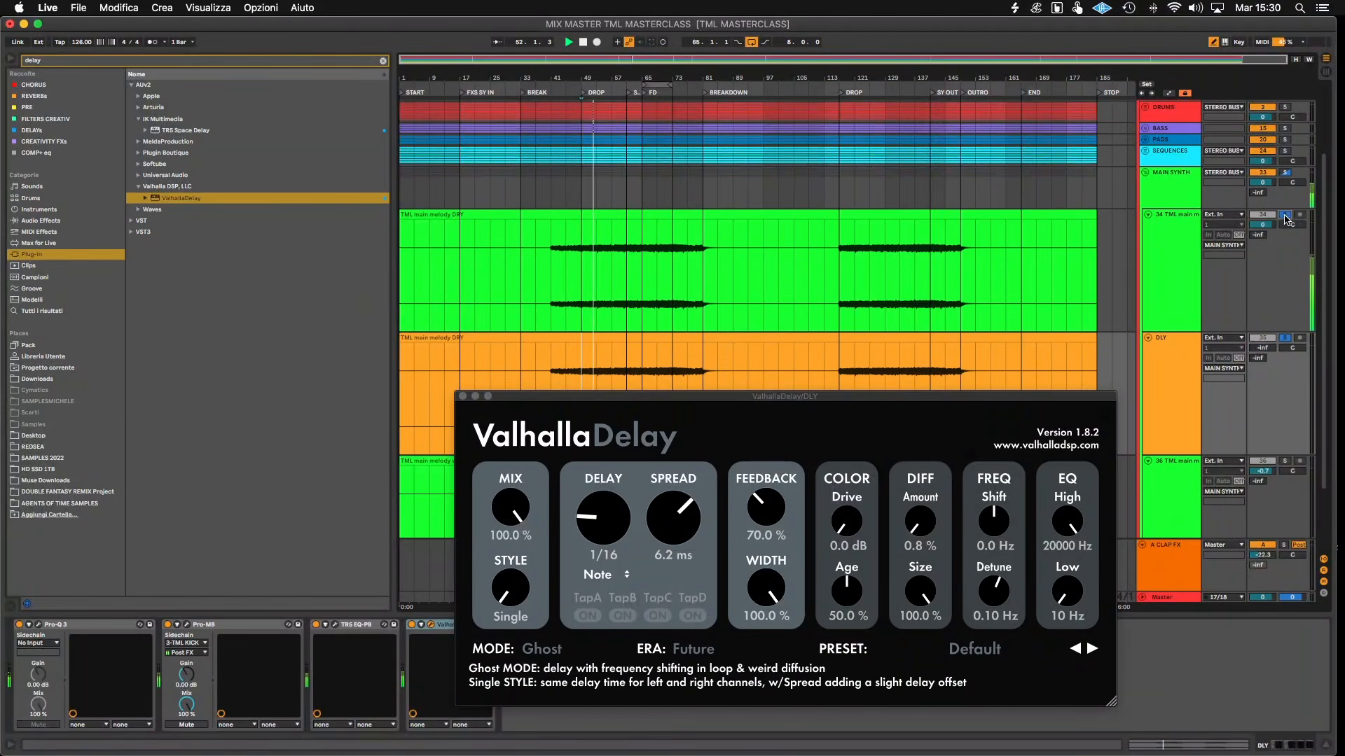
pyautogui.moveTo(1263, 348); pyautogui.dragTo(1263, 346)
pyautogui.moveTo(1067, 522); pyautogui.dragTo(1064, 568)
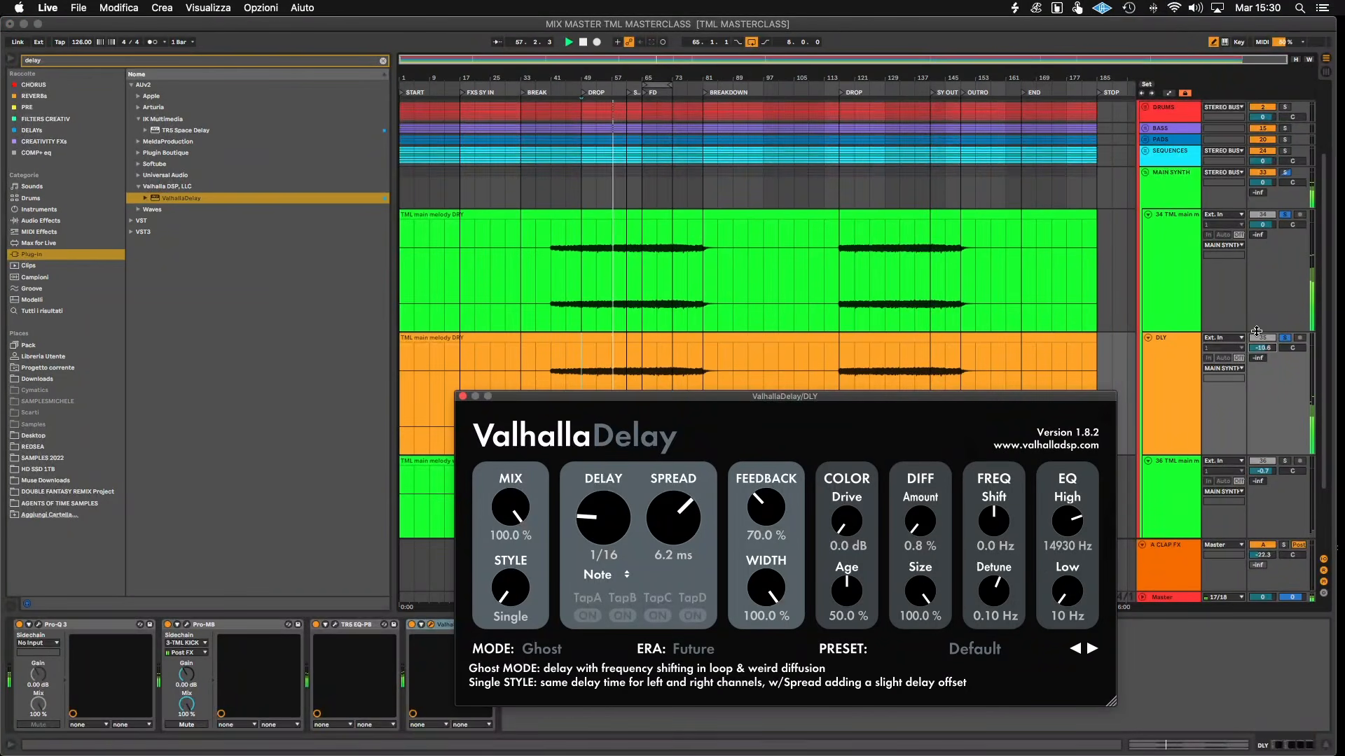
# - Duplicate the DLY track and rename the copy as REV
pyautogui.rightClick(1173, 392)
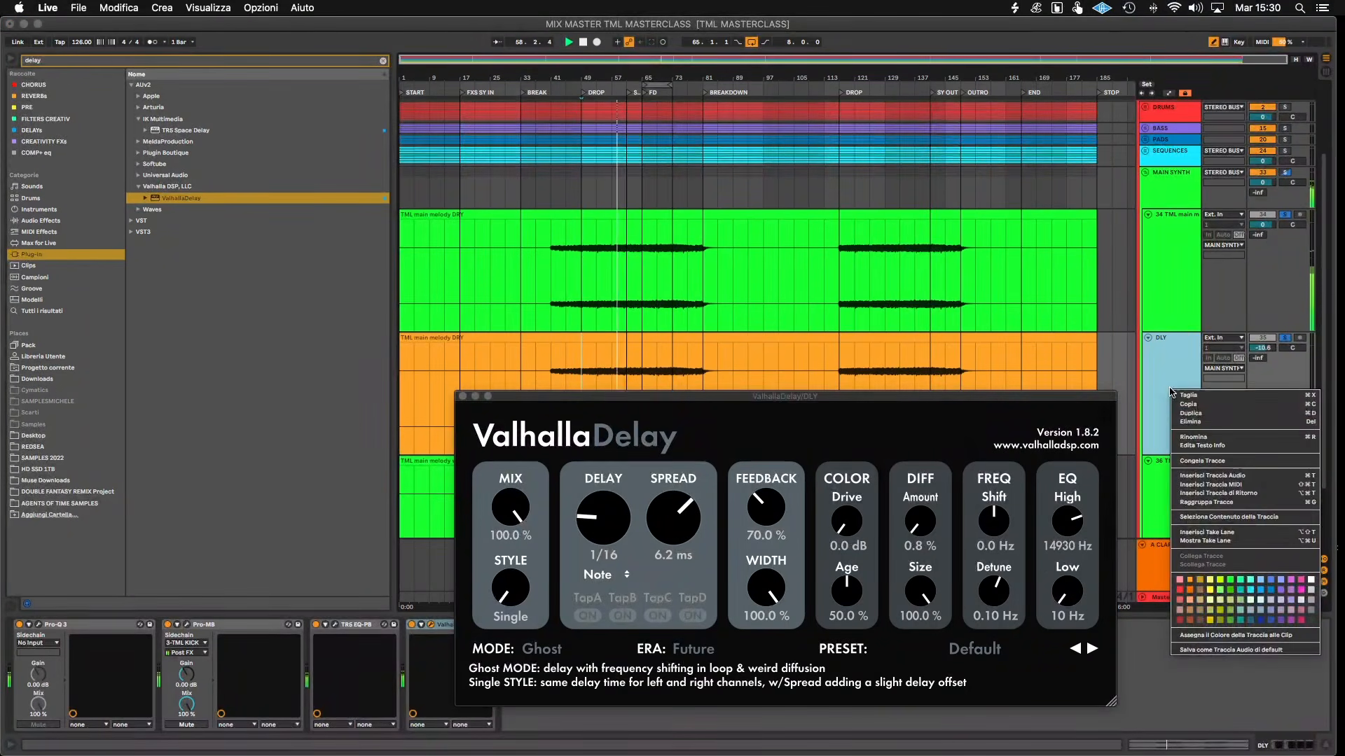
pyautogui.click(1191, 413)
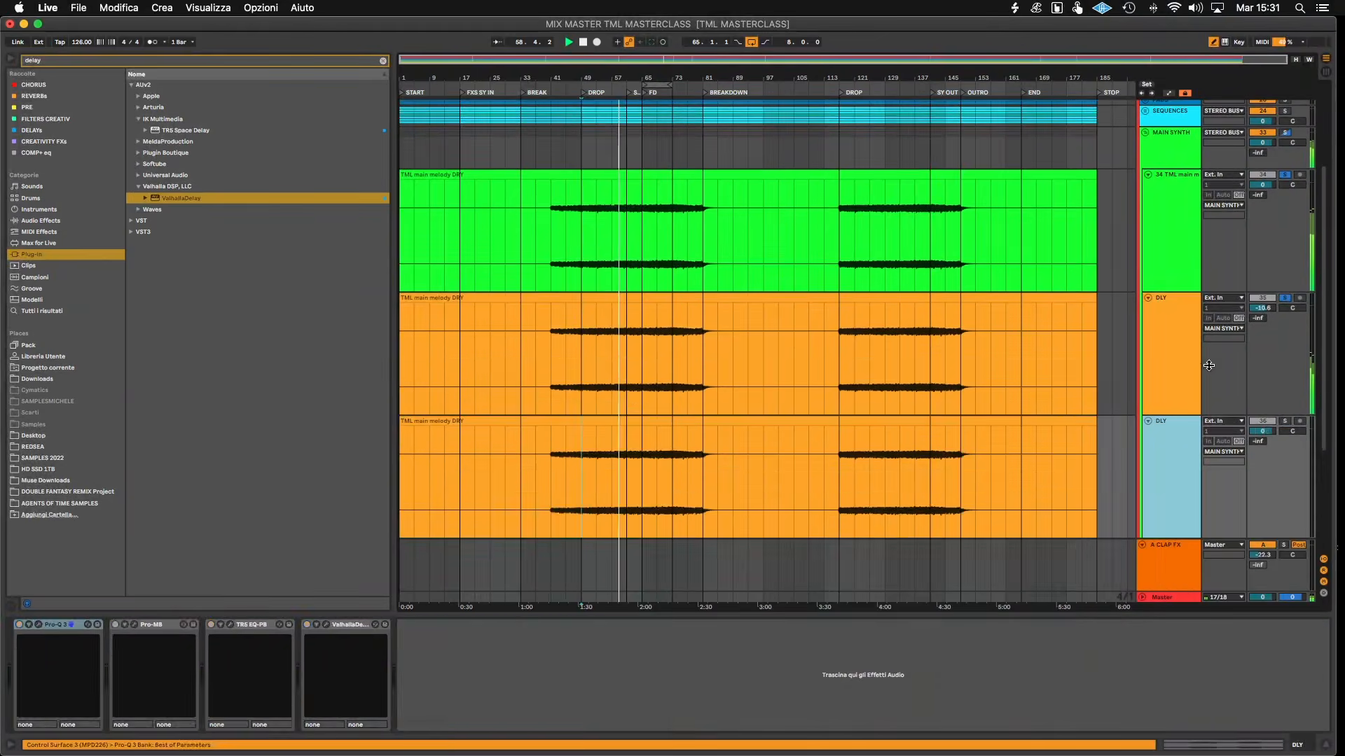
pyautogui.rightClick(1171, 458)
pyautogui.click(1187, 504)
pyautogui.write('REV')
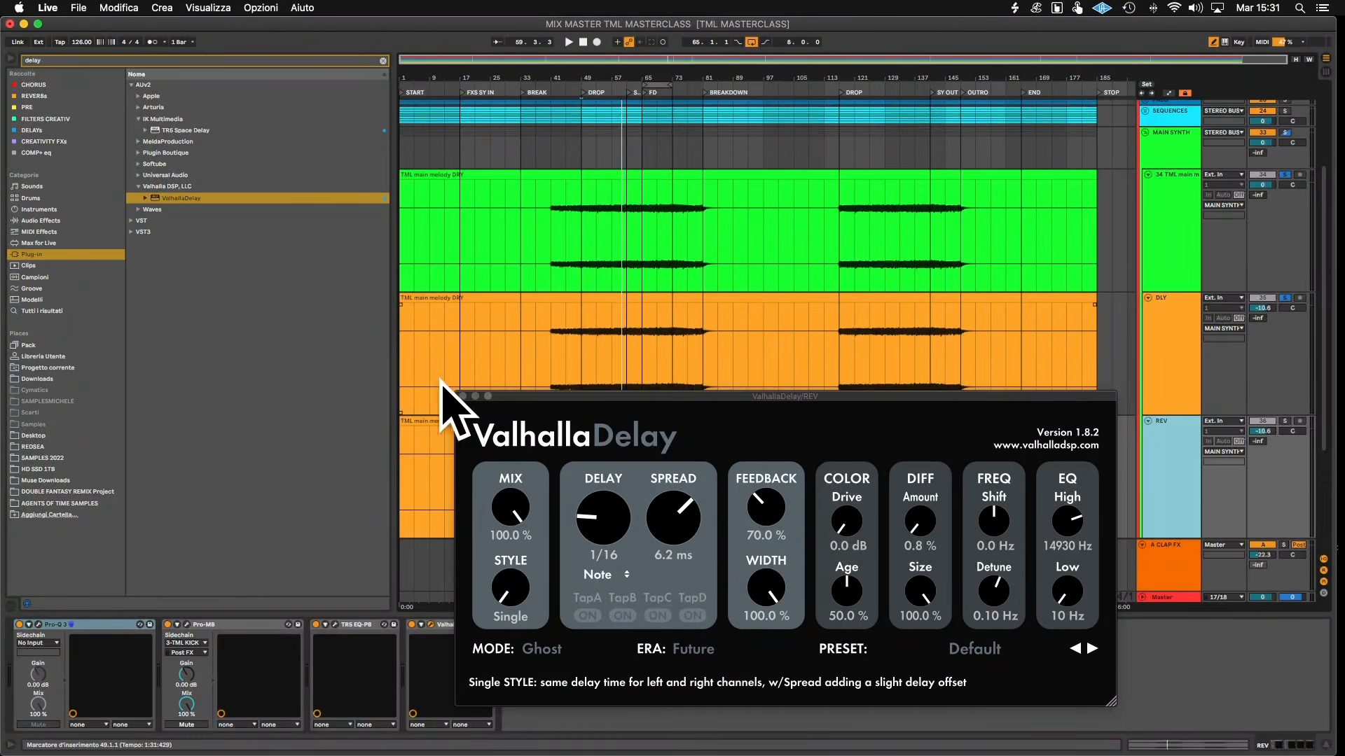
# - Close the ValhallaDelay window and delete ValhallaDelay from the REV track's chain
pyautogui.click(463, 397)
pyautogui.scroll(-1, 490, 385)
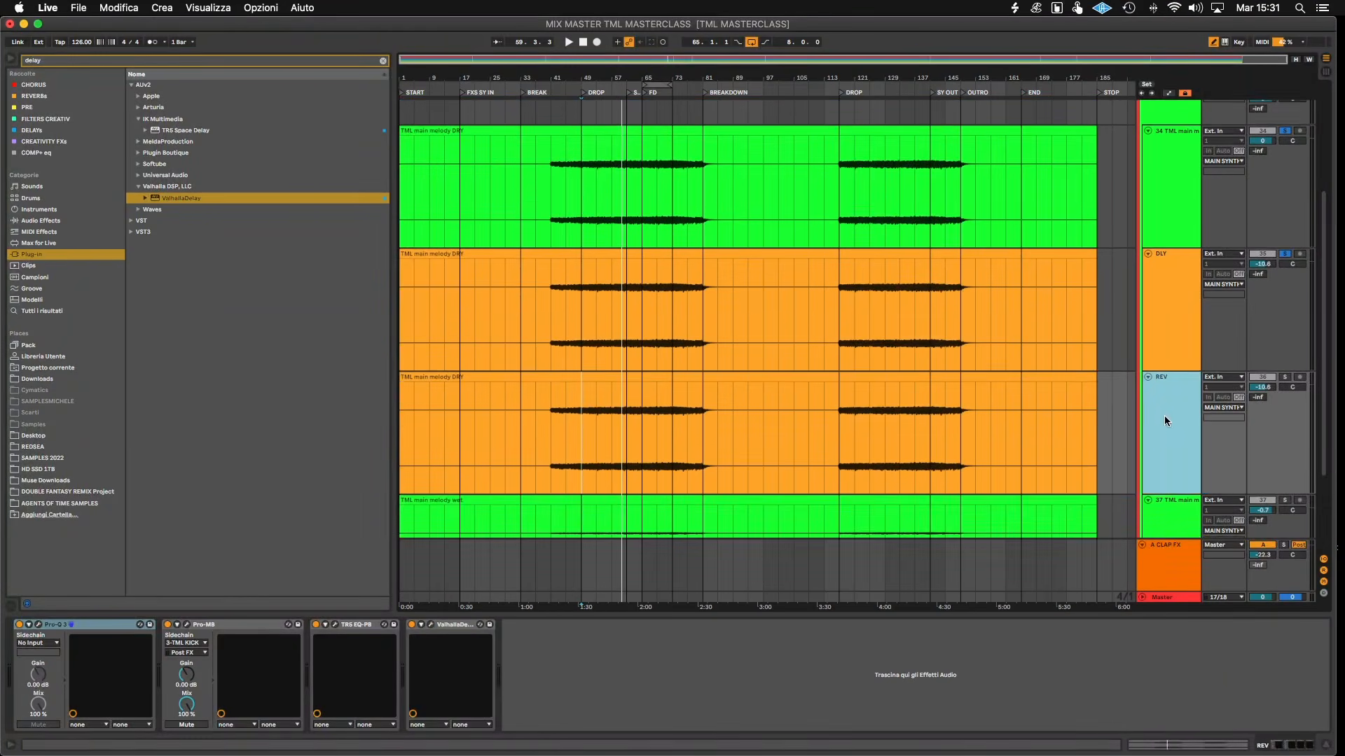
pyautogui.click(452, 626)
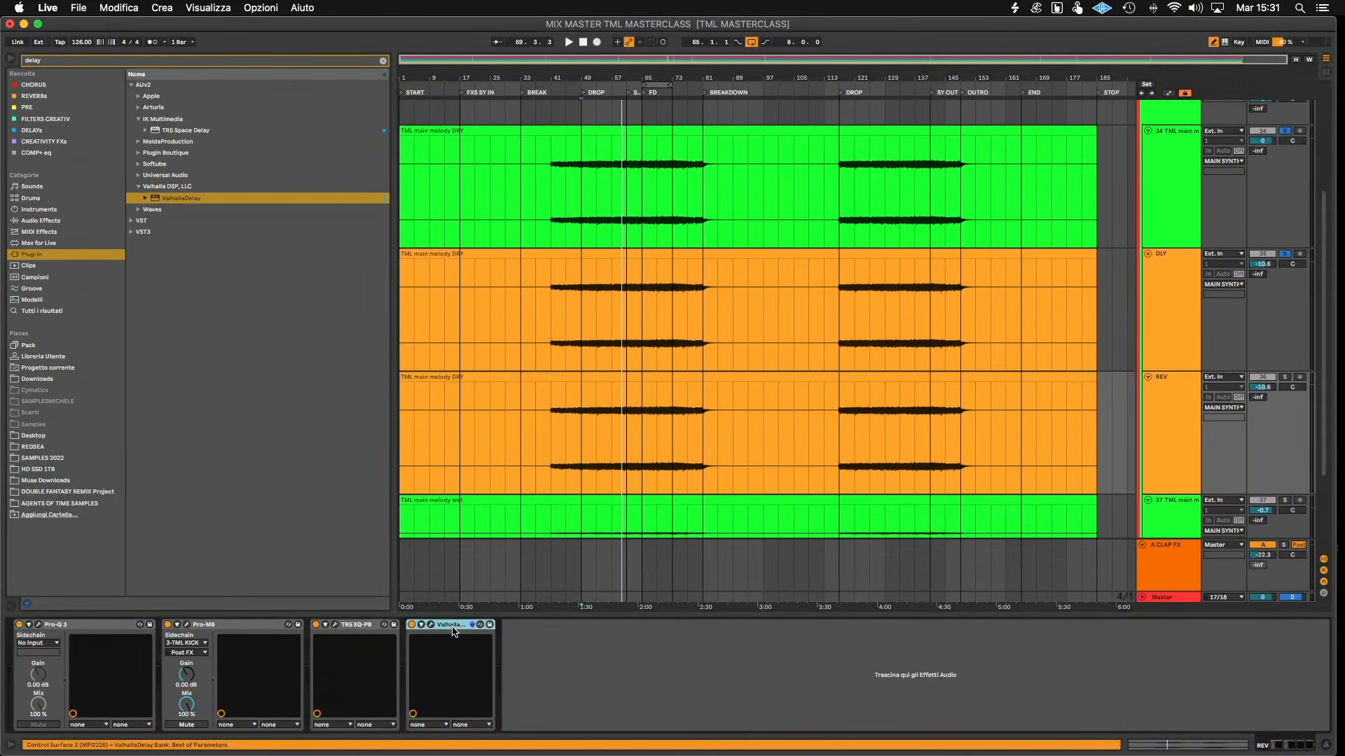
pyautogui.press('Delete')
# - Add ValhallaRoom to the end of the REV track's device chain and set its reverb mode to LV-426
pyautogui.press('super+f')
pyautogui.write('room')
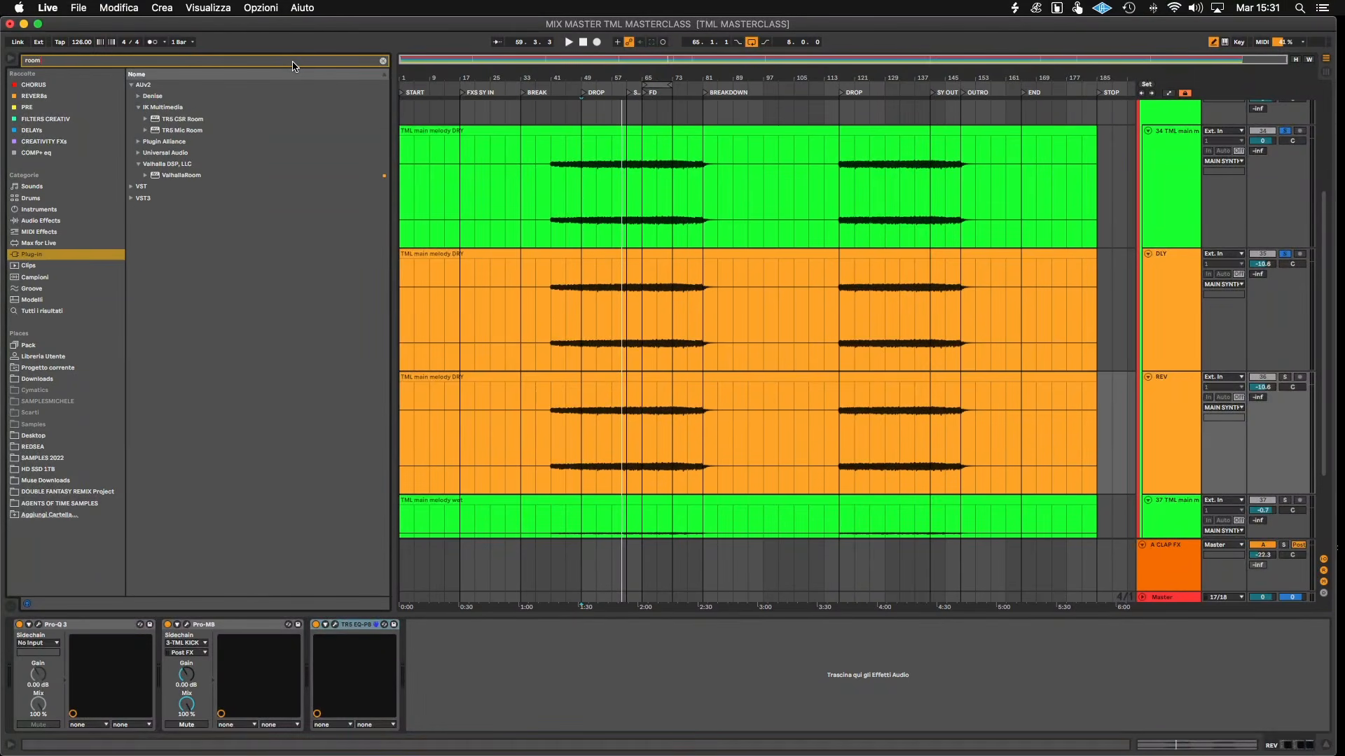
pyautogui.click(176, 178)
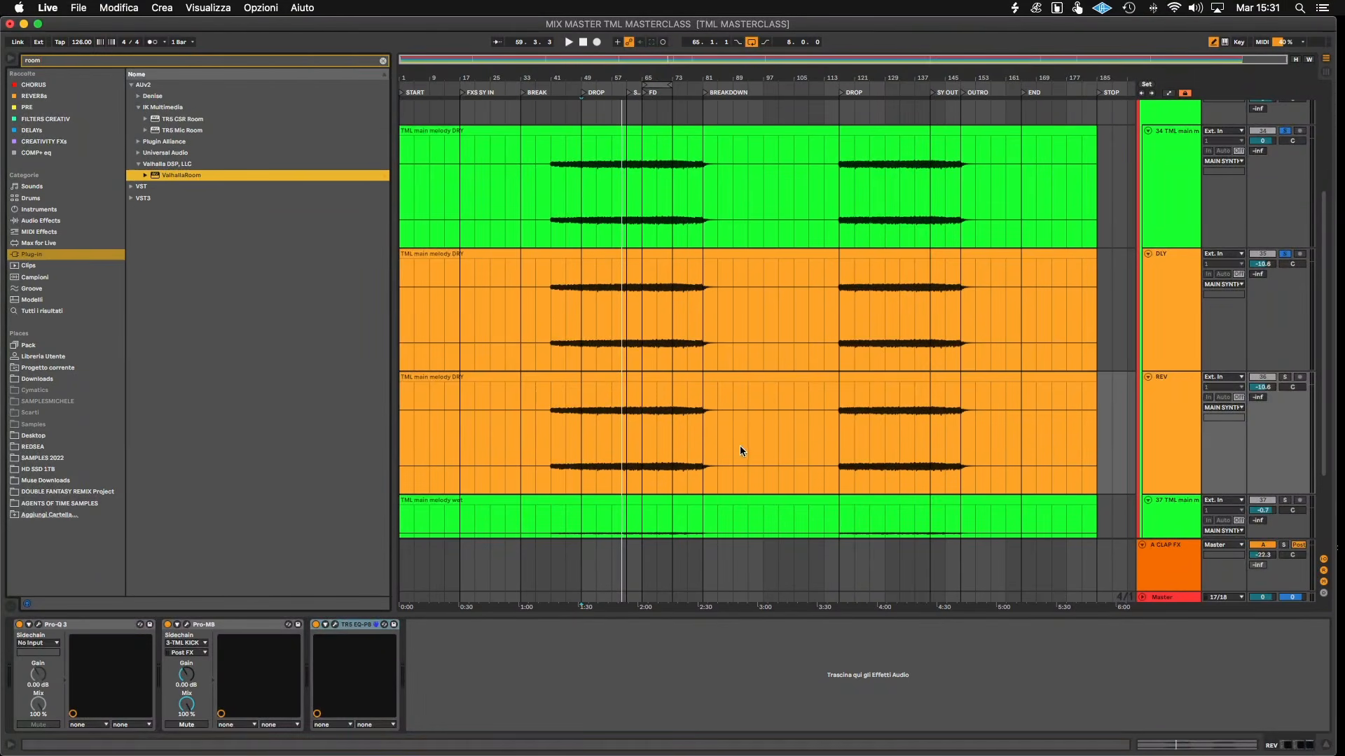
pyautogui.press('Return')
pyautogui.click(592, 673)
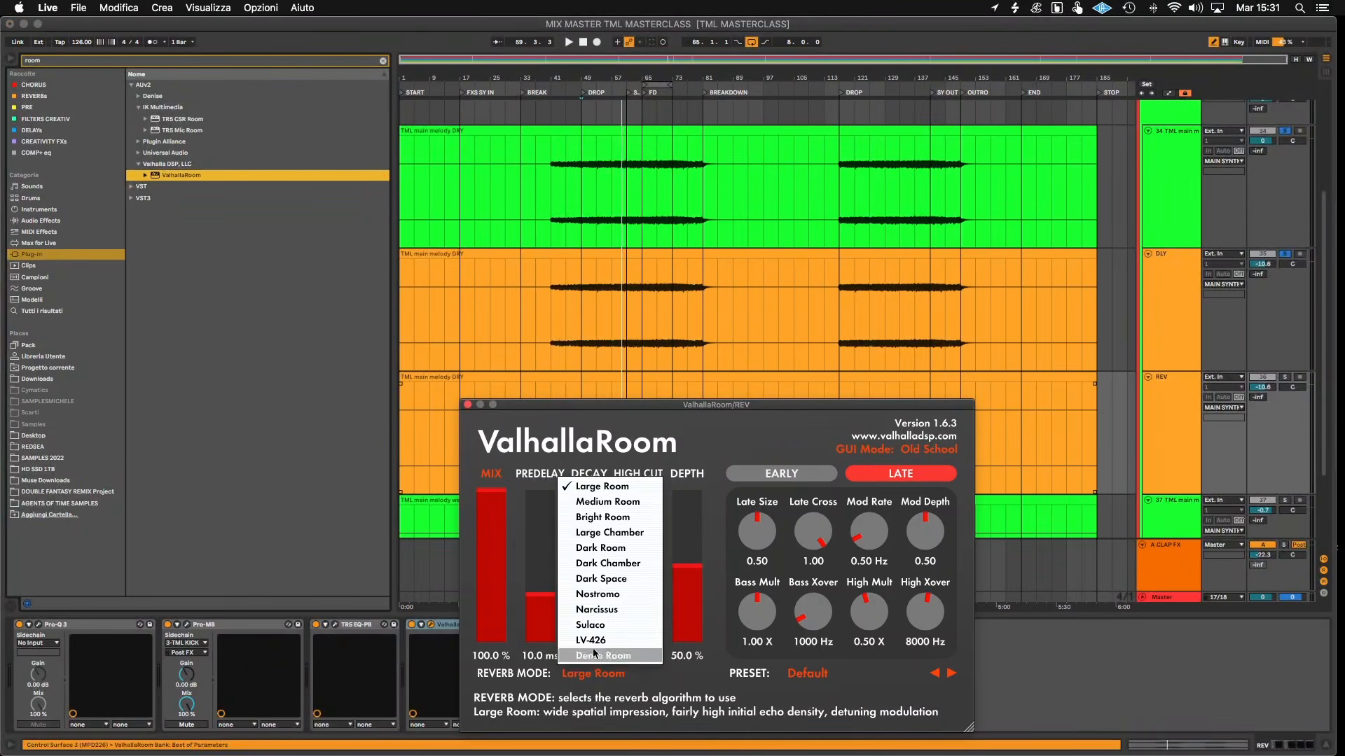
pyautogui.click(591, 640)
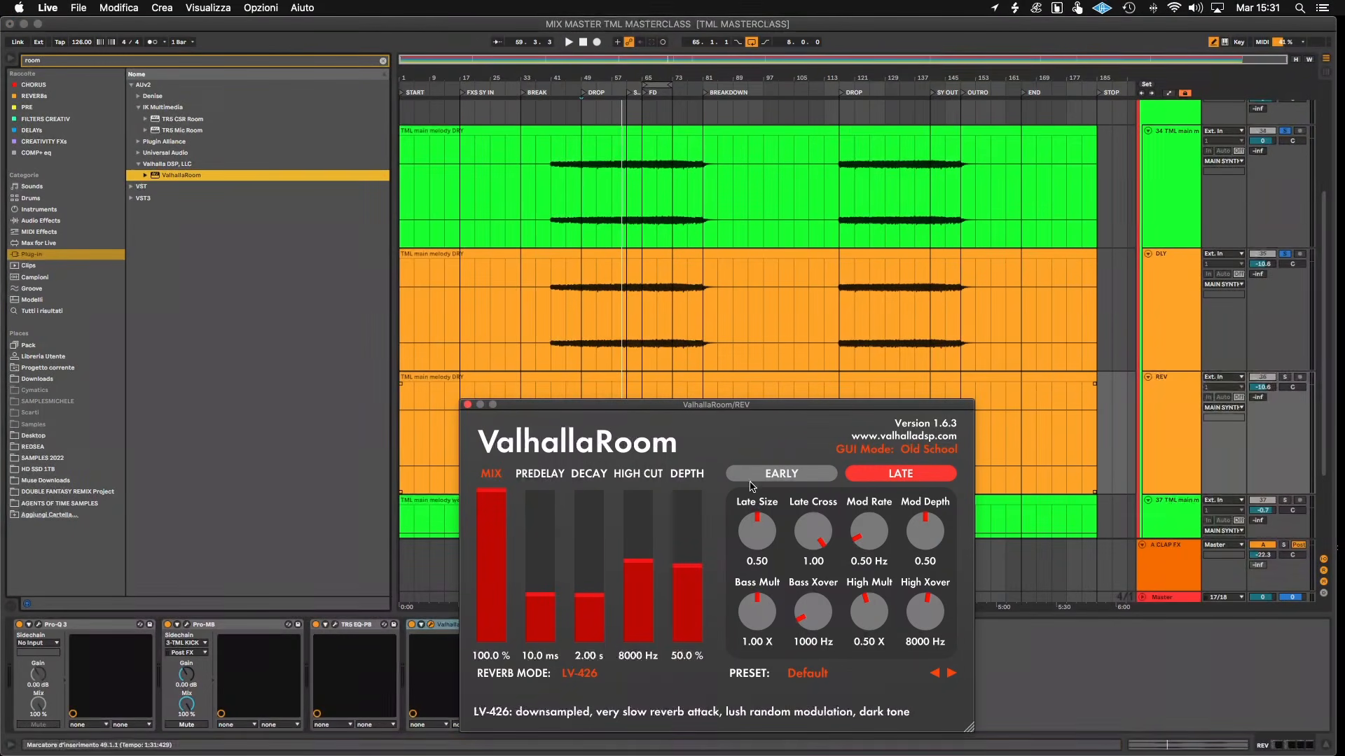
# - Solo the REV track during playback and set ValhallaRoom's predelay to 0.0 ms, decay to 2.28 s, high cut to 11190 Hz and depth to 62.9 %
pyautogui.click(1285, 377)
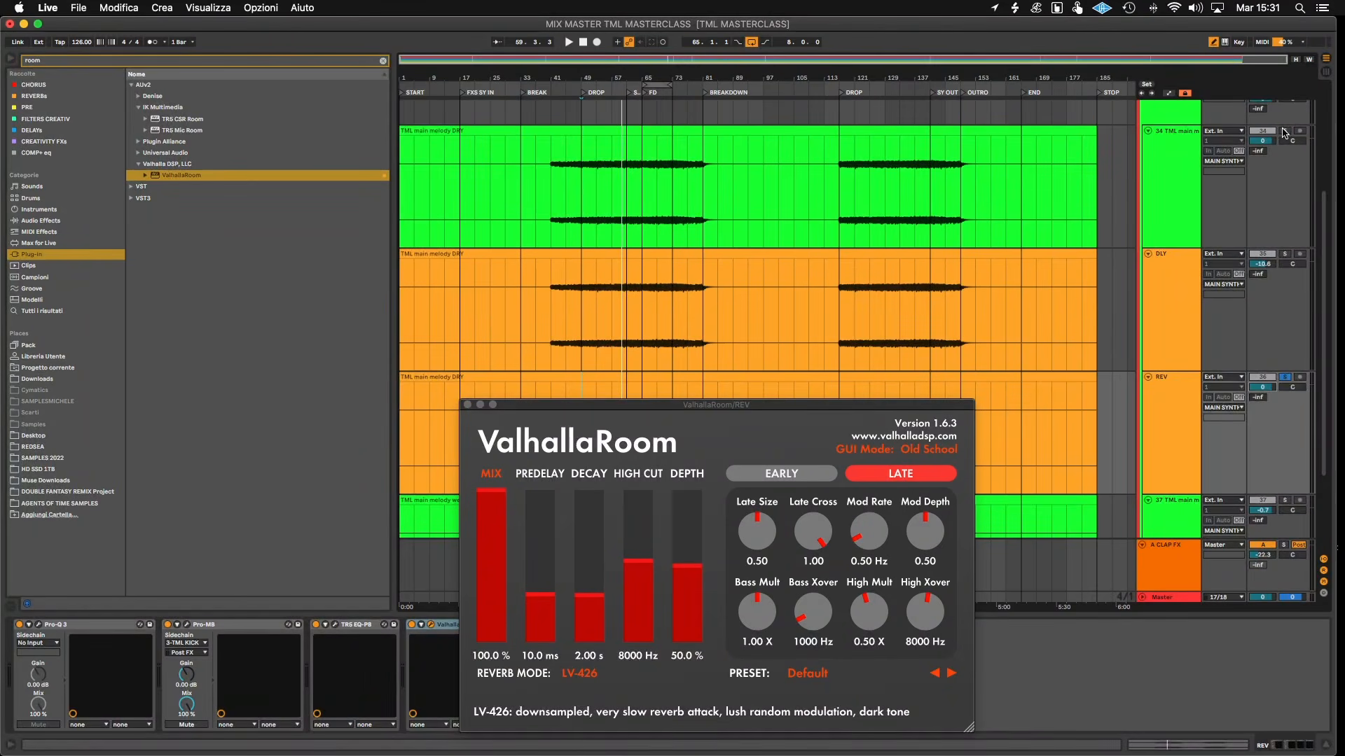
pyautogui.press('space')
pyautogui.moveTo(494, 515); pyautogui.dragTo(400, 214)
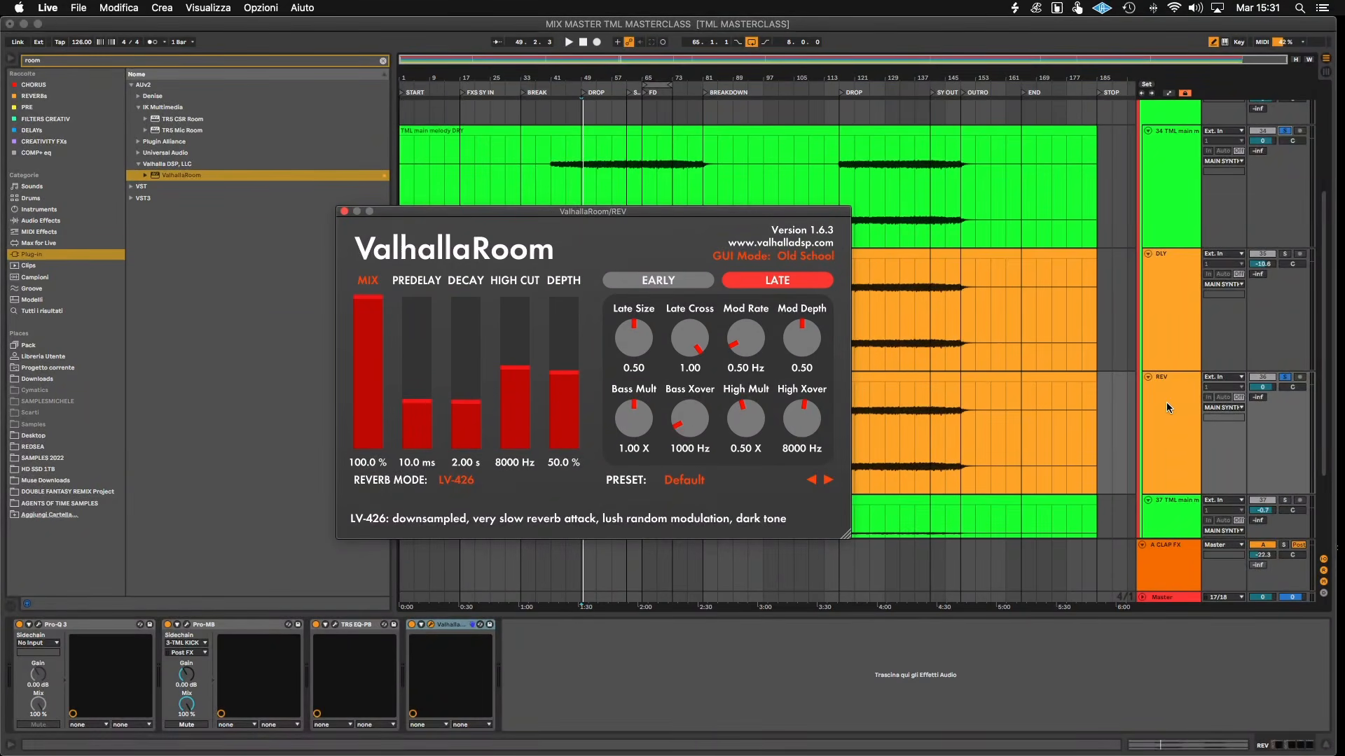
pyautogui.moveTo(417, 402); pyautogui.dragTo(467, 402)
pyautogui.moveTo(563, 390); pyautogui.dragTo(625, 287)
pyautogui.moveTo(575, 302); pyautogui.dragTo(518, 340)
# - Blend the REV track up from silence under the soloed dry melody to about -19.7 dB
pyautogui.moveTo(1263, 387); pyautogui.dragTo(1263, 491)
pyautogui.moveTo(1263, 387); pyautogui.dragTo(1263, 384)
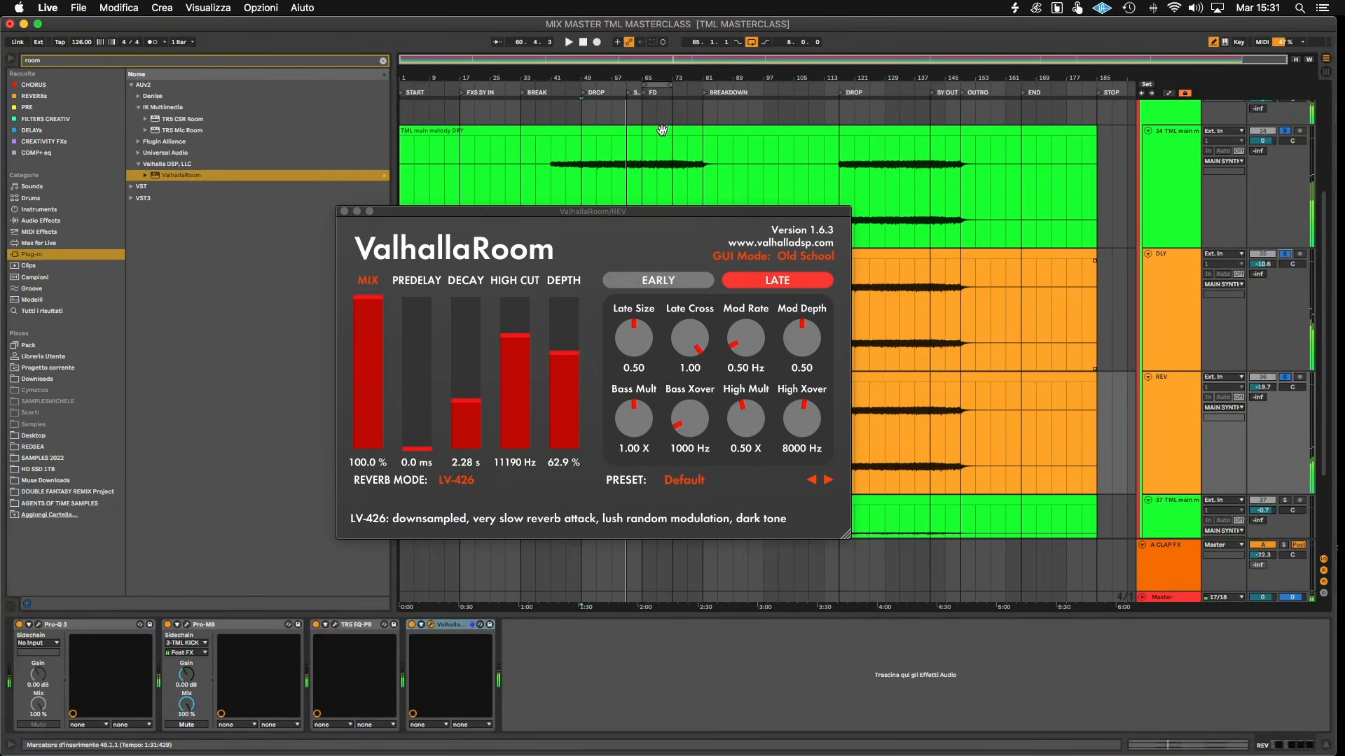
pyautogui.click(573, 184)
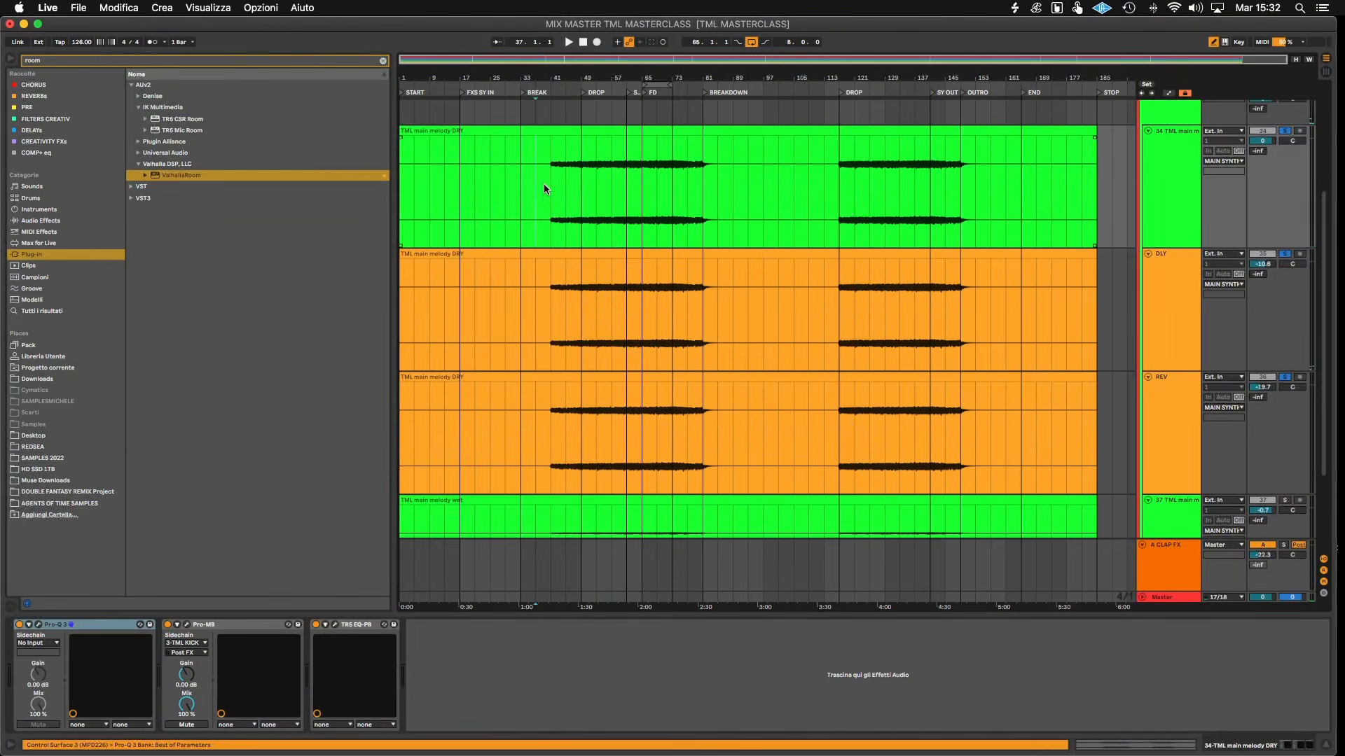
# - Find FabFilter Pro-Q 3 among the plug-ins and add it after ValhallaDelay on the DLY track
pyautogui.click(1164, 320)
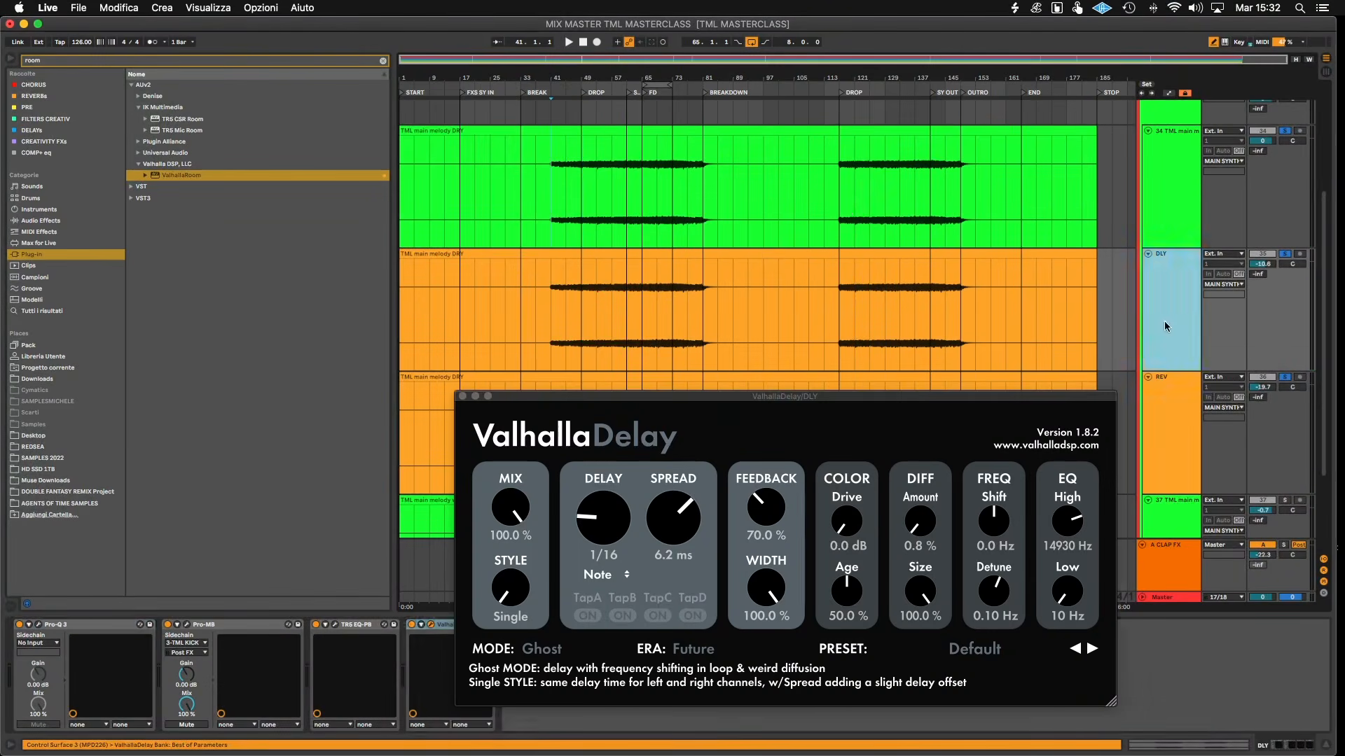
pyautogui.click(462, 397)
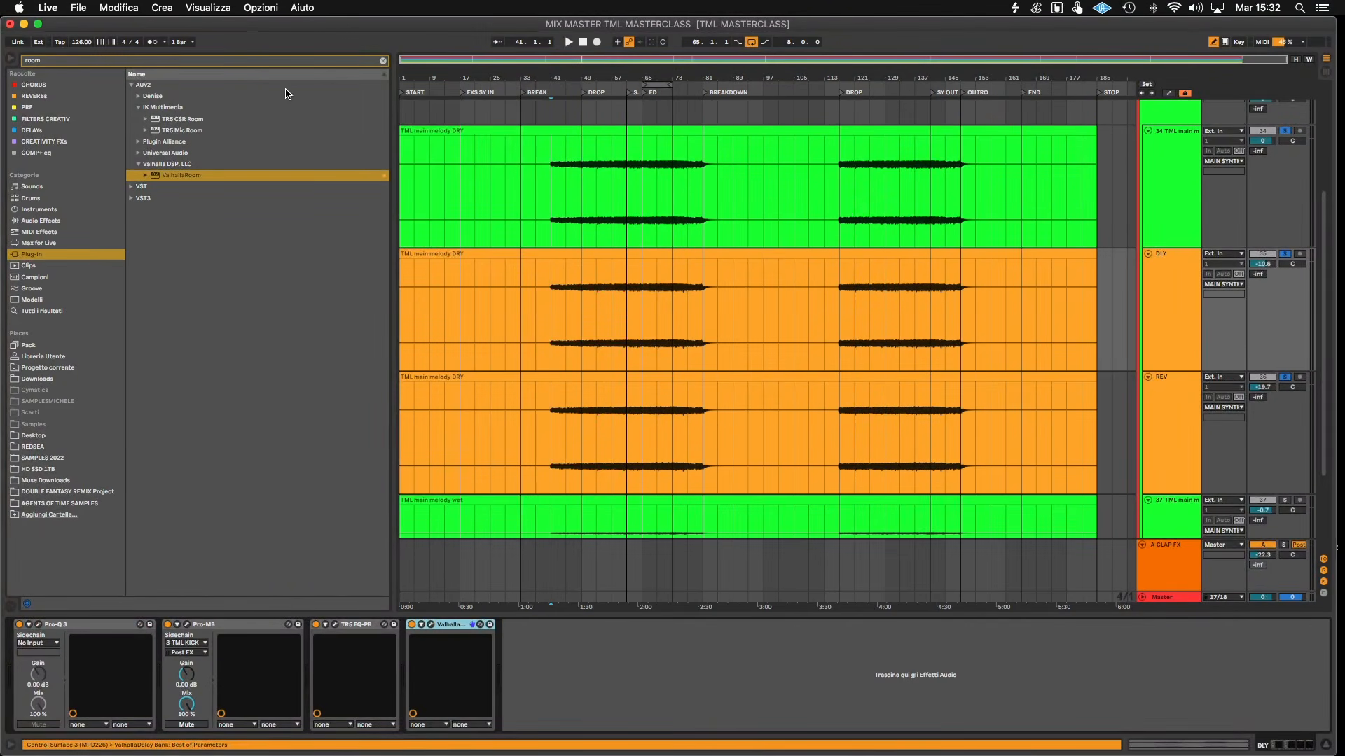
pyautogui.click(381, 62)
pyautogui.press('super+f')
pyautogui.write('34')
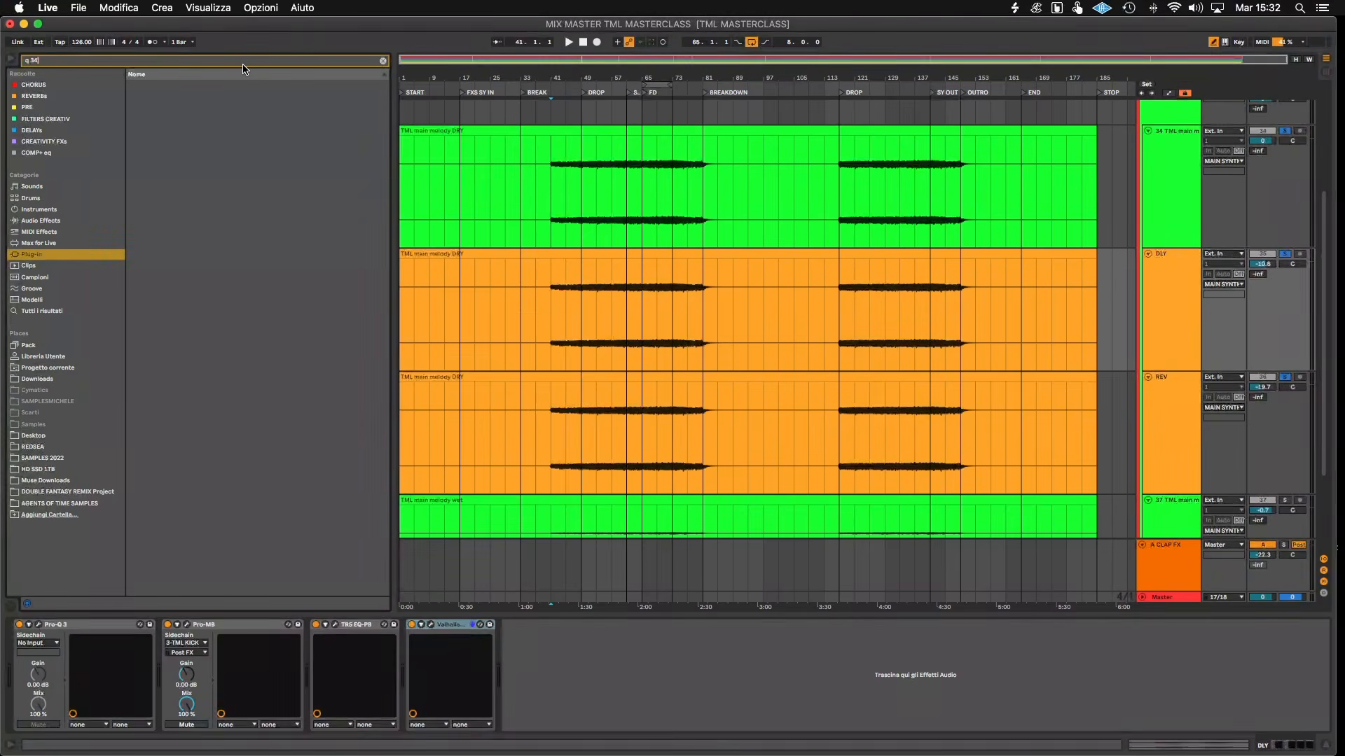
pyautogui.click(135, 98)
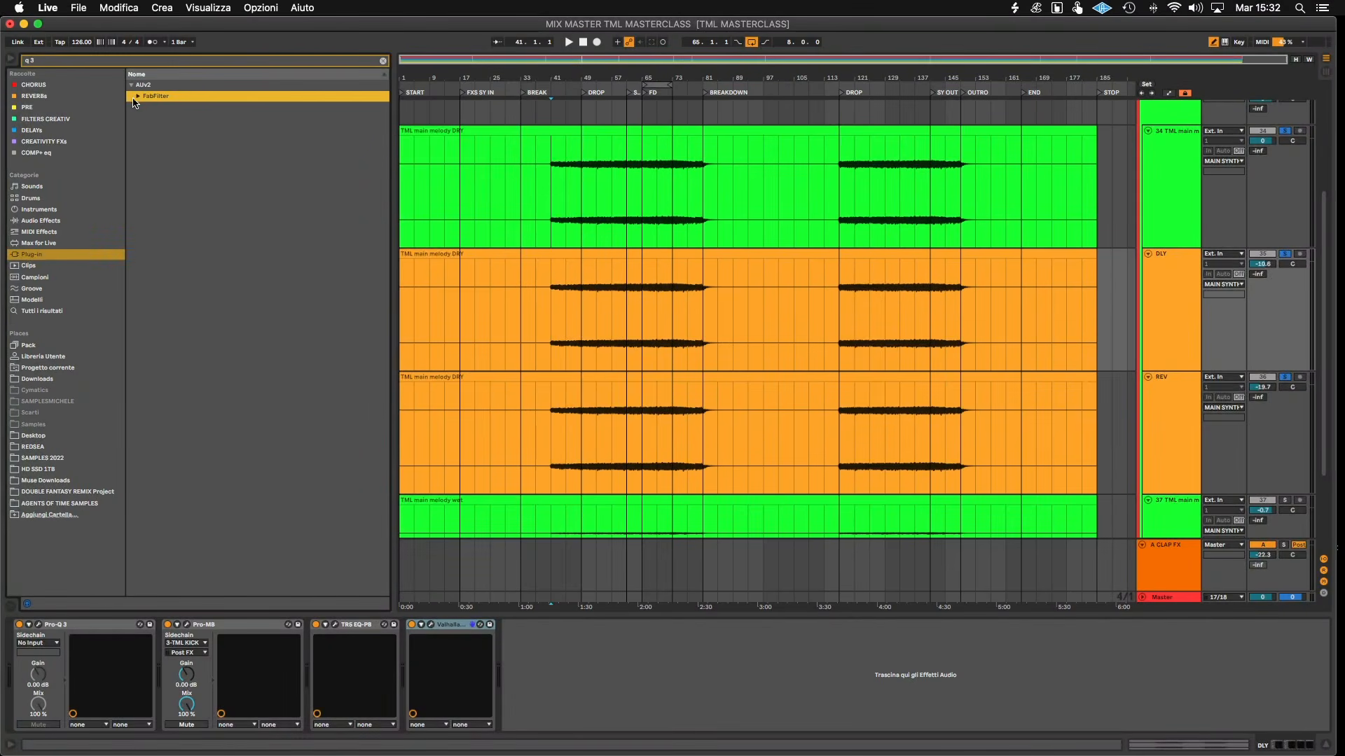
pyautogui.moveTo(156, 109); pyautogui.dragTo(658, 365)
pyautogui.moveTo(616, 322); pyautogui.dragTo(616, 322)
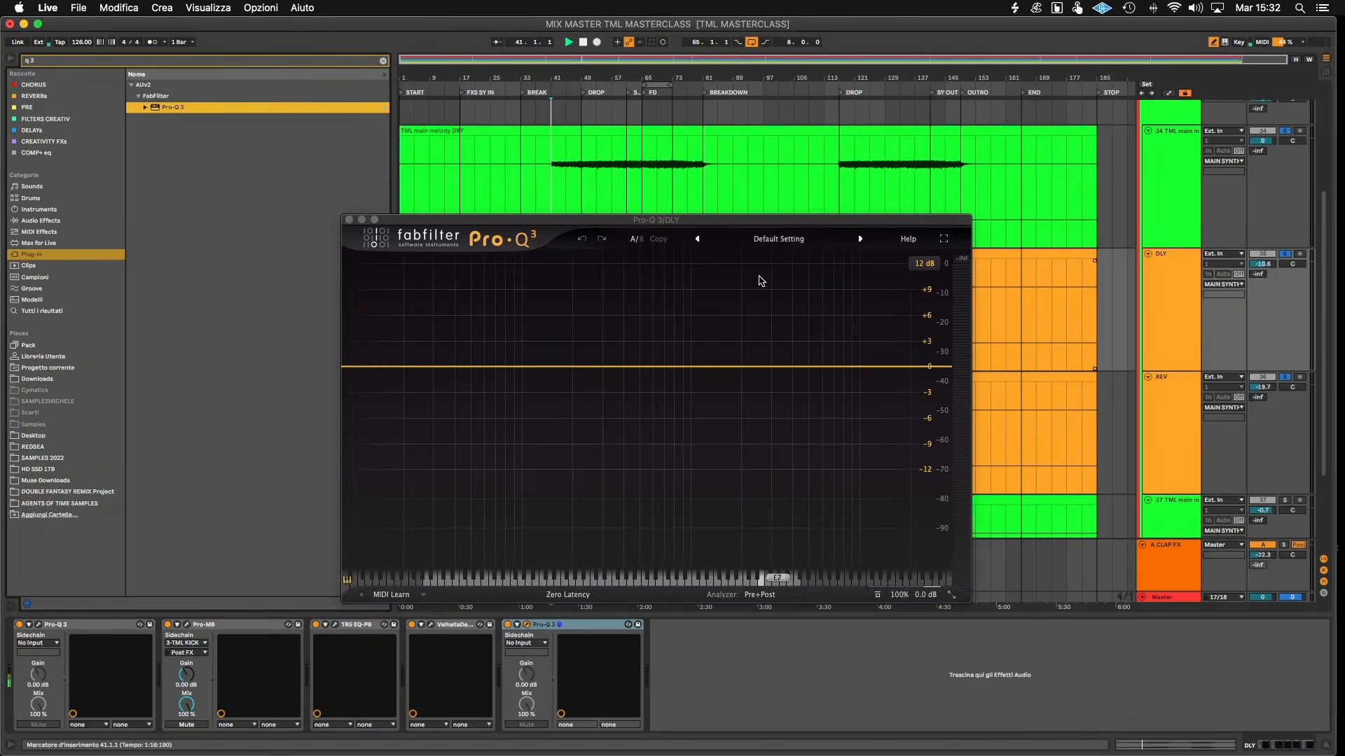
# - During playback, add a 12 dB/oct low cut at about 267 Hz in the DLY track's Pro-Q 3 and switch processing to Linear Phase
pyautogui.press('space')
pyautogui.moveTo(620, 224); pyautogui.dragTo(812, 259)
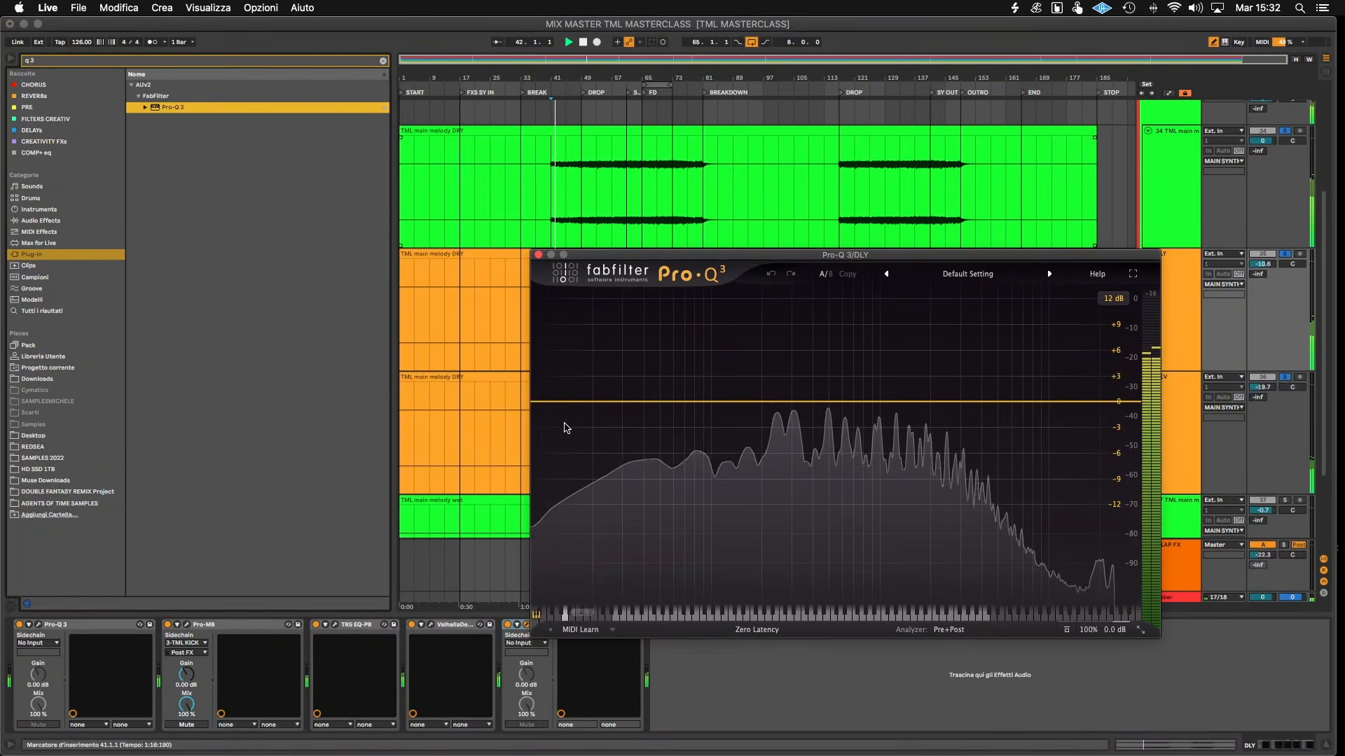
pyautogui.moveTo(561, 400); pyautogui.dragTo(783, 398)
pyautogui.click(757, 630)
pyautogui.click(753, 673)
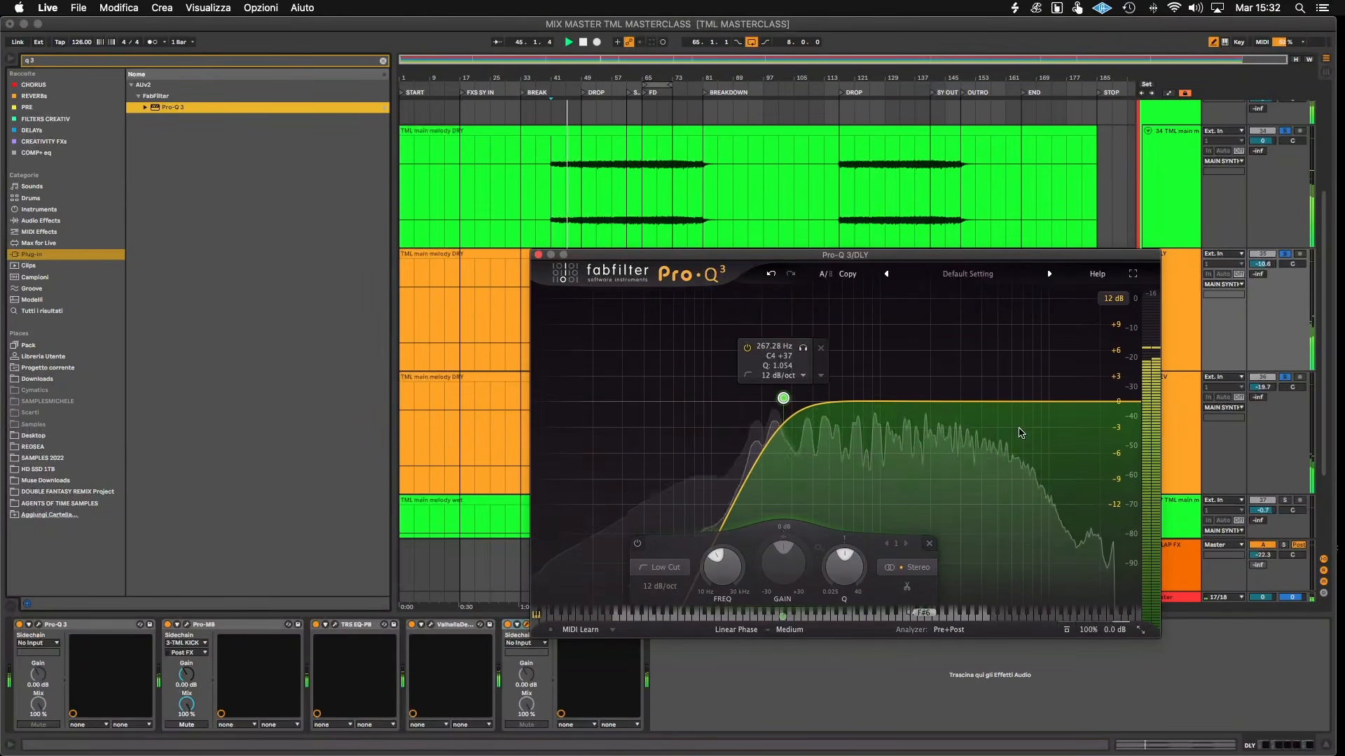
# - Save the Live Set as MIX MASTER TML MASTERCLASS in the TML MASTERCLASS Project folder
pyautogui.press('super+shift+s')
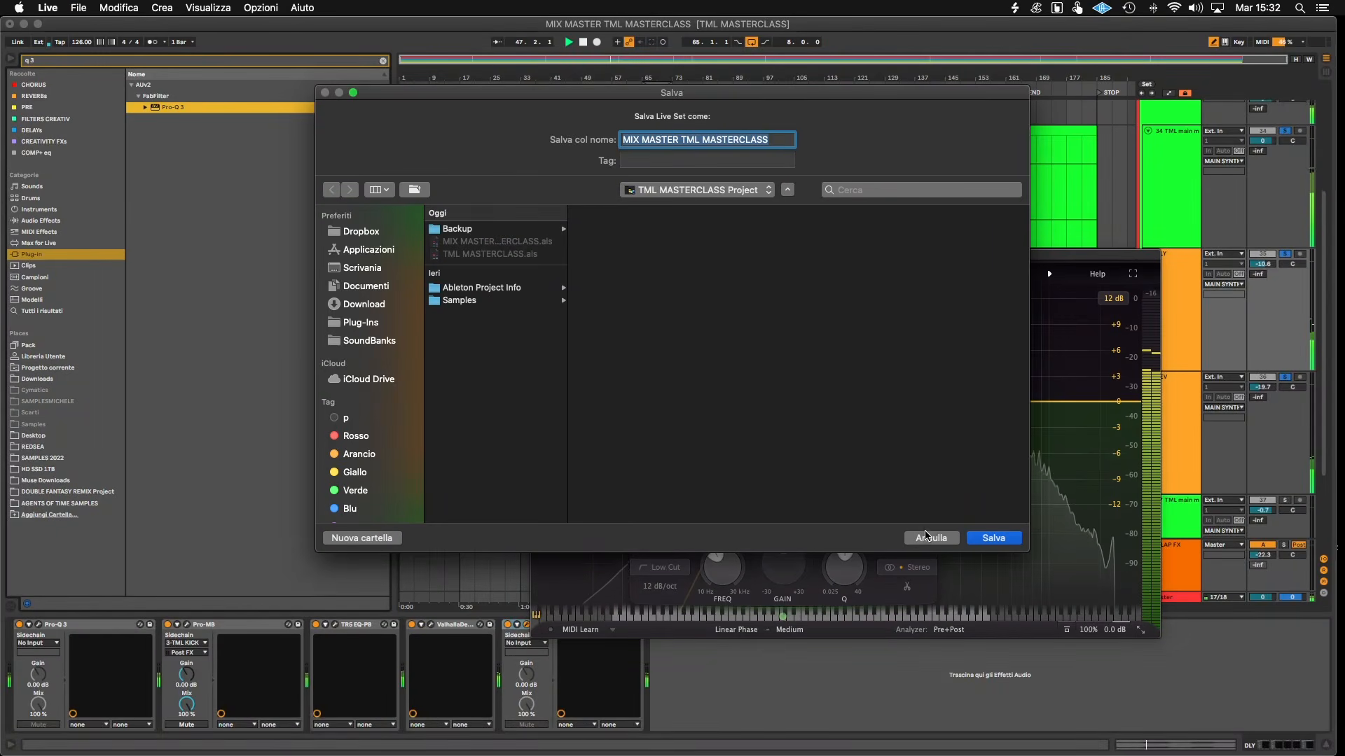
pyautogui.click(1011, 543)
# - Solo the DLY track and move its Pro-Q 3 low cut to about 238.57 Hz
pyautogui.click(1286, 255)
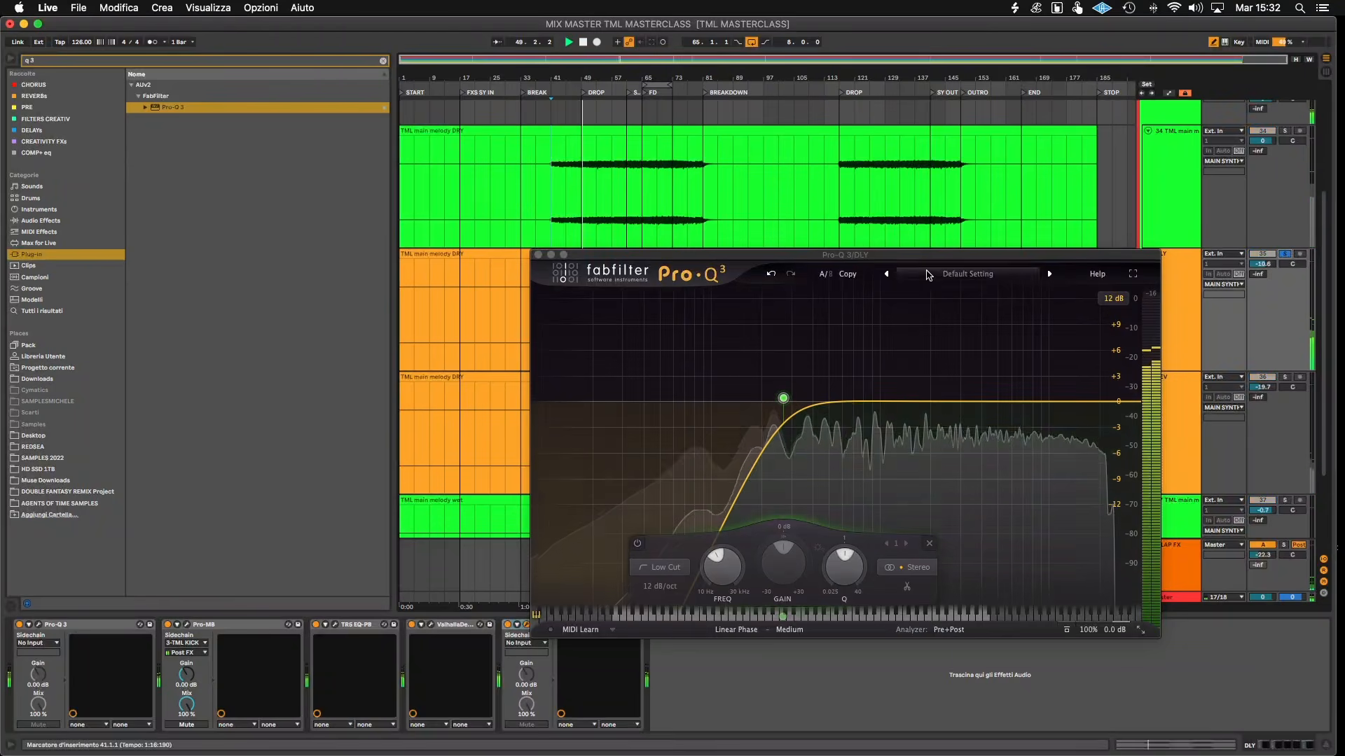
pyautogui.moveTo(783, 397)
pyautogui.moveTo(802, 347); pyautogui.dragTo(835, 353)
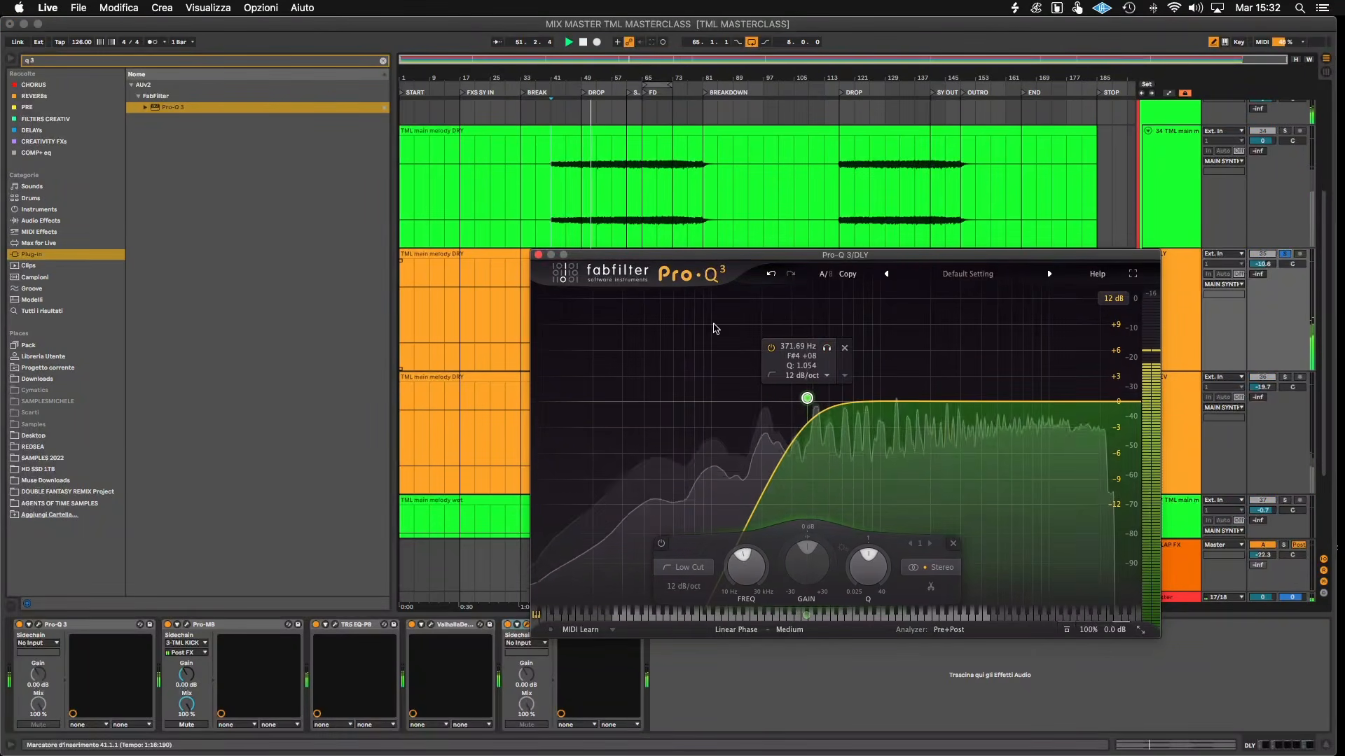
pyautogui.moveTo(809, 401); pyautogui.dragTo(775, 399)
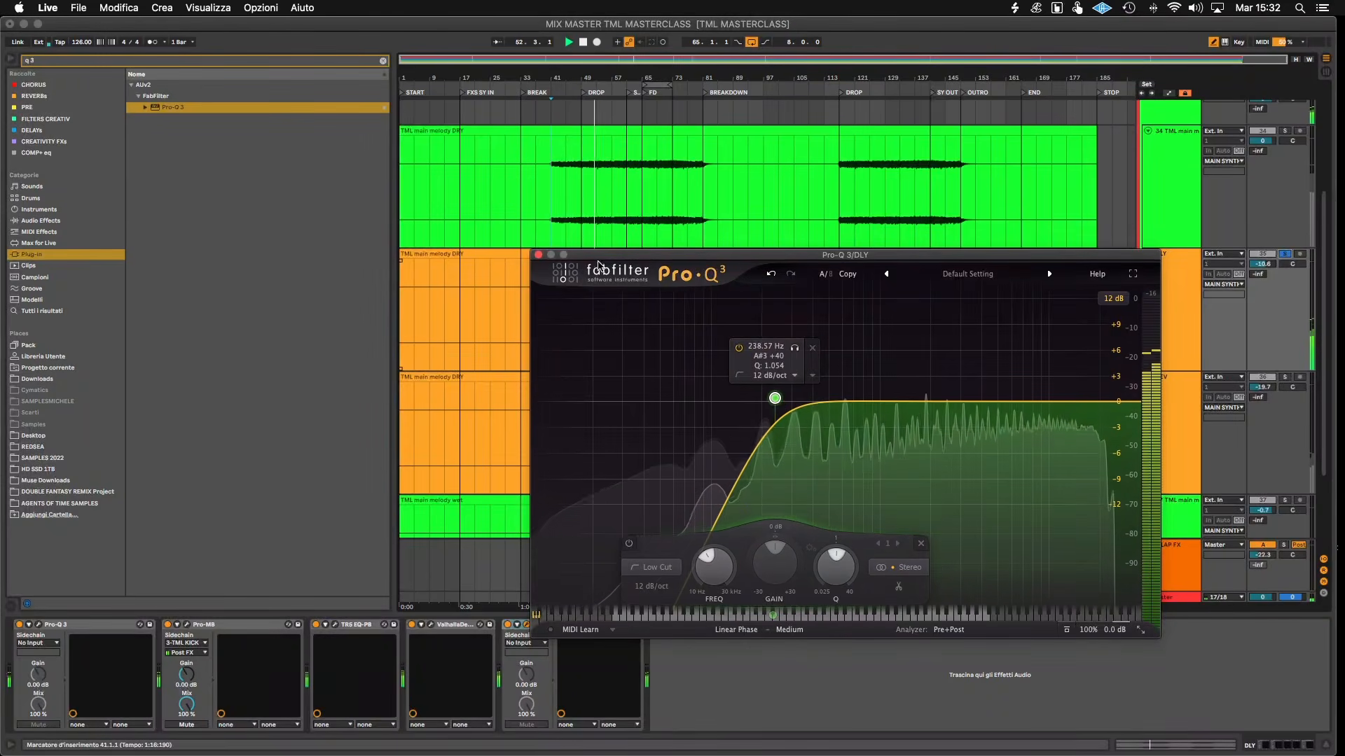
# - Copy the DLY track's Pro-Q 3 to the end of the REV track's chain and solo the REV track
pyautogui.click(537, 255)
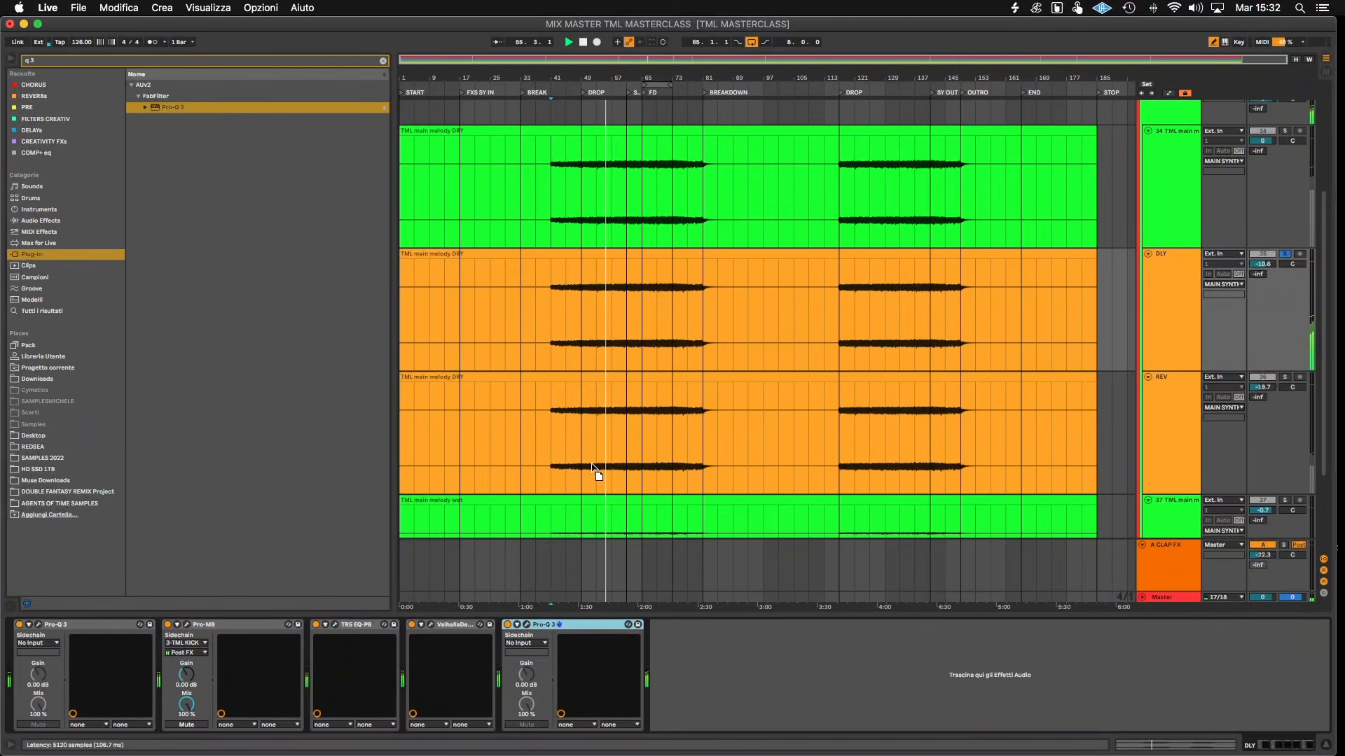
pyautogui.click(593, 442)
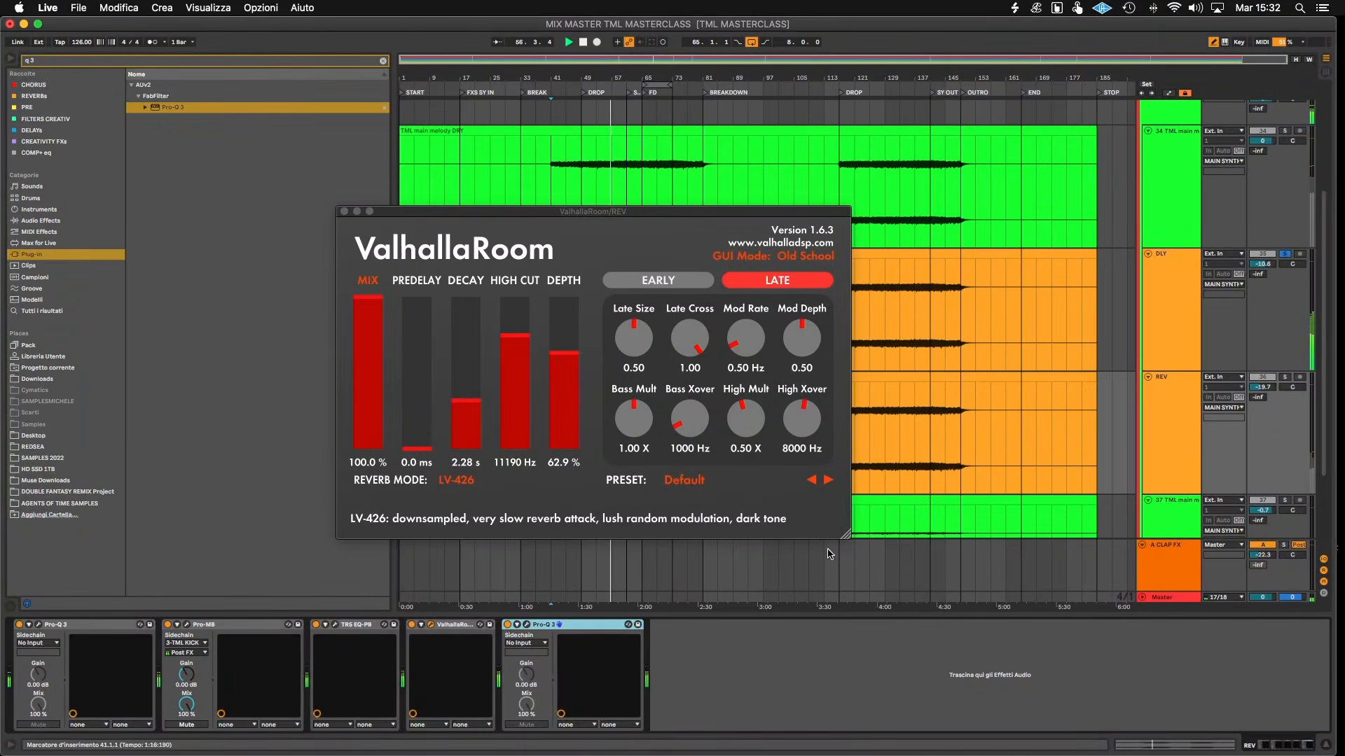
pyautogui.click(1286, 376)
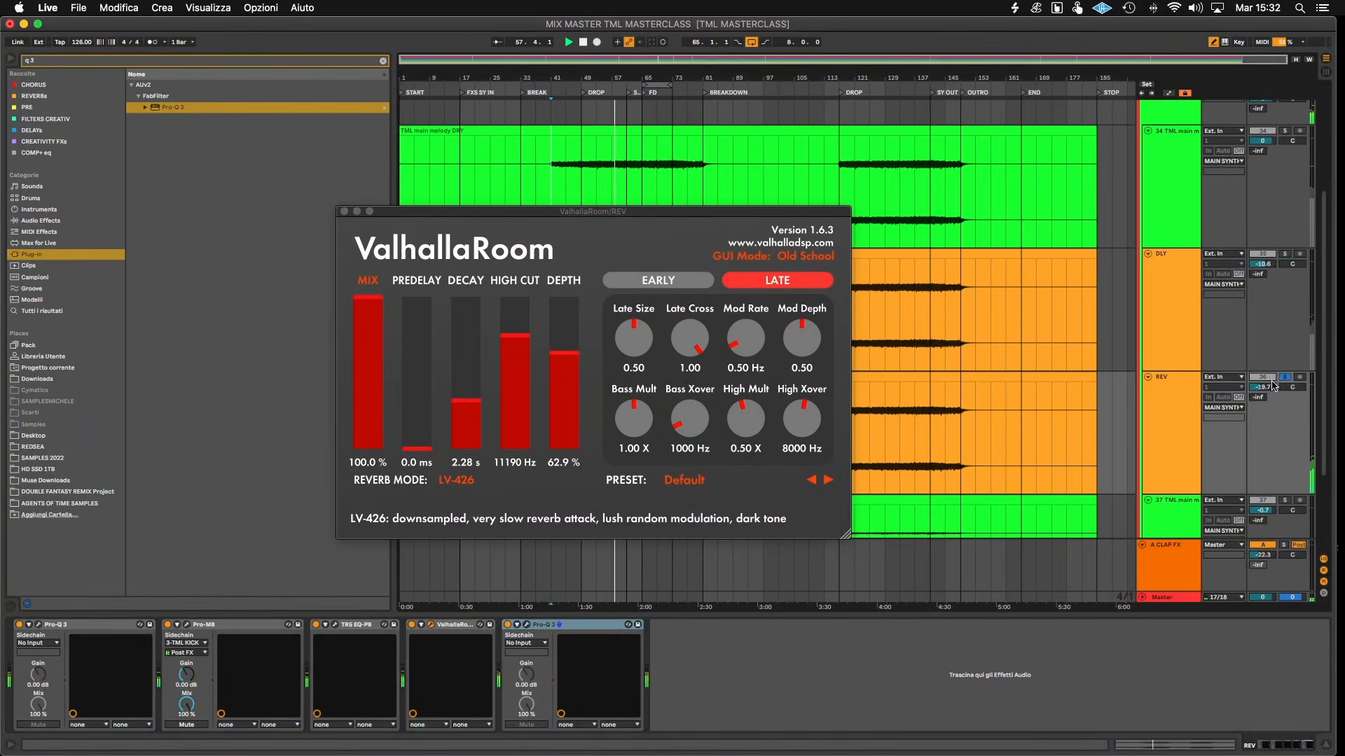
pyautogui.click(1187, 310)
pyautogui.click(1191, 407)
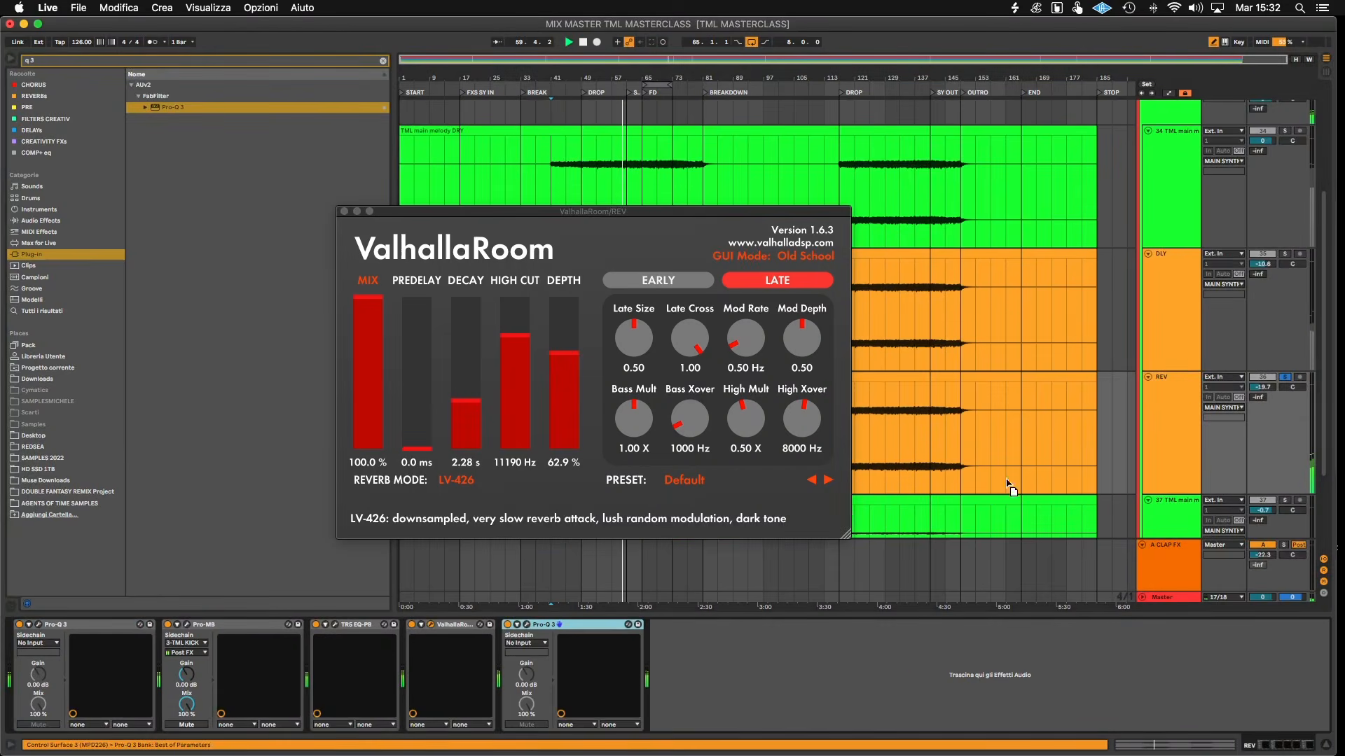
# - Restart playback from bar 49 and unsolo the REV track to hear the full mix
pyautogui.click(1003, 312)
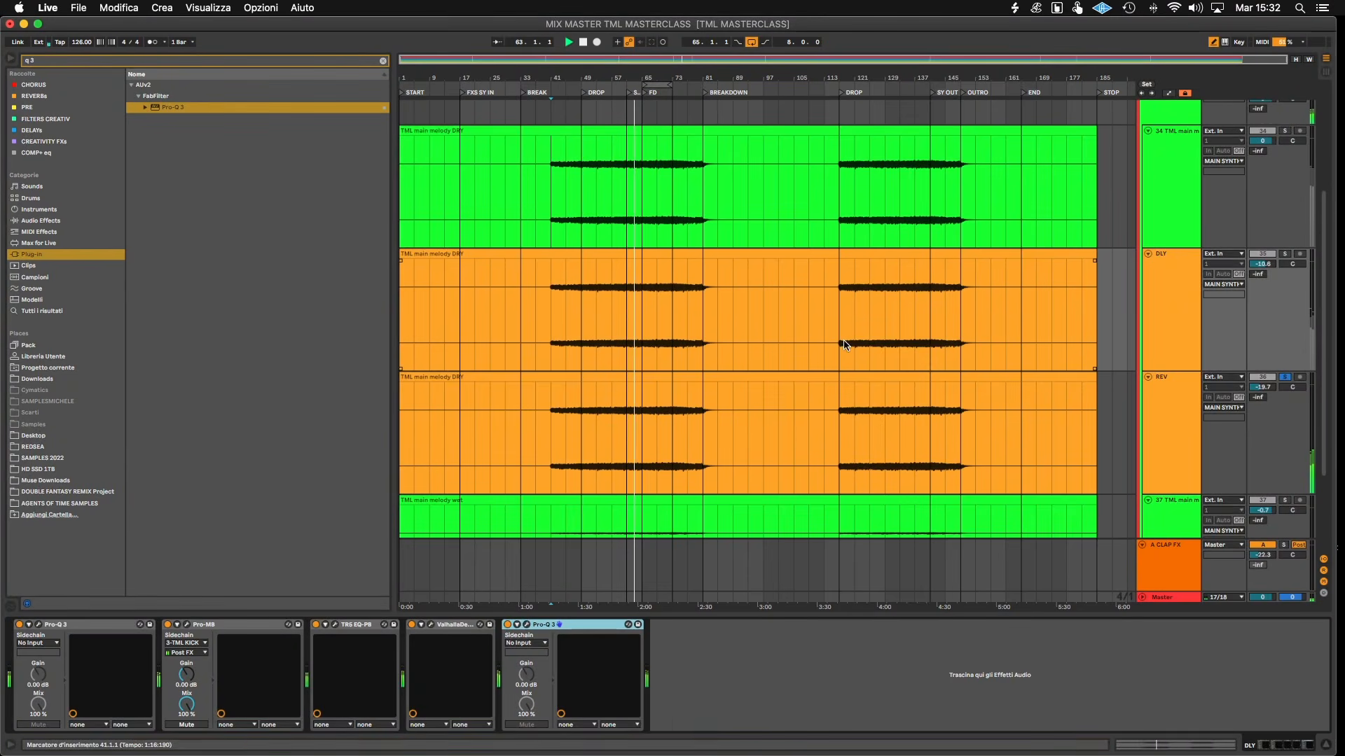
pyautogui.click(581, 317)
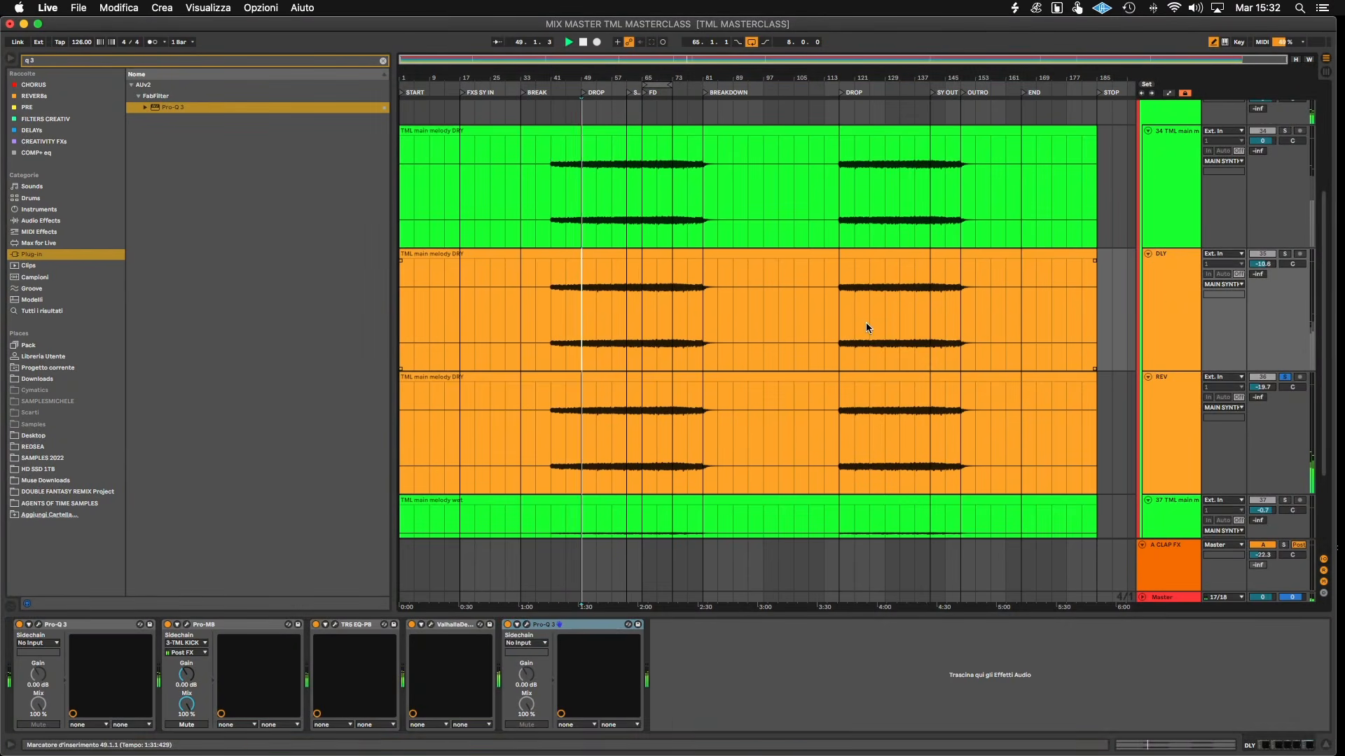
pyautogui.click(1288, 378)
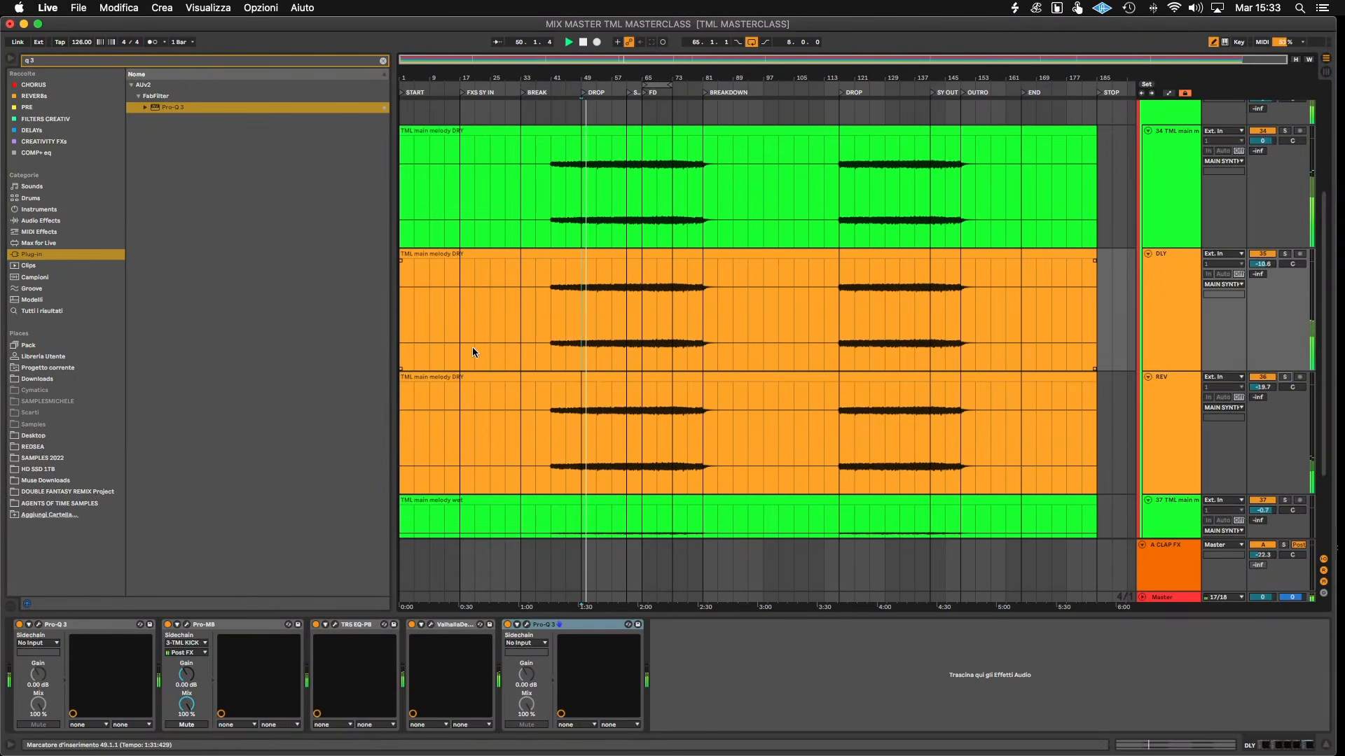
# - Lower the DLY and REV track volumes together to -21.9 dB and -31.0 dB, and close the ValhallaRoom window
pyautogui.click(1162, 322)
pyautogui.keyDown('shift'); pyautogui.click(1175, 432); pyautogui.keyUp('shift')
pyautogui.moveTo(1262, 387)
pyautogui.mouseDown()
pyautogui.moveTo(1263, 420)
pyautogui.moveTo(1262, 378)
pyautogui.moveTo(1263, 390)
pyautogui.mouseUp()
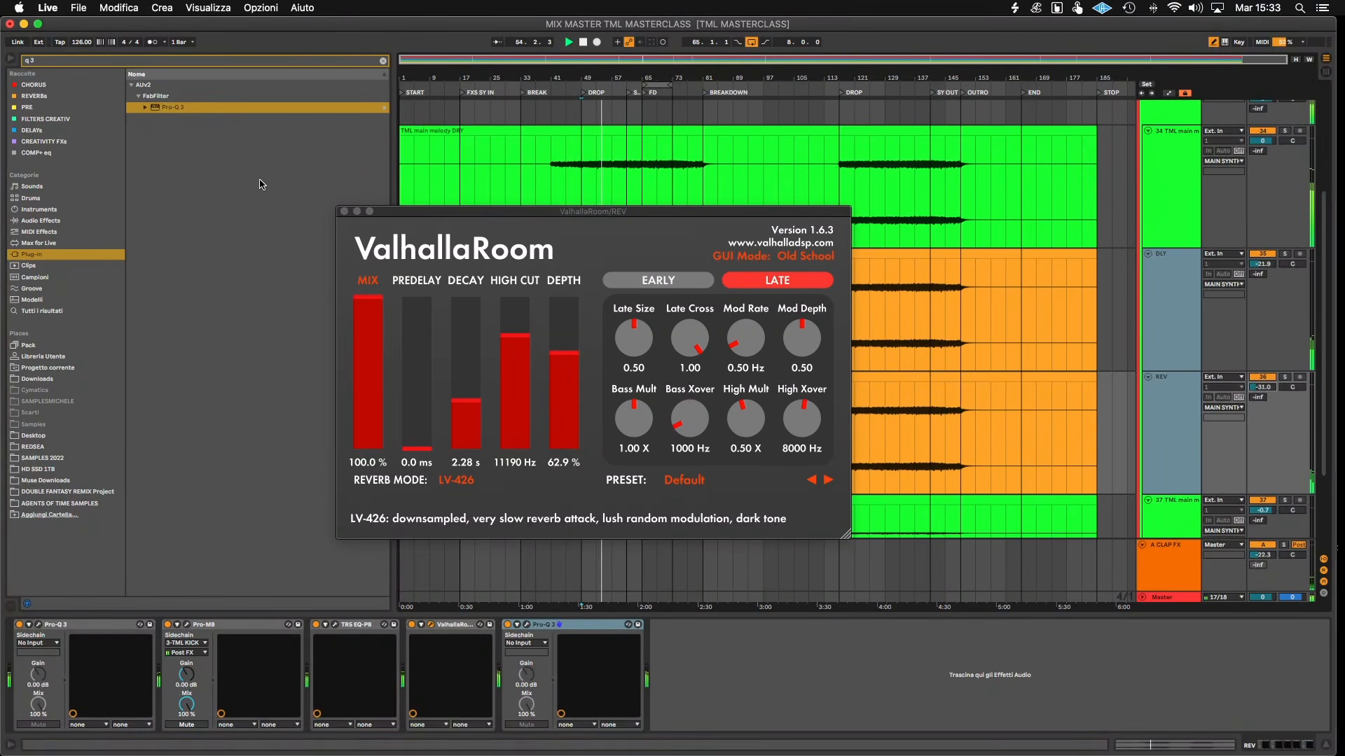
pyautogui.click(344, 211)
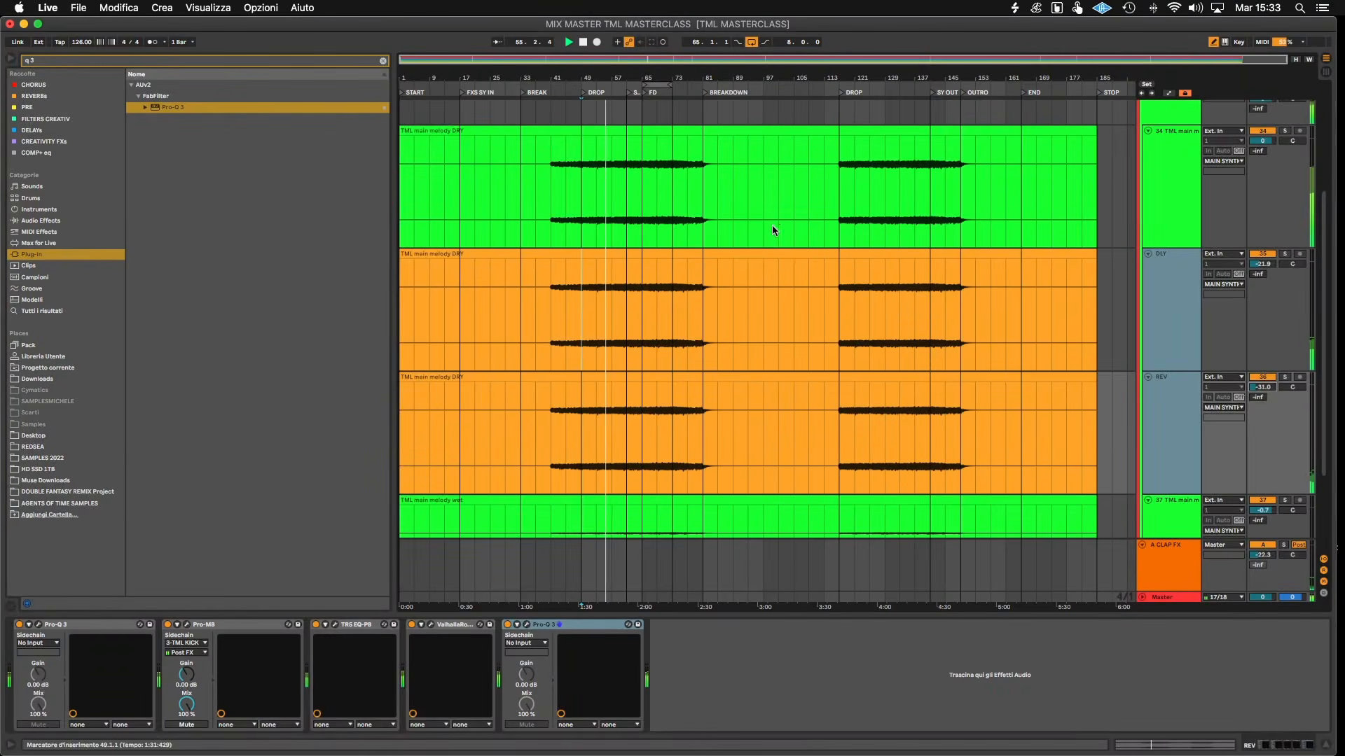
# - In the dry melody track's Pro-Q 3, add a bell band at about 8251.5 Hz with a dynamic range of -5.04 dB
pyautogui.click(1189, 197)
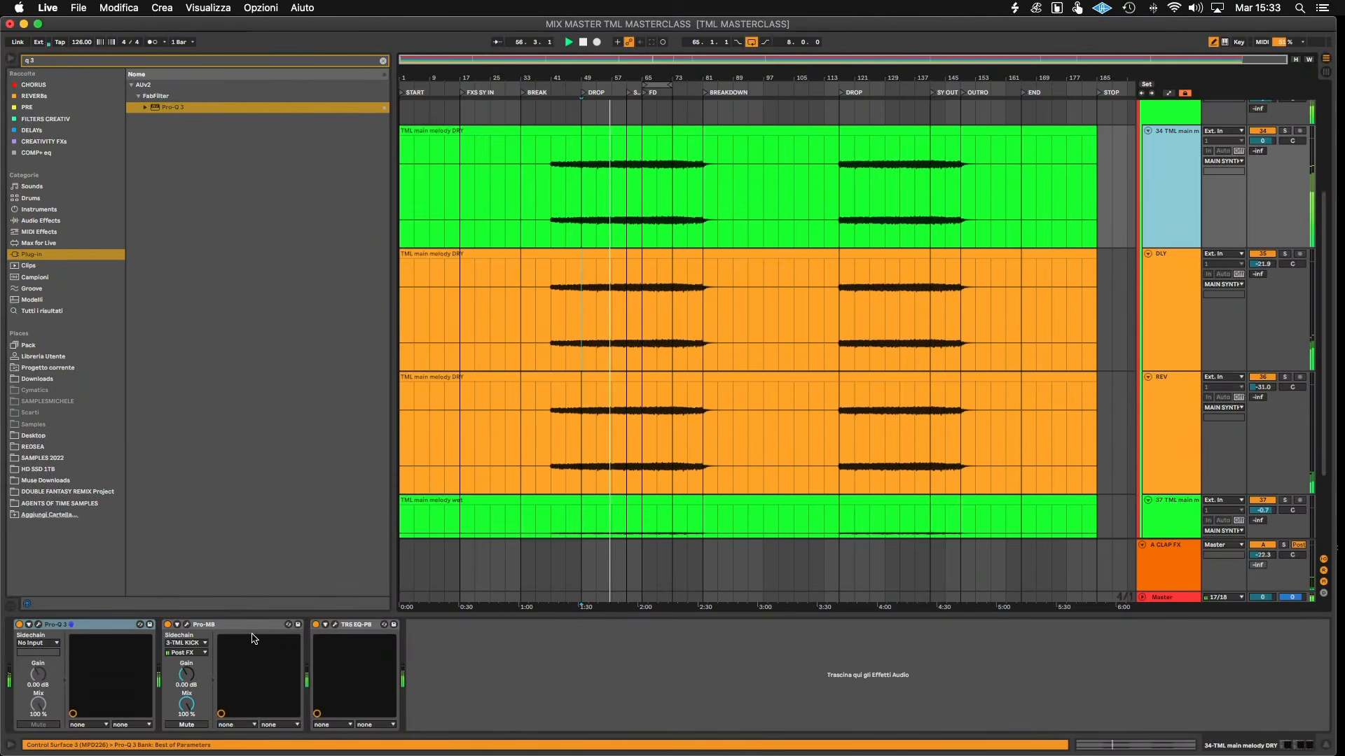
pyautogui.click(38, 624)
pyautogui.moveTo(673, 399); pyautogui.dragTo(891, 423)
pyautogui.moveTo(805, 573); pyautogui.dragTo(806, 602)
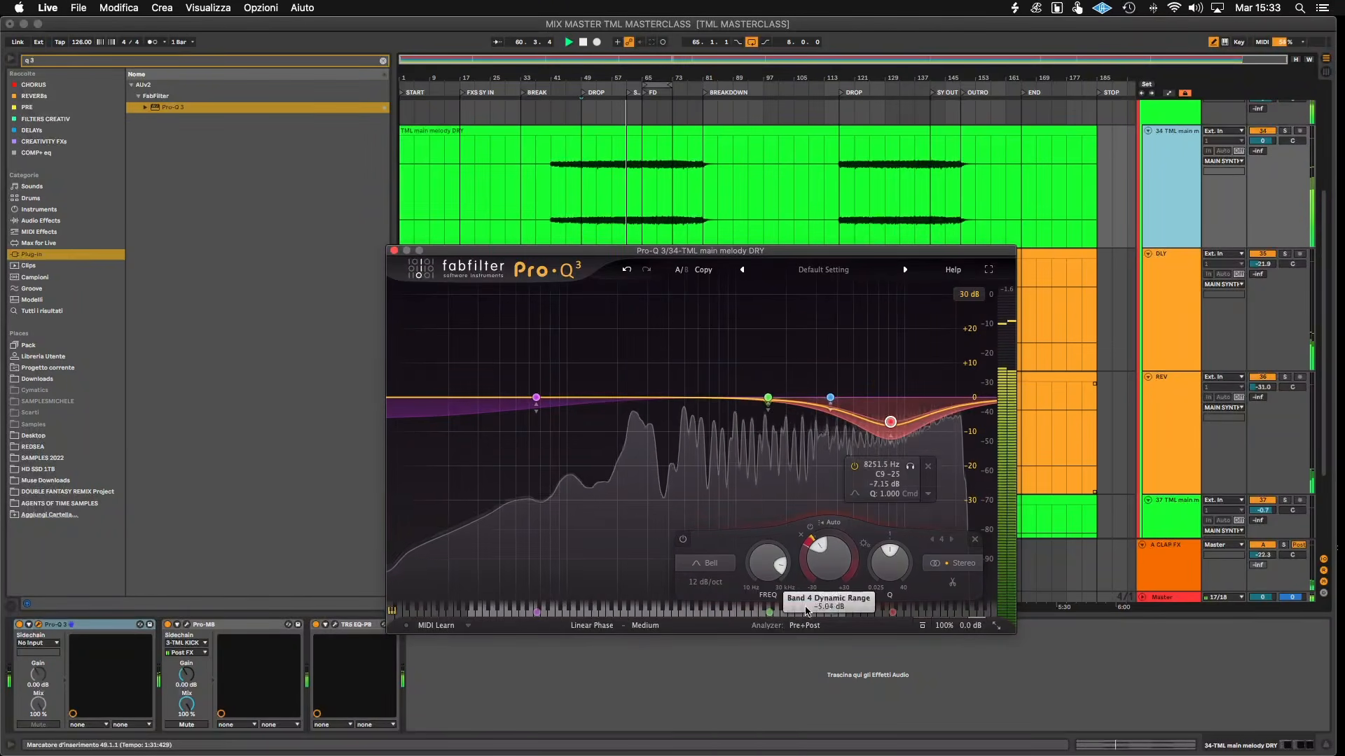
# - Reset the 8251.5 Hz band's static gain to 0 dB, narrow its Q to about 3.98, and close Pro-Q 3
pyautogui.keyDown('super'); pyautogui.click(827, 557); pyautogui.keyUp('super')
pyautogui.moveTo(891, 557); pyautogui.dragTo(893, 547)
pyautogui.moveTo(901, 474); pyautogui.dragTo(885, 496)
pyautogui.press('space')
pyautogui.press('space')
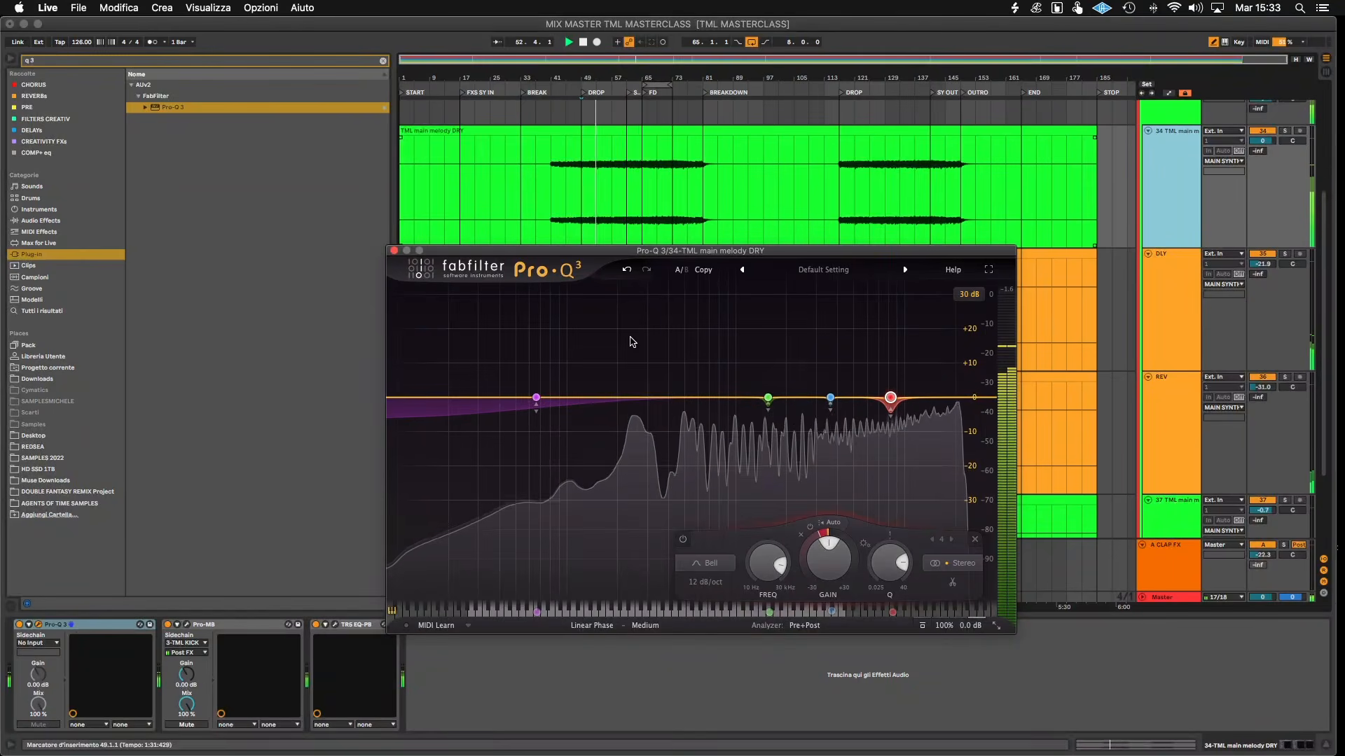
pyautogui.moveTo(884, 563)
pyautogui.mouseDown()
pyautogui.moveTo(884, 596)
pyautogui.moveTo(883, 570)
pyautogui.mouseUp()
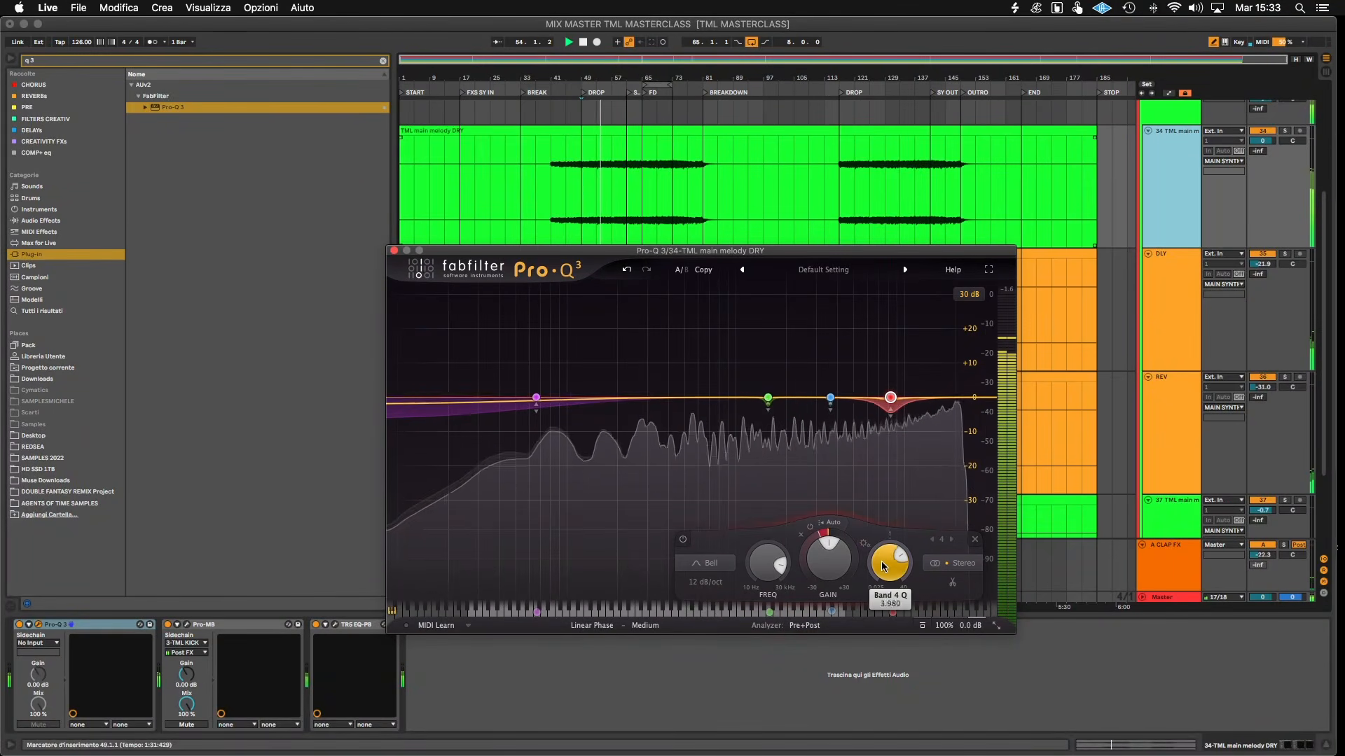
pyautogui.click(394, 250)
# - Search the plug-ins for "space" and add the VST3 version of SPACECONTROL to the dry melody track
pyautogui.scroll(3, 1059, 201)
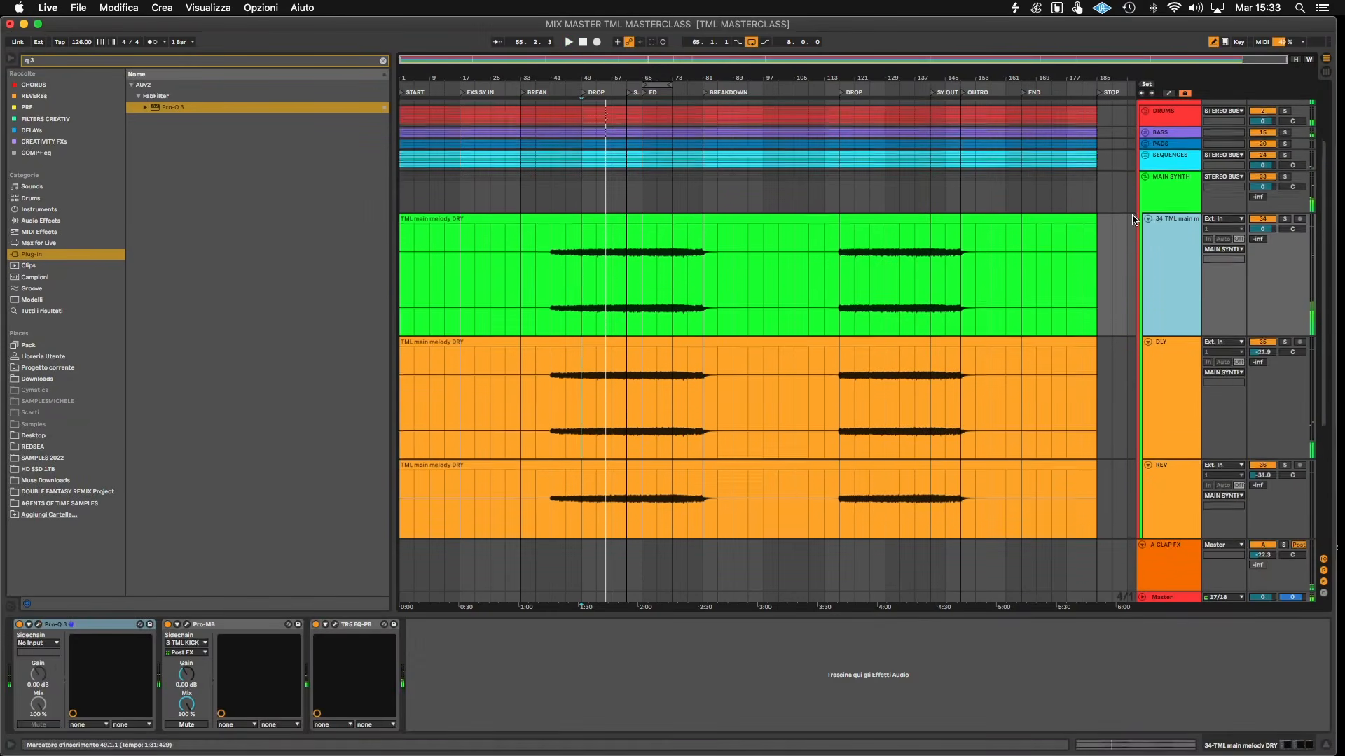
pyautogui.click(382, 61)
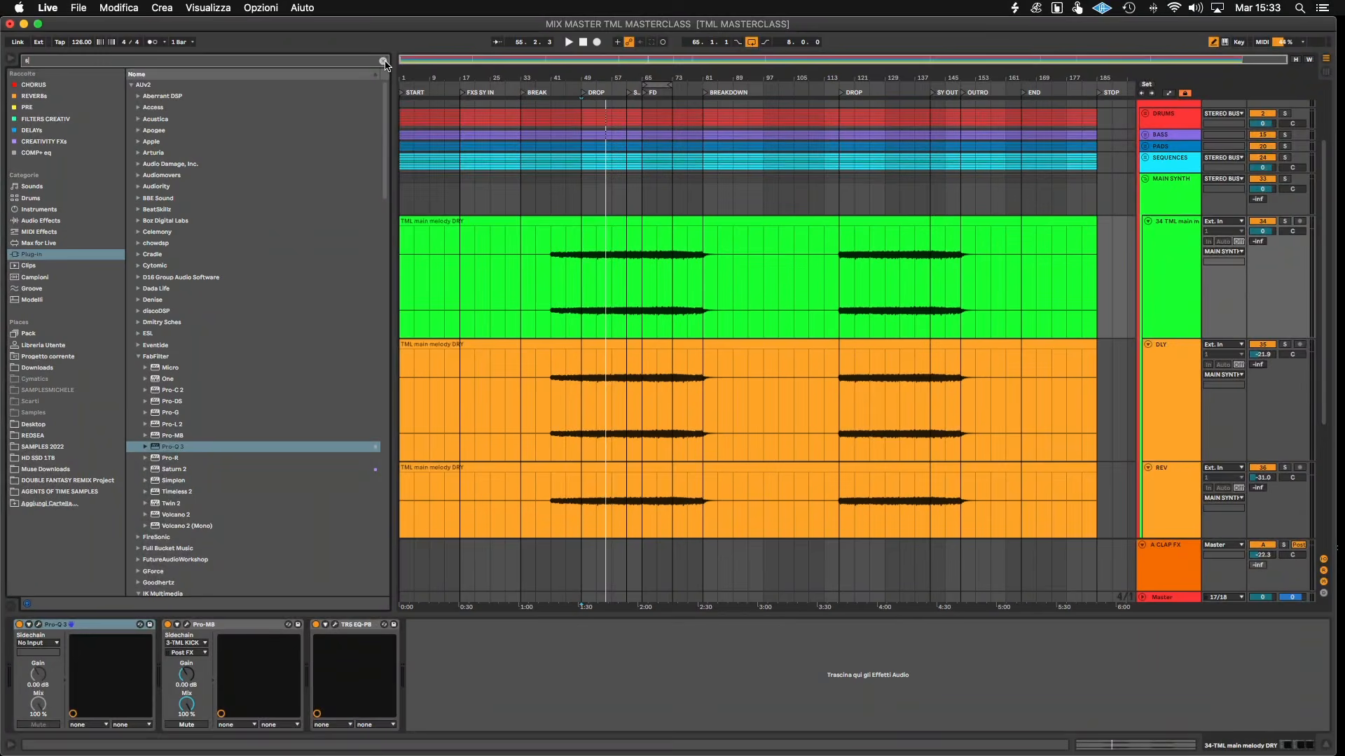
pyautogui.write('space')
pyautogui.click(131, 164)
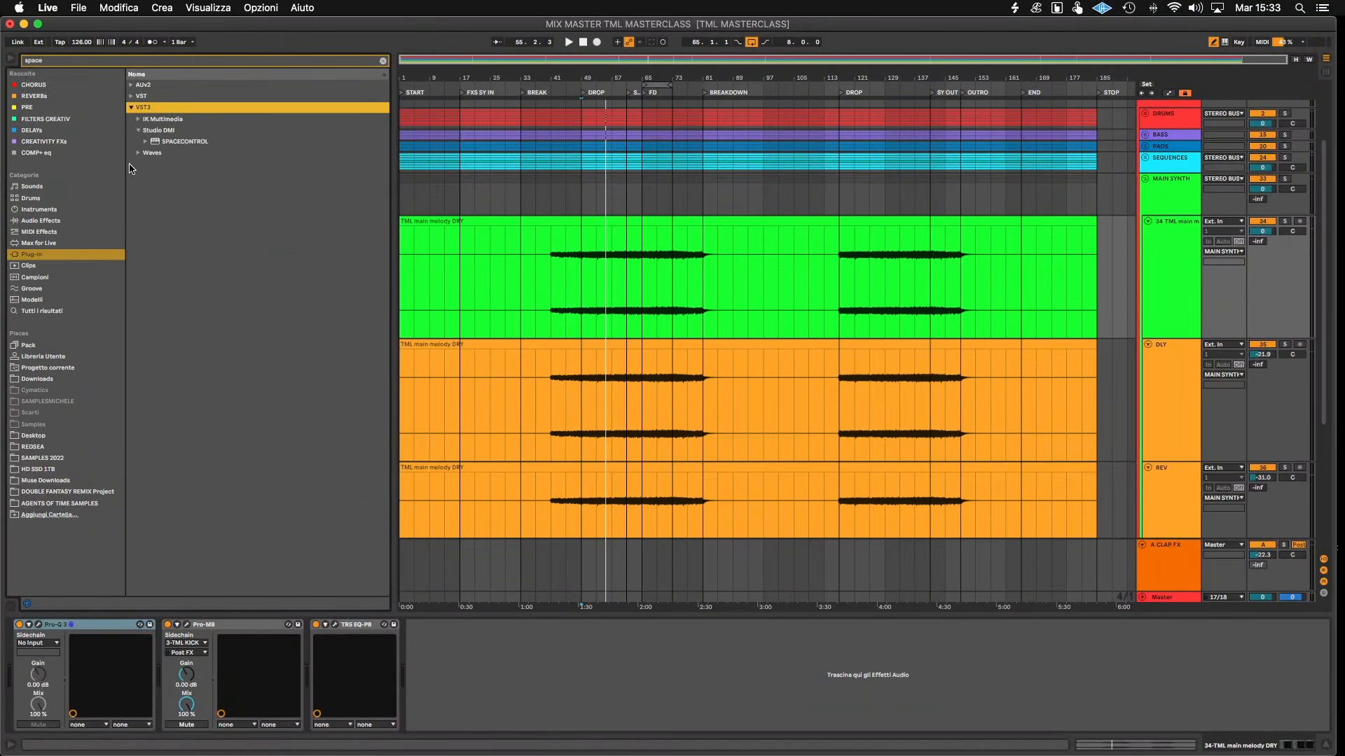
pyautogui.moveTo(168, 141); pyautogui.dragTo(632, 314)
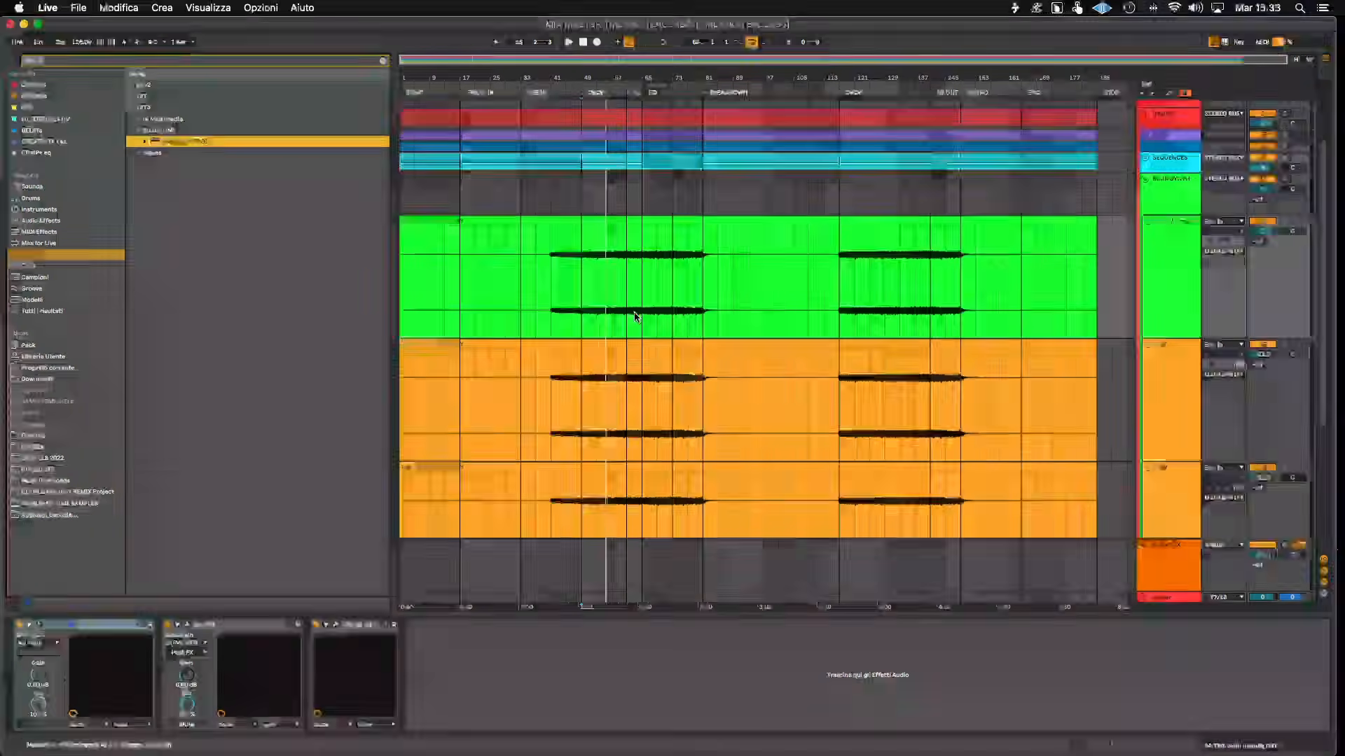
pyautogui.moveTo(733, 177); pyautogui.dragTo(985, 109)
# - Play from bar 49, split off an upper-mid band at 1428 Hz in SPACECONTROL, widen the mid band to 200%, and lower its lower crossover to 189 Hz
pyautogui.click(587, 277)
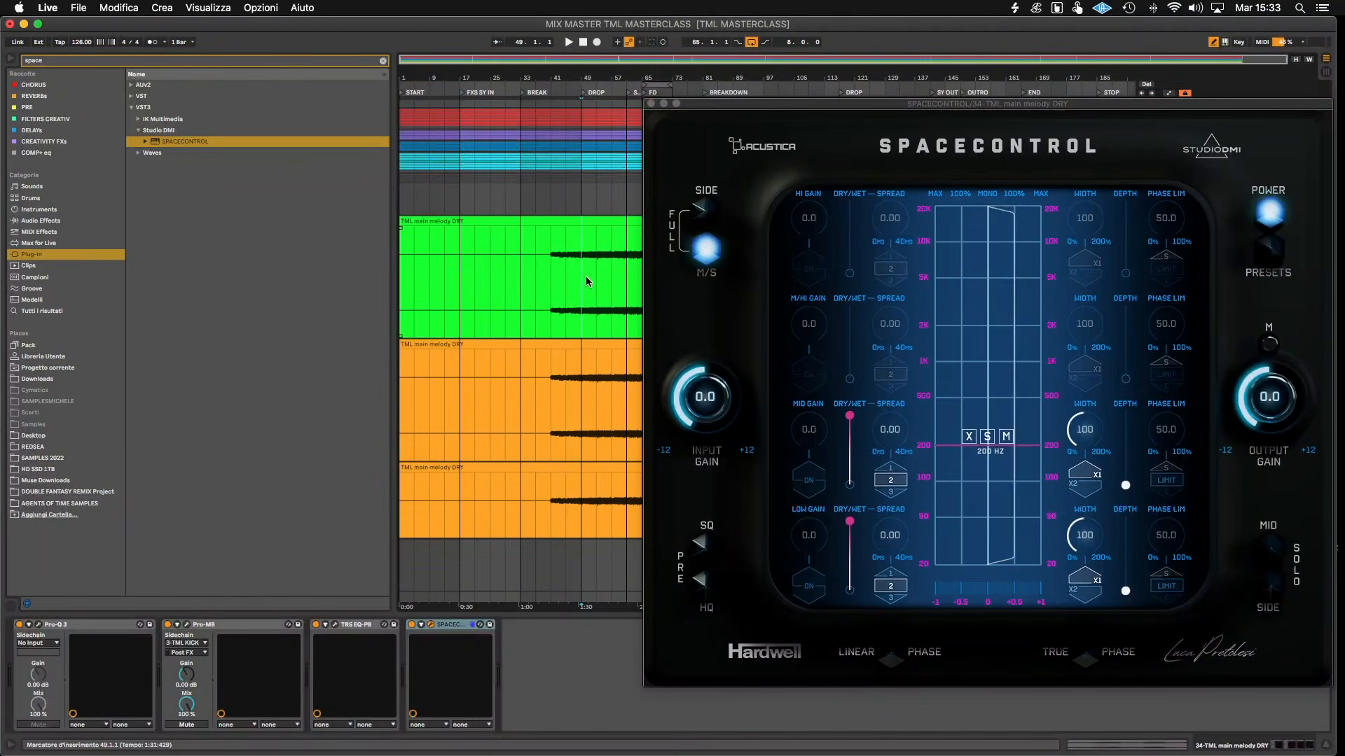
pyautogui.press('space')
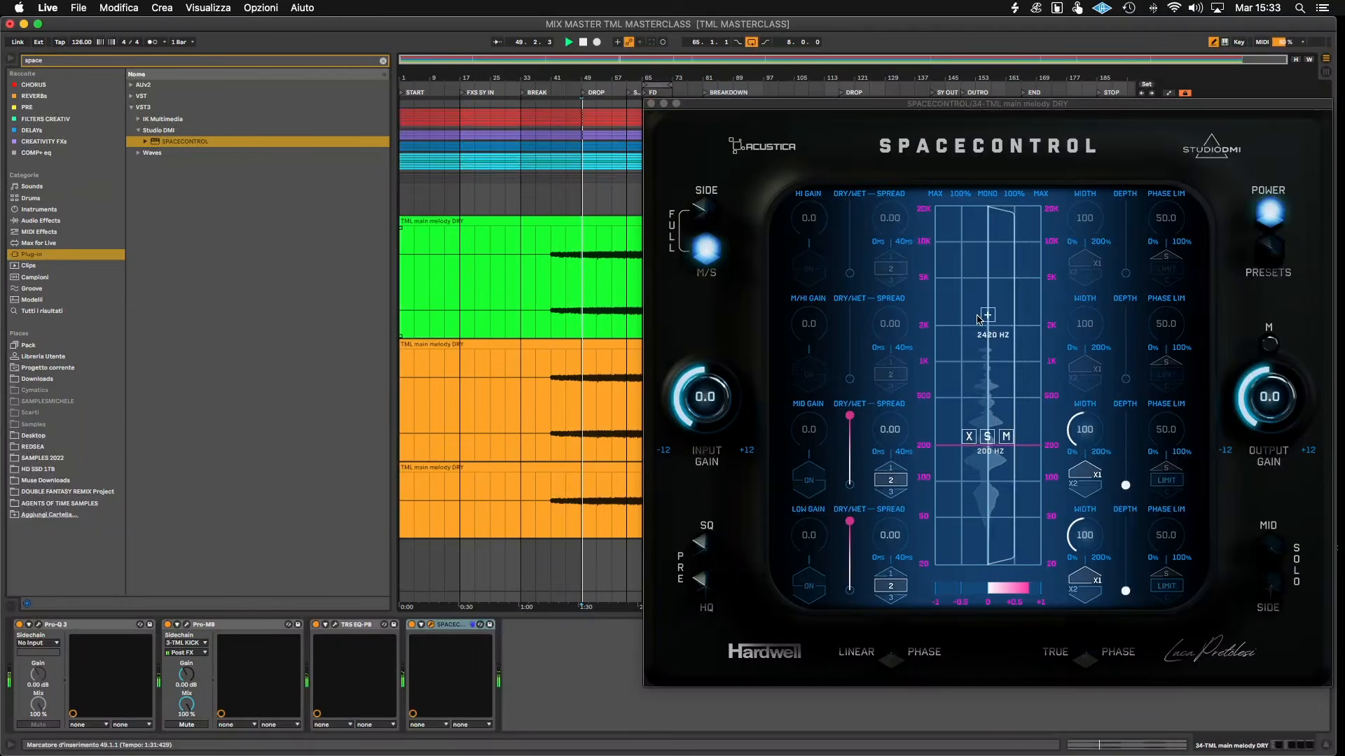
pyautogui.click(990, 343)
pyautogui.moveTo(1085, 429); pyautogui.dragTo(1085, 210)
pyautogui.moveTo(1019, 446)
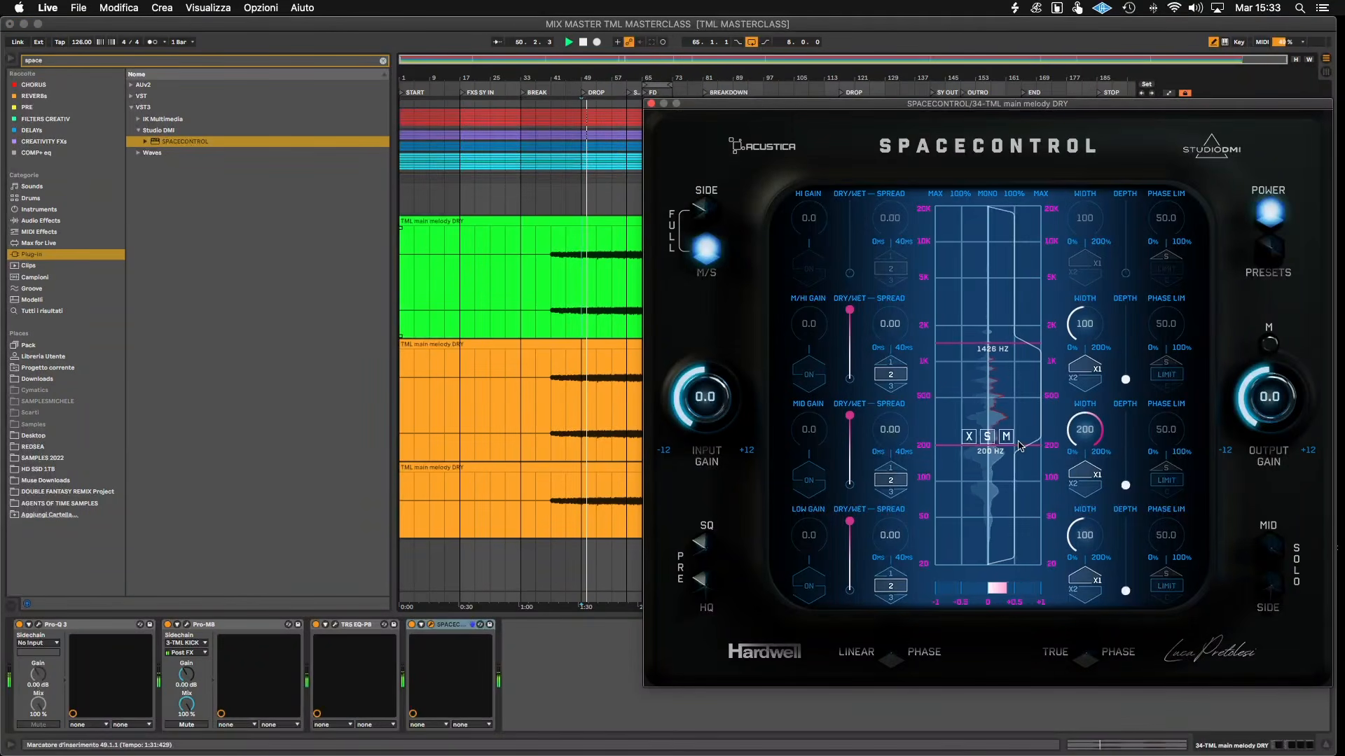
pyautogui.moveTo(1020, 448); pyautogui.dragTo(1019, 447)
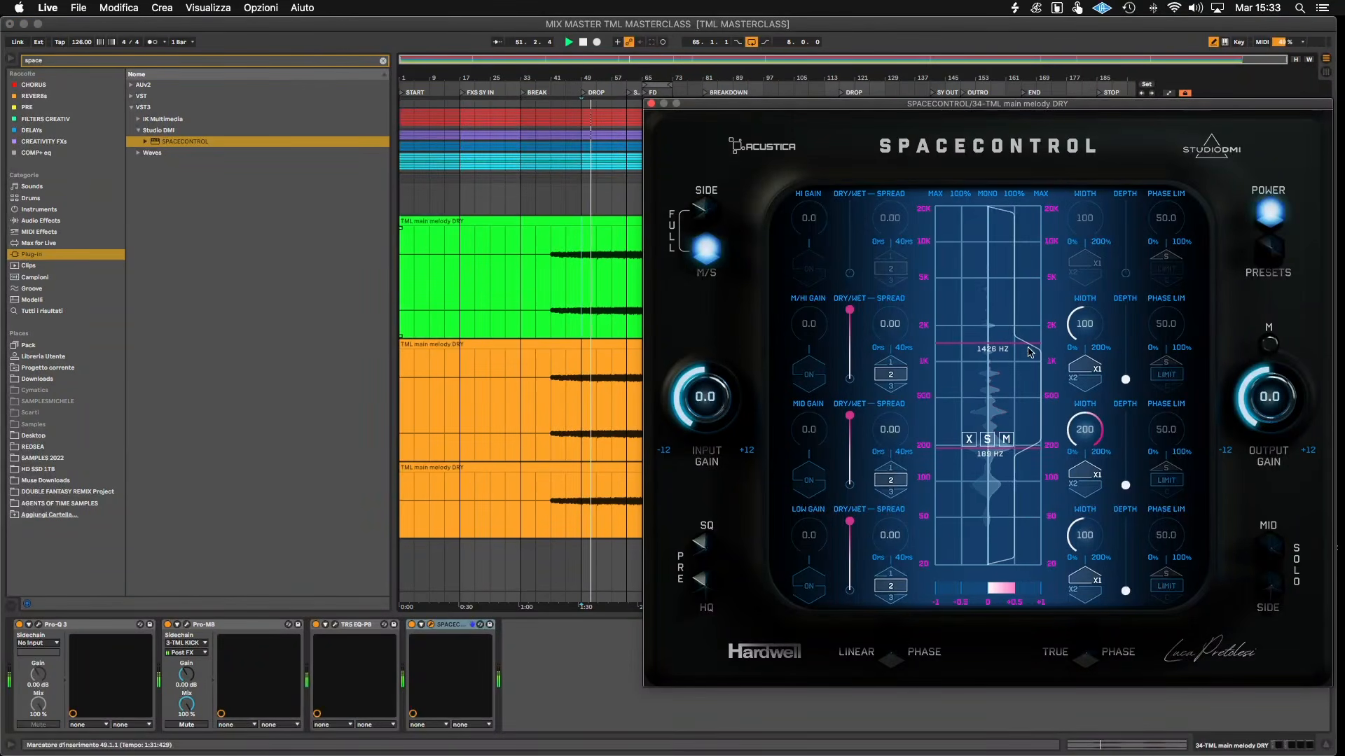
# - Lower the mid band's upper crossover to about 1283 Hz, enable its phase limiter at 17.3, set its width to 155%, and close SPACECONTROL
pyautogui.moveTo(1028, 341); pyautogui.dragTo(1014, 349)
pyautogui.click(1157, 479)
pyautogui.moveTo(1158, 444); pyautogui.dragTo(1077, 457)
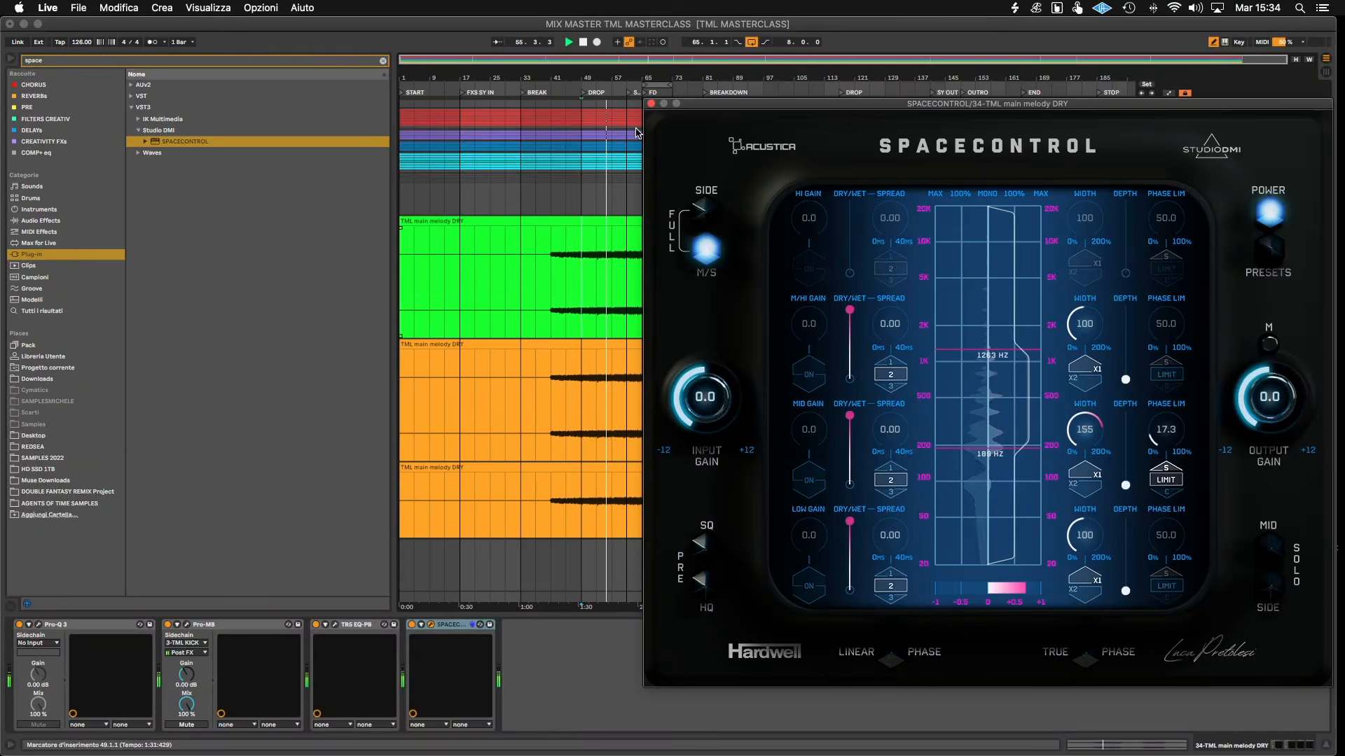
pyautogui.moveTo(651, 105); pyautogui.dragTo(650, 104)
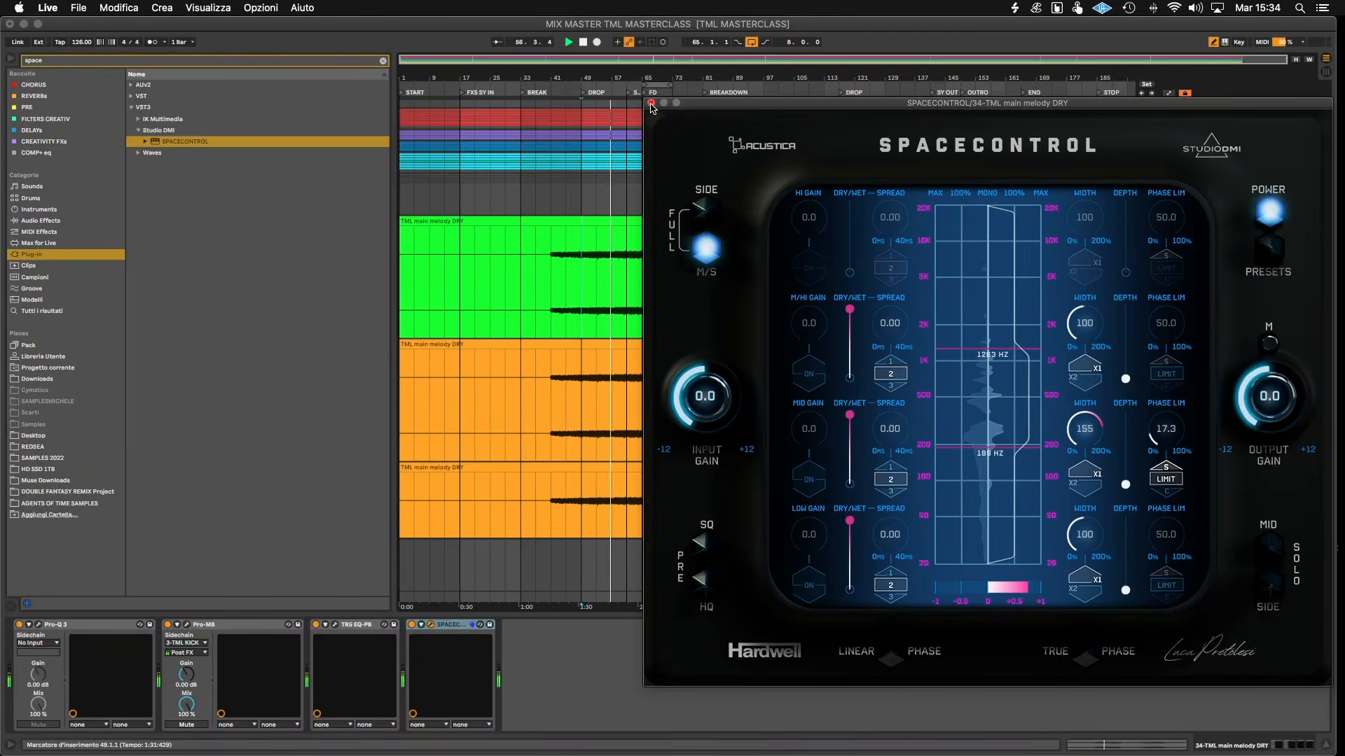
pyautogui.click(652, 104)
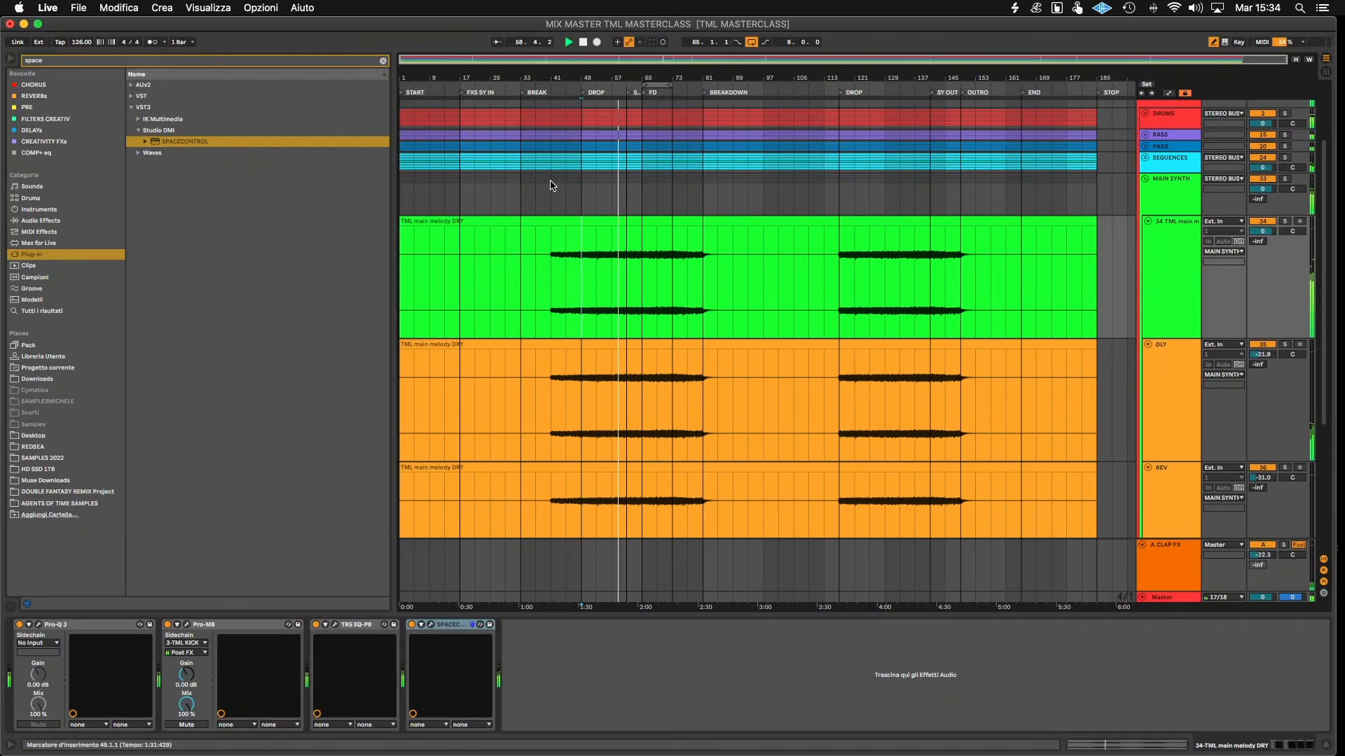
# - Restart playback from bar 65 and open the ADPTR MetricAB plug-in on the Master track
pyautogui.click(641, 271)
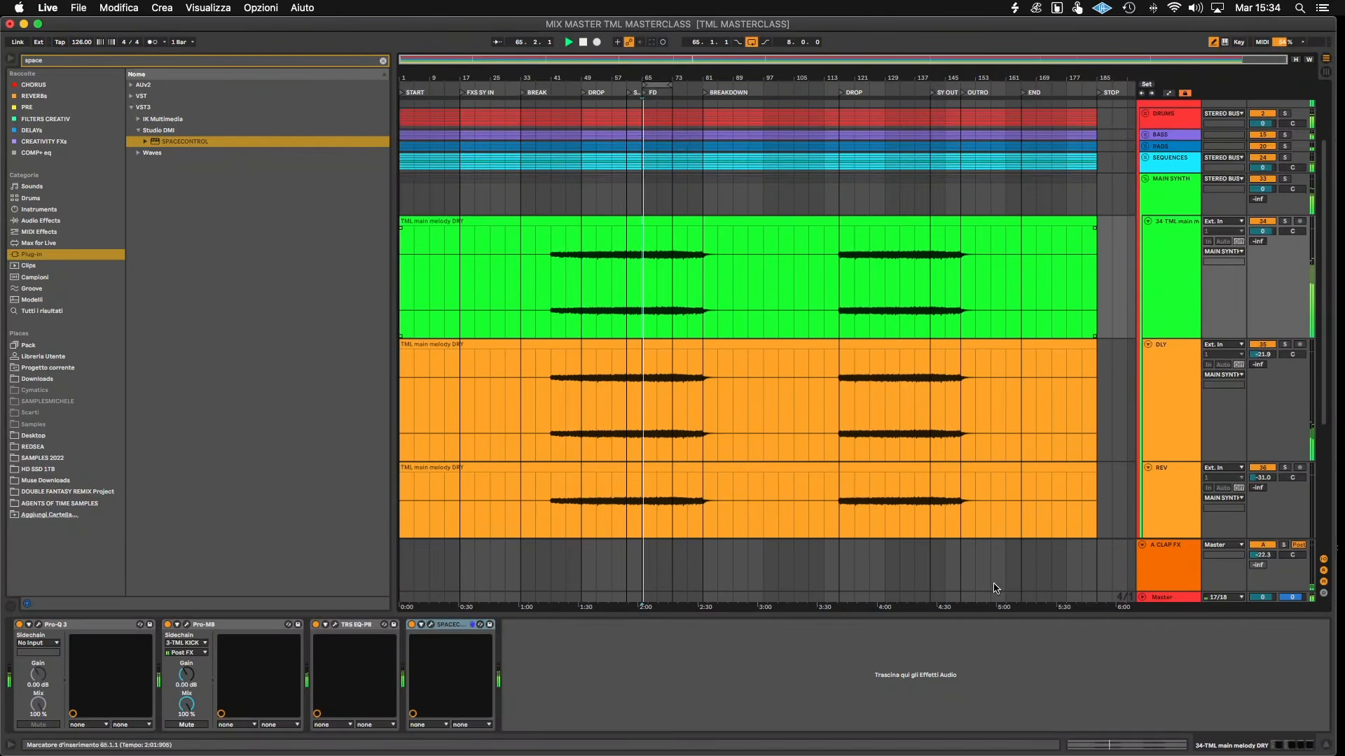
pyautogui.click(1183, 601)
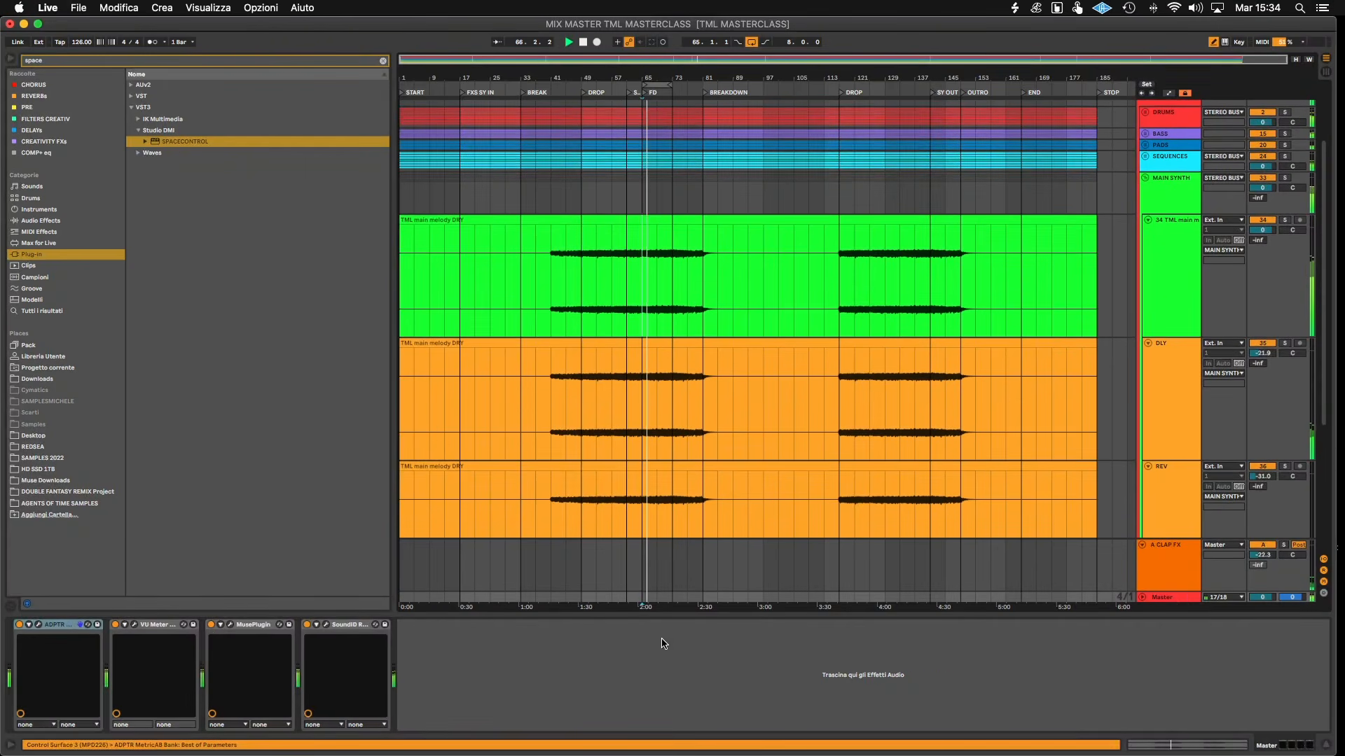
pyautogui.click(39, 624)
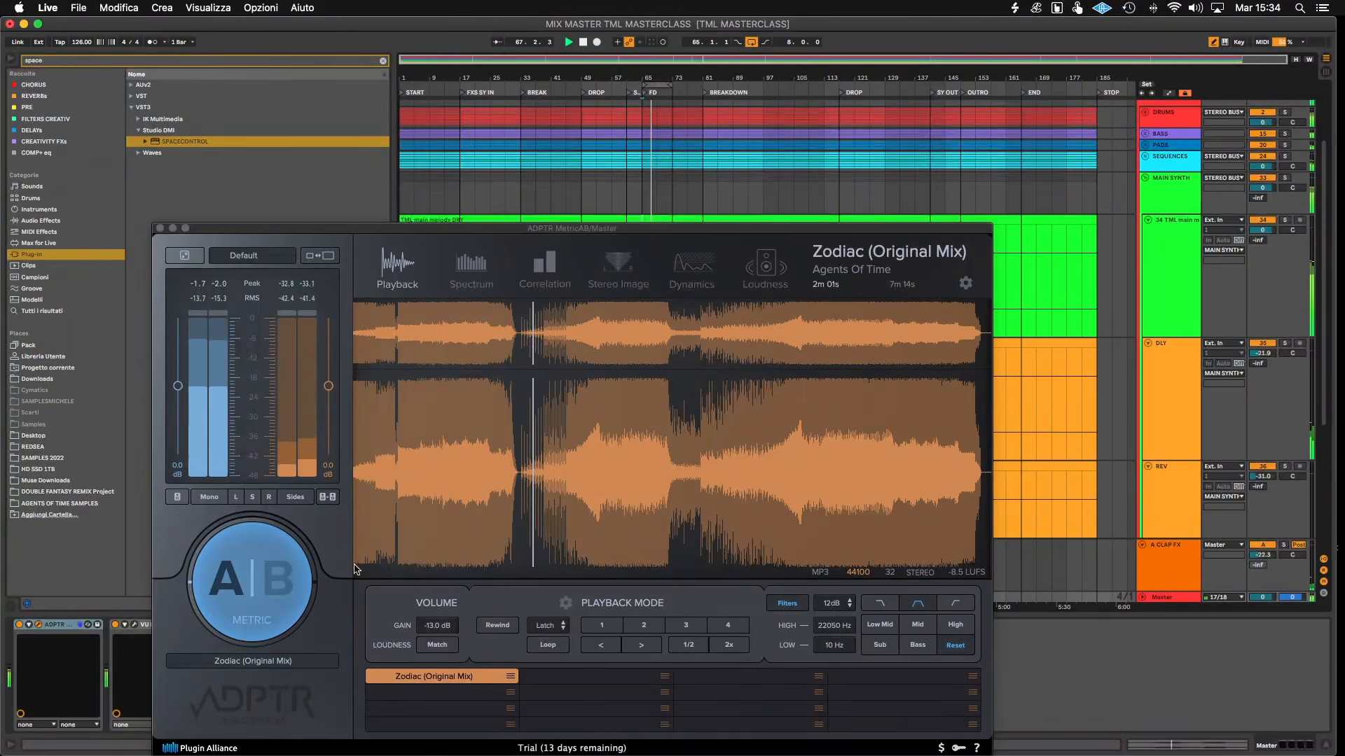
# - Compare the mix against the Zodiac (Original Mix) reference from about 3m15s by switching between A and B
pyautogui.click(615, 433)
pyautogui.click(641, 437)
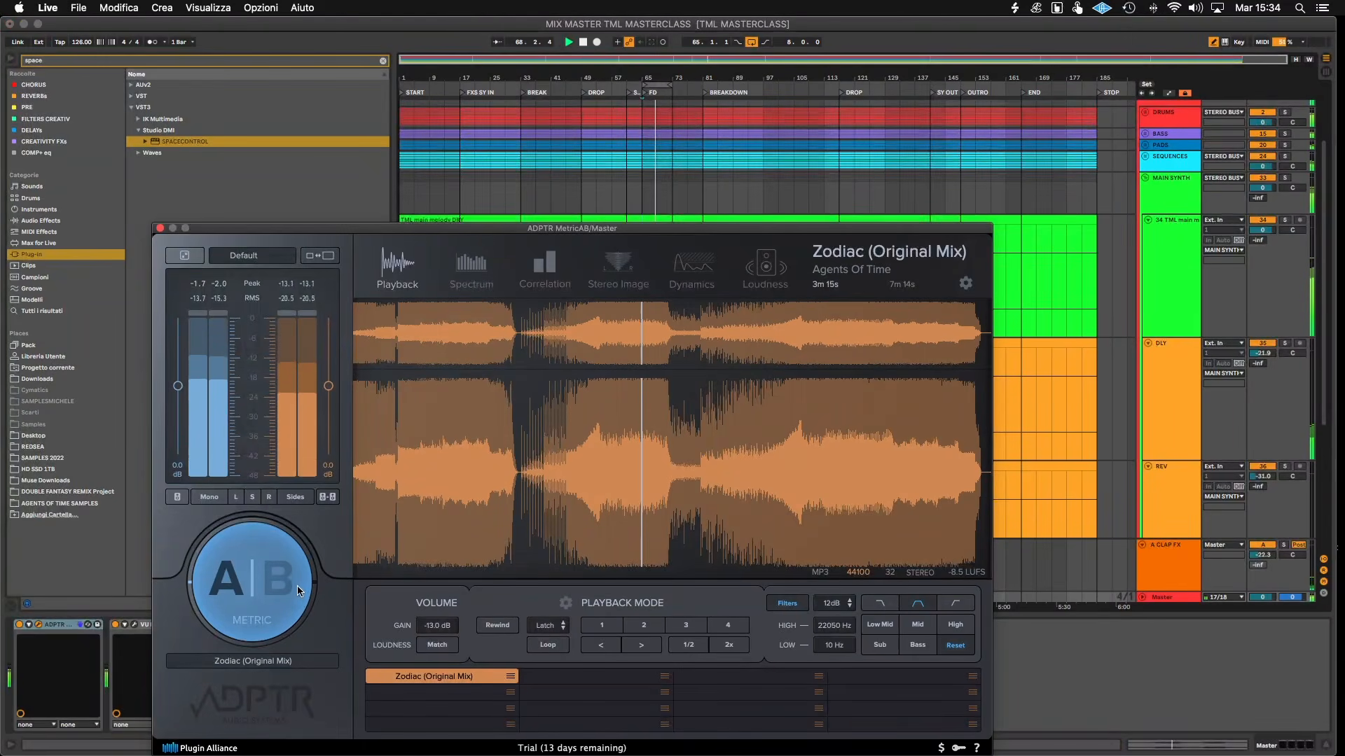
pyautogui.click(275, 584)
pyautogui.click(275, 585)
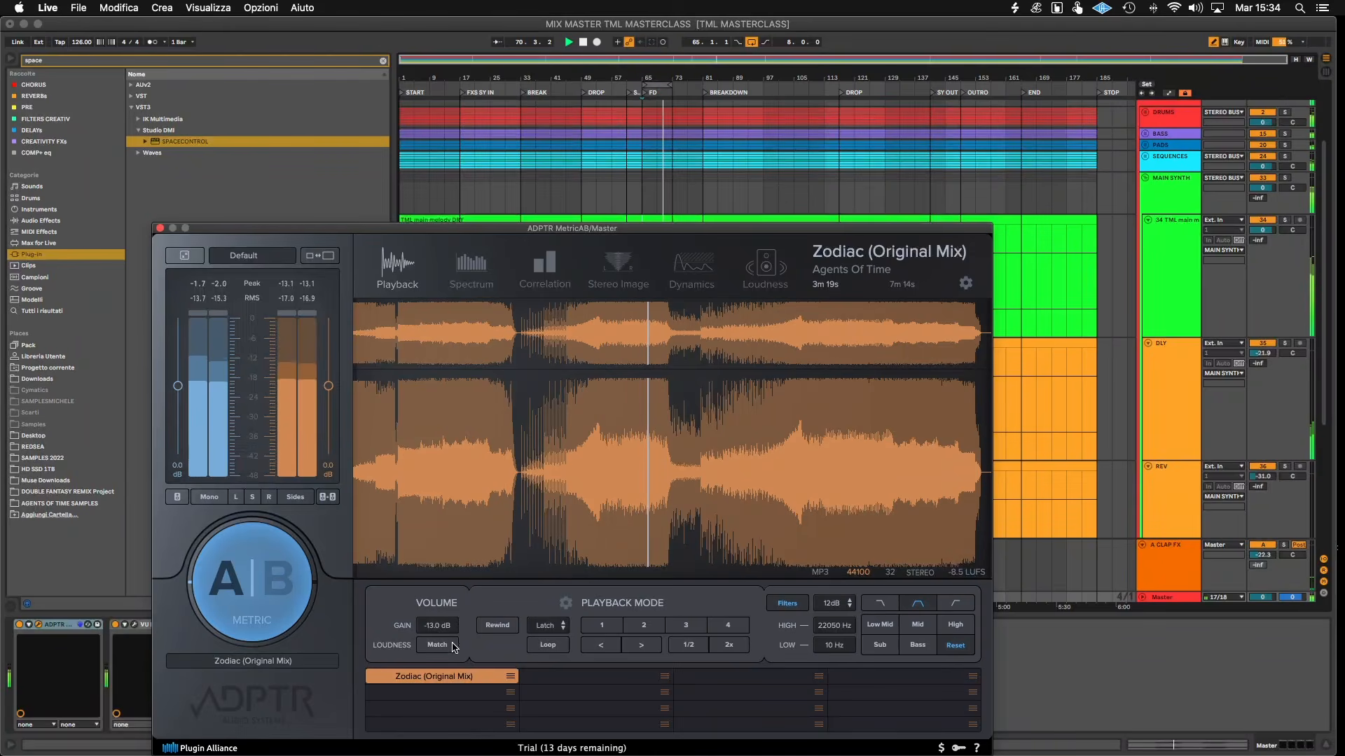
pyautogui.click(248, 592)
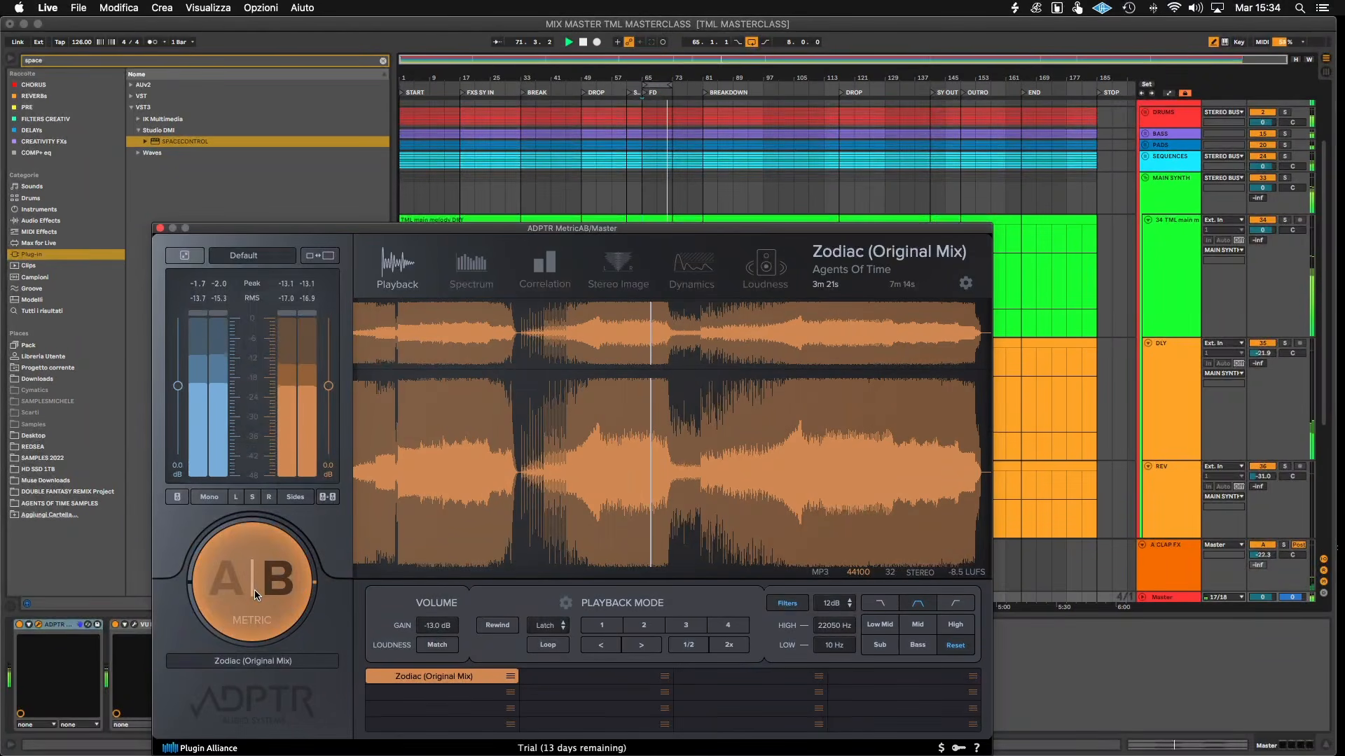
pyautogui.click(255, 589)
# - Lower the MAIN SYNTH group volume to -1.1 dB, cue the reference at 3m15s, and close MetricAB
pyautogui.moveTo(1263, 188); pyautogui.dragTo(1263, 191)
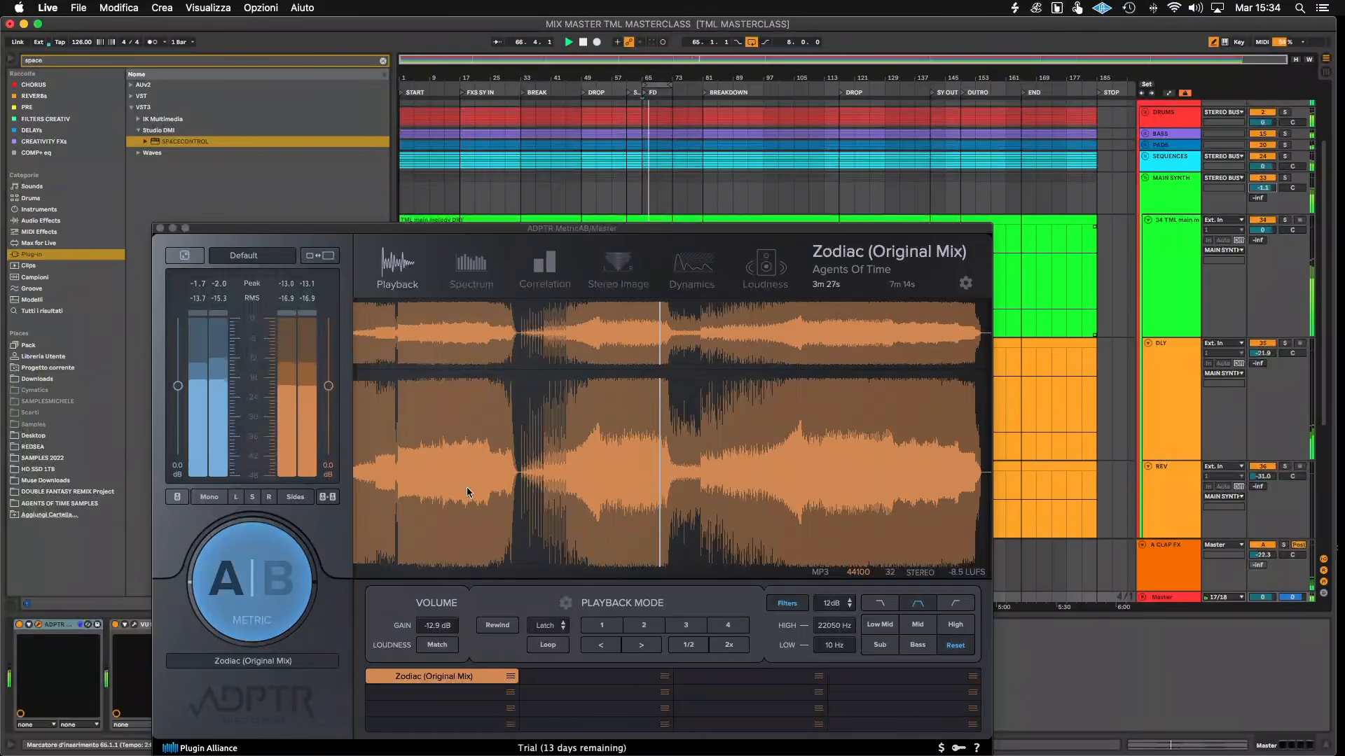
pyautogui.click(637, 442)
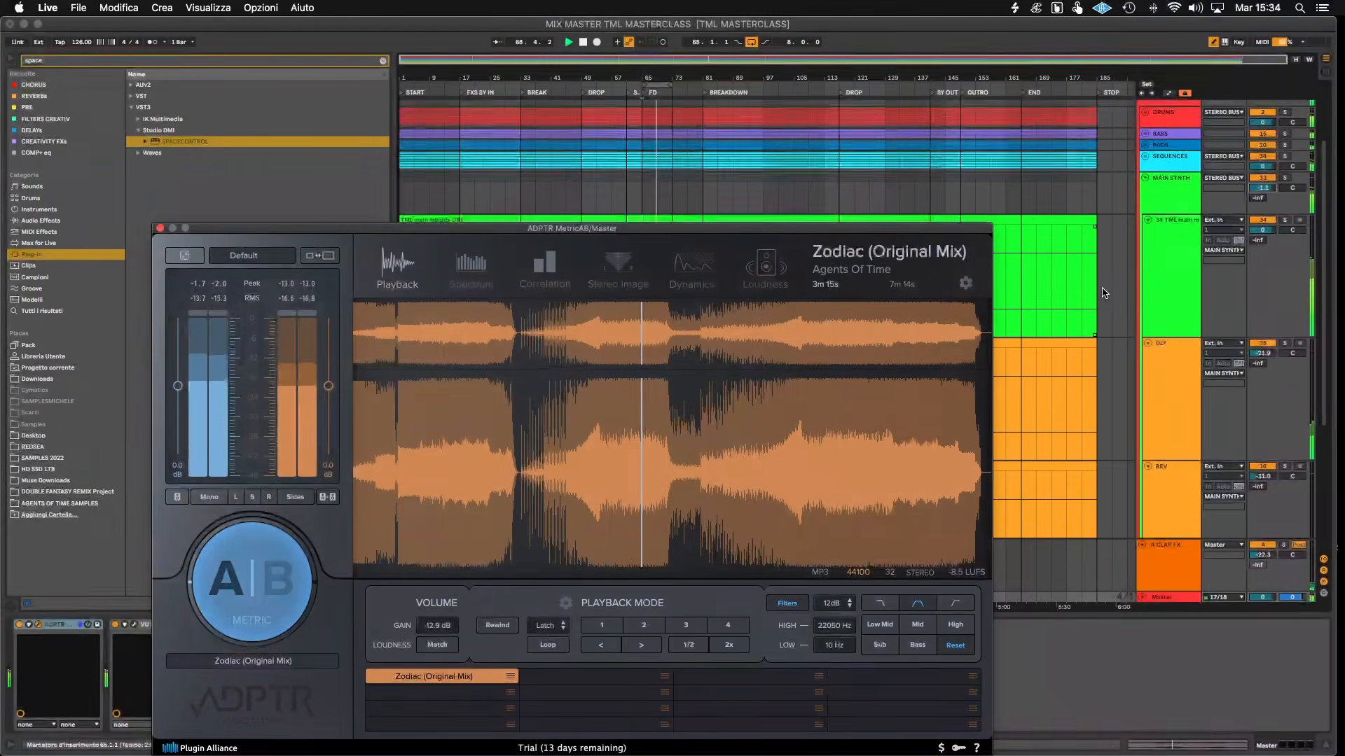
pyautogui.click(161, 229)
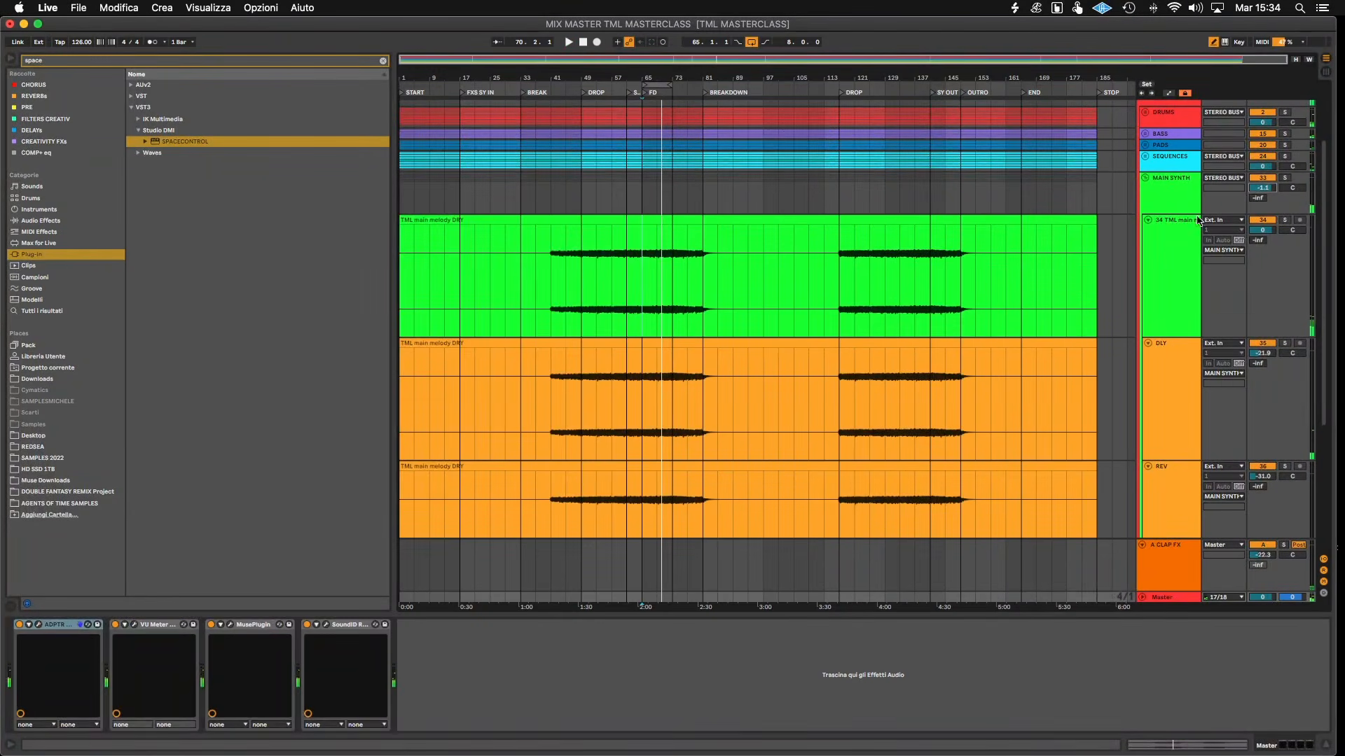
# - Search the plug-ins for "satur" and expand the AUv2 results to find FabFilter Saturn 2
pyautogui.click(1168, 183)
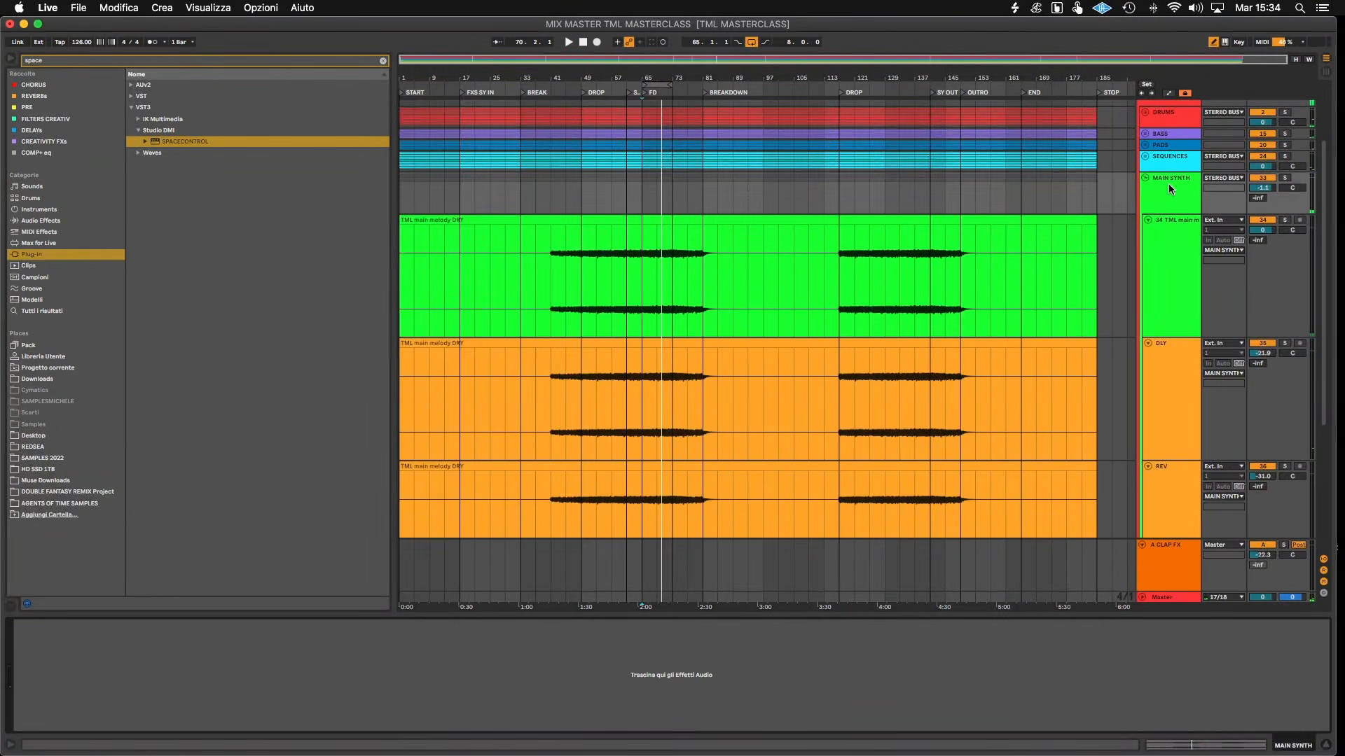
pyautogui.click(381, 61)
pyautogui.write('ssl')
pyautogui.press('BackSpace')
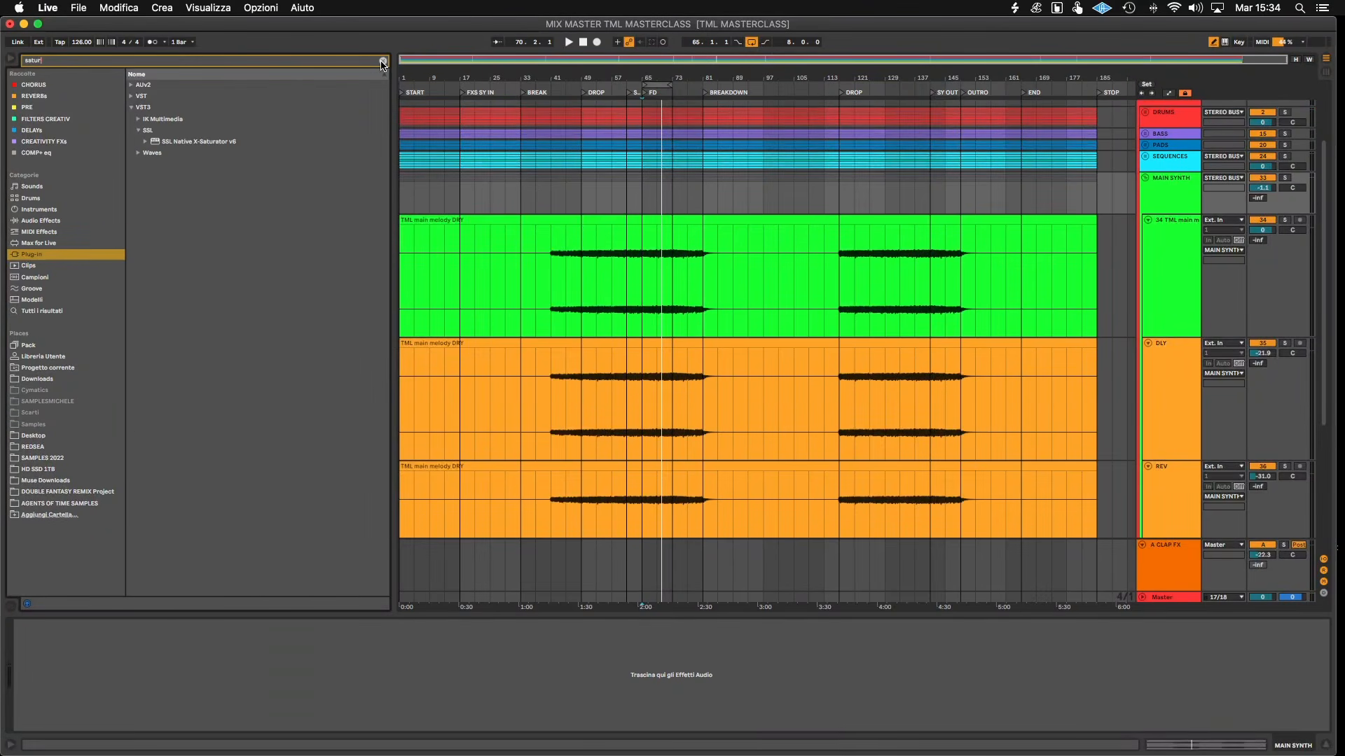
pyautogui.click(130, 85)
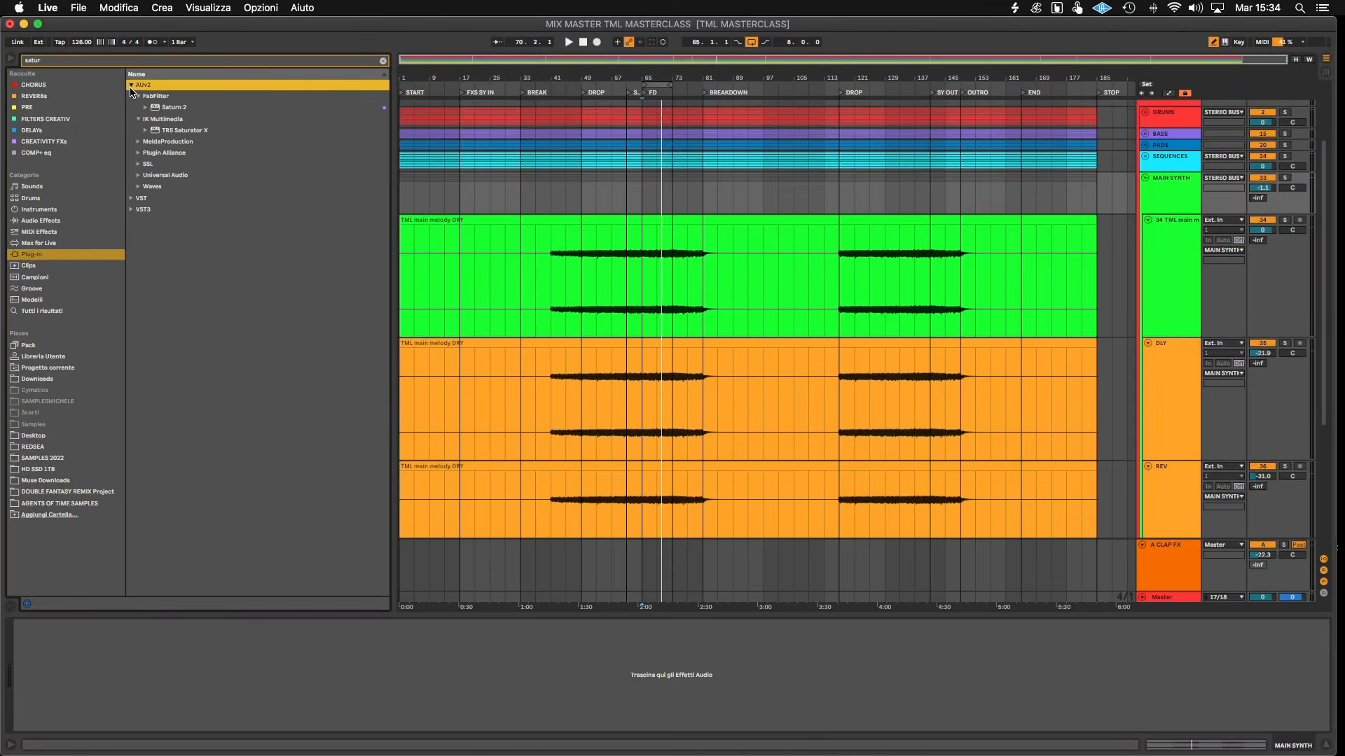
pyautogui.moveTo(159, 107); pyautogui.dragTo(713, 274)
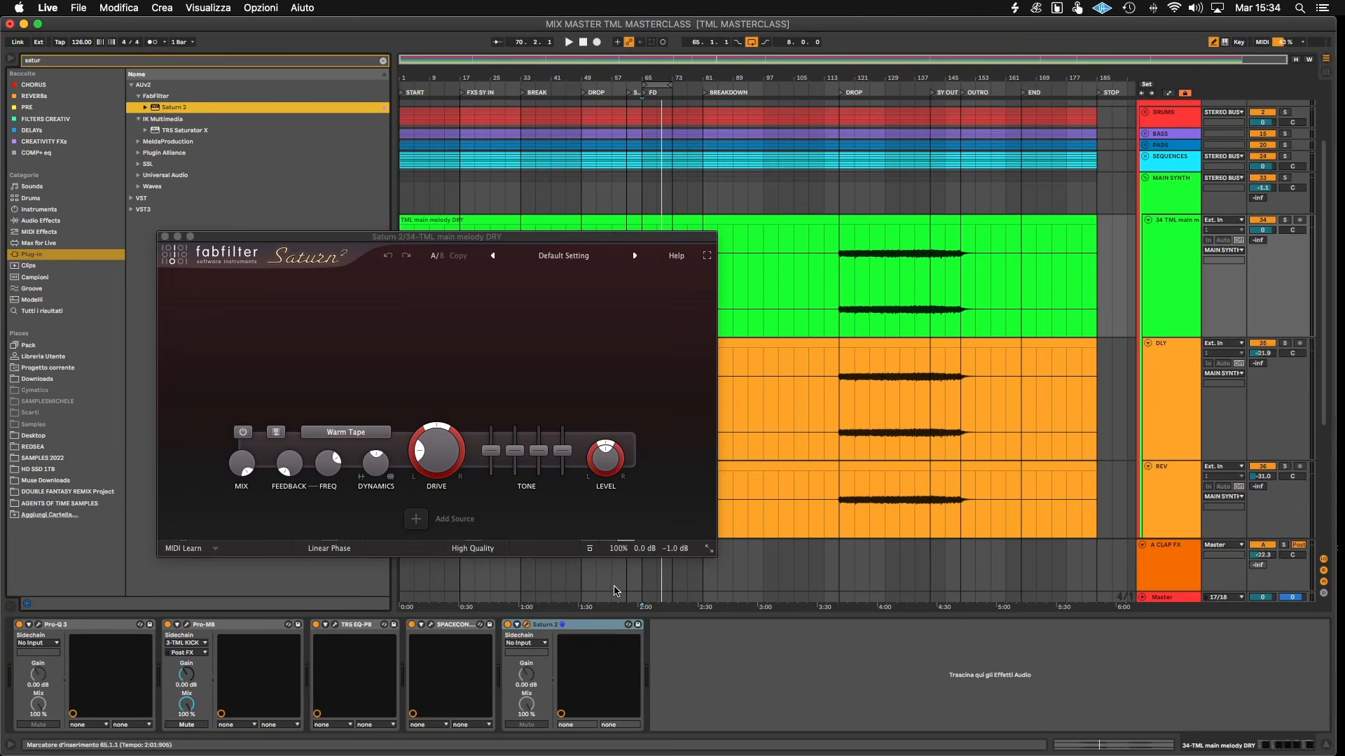
pyautogui.click(600, 628)
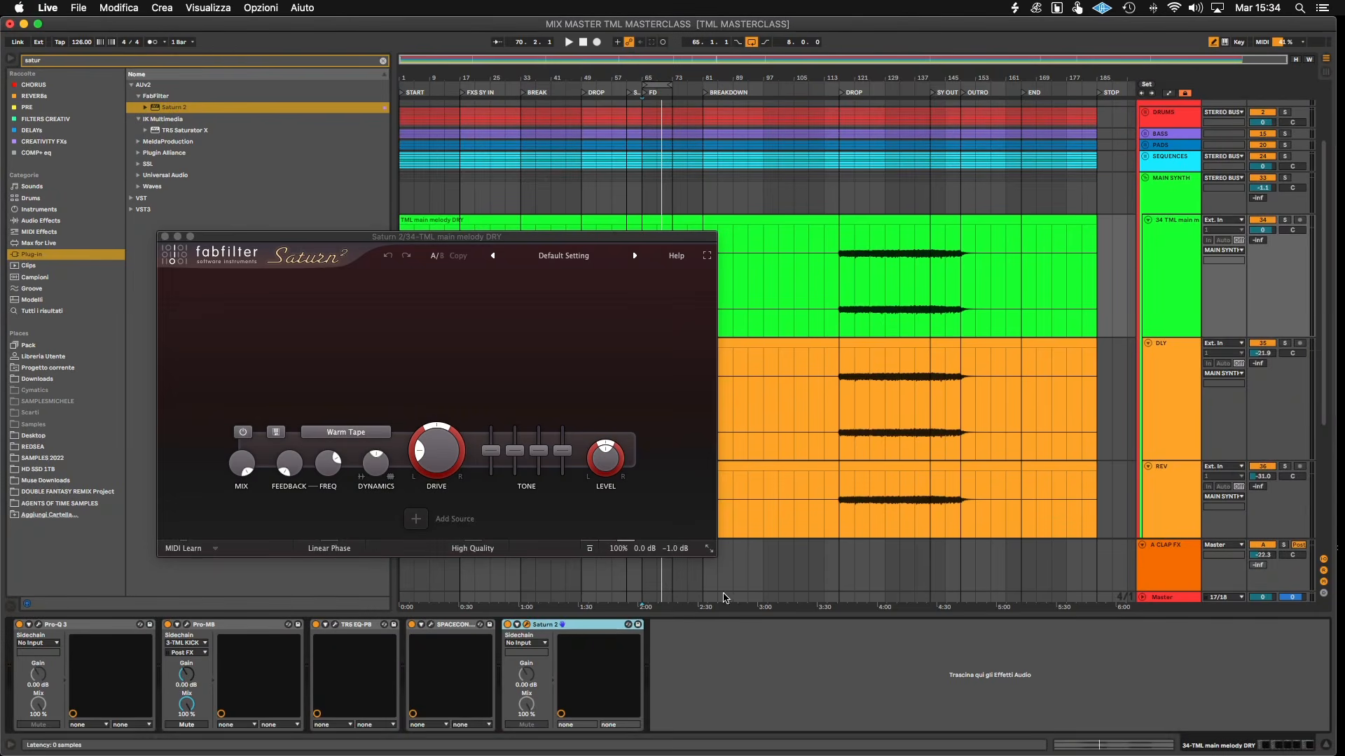
pyautogui.press('Delete')
# - Add FabFilter Saturn 2 to the MAIN SYNTH group
pyautogui.click(1171, 204)
pyautogui.moveTo(177, 98); pyautogui.dragTo(636, 205)
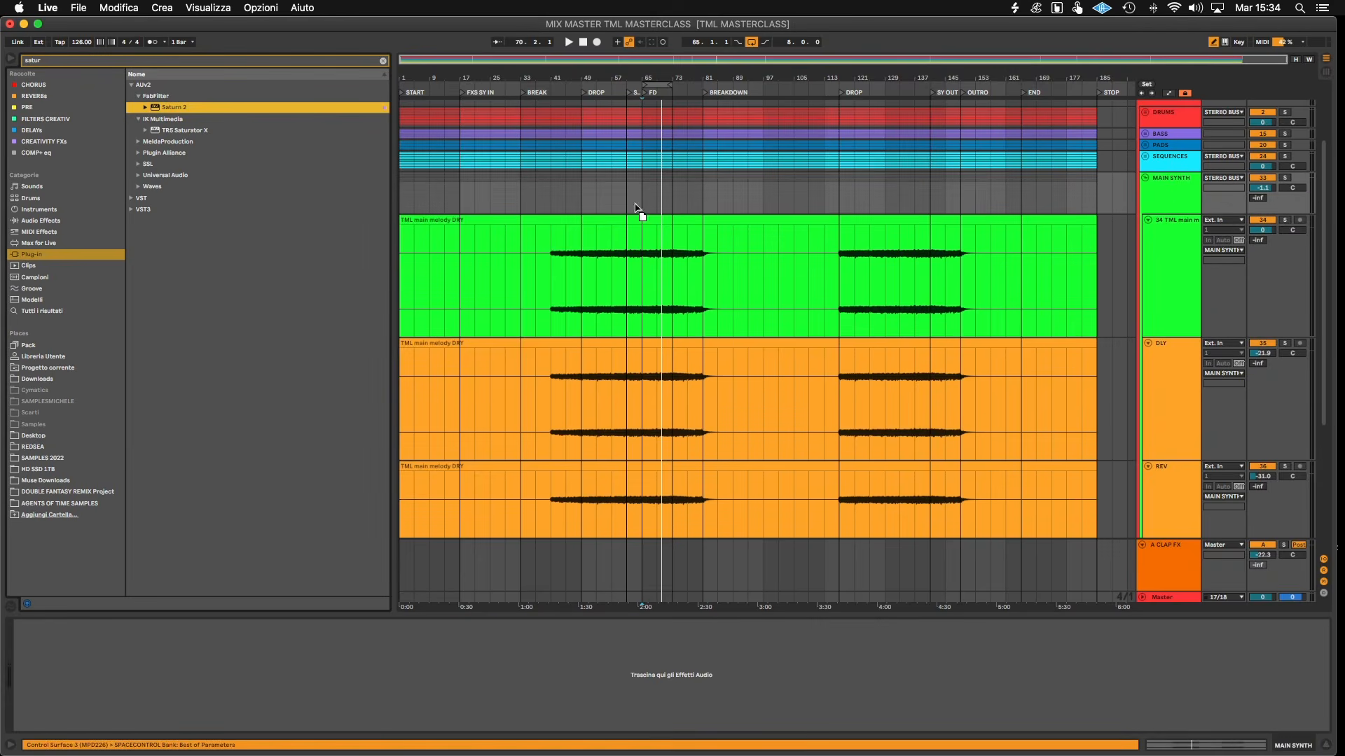
pyautogui.moveTo(1171, 199); pyautogui.dragTo(1163, 185)
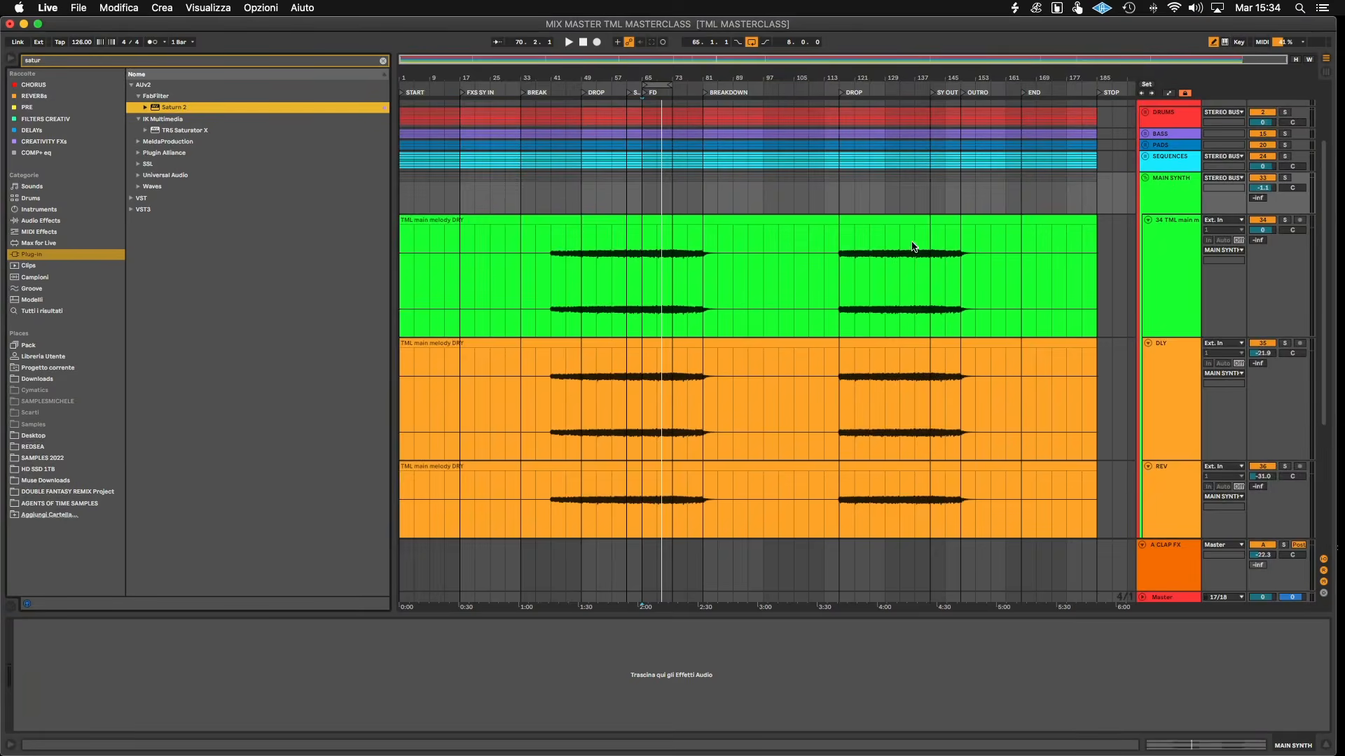
# - During playback, split Saturn 2 into two bands, set the upper band to Clean Tape with 62.30% drive, and raise the crossover frequency slightly
pyautogui.press('space')
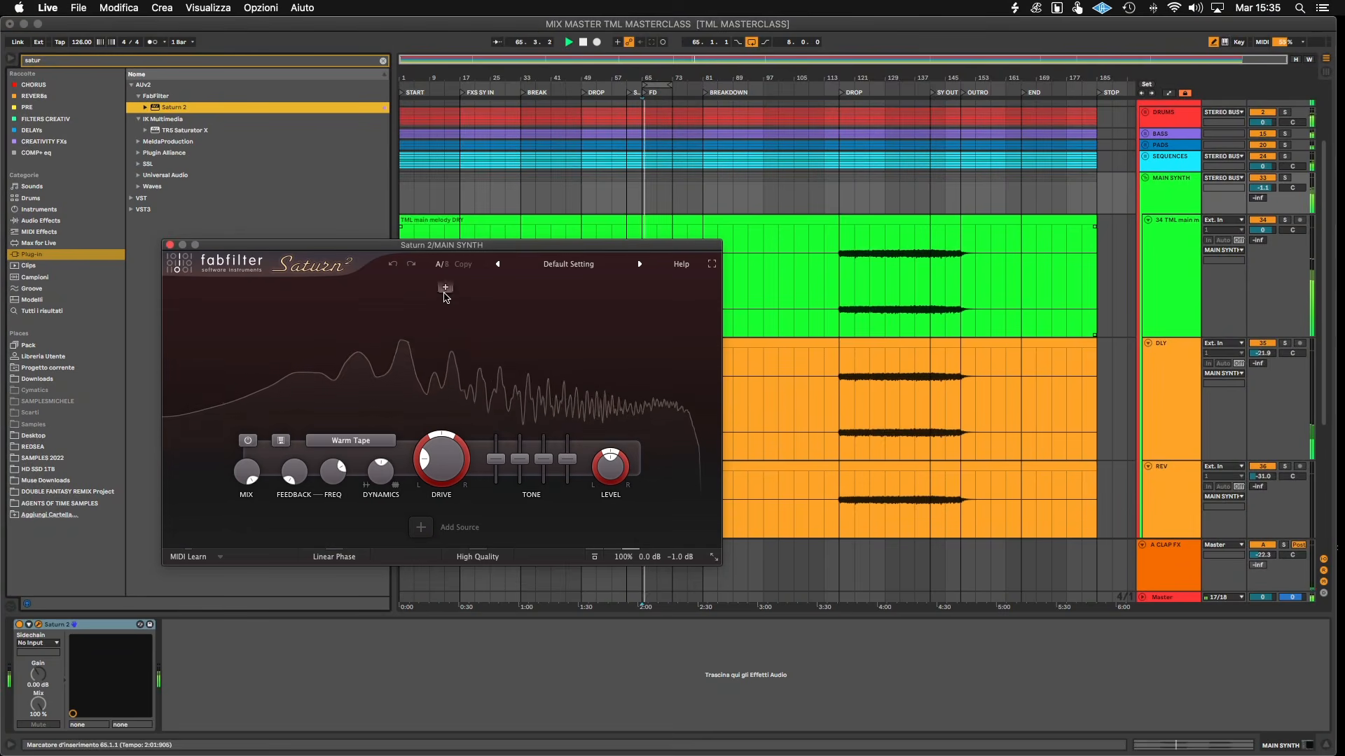
pyautogui.click(445, 287)
pyautogui.click(421, 441)
pyautogui.moveTo(453, 474)
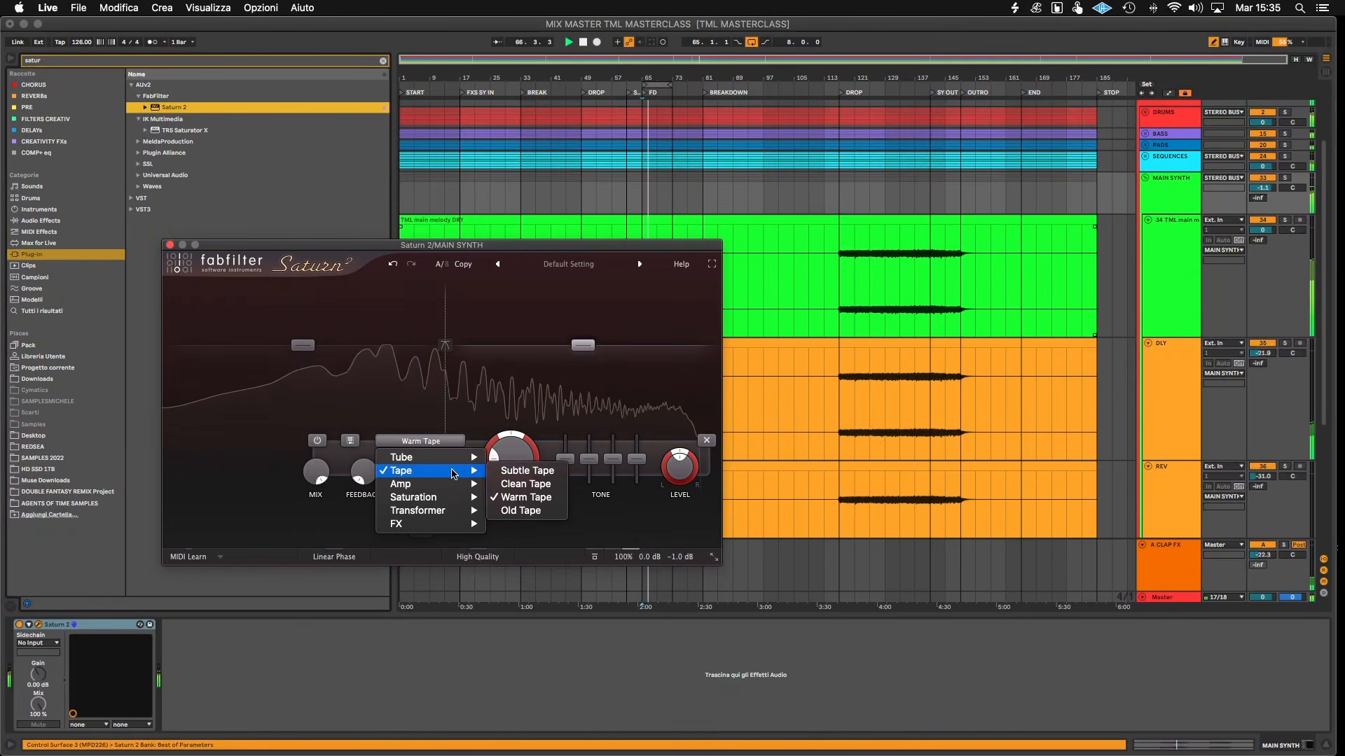
pyautogui.click(525, 484)
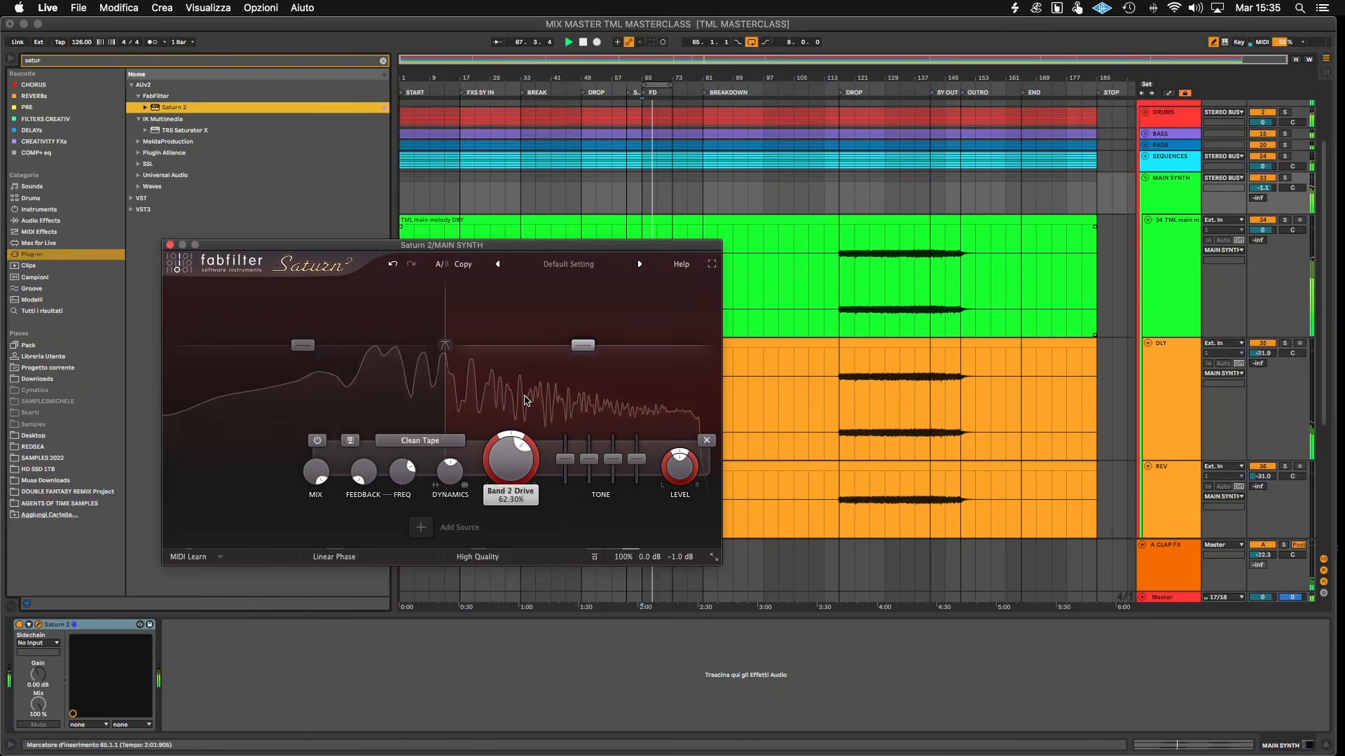
pyautogui.moveTo(452, 401)
pyautogui.mouseDown()
pyautogui.moveTo(666, 406)
pyautogui.moveTo(344, 406)
pyautogui.moveTo(458, 404)
pyautogui.mouseUp()
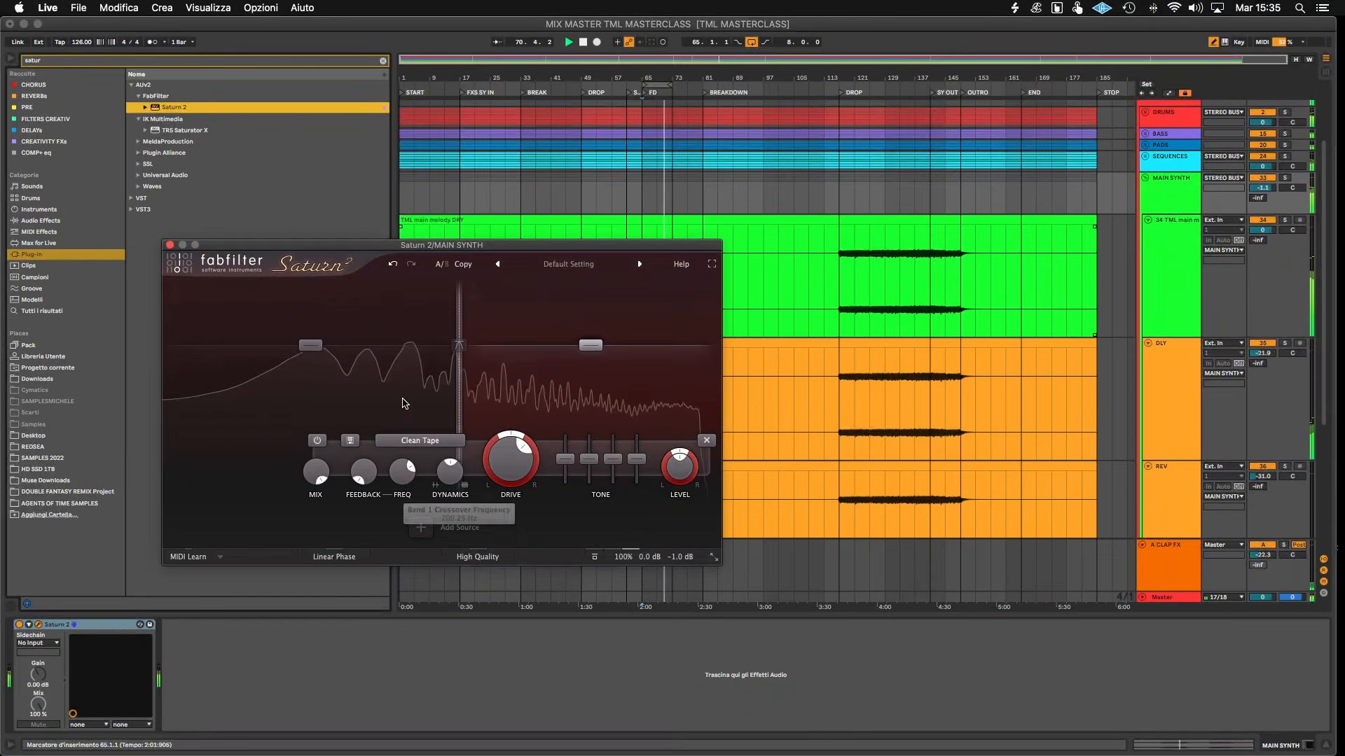
# - Set the saturation style of Saturn 2's lower band to Clean Tape
pyautogui.click(287, 442)
pyautogui.click(336, 456)
pyautogui.click(309, 442)
pyautogui.moveTo(329, 472)
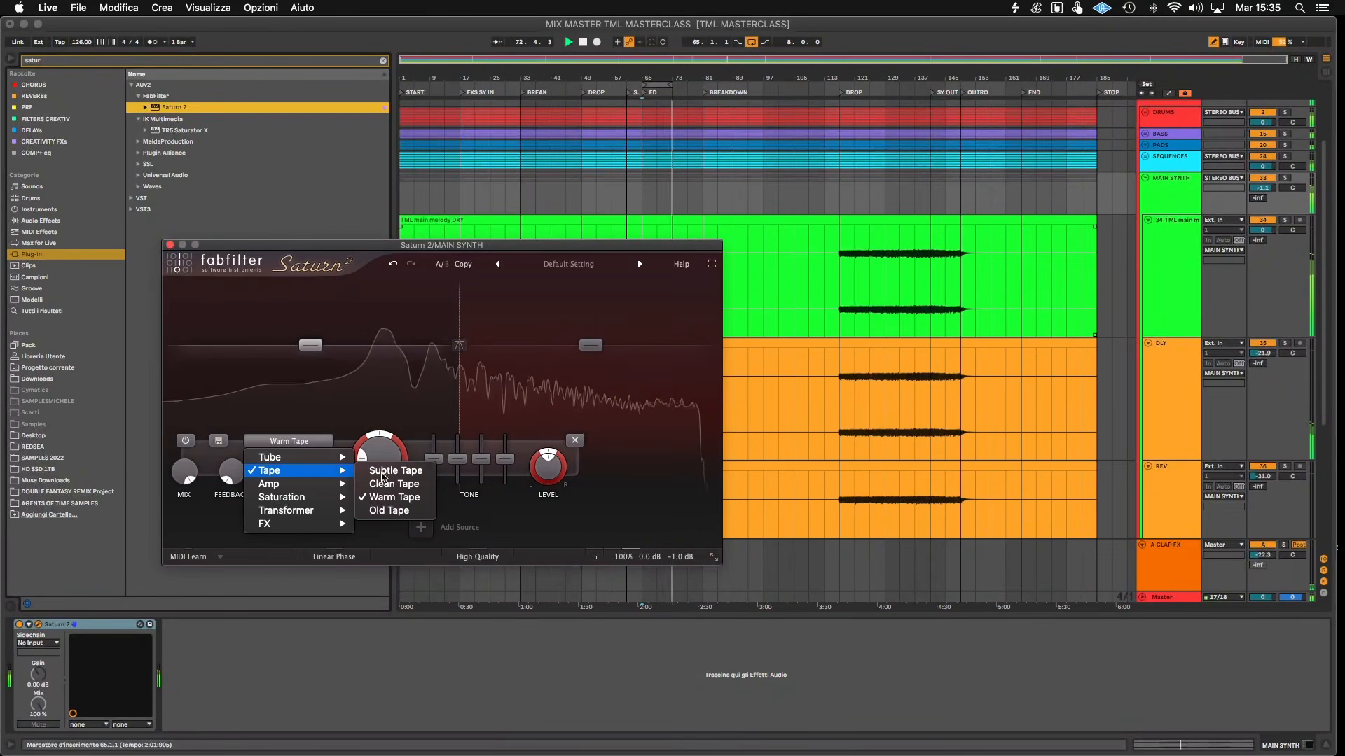
pyautogui.click(404, 484)
# - Set Saturn 2 to mid/side channel mode with 0 dB output gain, and close its window
pyautogui.moveTo(686, 517)
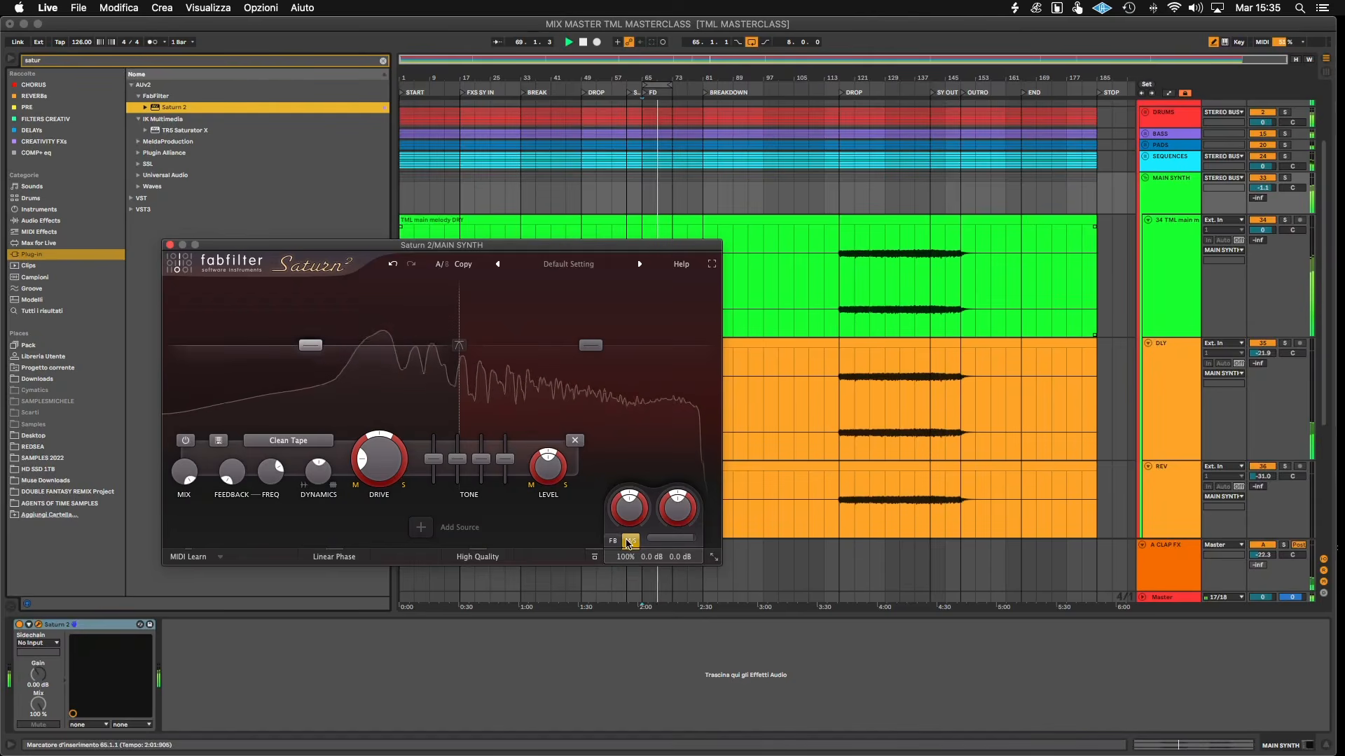
pyautogui.click(628, 541)
pyautogui.moveTo(681, 545)
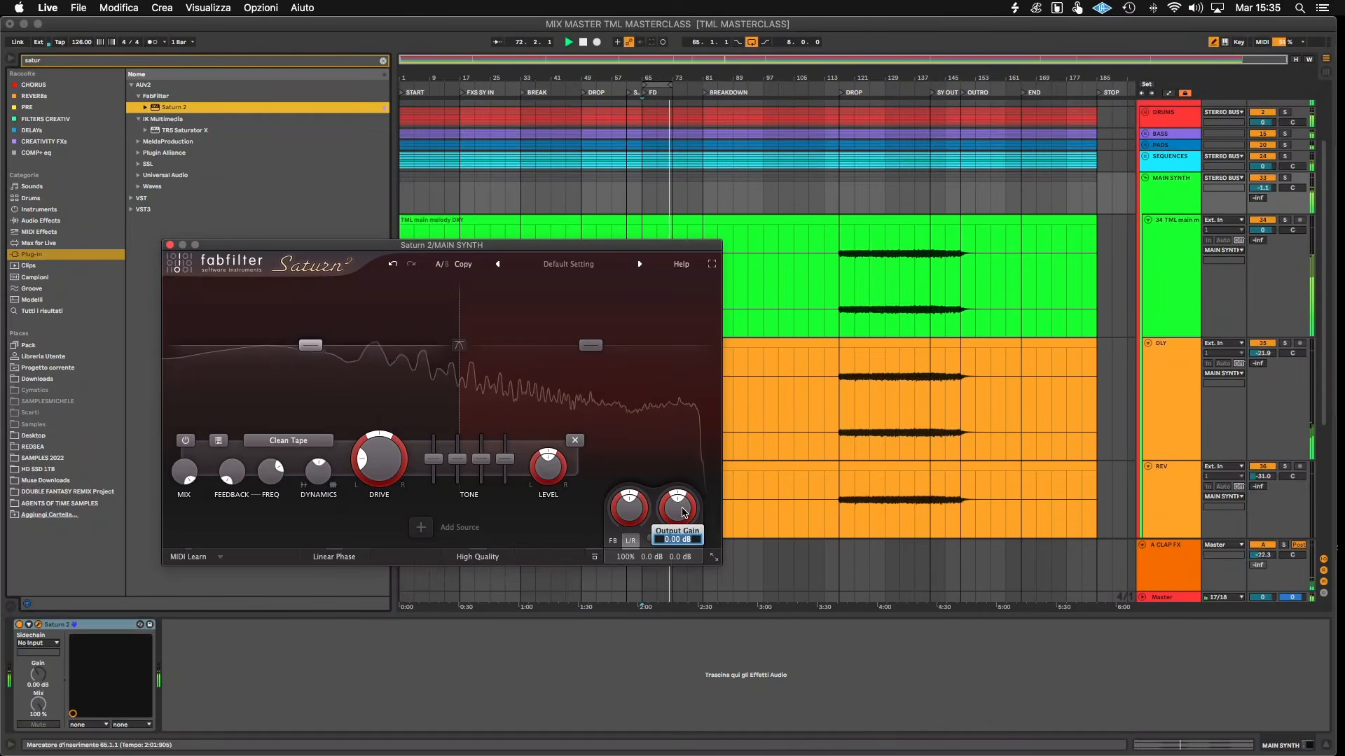
pyautogui.click(169, 245)
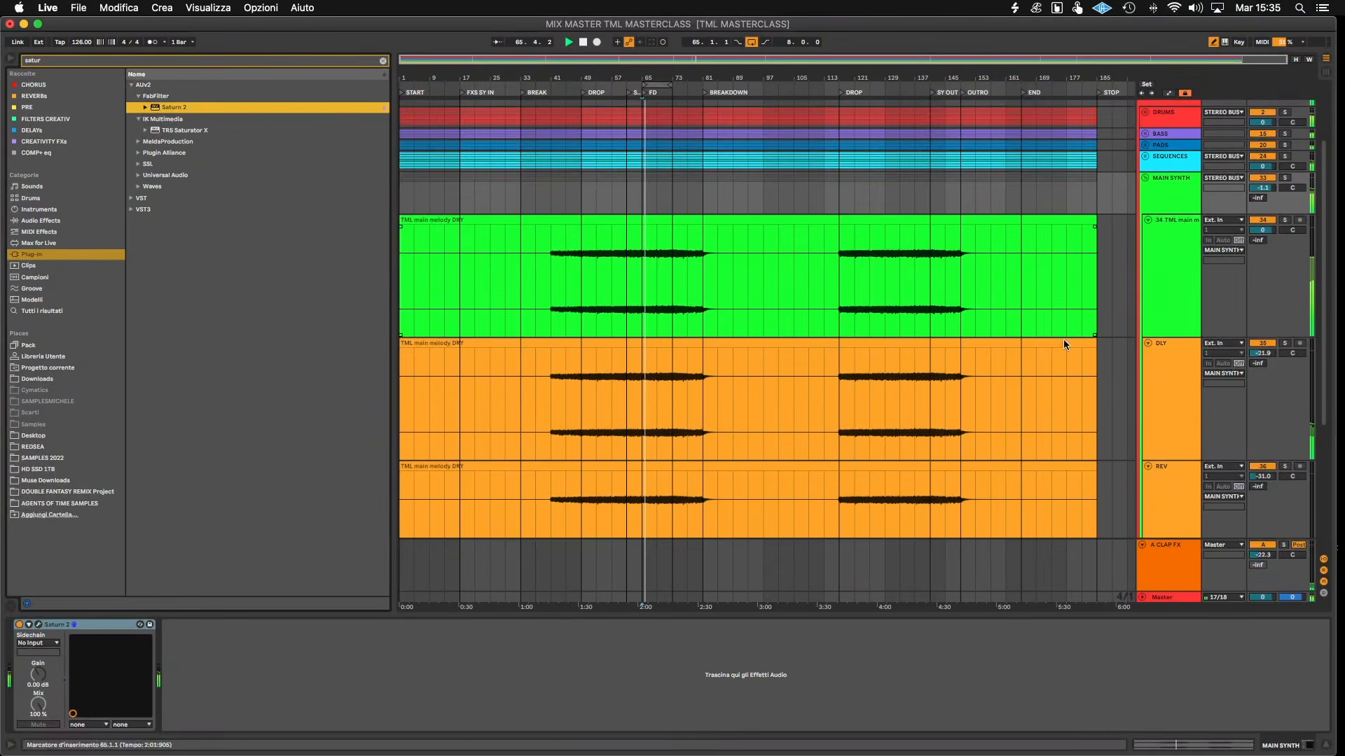
# - Open ADPTR MetricAB on the Master track, switch between the mix and the Zodiac reference during playback, and close its window
pyautogui.click(1181, 597)
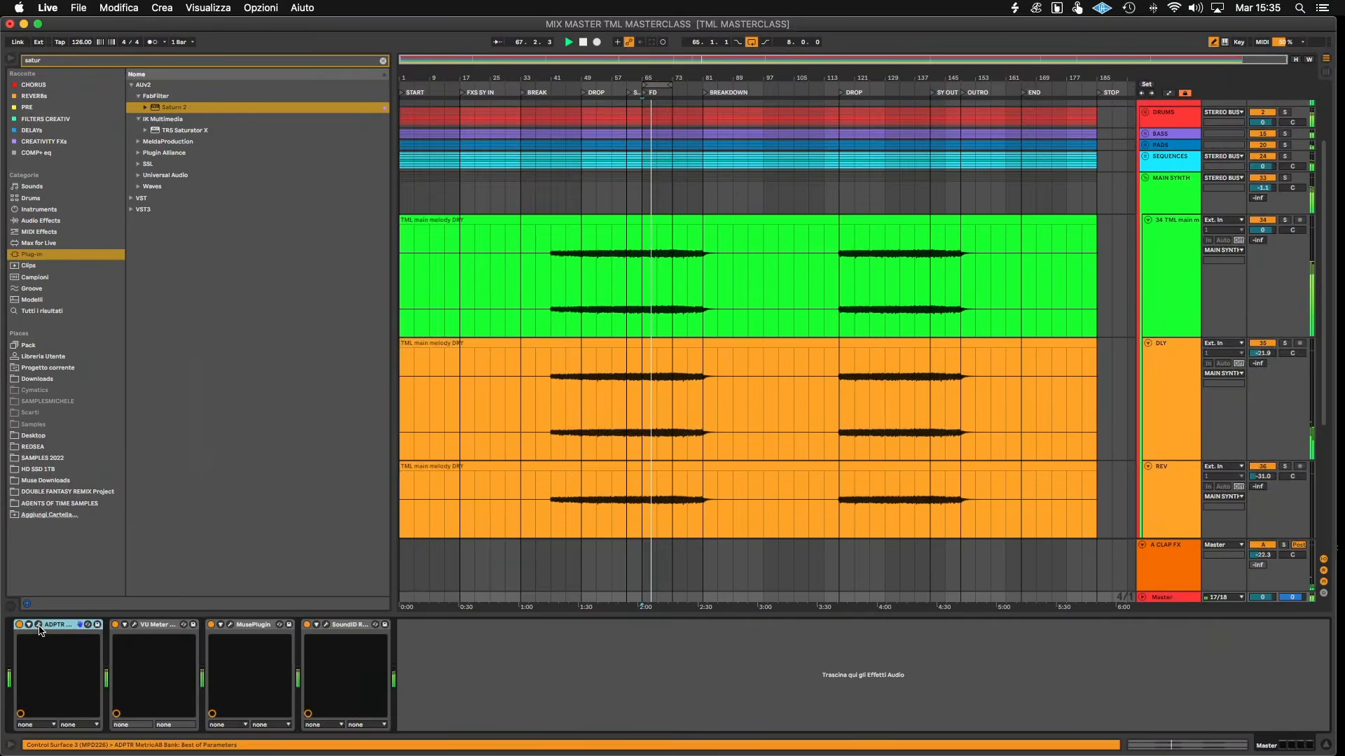
pyautogui.click(39, 625)
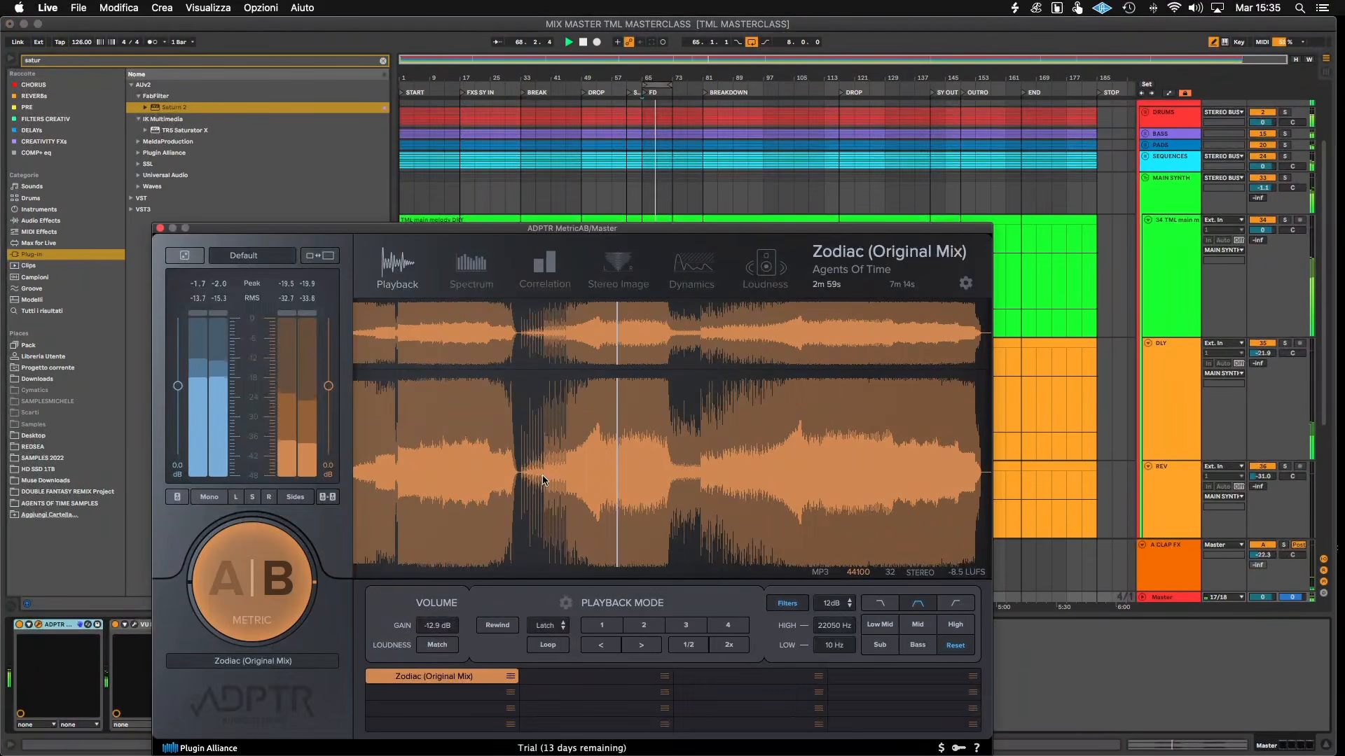
pyautogui.click(291, 591)
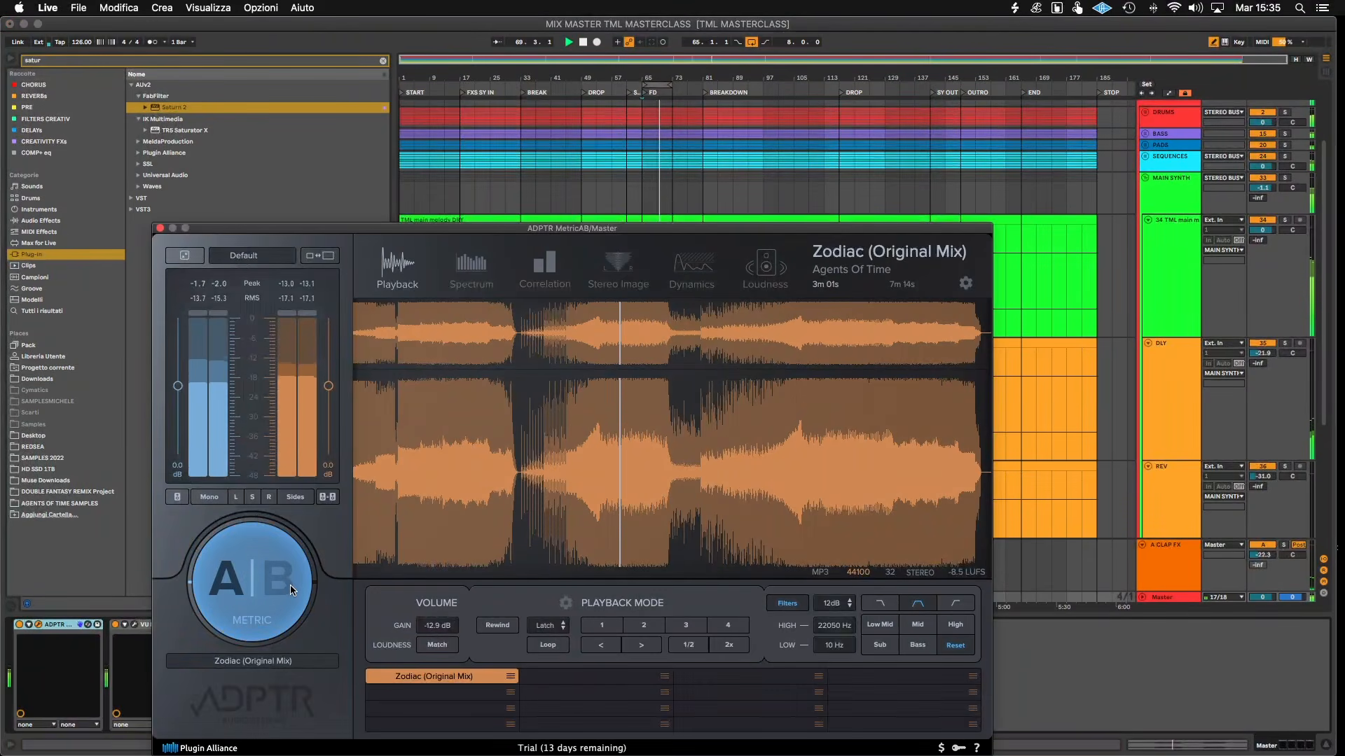
pyautogui.click(291, 590)
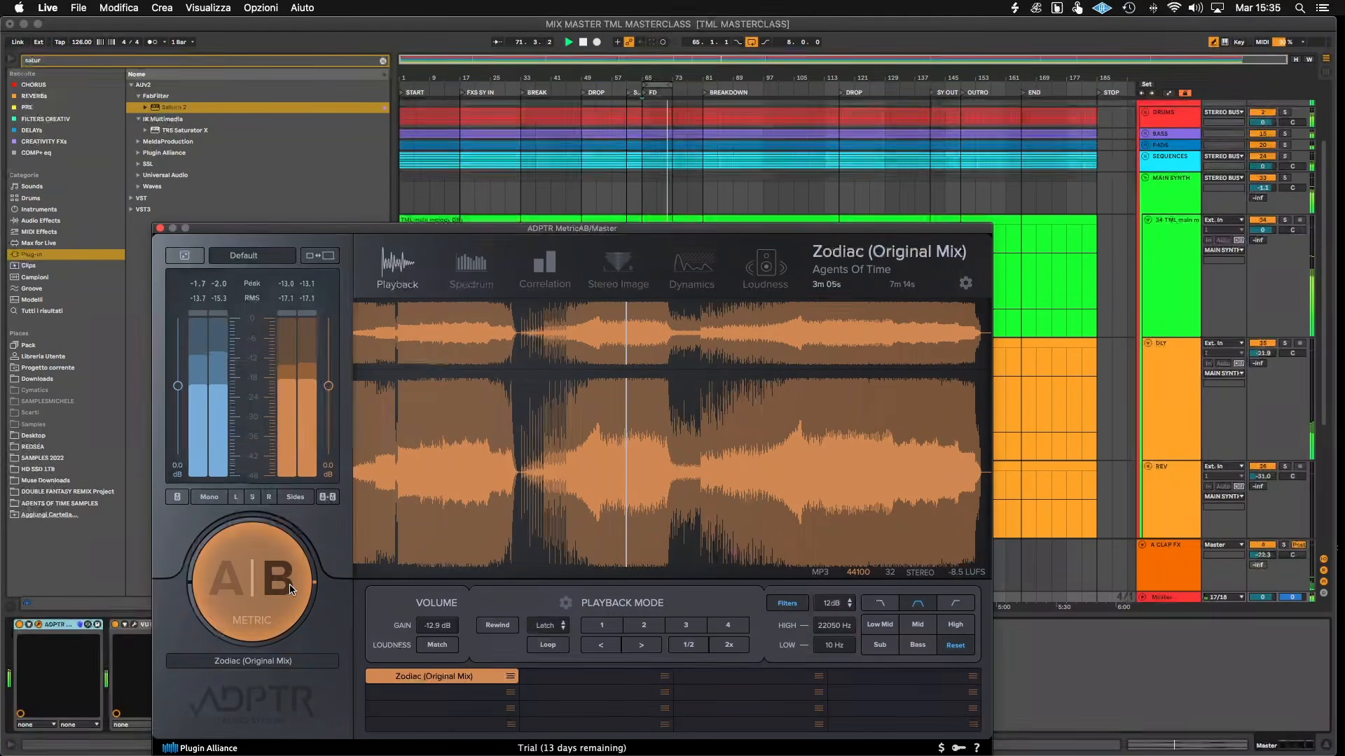
pyautogui.click(291, 590)
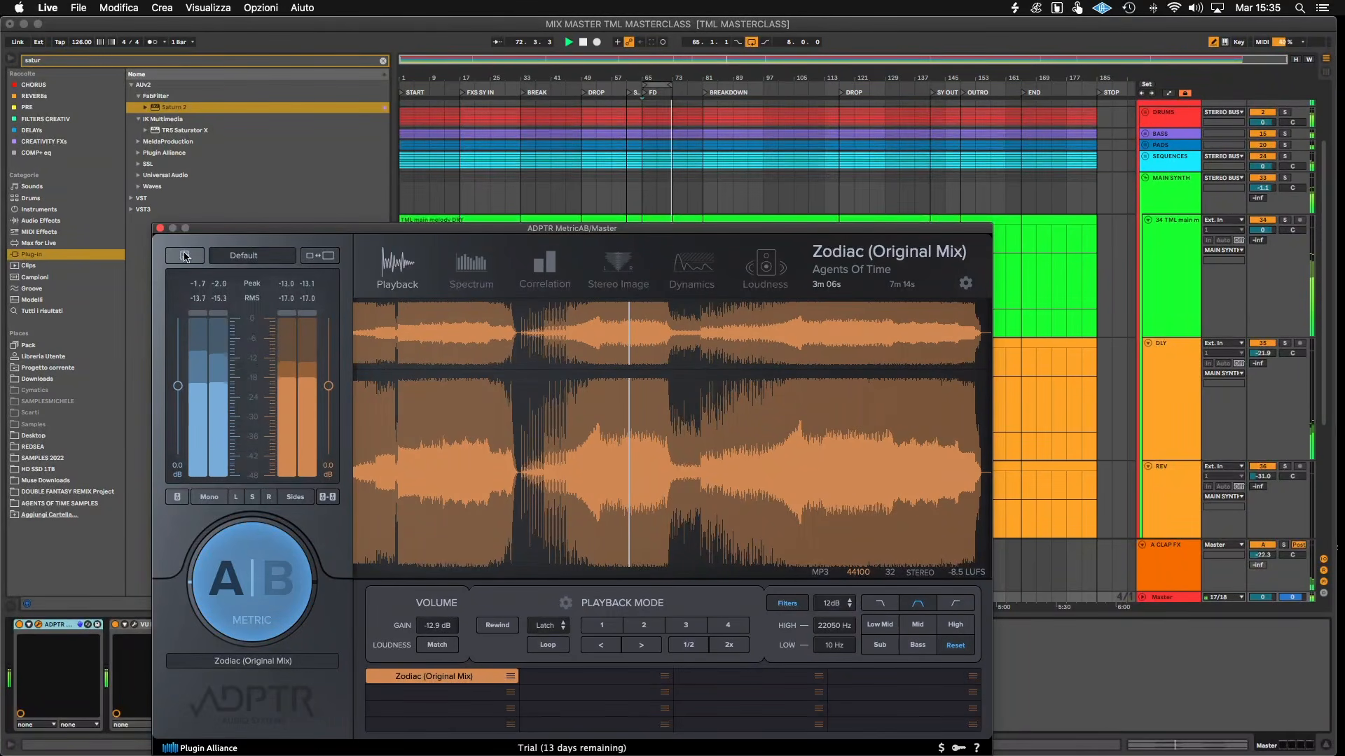
pyautogui.click(160, 228)
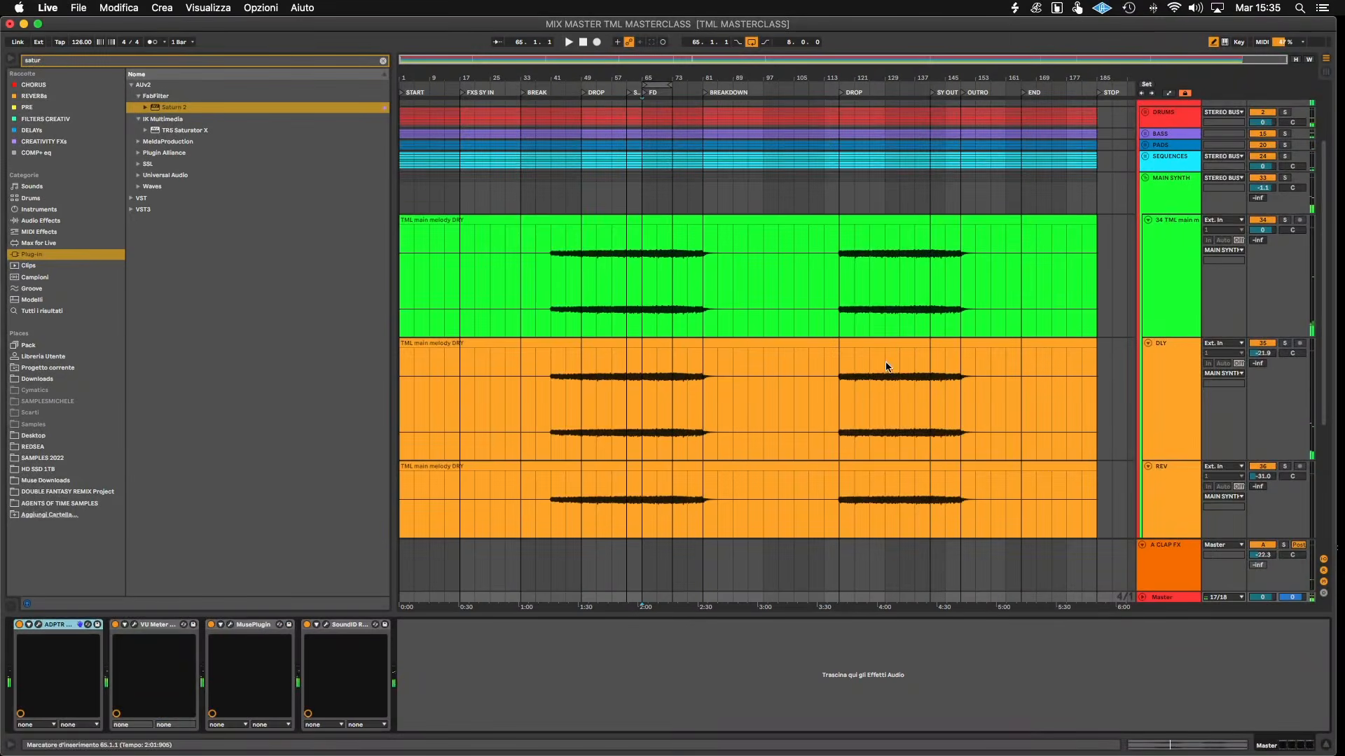
pyautogui.click(1145, 179)
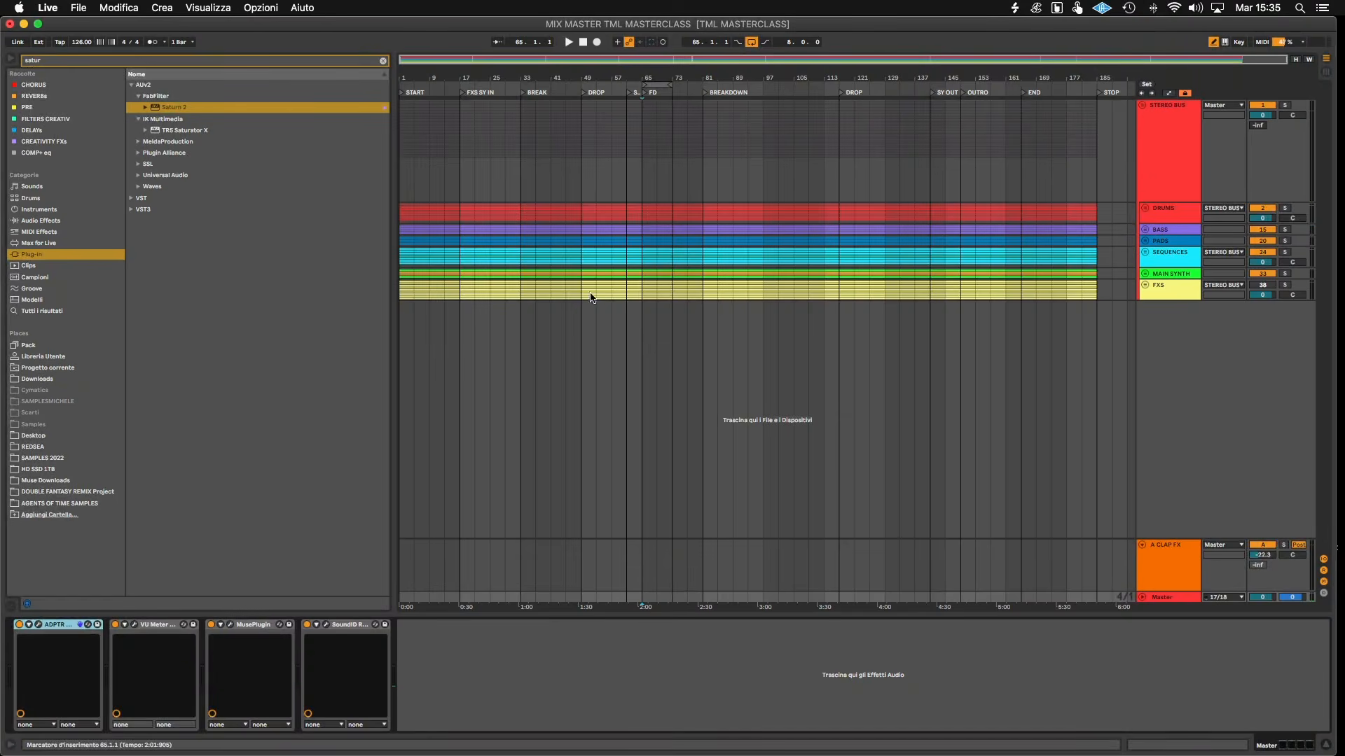
pyautogui.click(1168, 284)
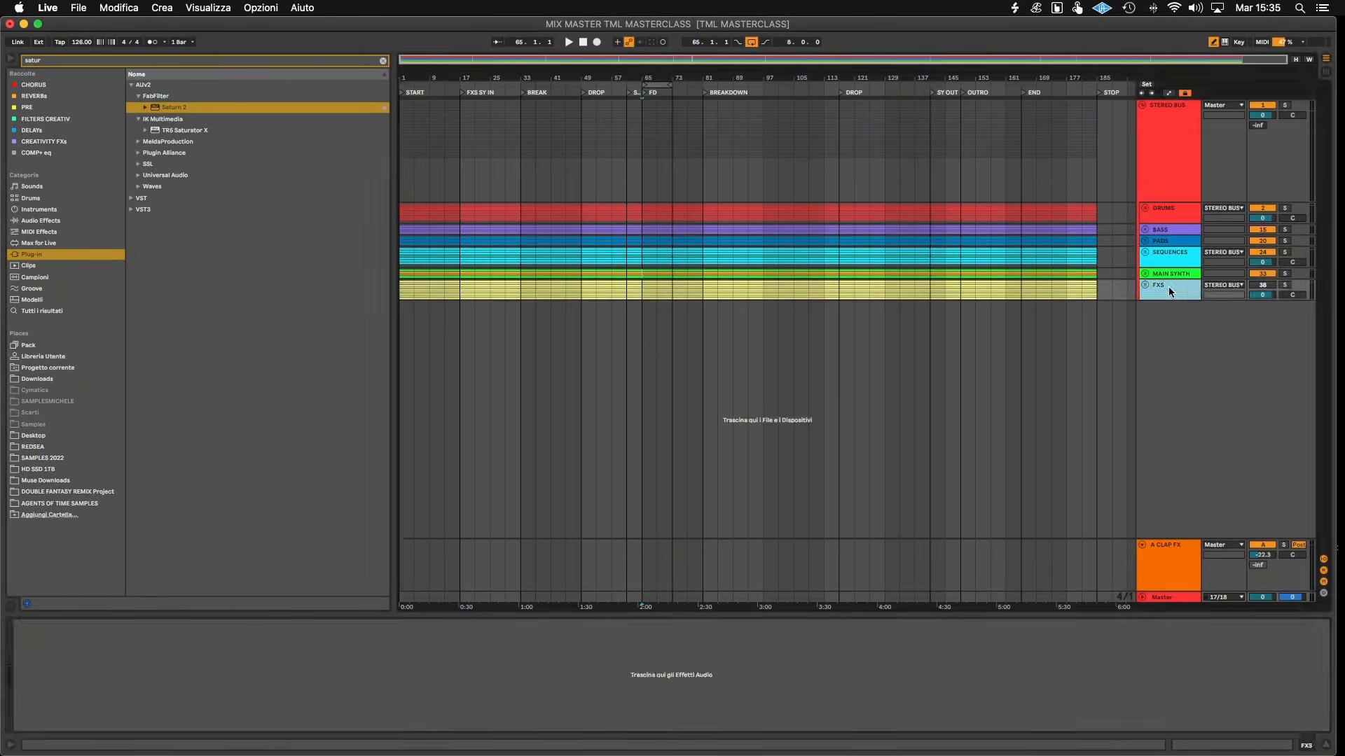
pyautogui.click(1145, 275)
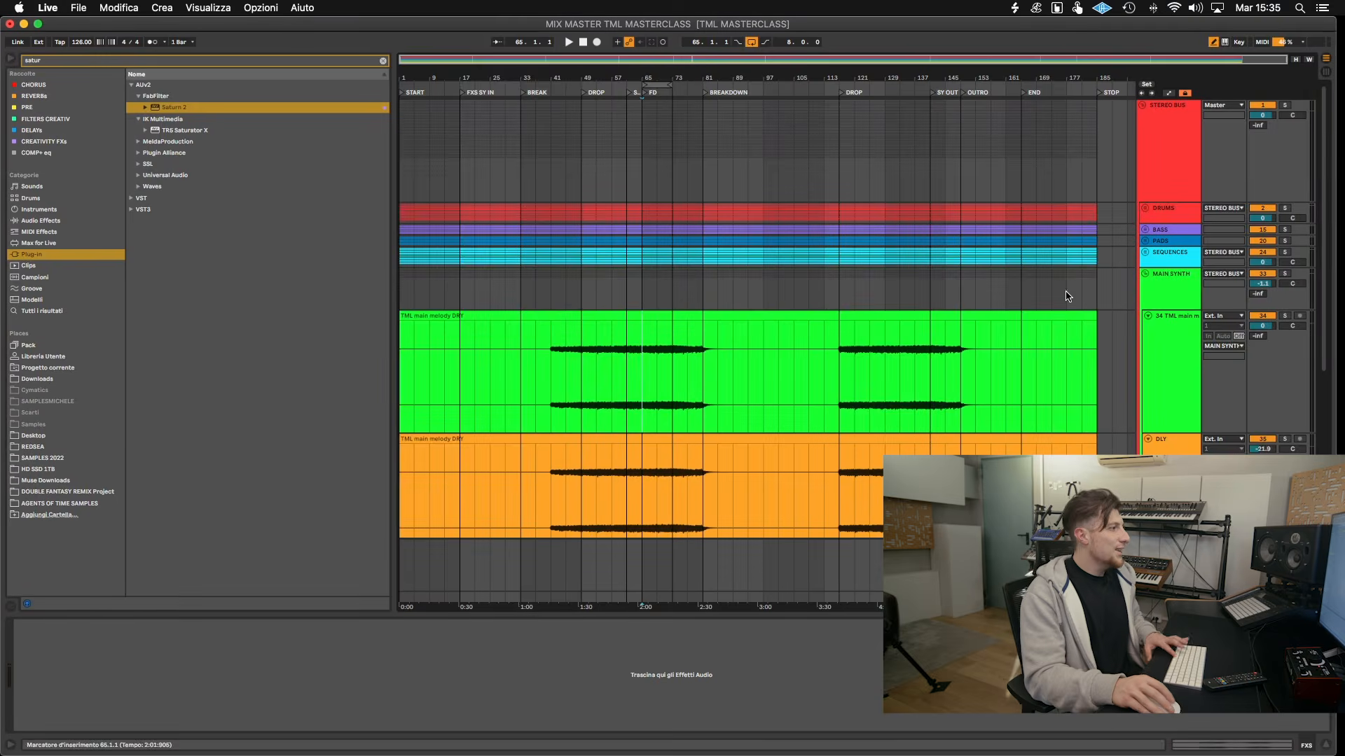
# - Play the arrangement from the break at bar 33, and move the start position to bar 41 where the main melody enters
pyautogui.click(577, 302)
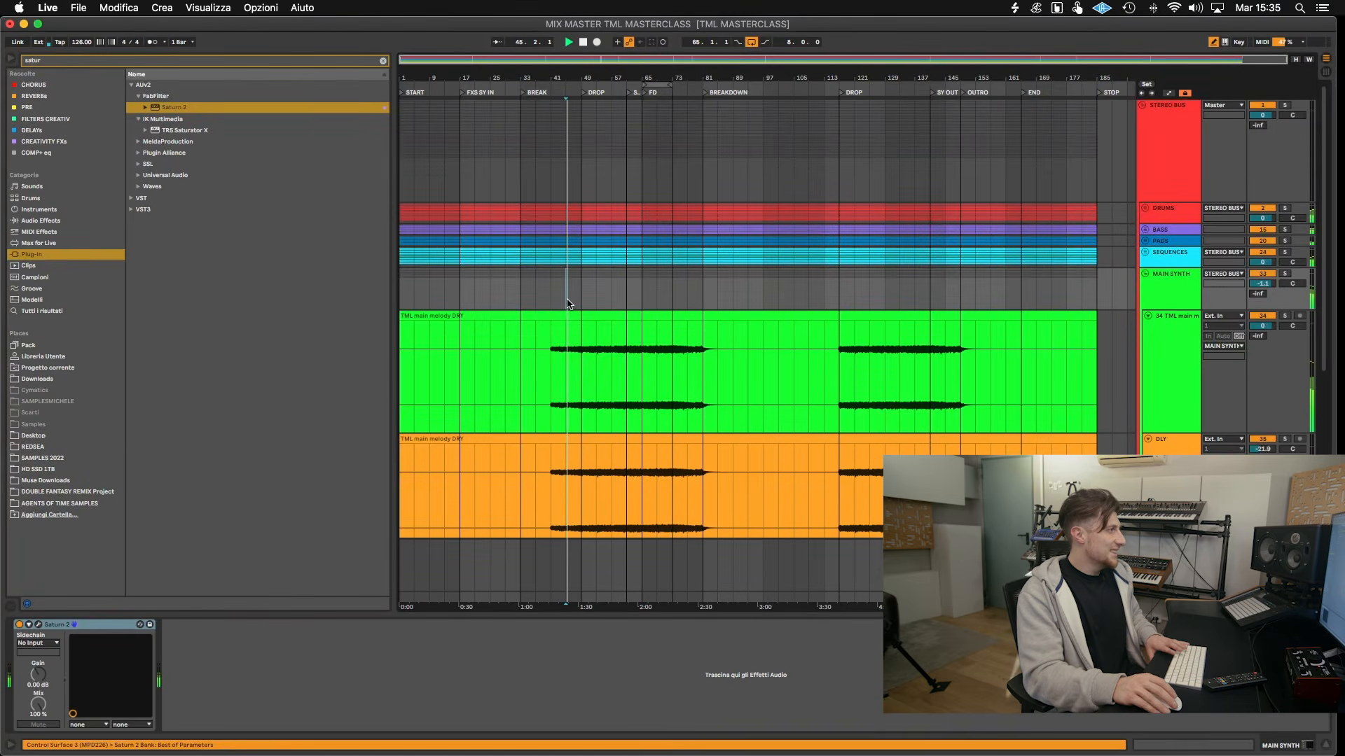
pyautogui.click(536, 298)
pyautogui.click(520, 302)
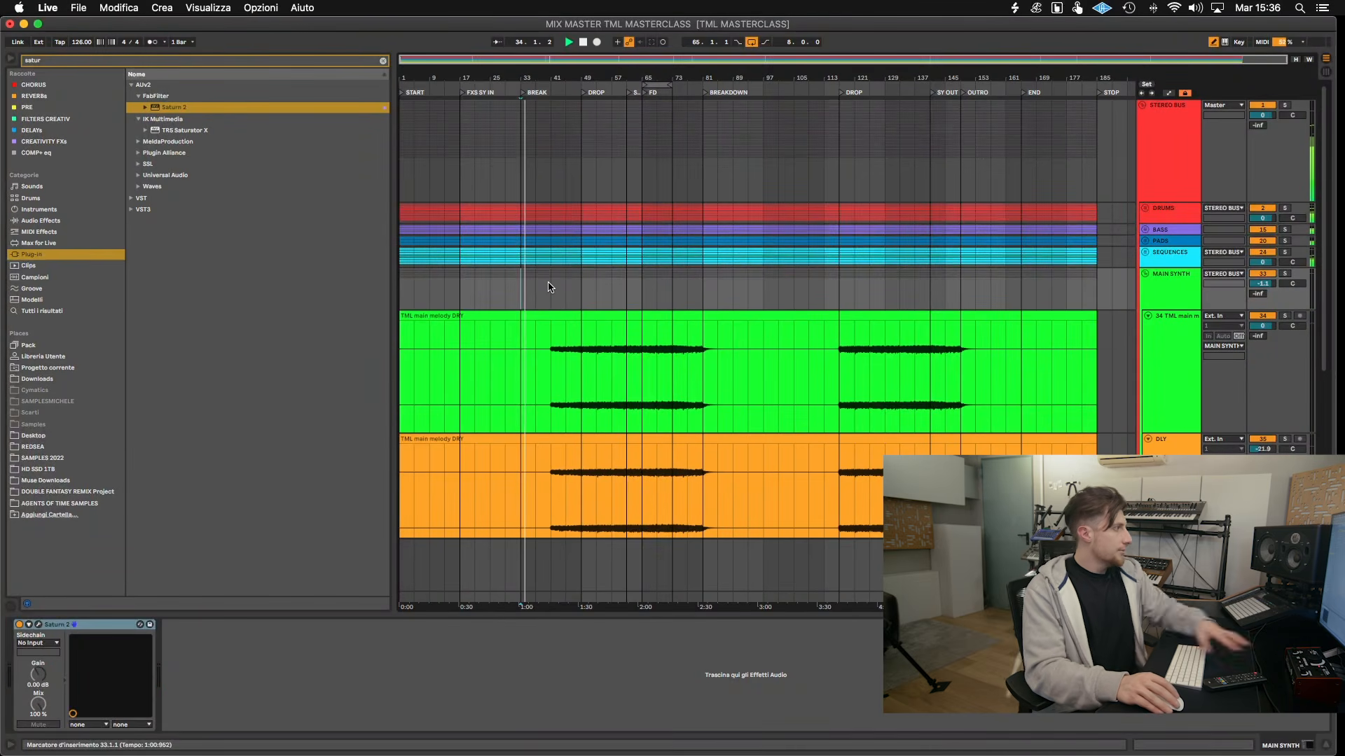
pyautogui.click(549, 286)
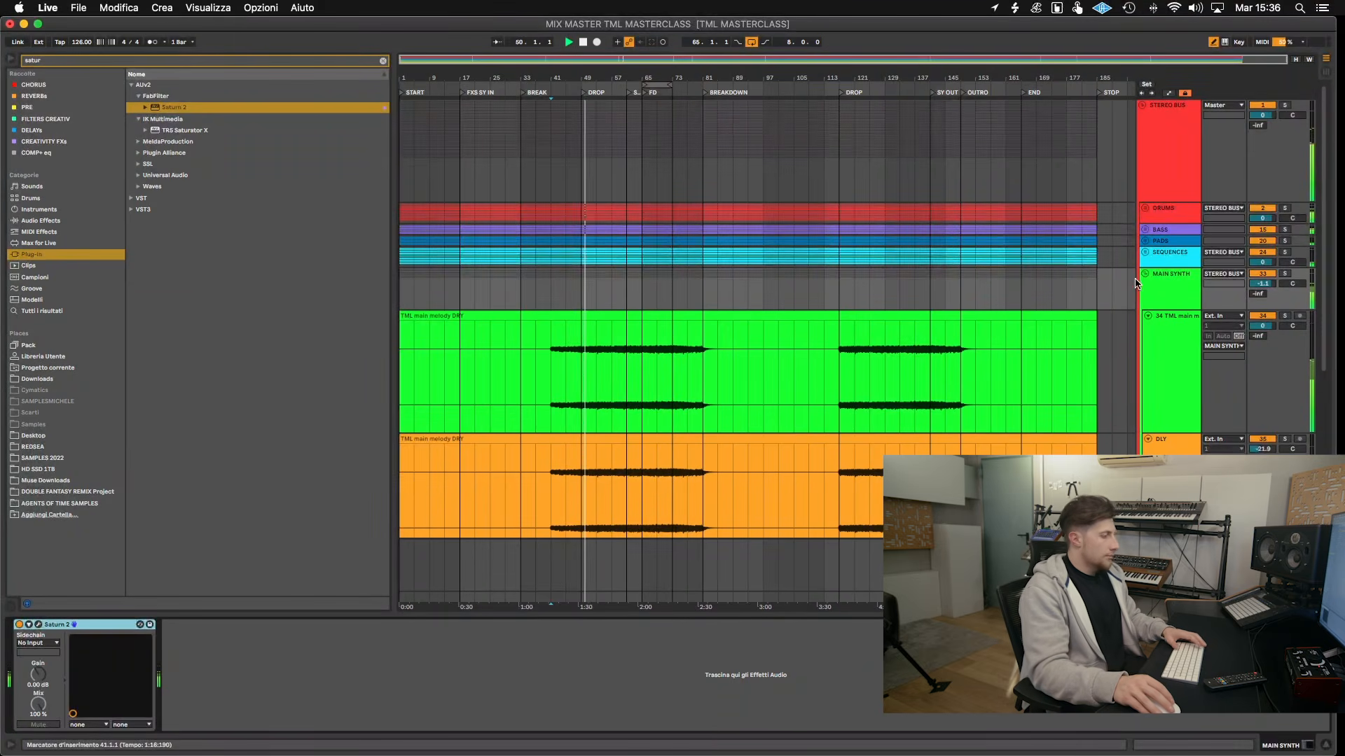
# - Mute the DLY, REV and TML main melody wet tracks together during playback and reactivate them to compare the sound
pyautogui.scroll(-5, 1191, 336)
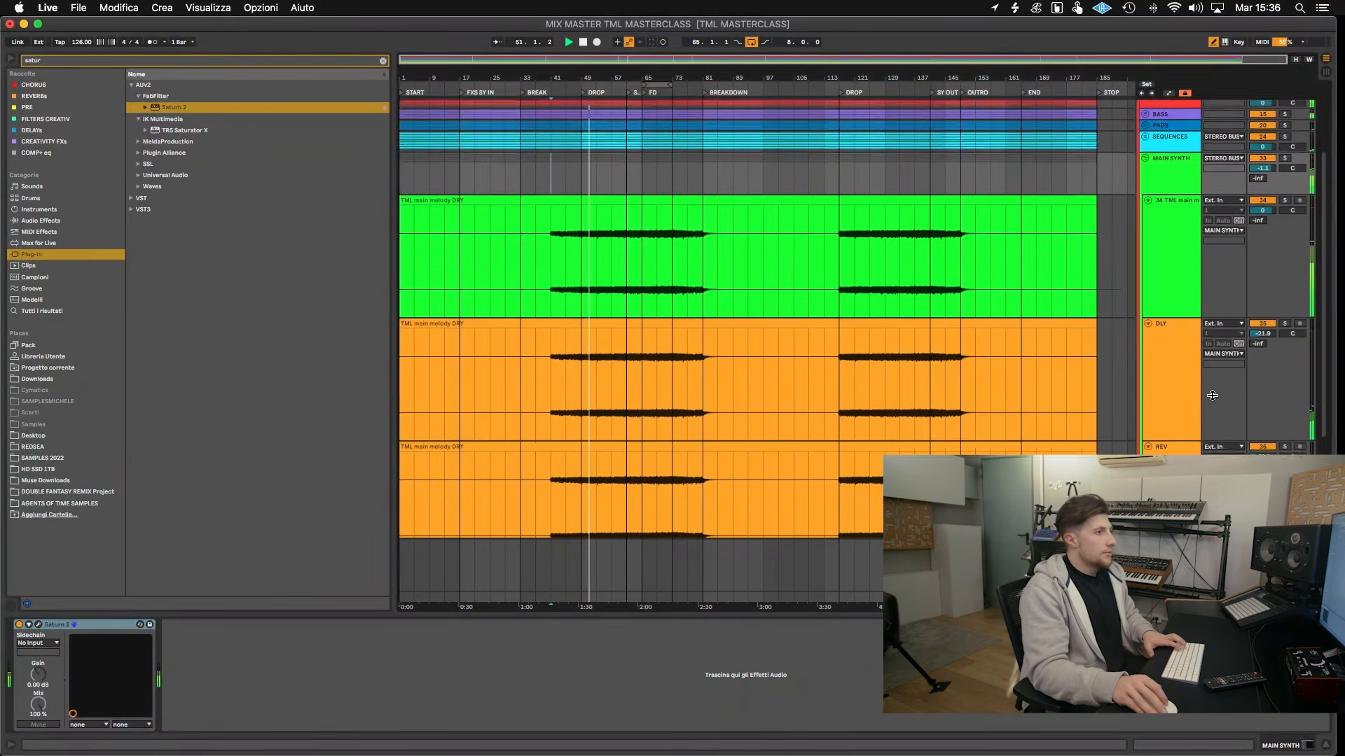
pyautogui.click(1170, 335)
pyautogui.scroll(-3, 1185, 368)
pyautogui.keyDown('shift'); pyautogui.click(1185, 368); pyautogui.keyUp('shift')
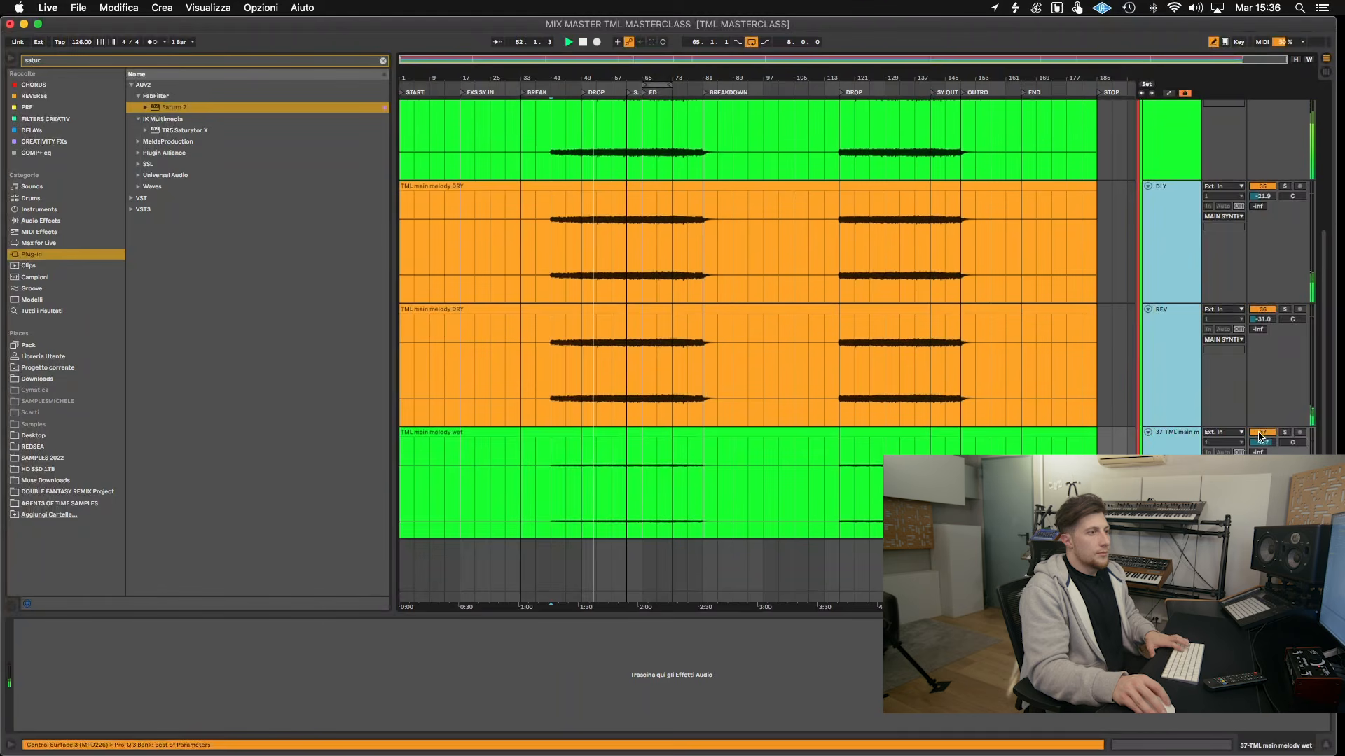
pyautogui.click(1264, 434)
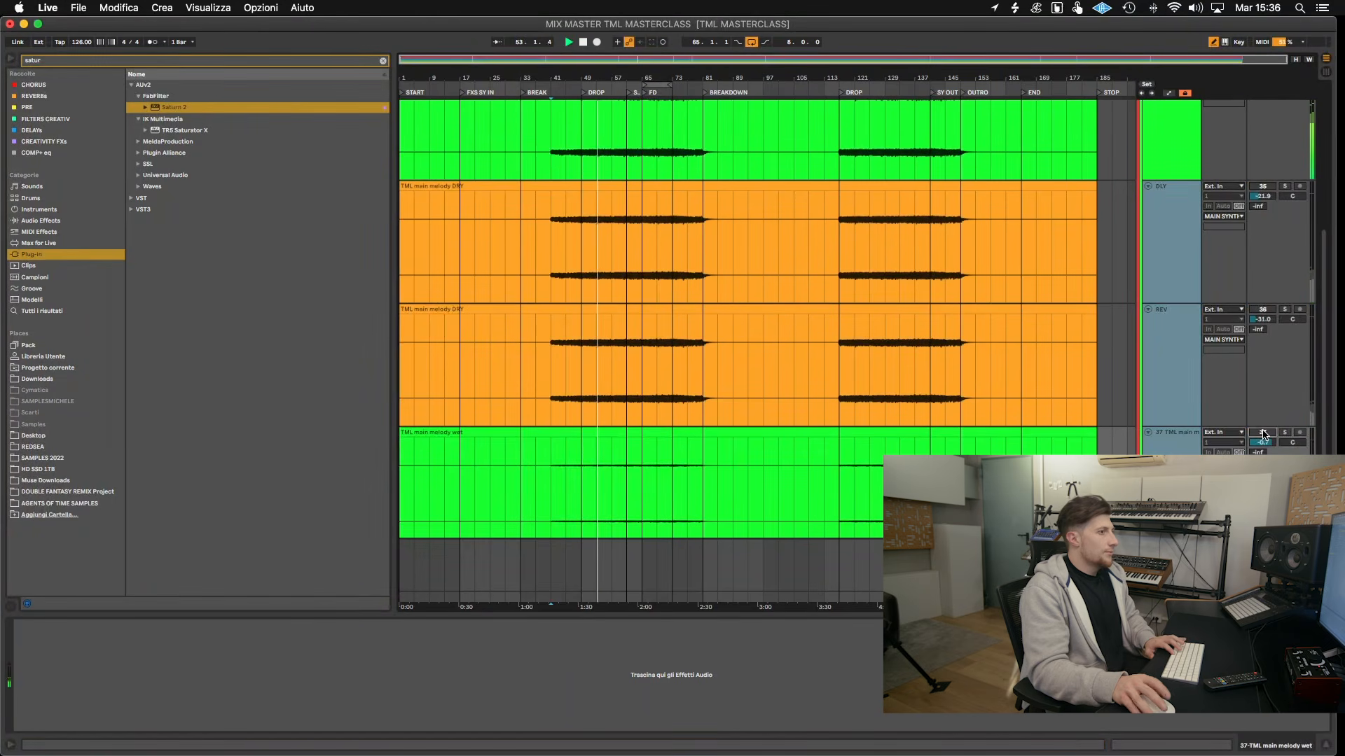
pyautogui.scroll(5, 1207, 359)
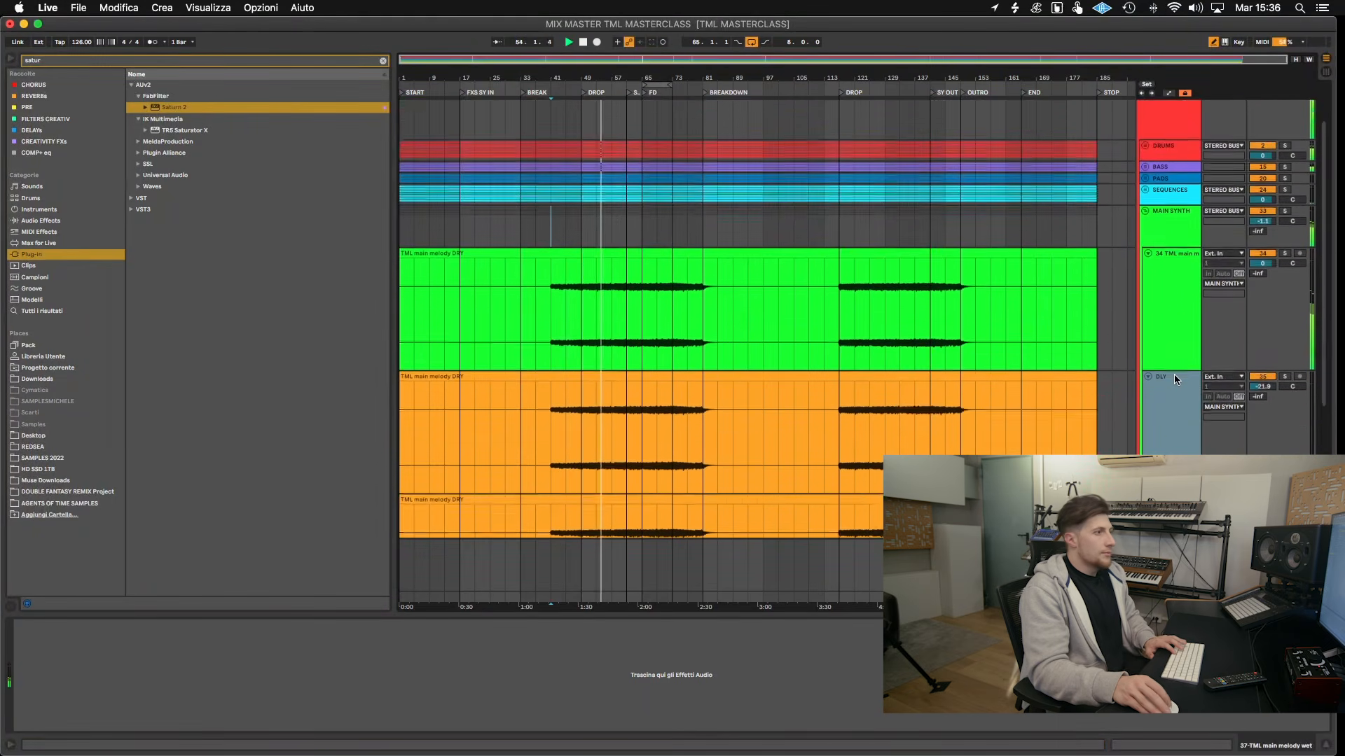
# - Raise the volume of the DLY and REV tracks together, bringing DLY to -16.3 dB
pyautogui.click(1174, 382)
pyautogui.scroll(-5, 1175, 398)
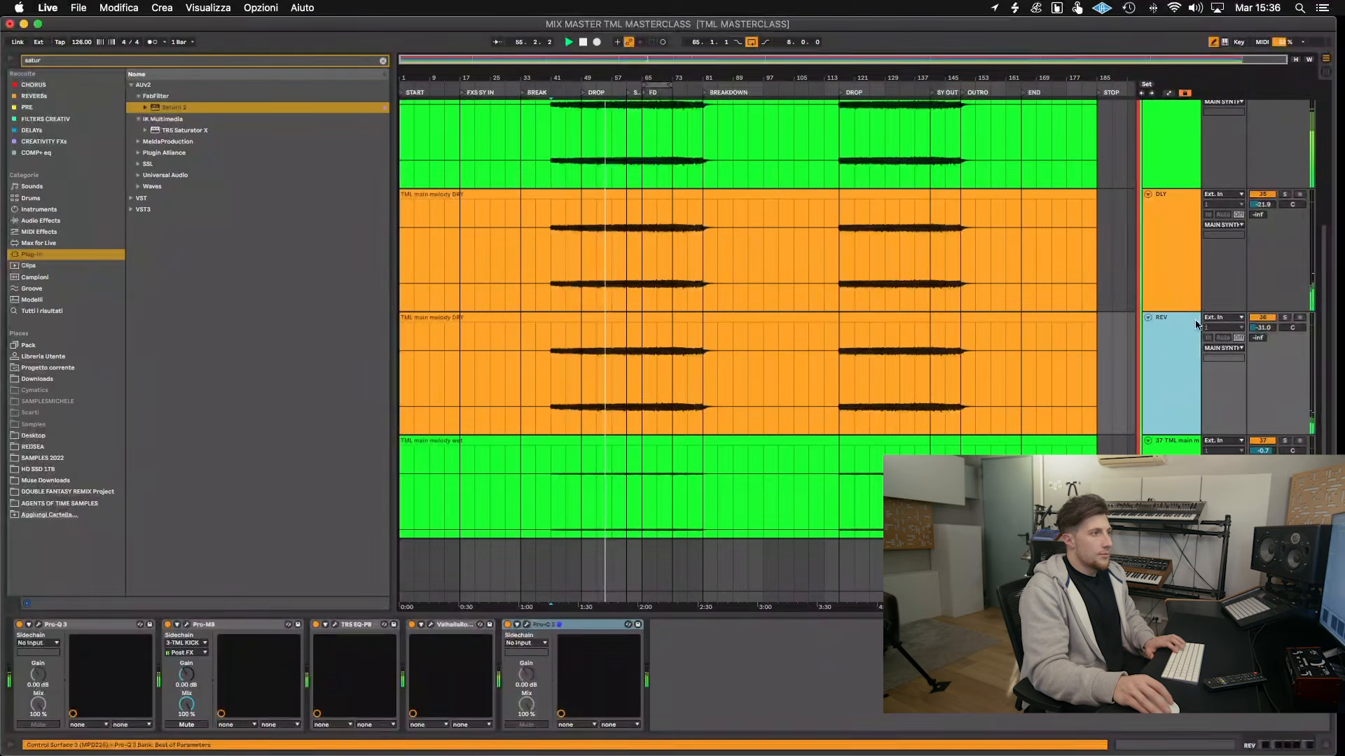
pyautogui.moveTo(1263, 204); pyautogui.dragTo(1263, 194)
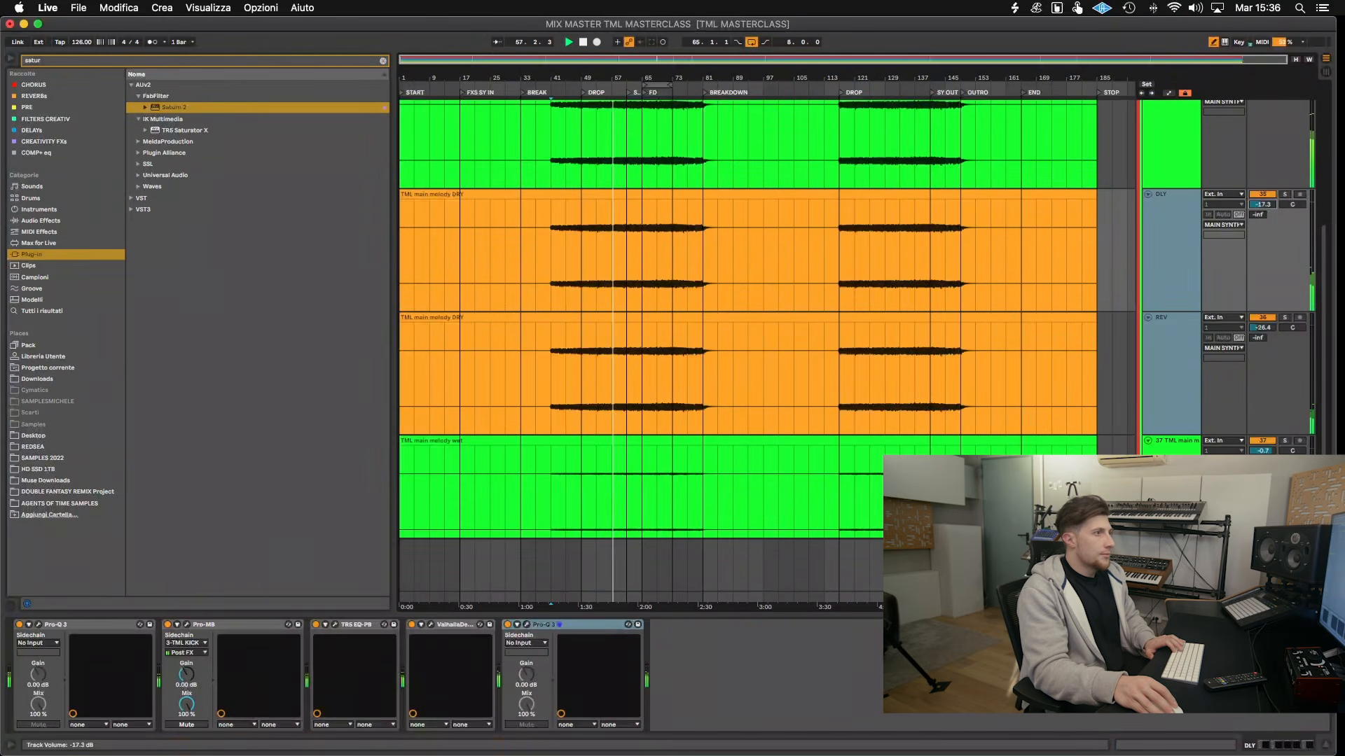
pyautogui.scroll(5, 1156, 266)
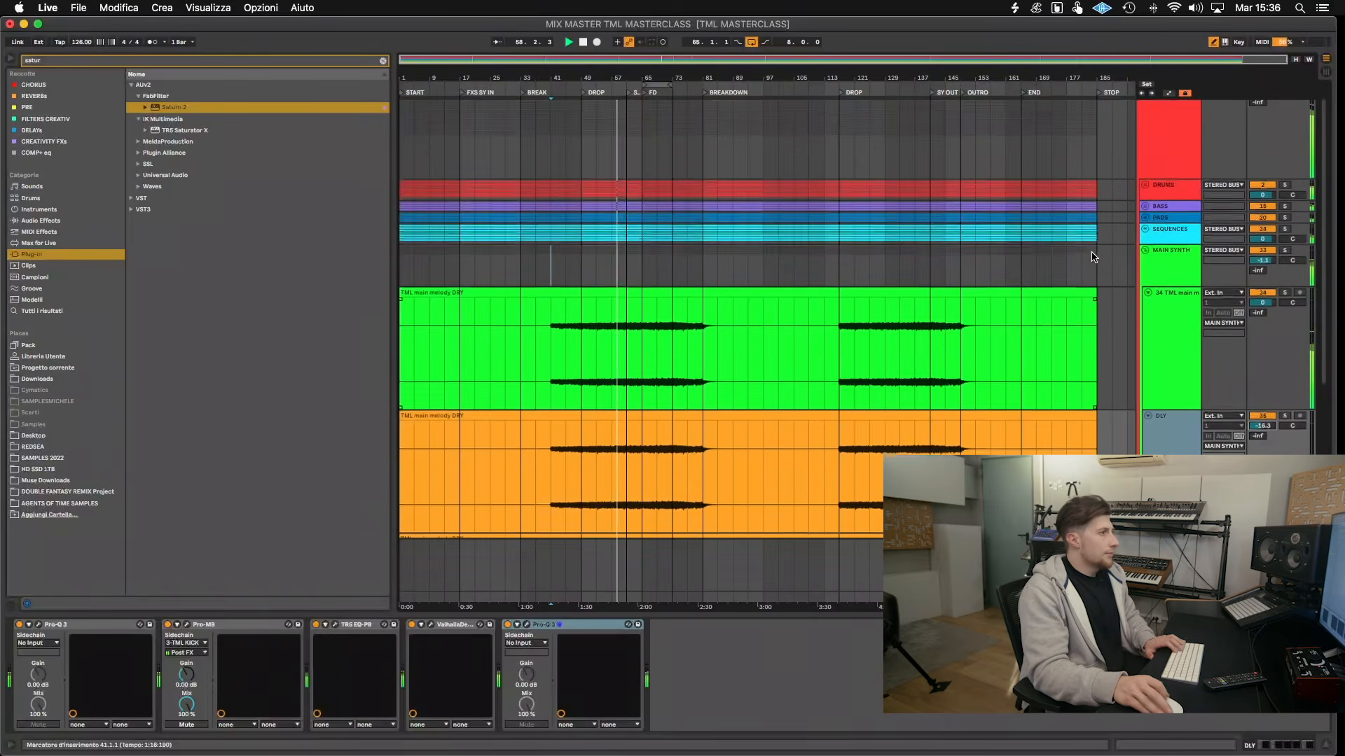
# - Stop playback and add FabFilter Pro-C 2 after Saturn 2 on the MAIN SYNTH group, closing its window
pyautogui.click(1161, 262)
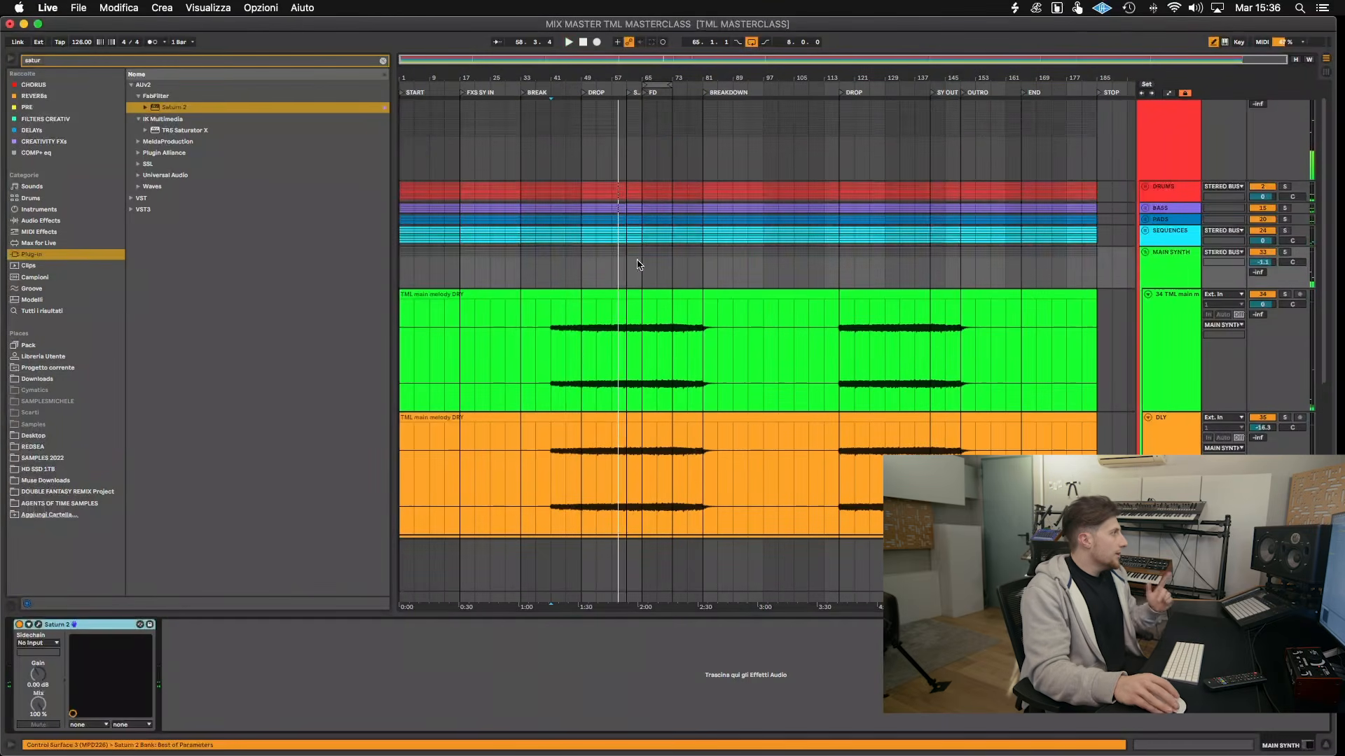
pyautogui.click(383, 62)
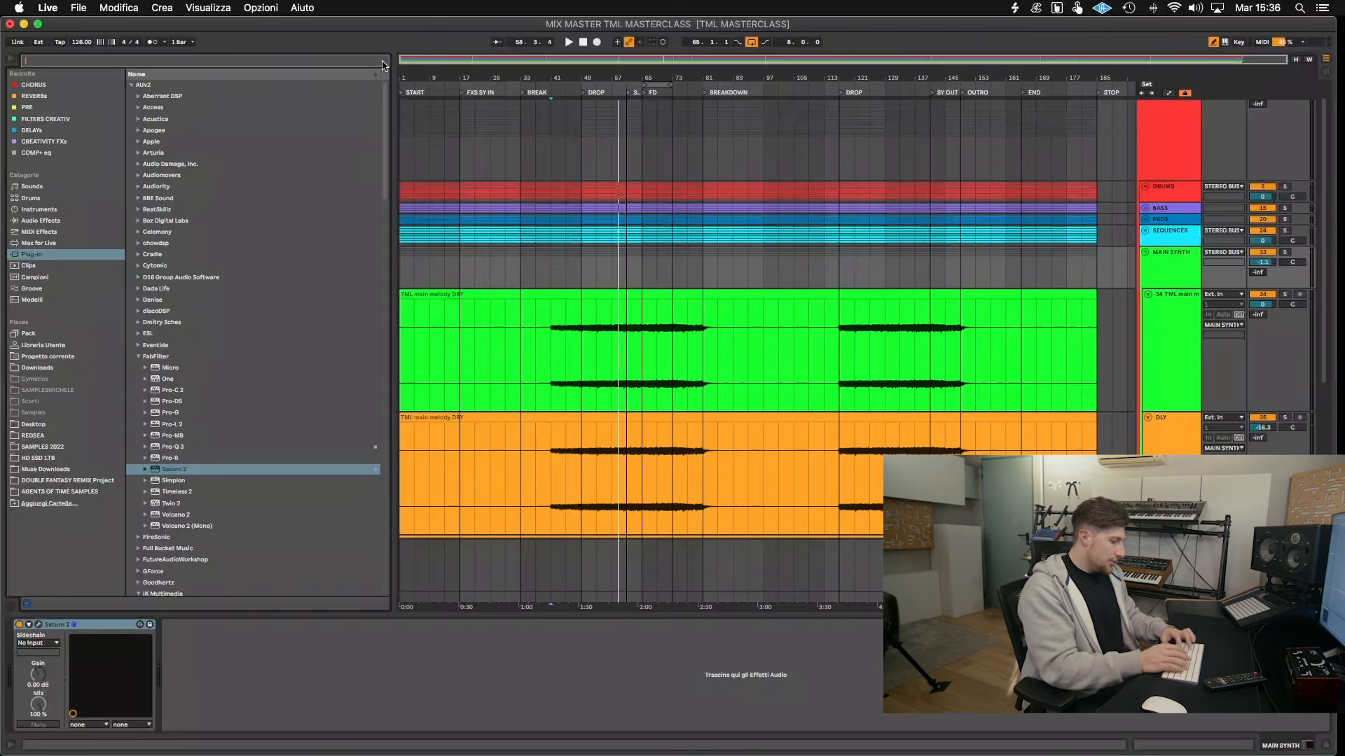
pyautogui.write('c 2')
pyautogui.moveTo(197, 107); pyautogui.dragTo(204, 441)
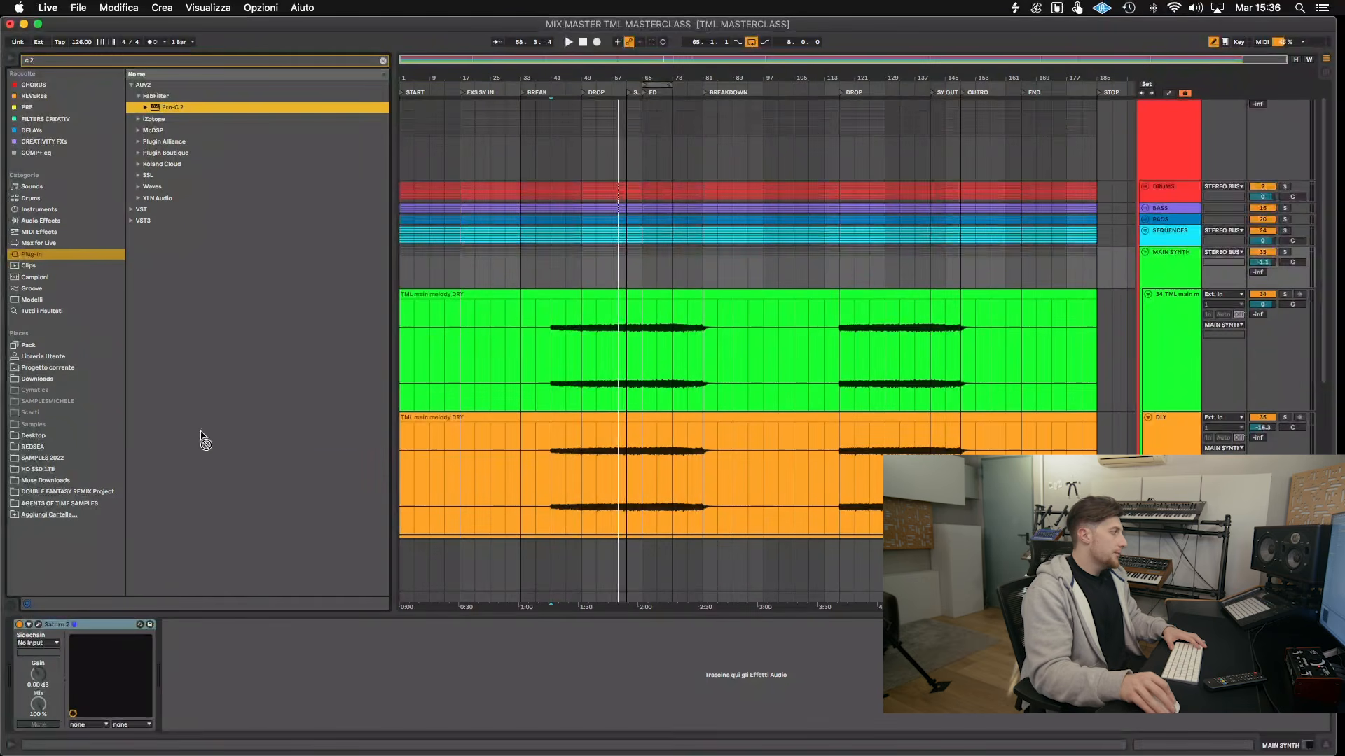
pyautogui.press('Return')
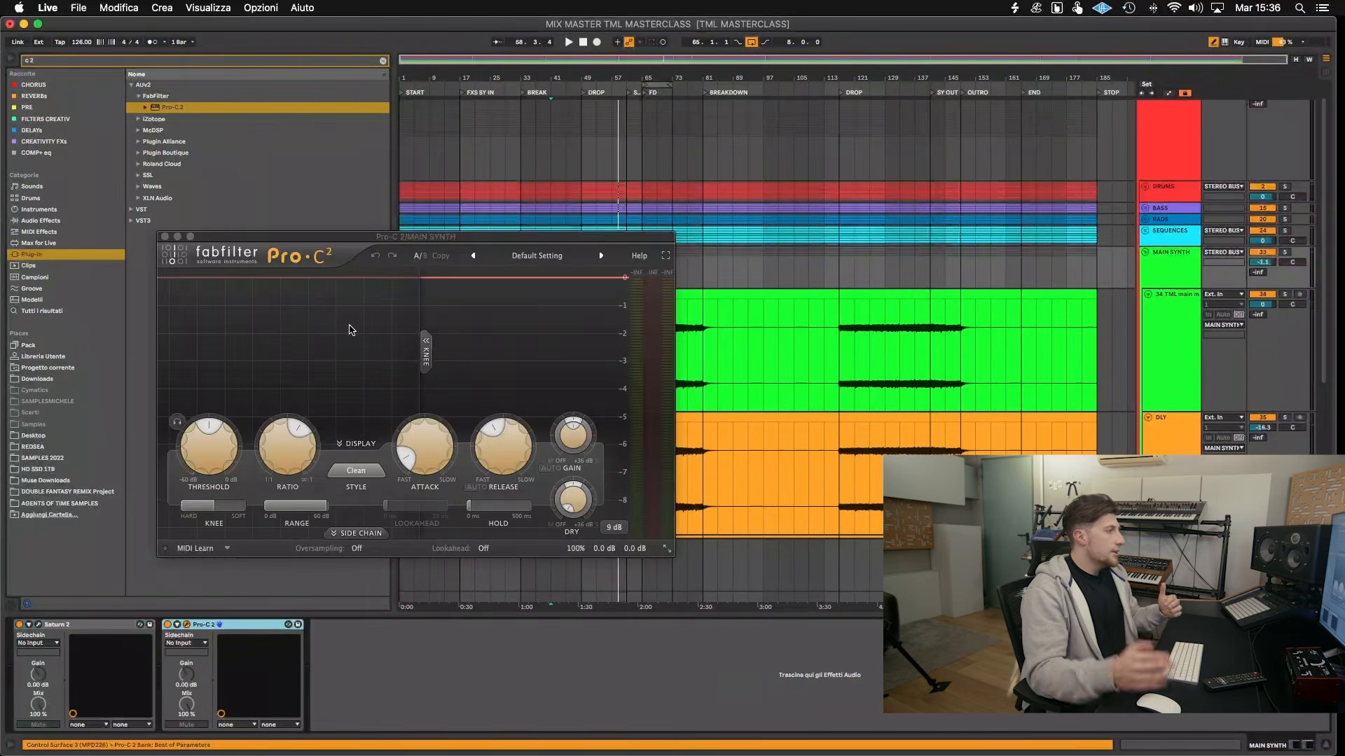
pyautogui.click(165, 237)
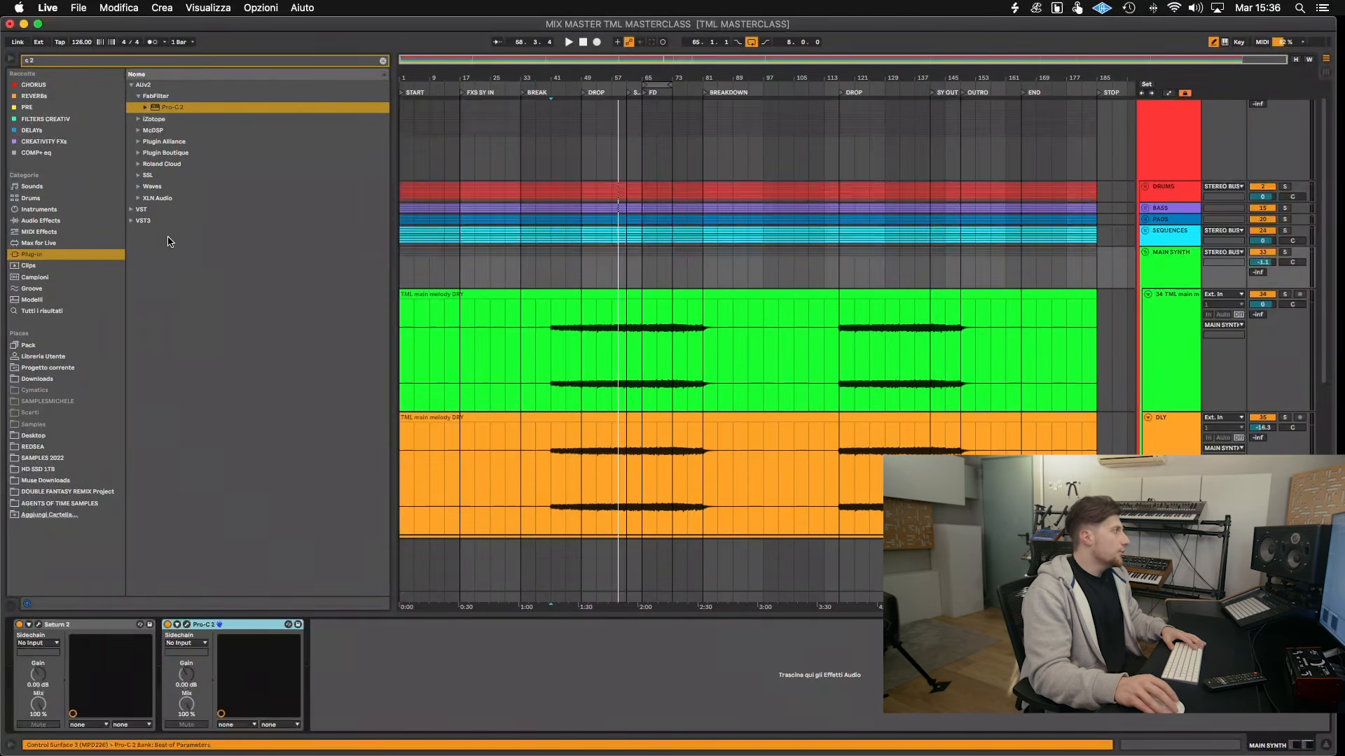
# - Add FabFilter Pro-MB after Pro-C 2 on the MAIN SYNTH group and close its window
pyautogui.click(383, 61)
pyautogui.write('pro-mb')
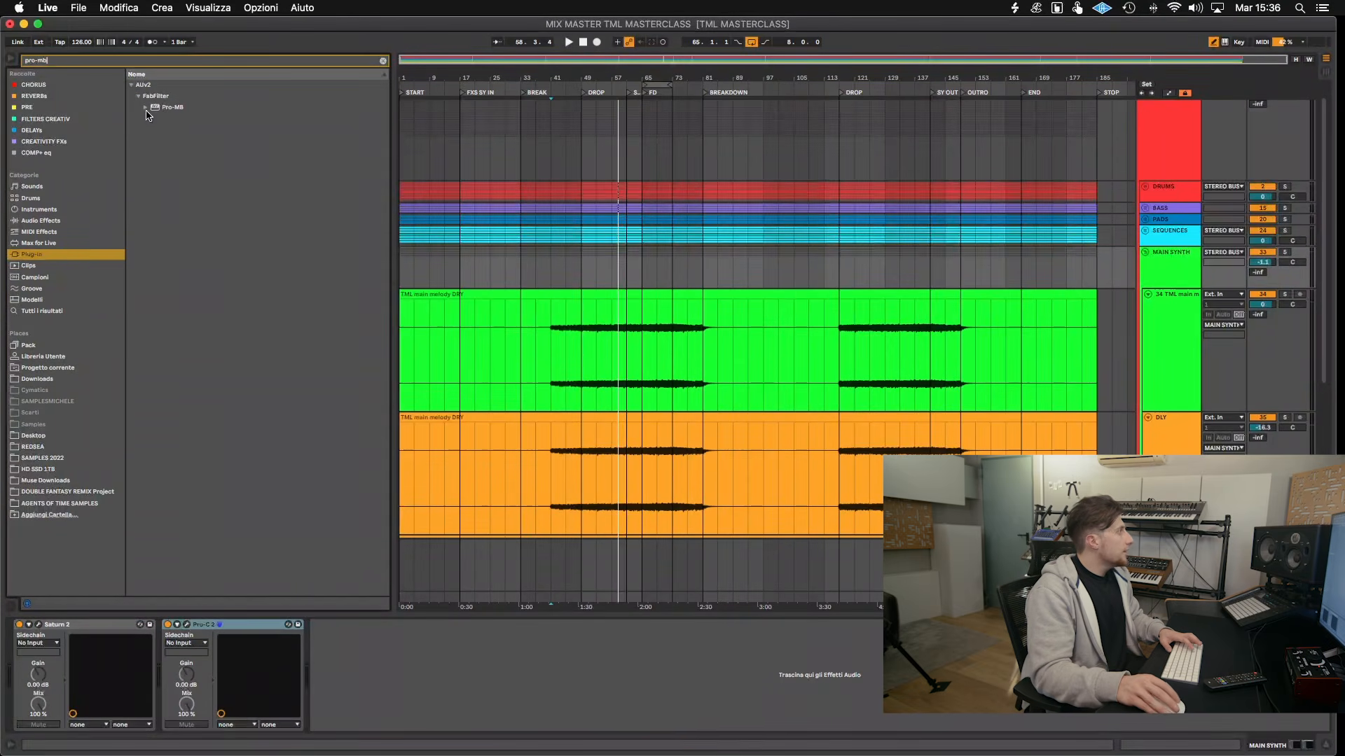
pyautogui.moveTo(147, 110); pyautogui.dragTo(311, 424)
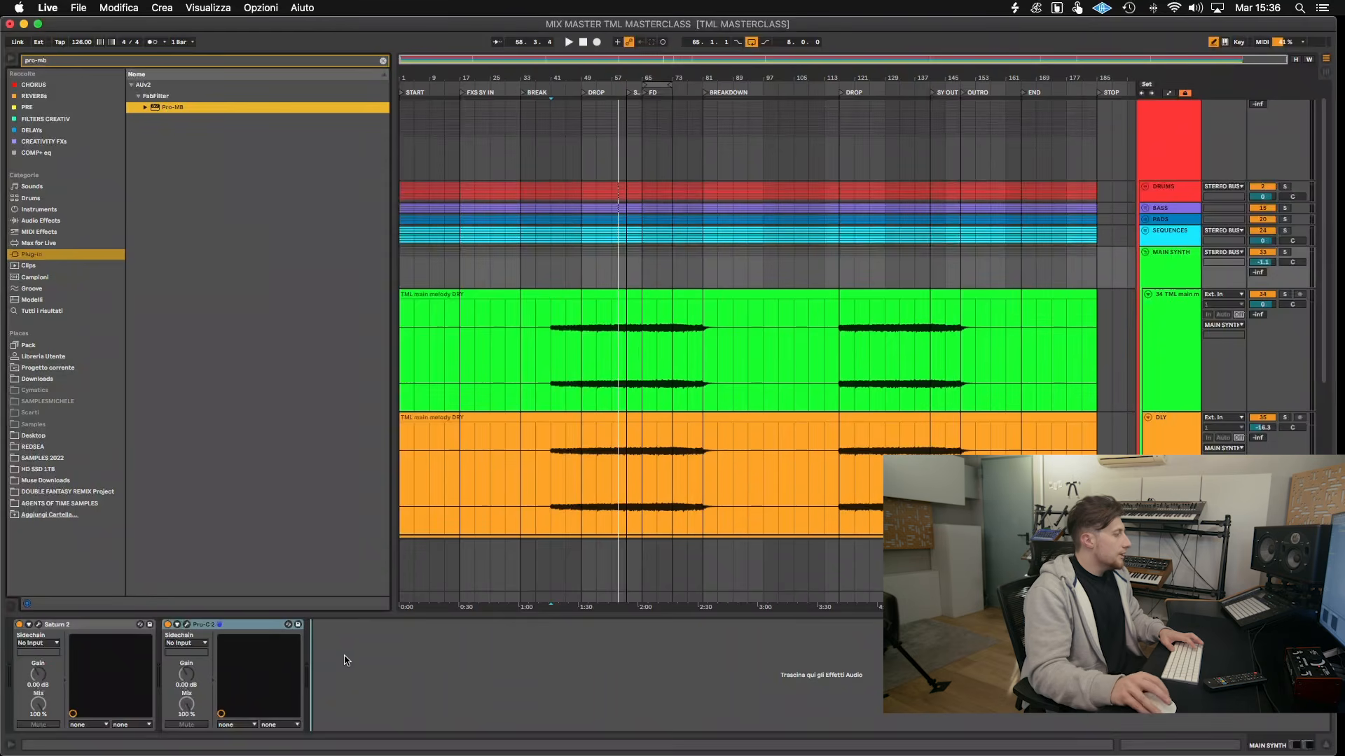
pyautogui.moveTo(344, 659); pyautogui.dragTo(347, 662)
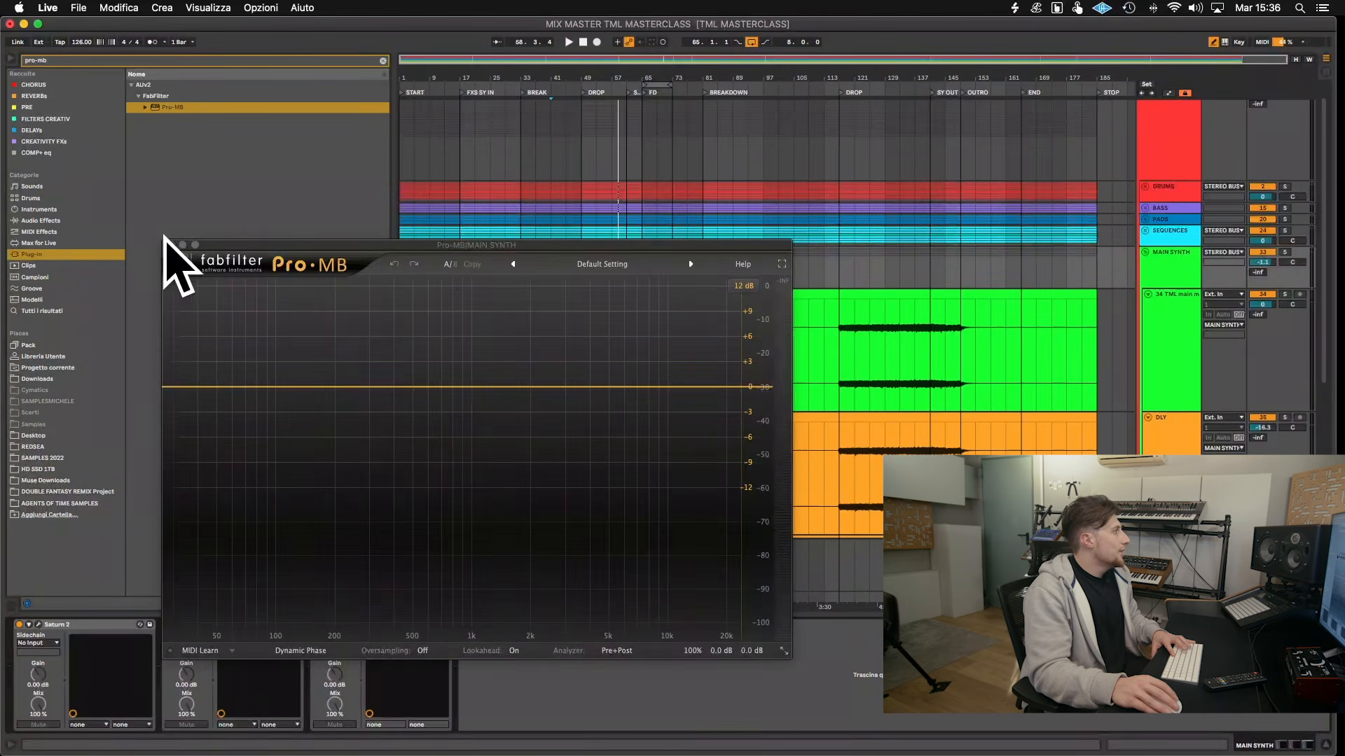
pyautogui.click(171, 244)
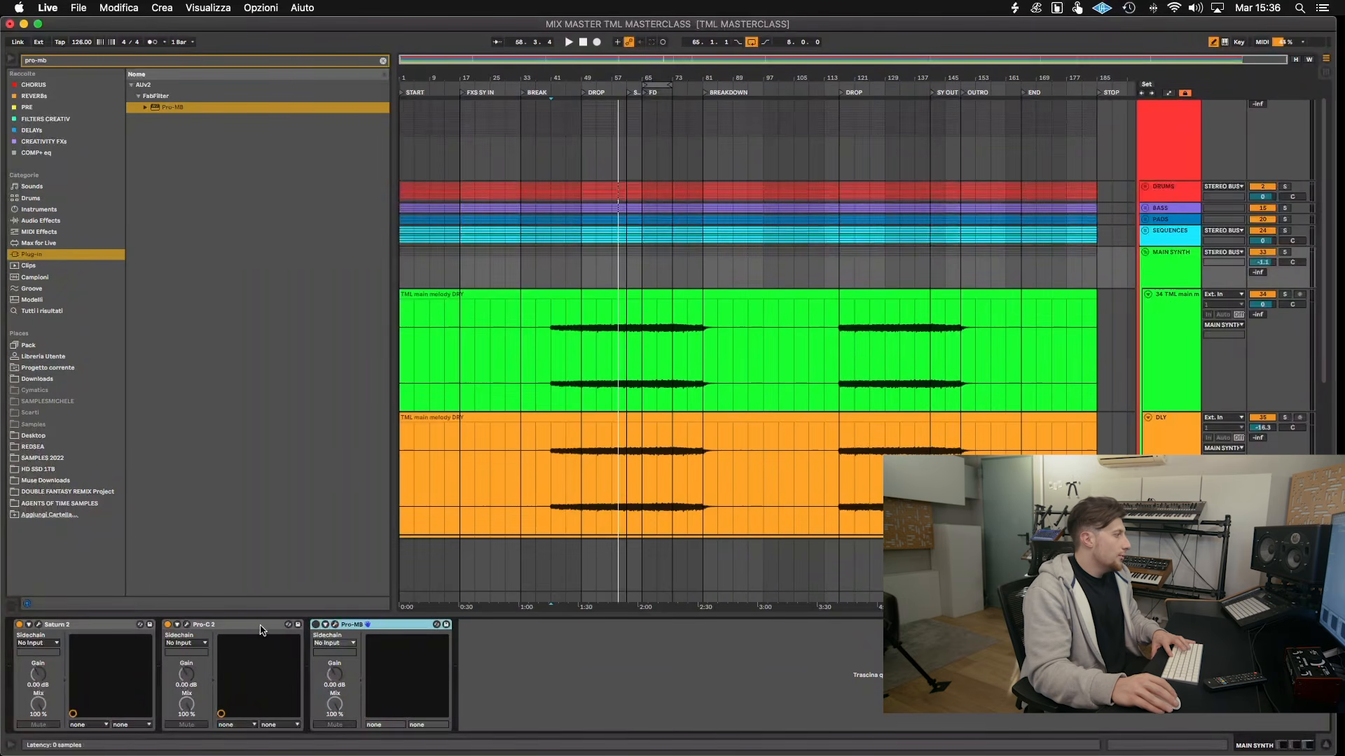
# - Open Pro-C 2 on the MAIN SYNTH group and set its dry pan to Mid 0 dB and Side -INF dB
pyautogui.click(186, 625)
pyautogui.click(574, 505)
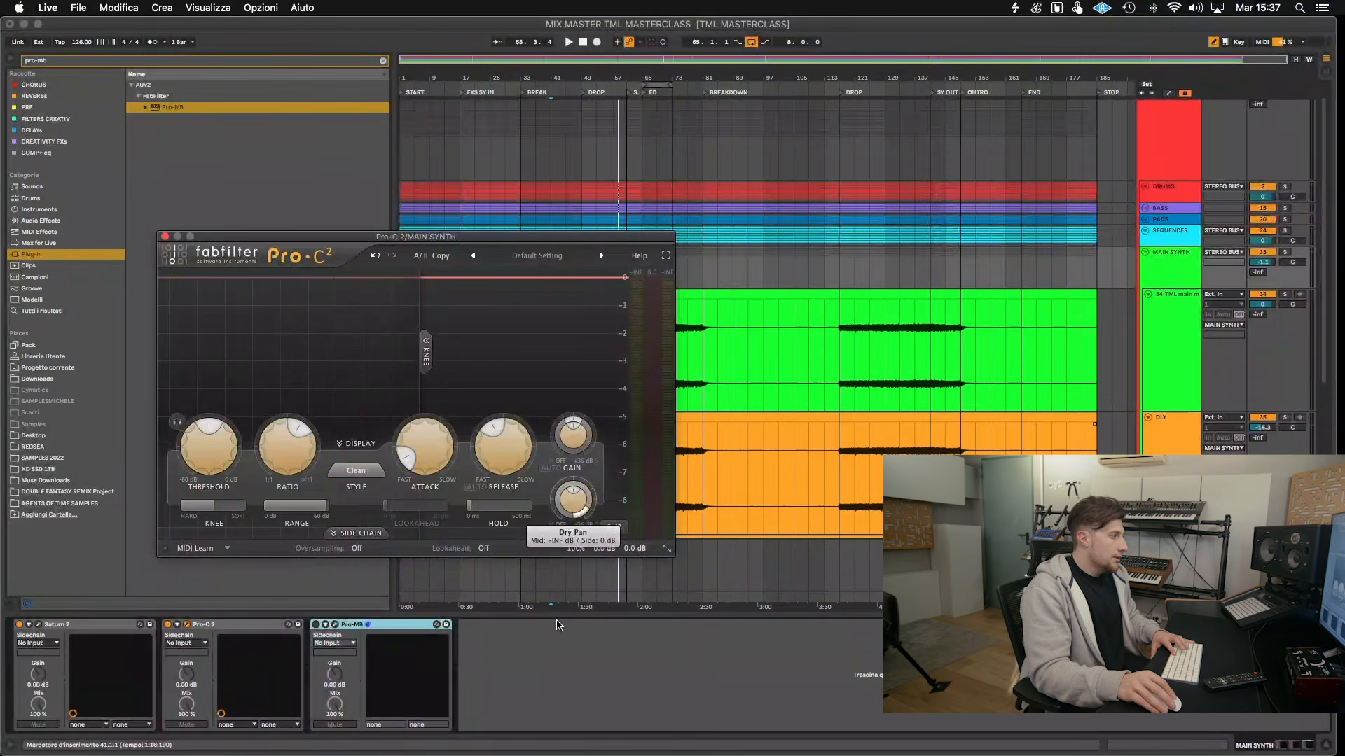
pyautogui.moveTo(579, 515); pyautogui.dragTo(469, 439)
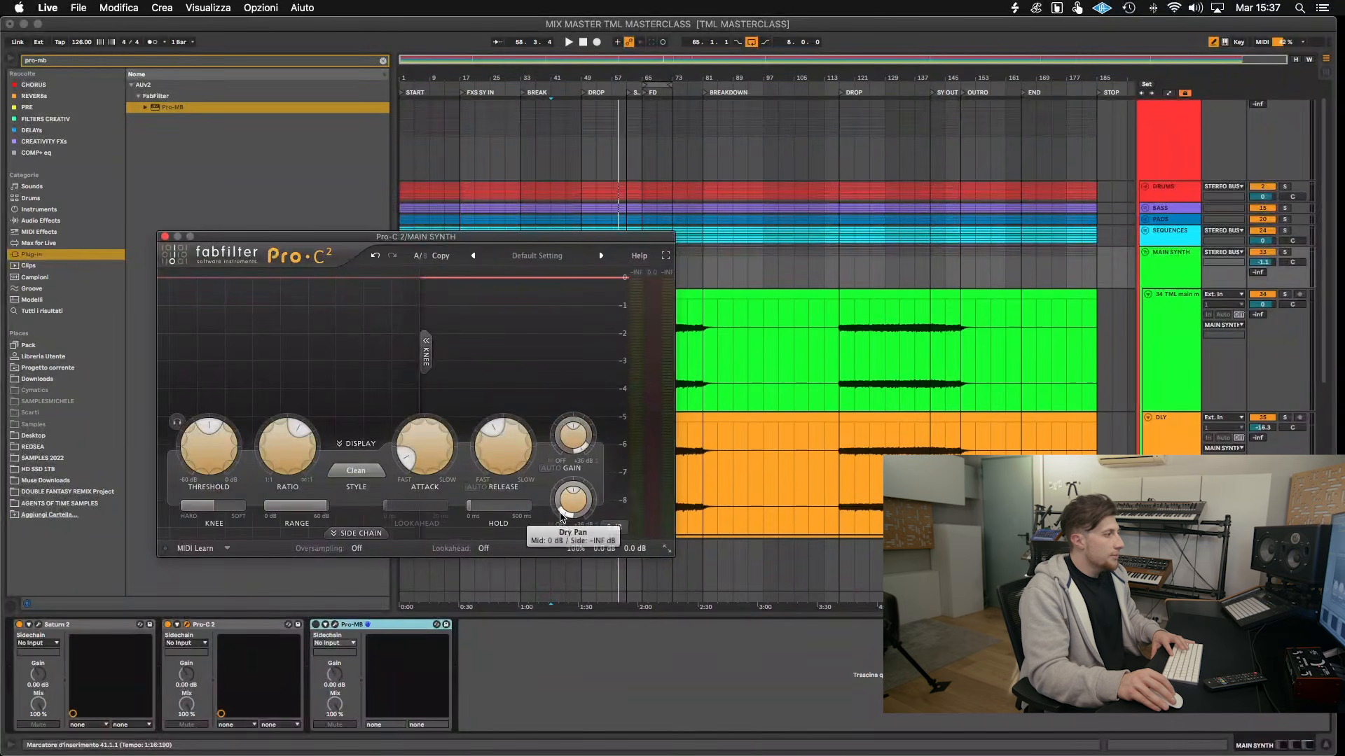
# - Route 3-TML KICK into Pro-C 2 as its external side chain source and open the side chain section
pyautogui.click(204, 644)
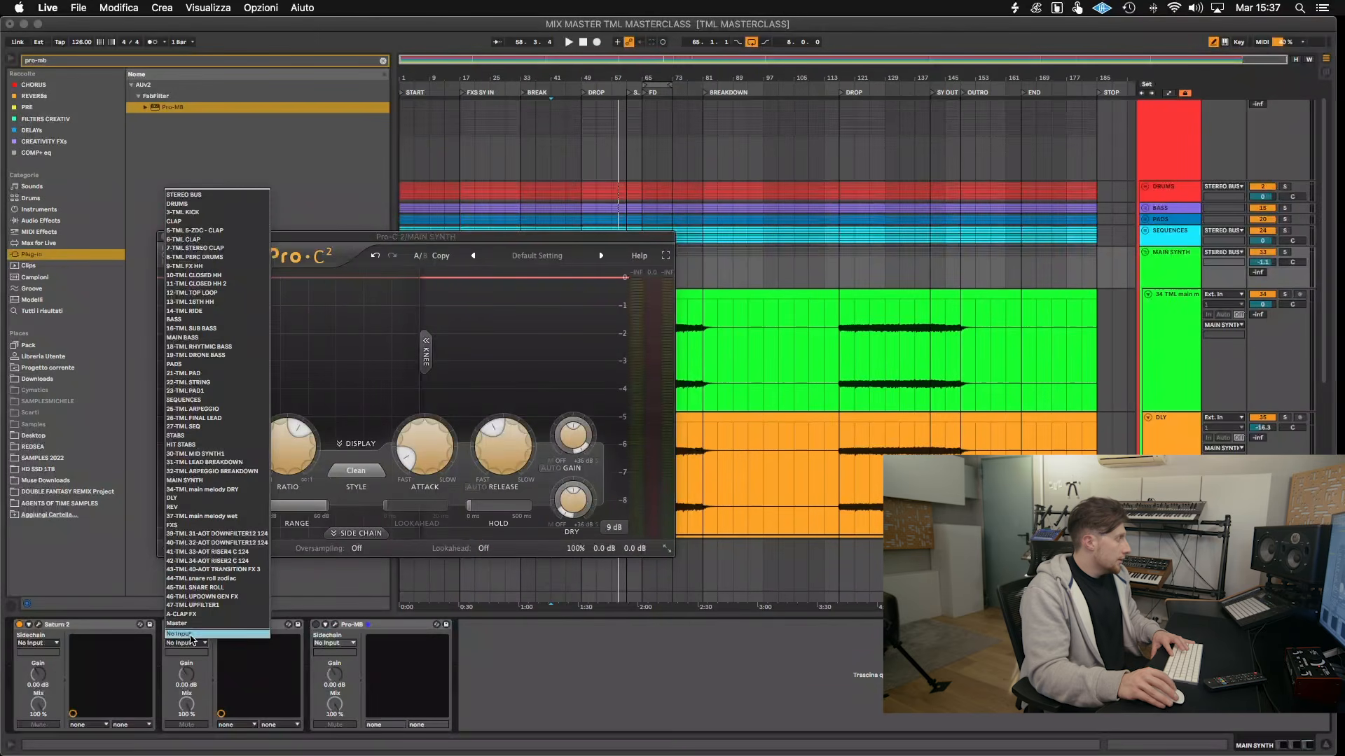
pyautogui.click(199, 212)
pyautogui.click(356, 533)
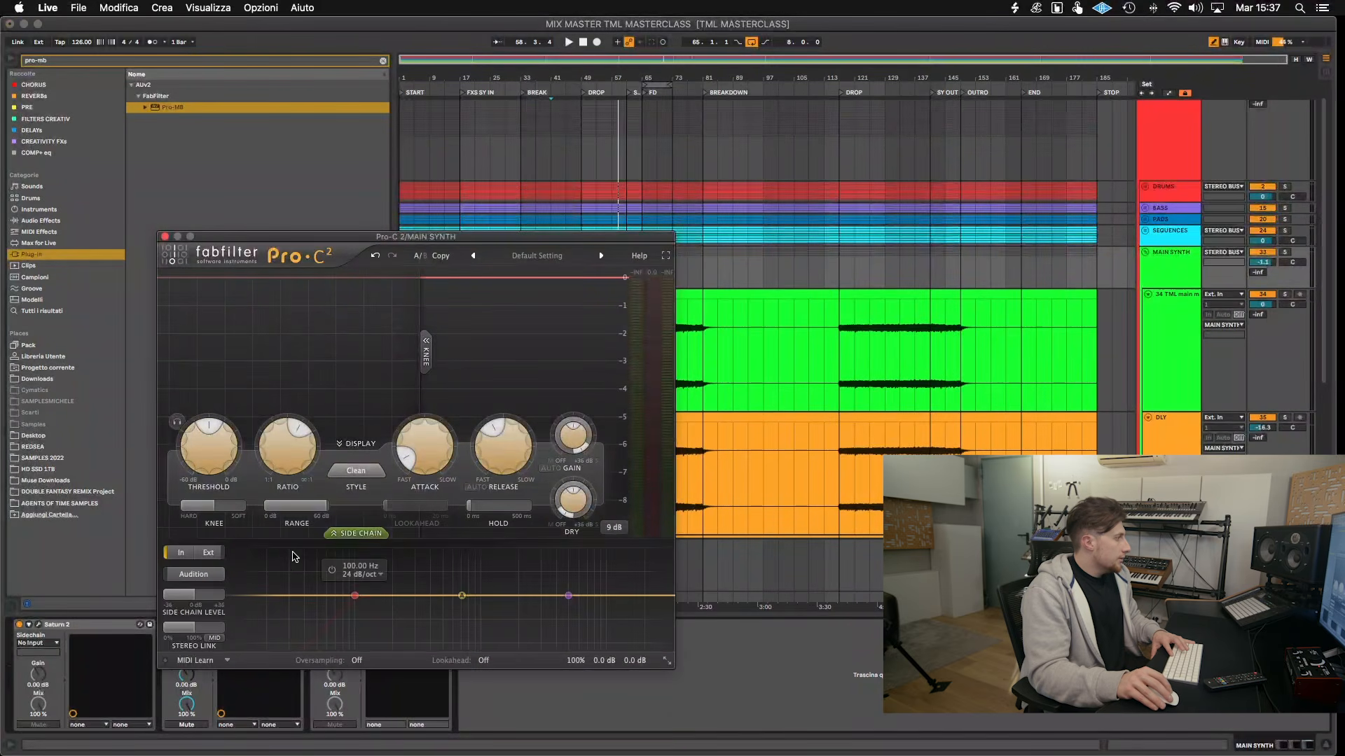
# - Lower Pro-C 2's threshold strongly and set its range to +2.00 dB
pyautogui.moveTo(182, 465); pyautogui.dragTo(195, 648)
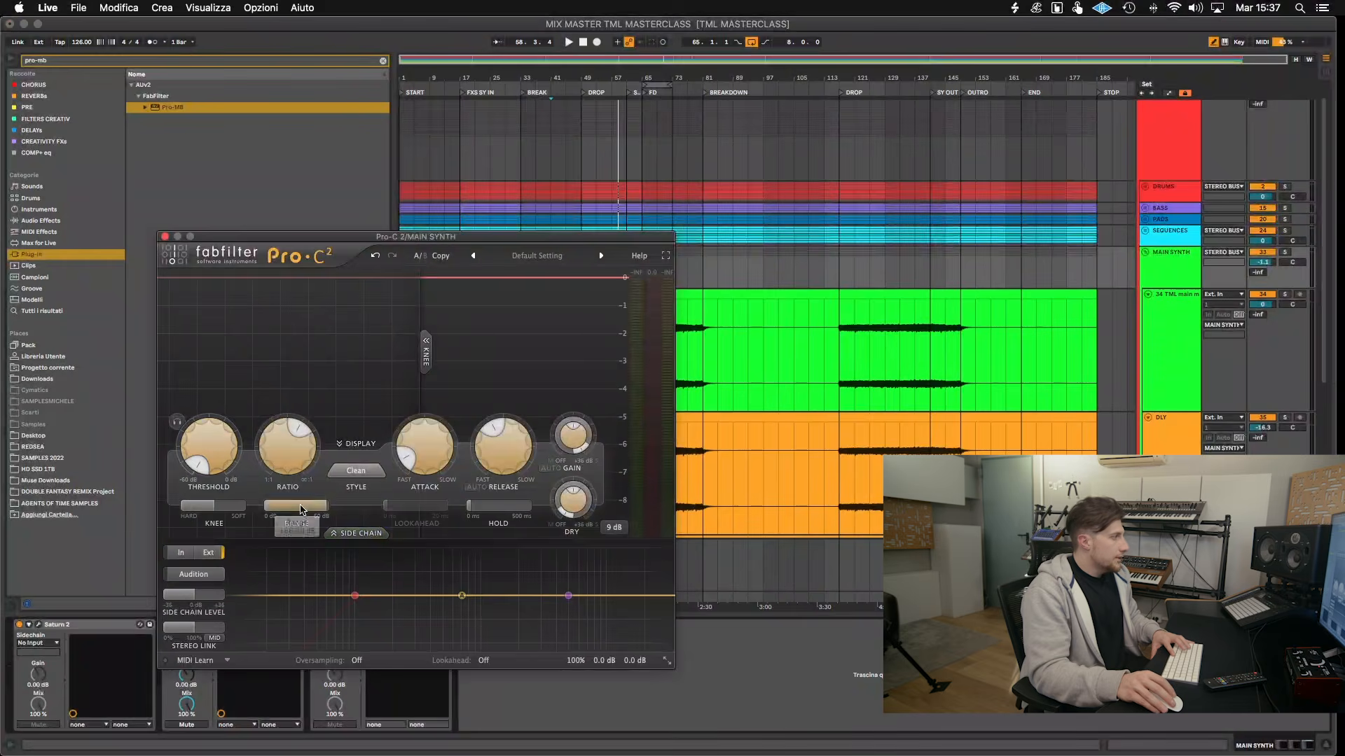
pyautogui.click(307, 513)
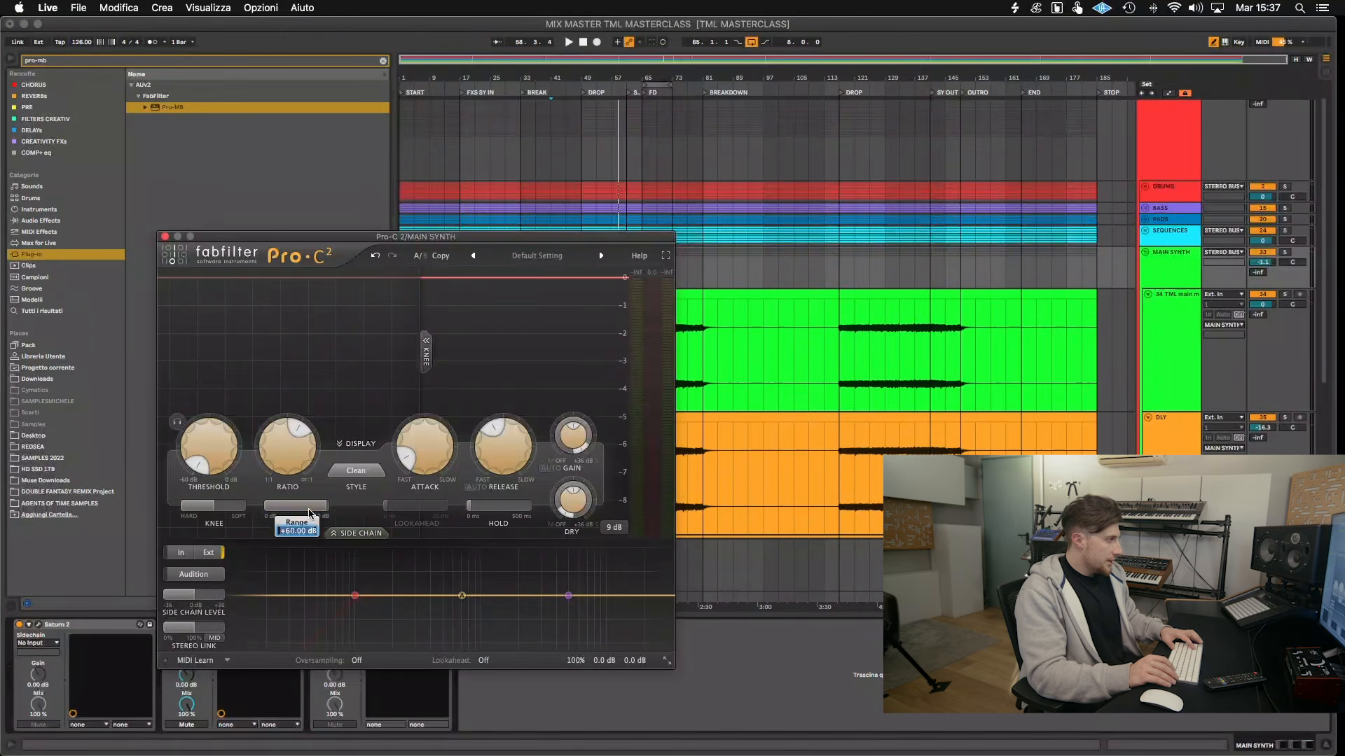
pyautogui.write('2')
pyautogui.press('Return')
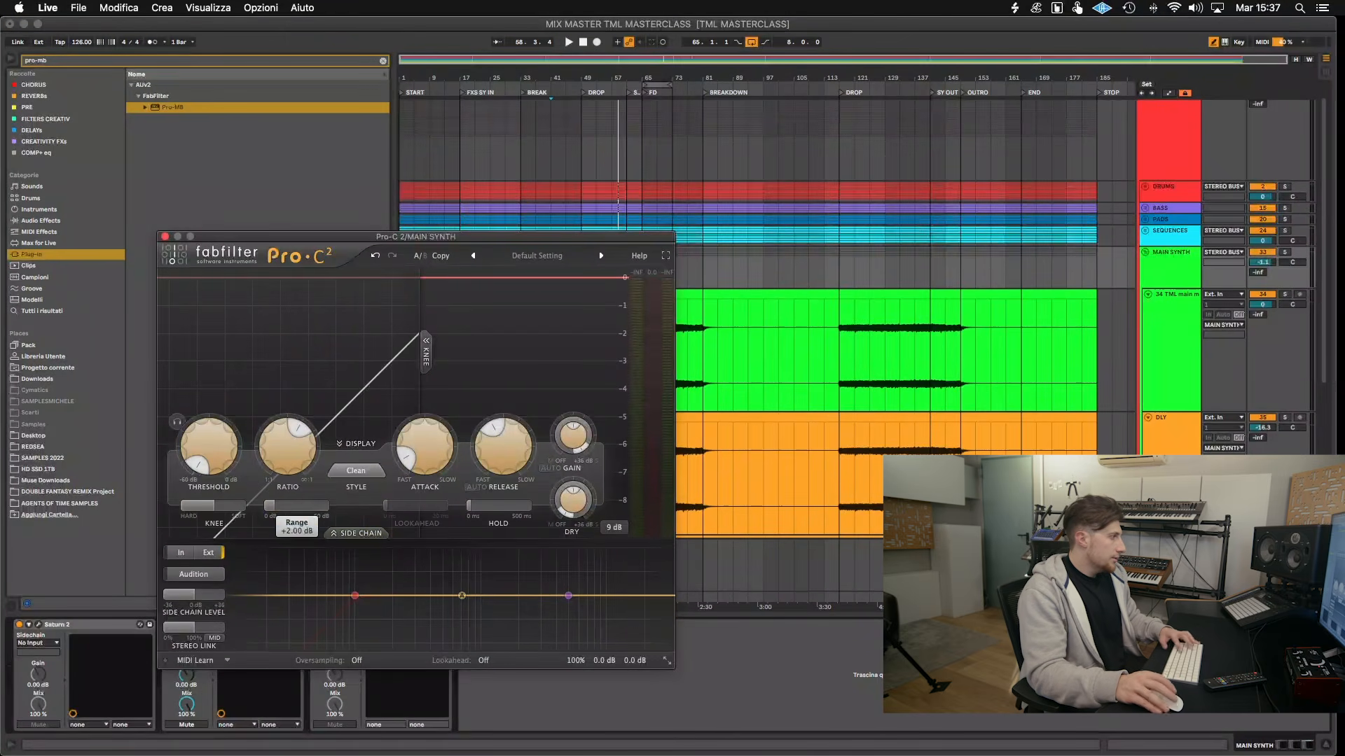
# - Play the track from about bar 65 while watching the MAIN SYNTH group's Pro-C 2 gain reduction, with its window moved aside
pyautogui.press('space')
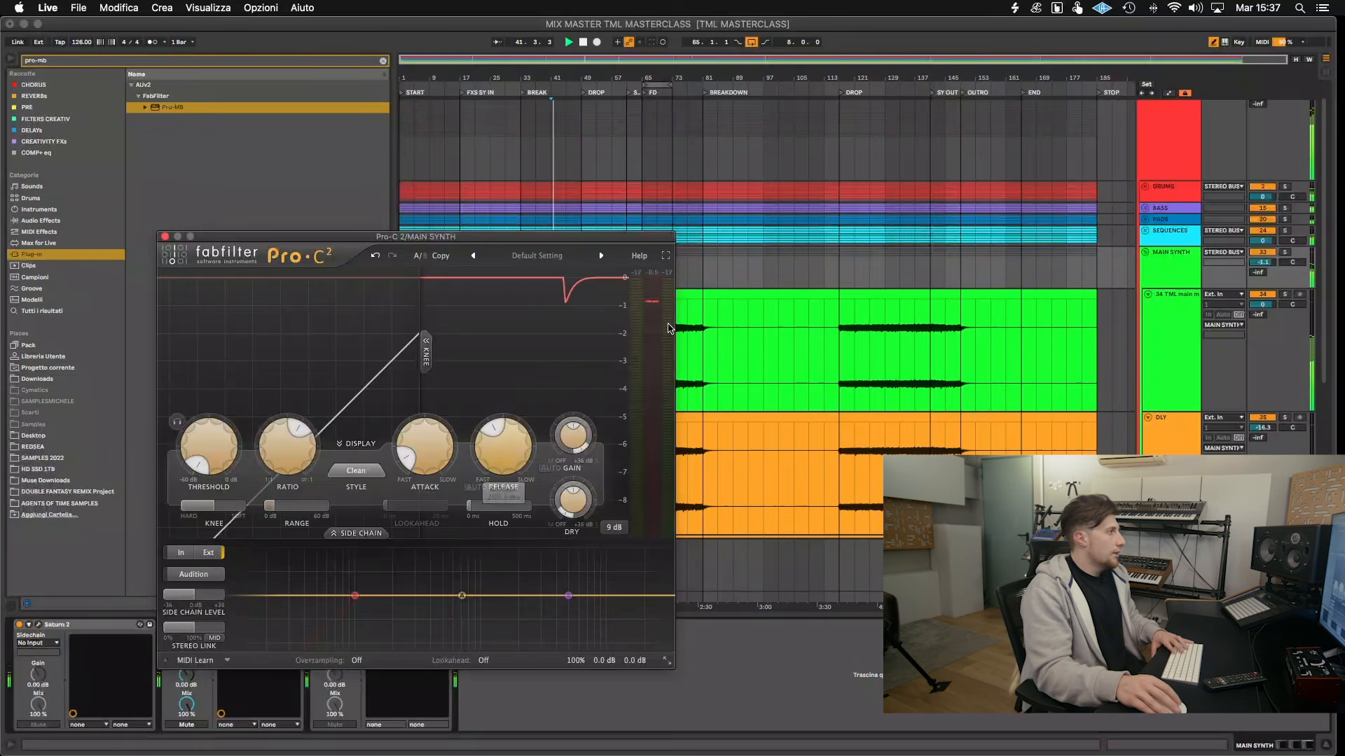
pyautogui.moveTo(592, 241); pyautogui.dragTo(505, 287)
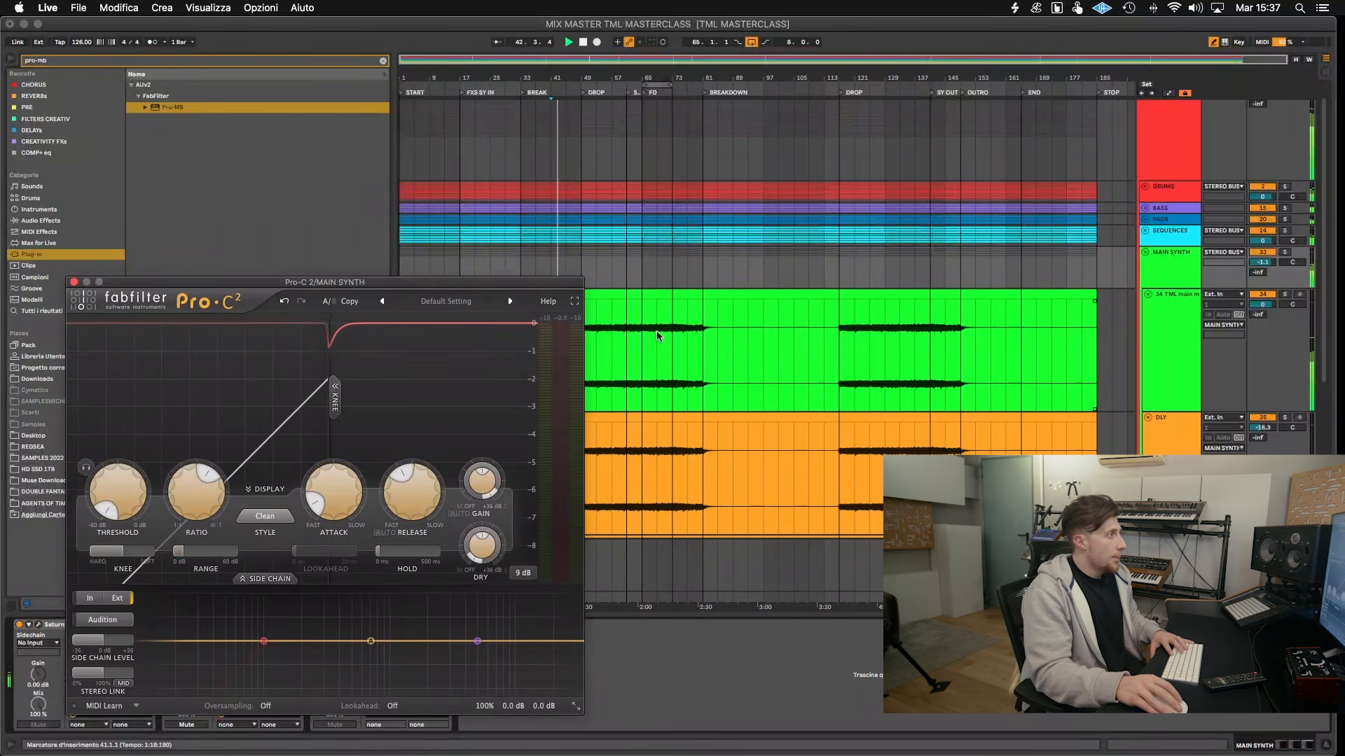
pyautogui.click(652, 341)
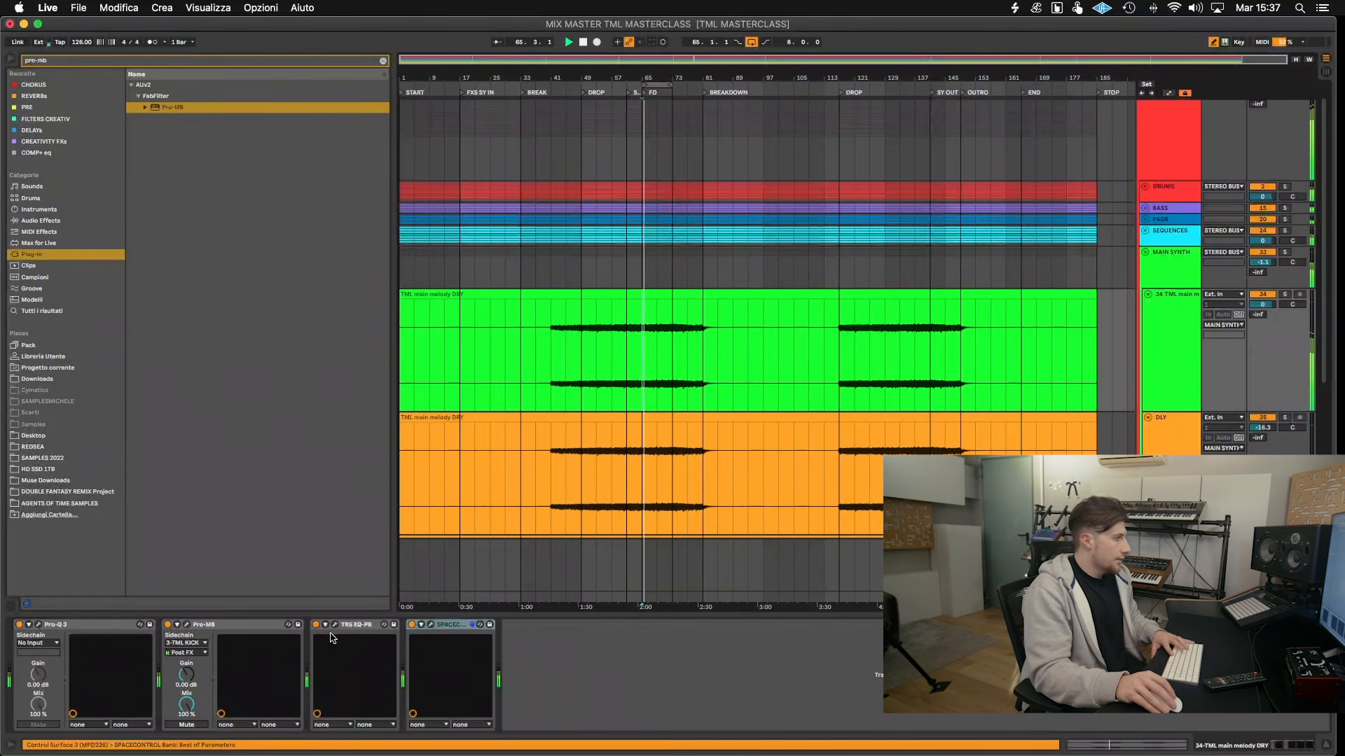
pyautogui.click(1146, 288)
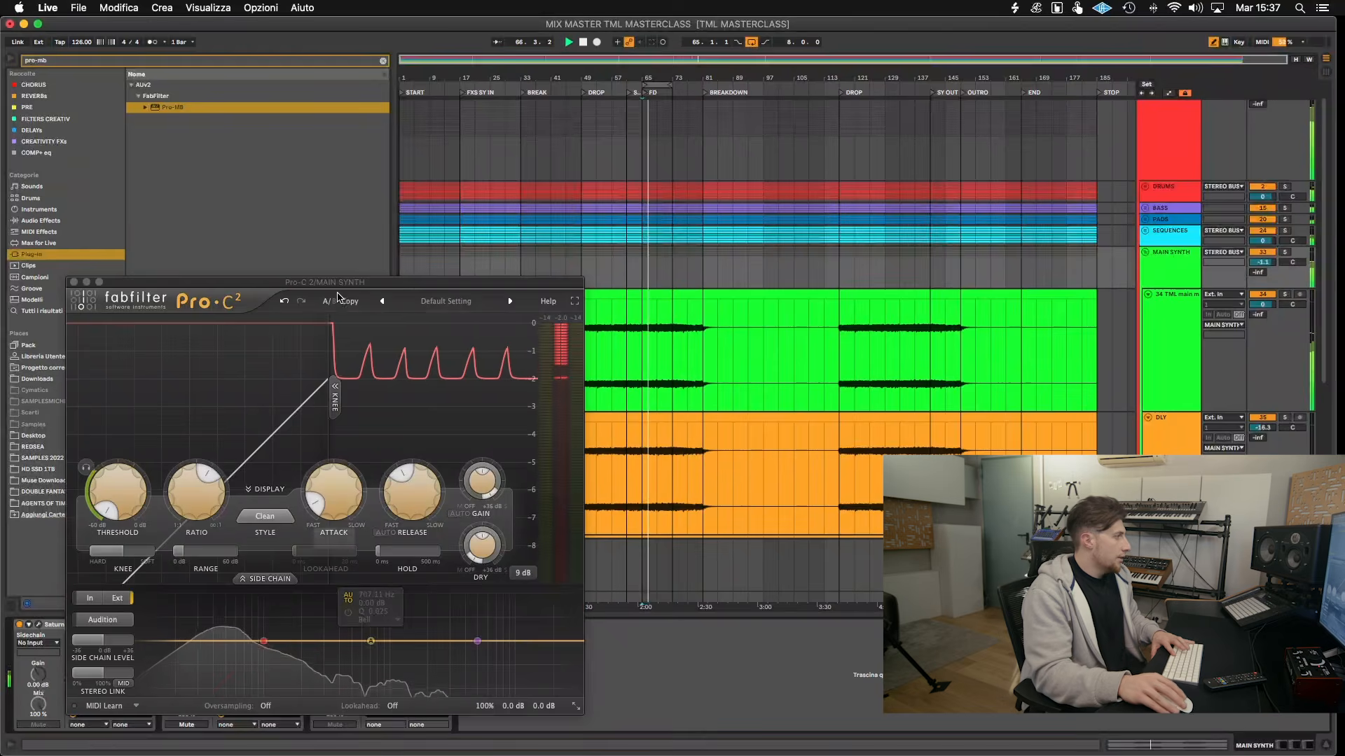
# - Raise Pro-C 2's release and ratio to their maximum and try a much wider range
pyautogui.moveTo(412, 490); pyautogui.dragTo(420, 199)
pyautogui.moveTo(203, 491); pyautogui.dragTo(268, 414)
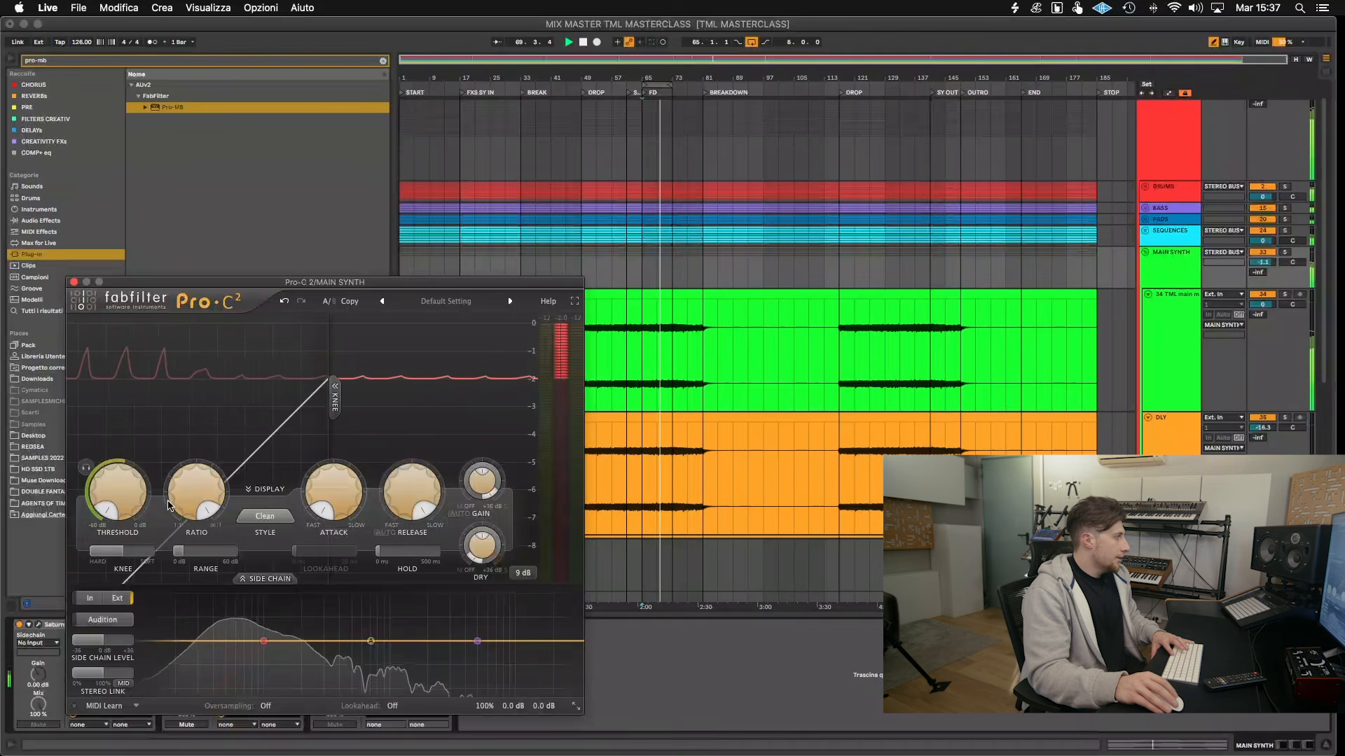
pyautogui.moveTo(178, 552); pyautogui.dragTo(350, 571)
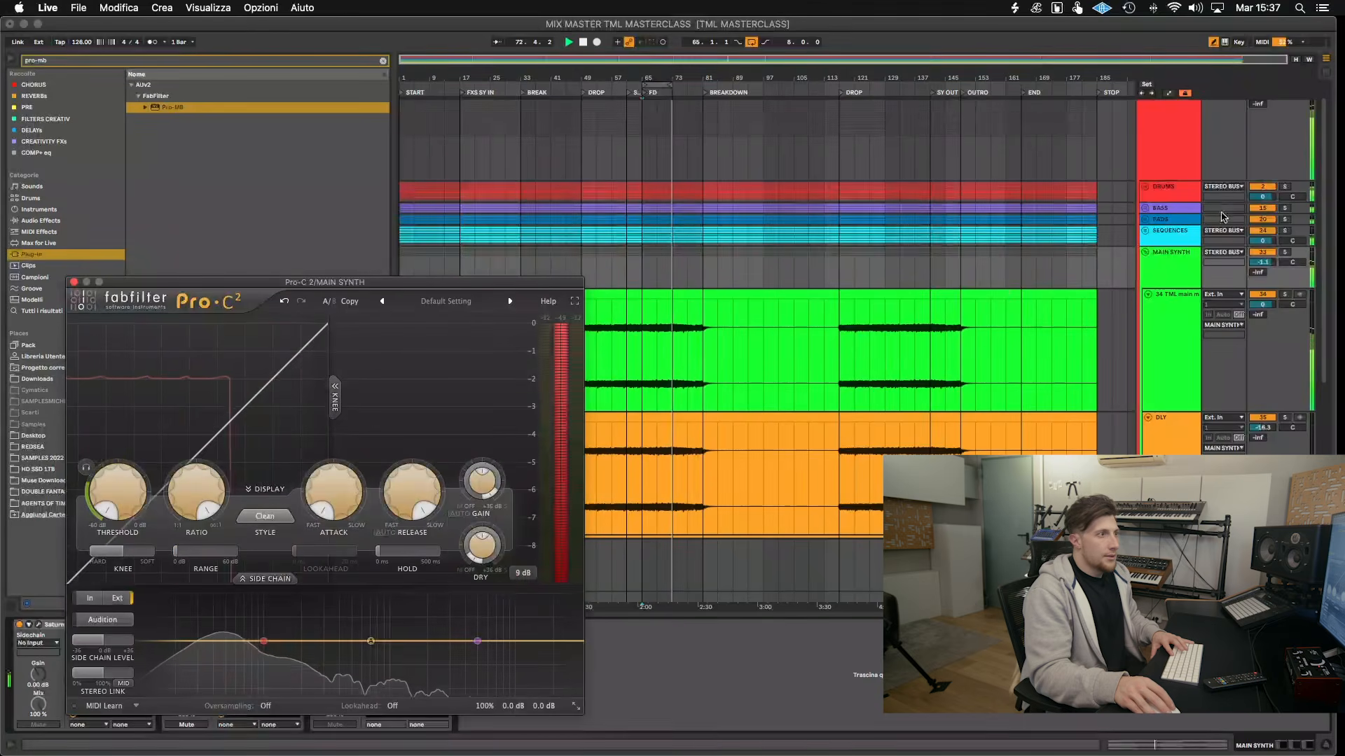
# - Solo the MAIN SYNTH group and set playback to start from bar 61
pyautogui.click(1283, 253)
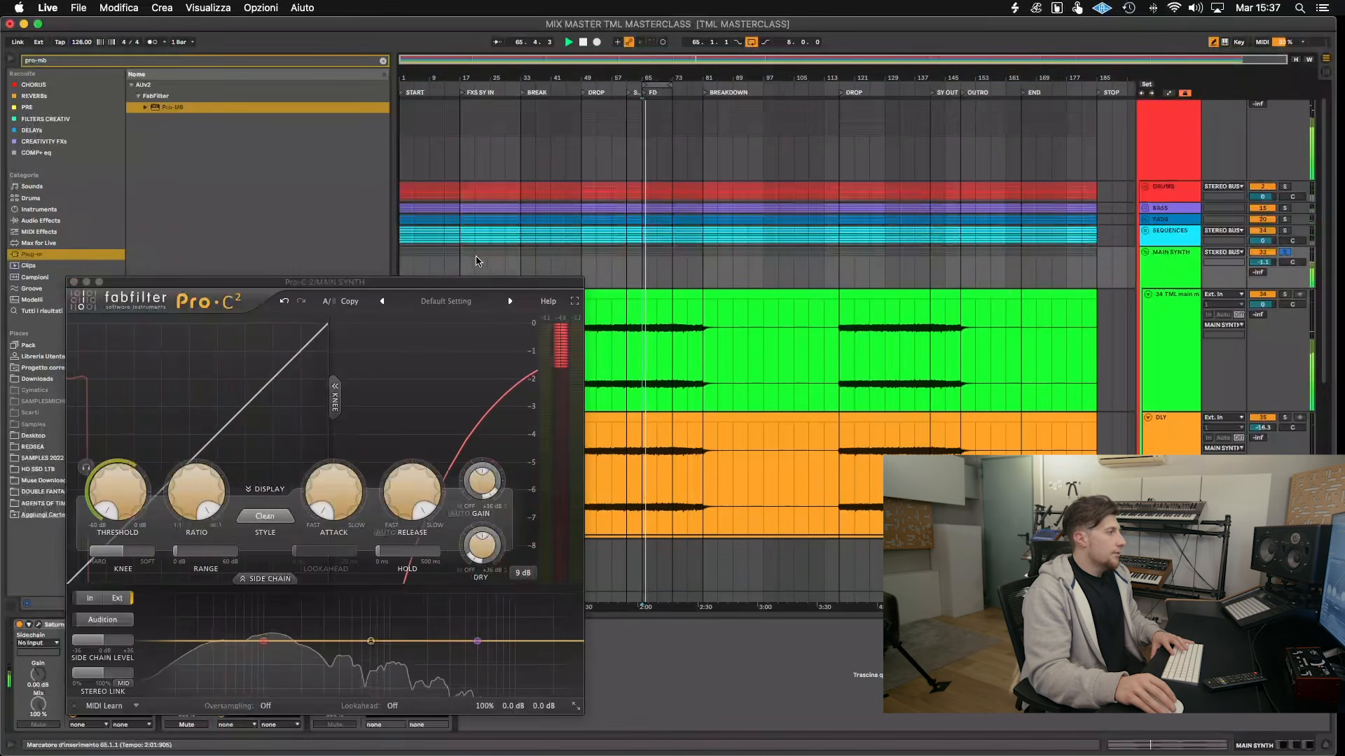
pyautogui.press('space')
pyautogui.click(627, 265)
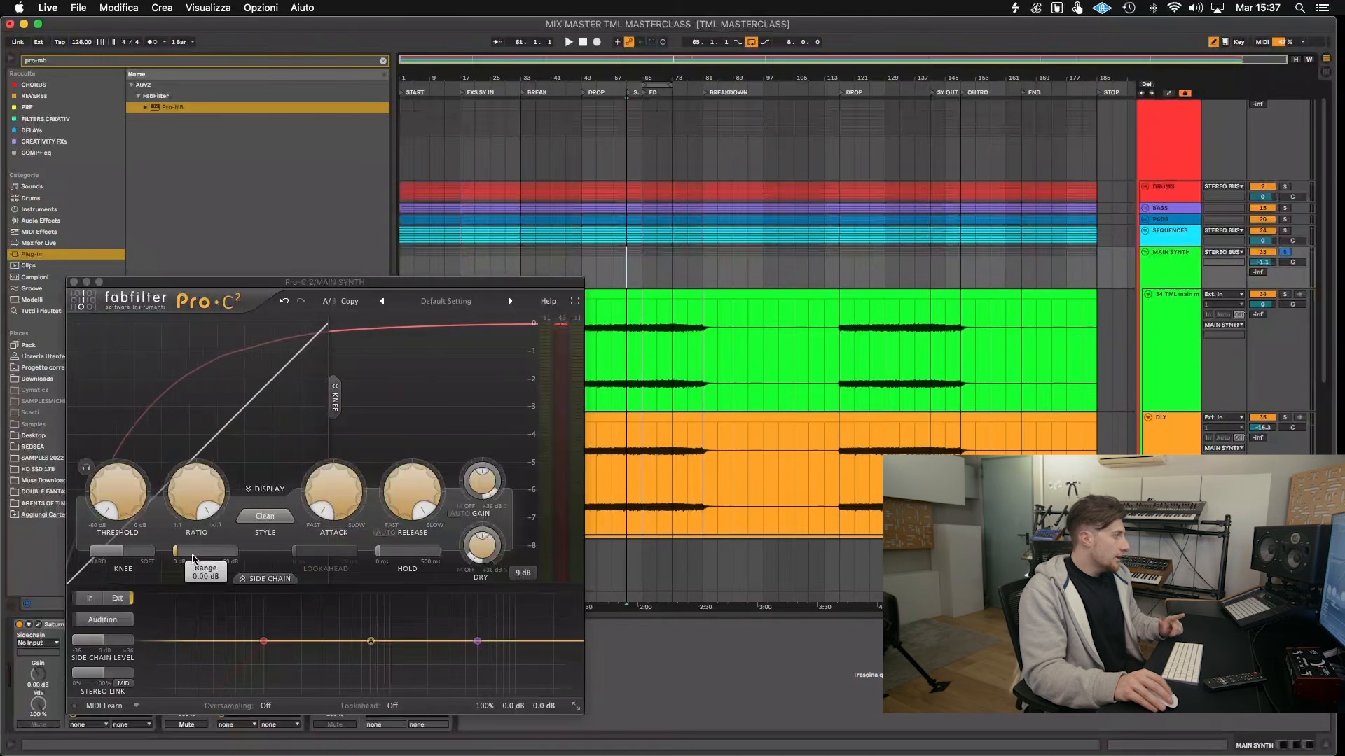
# - Set Pro-C 2's range to about 3 dB, keep its release at 2500 ms and close its window
pyautogui.click(242, 556)
pyautogui.moveTo(241, 556); pyautogui.dragTo(125, 551)
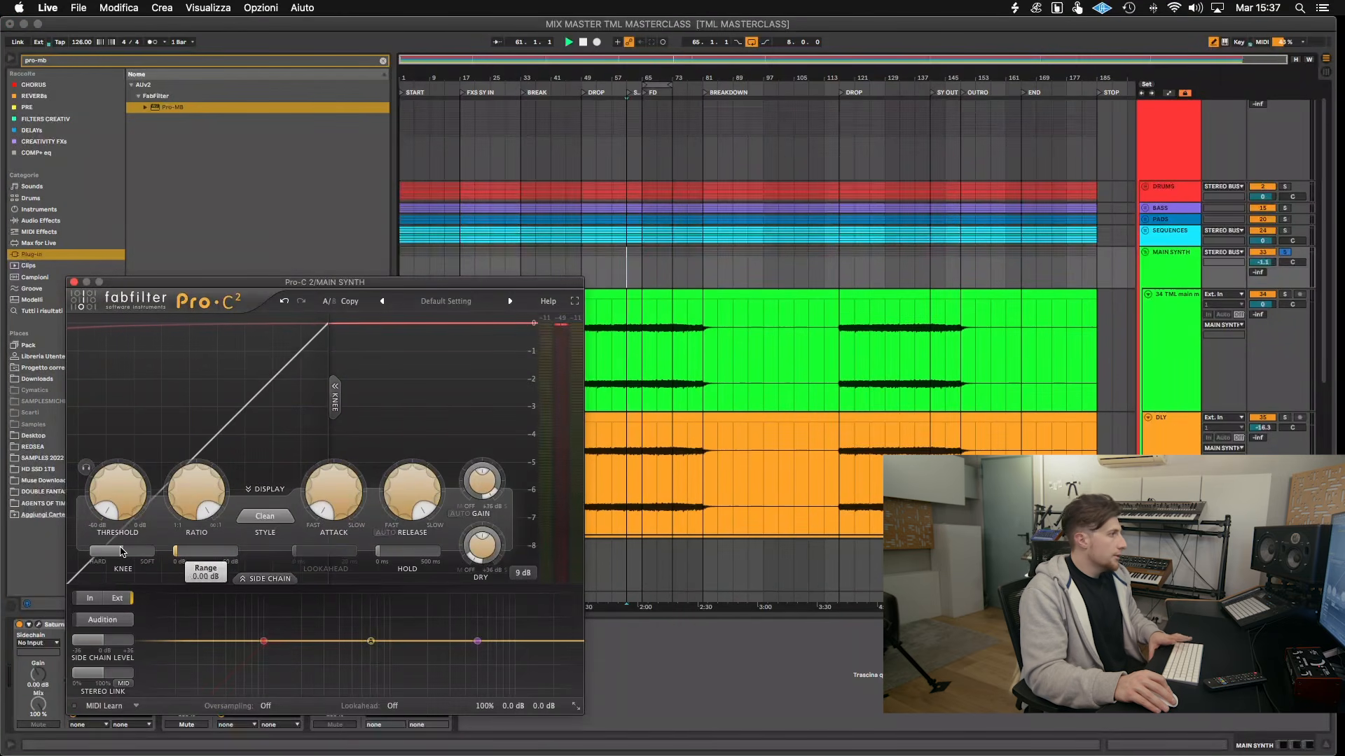
pyautogui.moveTo(175, 552); pyautogui.dragTo(560, 575)
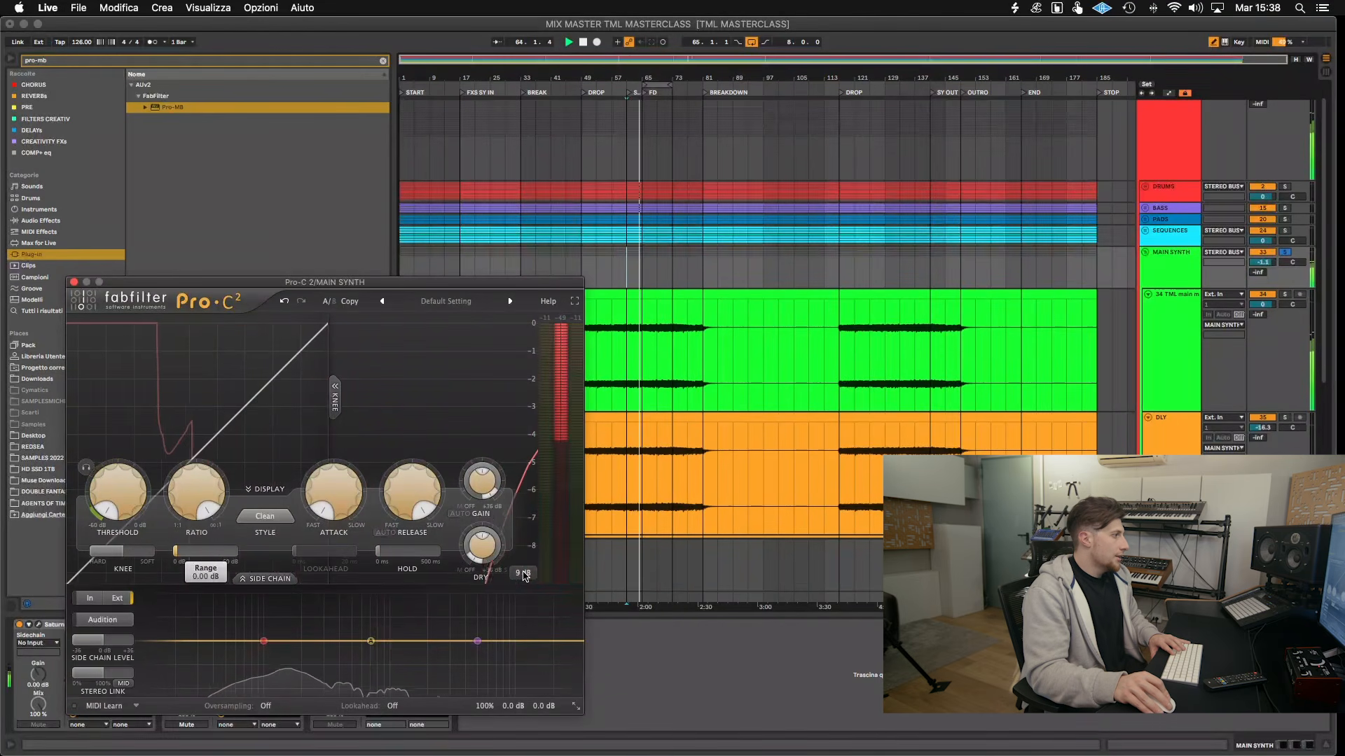
pyautogui.moveTo(524, 576); pyautogui.dragTo(583, 576)
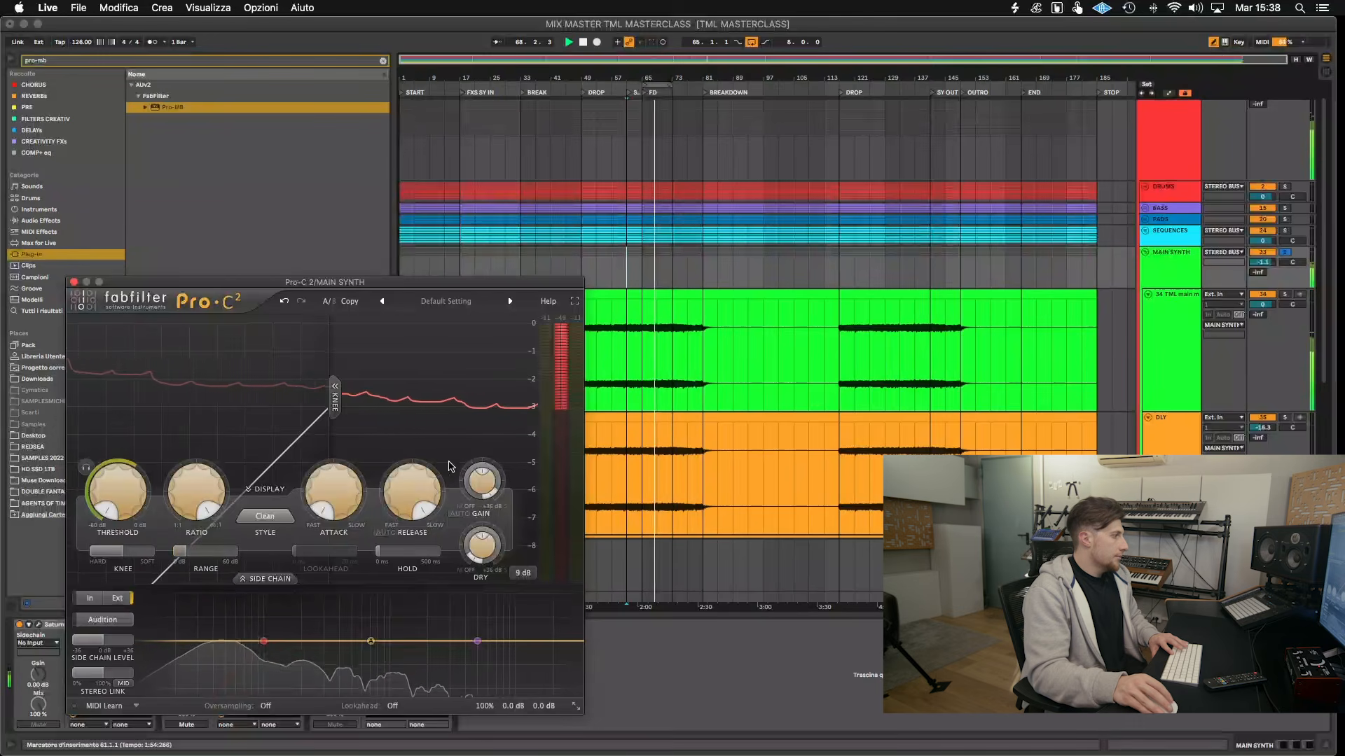
pyautogui.moveTo(428, 477); pyautogui.dragTo(440, 398)
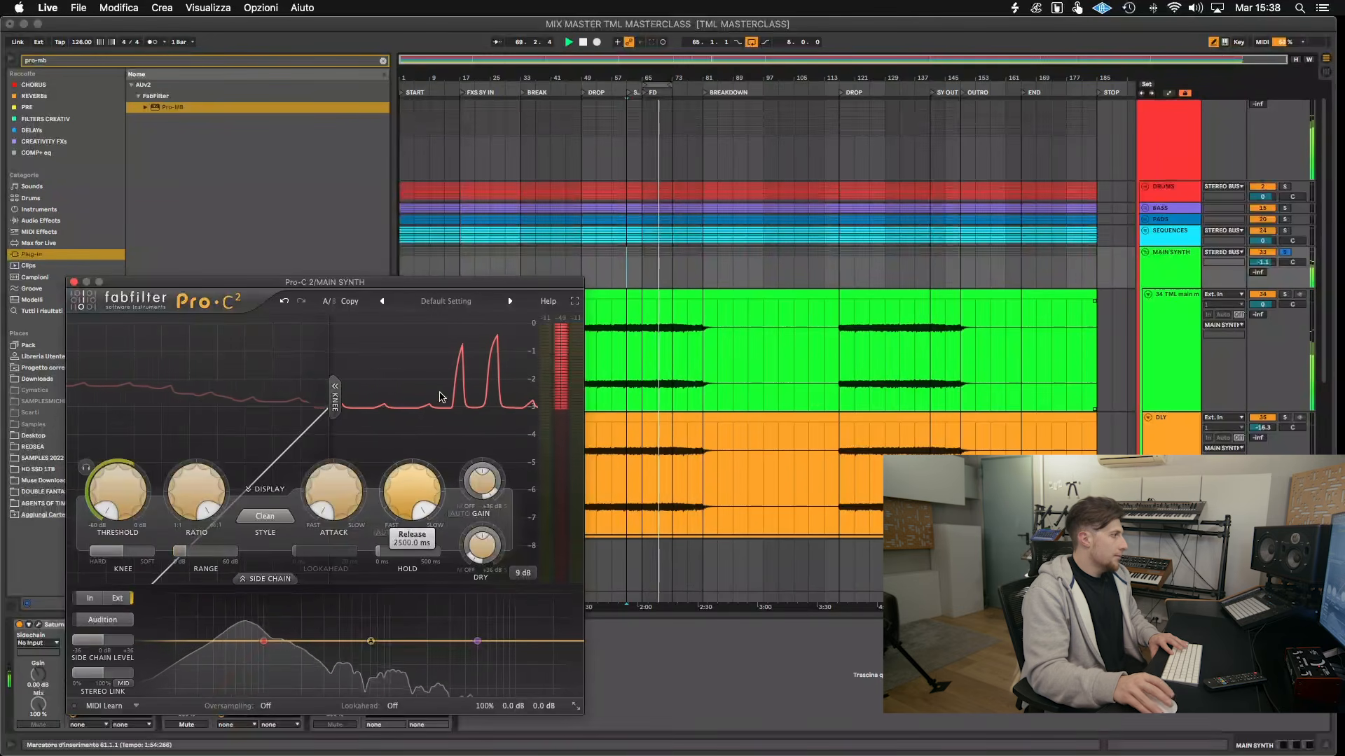
pyautogui.click(74, 281)
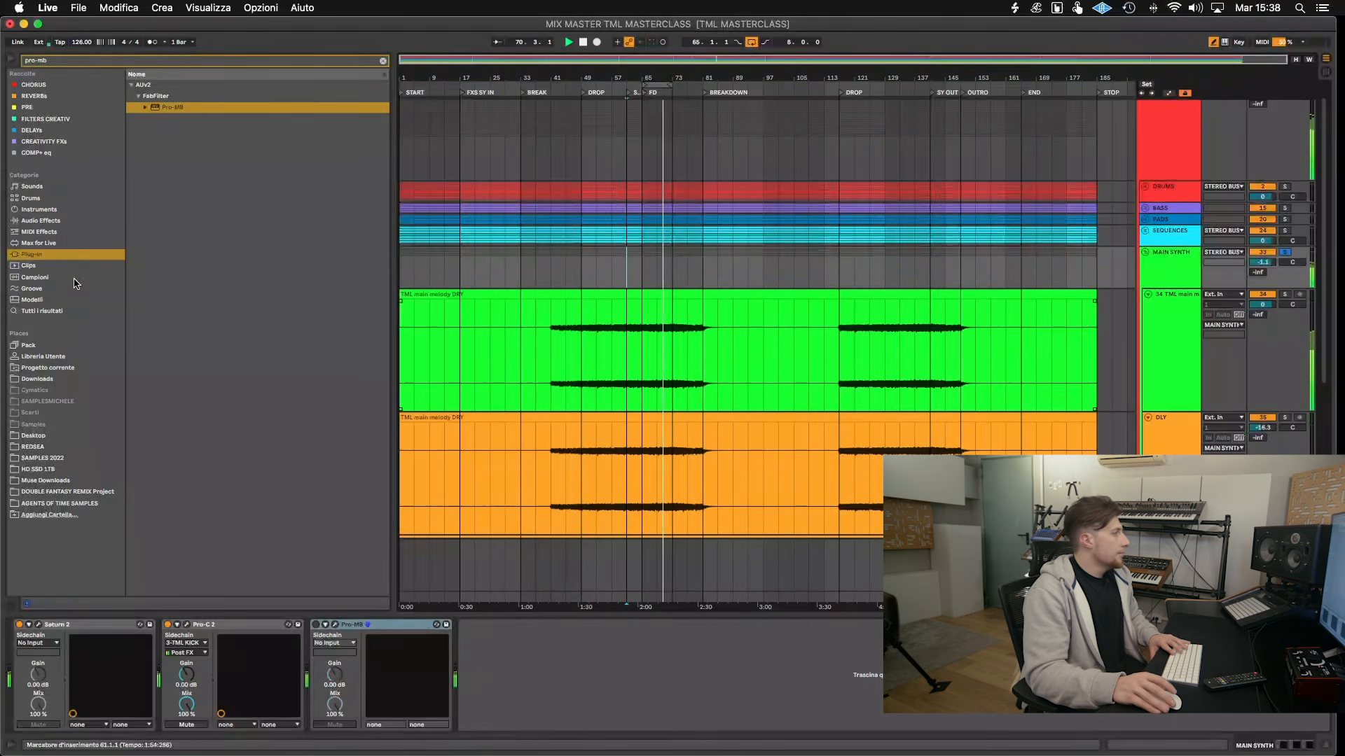
# - Open Pro-MB on the MAIN SYNTH group and create a band whose high crossover reaches 30000 Hz
pyautogui.click(626, 332)
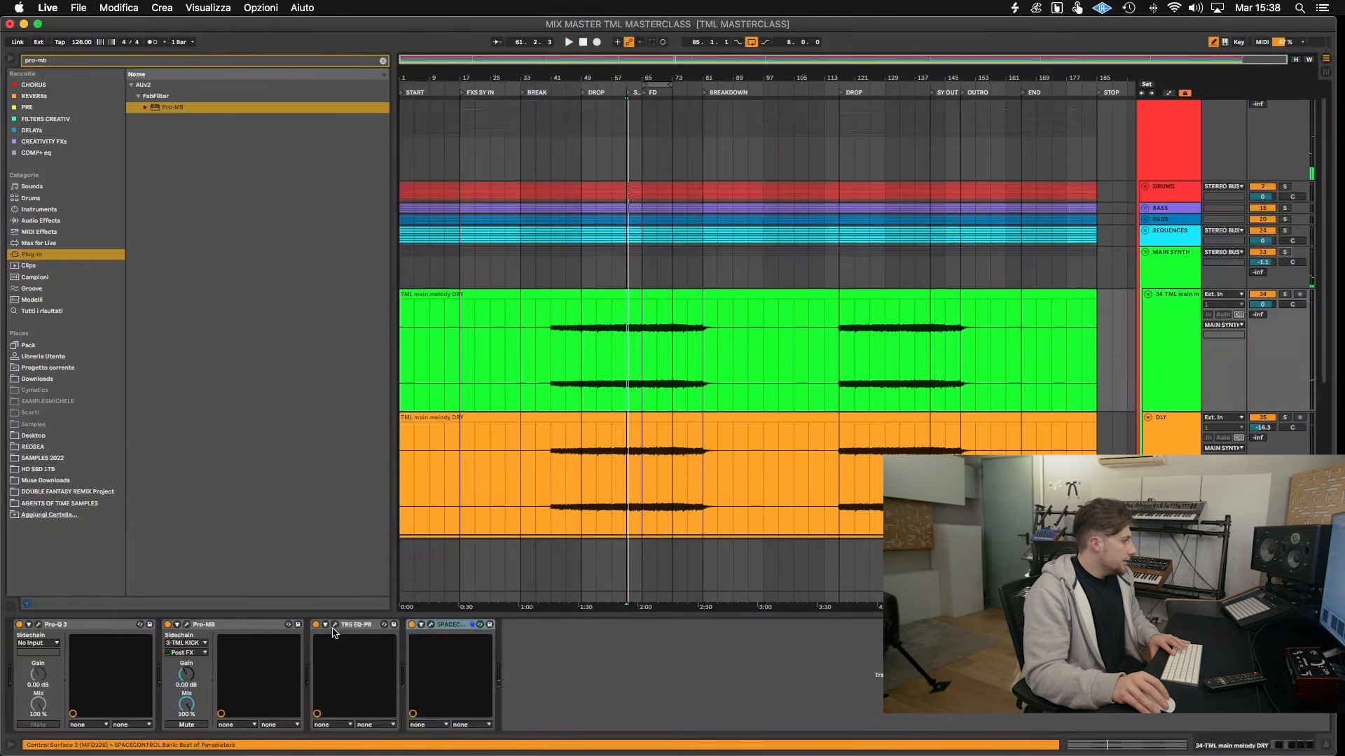
pyautogui.click(1183, 264)
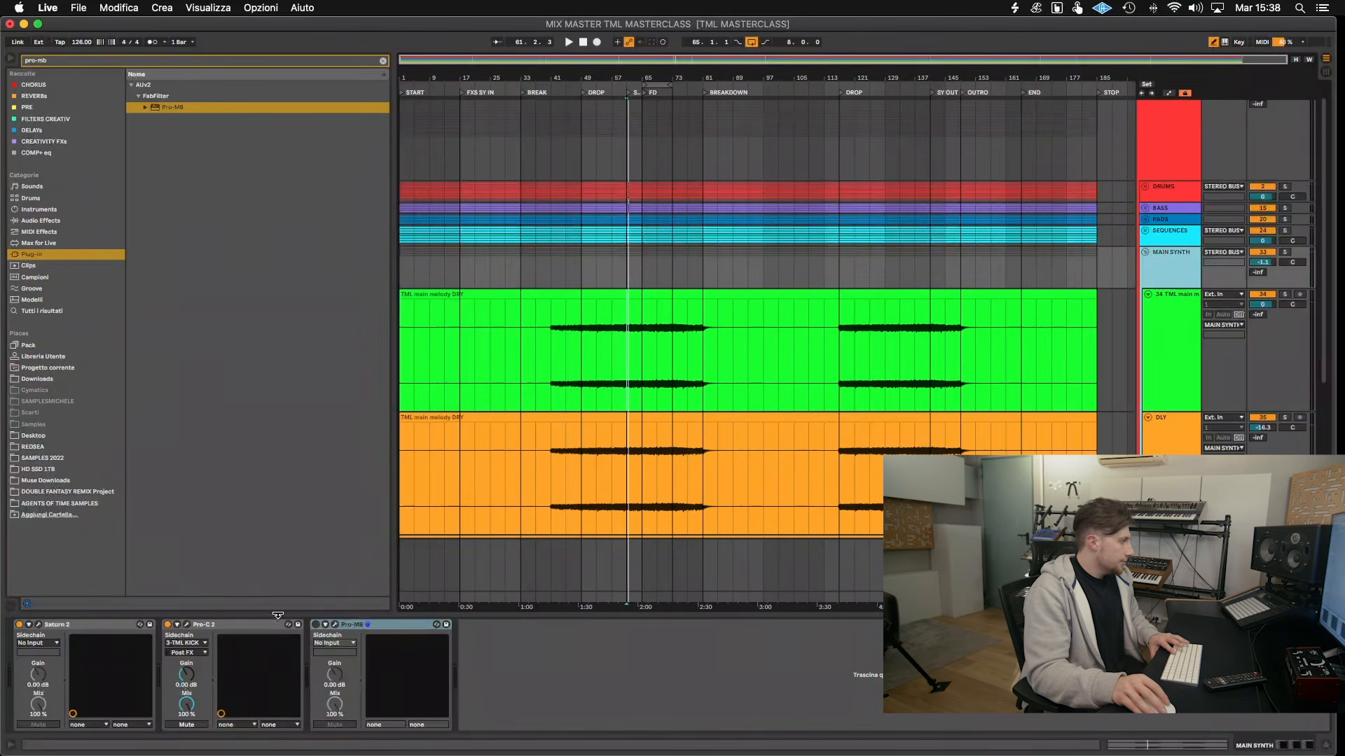
pyautogui.click(334, 626)
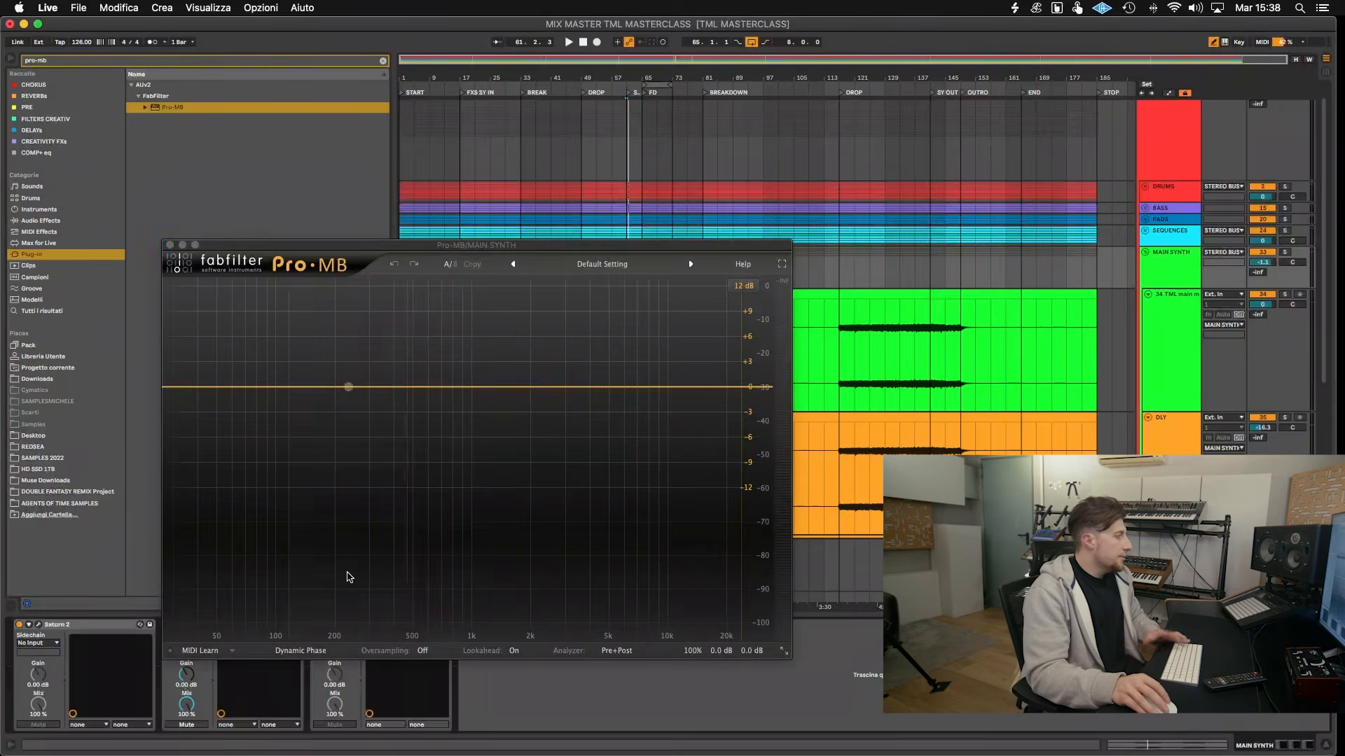
pyautogui.click(409, 387)
pyautogui.moveTo(566, 352); pyautogui.dragTo(771, 352)
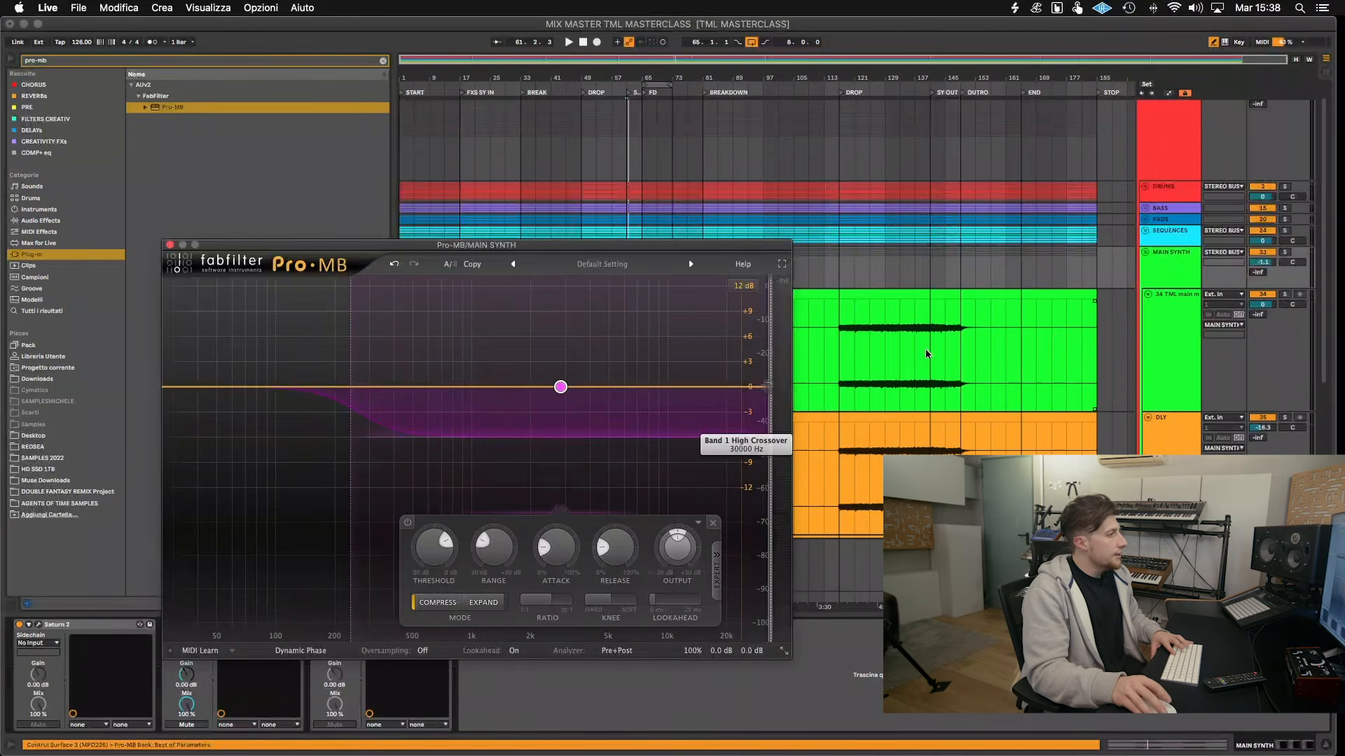
# - Switch the Pro-MB band to Expand mode with a range of +2 dB and set the display scale to 3 dB
pyautogui.click(715, 573)
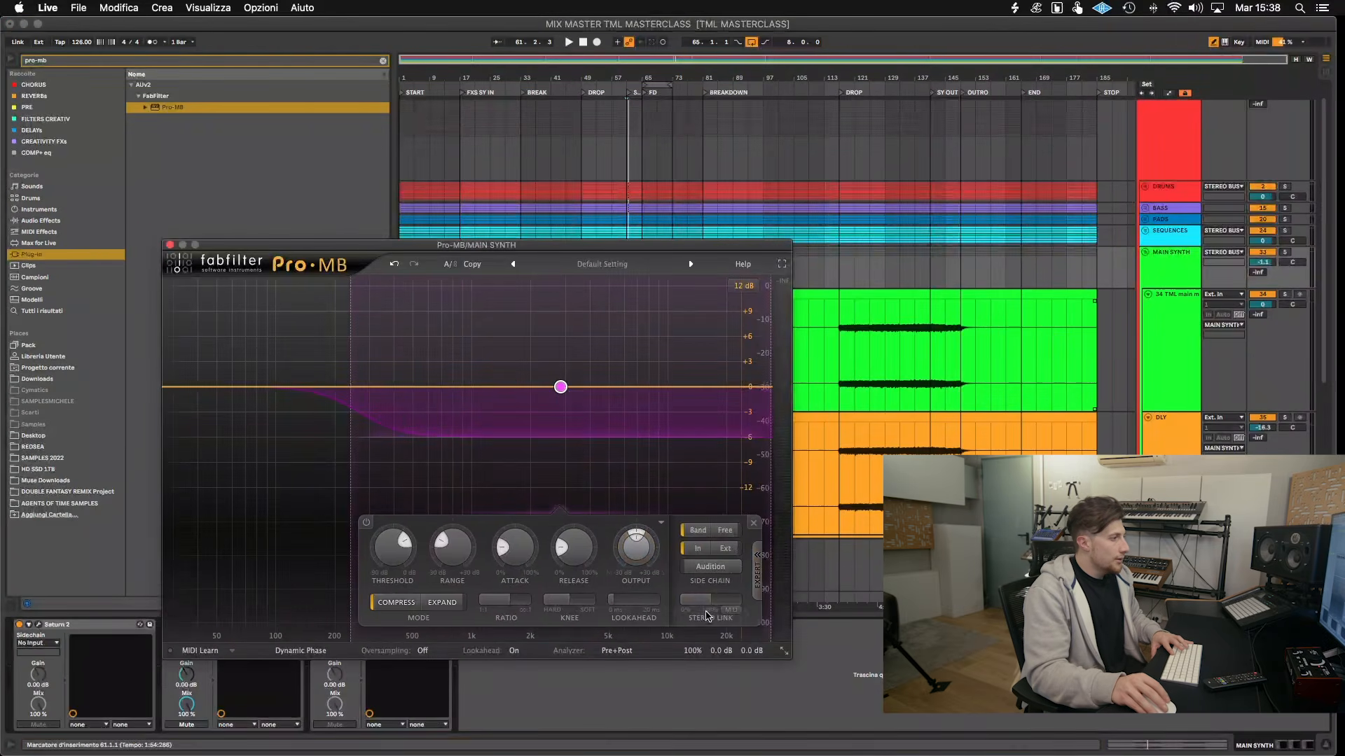
pyautogui.click(431, 604)
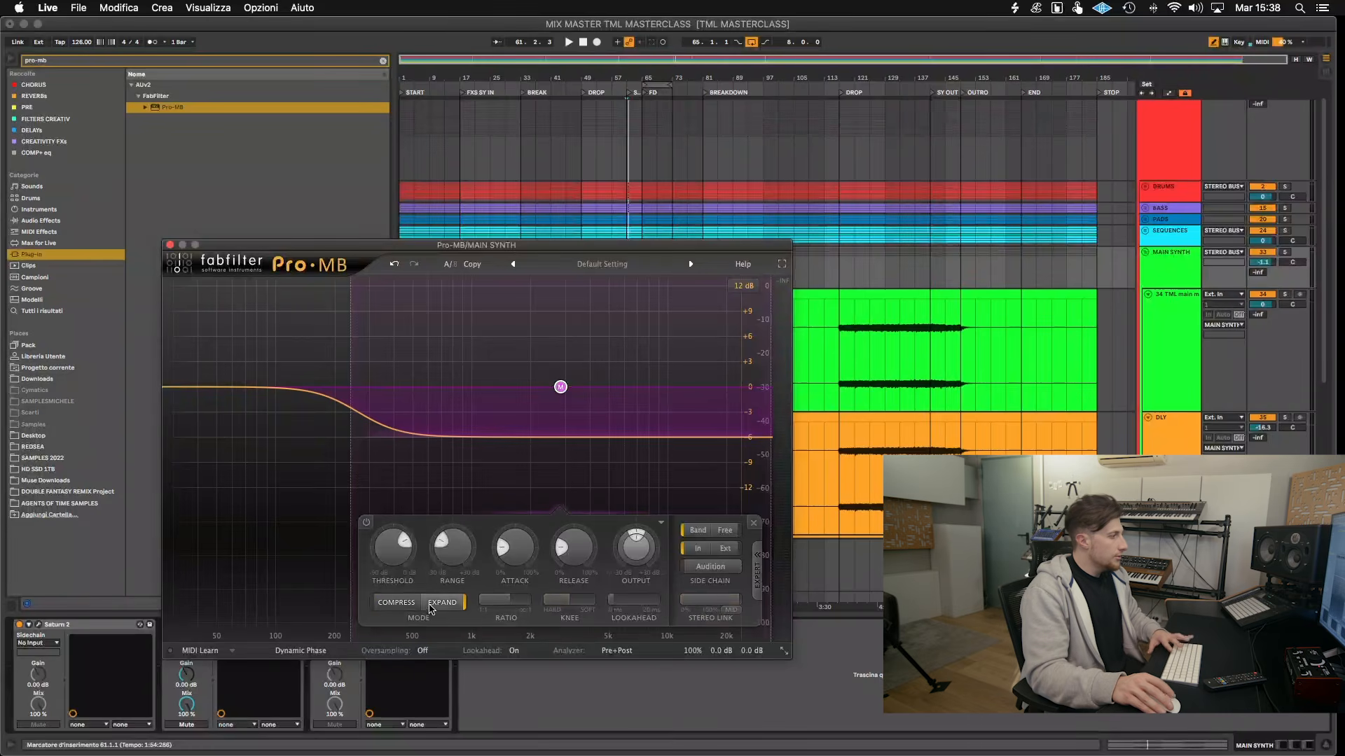
pyautogui.moveTo(445, 562); pyautogui.dragTo(458, 552)
pyautogui.doubleClick(459, 552)
pyautogui.write('2')
pyautogui.press('Return')
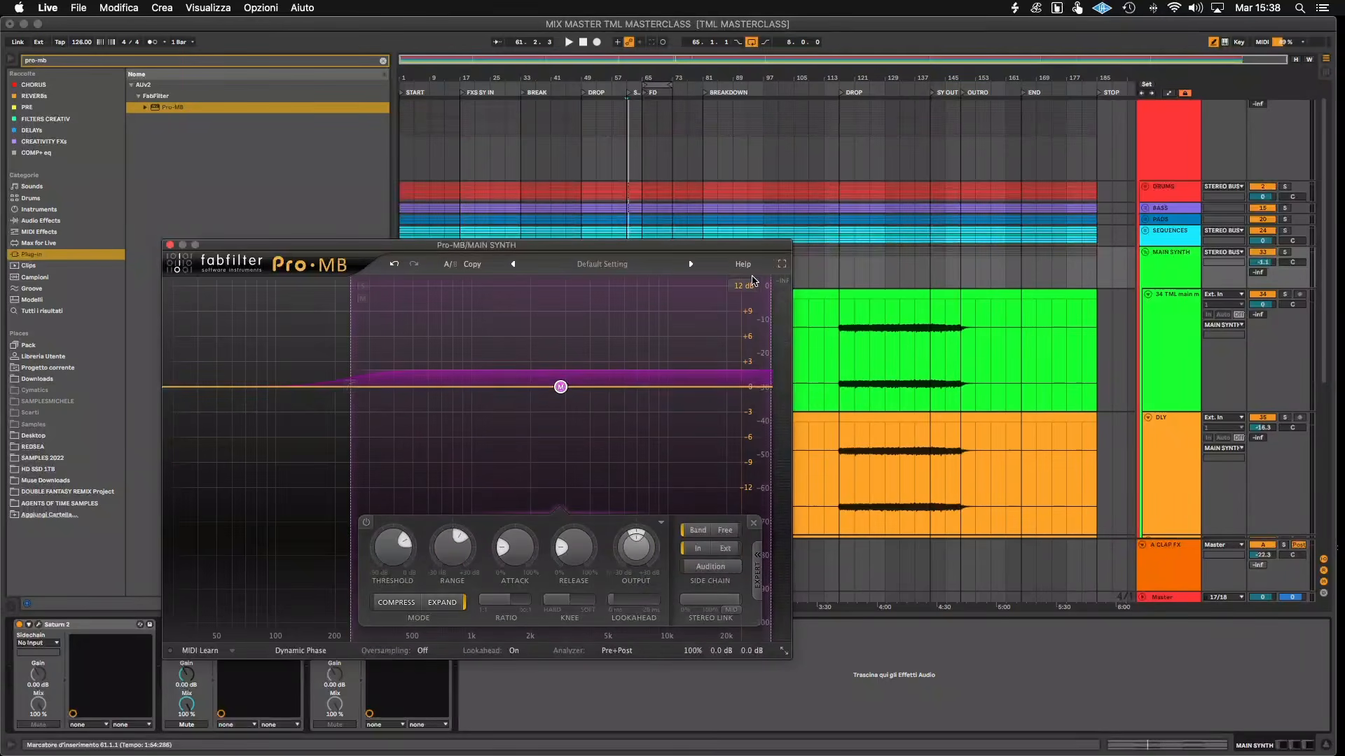
pyautogui.click(755, 303)
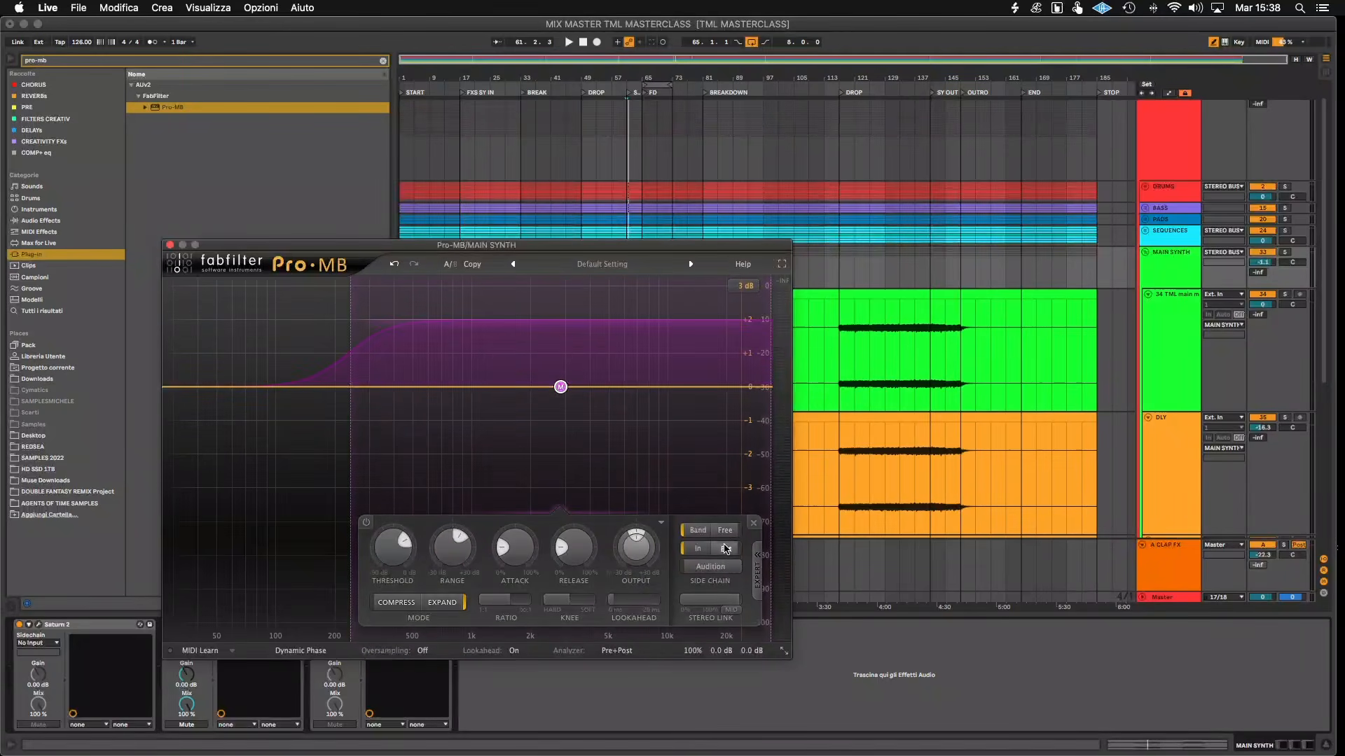
# - Route 3-TML KICK into Pro-MB as the band's external side chain source
pyautogui.moveTo(480, 244); pyautogui.dragTo(956, 209)
pyautogui.click(322, 644)
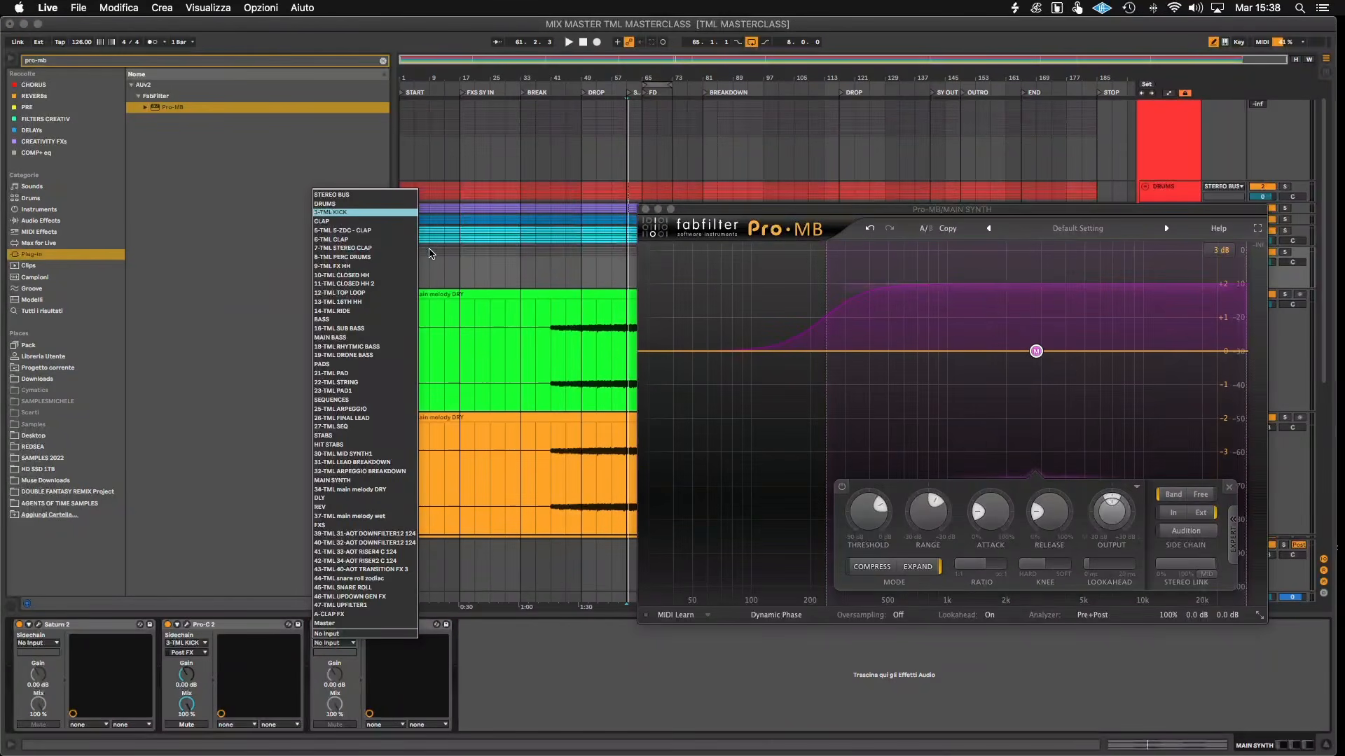
pyautogui.click(345, 213)
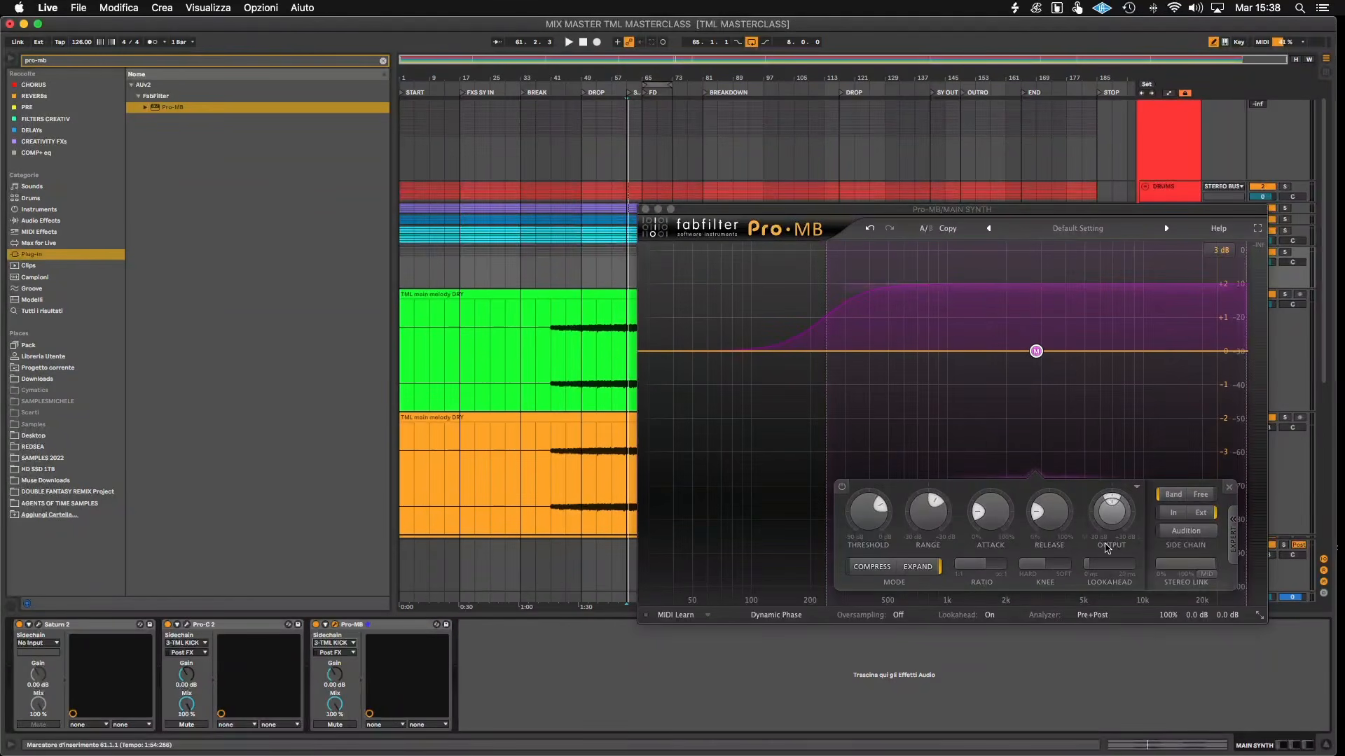
# - Lower the Pro-MB band's threshold and set its side chain to Free, limited to frequencies below about 140 Hz
pyautogui.moveTo(868, 517); pyautogui.dragTo(867, 570)
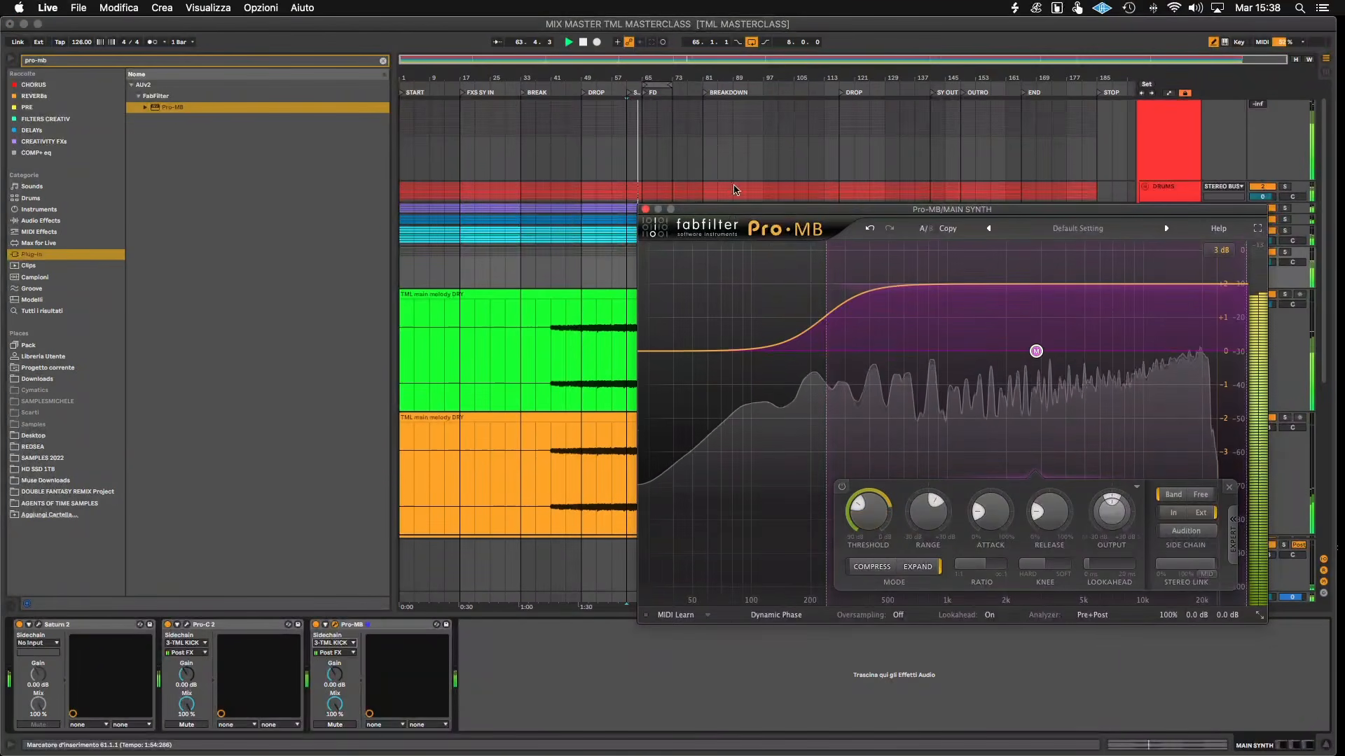
pyautogui.click(1201, 496)
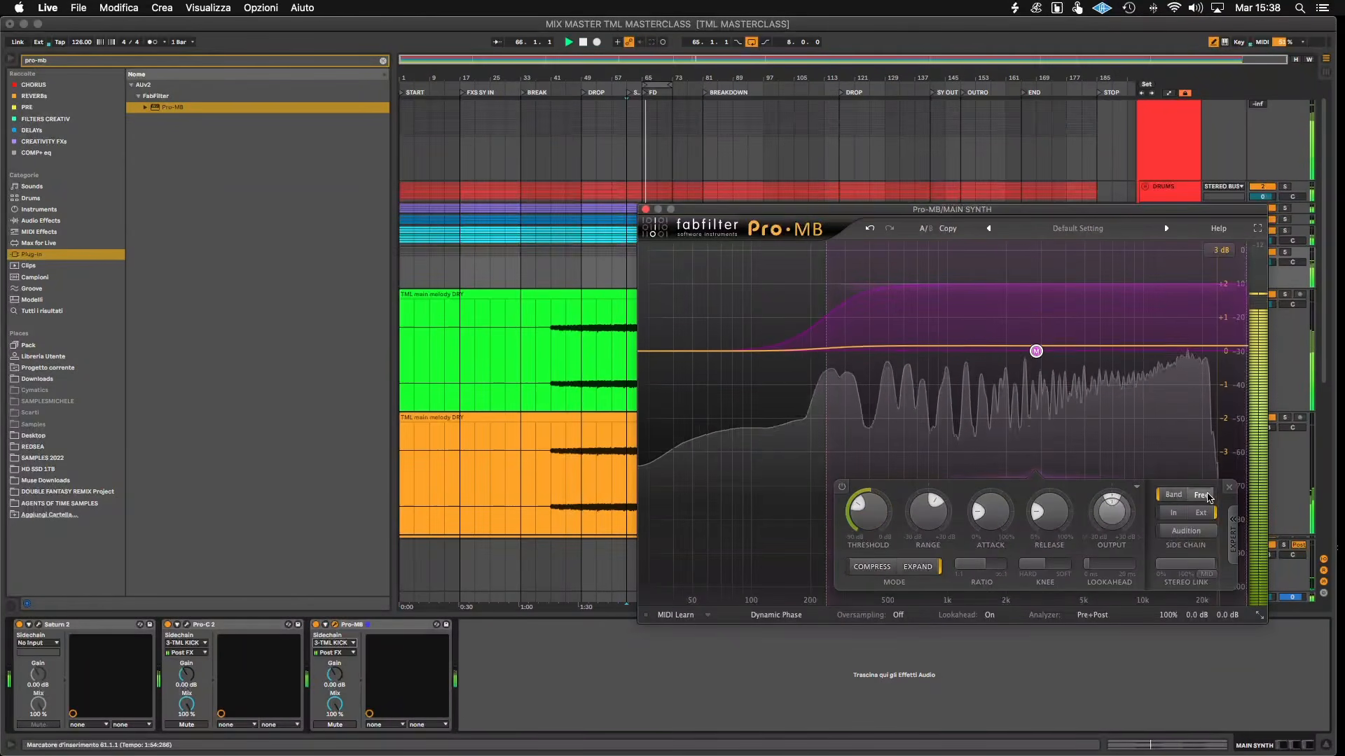
pyautogui.press('space')
pyautogui.moveTo(1003, 465); pyautogui.dragTo(774, 469)
# - Replay from bar 61, slightly lower the side chain's upper frequency limit and set the Pro-MB band's threshold to -25.55 dB
pyautogui.moveTo(622, 80)
pyautogui.mouseDown()
pyautogui.moveTo(623, 126)
pyautogui.moveTo(718, 150)
pyautogui.mouseUp()
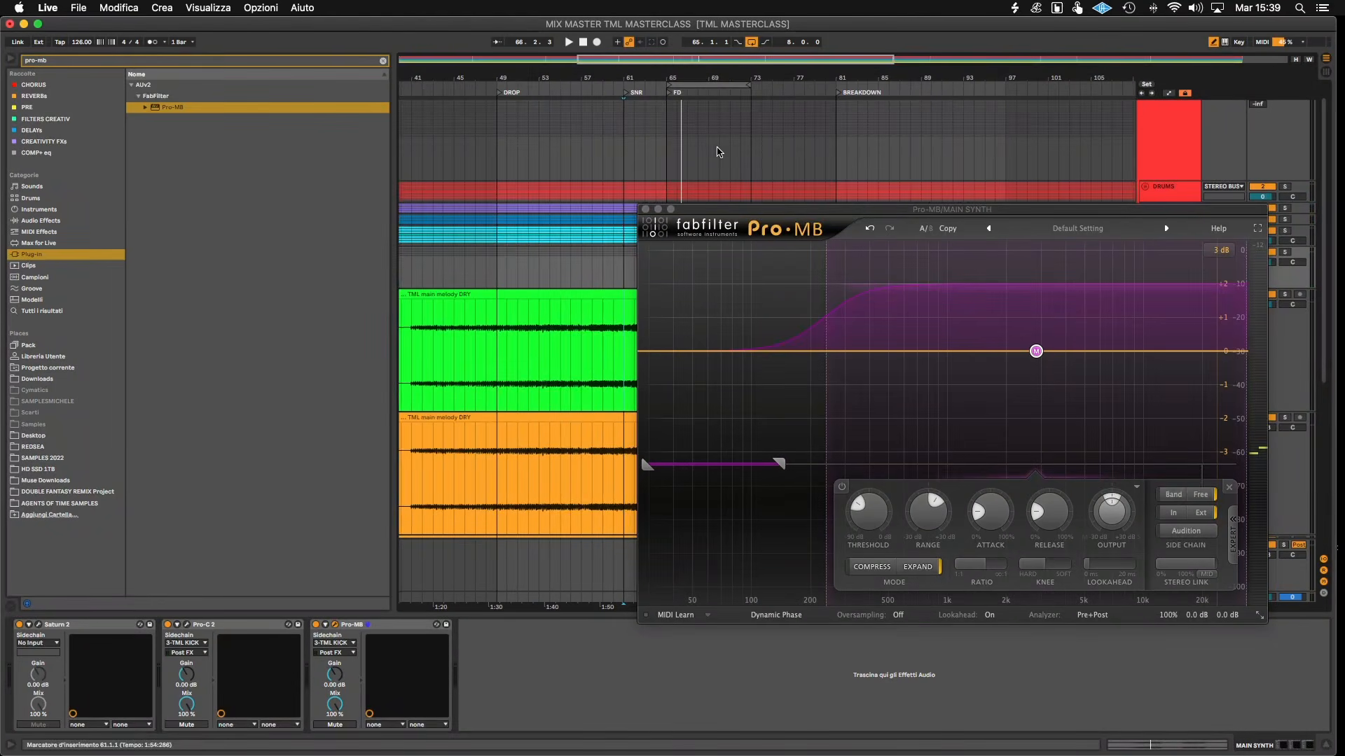
pyautogui.click(618, 309)
pyautogui.press('space')
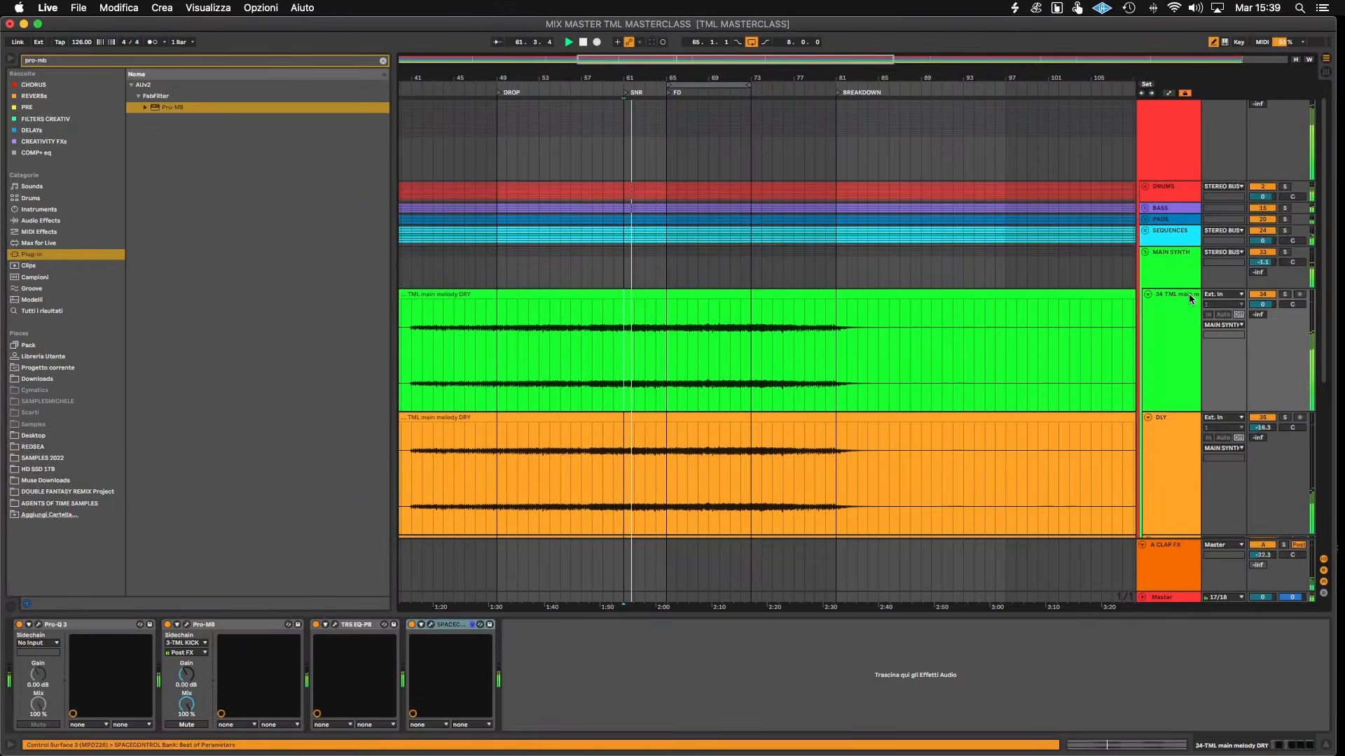
pyautogui.click(1184, 270)
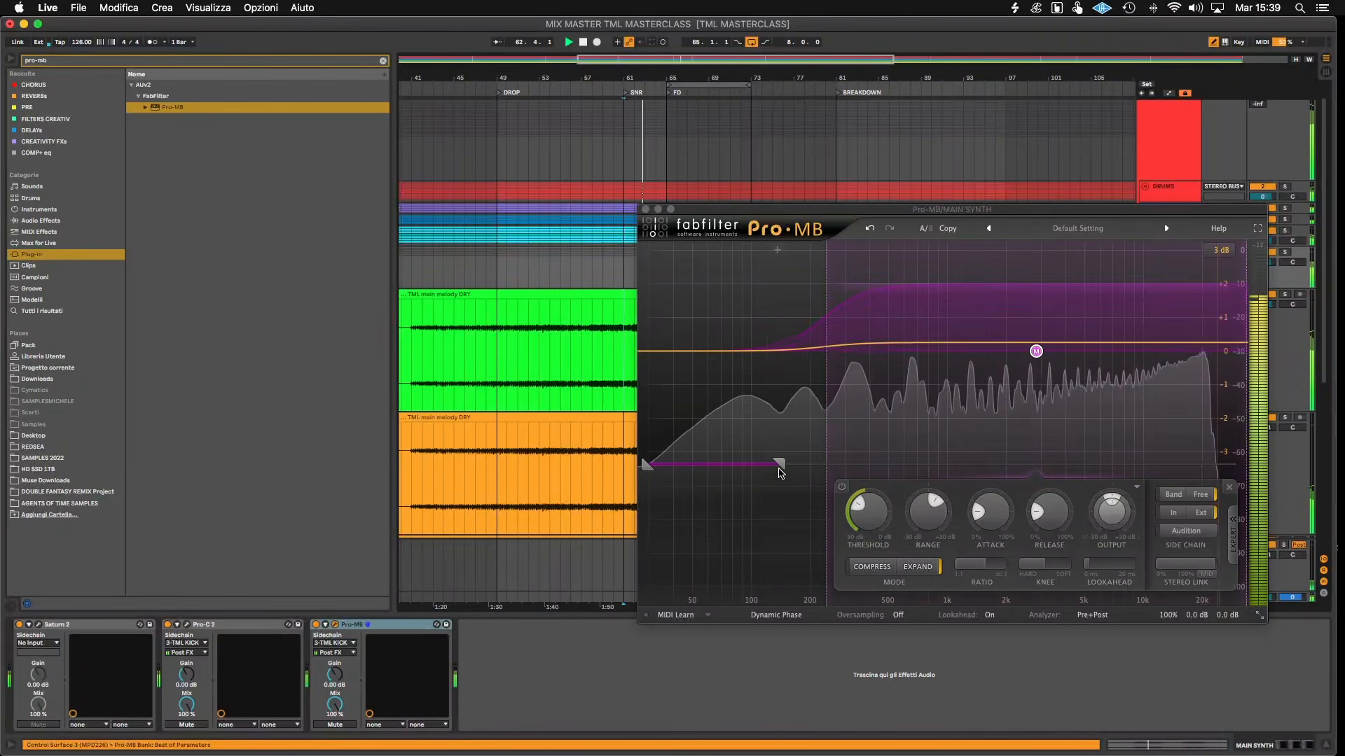
pyautogui.moveTo(780, 465)
pyautogui.mouseDown()
pyautogui.moveTo(748, 466)
pyautogui.moveTo(773, 466)
pyautogui.mouseUp()
pyautogui.moveTo(867, 537); pyautogui.dragTo(888, 482)
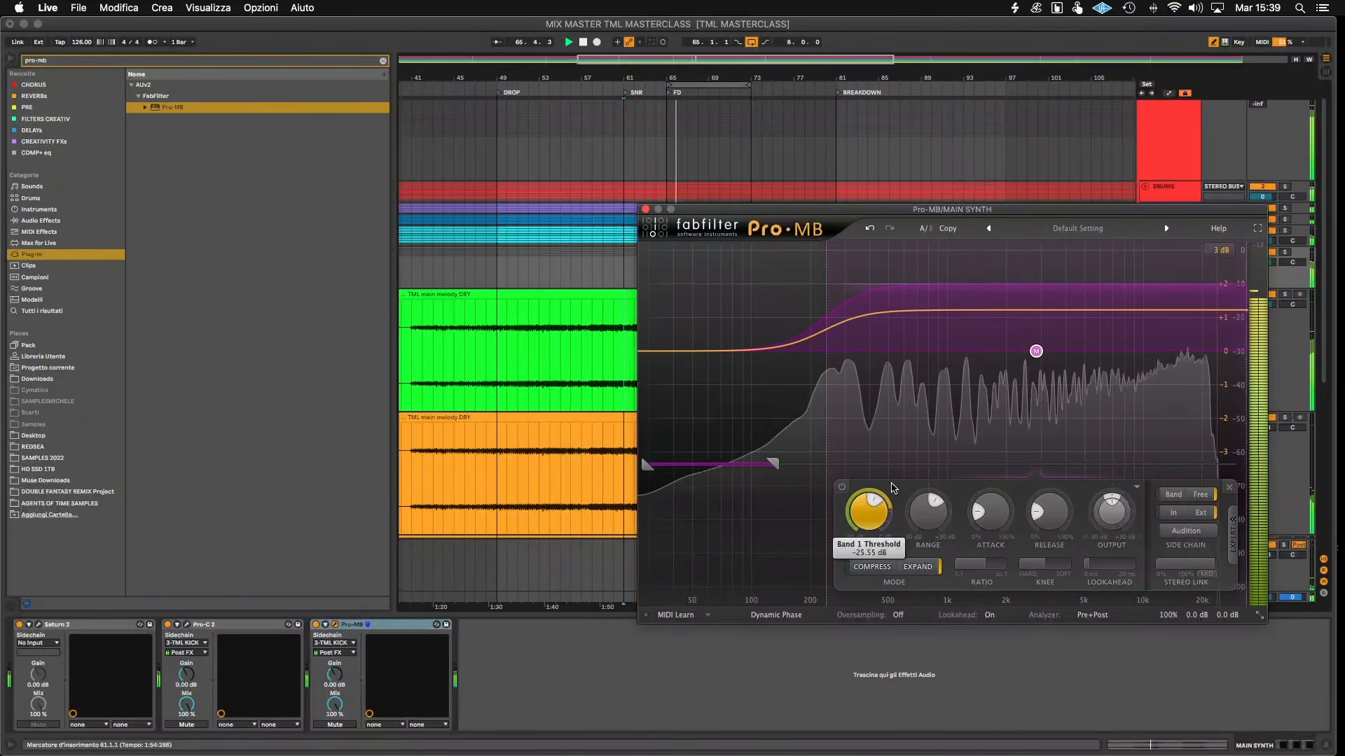
# - Set the Pro-MB band's attack to 0%, release to maximum and knee to 0 dB, and turn lookahead off
pyautogui.moveTo(992, 511); pyautogui.dragTo(1031, 441)
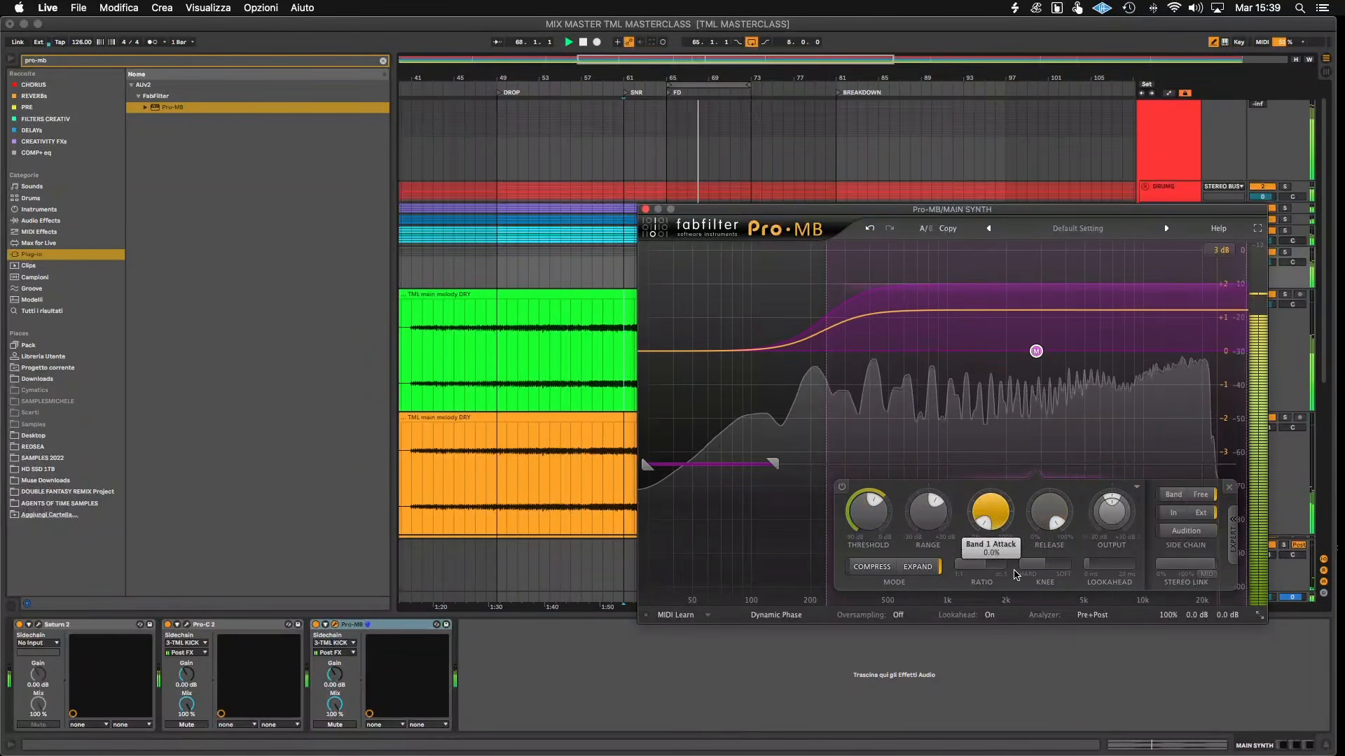
pyautogui.moveTo(1043, 565); pyautogui.dragTo(780, 558)
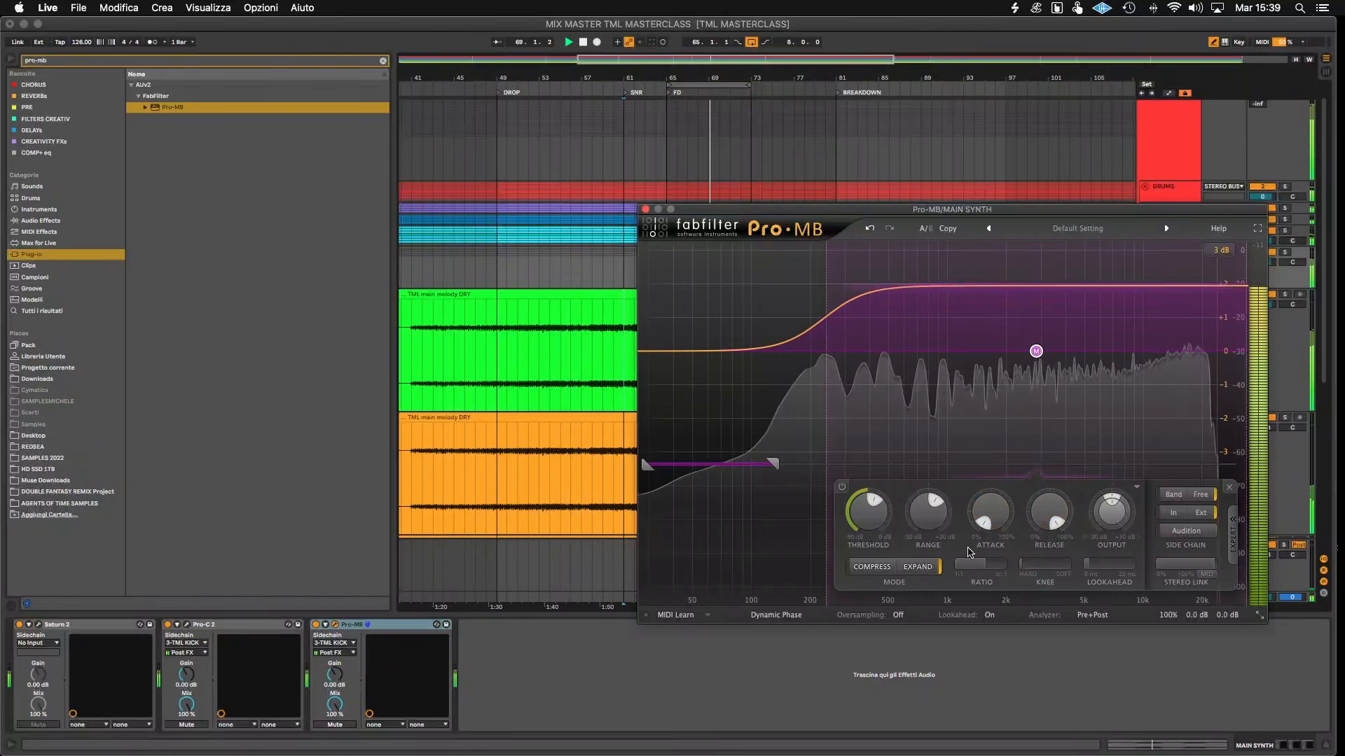
pyautogui.doubleClick(931, 532)
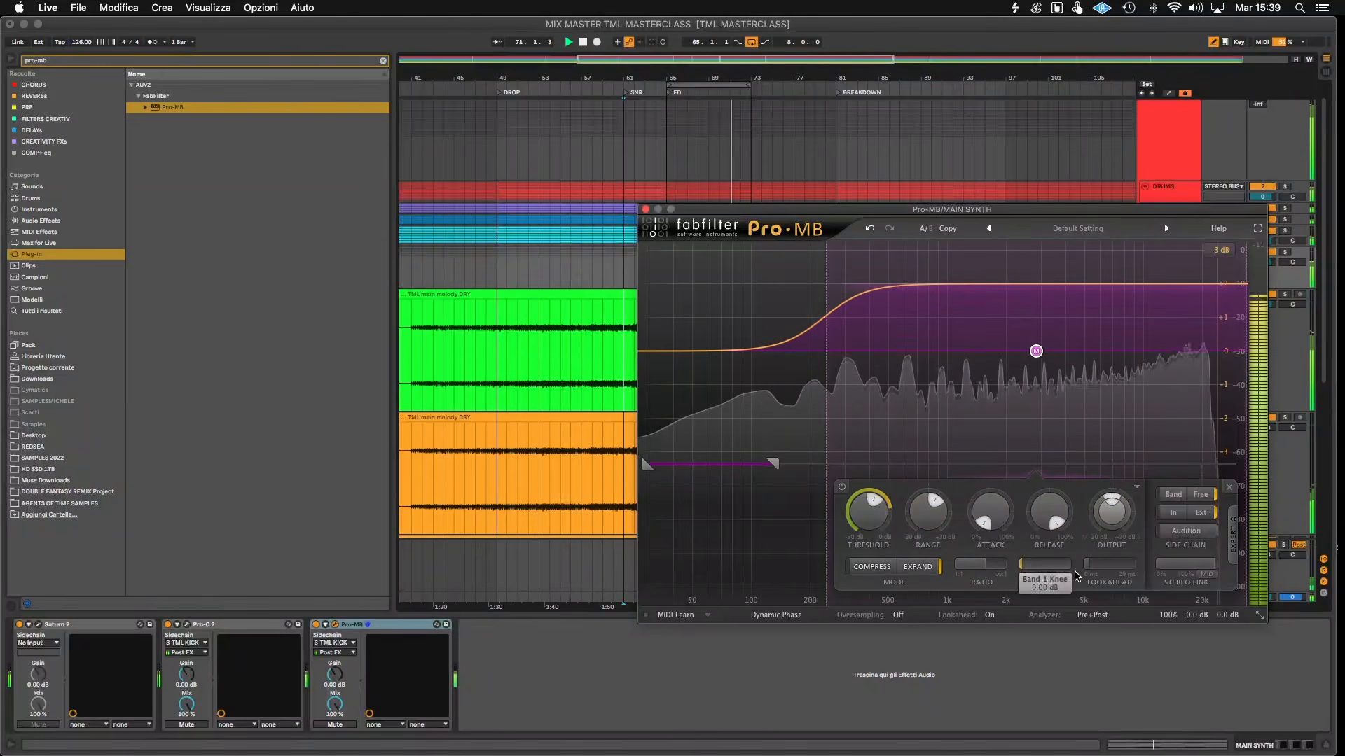
pyautogui.click(994, 616)
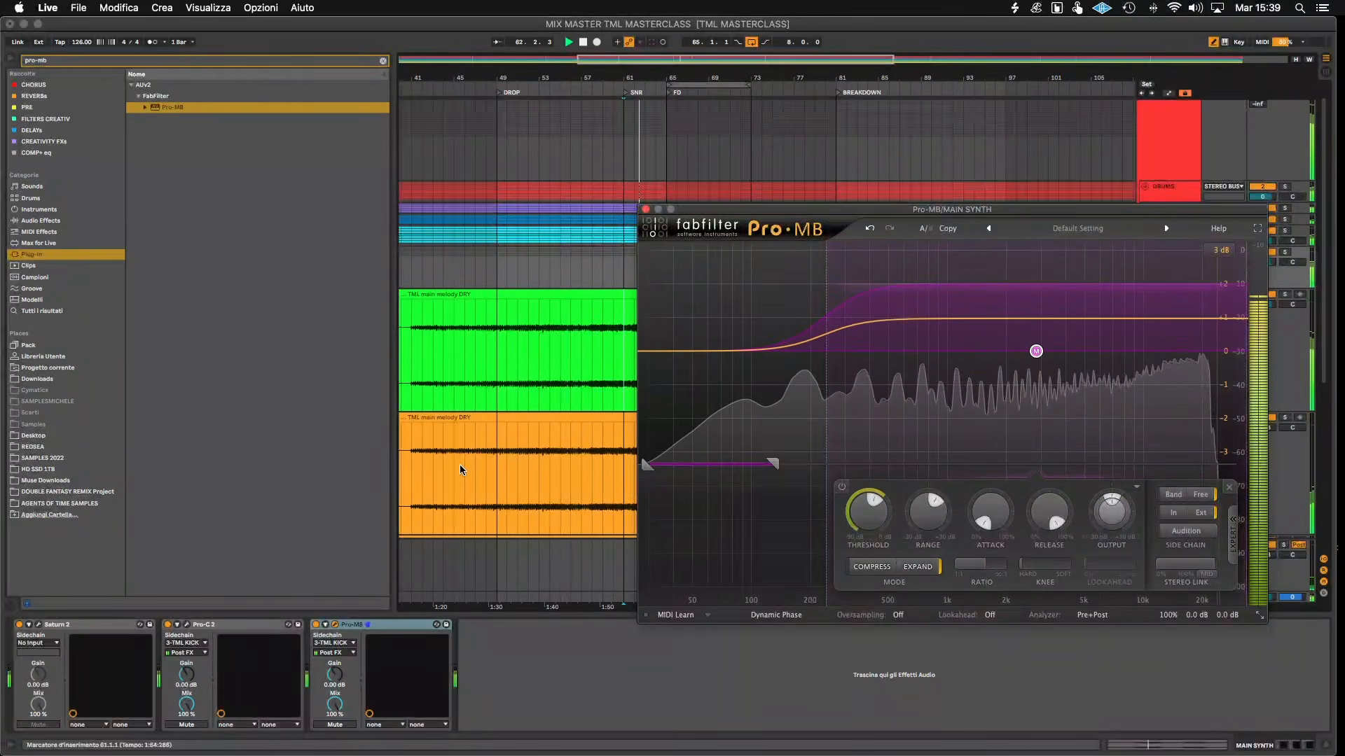
# - Open Pro-C 2 on MAIN SYNTH and lower its side chain's upper frequency limit to 100 Hz
pyautogui.click(185, 625)
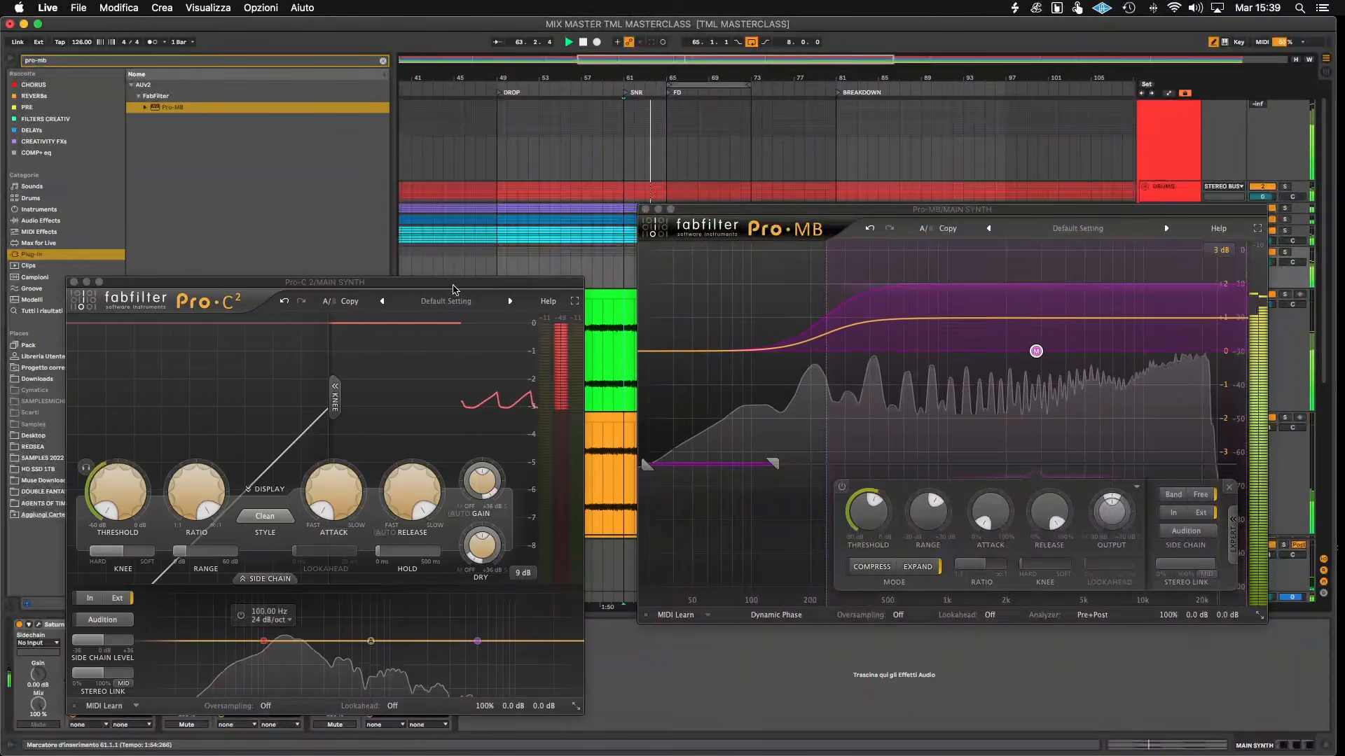
pyautogui.moveTo(420, 238); pyautogui.dragTo(422, 206)
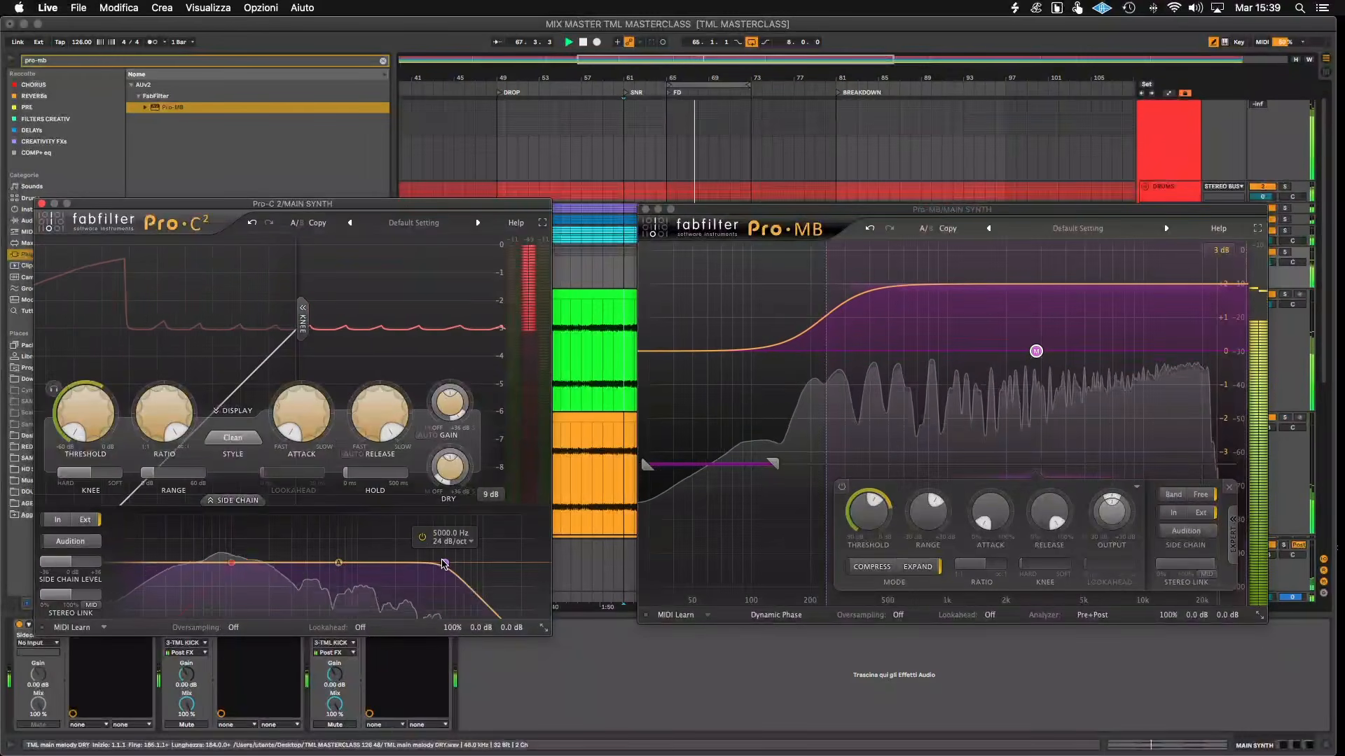
pyautogui.moveTo(445, 563); pyautogui.dragTo(295, 562)
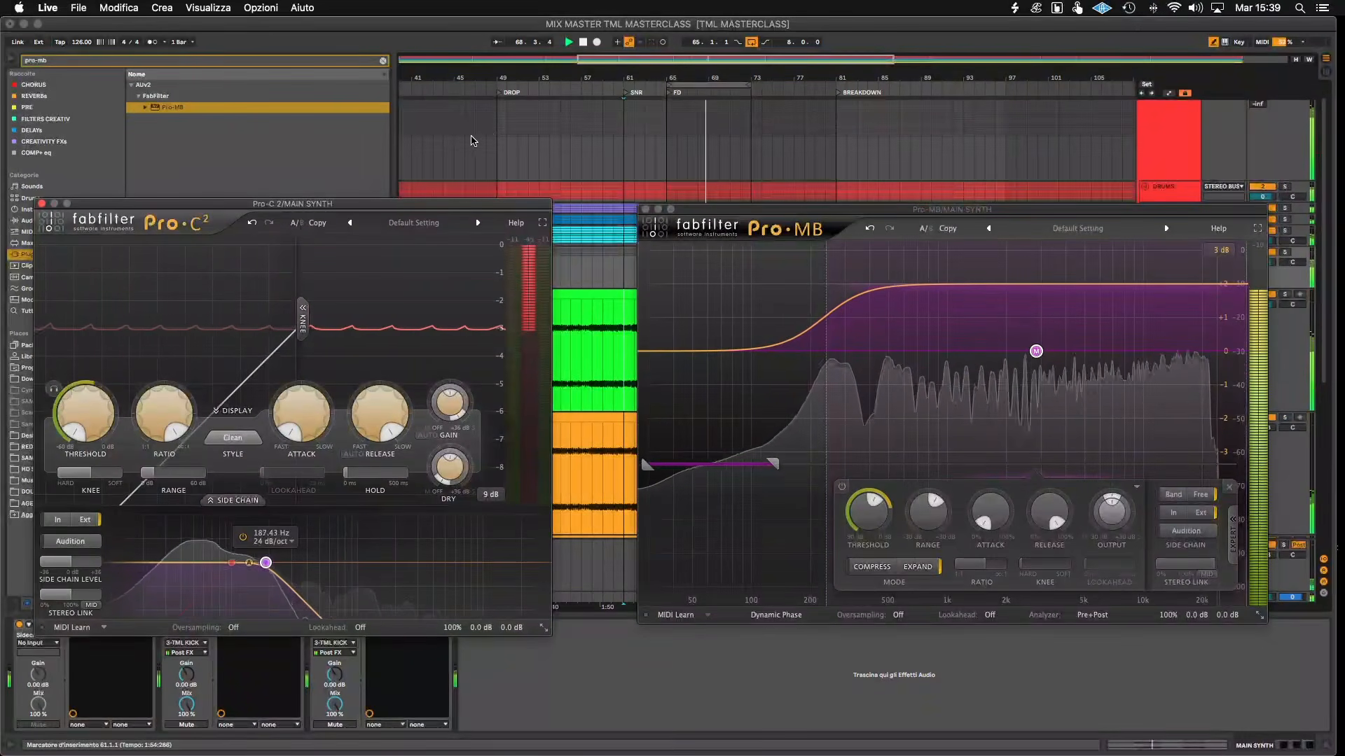
pyautogui.click(449, 144)
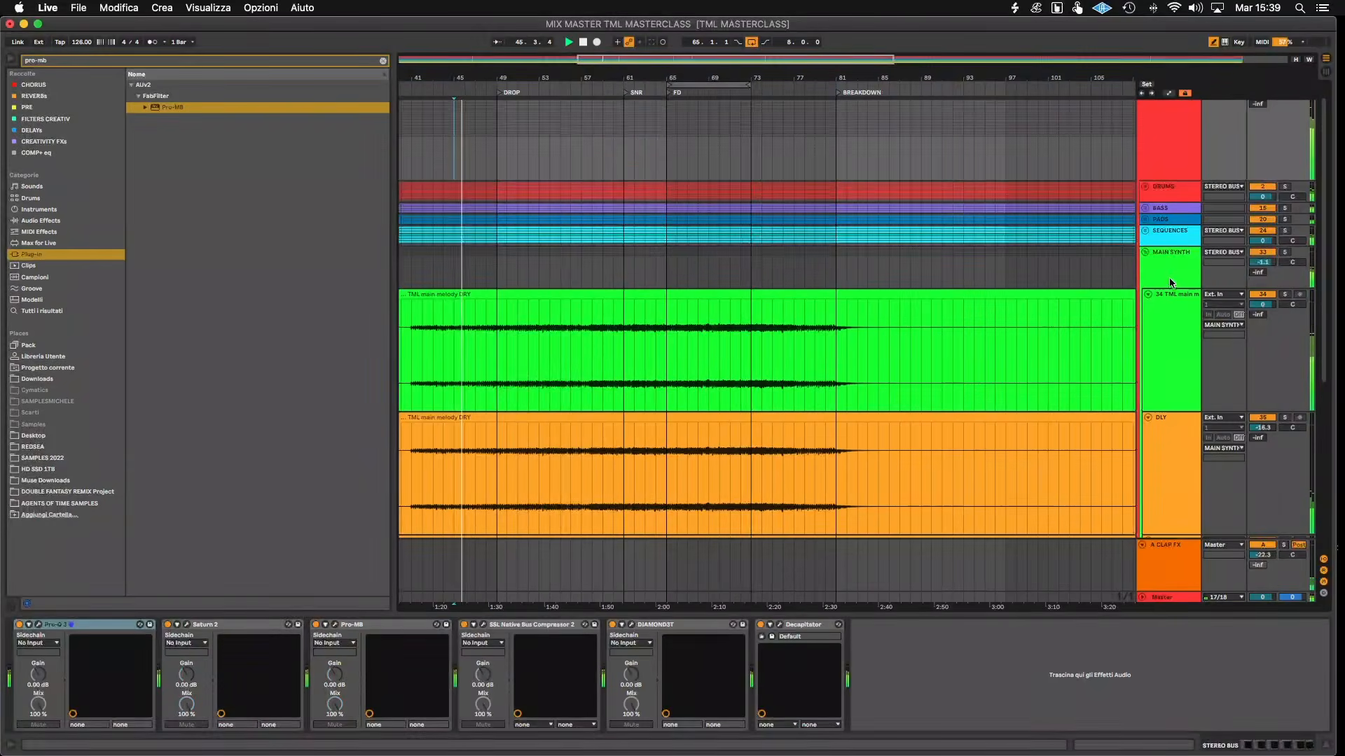
pyautogui.click(1170, 283)
pyautogui.moveTo(264, 563); pyautogui.dragTo(209, 566)
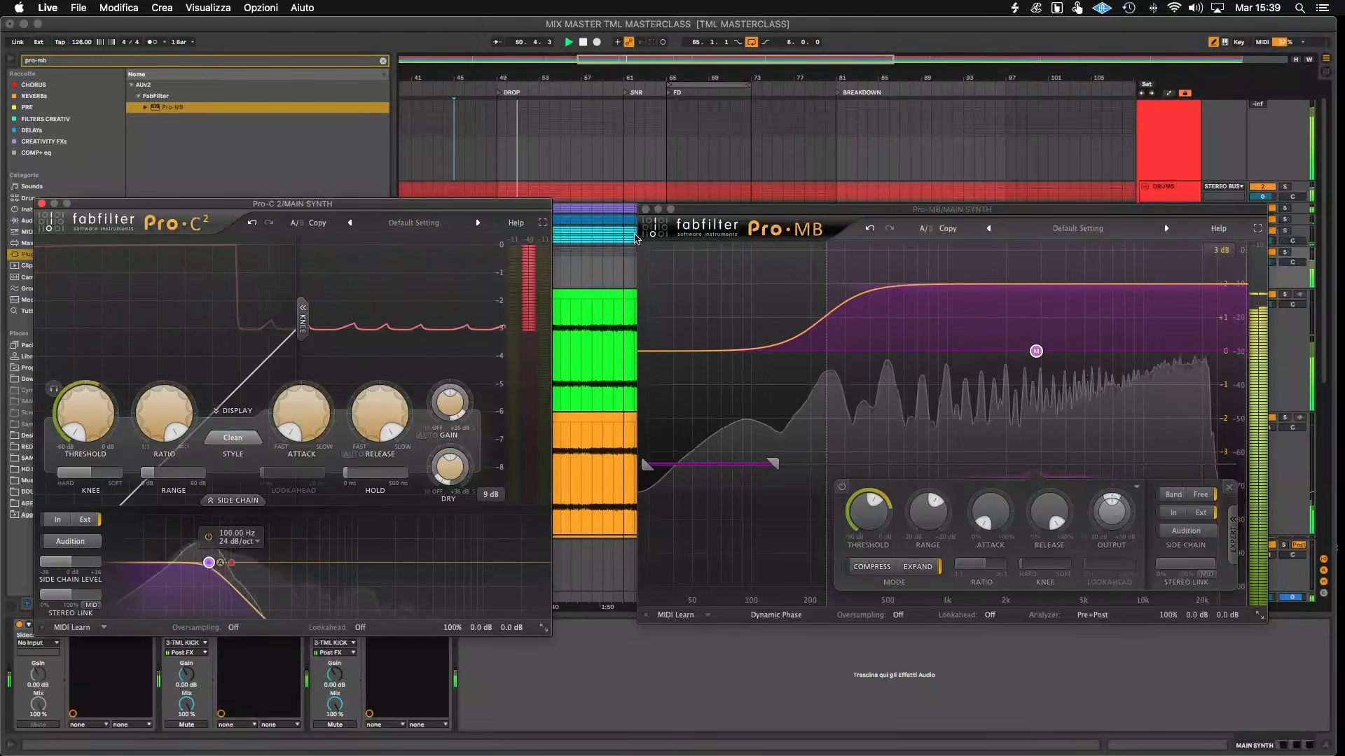
# - Replay from bar 60, close the Pro-C 2 and Pro-MB windows, and select all three MAIN SYNTH devices together
pyautogui.click(612, 159)
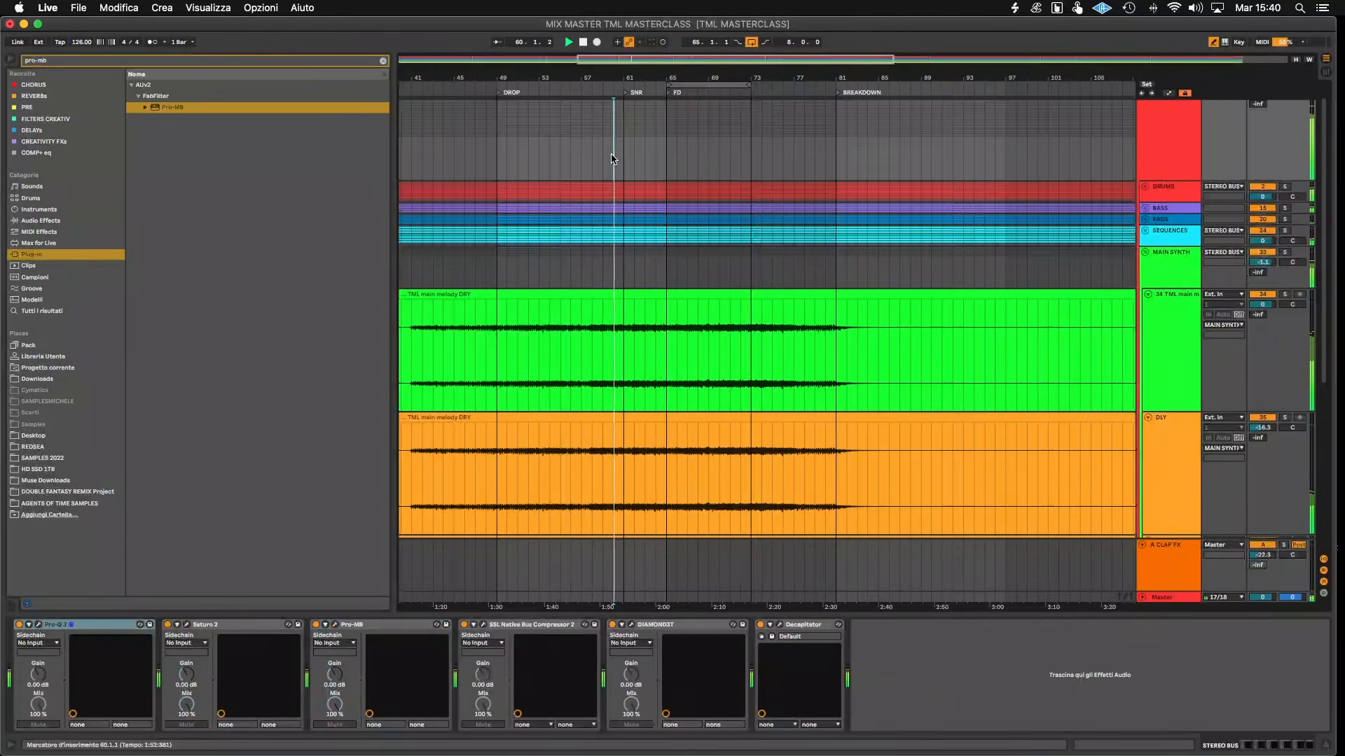
pyautogui.click(1185, 258)
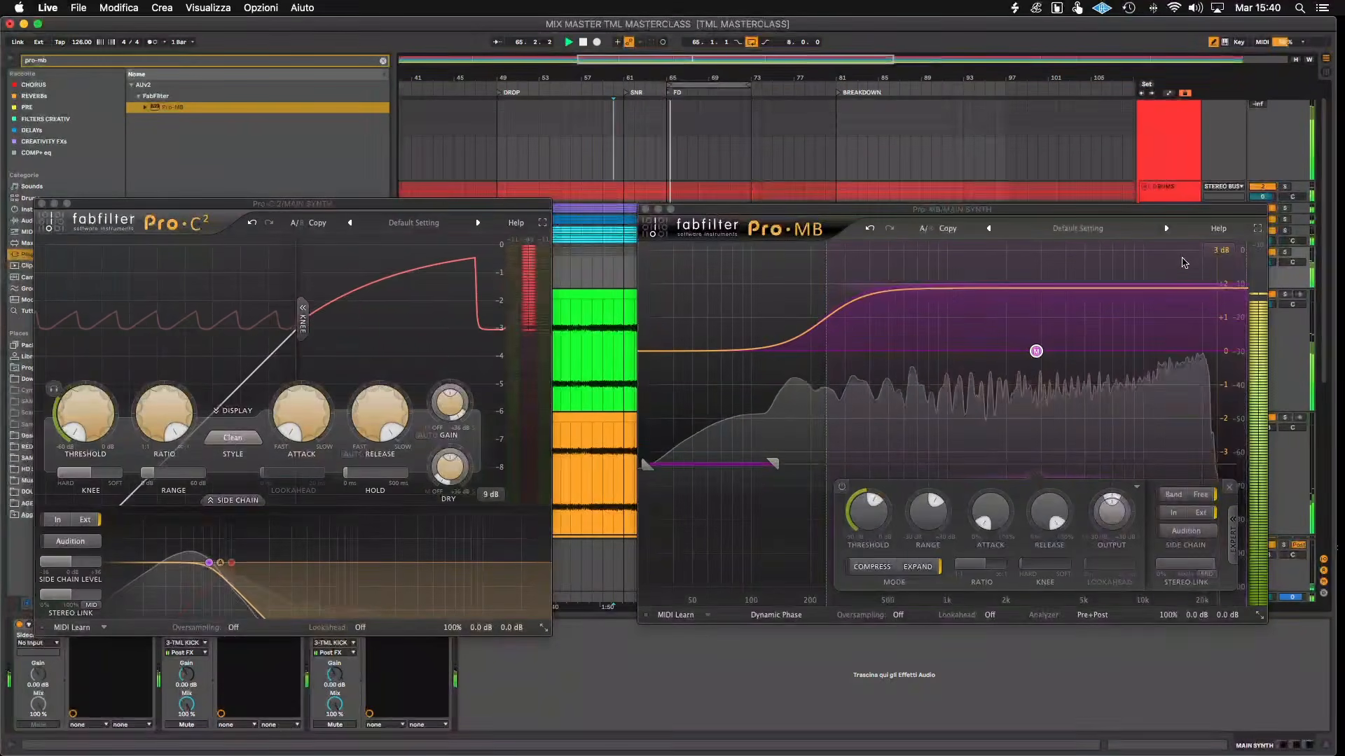
pyautogui.click(42, 203)
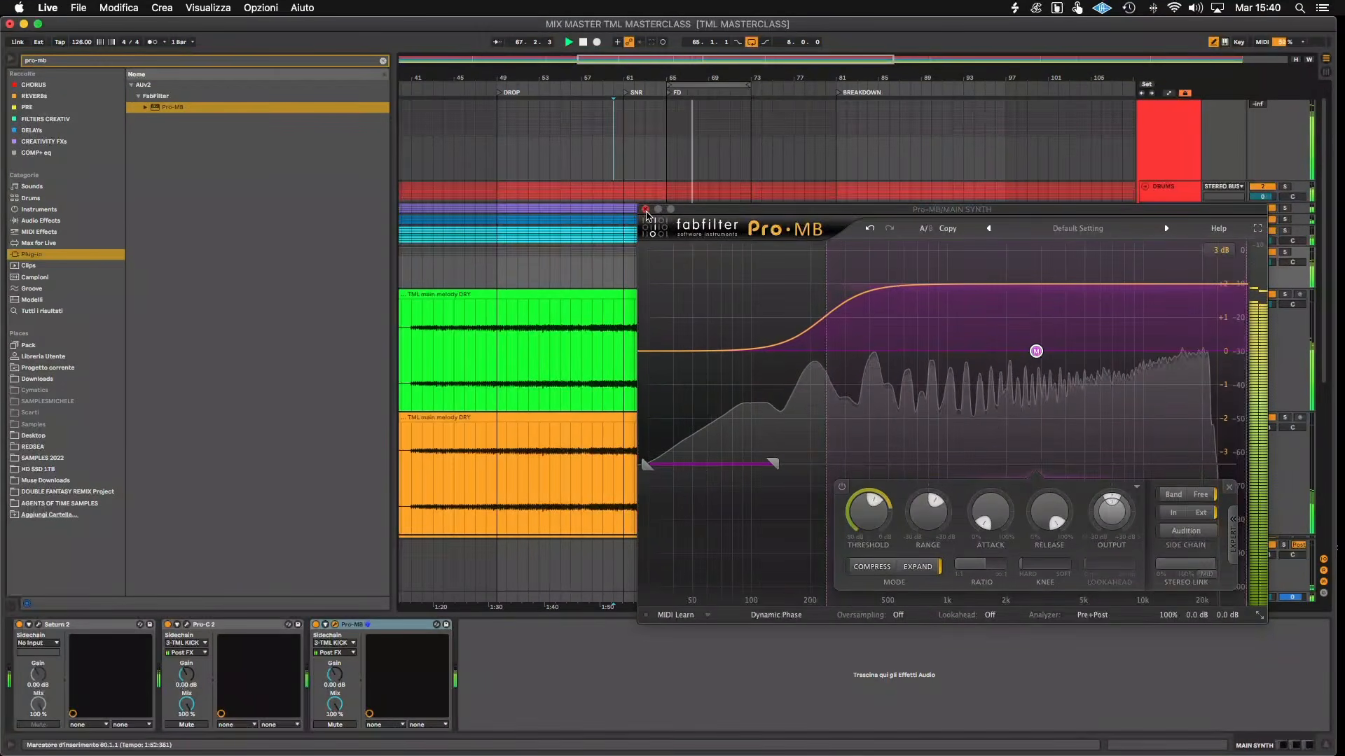
pyautogui.click(334, 624)
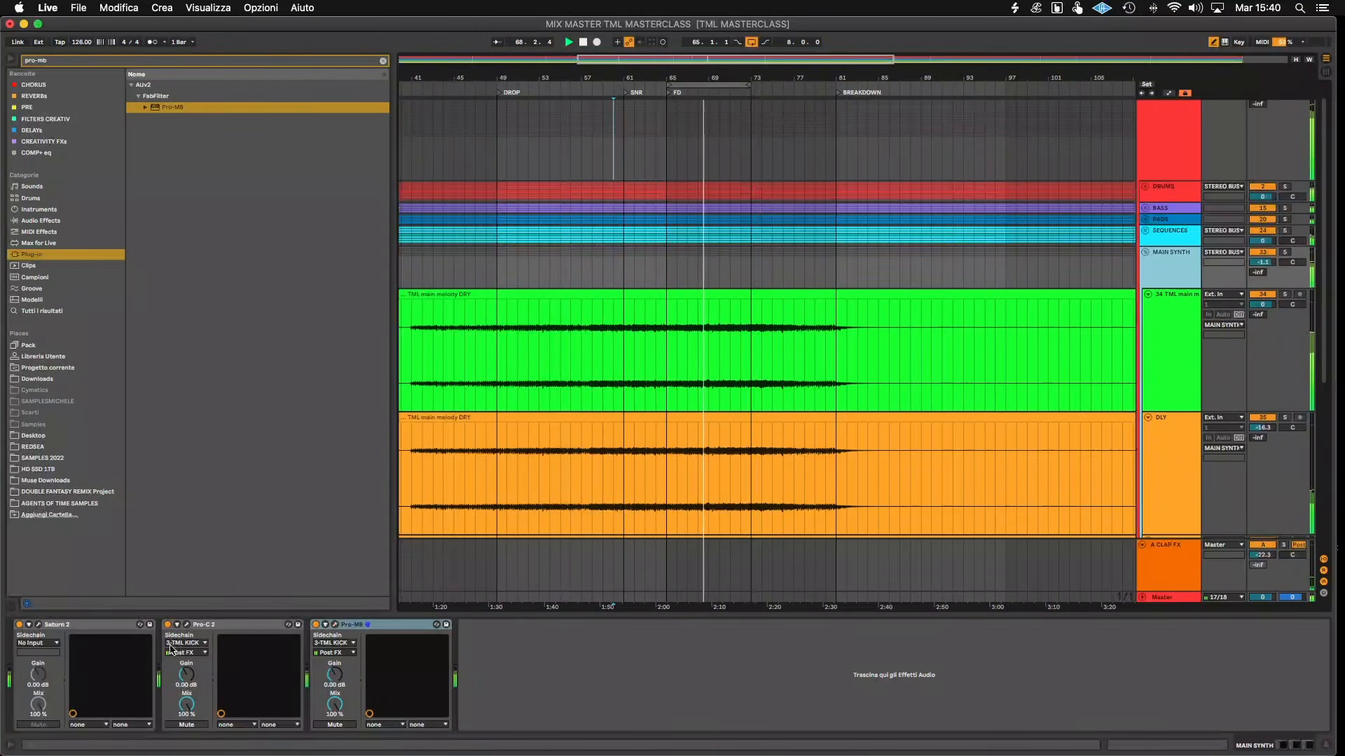
pyautogui.click(103, 625)
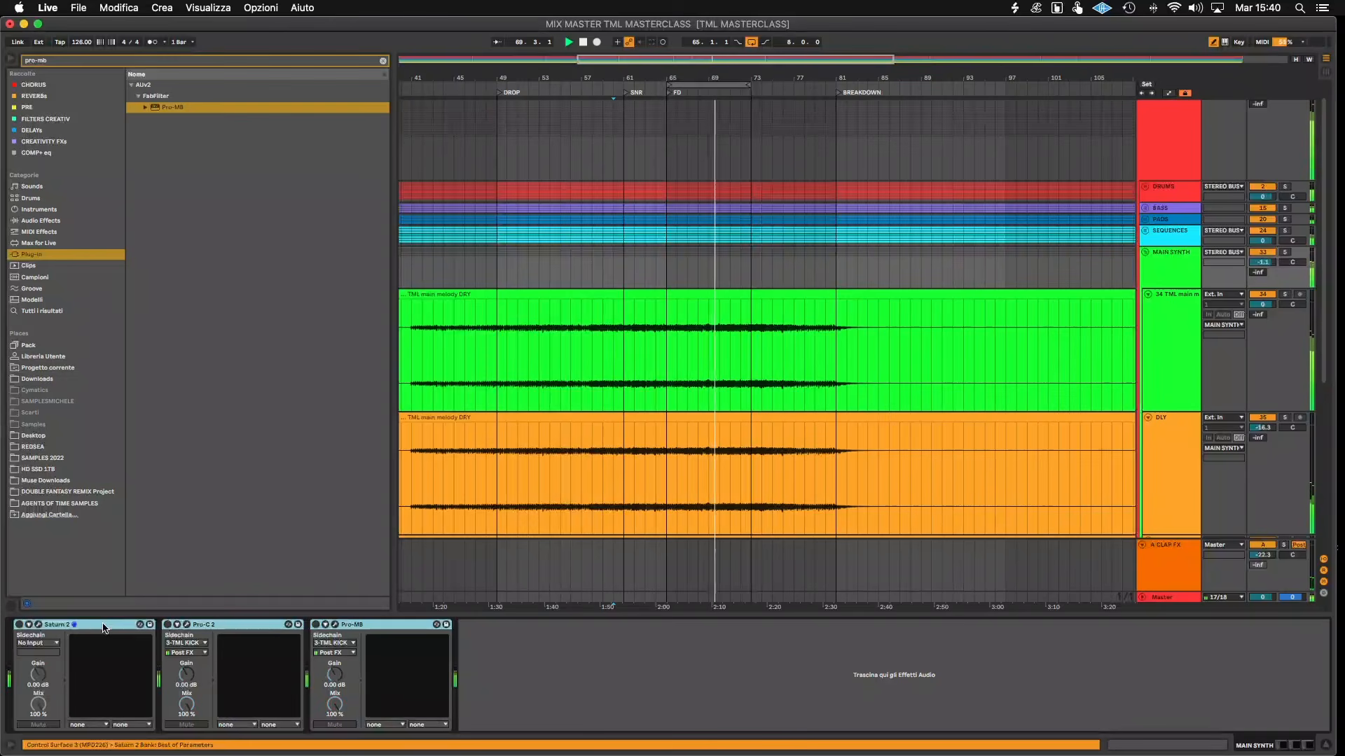
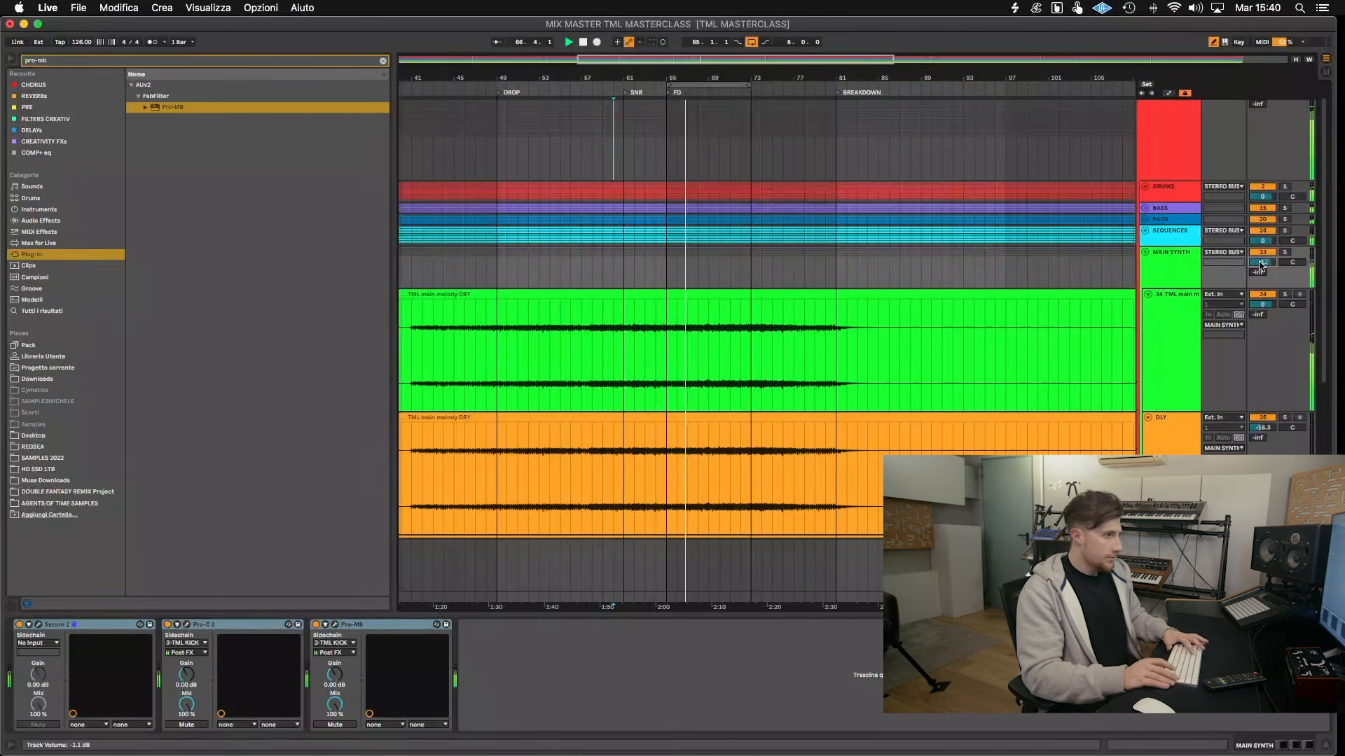
# - Fold the MAIN SYNTH group, unfold FXS and add Pro-Q 3 to the FXS group
pyautogui.click(1145, 252)
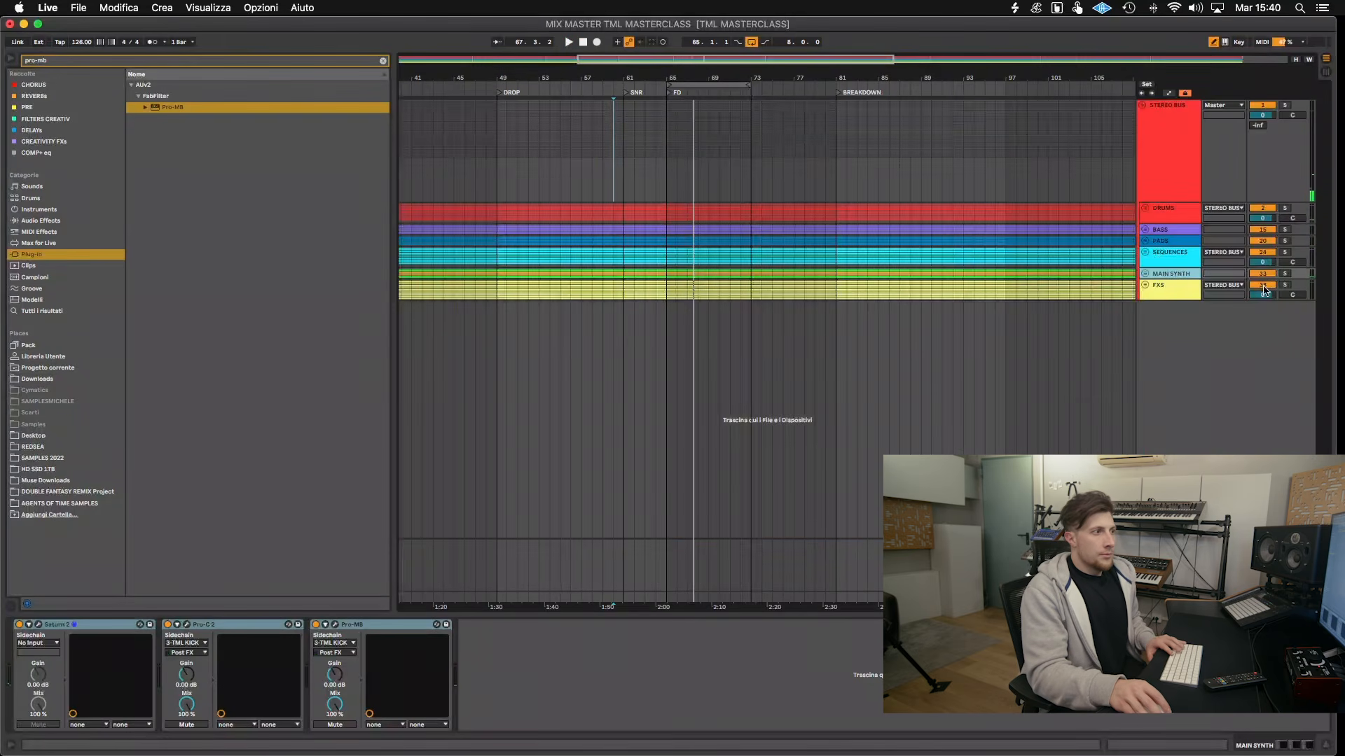
pyautogui.click(1146, 285)
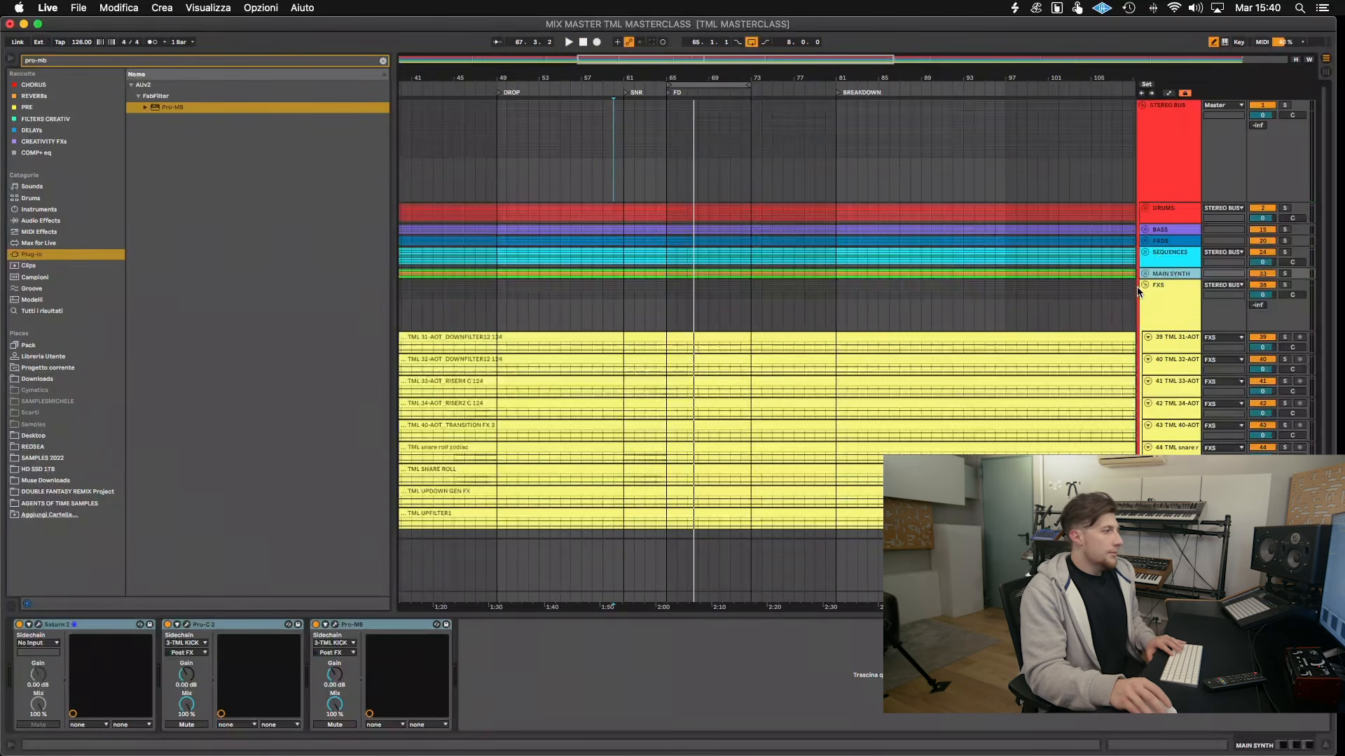
pyautogui.click(1192, 304)
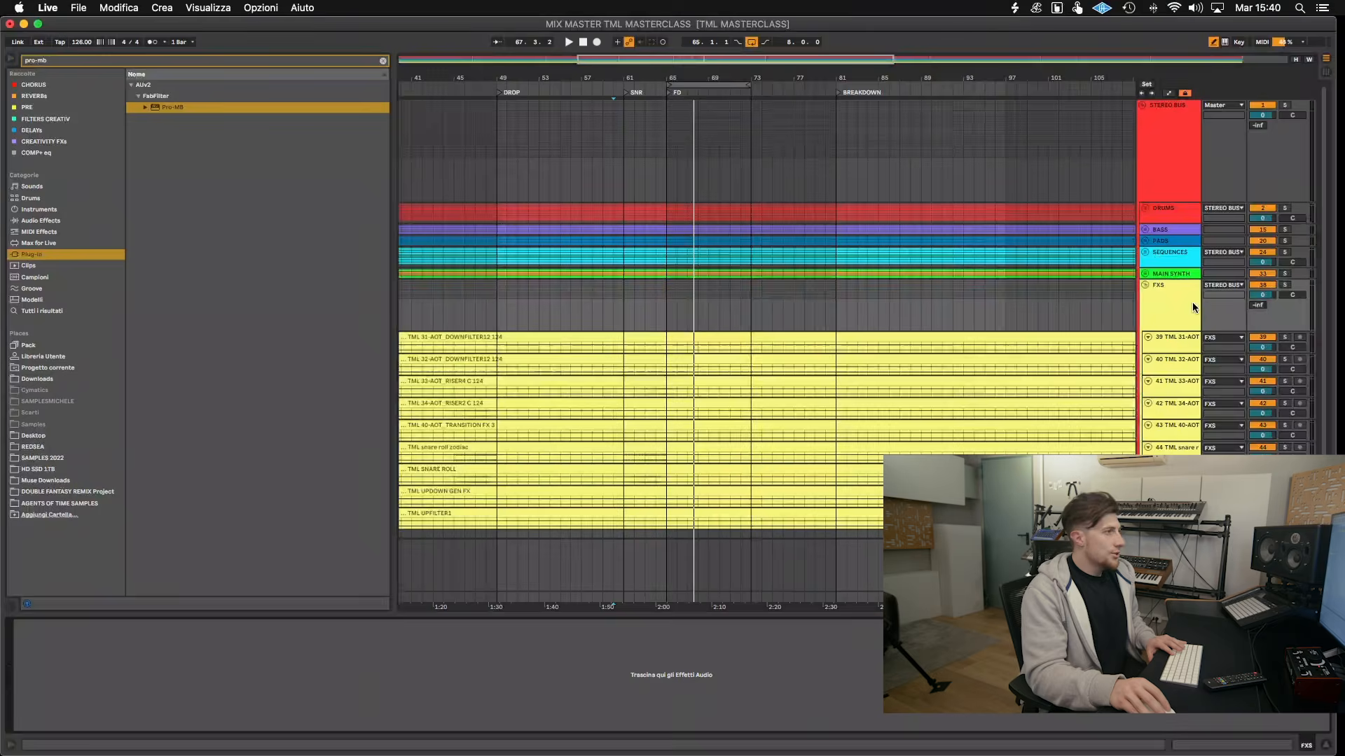
pyautogui.click(384, 61)
pyautogui.write('q')
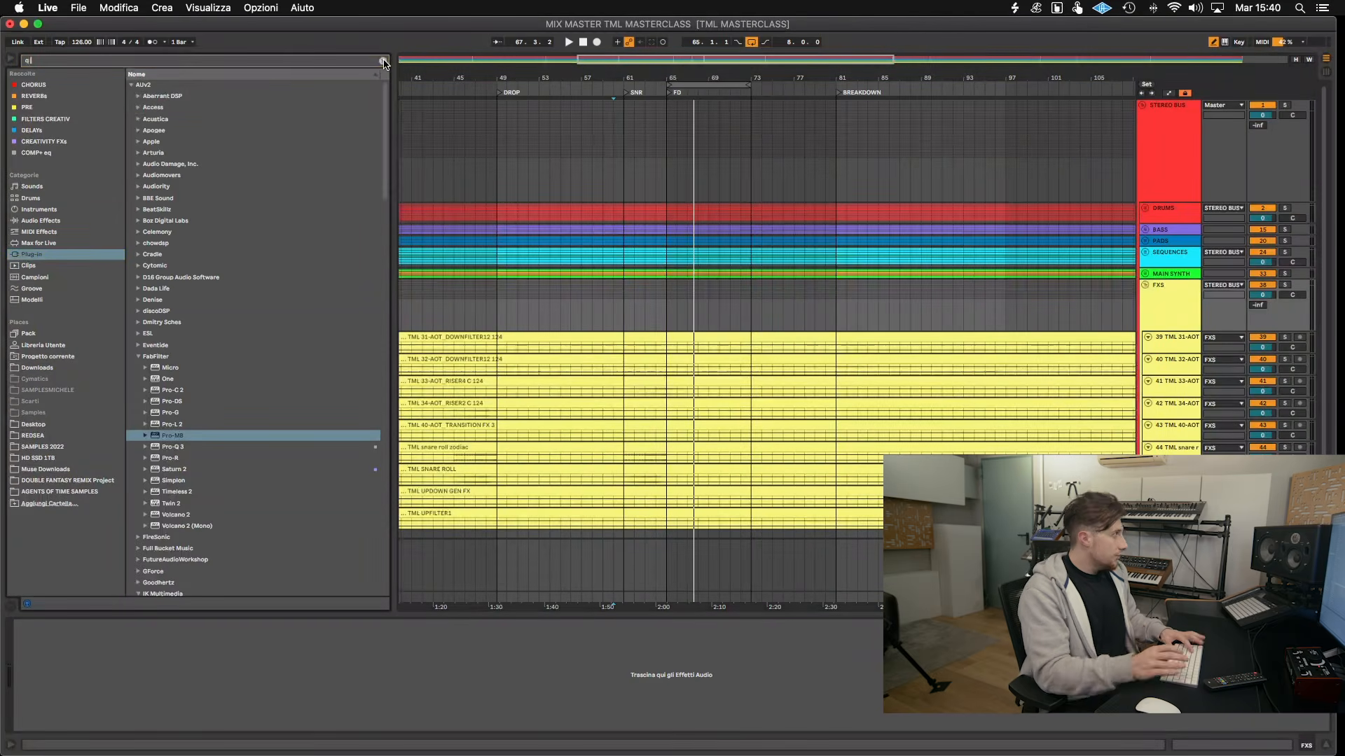
pyautogui.write(' 3')
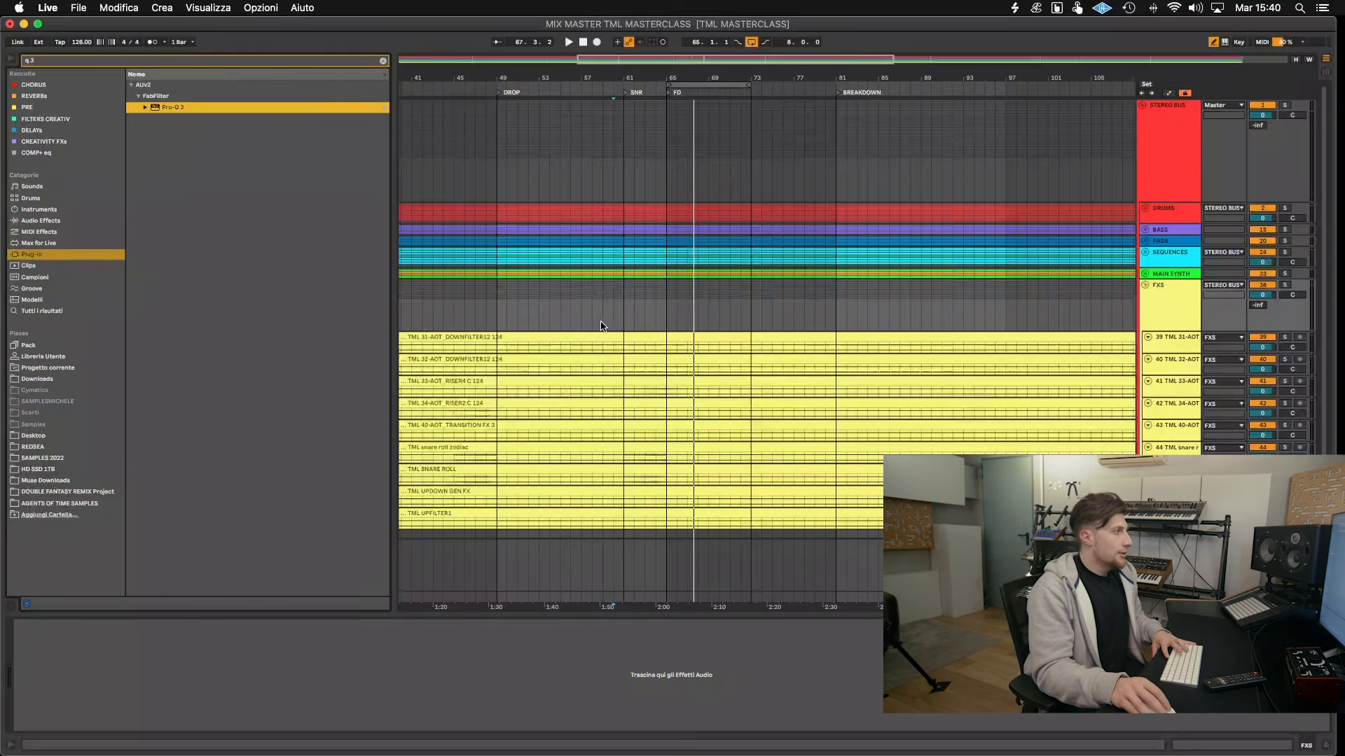
pyautogui.press('Return')
# - Add a dynamic low shelf in Pro-Q 3 at 700 Hz with about -5.8 dB dynamic range and a Q of 0.912
pyautogui.click(200, 358)
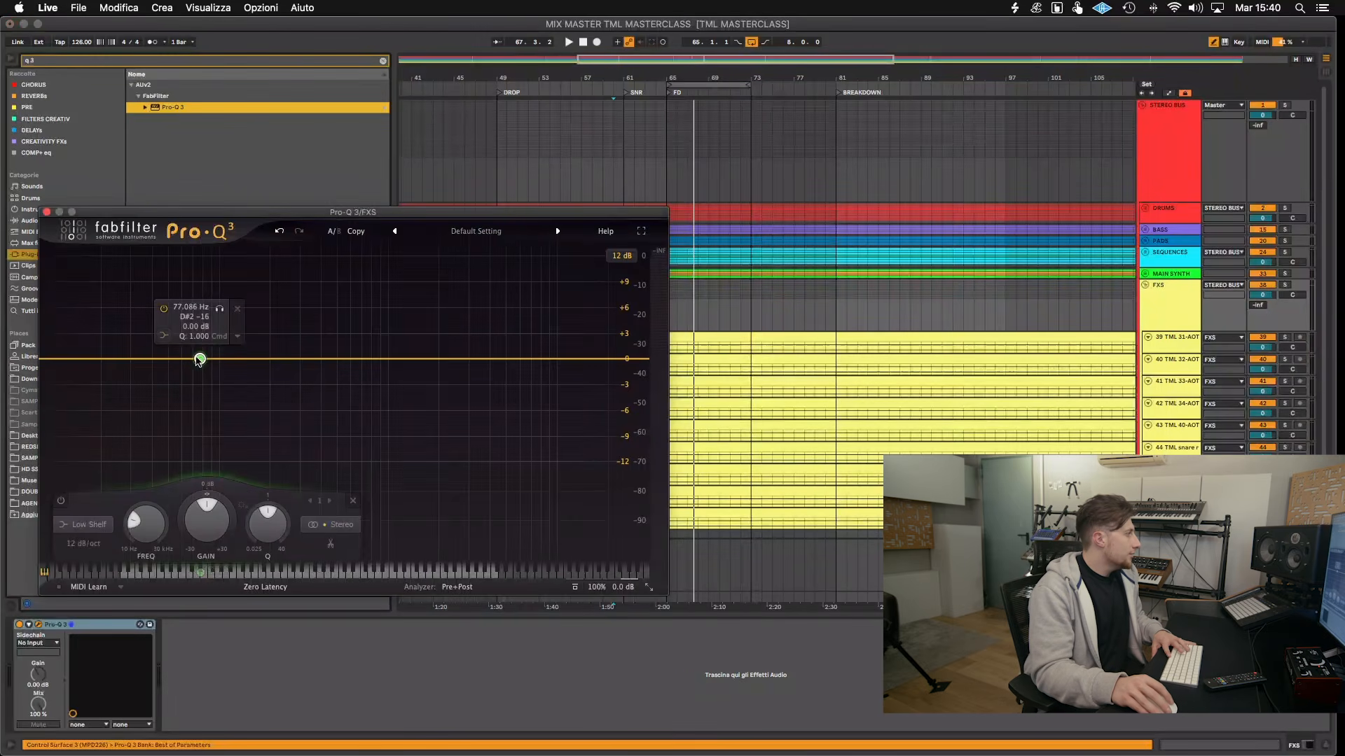
pyautogui.moveTo(200, 501); pyautogui.dragTo(176, 574)
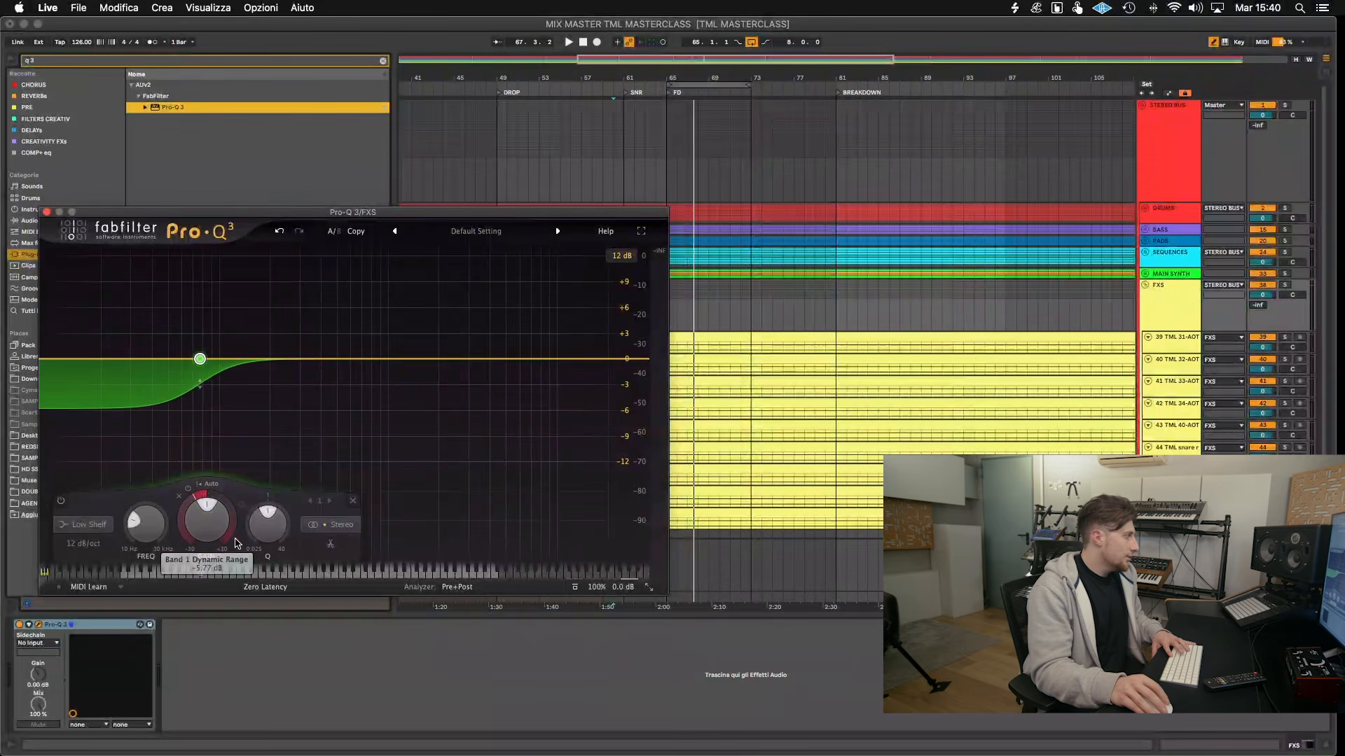
pyautogui.moveTo(268, 526); pyautogui.dragTo(271, 490)
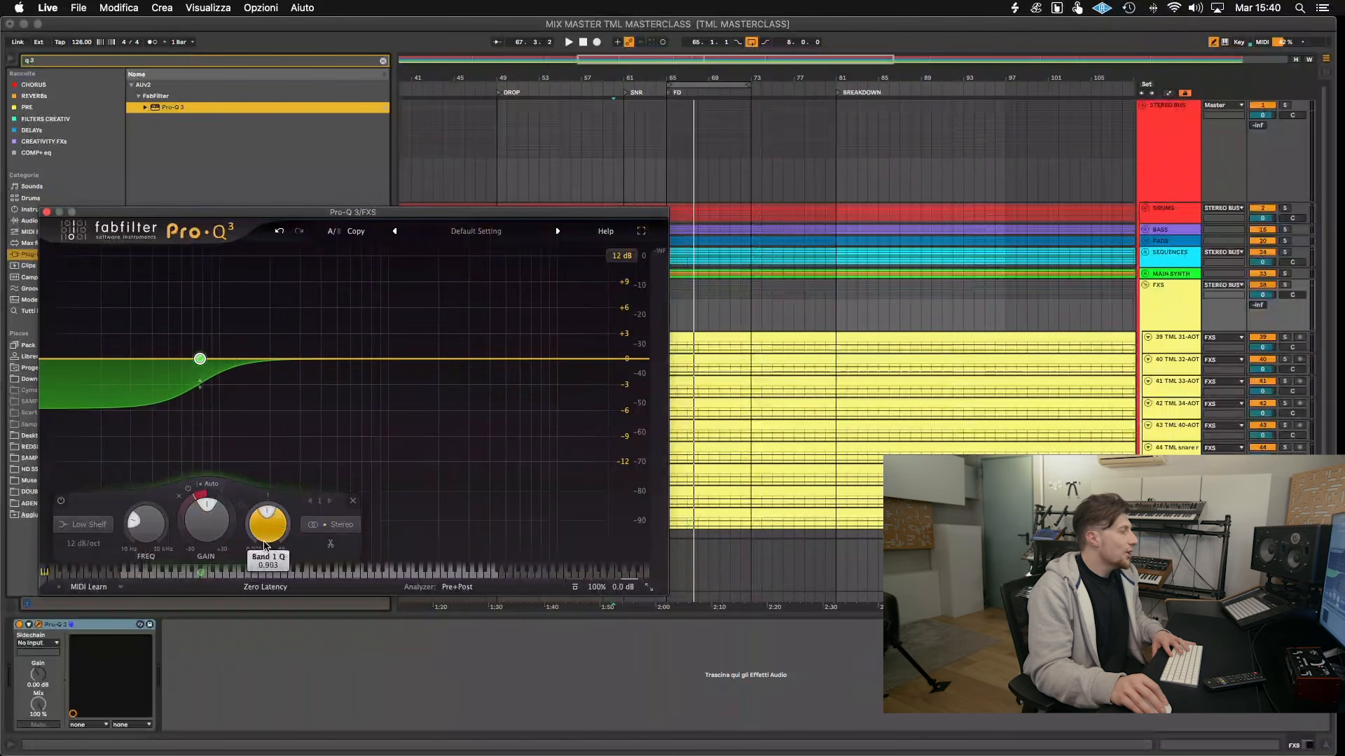
pyautogui.moveTo(146, 524); pyautogui.dragTo(147, 494)
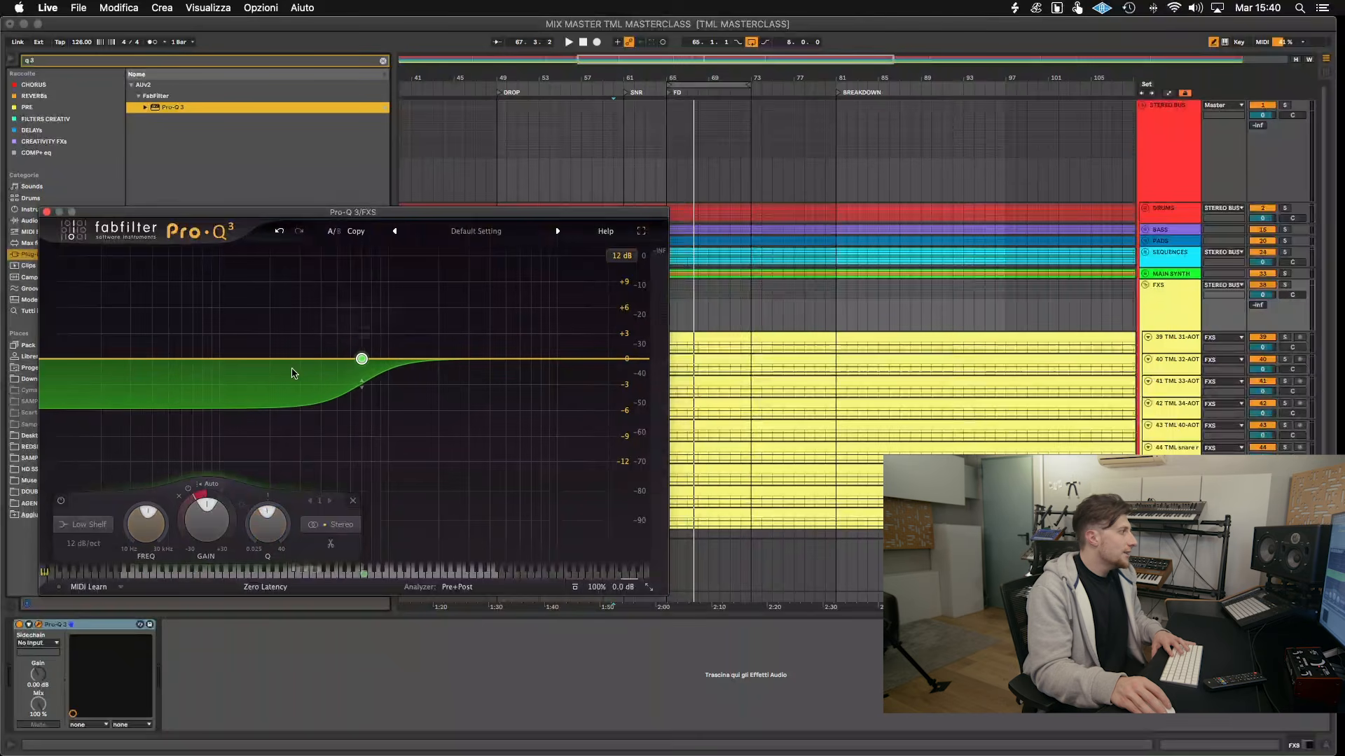
pyautogui.moveTo(369, 318)
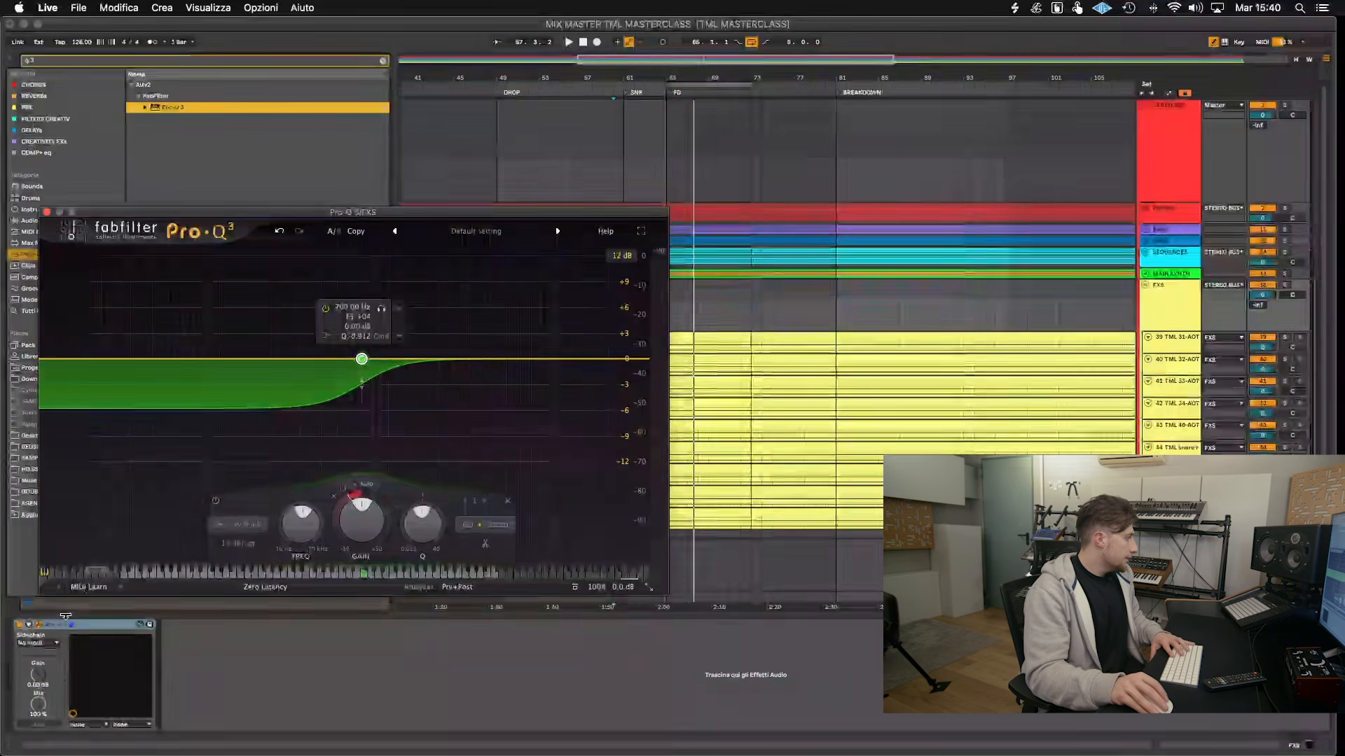
# - Route 3-TML KICK into Pro-Q 3 as the side chain source and start playback
pyautogui.click(56, 643)
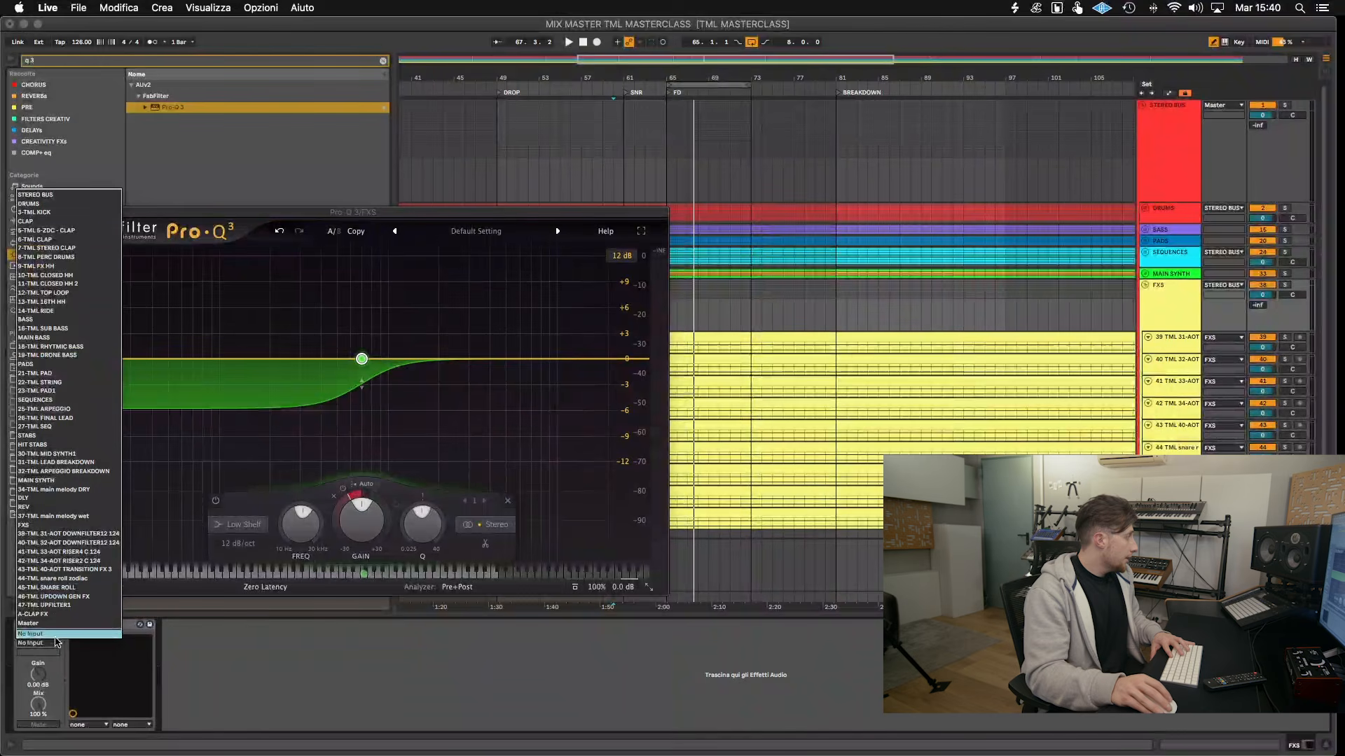
pyautogui.click(46, 216)
pyautogui.press('space')
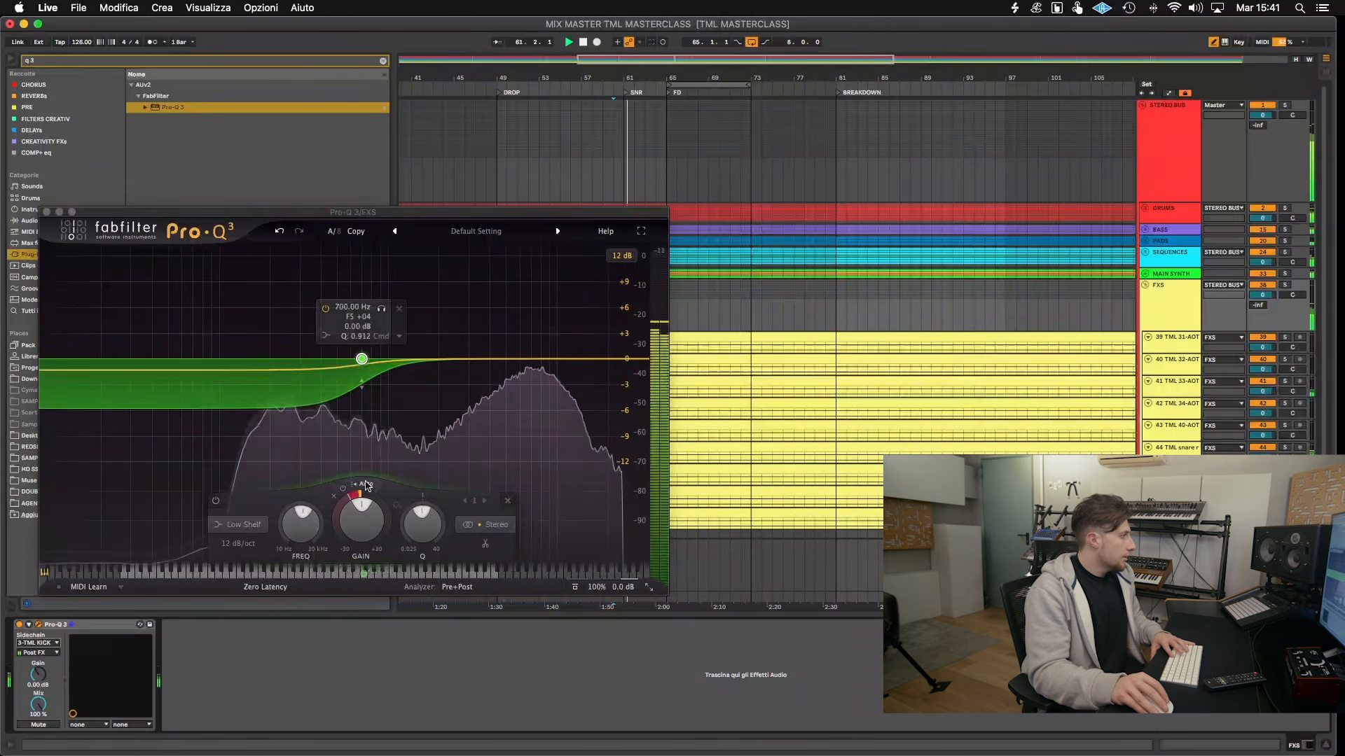
# - Trigger the low shelf from the external side chain with a -20 dB threshold and about -9 dB range, and move it to about 454 Hz
pyautogui.click(397, 503)
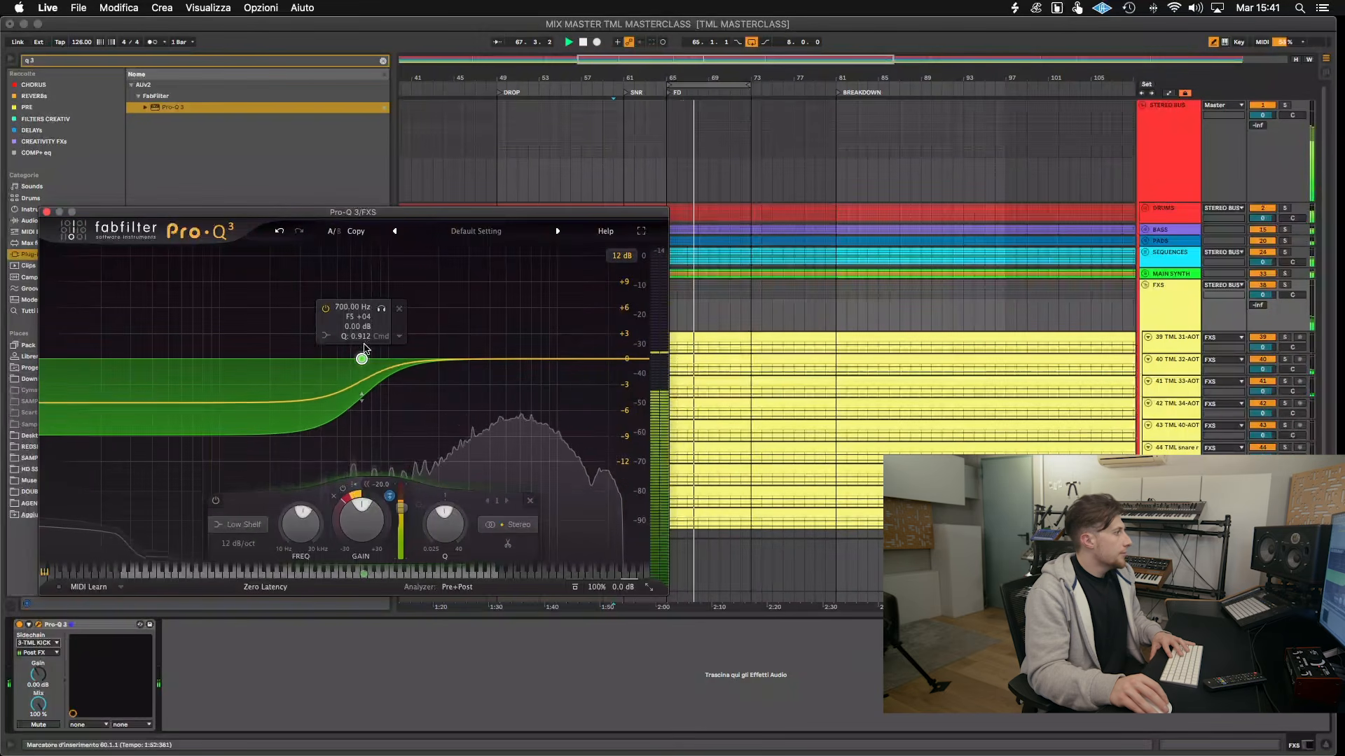
pyautogui.moveTo(362, 359); pyautogui.dragTo(330, 358)
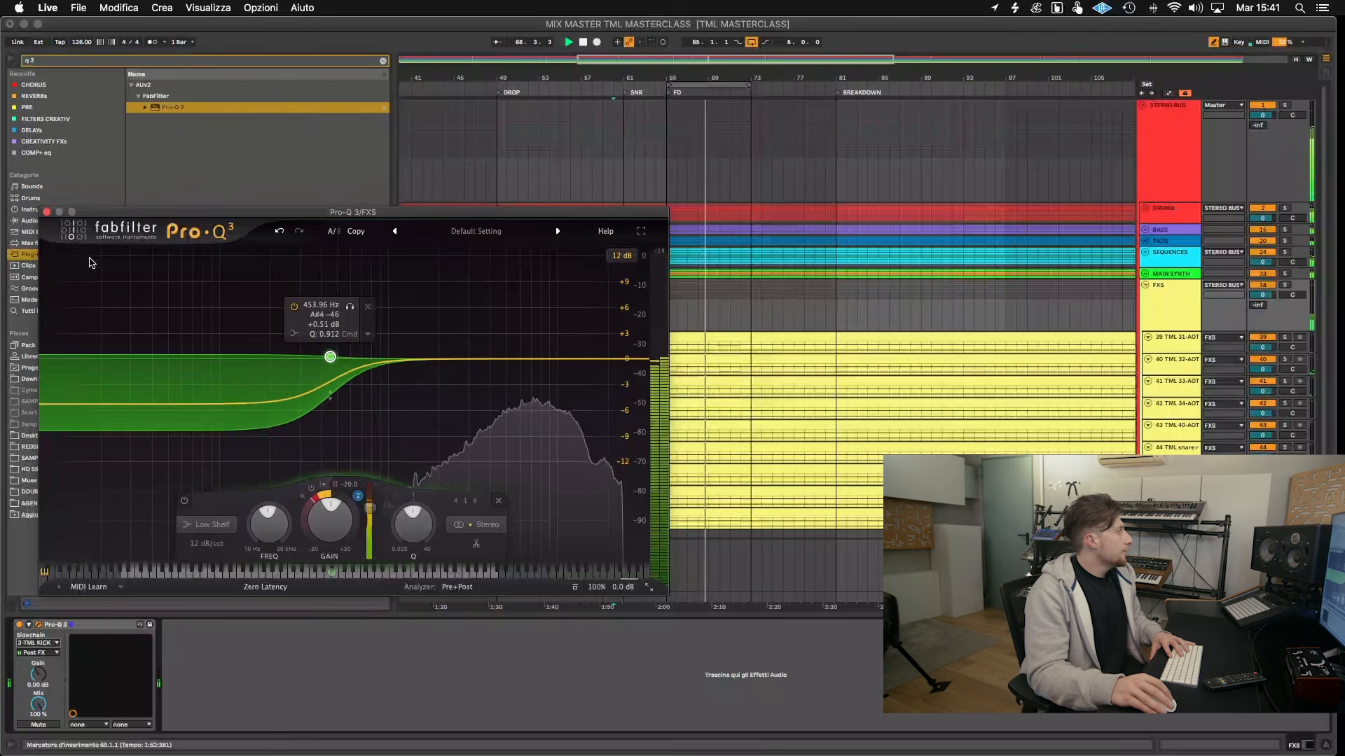
pyautogui.click(47, 212)
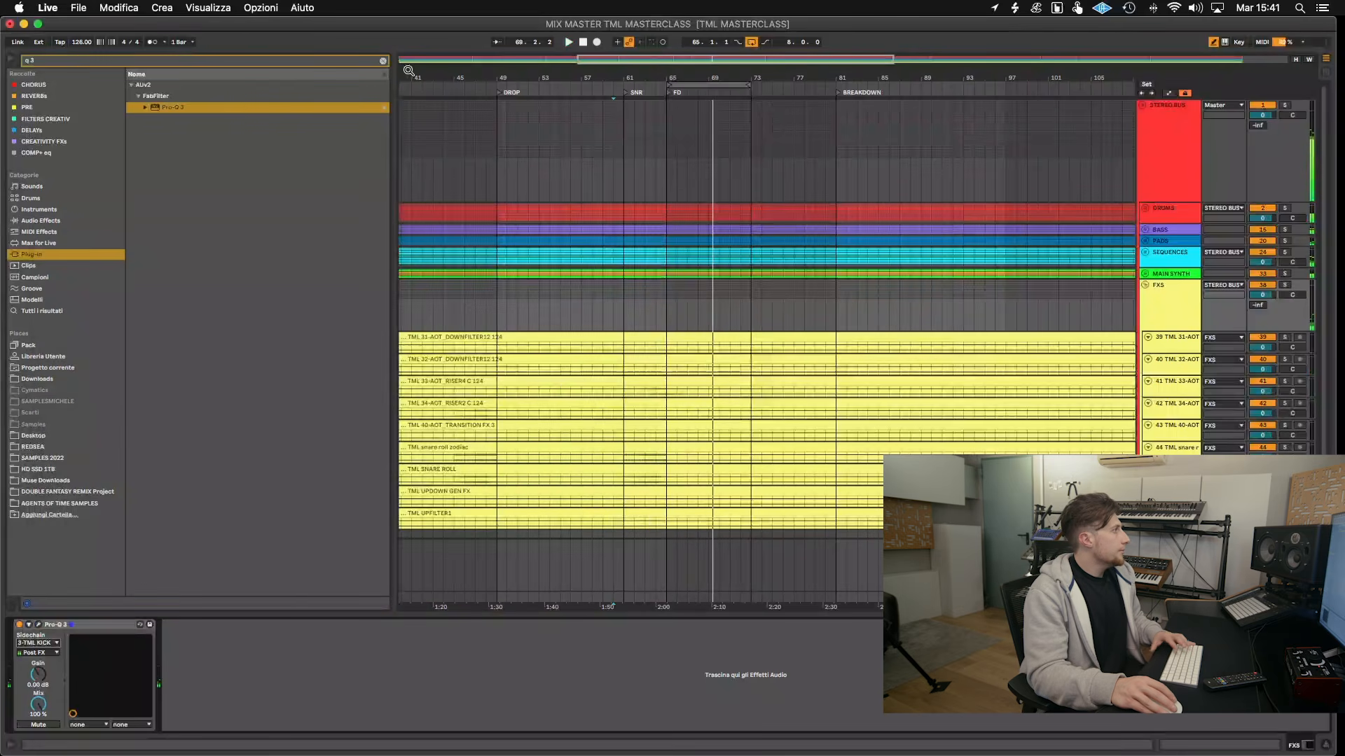
# - Search the plug-ins for "imager" and add Ozone 9 Imager after Pro-Q 3 on the FXS group
pyautogui.click(381, 61)
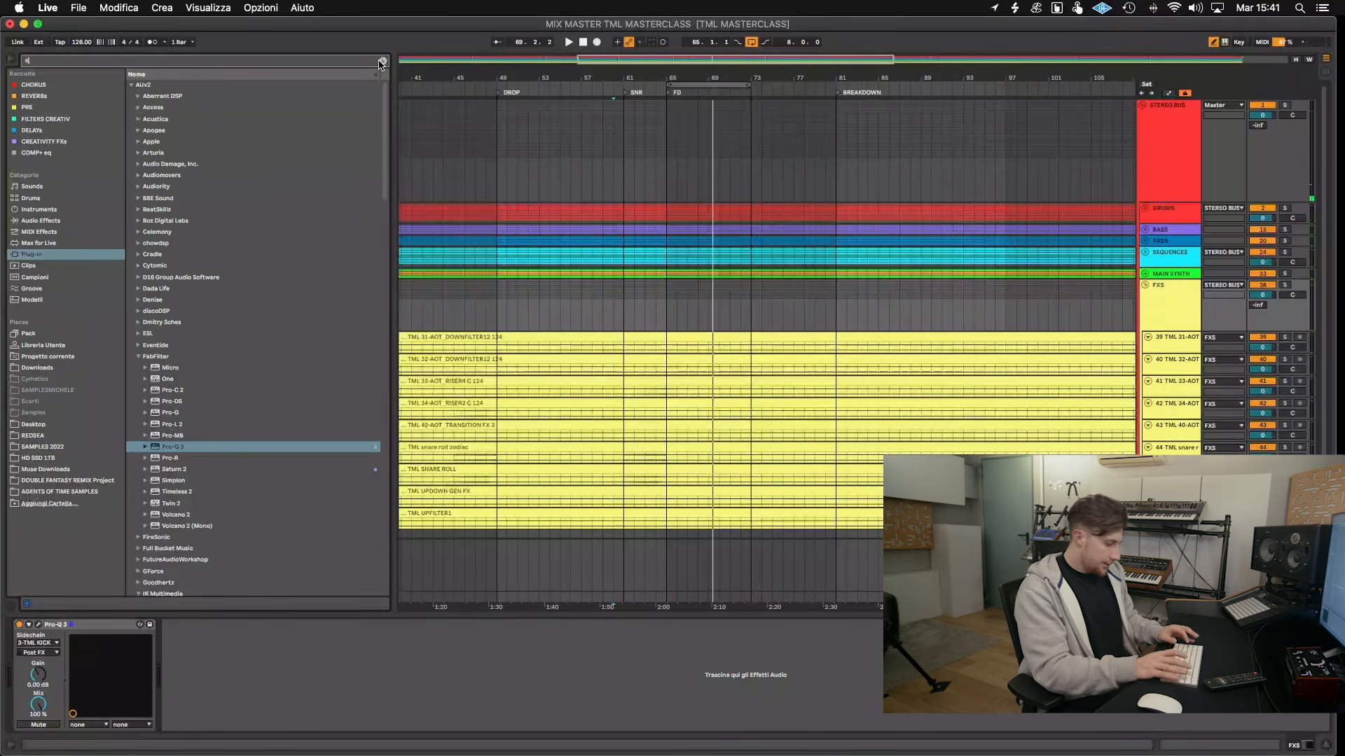
pyautogui.write('imager')
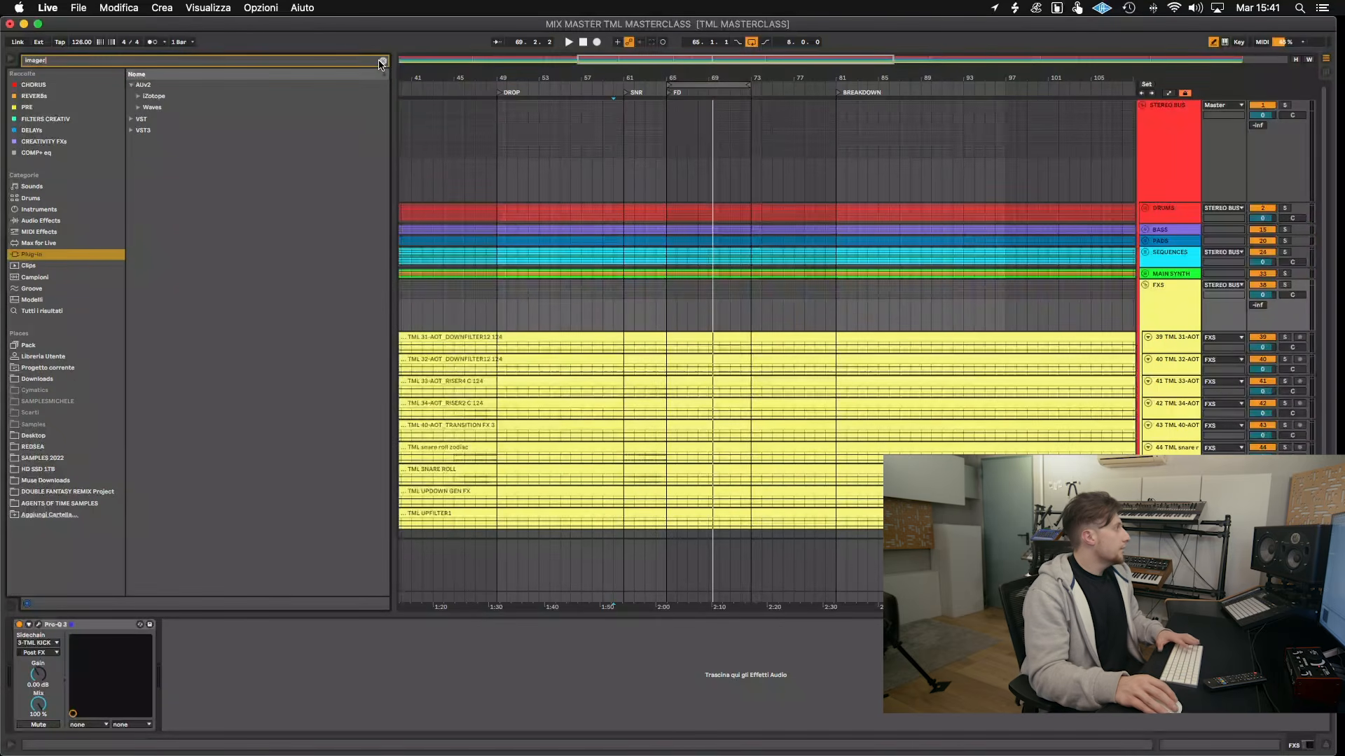
pyautogui.click(138, 97)
pyautogui.moveTo(169, 112); pyautogui.dragTo(209, 573)
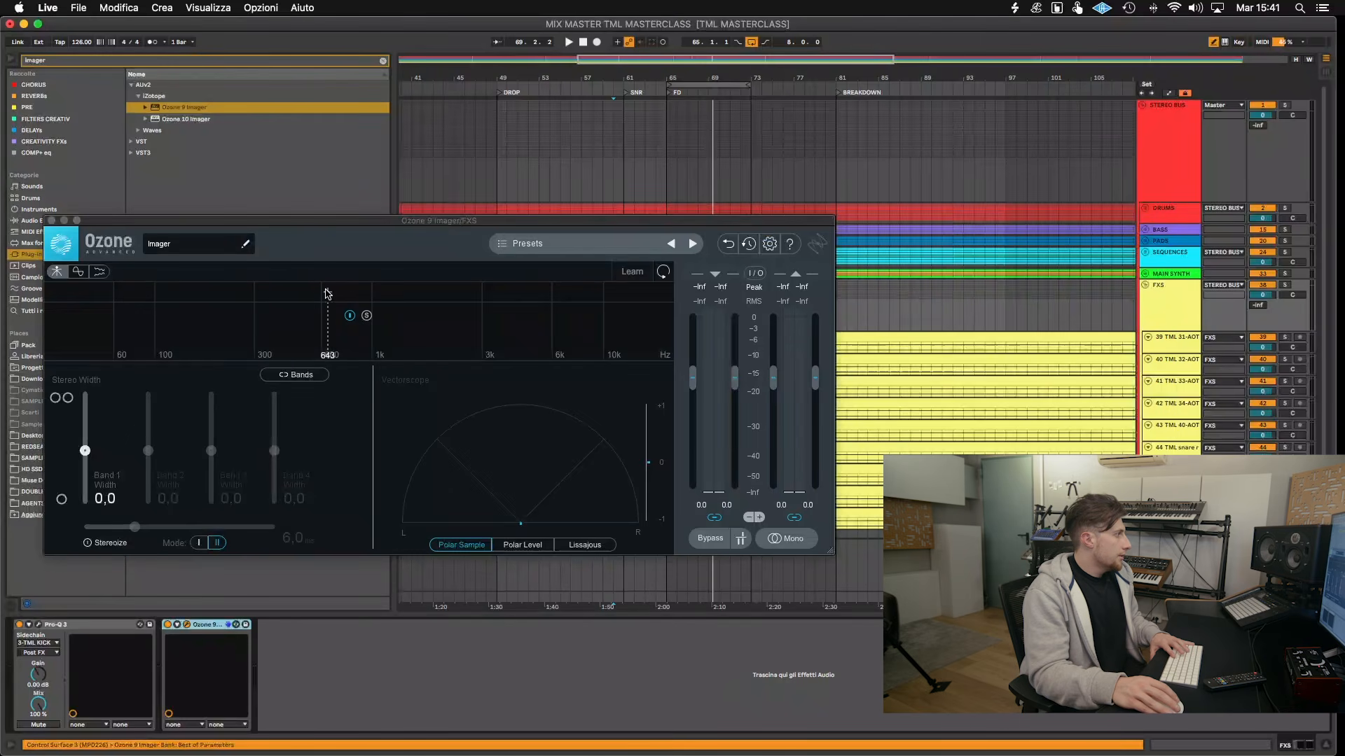
# - Split the Imager into two bands between 300 and 600 Hz, set Band 2 width to 45.6 and play it back
pyautogui.moveTo(327, 294); pyautogui.dragTo(300, 293)
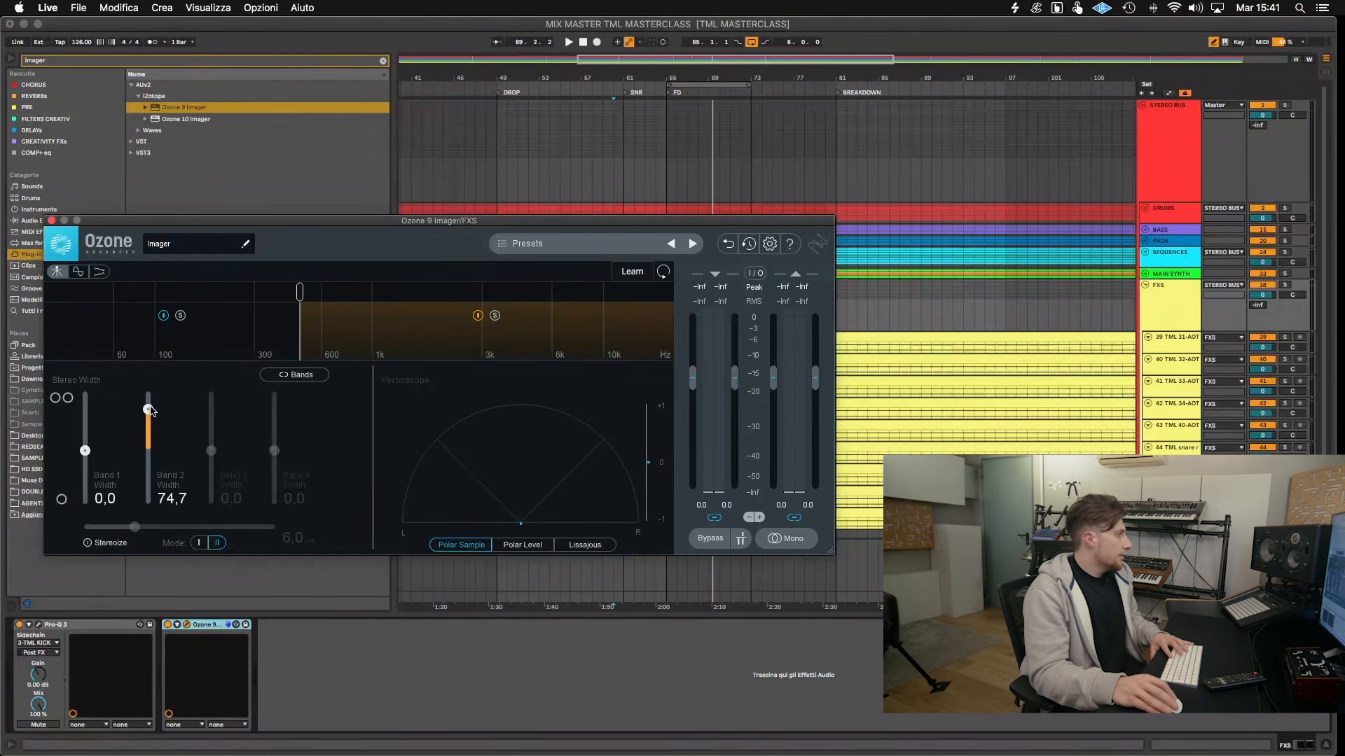
pyautogui.press('space')
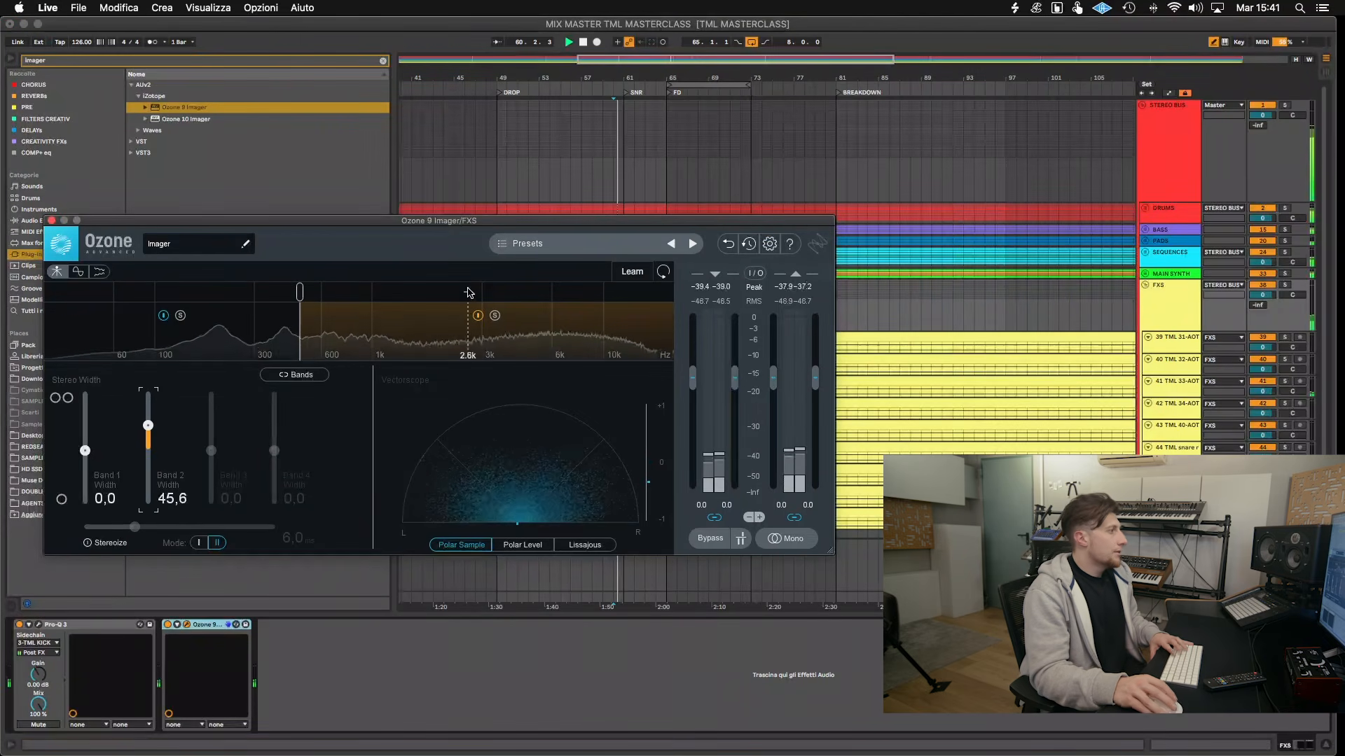
pyautogui.click(51, 220)
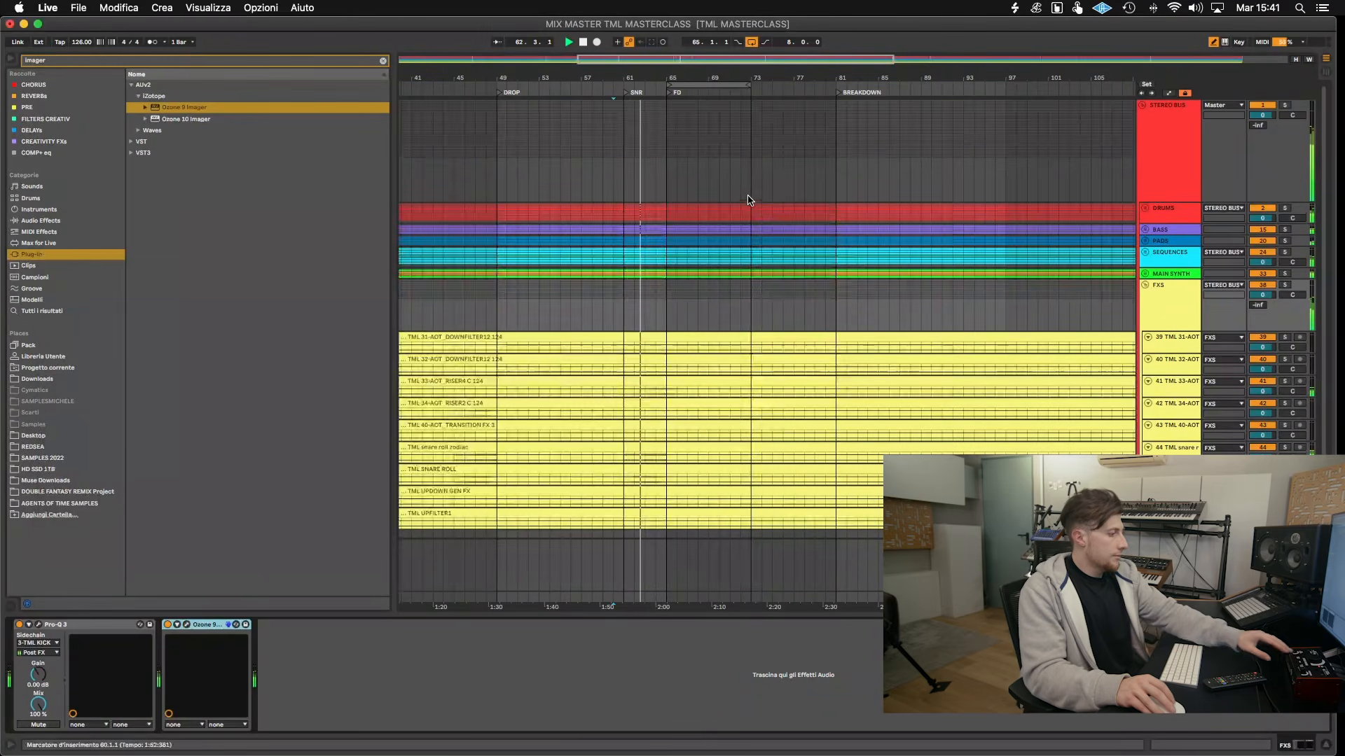
# - Show the whole arrangement, fold the FXS group and extend the loop from bar 1 to a length of 184 bars
pyautogui.moveTo(700, 80); pyautogui.dragTo(700, 35)
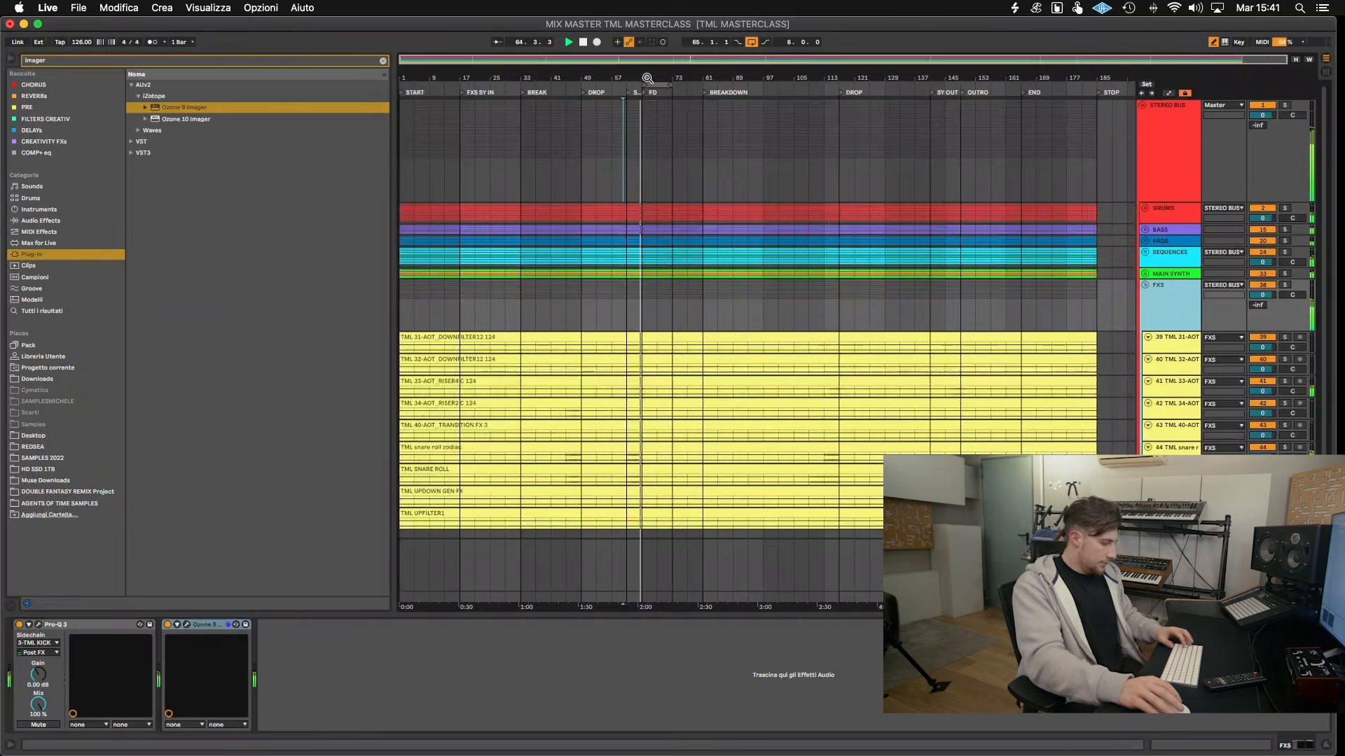
pyautogui.click(1145, 285)
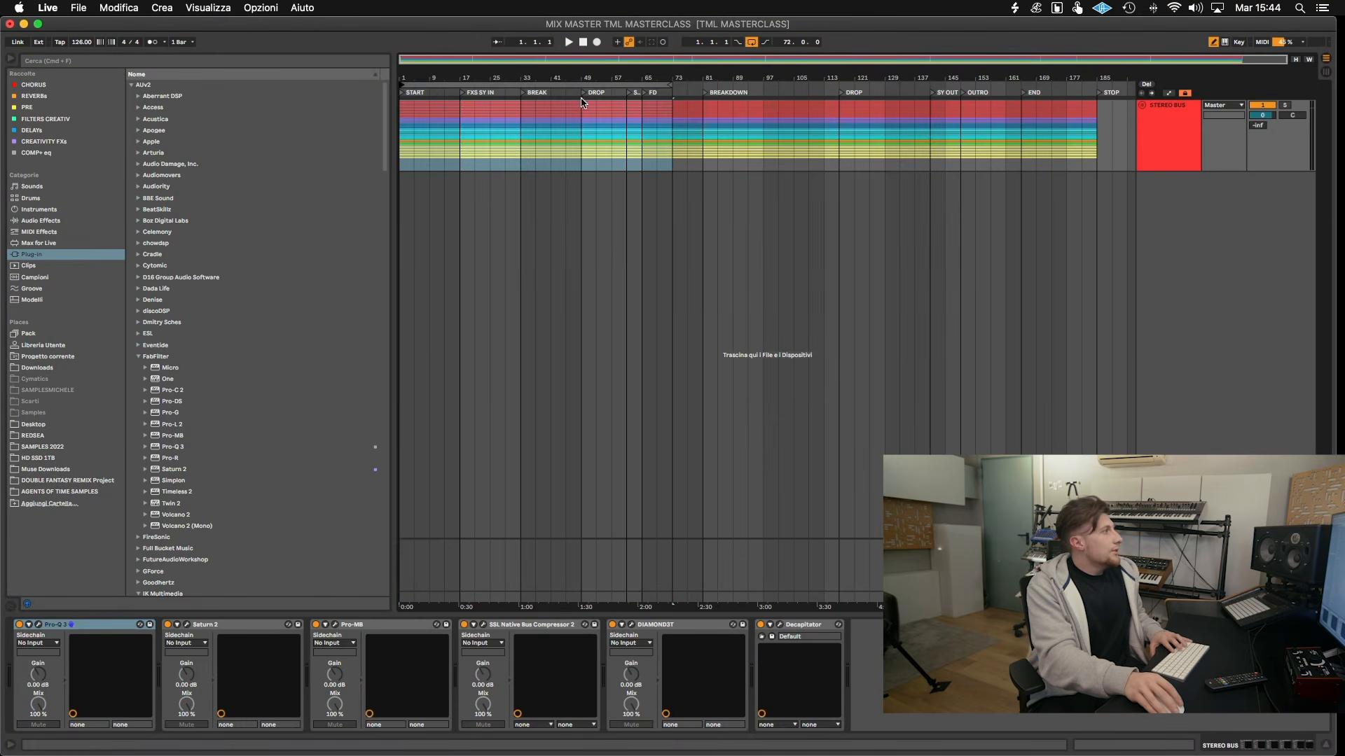
pyautogui.moveTo(669, 85); pyautogui.dragTo(1088, 93)
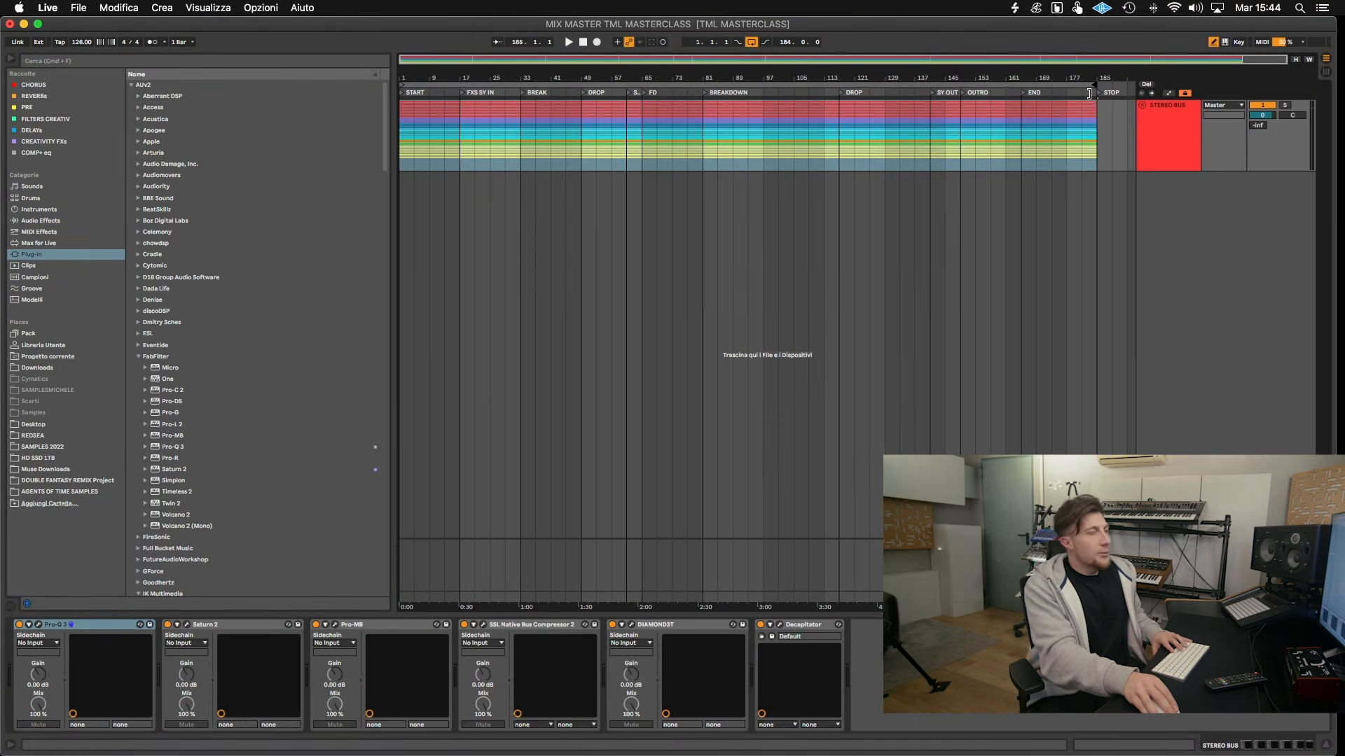
# - Set the playback start to bar 117 at the second DROP, select the STEREO BUS and start playback
pyautogui.click(511, 155)
pyautogui.click(535, 144)
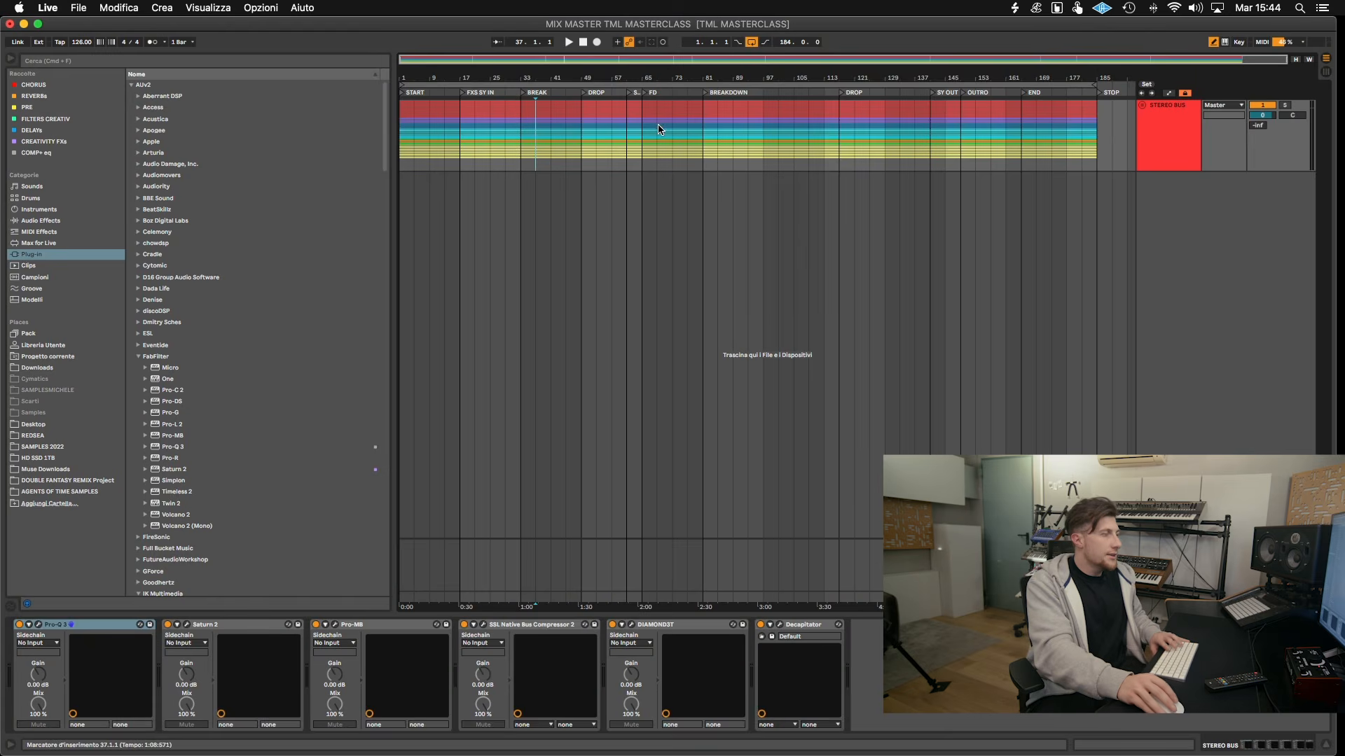
pyautogui.click(835, 136)
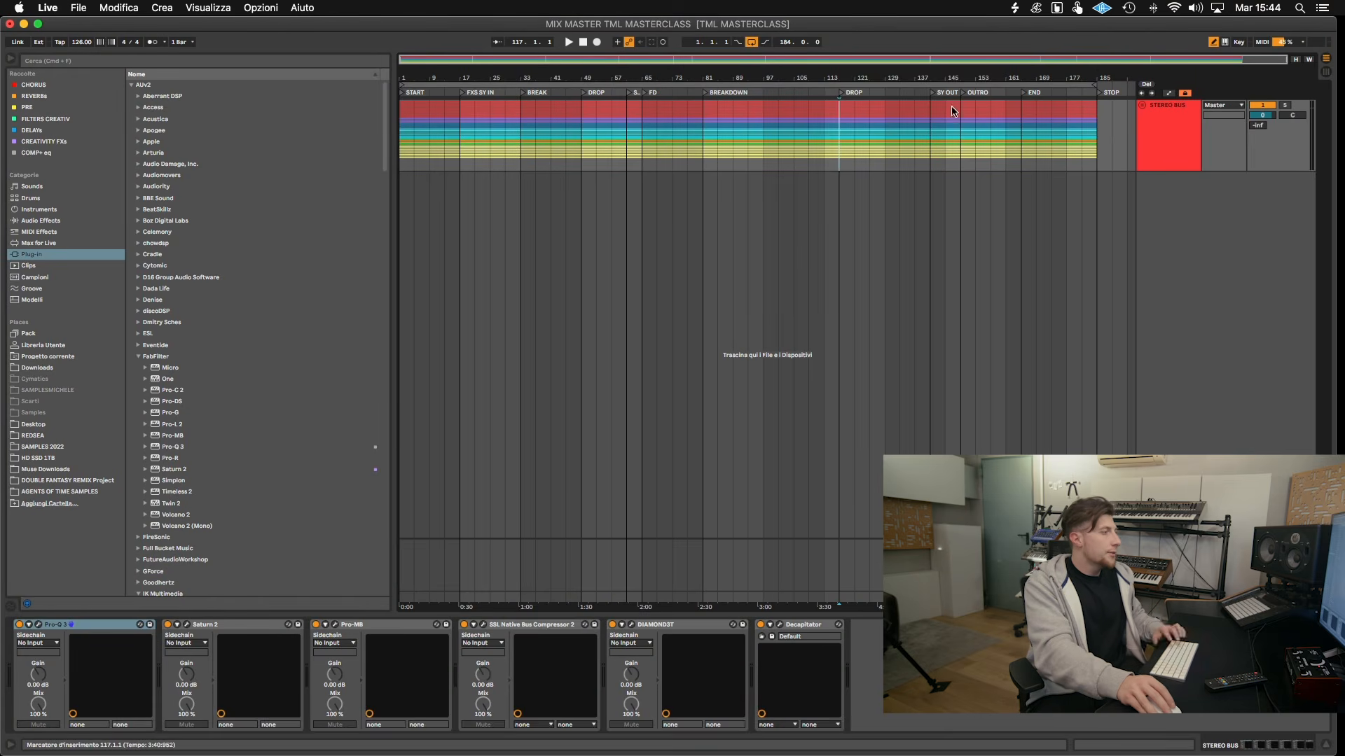
pyautogui.click(1174, 143)
pyautogui.click(1173, 143)
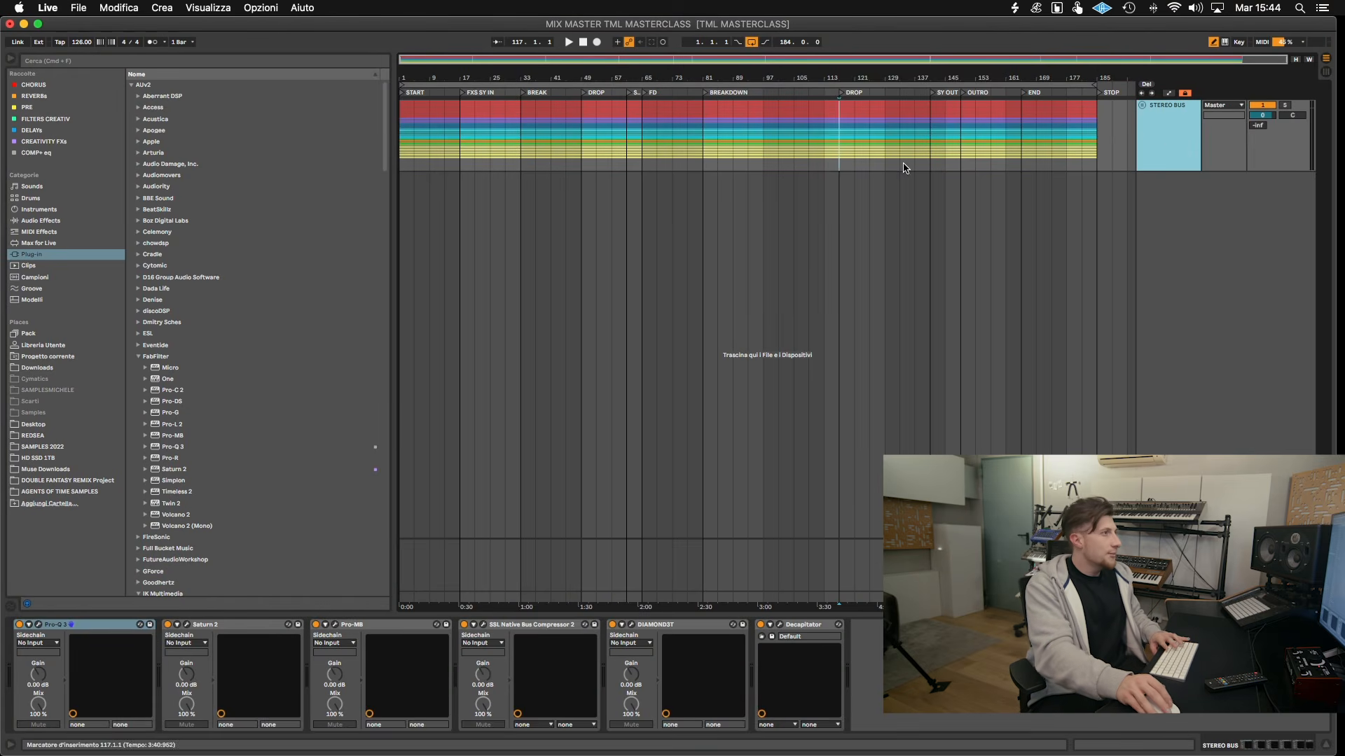
pyautogui.press('space')
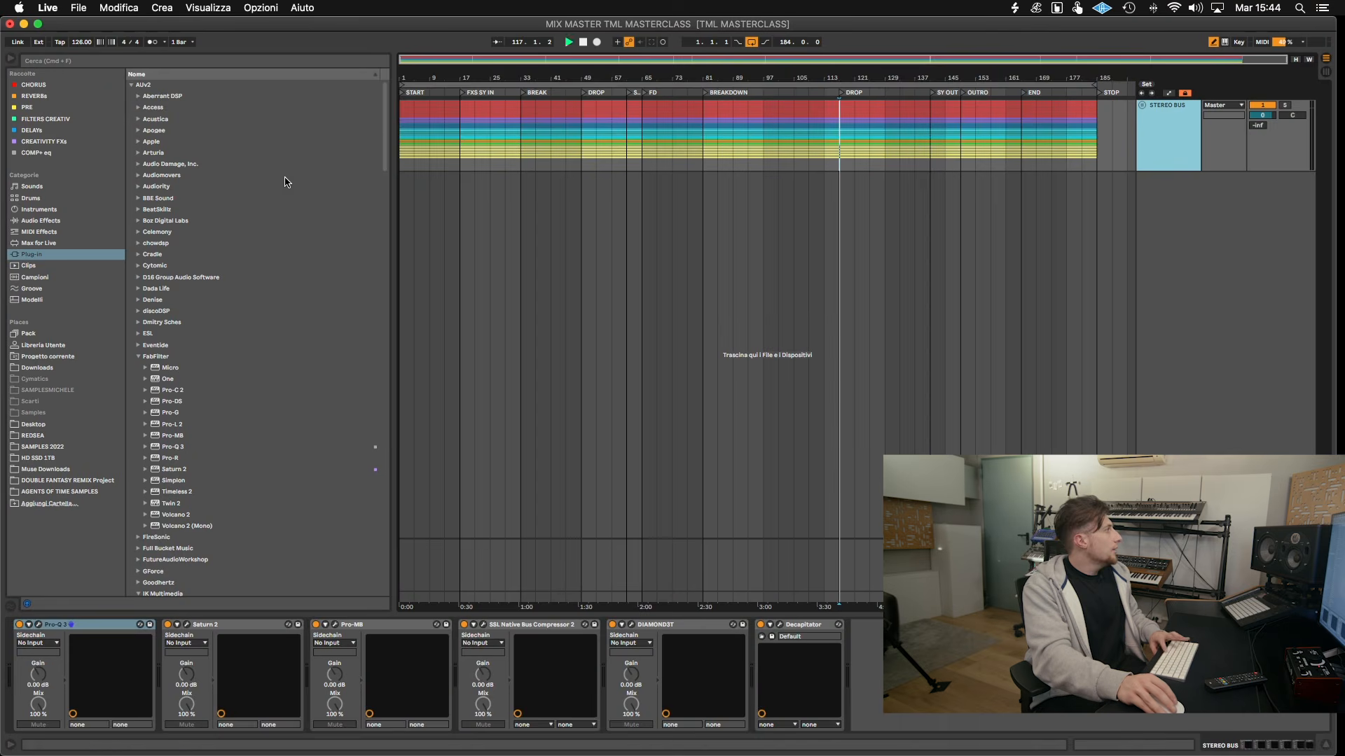
# - Search the plug-ins for "clip2" and add Clip2Zero at the end of the STEREO BUS chain
pyautogui.click(137, 61)
pyautogui.write('clip2')
pyautogui.click(133, 96)
pyautogui.click(179, 109)
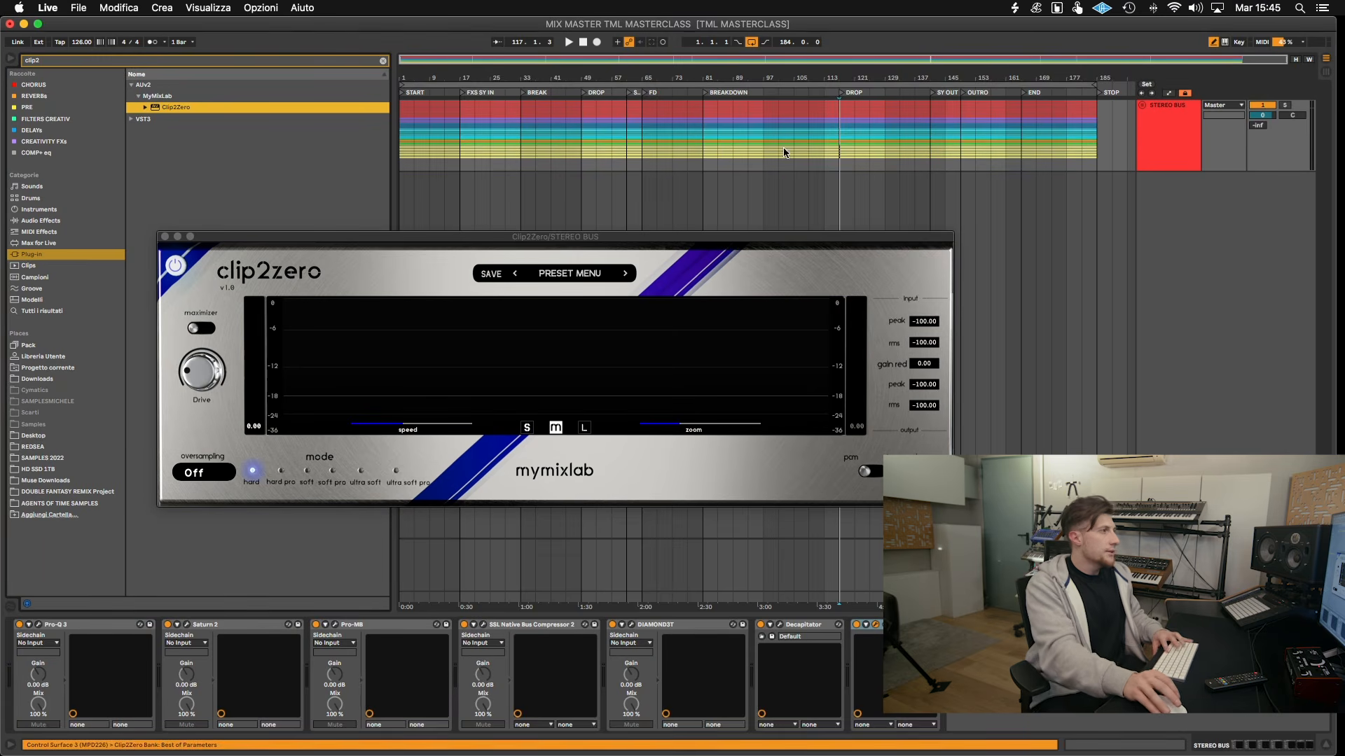
# - Play the drop, widen Clip2Zero's waveform display, raise Drive to about 11.7 and choose the soft mode
pyautogui.press('space')
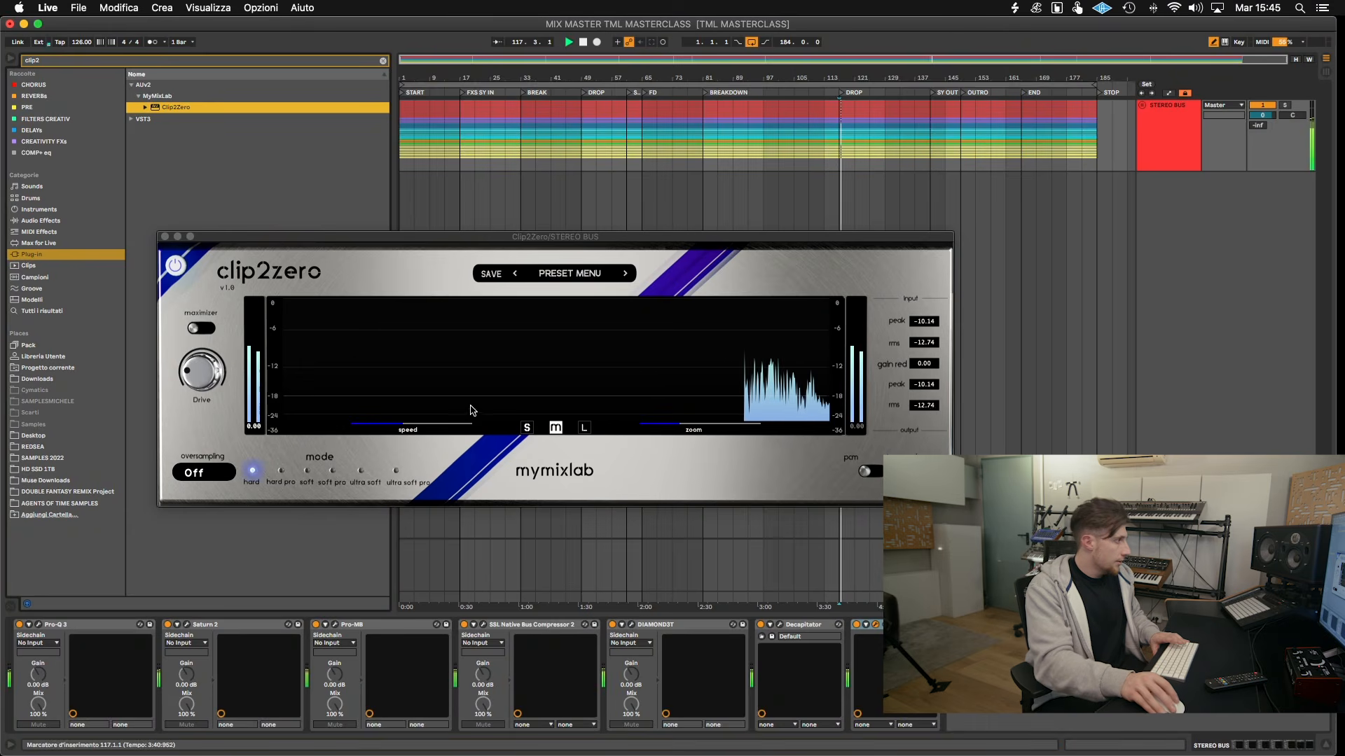
pyautogui.moveTo(686, 430); pyautogui.dragTo(502, 430)
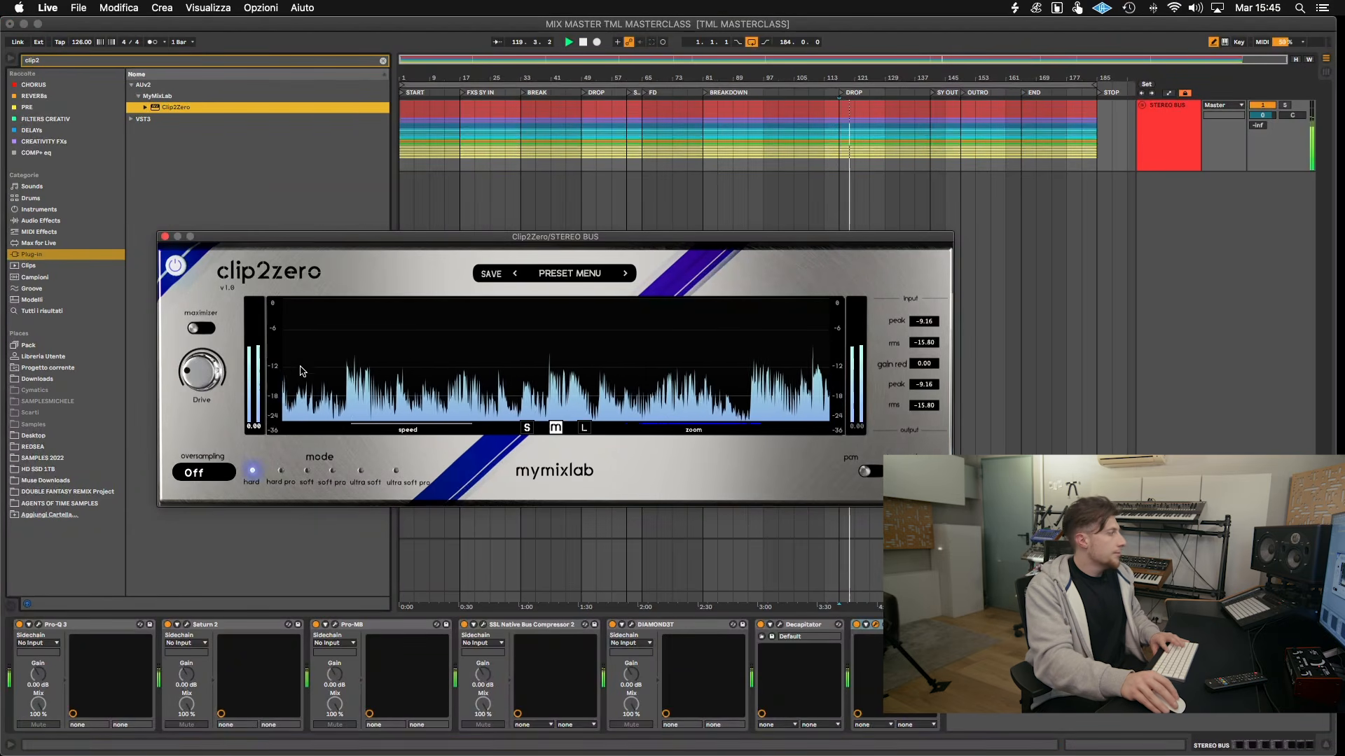
pyautogui.moveTo(203, 376); pyautogui.dragTo(208, 332)
pyautogui.click(307, 471)
pyautogui.click(253, 472)
pyautogui.click(307, 472)
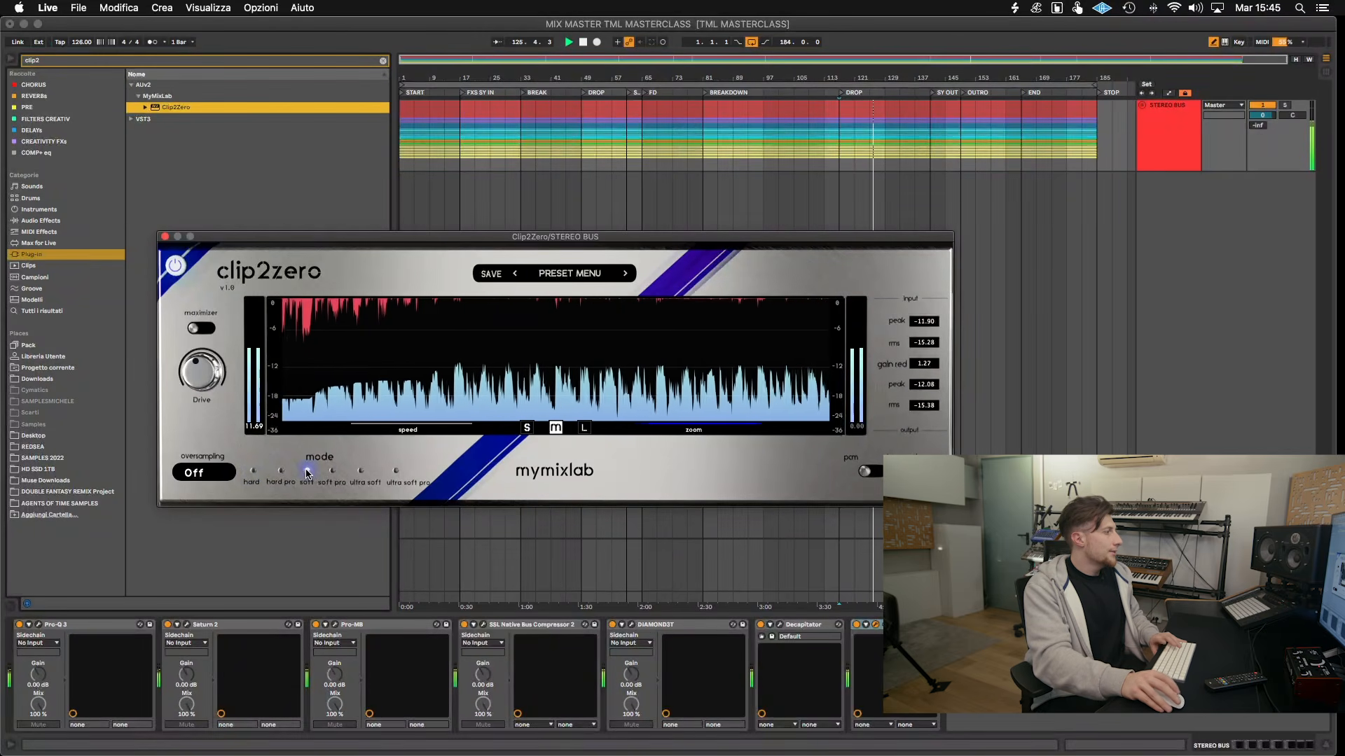
# - Replay the drop to check the soft clipping on the STEREO BUS and close the Clip2Zero window
pyautogui.press('space')
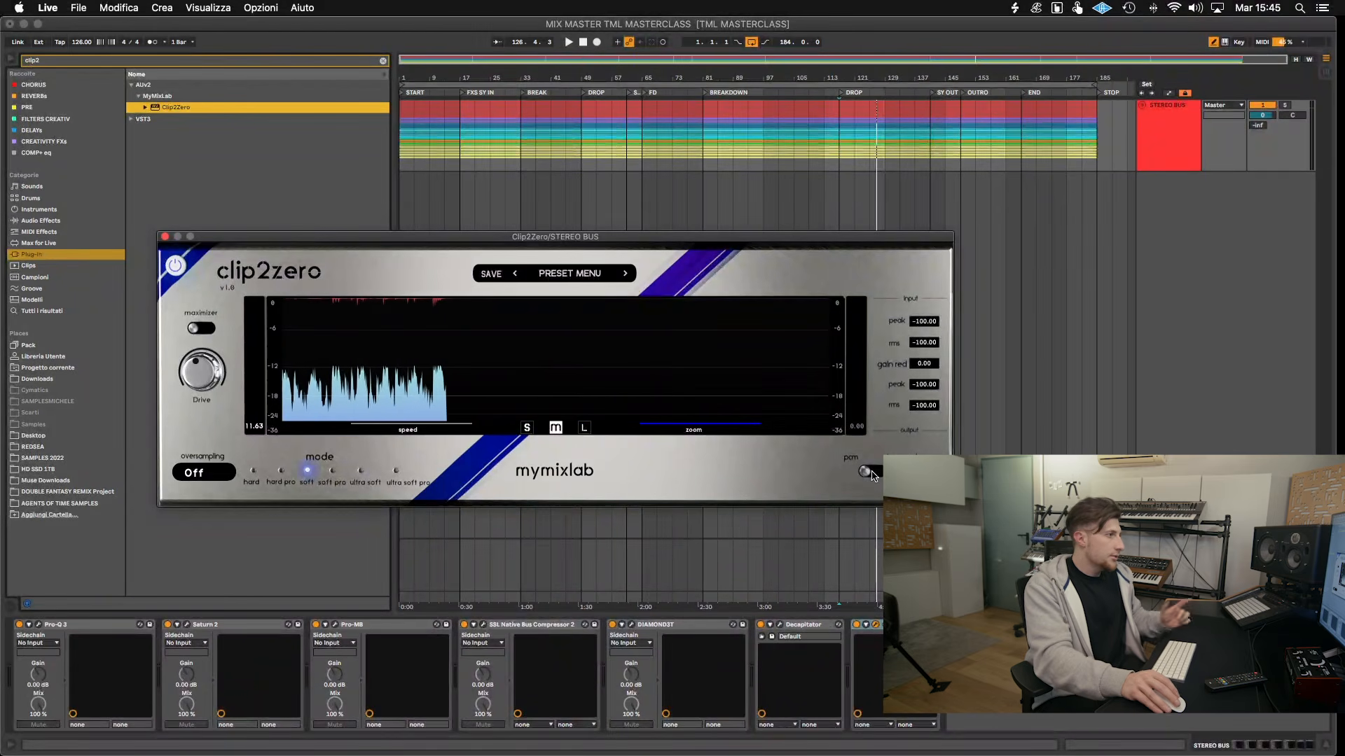
pyautogui.press('space')
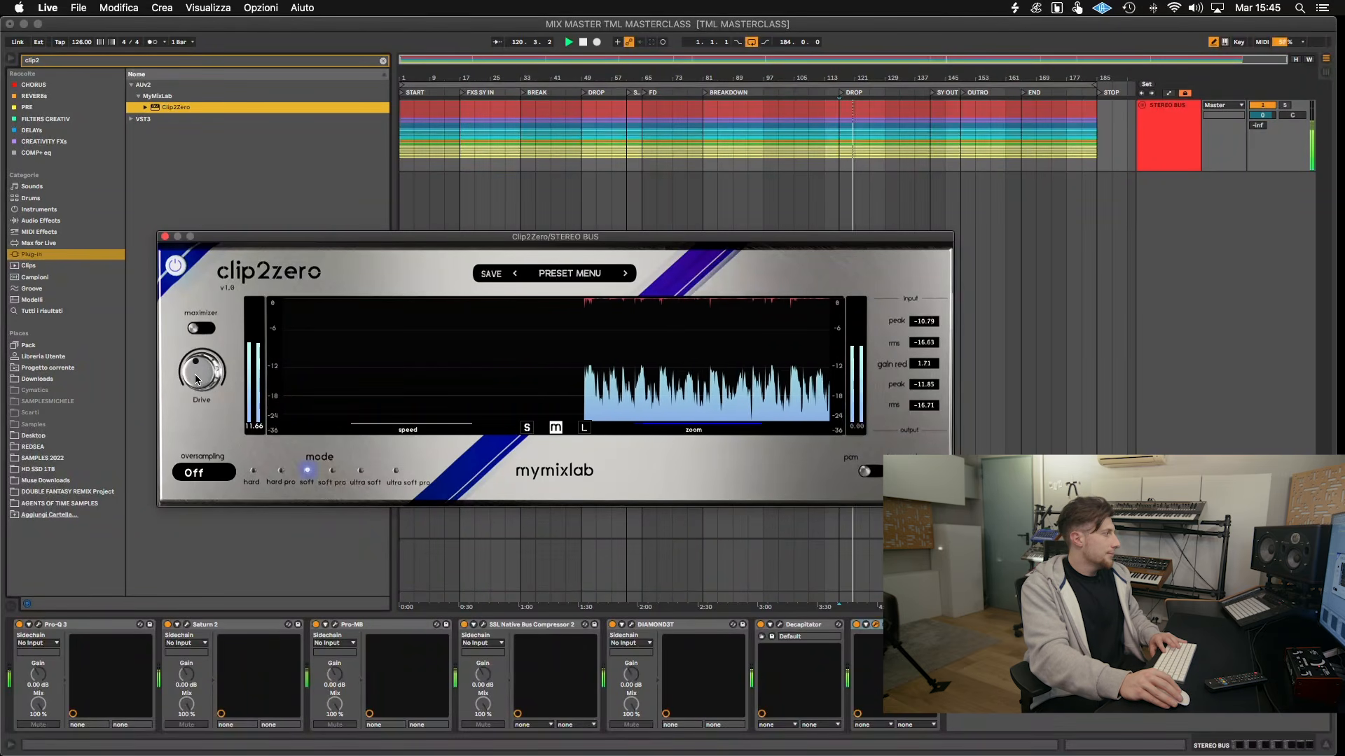
pyautogui.press('space')
pyautogui.click(165, 236)
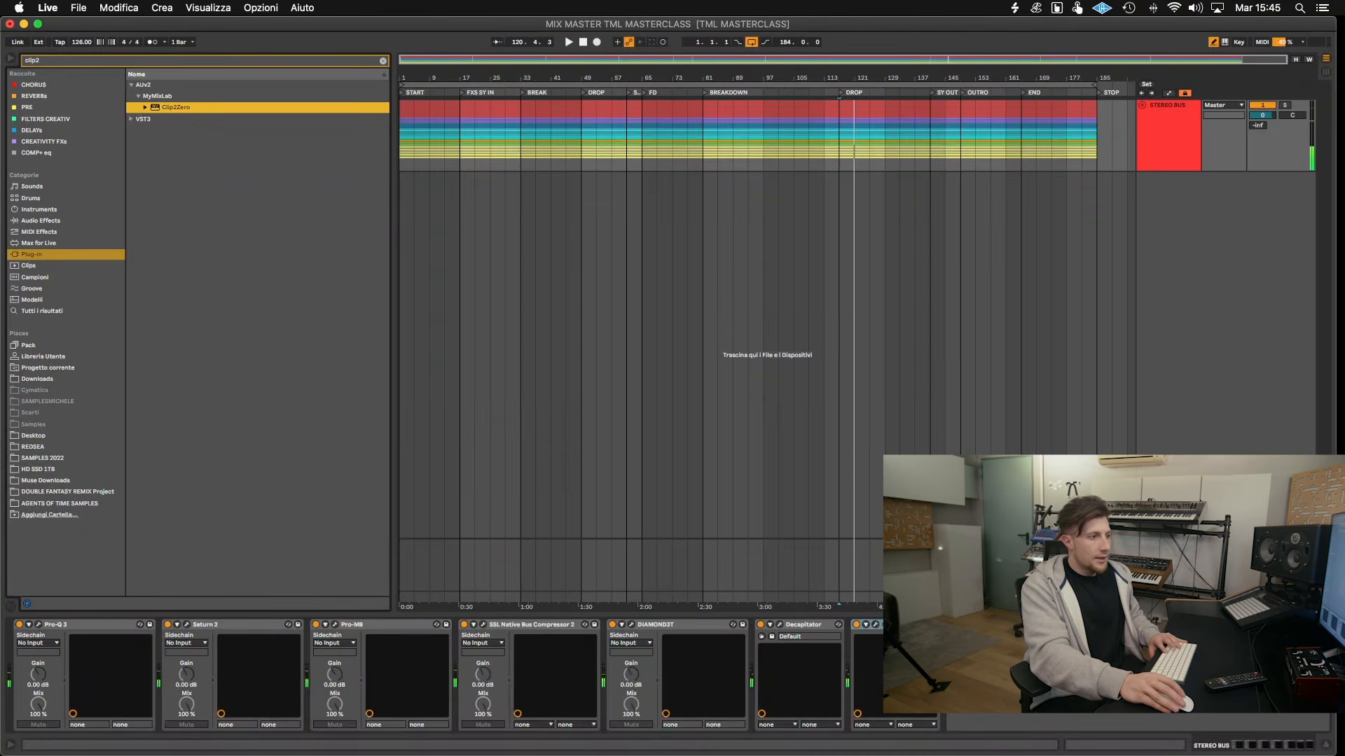
# - Put the STEREO BUS inside a new parent group
pyautogui.click(1169, 597)
pyautogui.click(1175, 127)
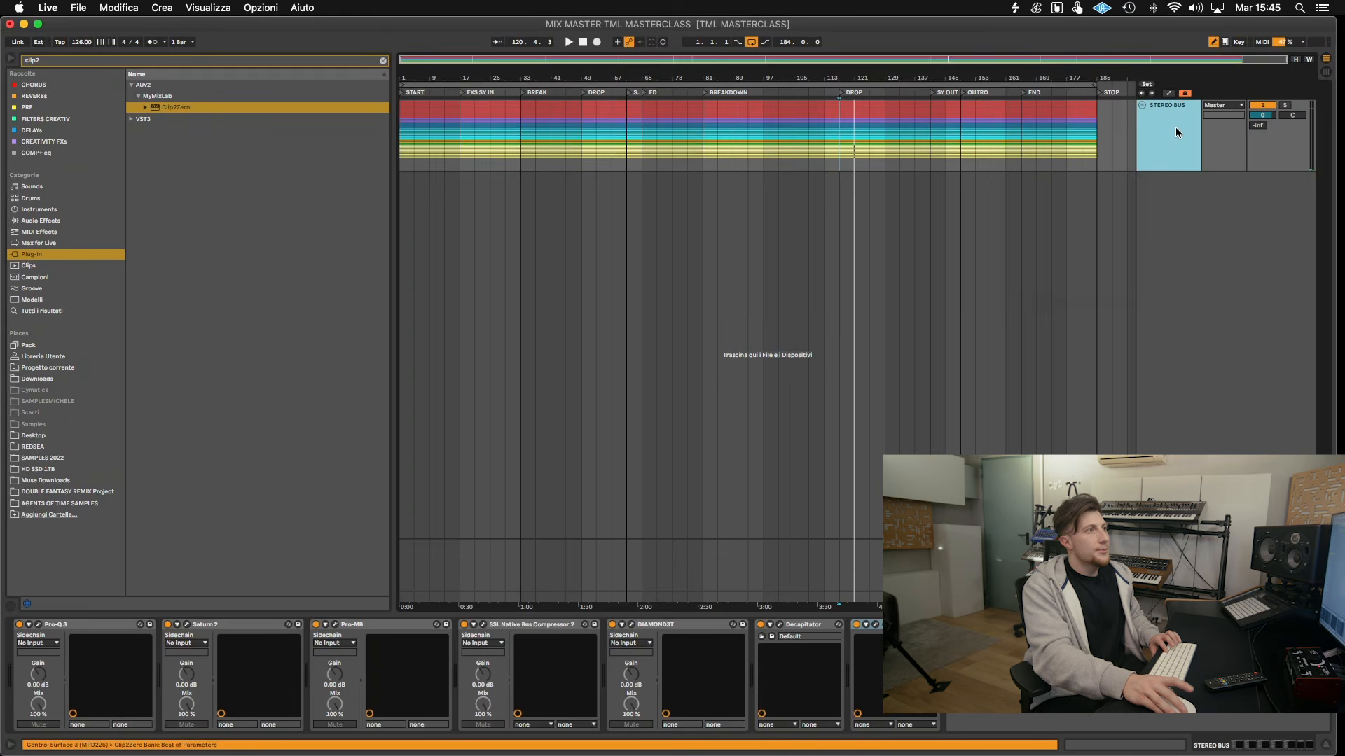
pyautogui.rightClick(1176, 127)
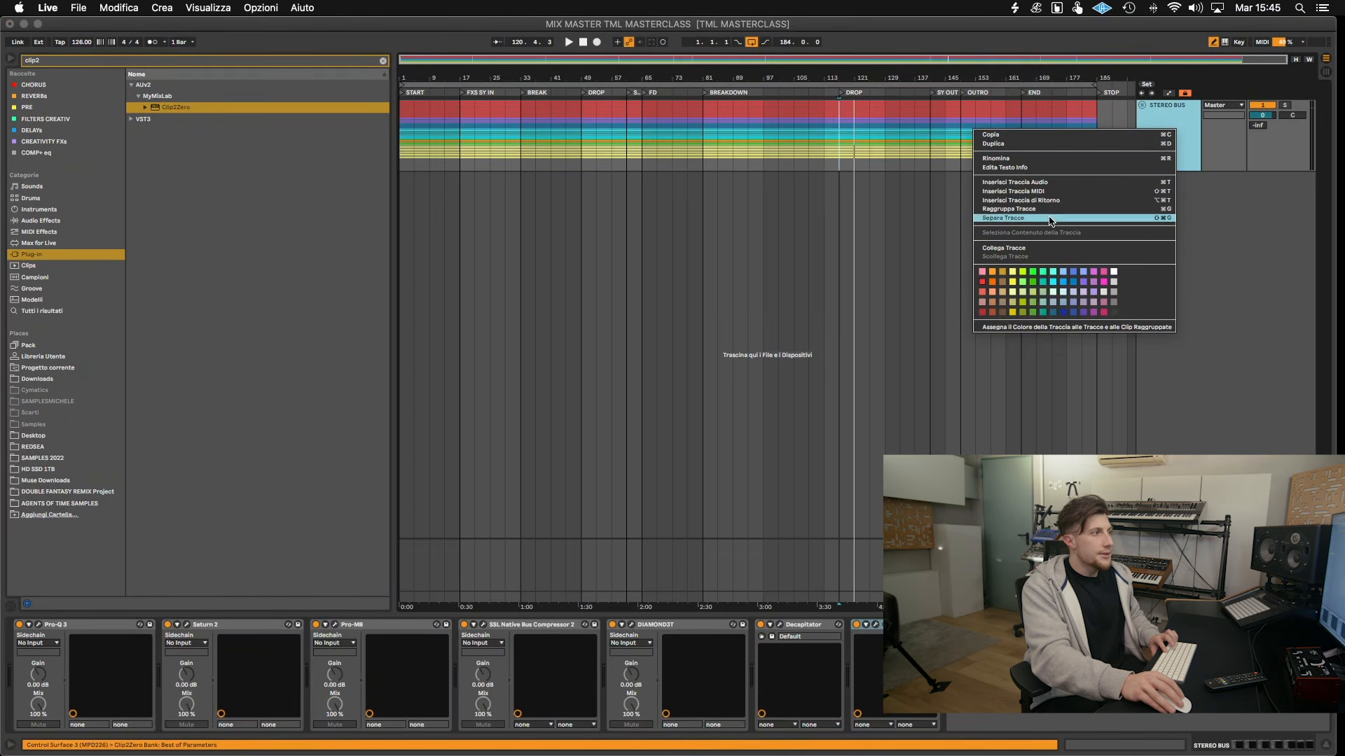
pyautogui.click(1057, 205)
# - Rename the new parent group MASTER and give it the dark grey track colour
pyautogui.rightClick(1151, 147)
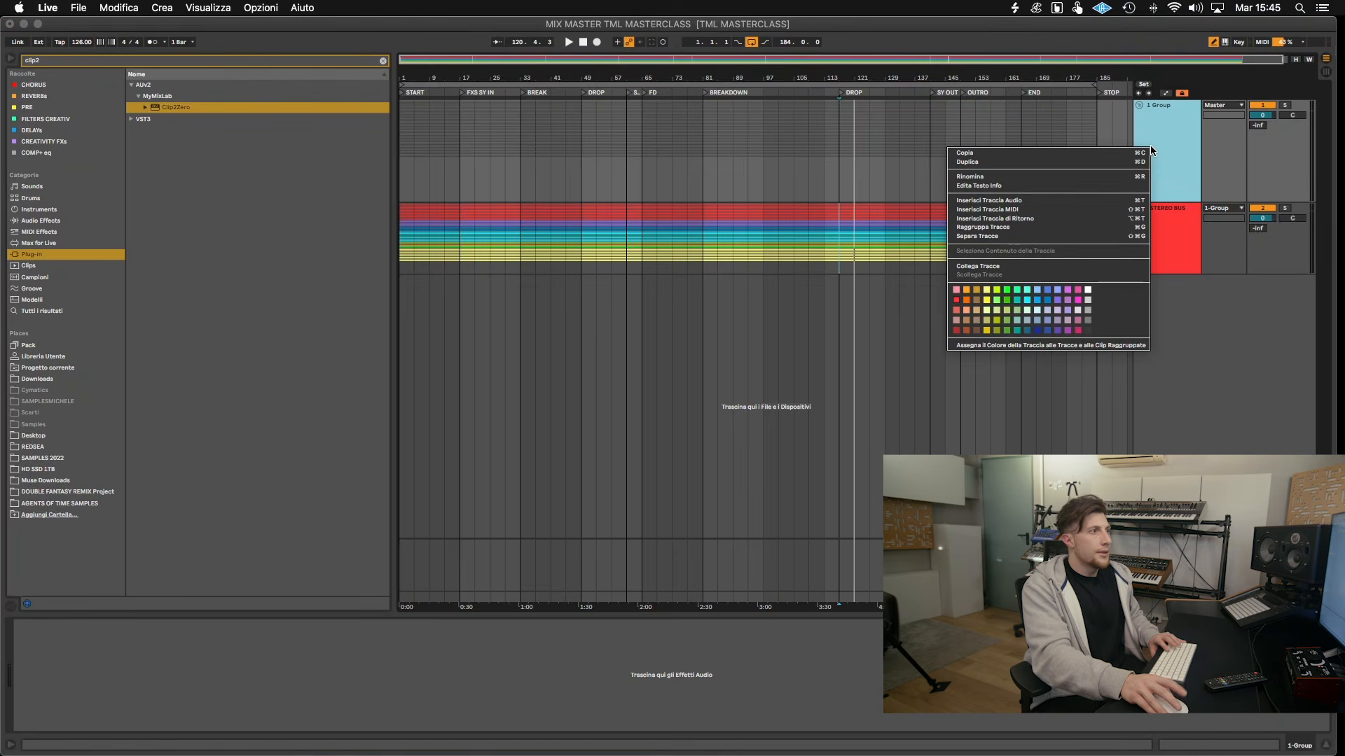
pyautogui.click(996, 177)
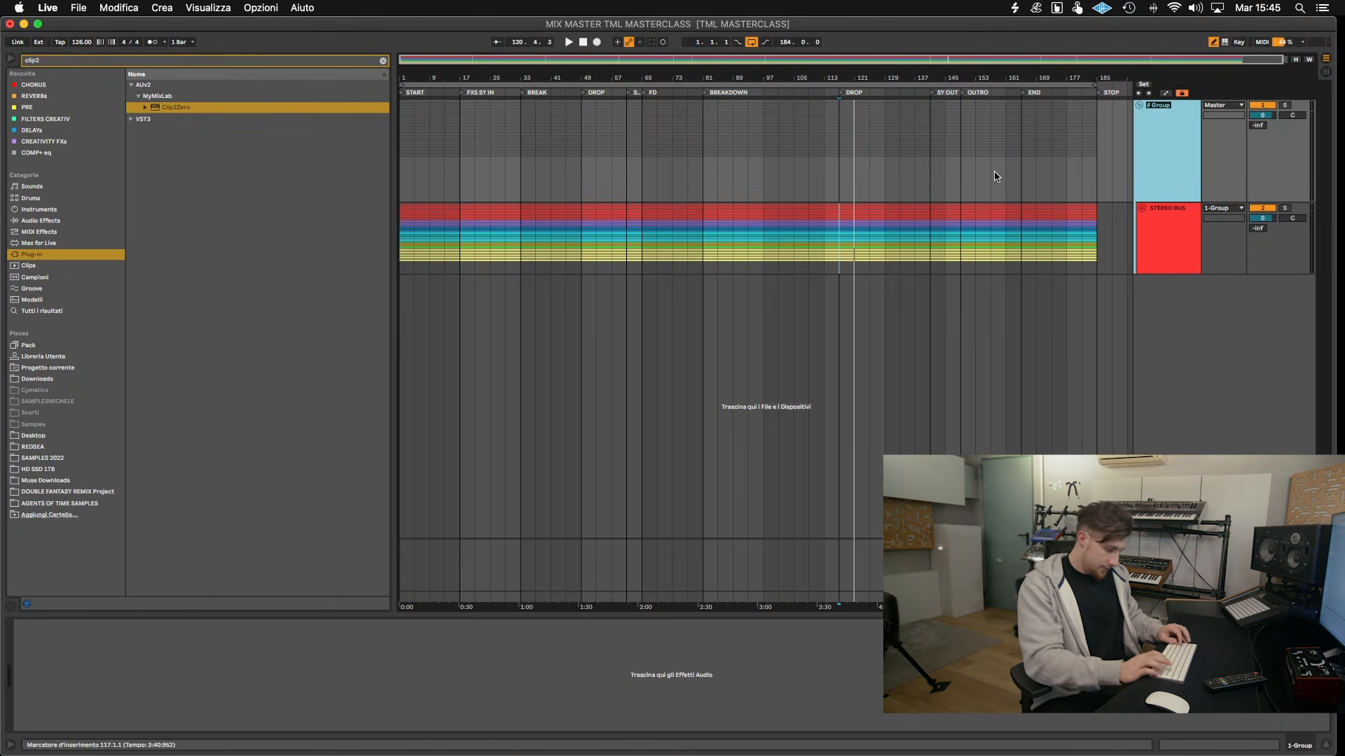
pyautogui.write('MASTEr')
pyautogui.press('Return')
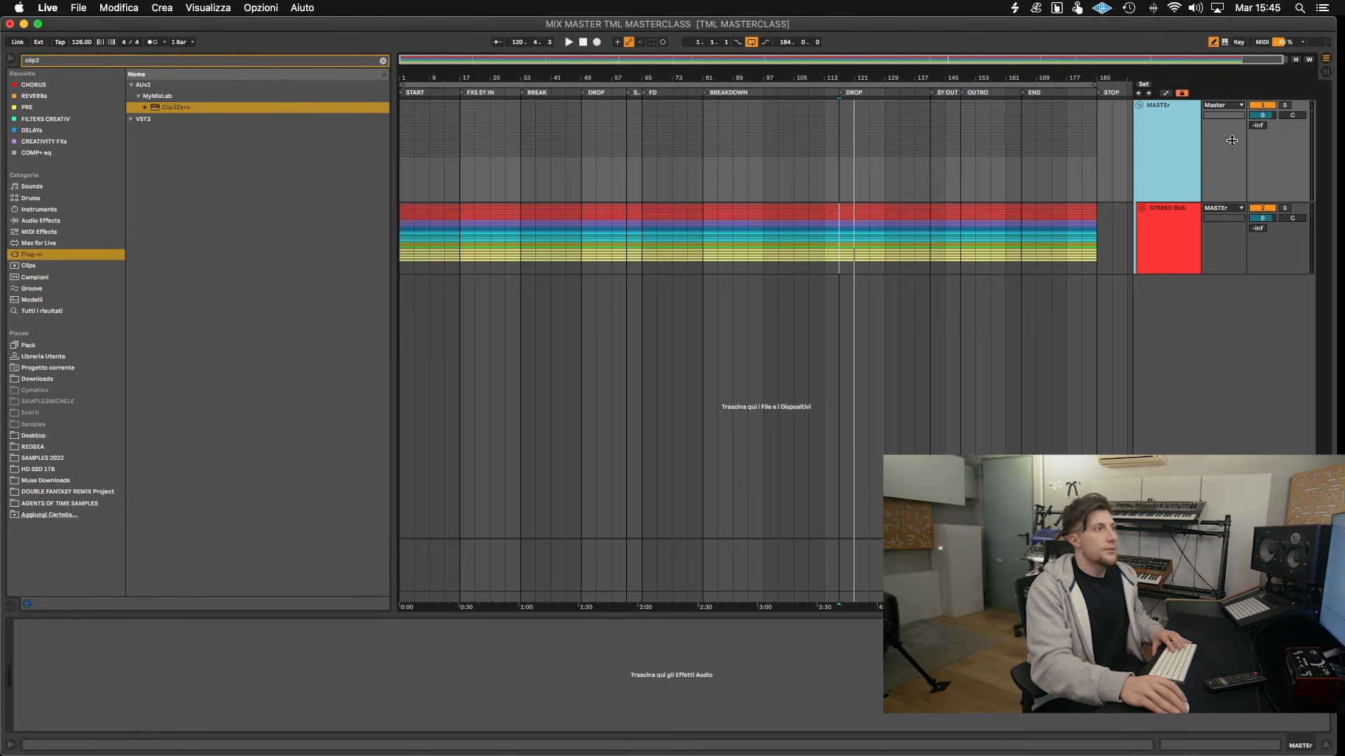
pyautogui.rightClick(1155, 142)
pyautogui.click(1077, 171)
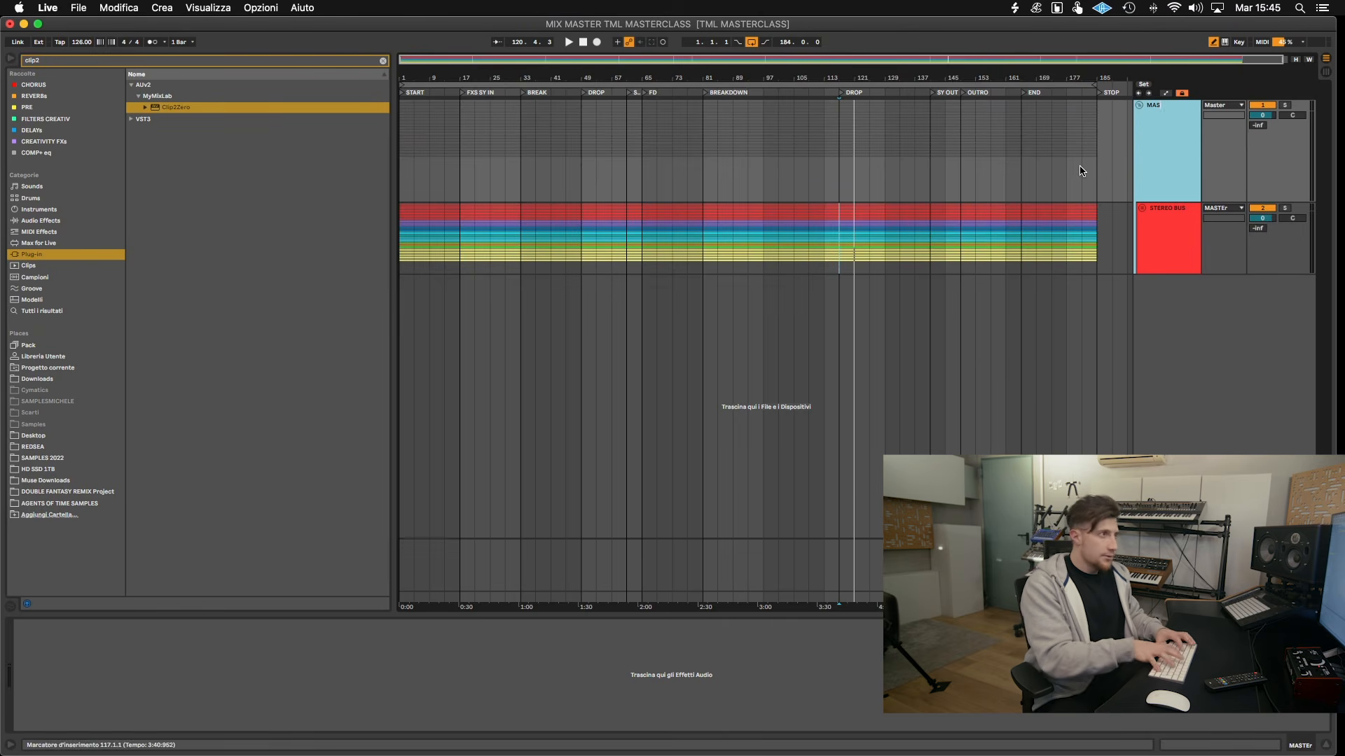
pyautogui.rightClick(1156, 142)
pyautogui.click(1031, 176)
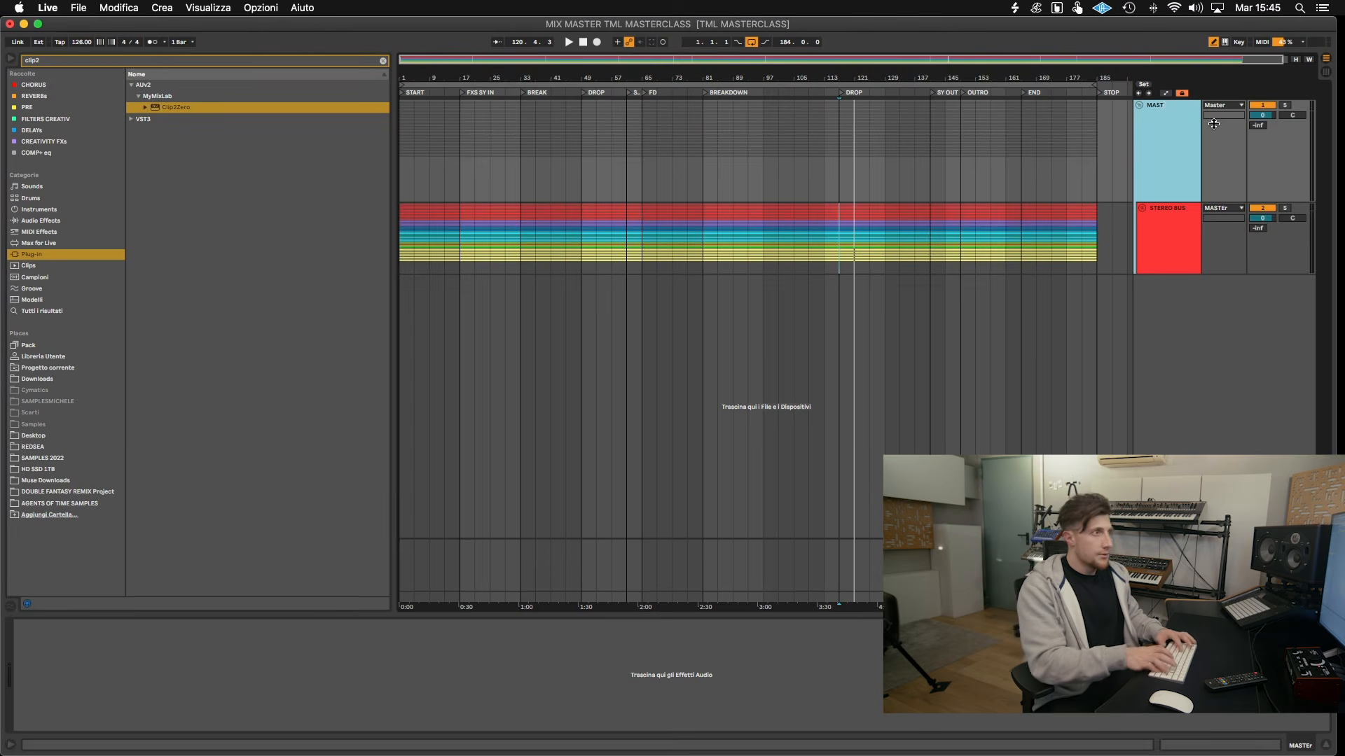
pyautogui.rightClick(1167, 142)
pyautogui.click(1009, 140)
pyautogui.rightClick(1175, 144)
pyautogui.click(1115, 329)
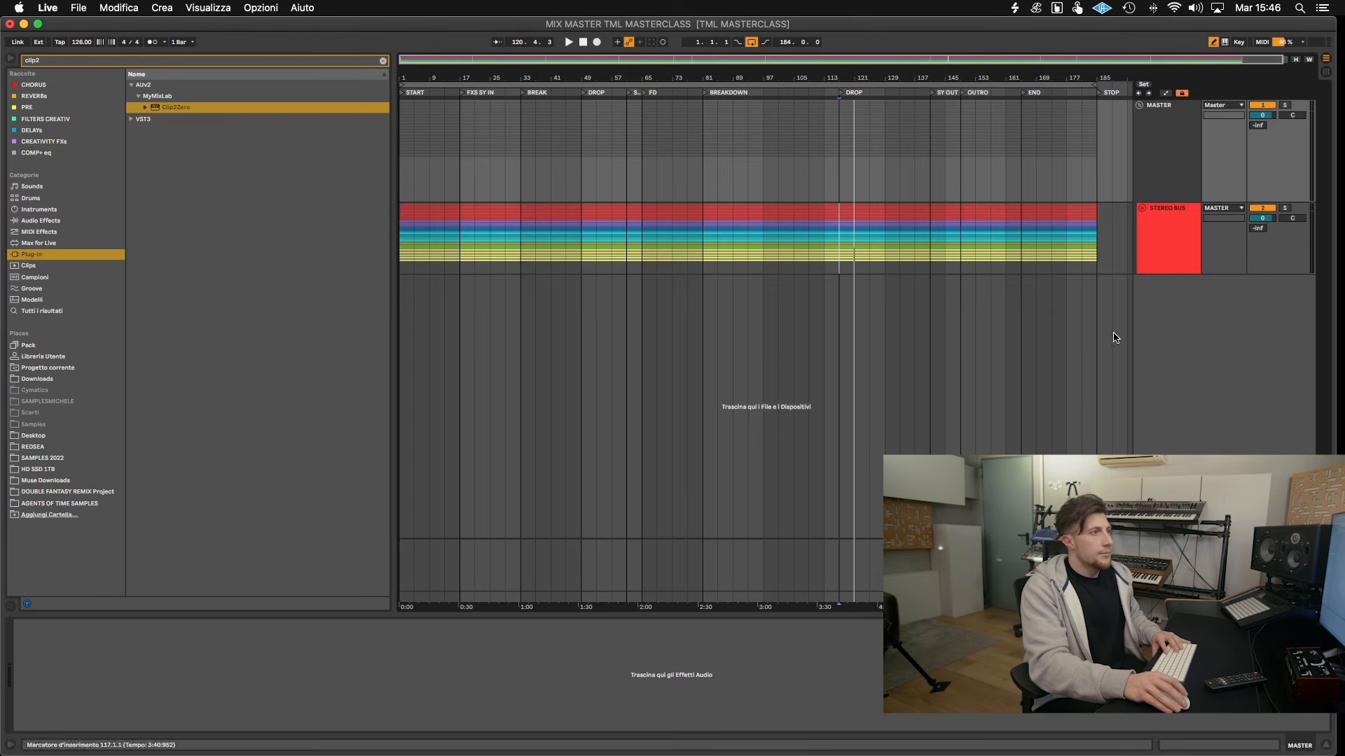
# - Search the plug-ins for "432" and add TR5 Master EQ-432 to the MASTER group
pyautogui.press('space')
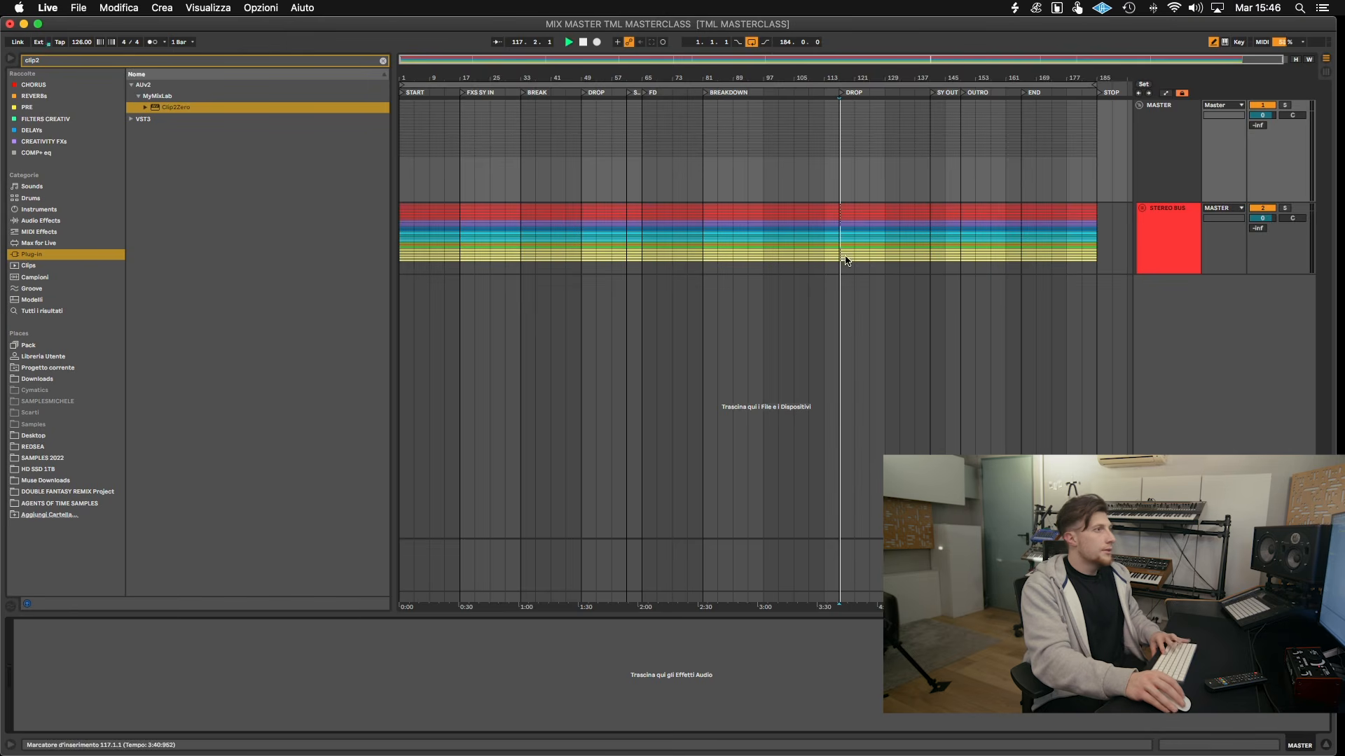
pyautogui.click(382, 62)
pyautogui.write('432')
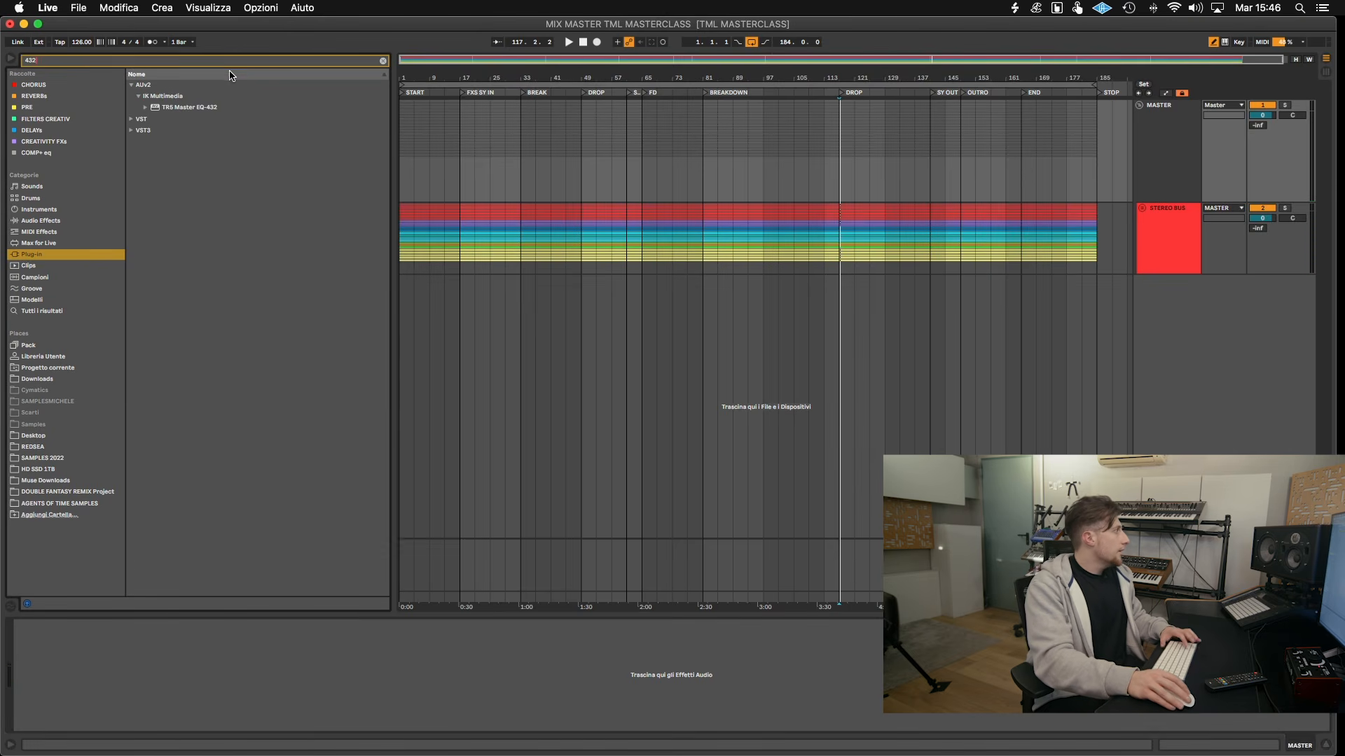
pyautogui.moveTo(195, 110); pyautogui.dragTo(1033, 111)
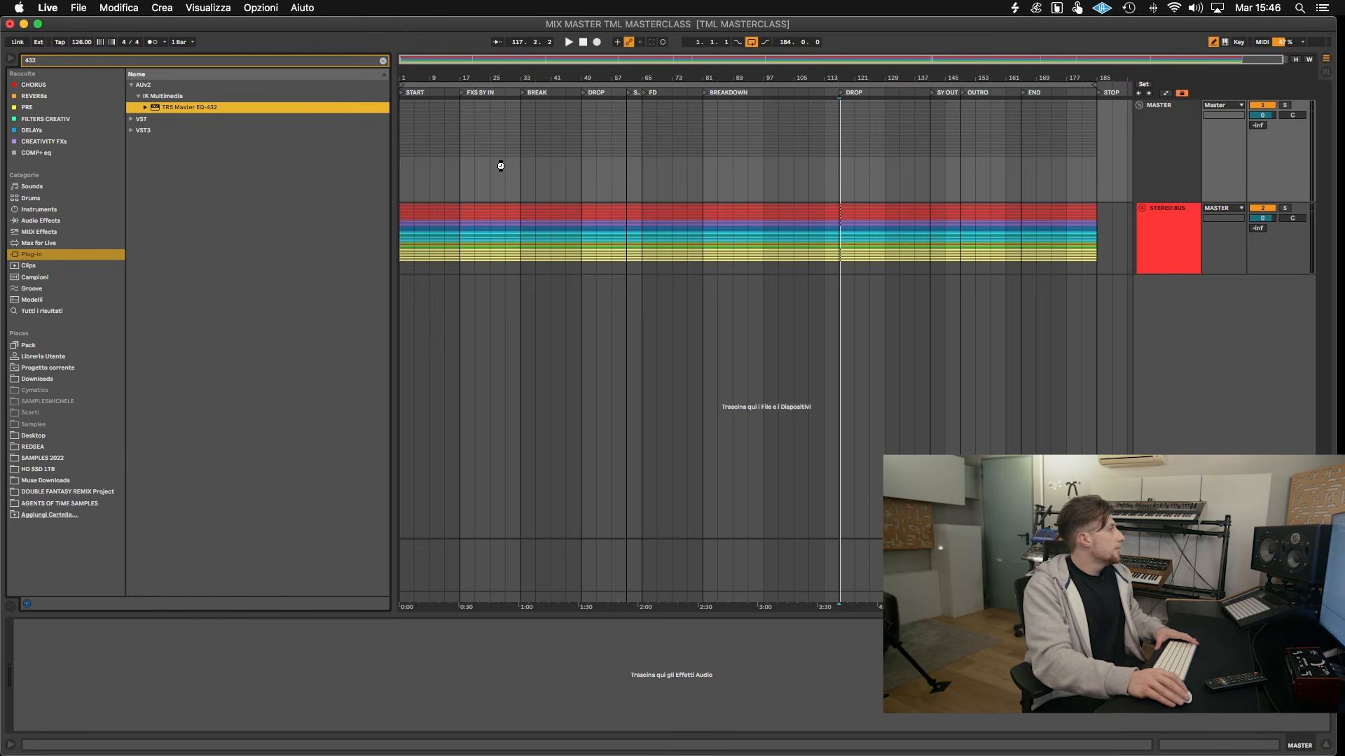
# - Search the plug-ins for "space" and add the Studio DMI SPACECONTROL VST3 after the EQ on the MASTER group
pyautogui.click(382, 62)
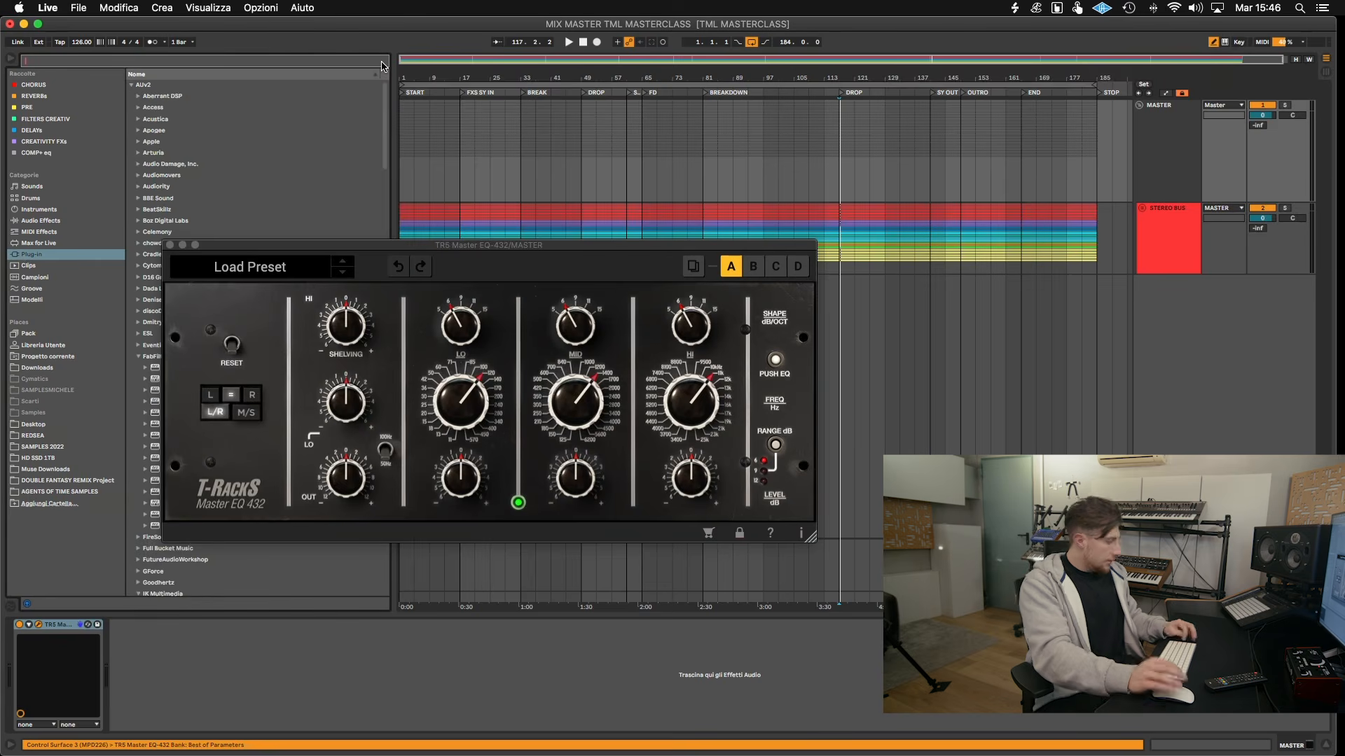
pyautogui.click(378, 62)
pyautogui.write('space')
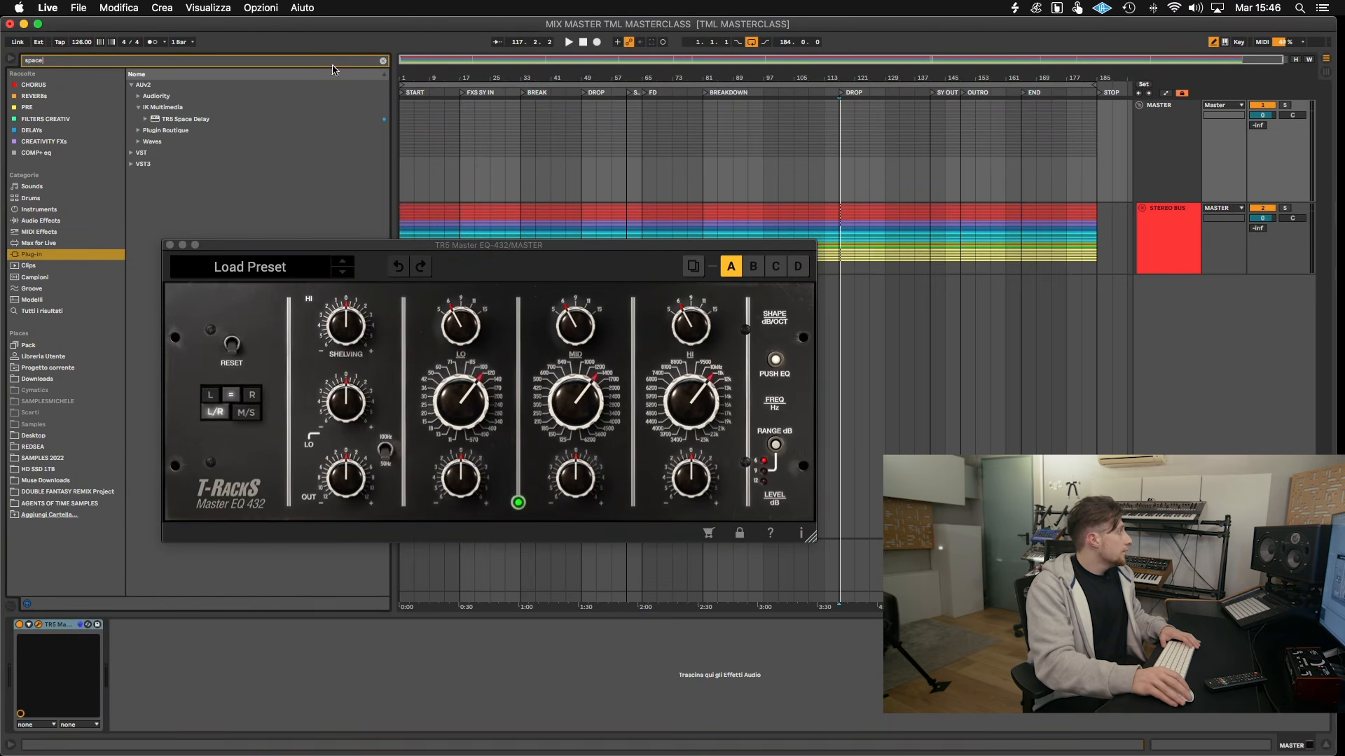
pyautogui.click(131, 164)
pyautogui.moveTo(165, 146); pyautogui.dragTo(1067, 138)
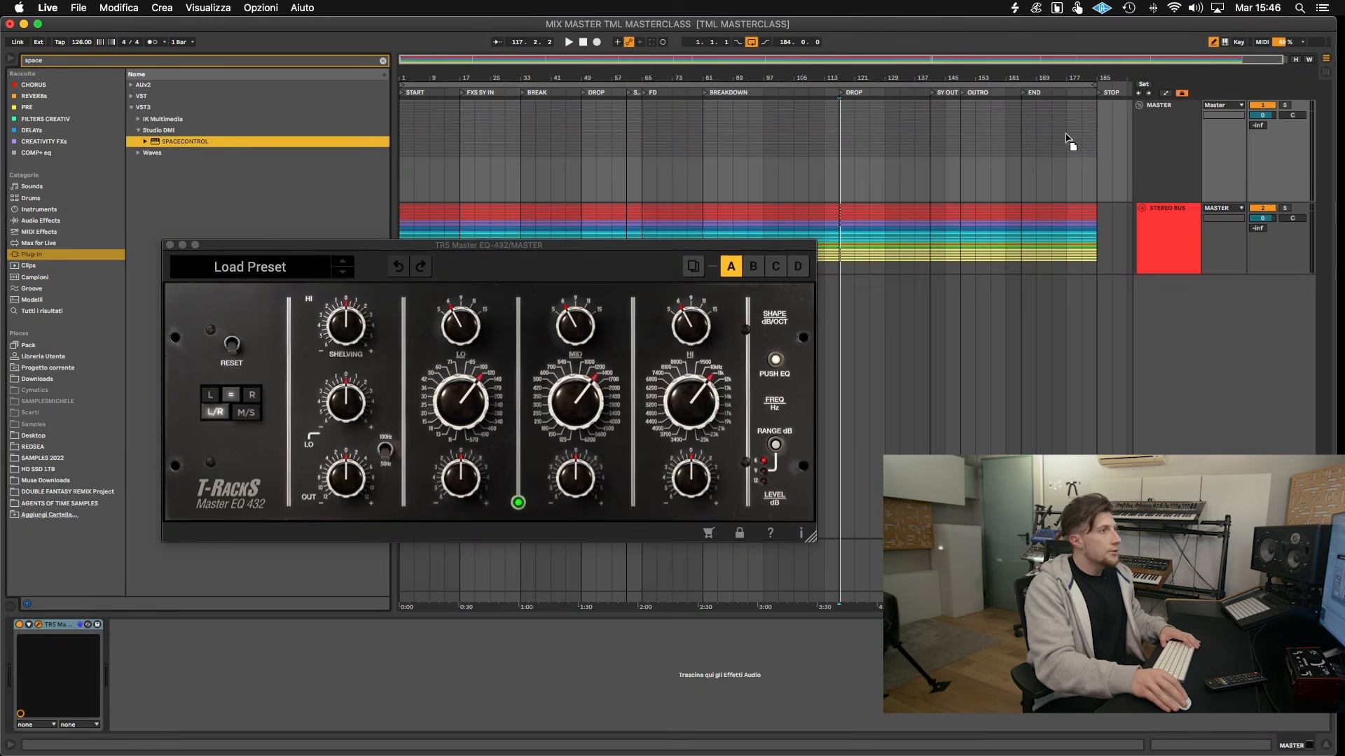
pyautogui.moveTo(662, 150); pyautogui.dragTo(661, 150)
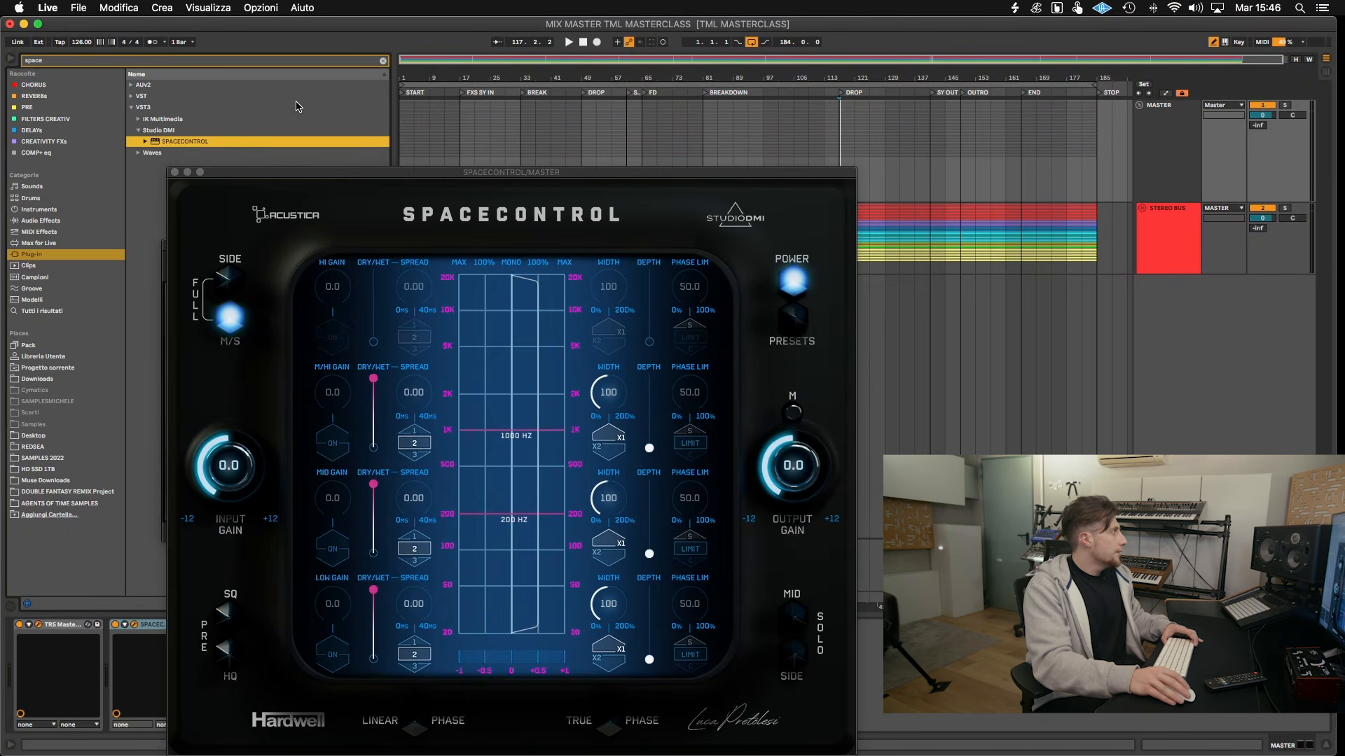
# - Search for "soft", add Apogee SoftLimit after SPACECONTROL on the MASTER group and close the open plug-in windows
pyautogui.click(250, 63)
pyautogui.write('soft')
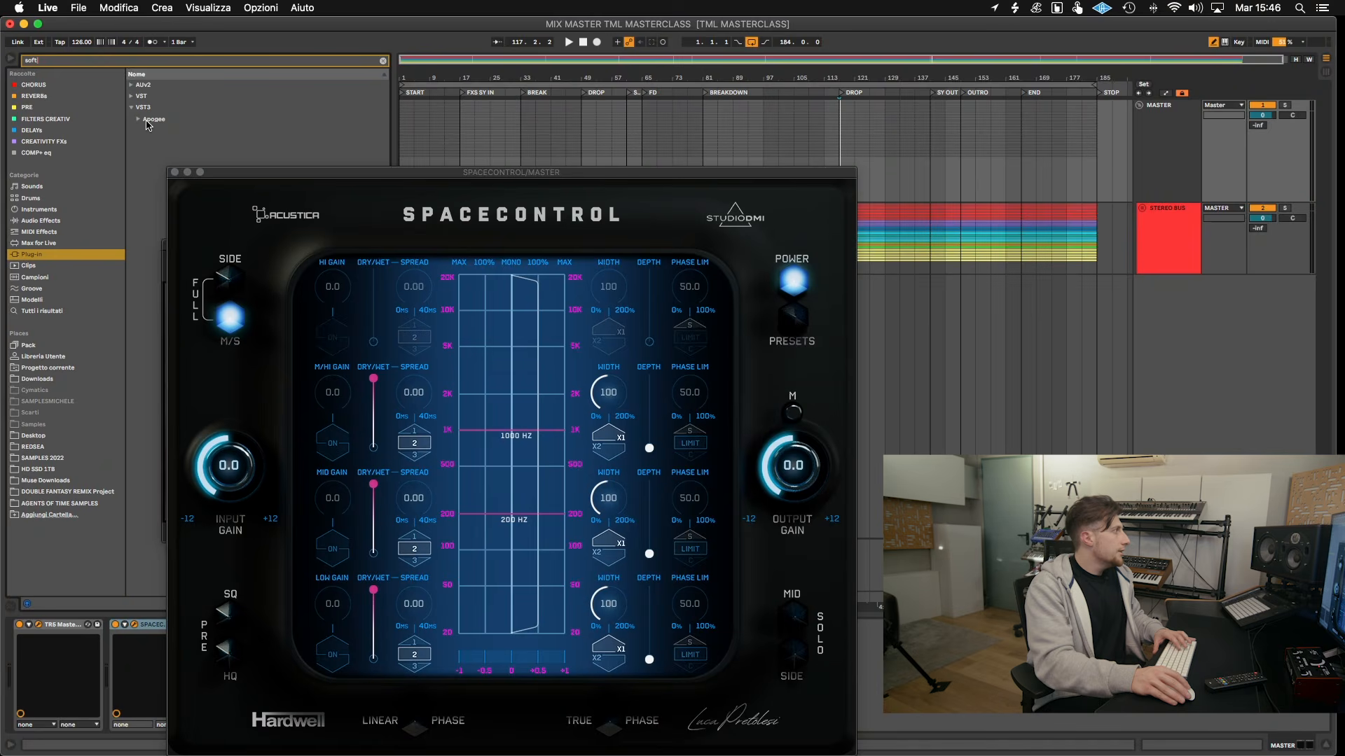
pyautogui.click(140, 121)
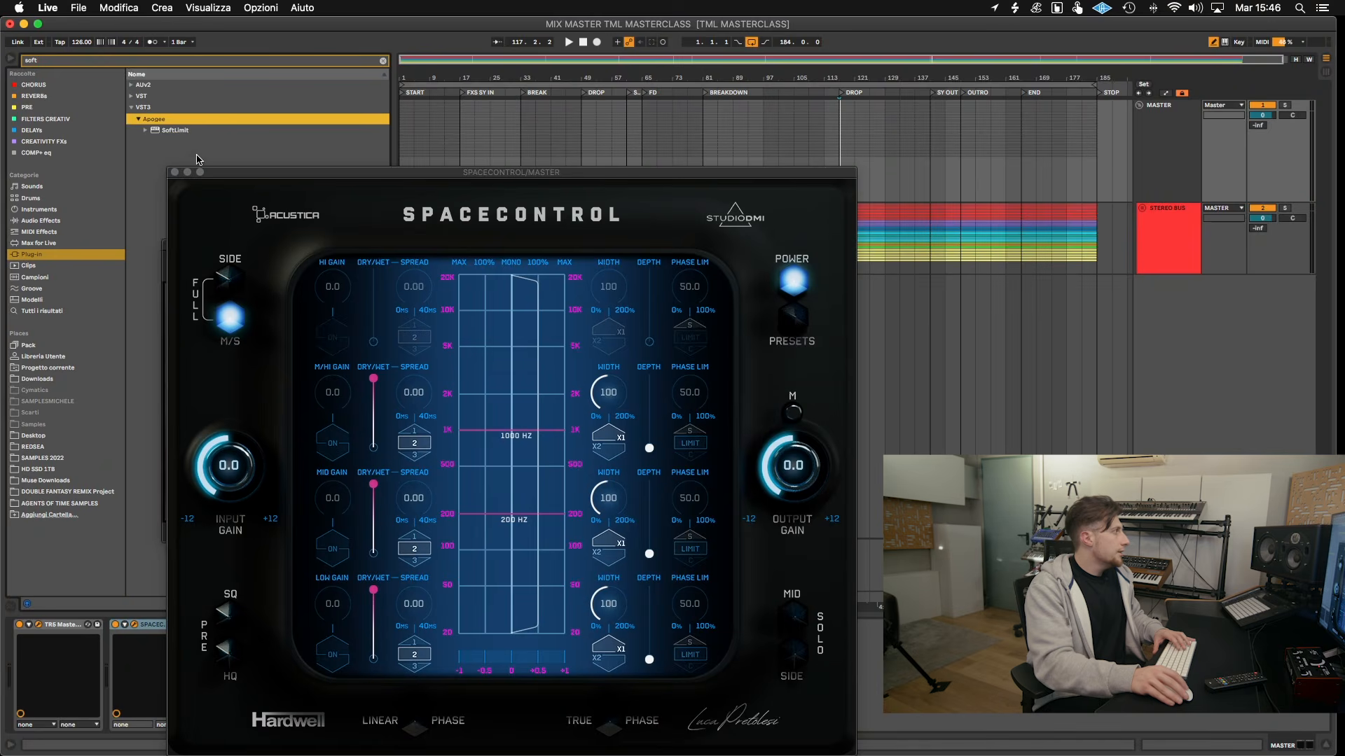
pyautogui.click(175, 172)
pyautogui.click(171, 246)
pyautogui.moveTo(175, 131); pyautogui.dragTo(225, 671)
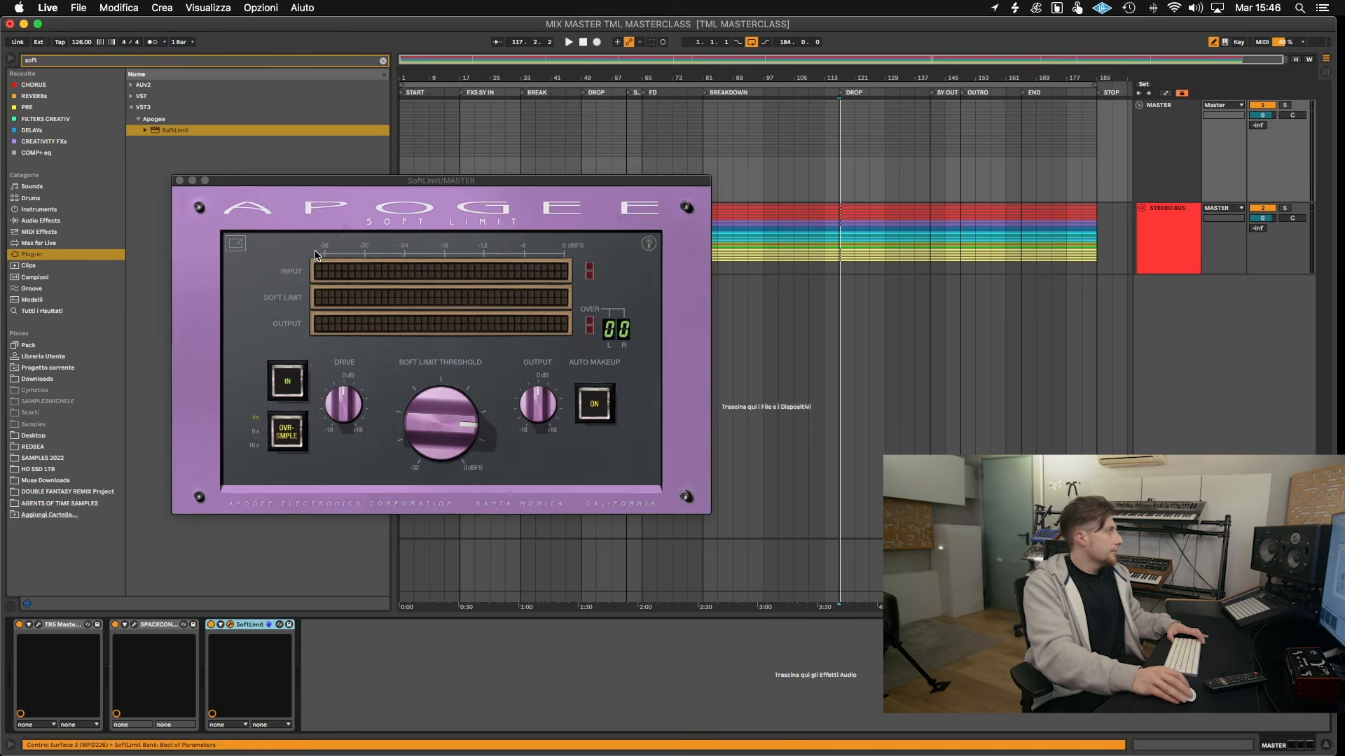
pyautogui.click(180, 180)
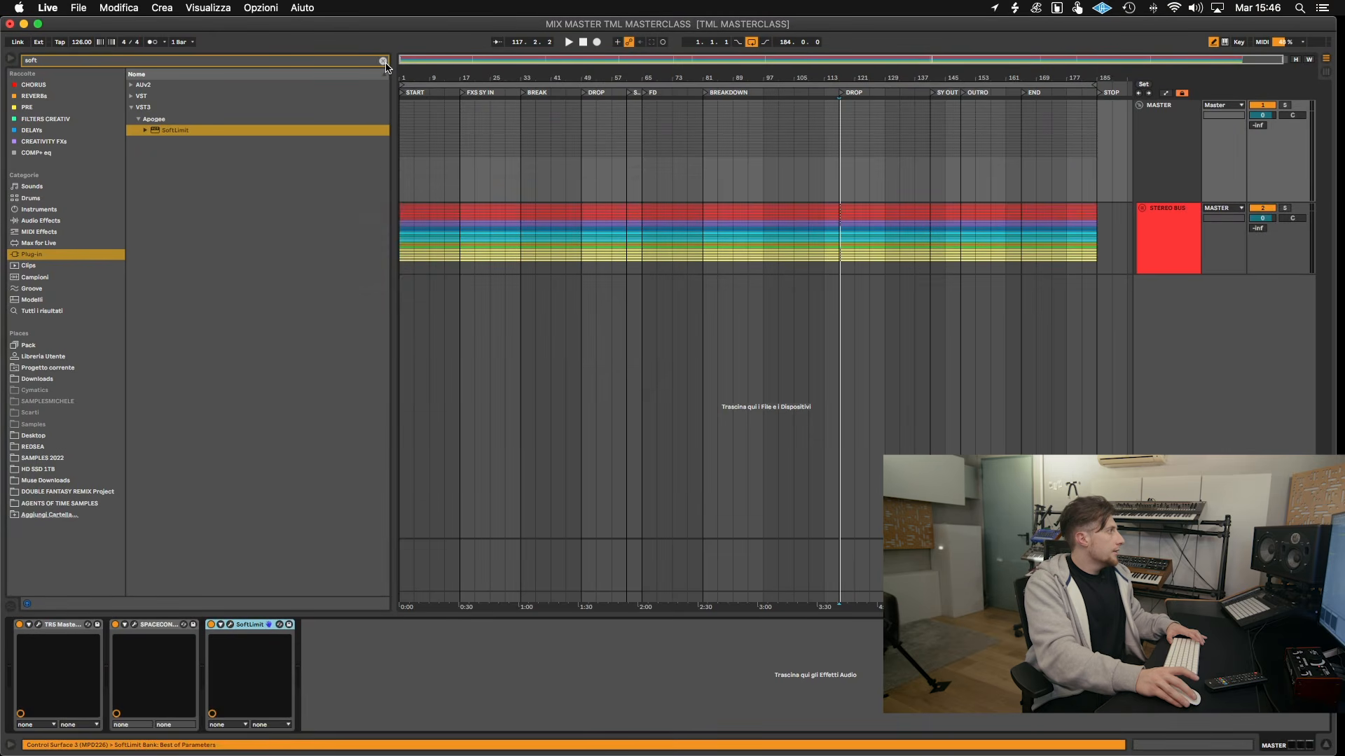
# - Clear the search, insert SSL Fusion HF Compressor at the start of the MASTER chain and close its window
pyautogui.click(383, 61)
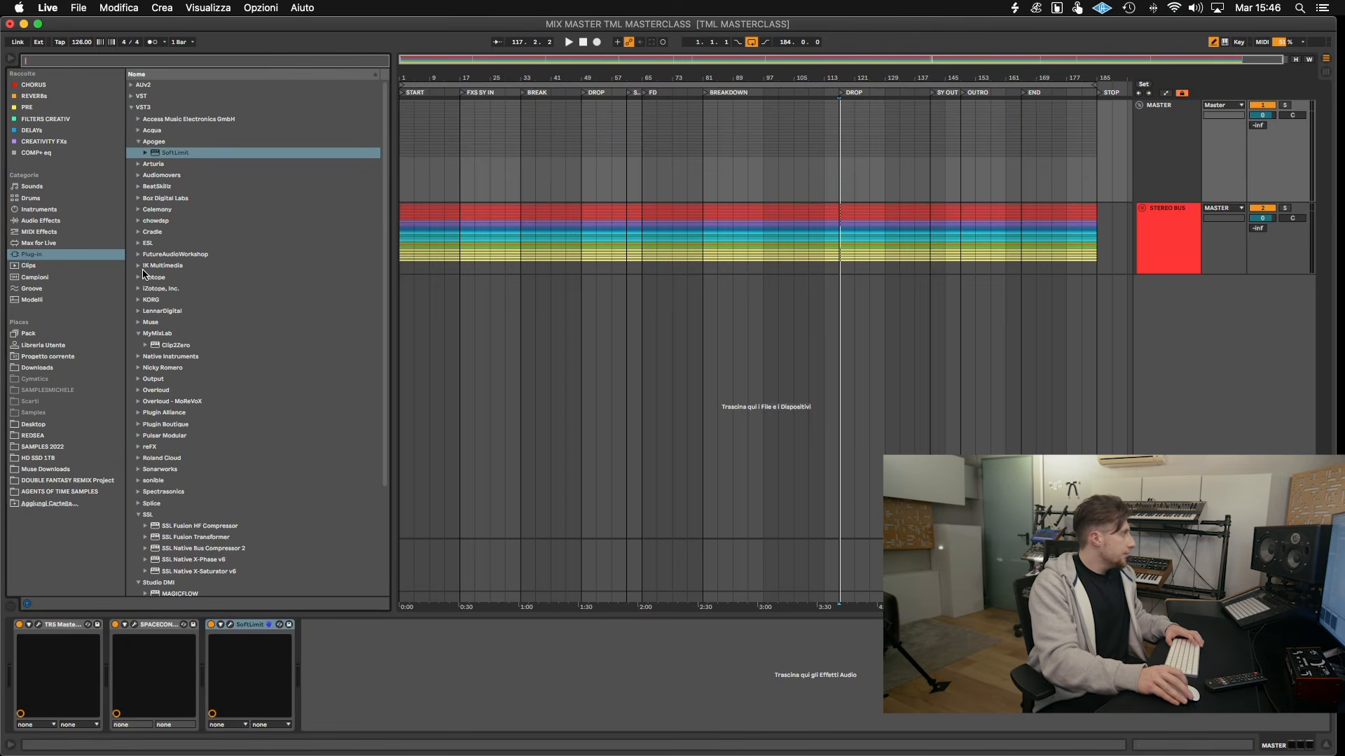
pyautogui.scroll(-5, 143, 274)
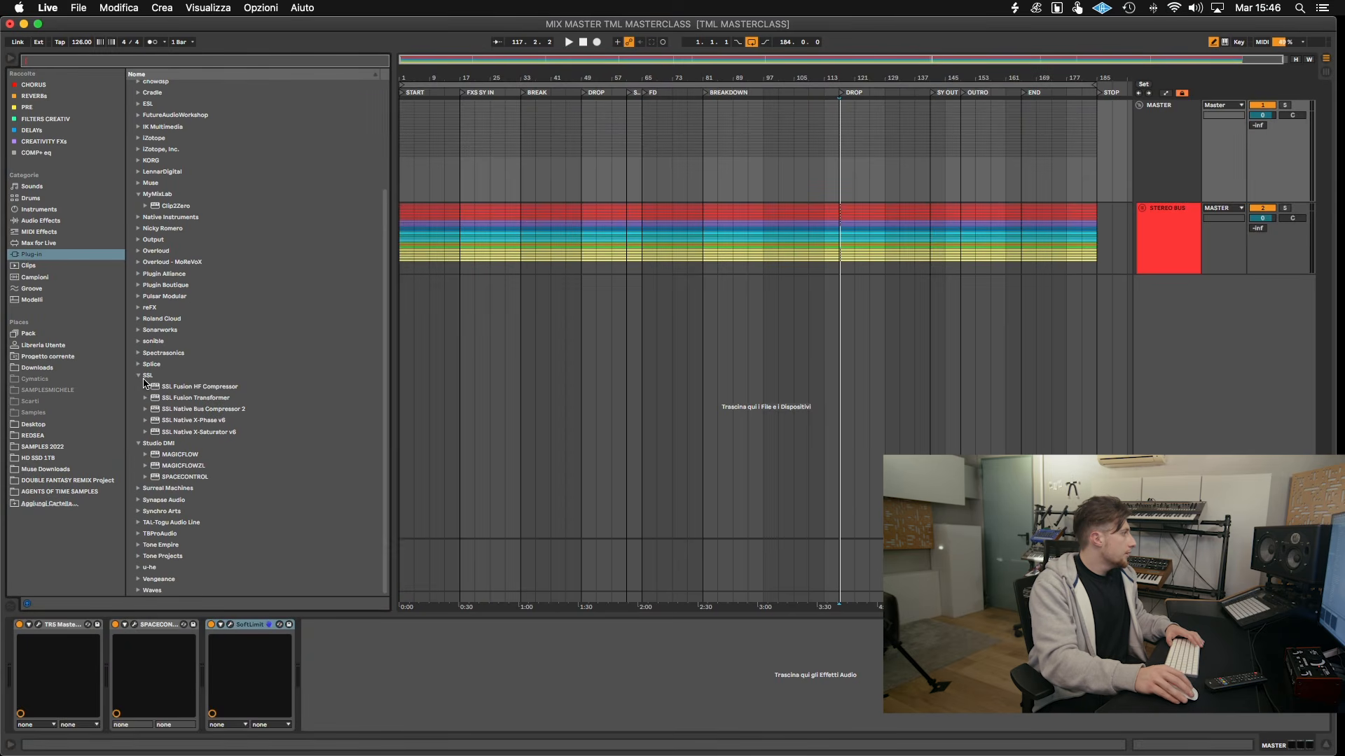
pyautogui.moveTo(199, 393); pyautogui.dragTo(21, 669)
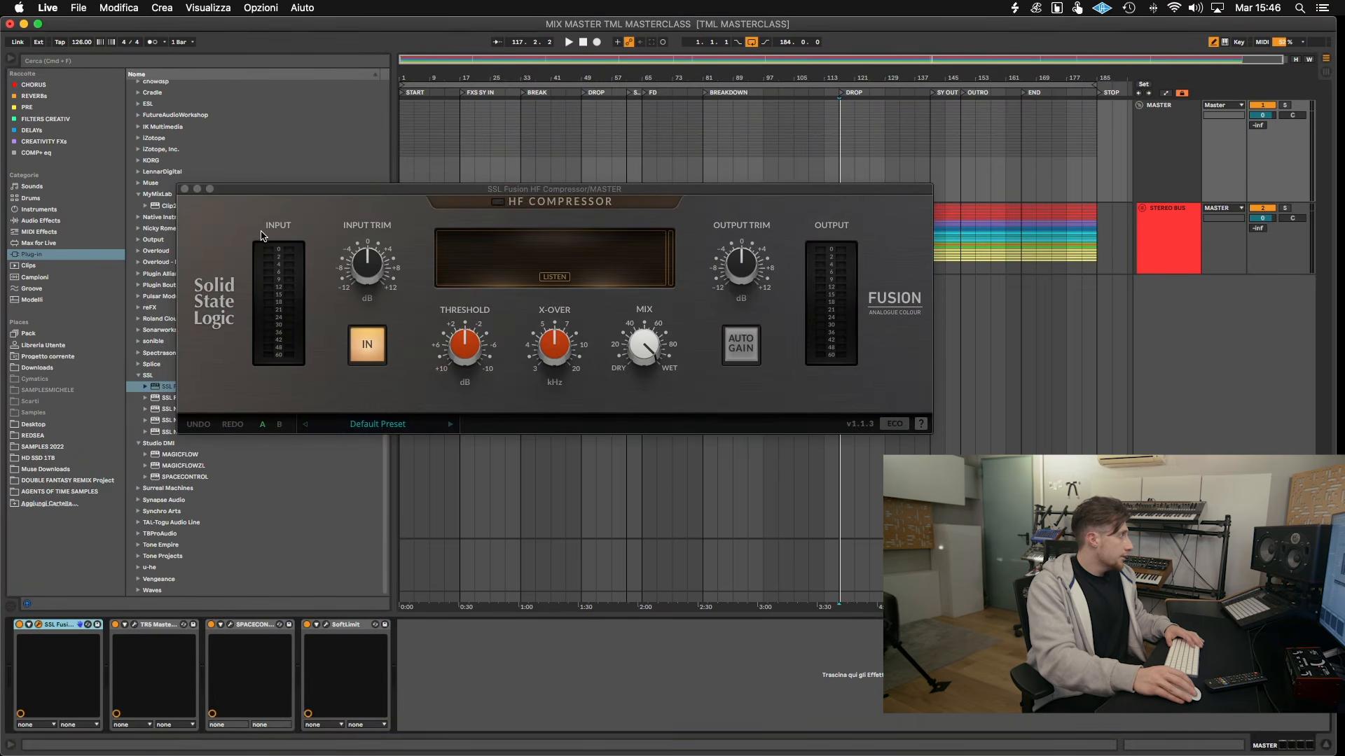
pyautogui.click(182, 189)
# - Search the plug-ins for "maximi" and add the iZotope Ozone 9 Maximizer VST3 after SoftLimit on the MASTER group
pyautogui.click(175, 61)
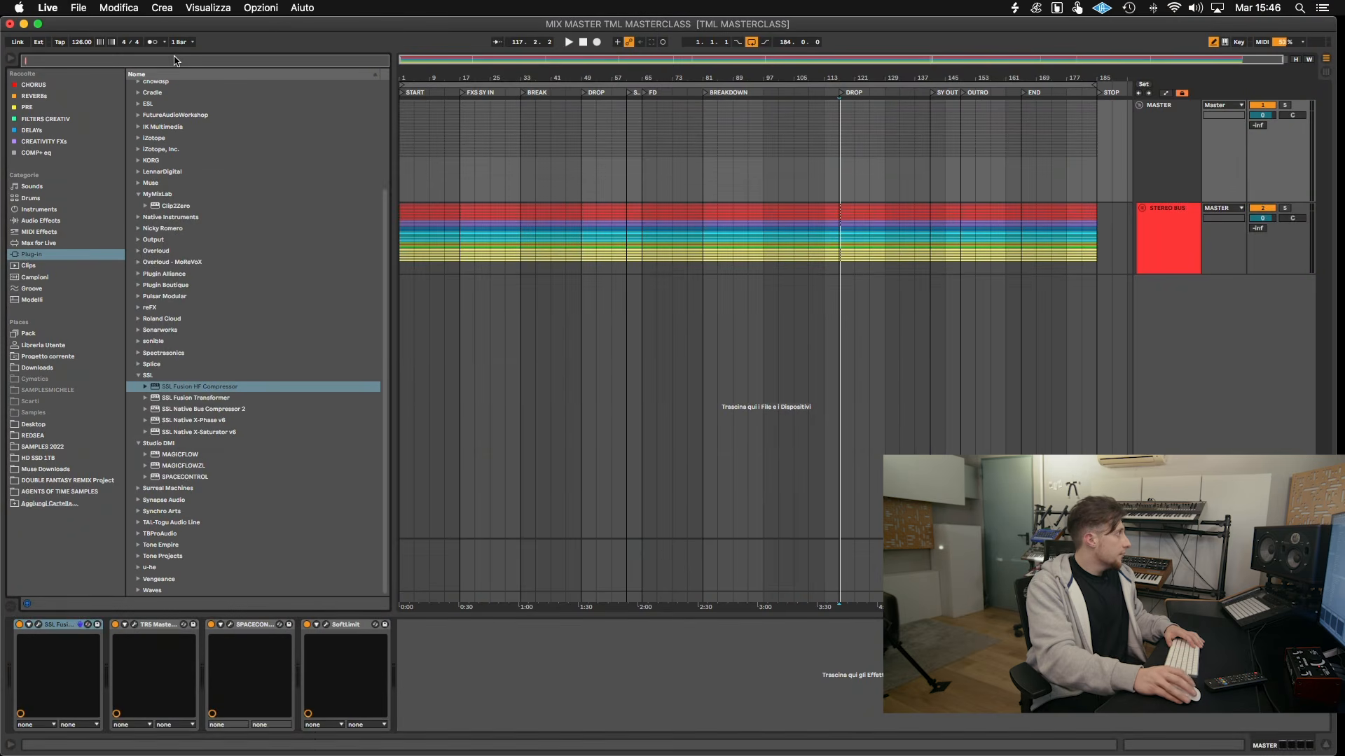
pyautogui.write('maximi')
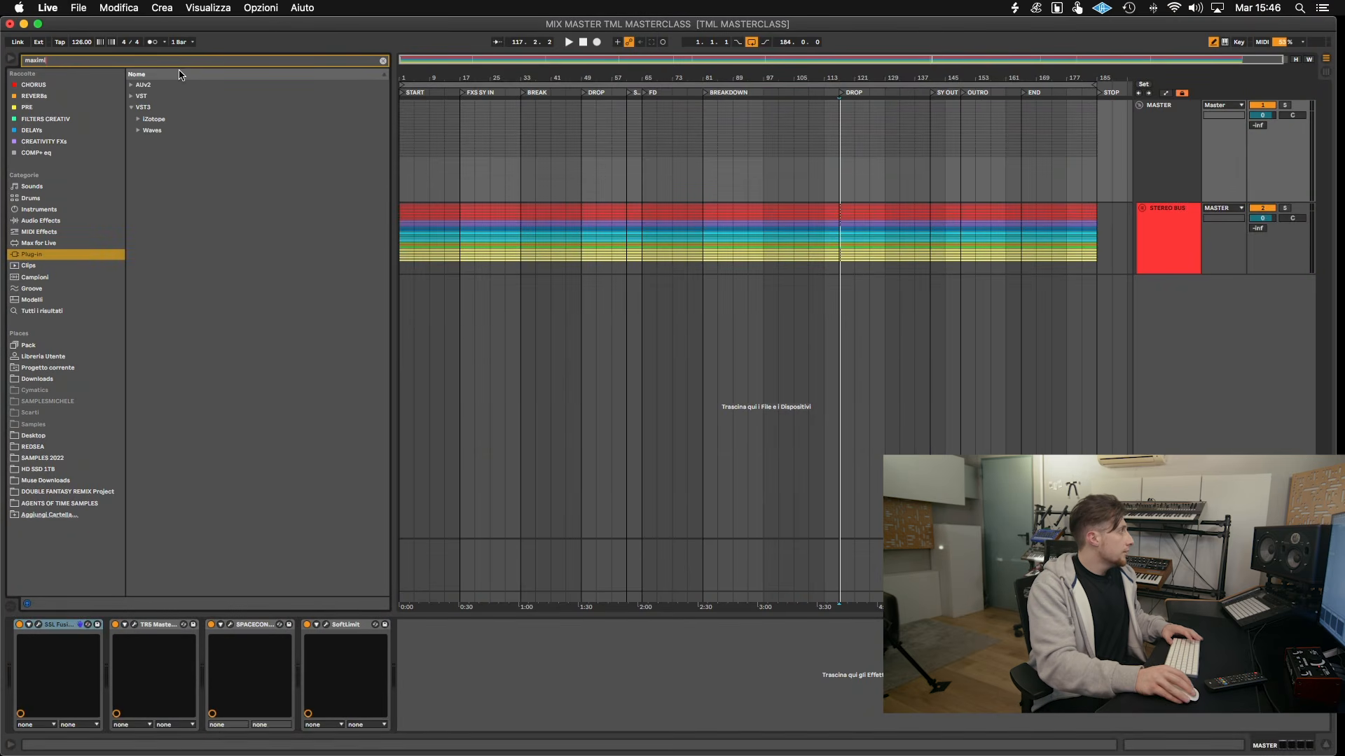
pyautogui.click(143, 121)
pyautogui.moveTo(175, 131); pyautogui.dragTo(485, 685)
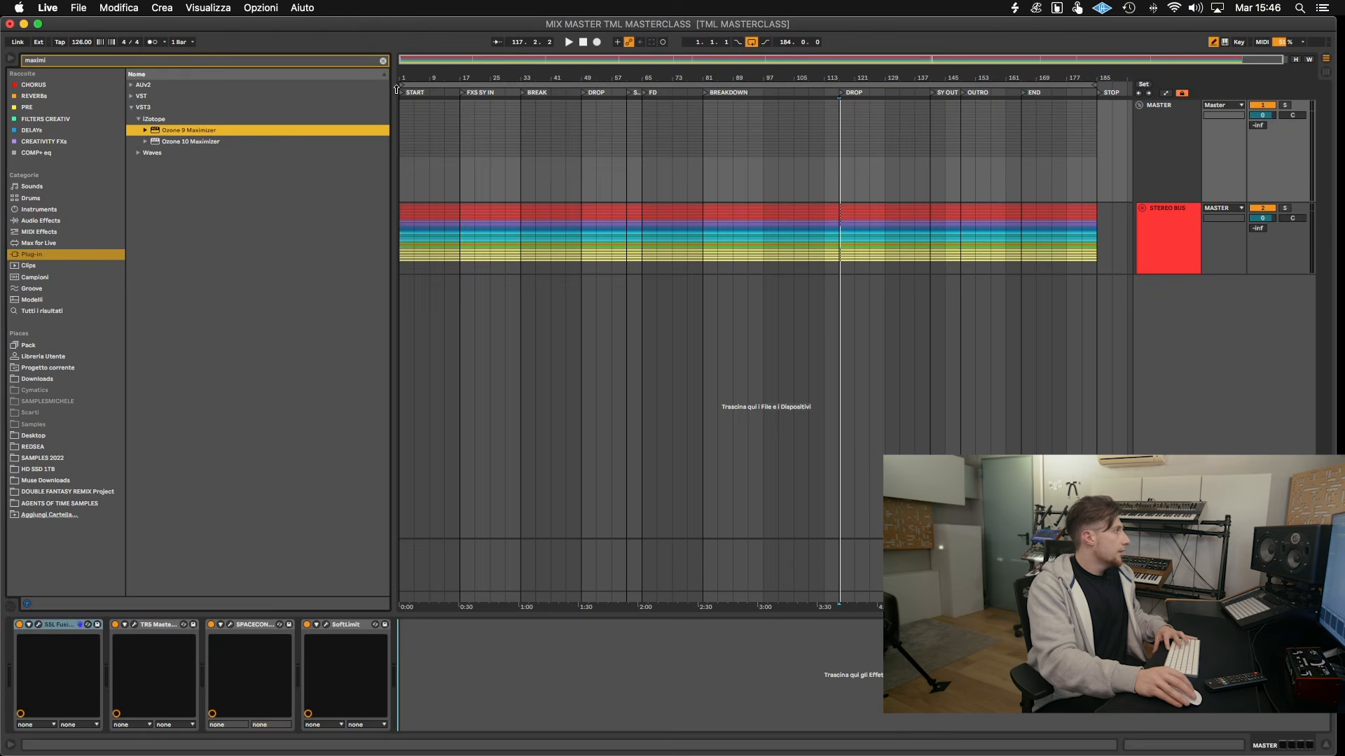
# - Search for "clip2", add Clip2Zero after the Ozone 9 Maximizer, deactivate both devices and close their windows
pyautogui.click(383, 61)
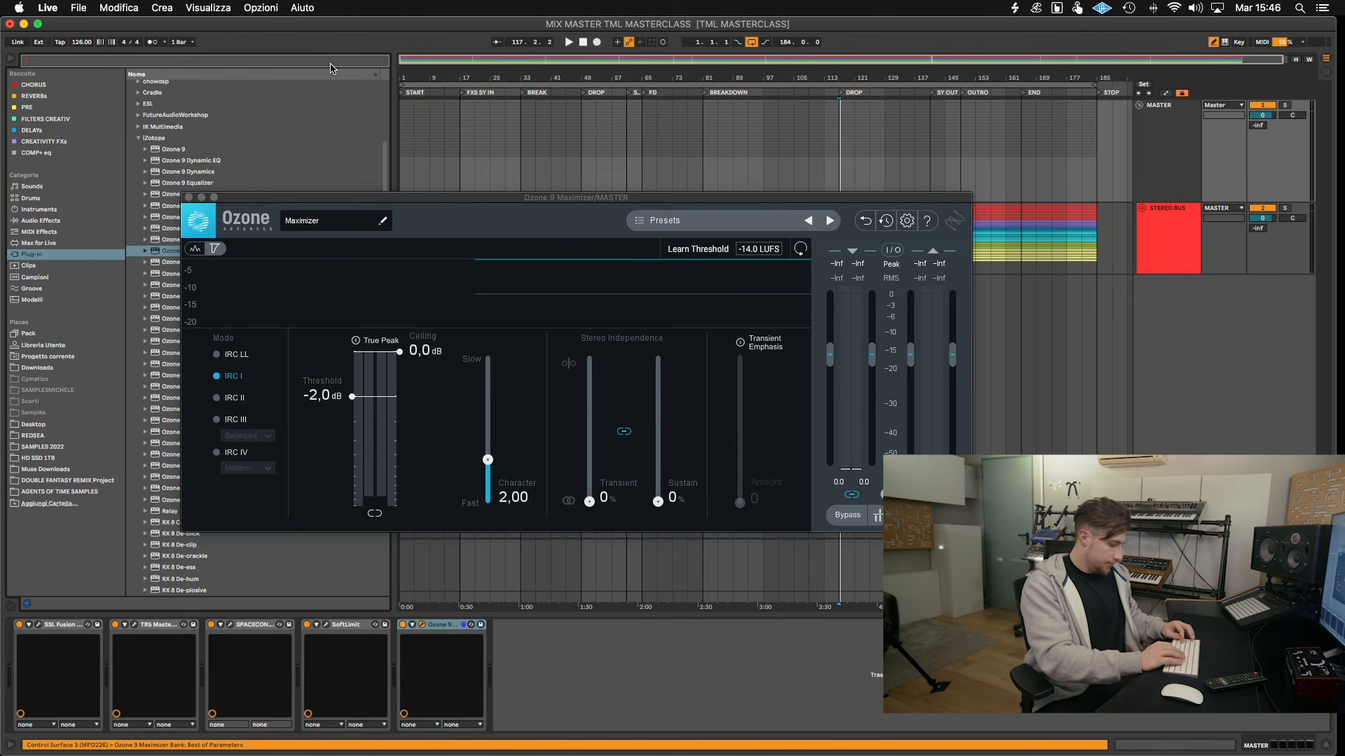
pyautogui.write('clip2')
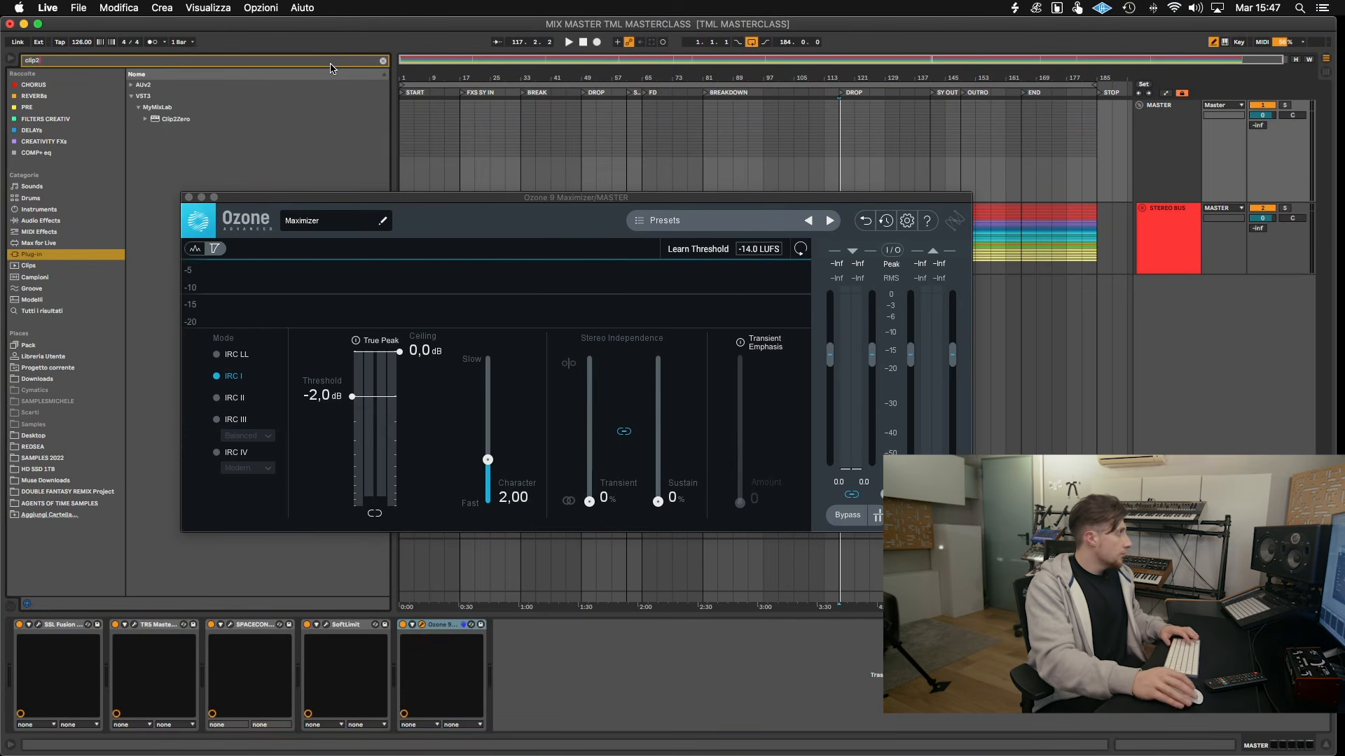
pyautogui.moveTo(168, 121); pyautogui.dragTo(490, 657)
pyautogui.click(437, 632)
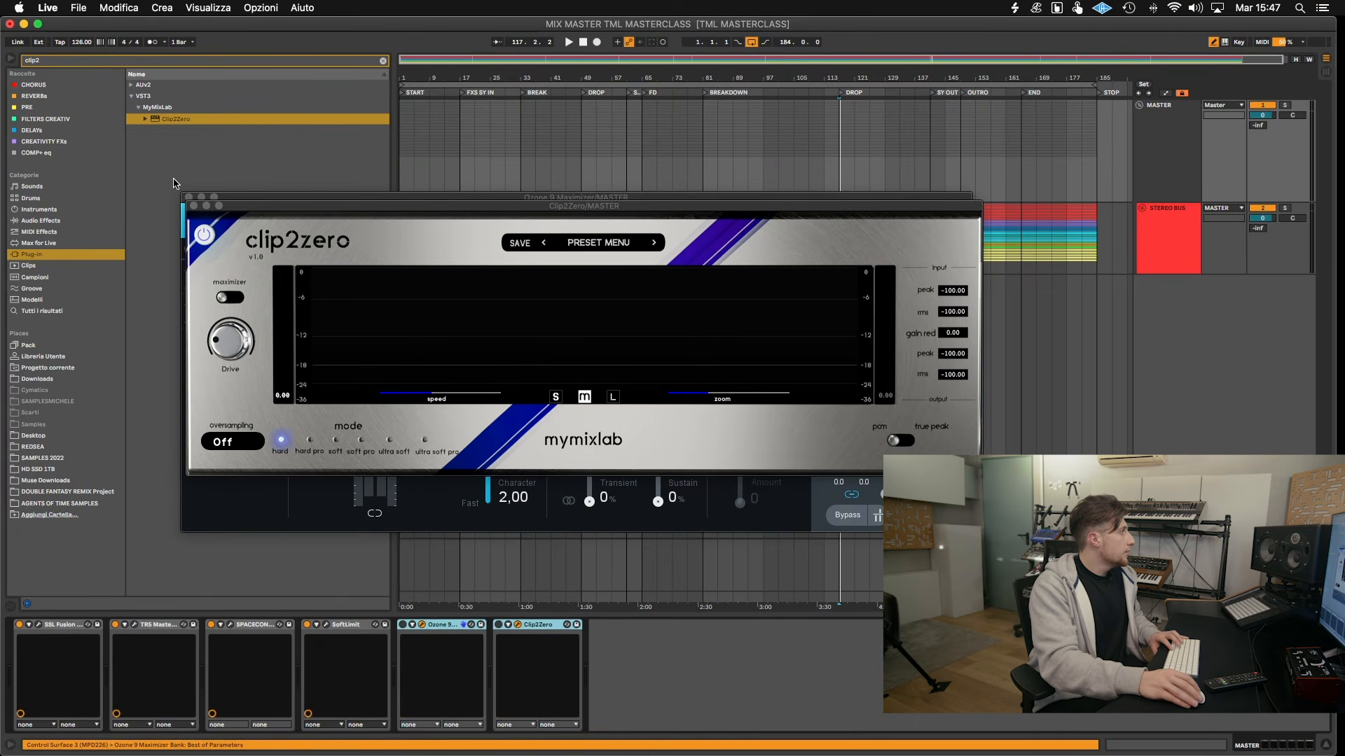
pyautogui.click(194, 208)
pyautogui.click(189, 198)
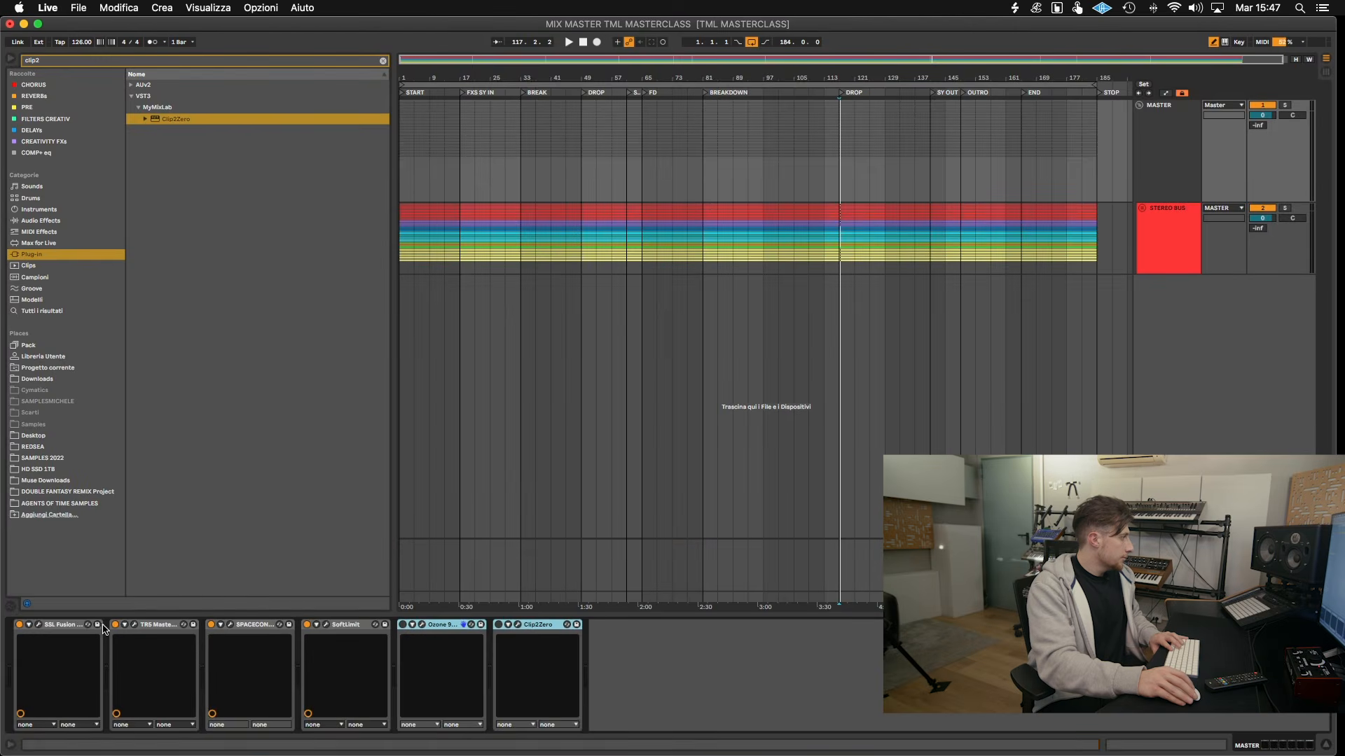
# - Play the drop and shape the mid band of Master EQ 432, adjusting its frequency and level by ear
pyautogui.click(53, 627)
pyautogui.press('space')
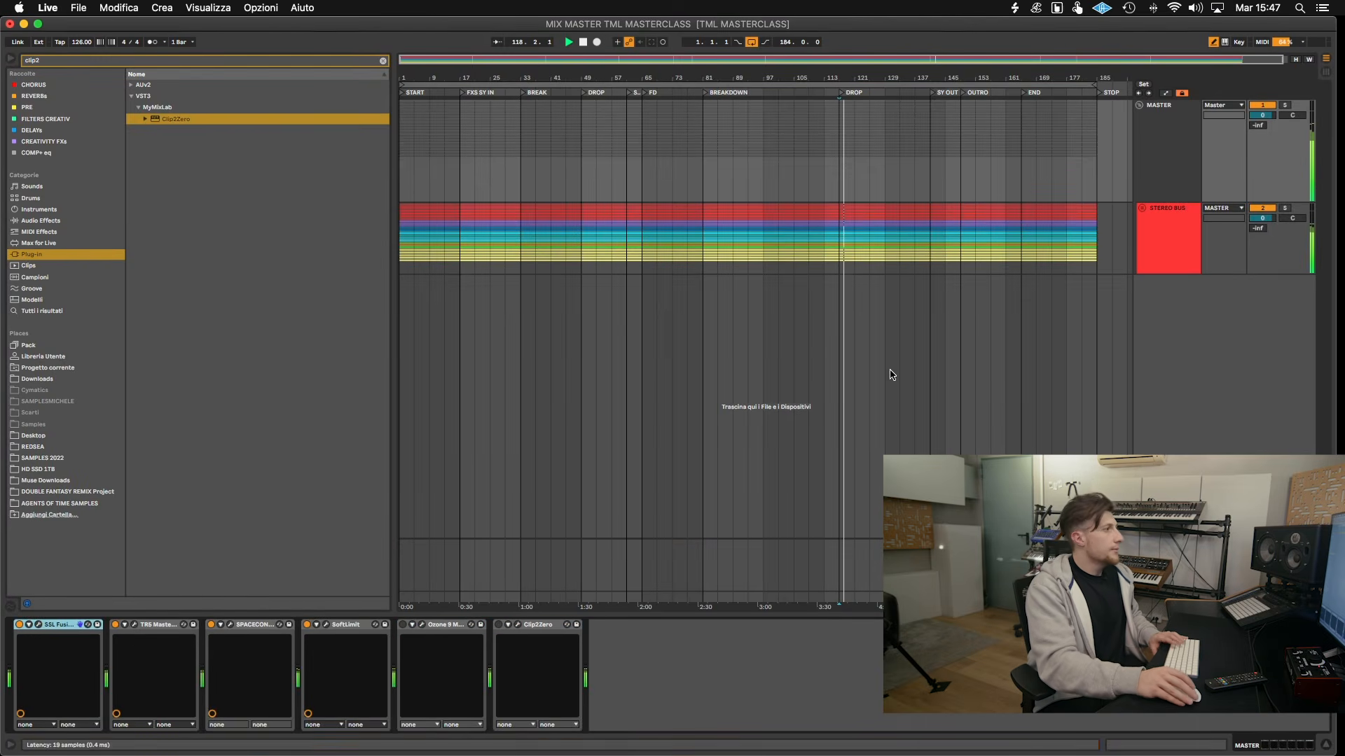
pyautogui.moveTo(583, 482); pyautogui.dragTo(594, 367)
pyautogui.moveTo(558, 412); pyautogui.dragTo(472, 504)
pyautogui.moveTo(564, 475); pyautogui.dragTo(556, 563)
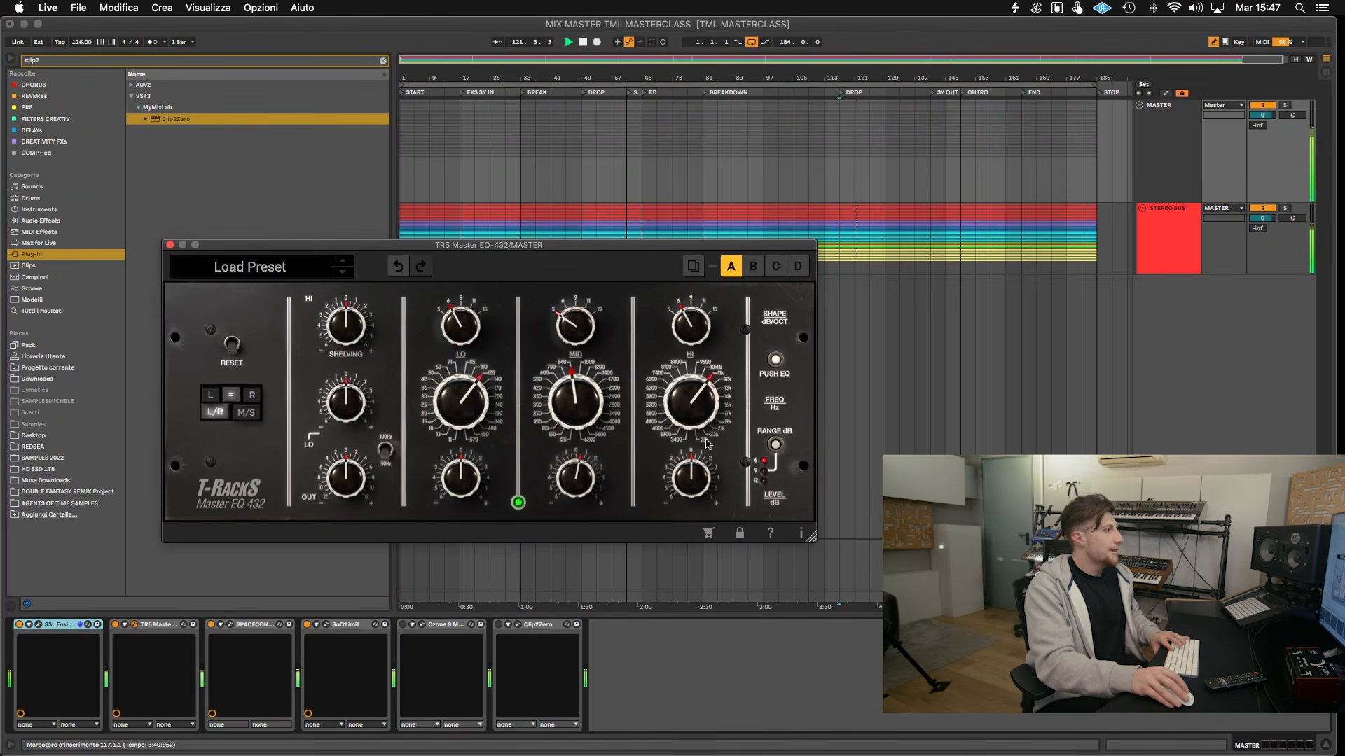
# - Slightly boost the high and low bands of Master EQ 432, lower the high band's shape, and compare using the EQ switch
pyautogui.moveTo(685, 485); pyautogui.dragTo(667, 562)
pyautogui.moveTo(690, 323); pyautogui.dragTo(690, 464)
pyautogui.moveTo(469, 481)
pyautogui.mouseDown()
pyautogui.moveTo(469, 425)
pyautogui.moveTo(463, 520)
pyautogui.moveTo(440, 549)
pyautogui.mouseUp()
pyautogui.press('space')
pyautogui.press('space')
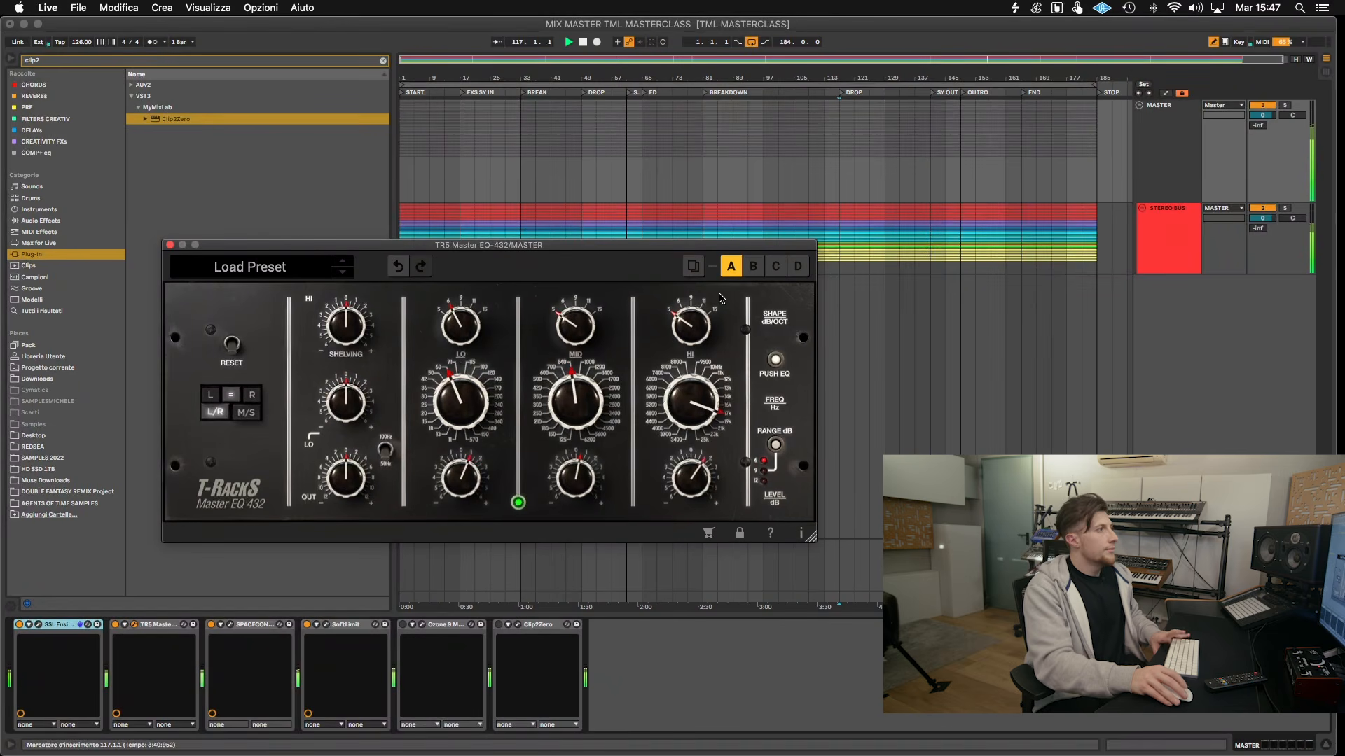
pyautogui.click(776, 361)
# - Open SPACECONTROL, lower its bottom crossover to about 78 Hz and set the low band's width to 0
pyautogui.click(229, 628)
pyautogui.click(230, 627)
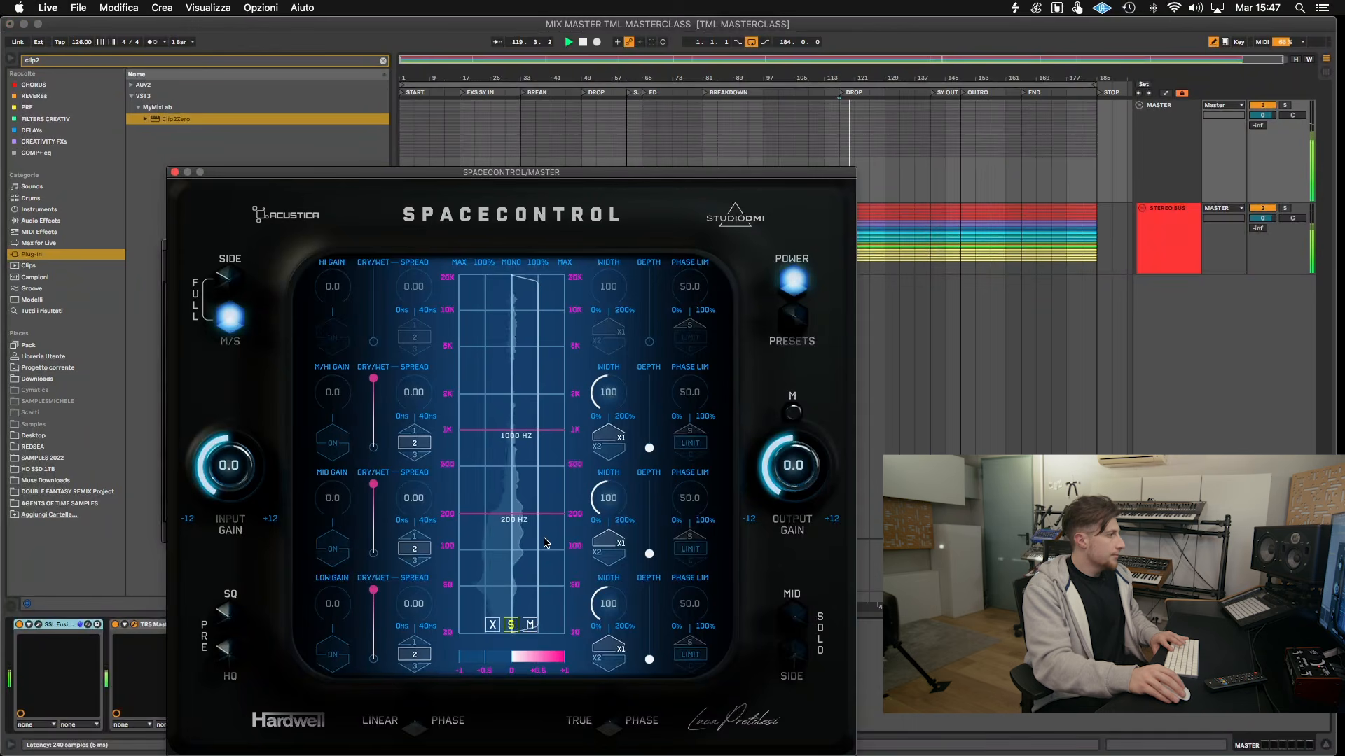
pyautogui.moveTo(543, 516); pyautogui.dragTo(542, 564)
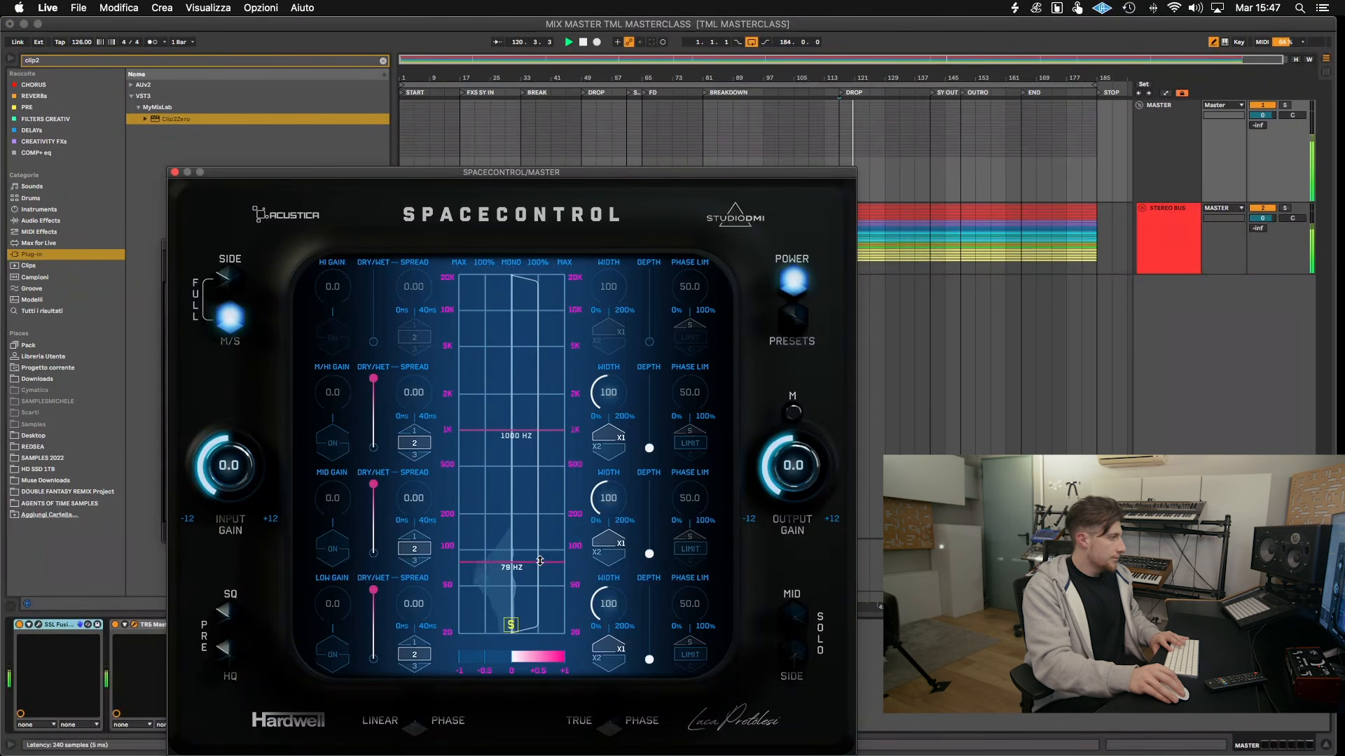
pyautogui.moveTo(614, 612); pyautogui.dragTo(613, 651)
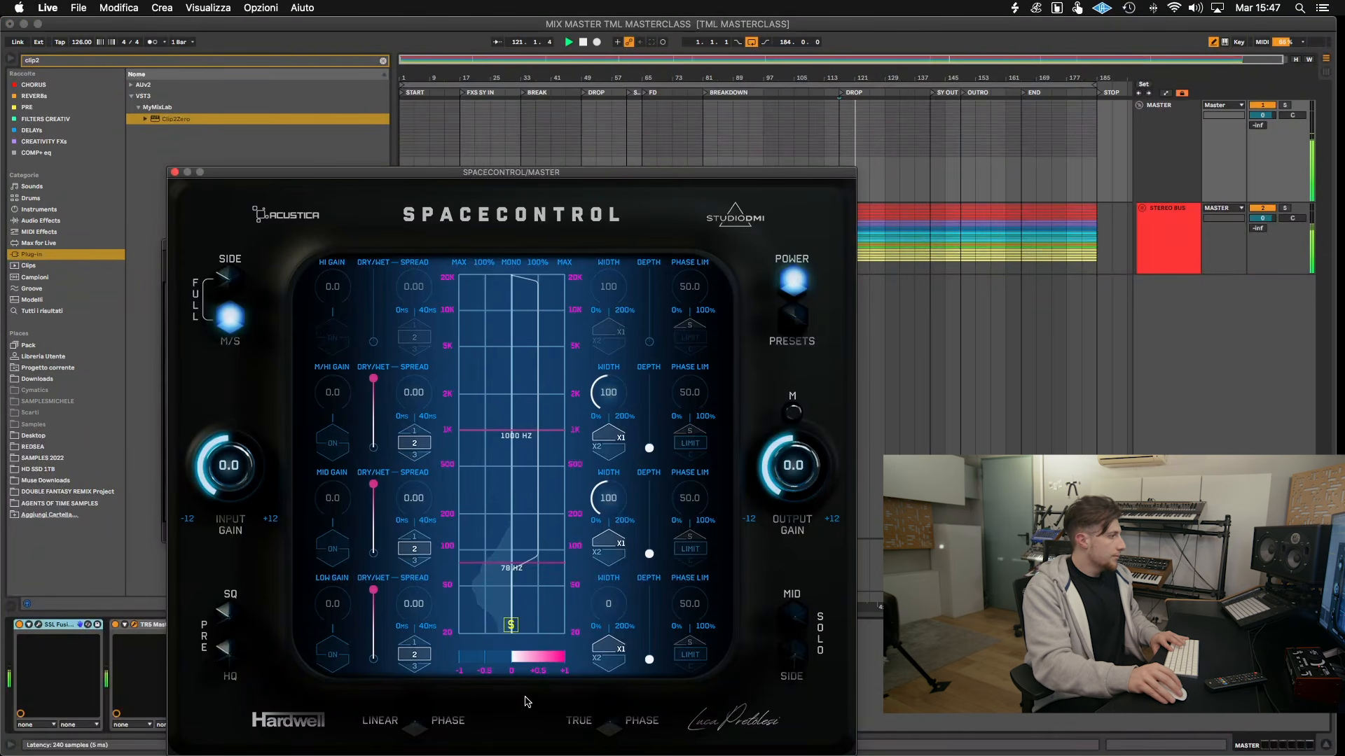
# - Solo the mid band in SPACECONTROL to place its upper crossover at about 235 Hz, and add another split at about 1.3 kHz
pyautogui.click(511, 553)
pyautogui.moveTo(543, 430); pyautogui.dragTo(532, 509)
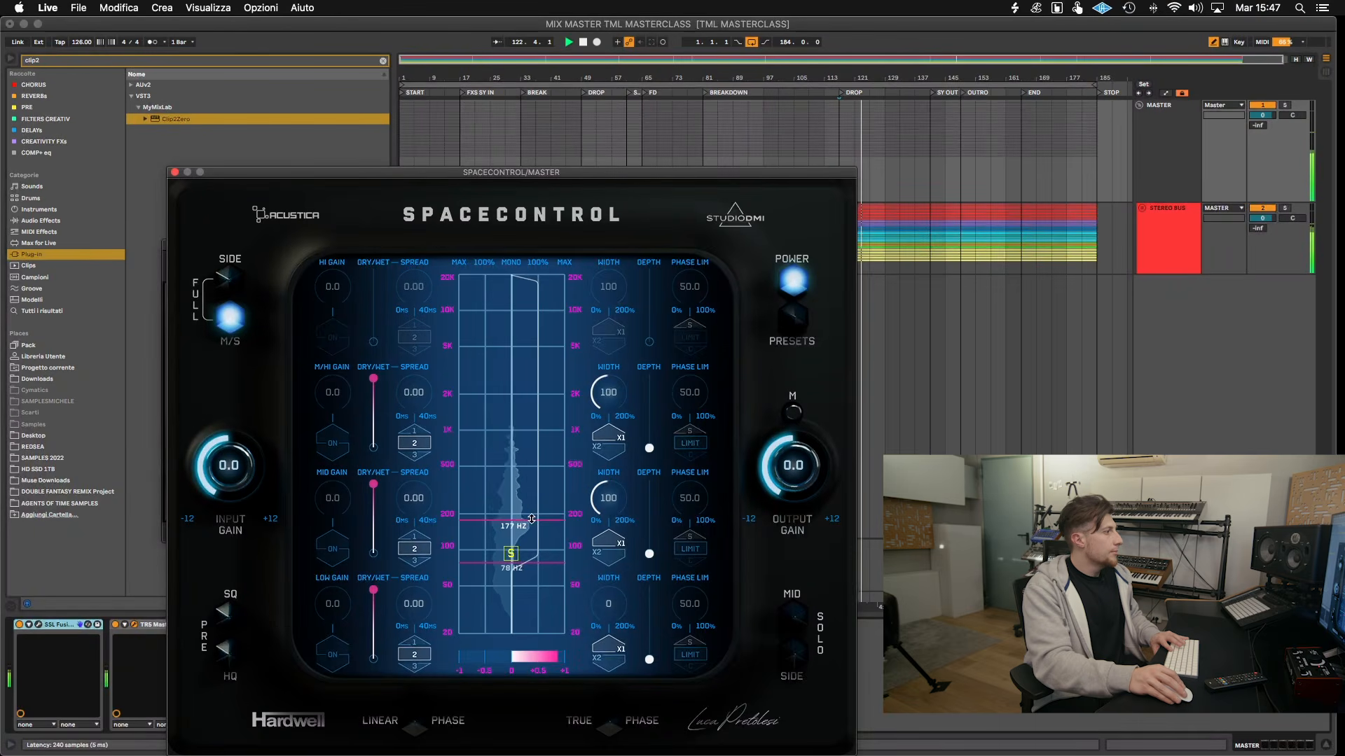
pyautogui.click(512, 553)
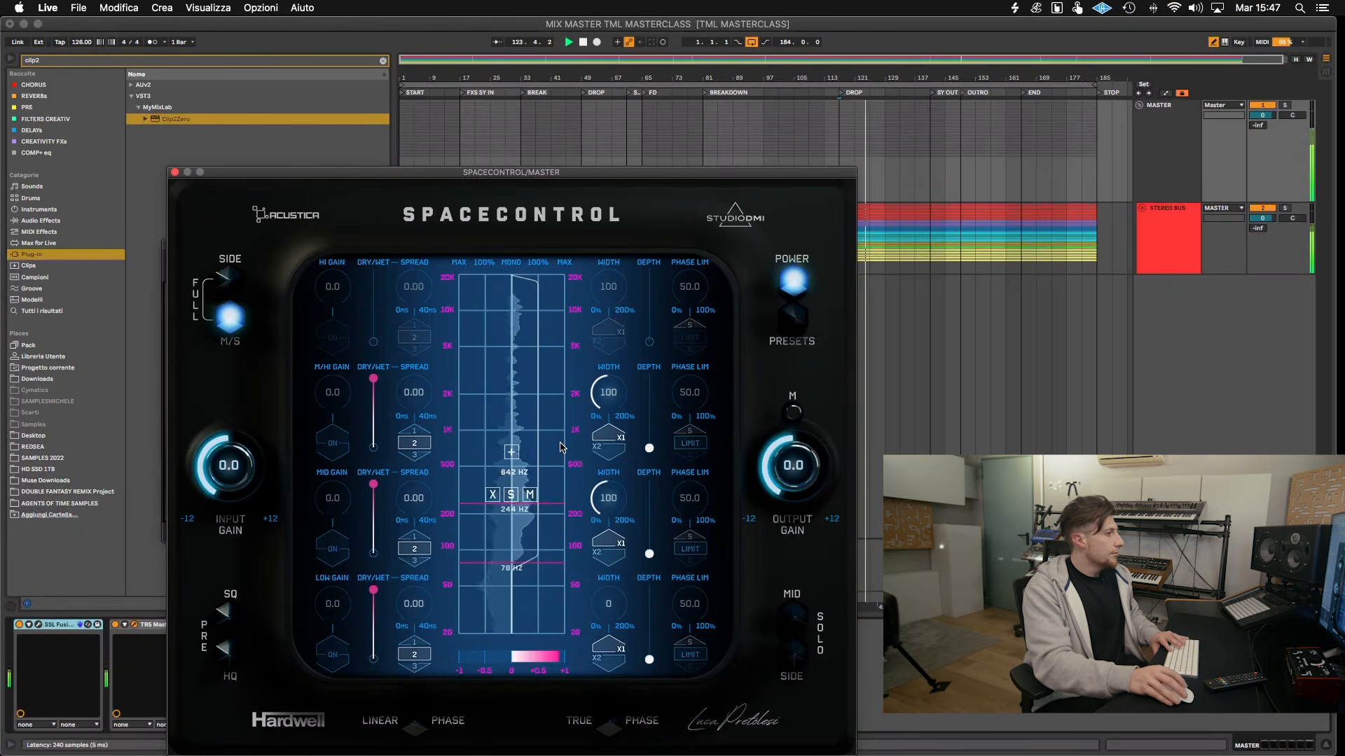
pyautogui.press('space')
pyautogui.click(511, 495)
pyautogui.press('space')
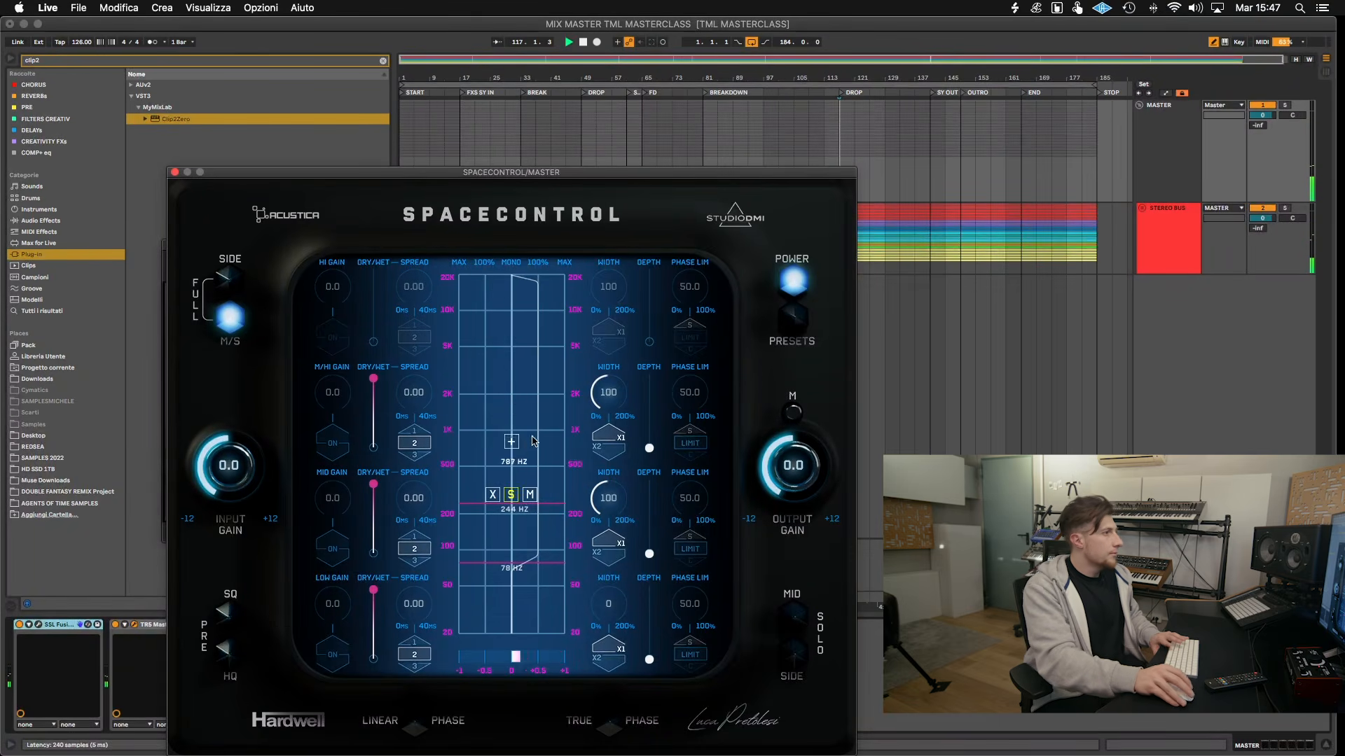
pyautogui.click(529, 397)
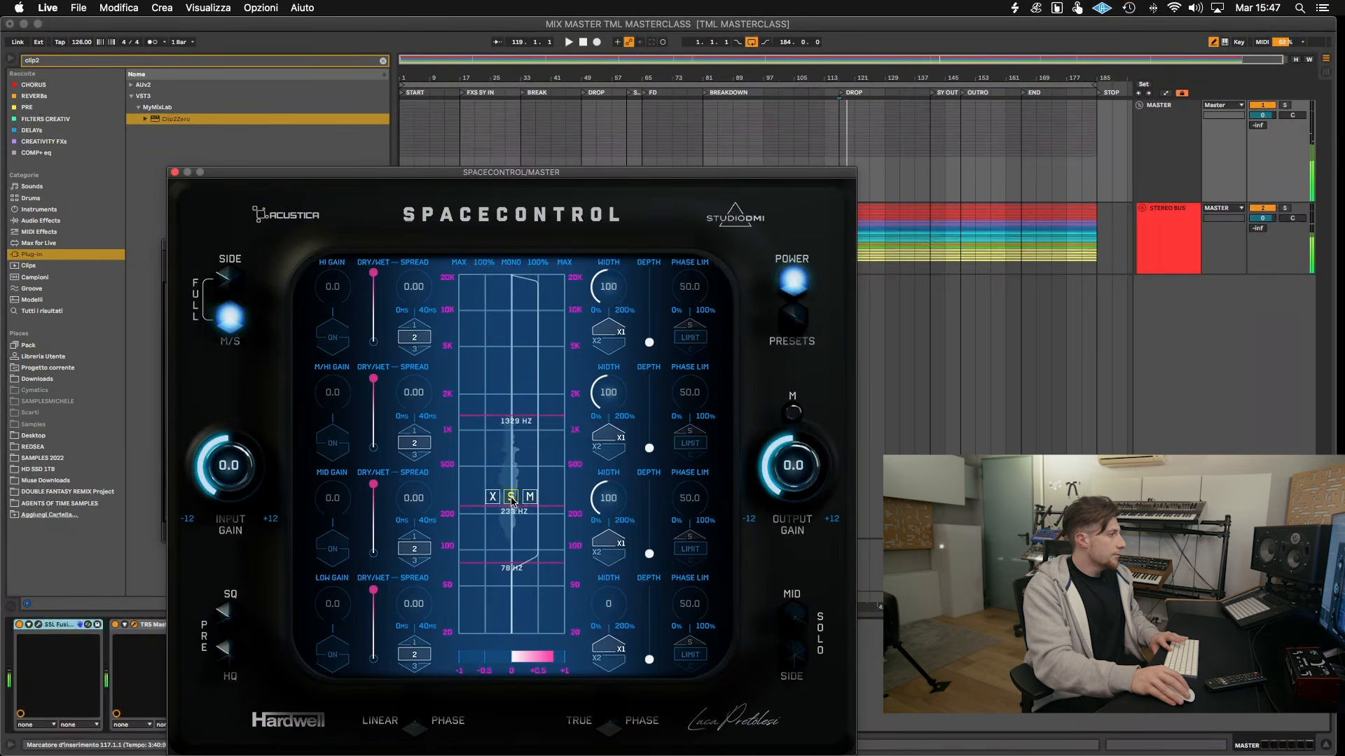
# - Set SPACECONTROL's mid width to 155 and mid-high width to 124, enable linear phase and close its window
pyautogui.press('space')
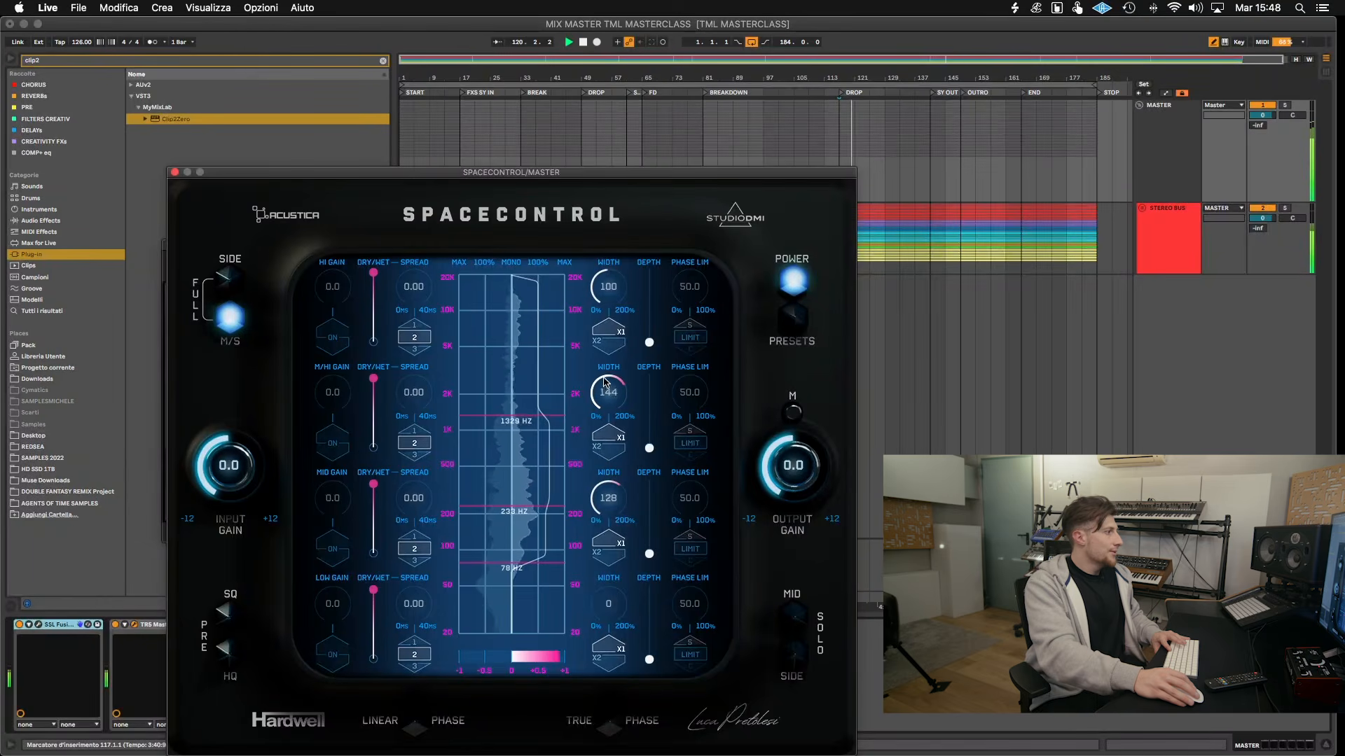
pyautogui.moveTo(618, 511); pyautogui.dragTo(619, 493)
pyautogui.moveTo(614, 390)
pyautogui.mouseDown()
pyautogui.moveTo(612, 420)
pyautogui.moveTo(613, 395)
pyautogui.mouseUp()
pyautogui.moveTo(618, 288); pyautogui.dragTo(618, 288)
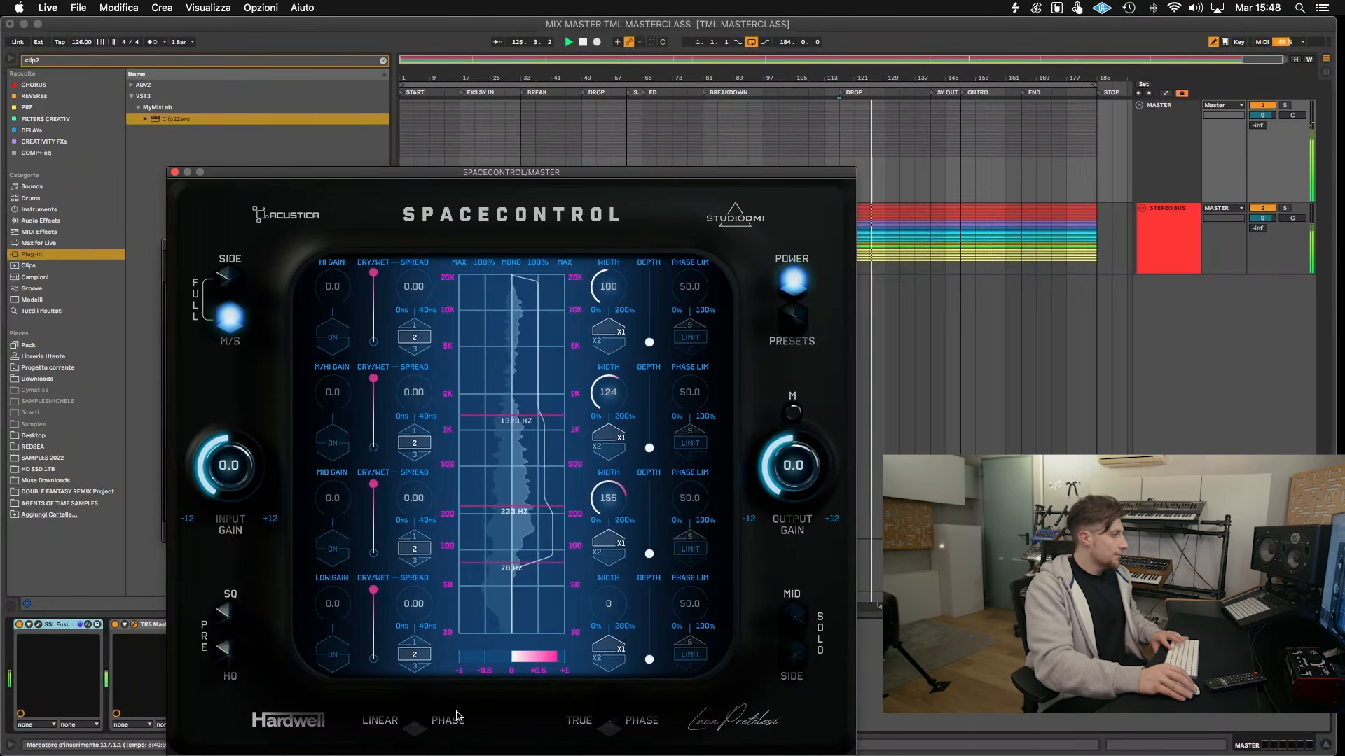
pyautogui.click(415, 722)
pyautogui.click(133, 688)
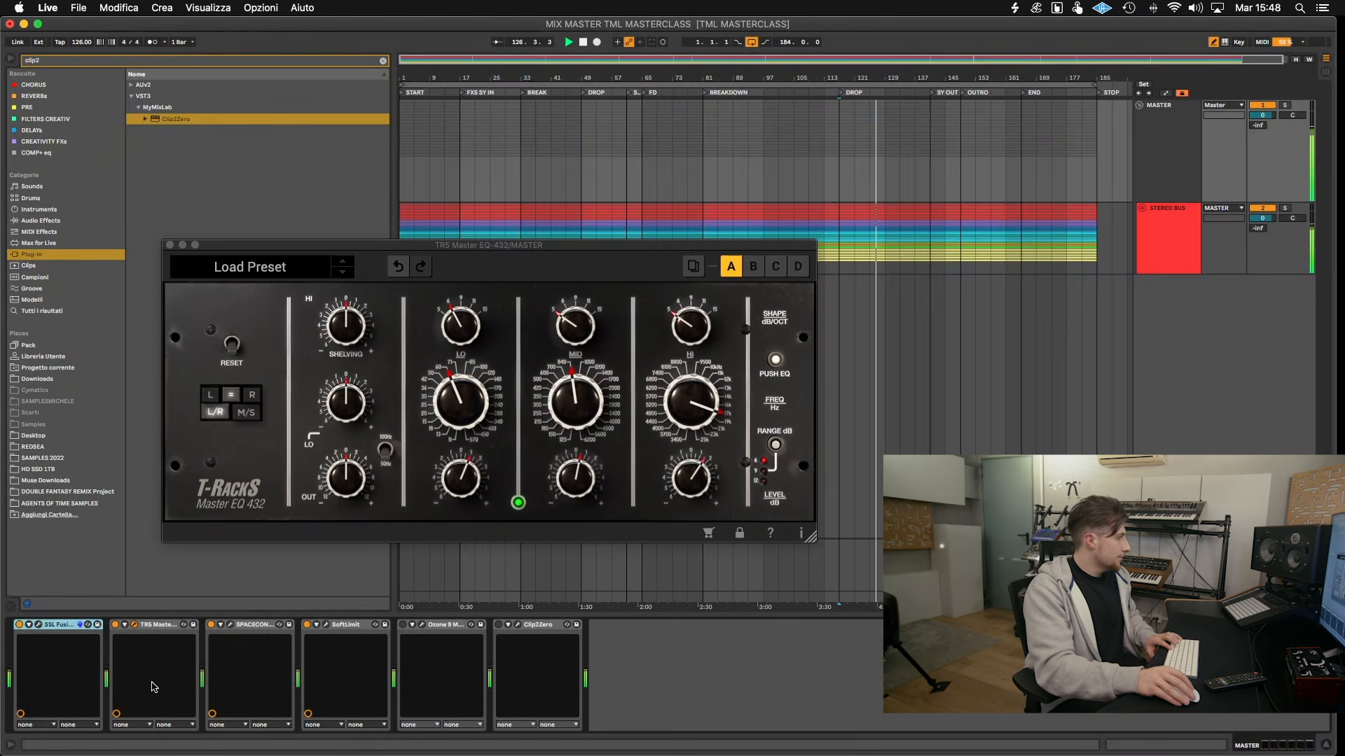
# - Bypass Master EQ 432 and SPACECONTROL together and reactivate them to compare the sound during playback
pyautogui.click(152, 626)
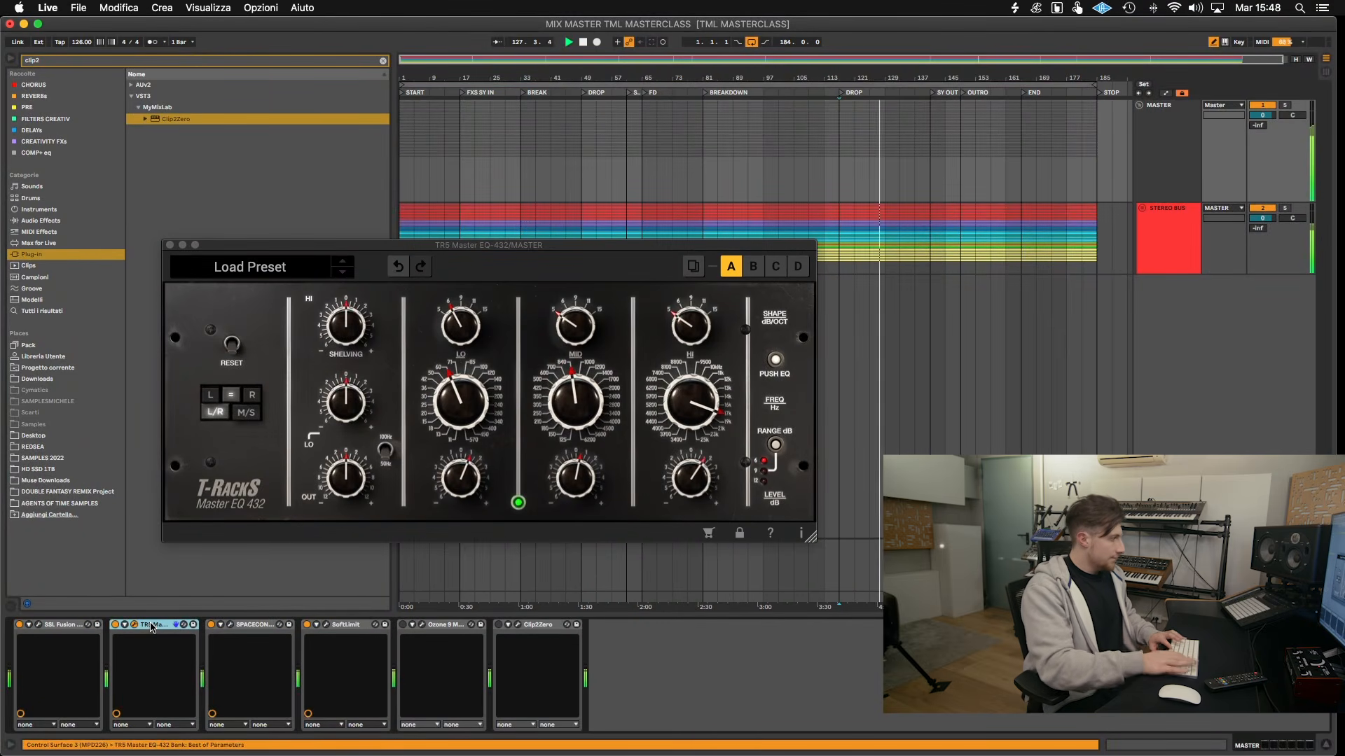
pyautogui.click(262, 621)
pyautogui.click(149, 627)
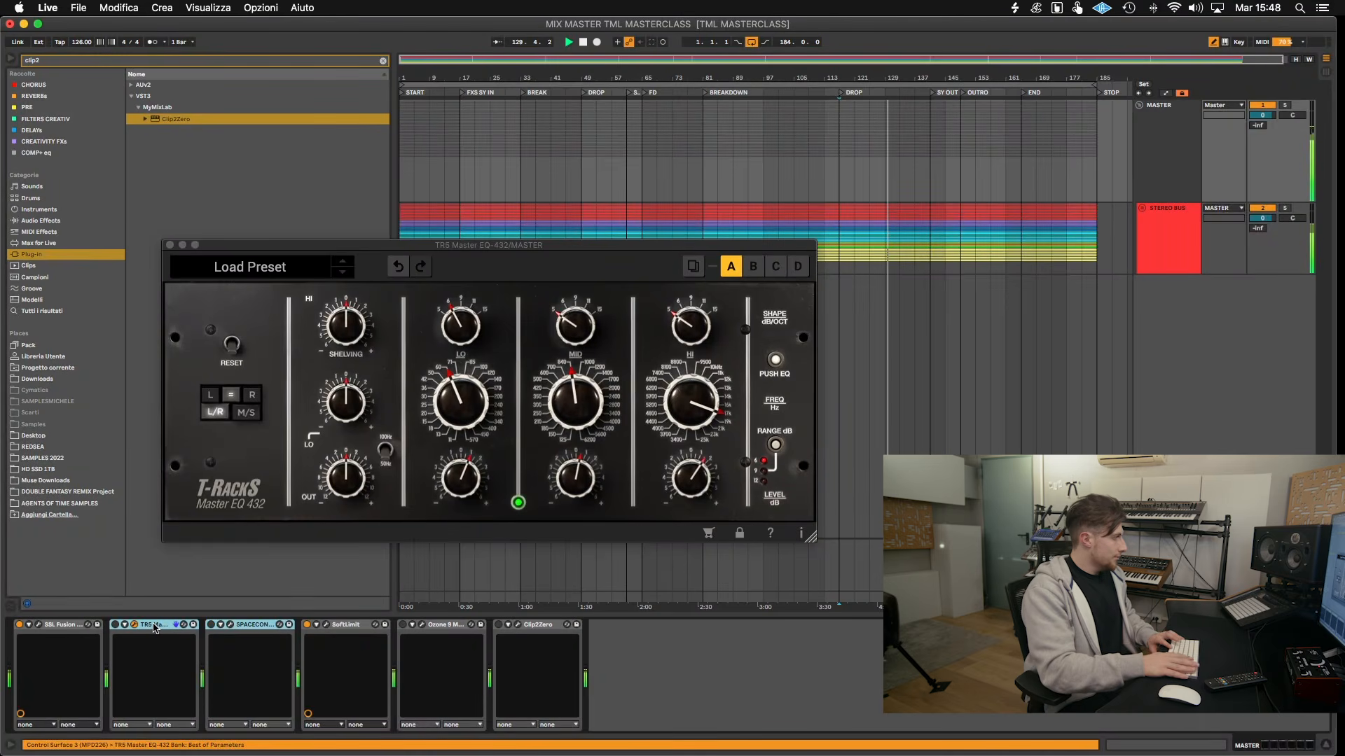
# - Set the SSL Fusion HF Compressor's threshold to -3.6 dB and its crossover to about 9.4 kHz, and close the plug-in windows
pyautogui.click(39, 625)
pyautogui.click(549, 283)
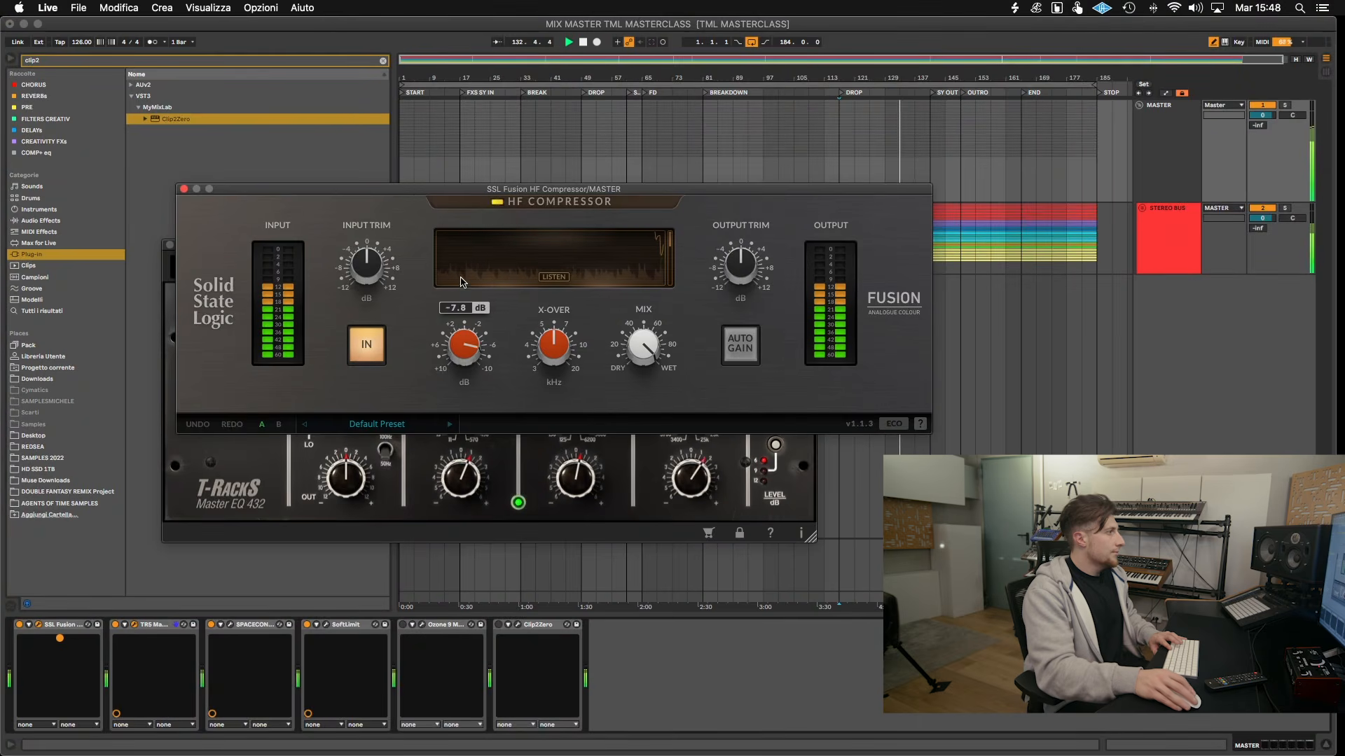
pyautogui.moveTo(553, 343)
pyautogui.mouseDown()
pyautogui.moveTo(553, 221)
pyautogui.moveTo(556, 323)
pyautogui.mouseUp()
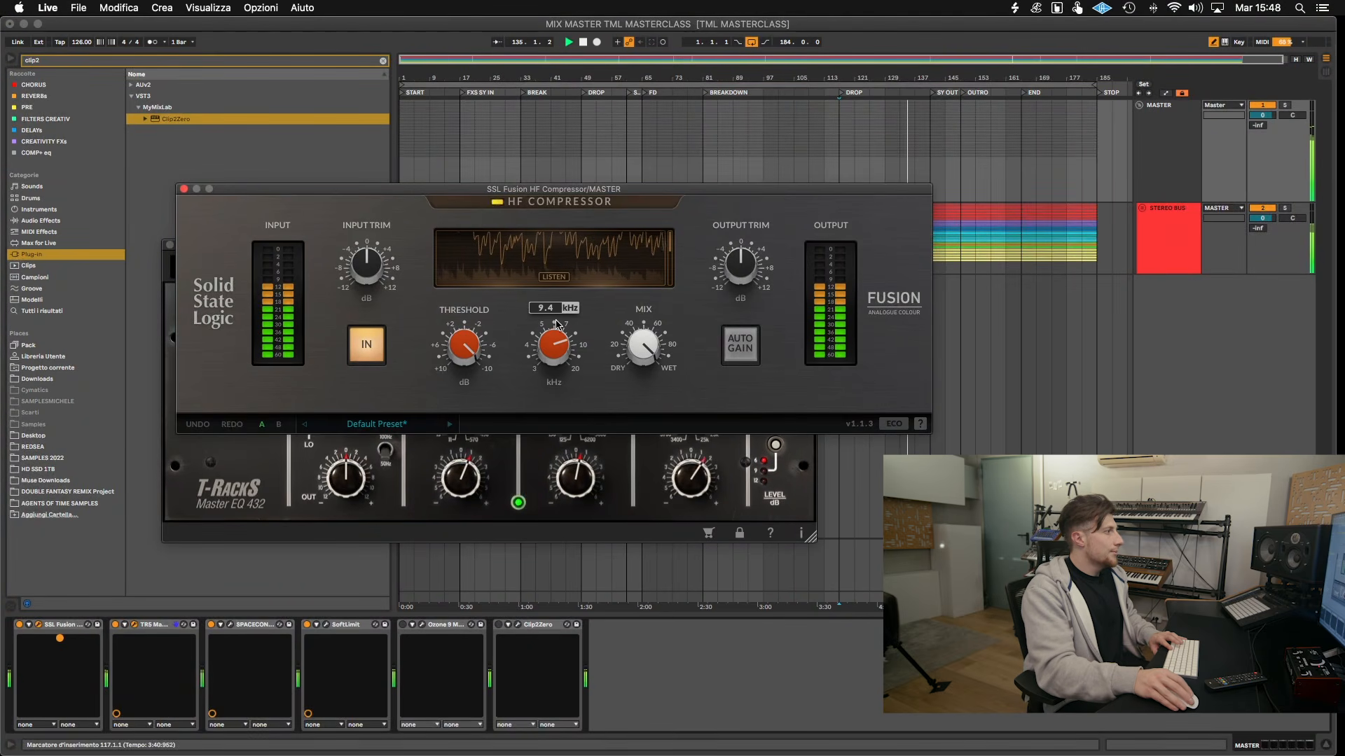
pyautogui.moveTo(462, 342); pyautogui.dragTo(451, 397)
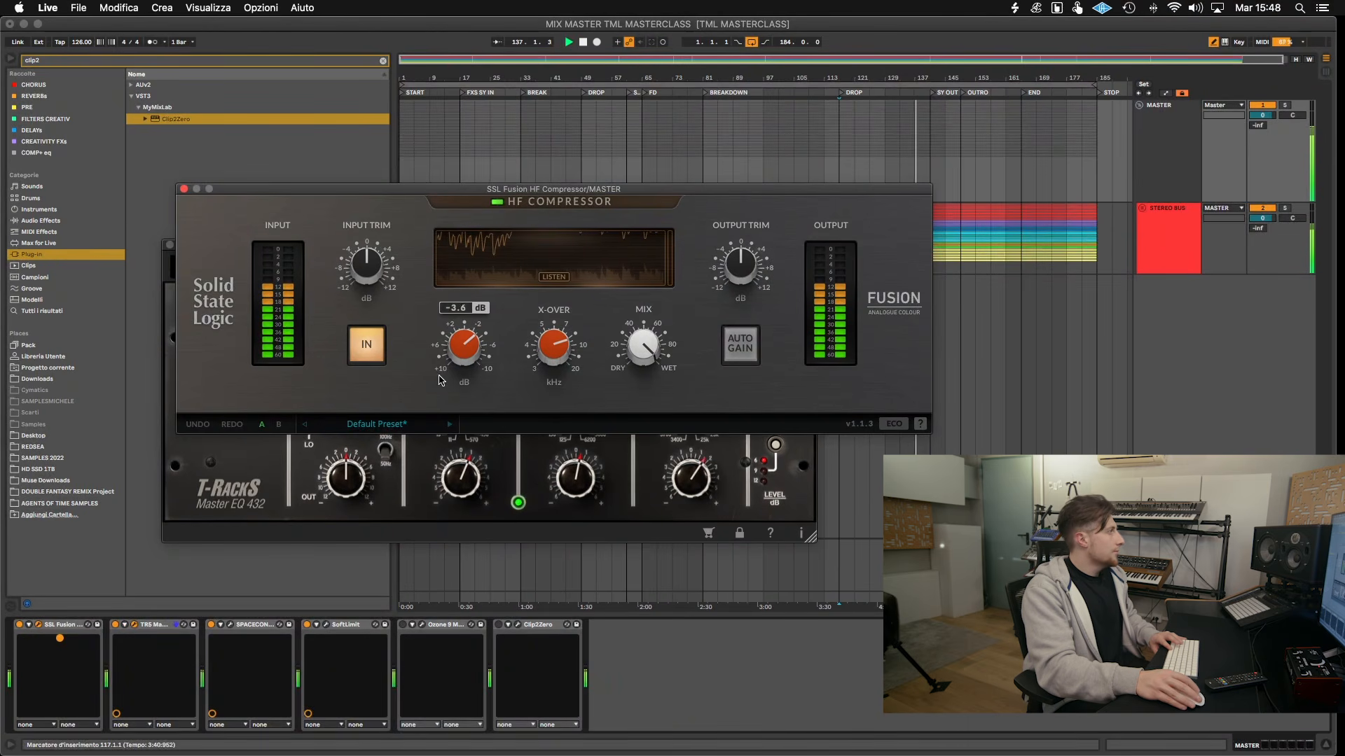
pyautogui.click(185, 190)
pyautogui.click(169, 245)
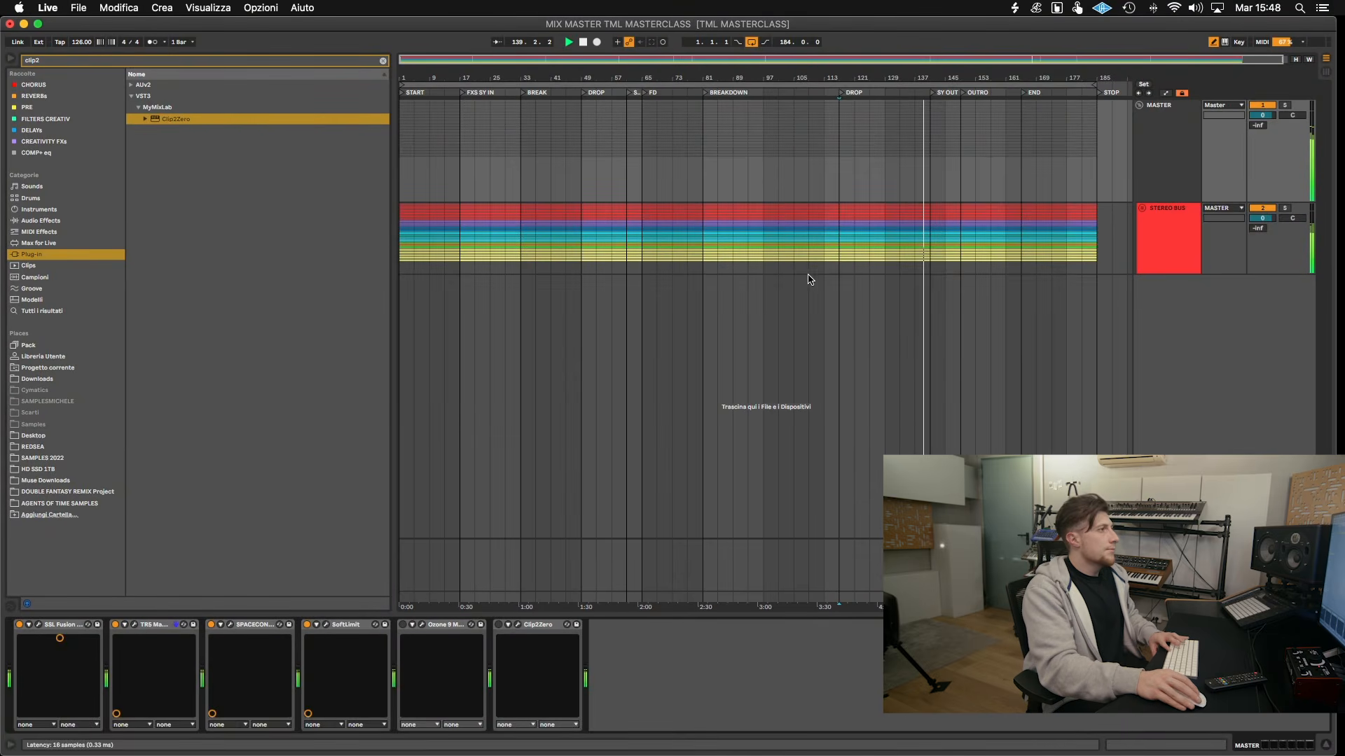
# - Replay the drop, set Apogee SoftLimit's threshold to about -10.1 dB and close its window
pyautogui.press('space')
pyautogui.press('space')
pyautogui.moveTo(466, 419); pyautogui.dragTo(460, 449)
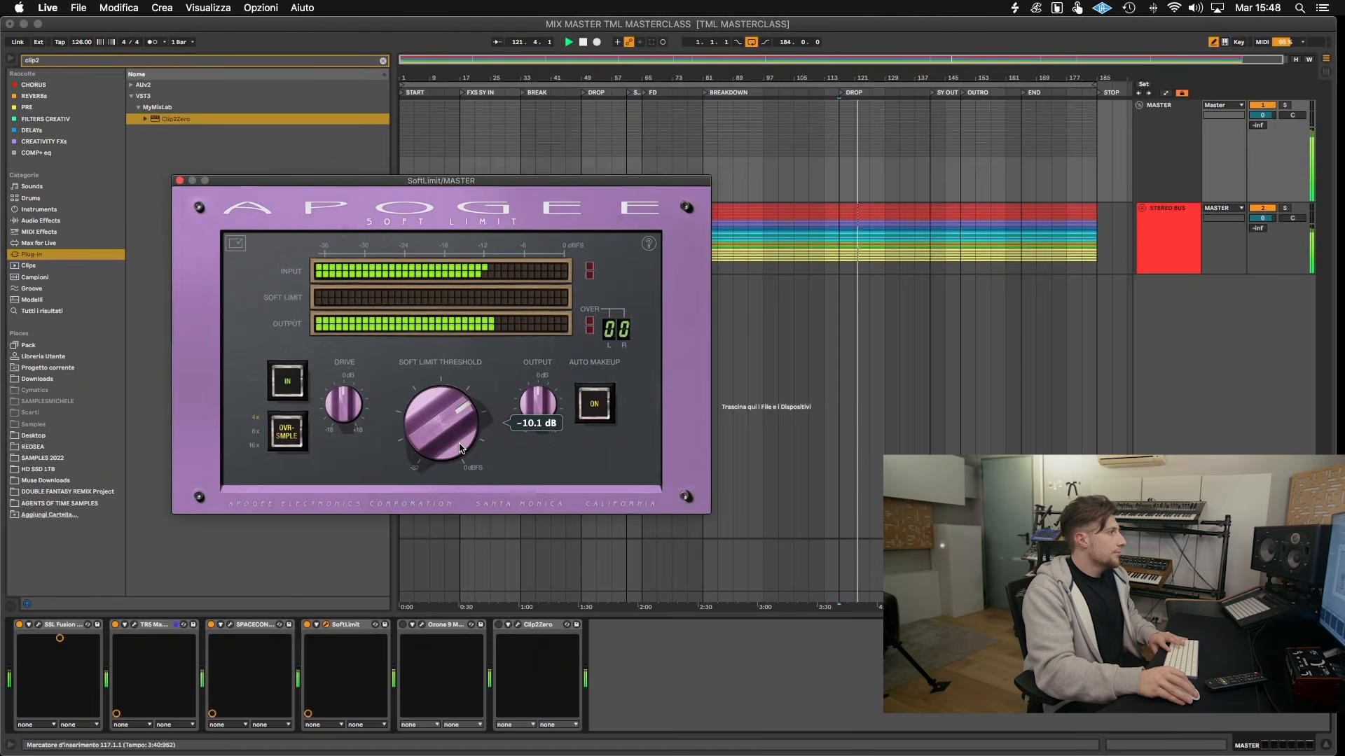
pyautogui.click(180, 181)
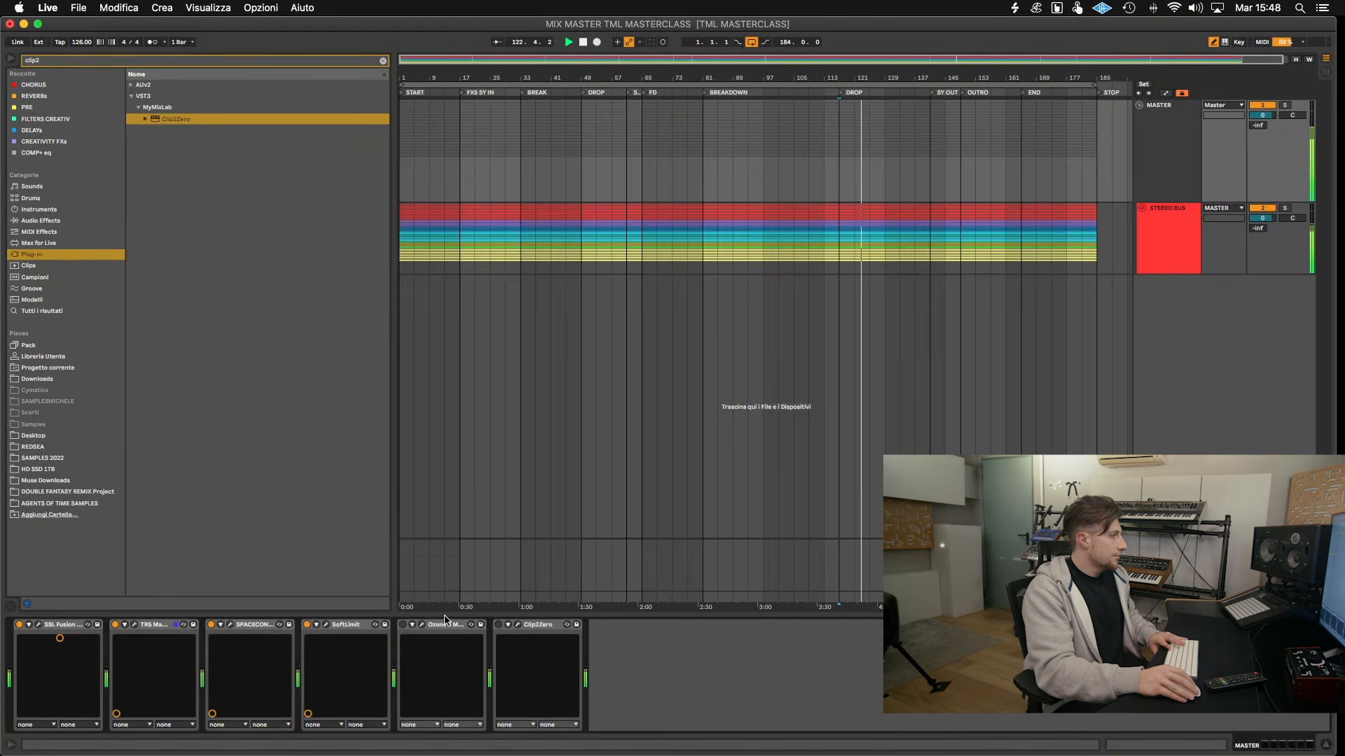
# - Activate and open the Ozone 9 Maximizer, and briefly reopen SPACECONTROL to check its phase setting
pyautogui.click(403, 625)
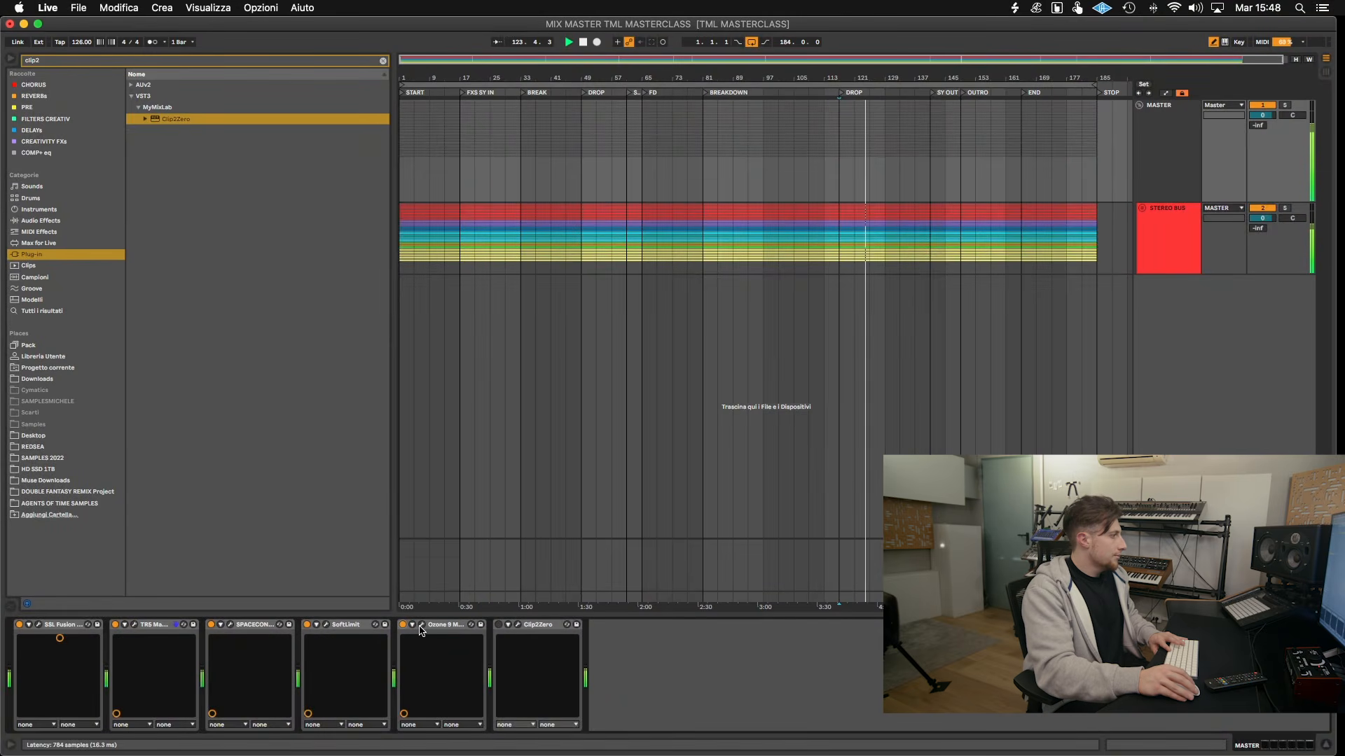
pyautogui.click(422, 625)
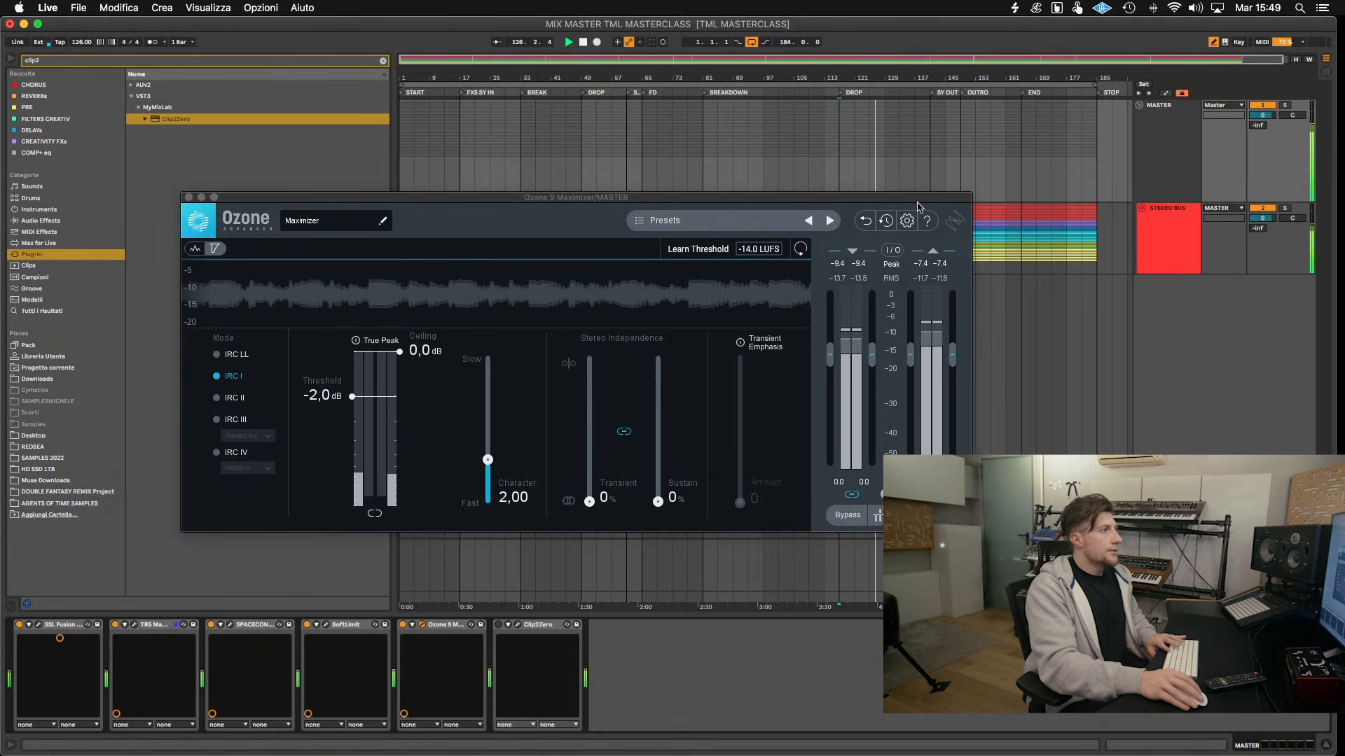
pyautogui.click(230, 625)
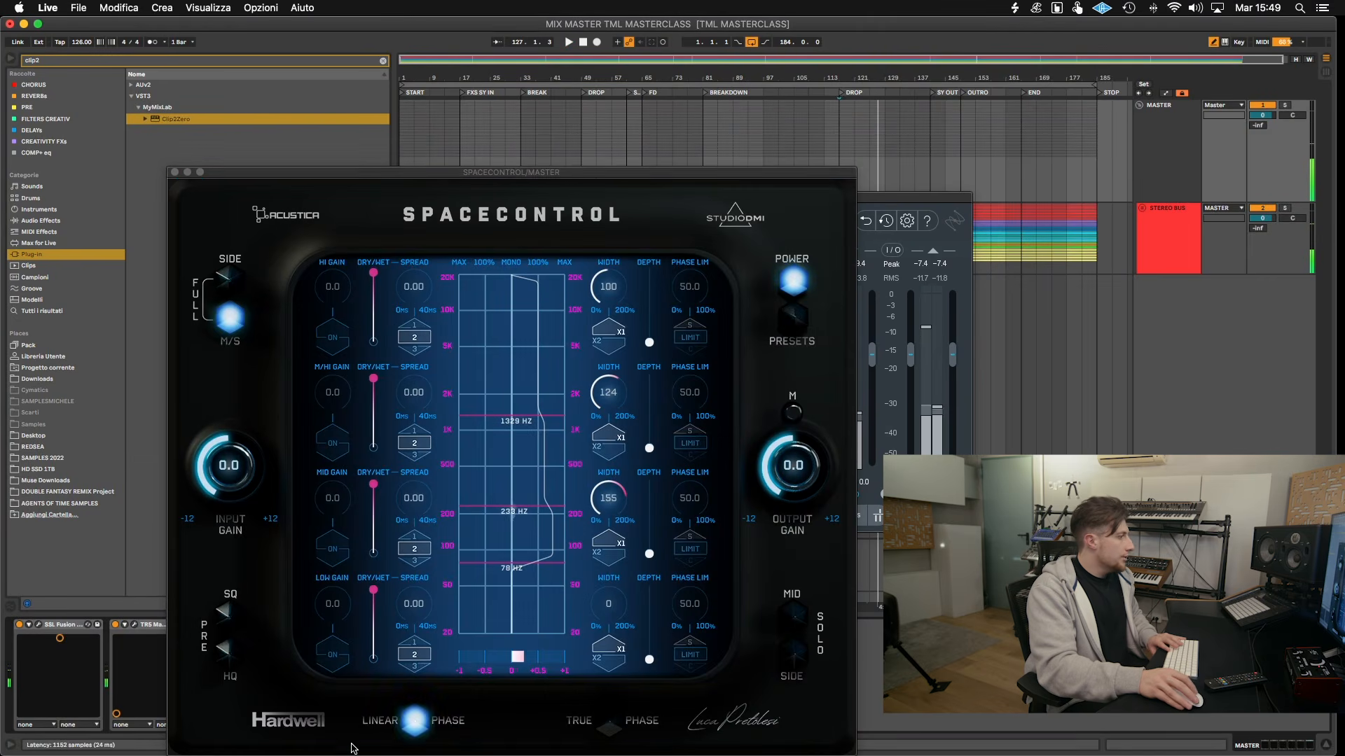
pyautogui.click(174, 172)
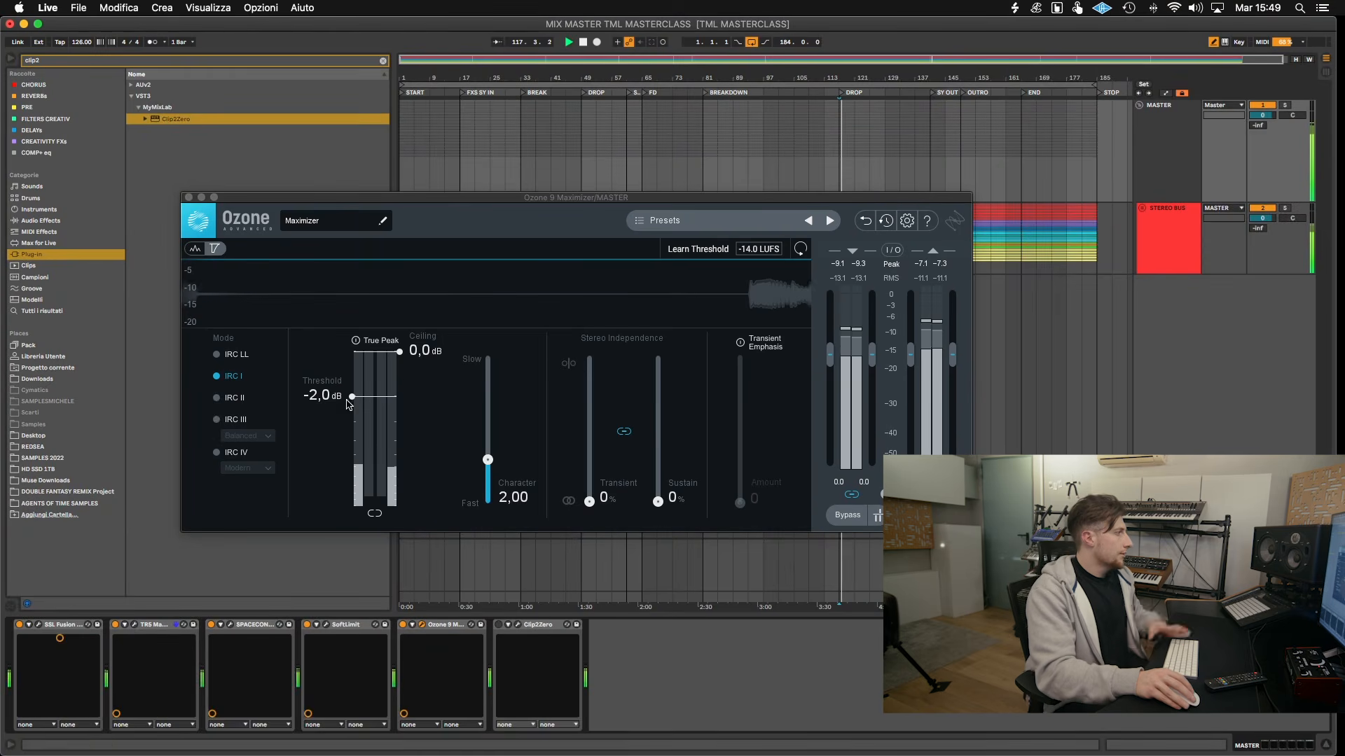
# - Lower the Maximizer's linked threshold and ceiling to -13.5 dB and set Character to 0.00
pyautogui.moveTo(400, 352); pyautogui.dragTo(382, 489)
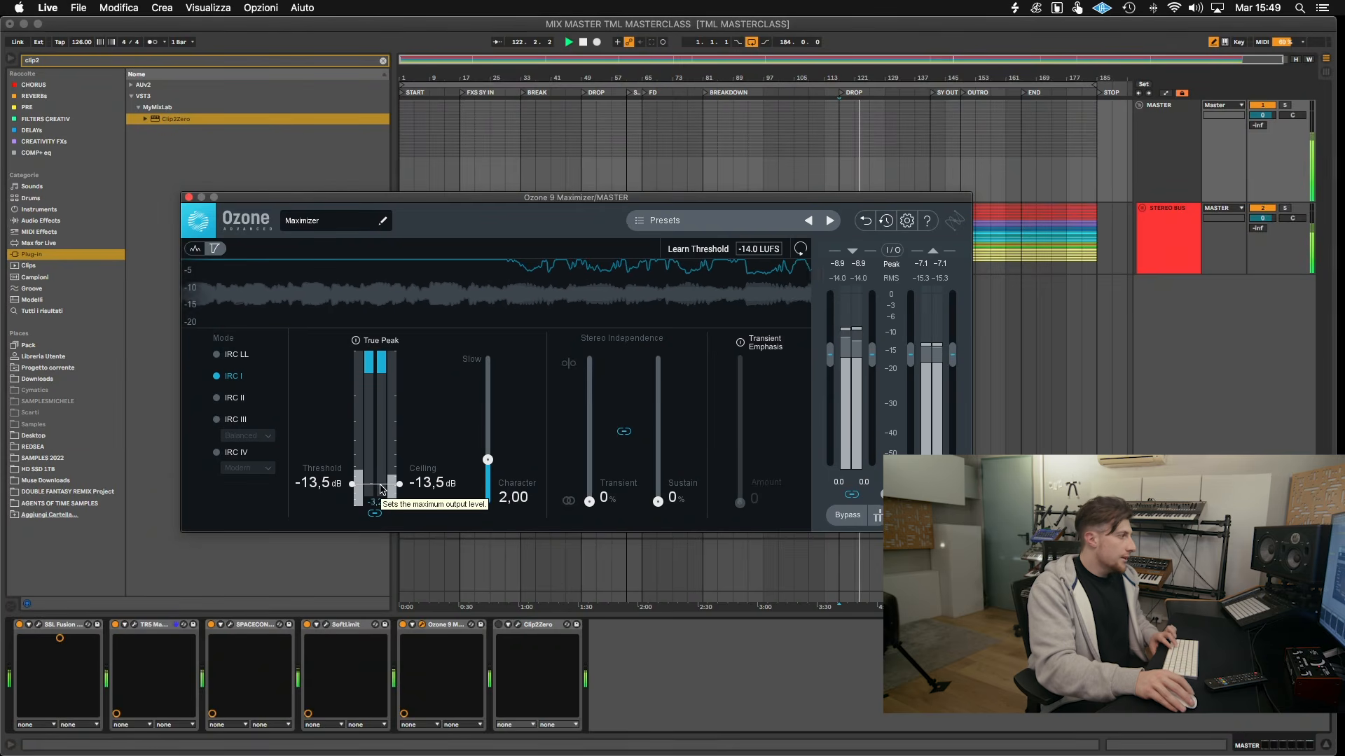
pyautogui.moveTo(489, 462); pyautogui.dragTo(453, 606)
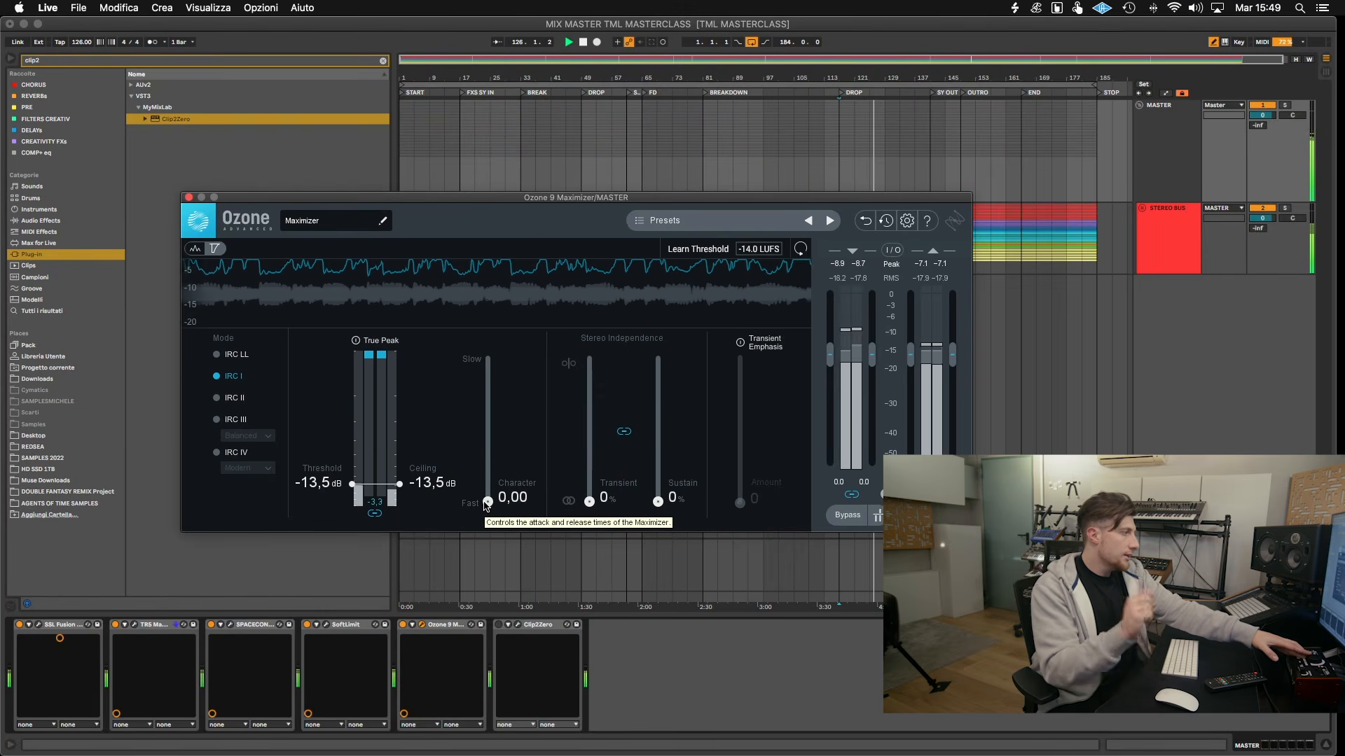
pyautogui.moveTo(487, 505)
pyautogui.mouseDown()
pyautogui.moveTo(489, 408)
pyautogui.moveTo(489, 502)
pyautogui.moveTo(501, 485)
pyautogui.moveTo(505, 512)
pyautogui.mouseUp()
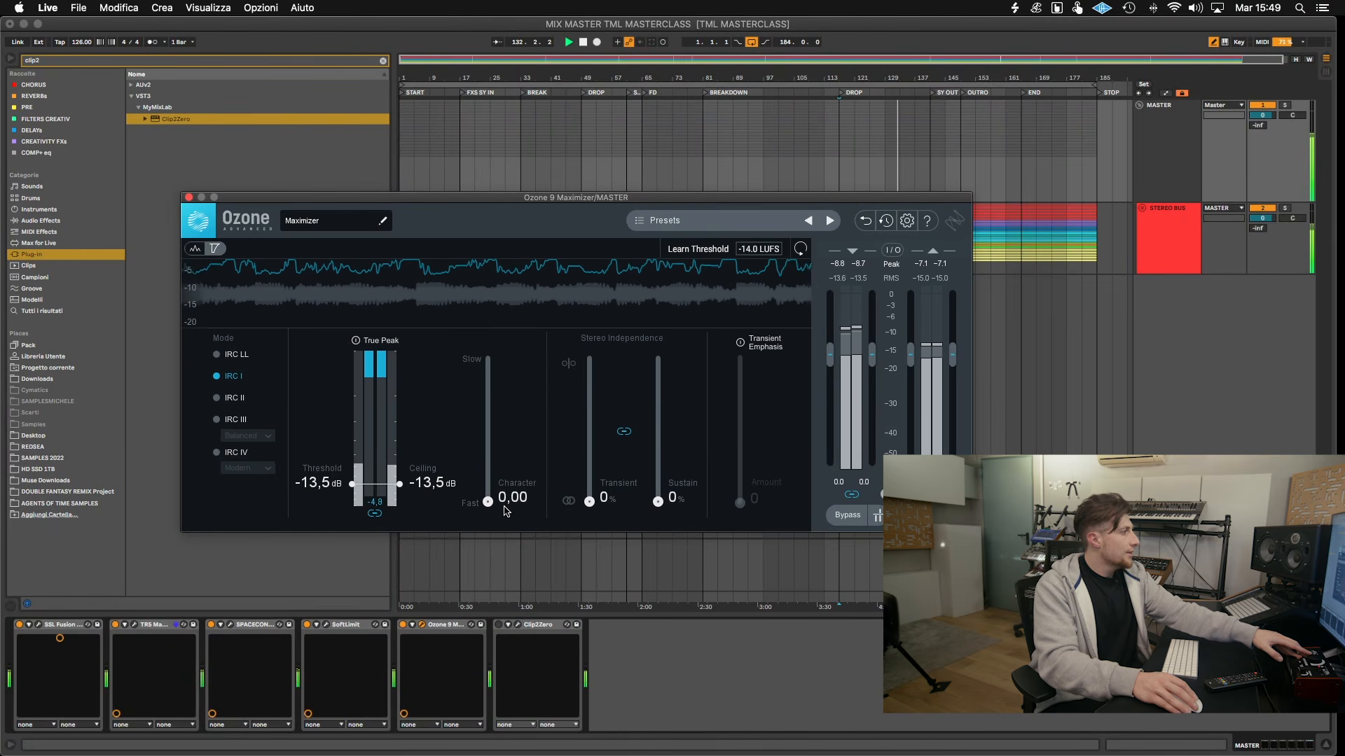
# - Set the Maximizer's mode to IRC III with the Clipping style and raise Character to 1.25
pyautogui.click(236, 420)
pyautogui.click(247, 436)
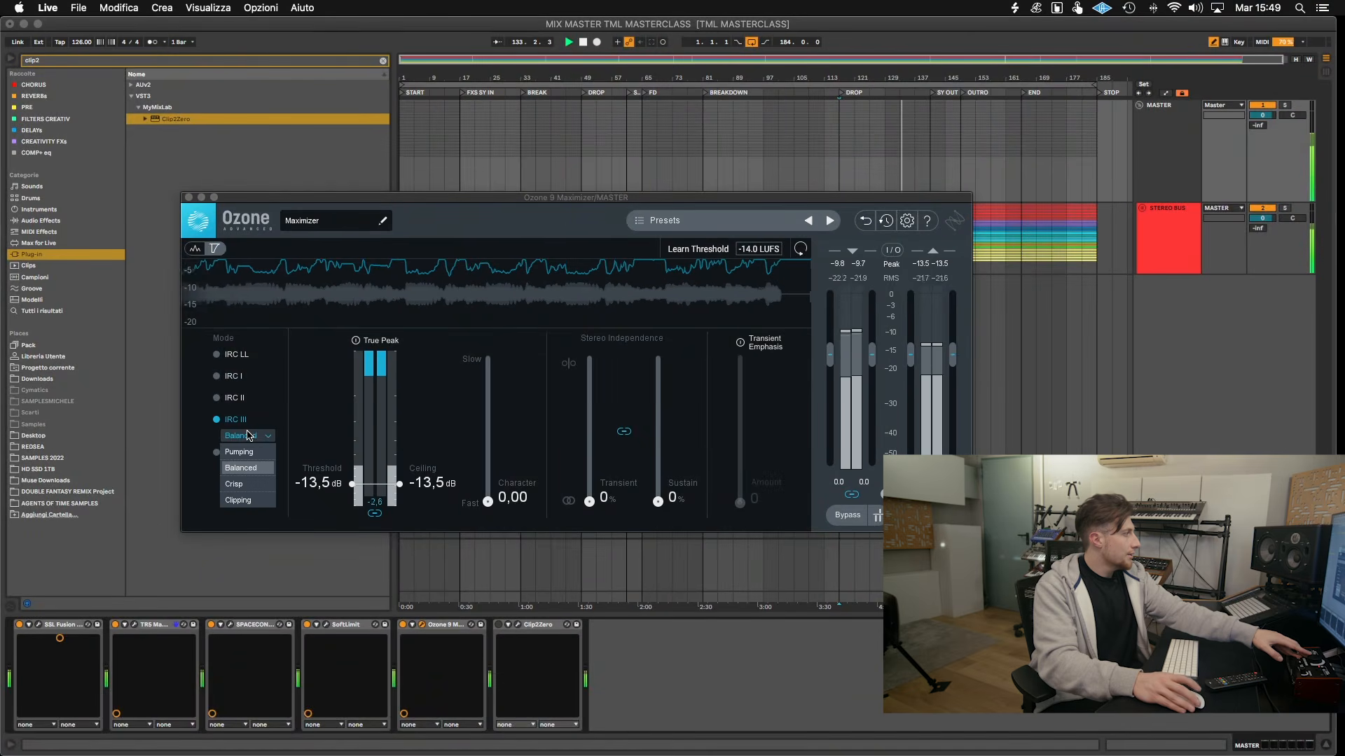
pyautogui.click(245, 497)
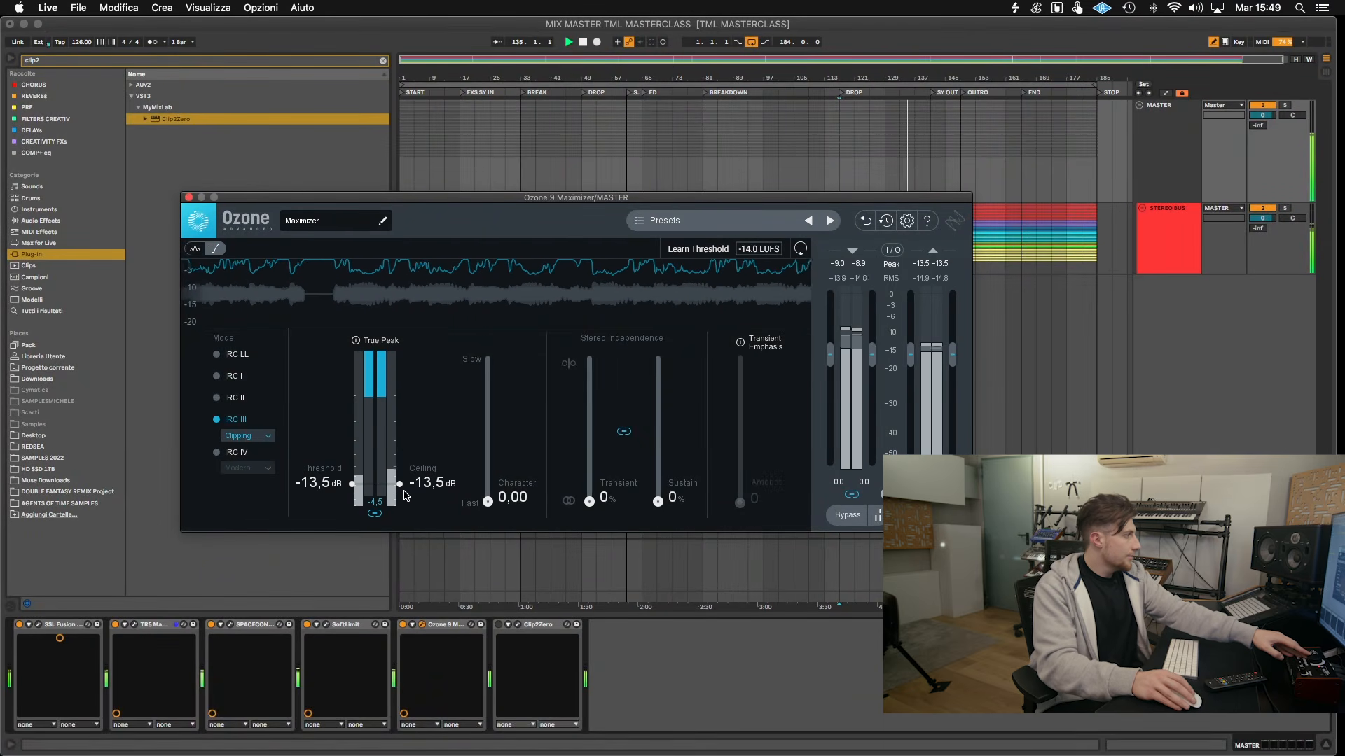
pyautogui.moveTo(487, 502); pyautogui.dragTo(488, 476)
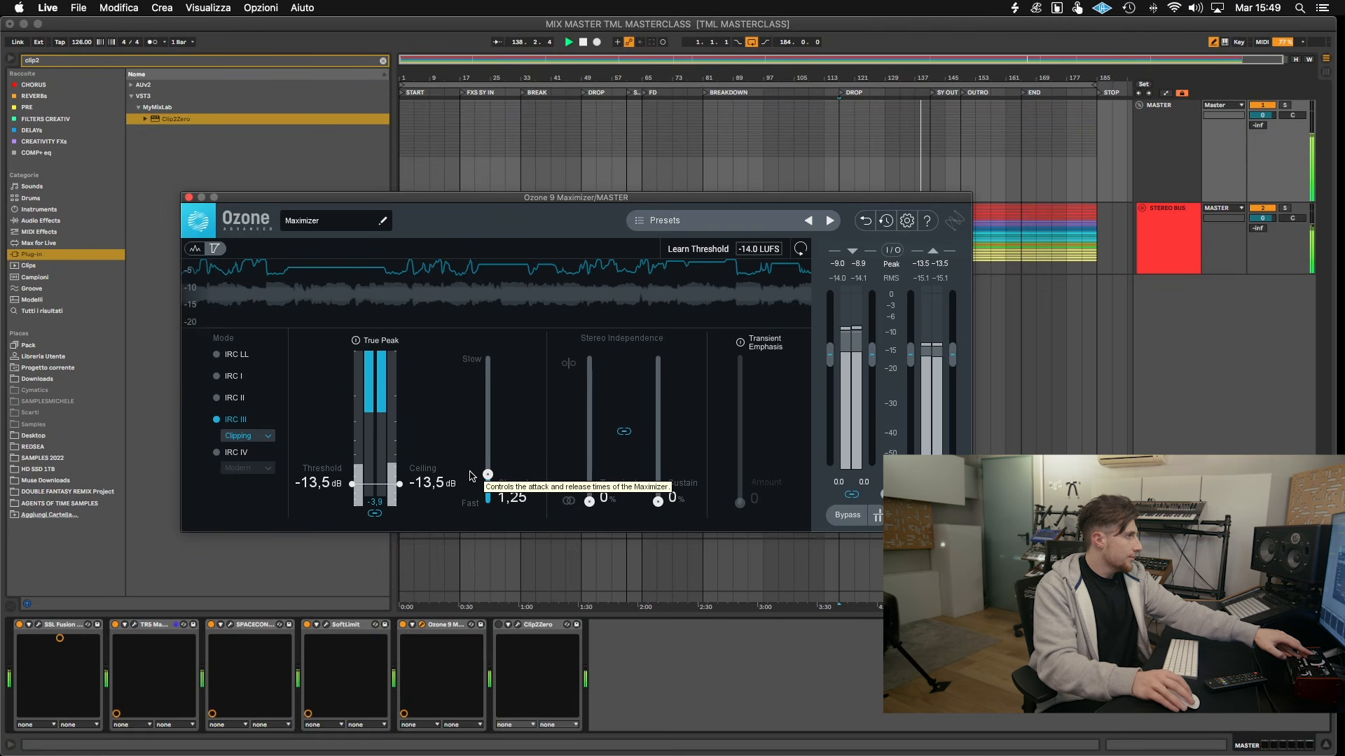
# - Set the Maximizer's threshold to -10.2 dB and its unlinked ceiling to -1.0 dB, and close its window
pyautogui.moveTo(391, 481)
pyautogui.mouseDown()
pyautogui.moveTo(390, 444)
pyautogui.moveTo(393, 472)
pyautogui.mouseUp()
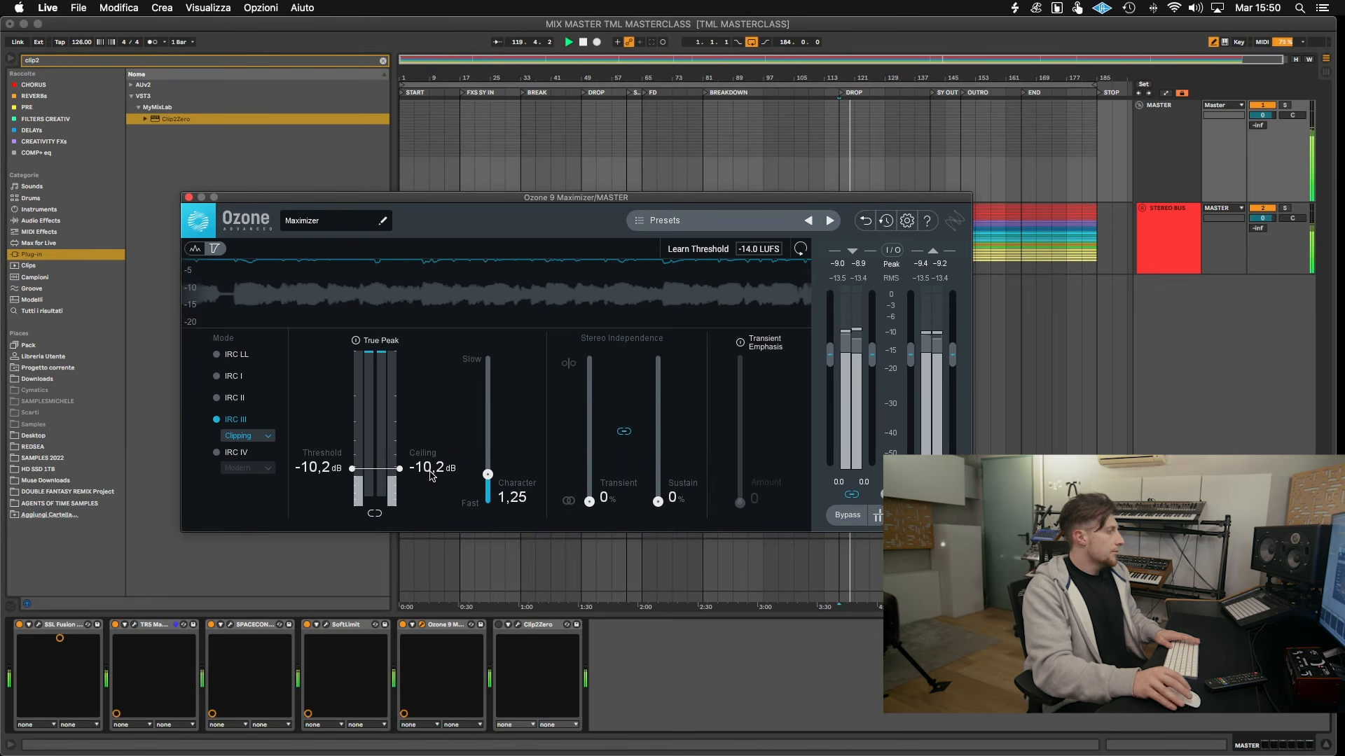
pyautogui.moveTo(431, 476); pyautogui.dragTo(418, 377)
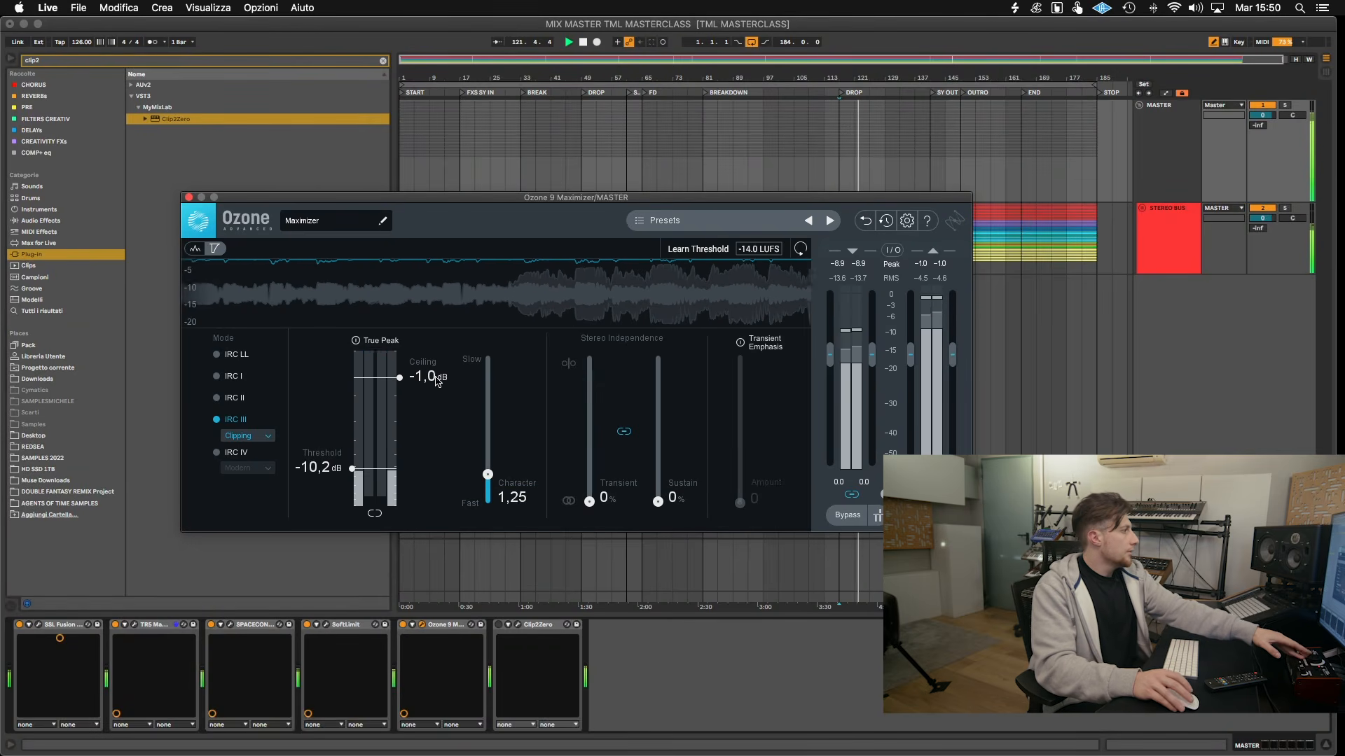
pyautogui.click(188, 196)
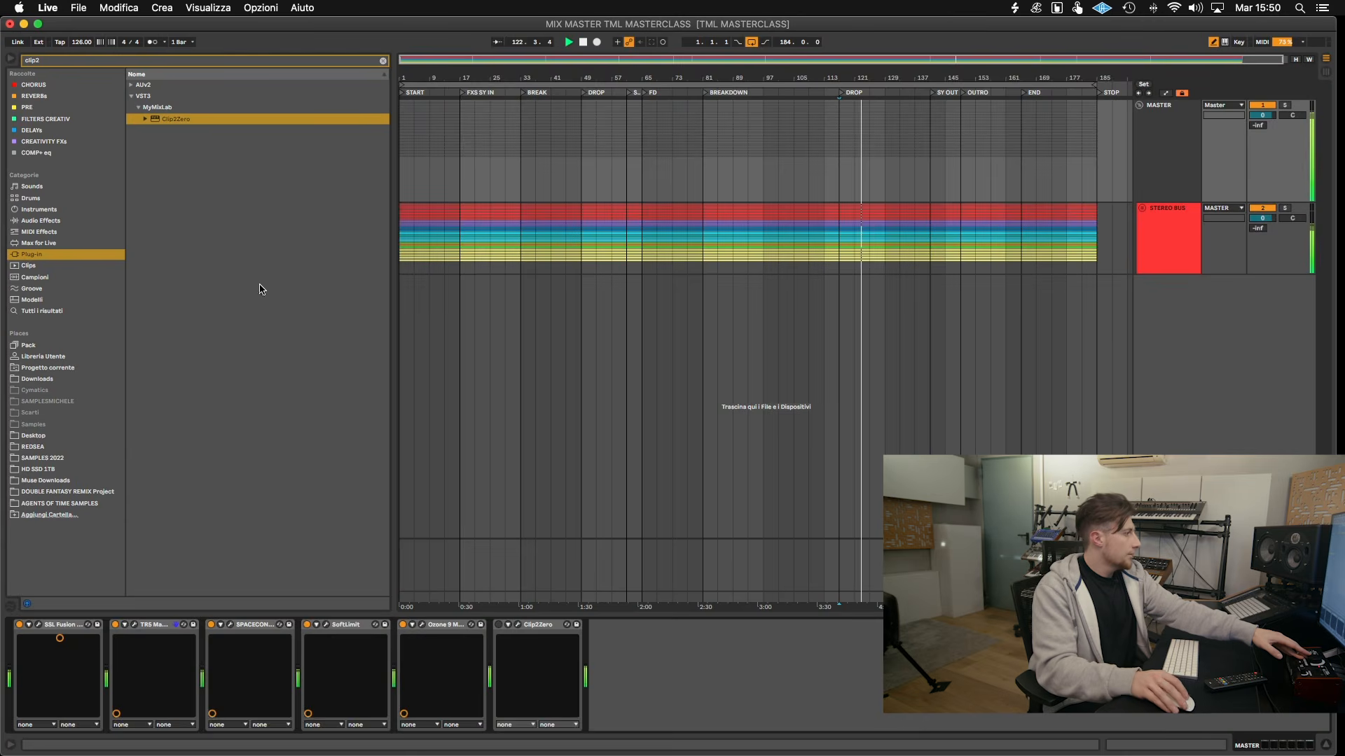
# - Activate and open Clip2Zero, set its Drive to 1.91 in hard mode with PCM metering, and stop playback
pyautogui.click(519, 629)
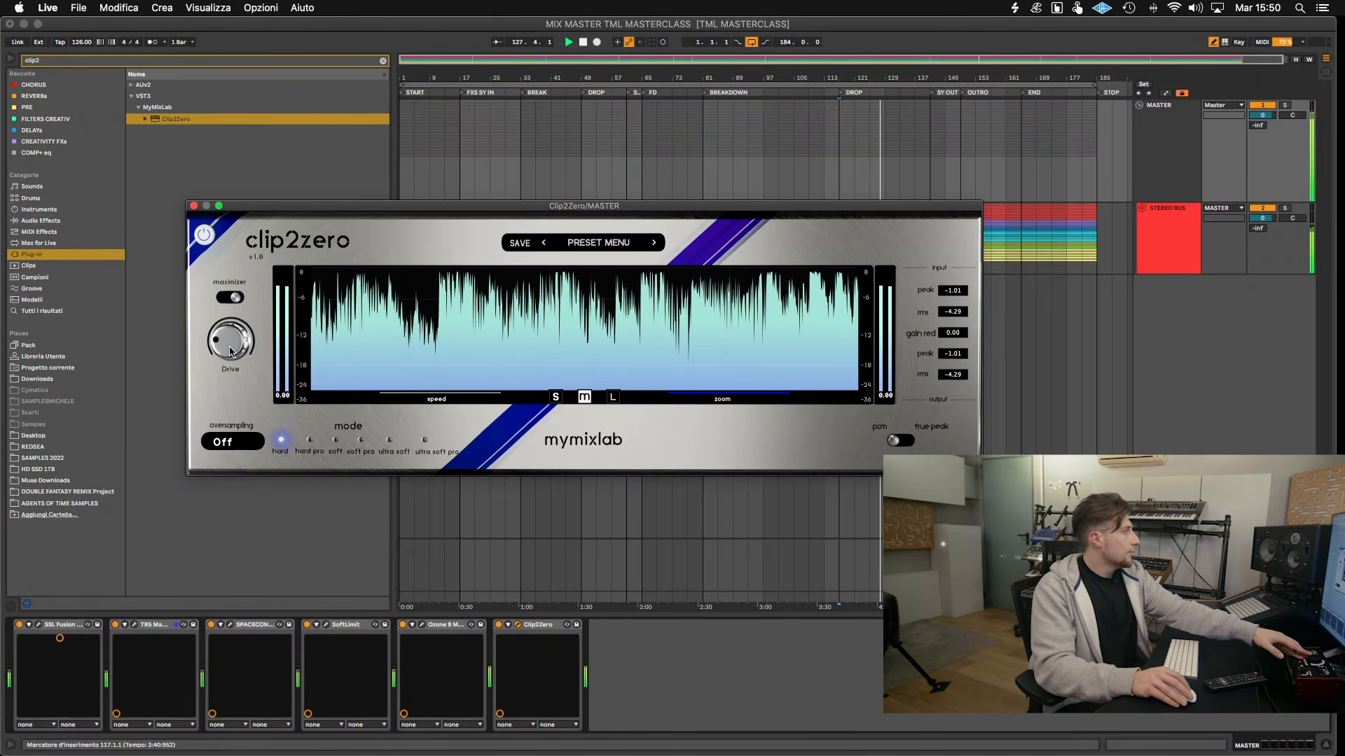
pyautogui.moveTo(222, 348); pyautogui.dragTo(220, 342)
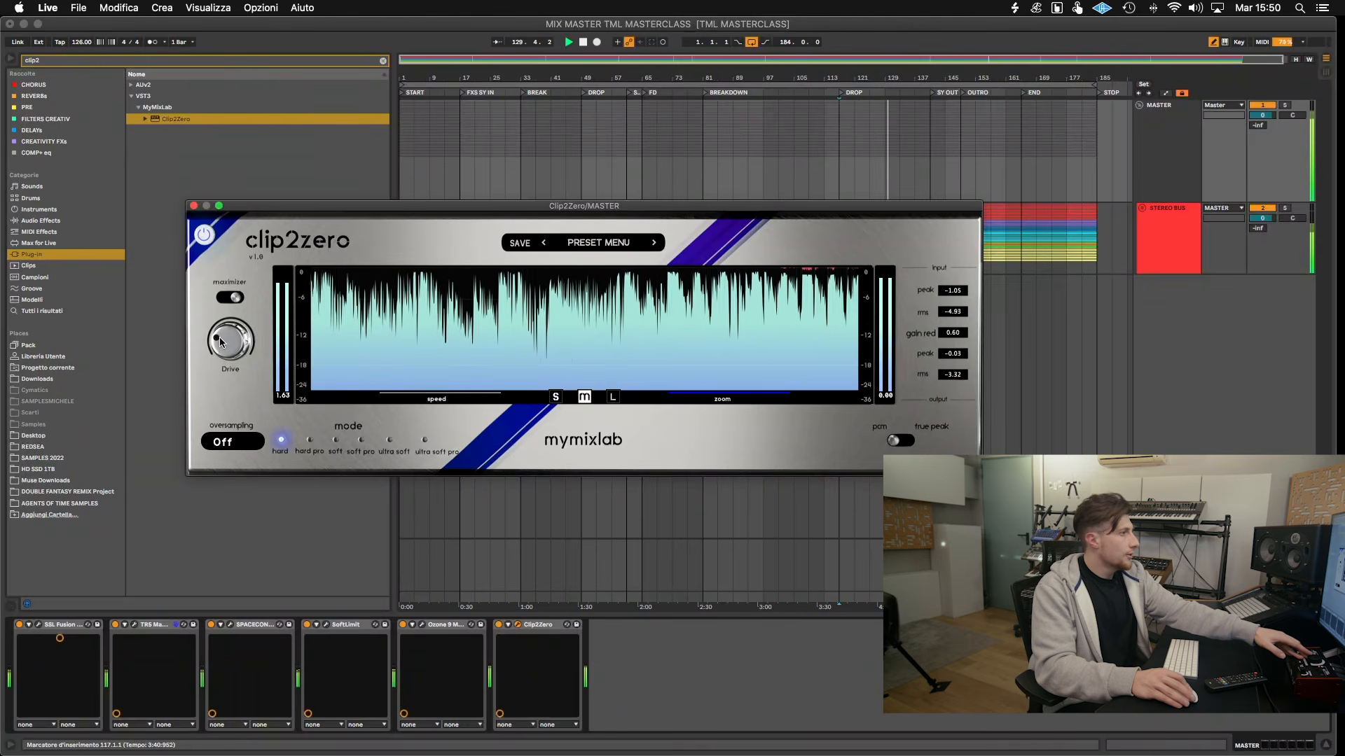
pyautogui.click(910, 437)
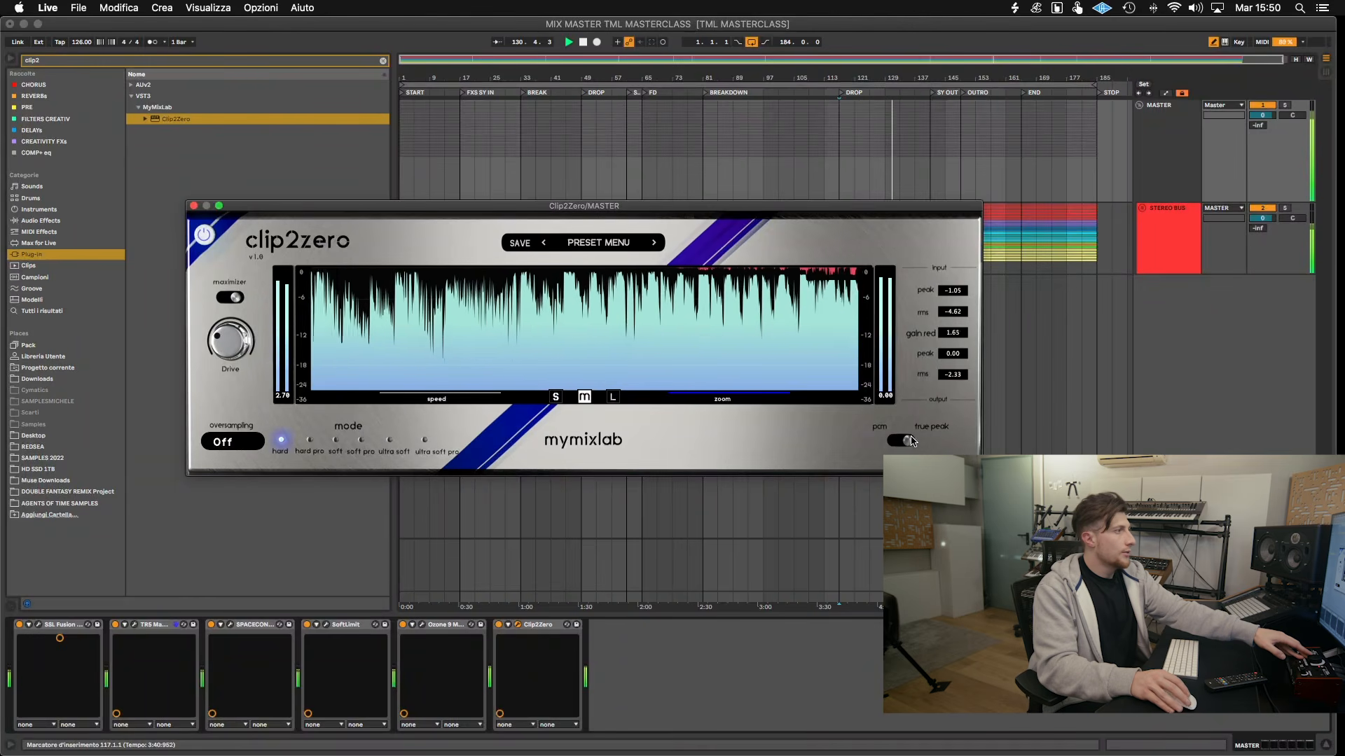
pyautogui.click(908, 442)
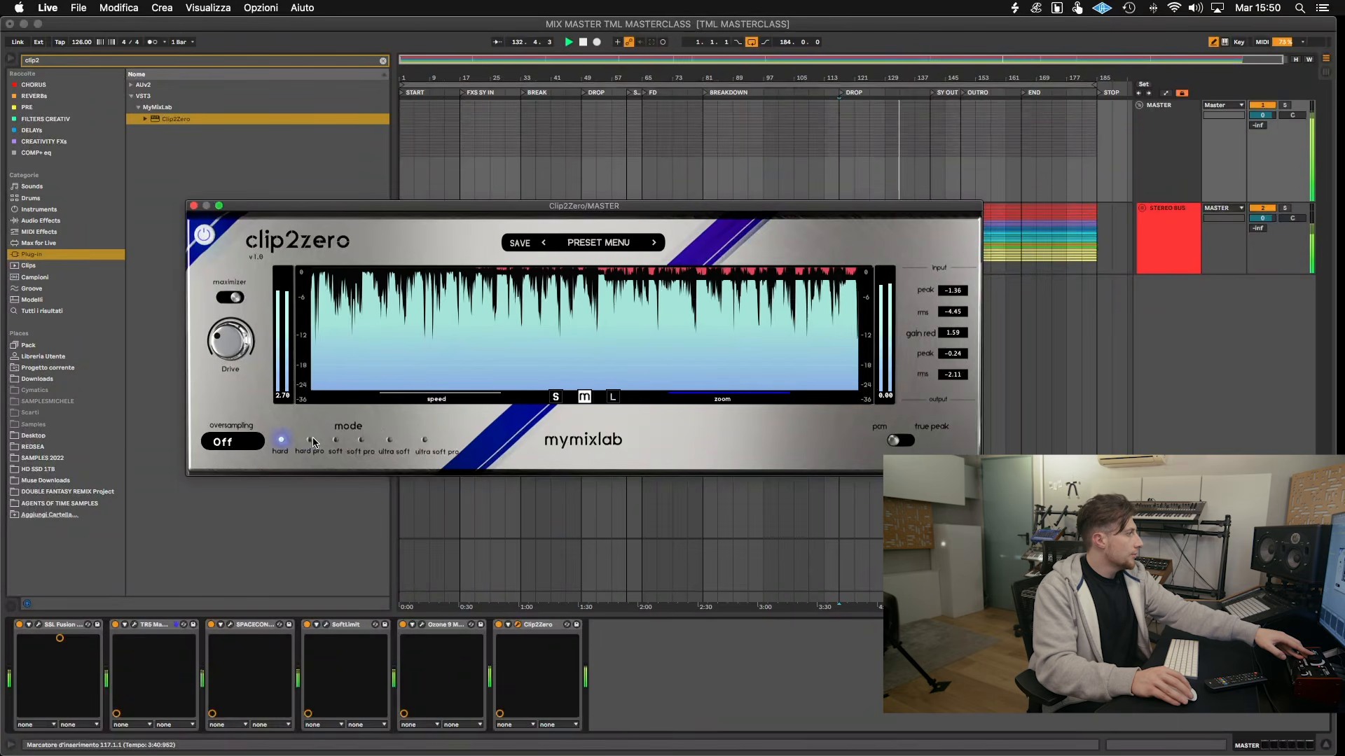
pyautogui.click(281, 441)
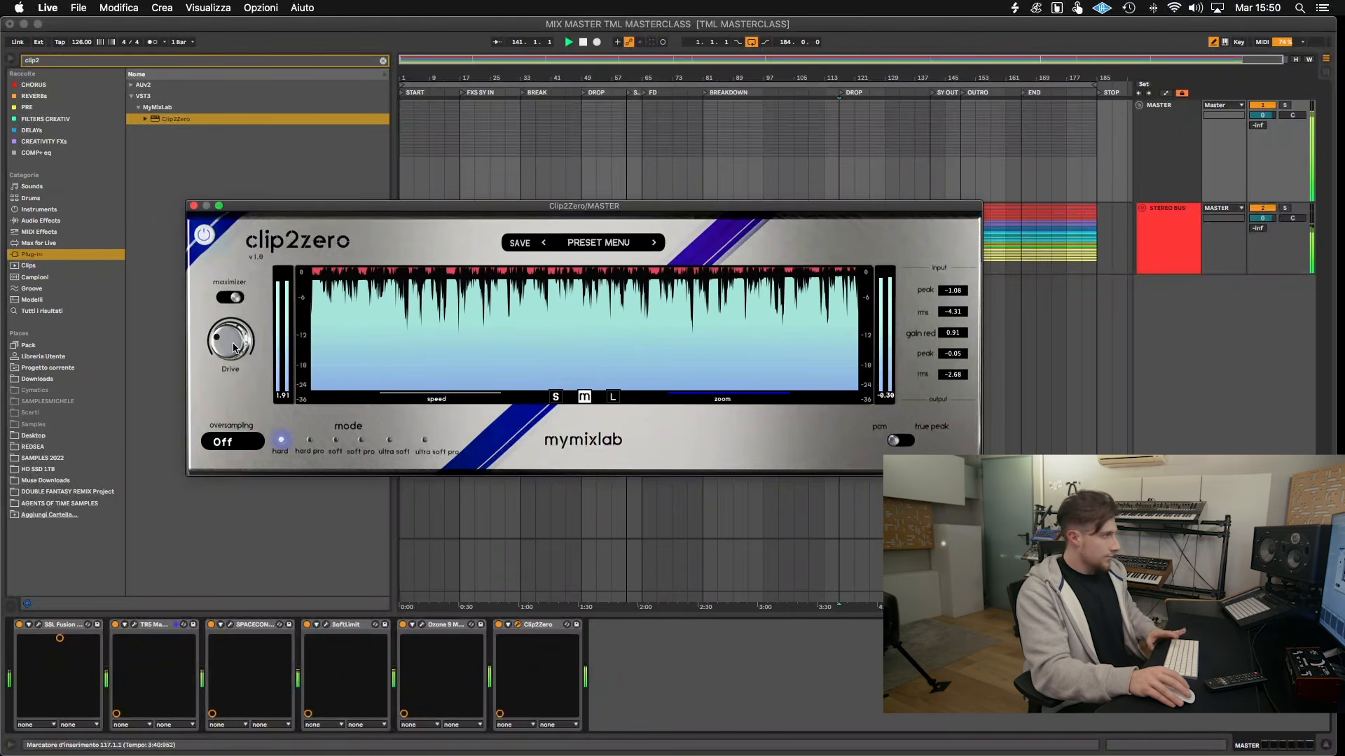
pyautogui.press('space')
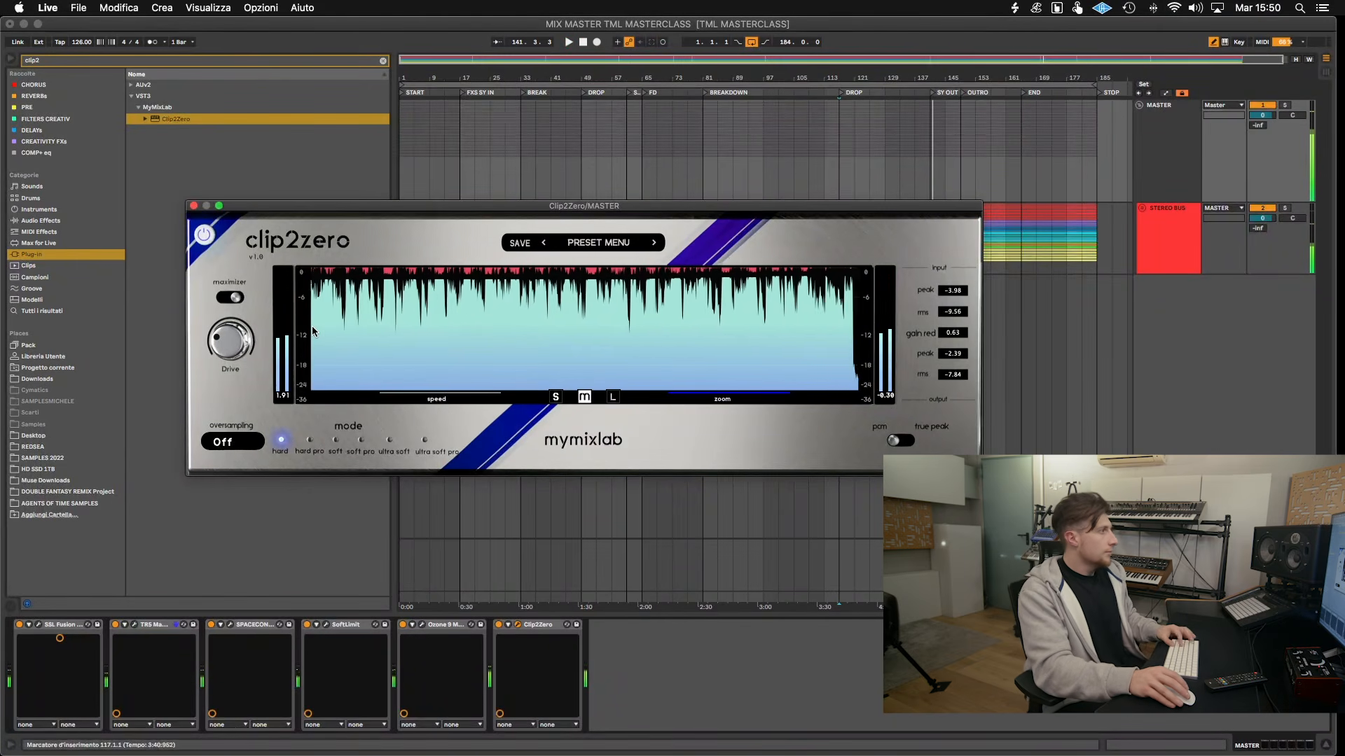
# - Save the project, clear the browser search and close the Clip2Zero window
pyautogui.press('super+s')
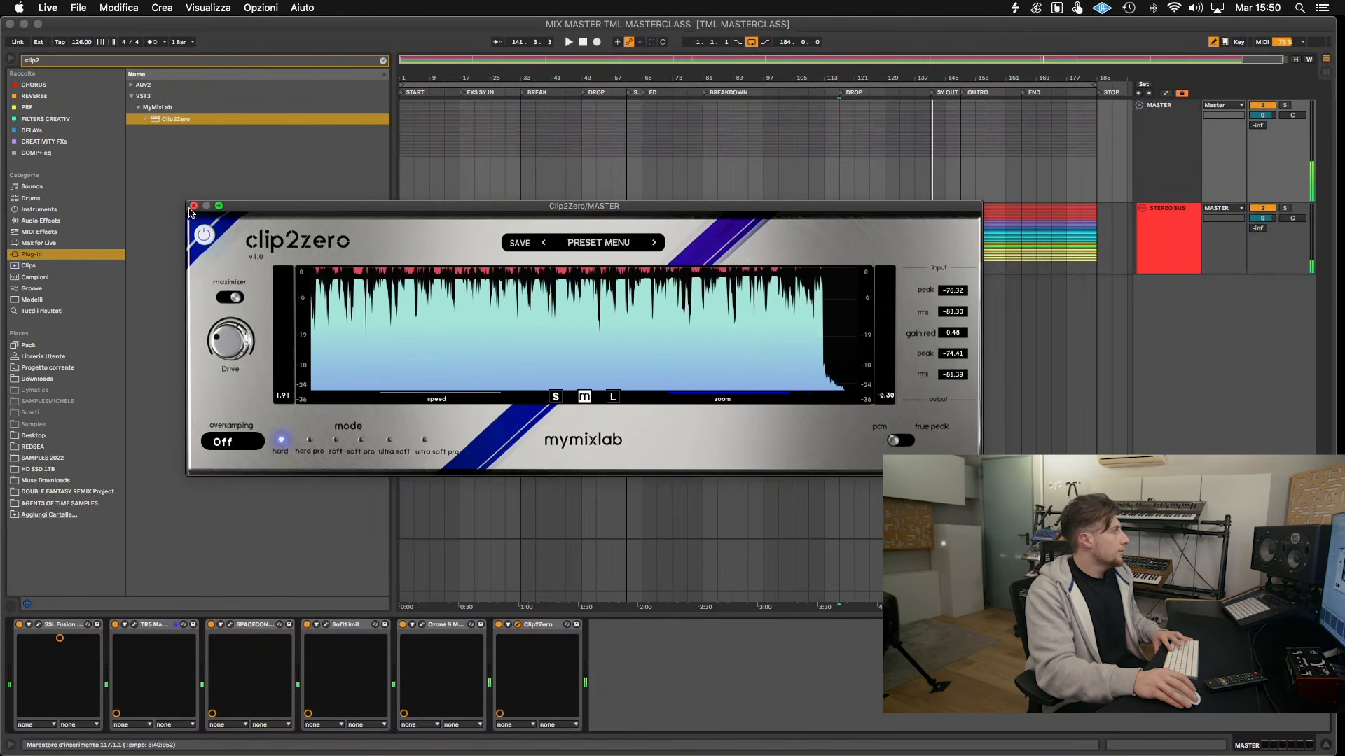
pyautogui.click(610, 648)
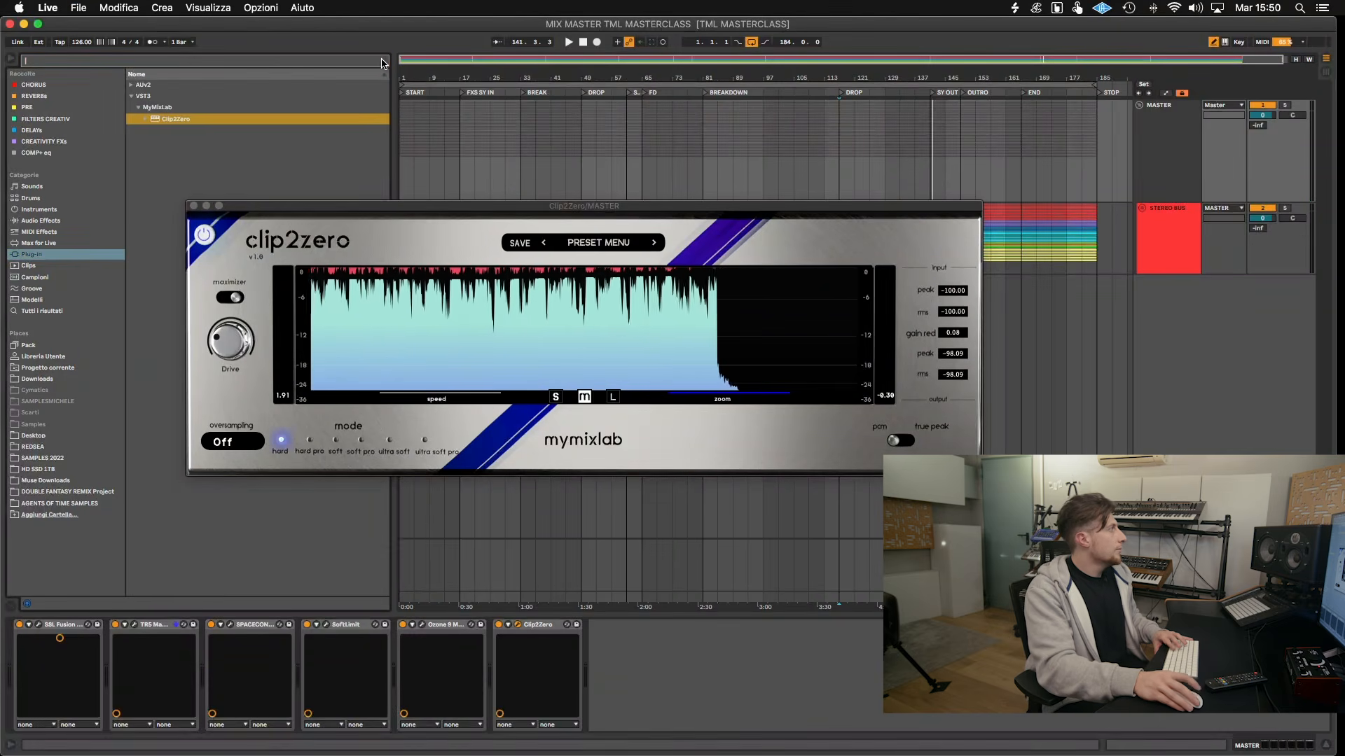
pyautogui.press('super+f')
pyautogui.click(194, 206)
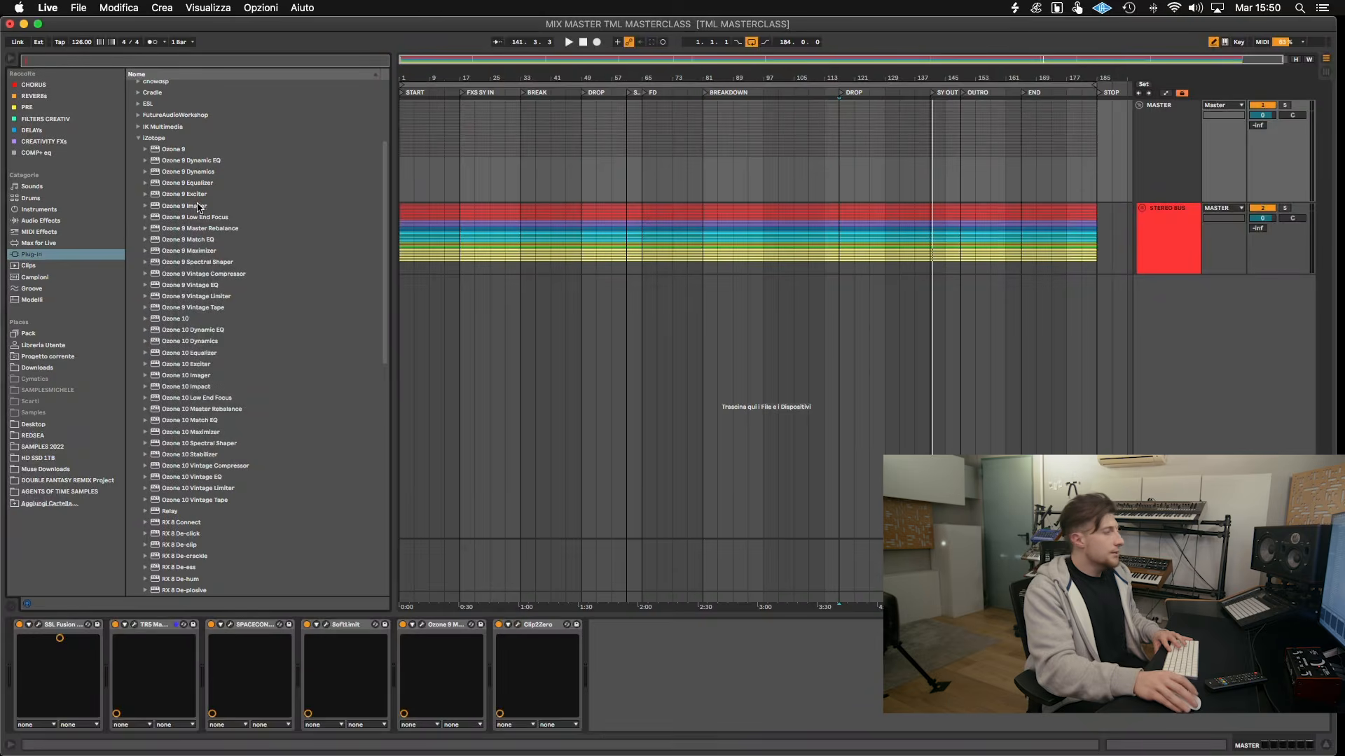
# - On the main Master track, switch off the VU Meter and open ADPTR MetricAB
pyautogui.click(1169, 553)
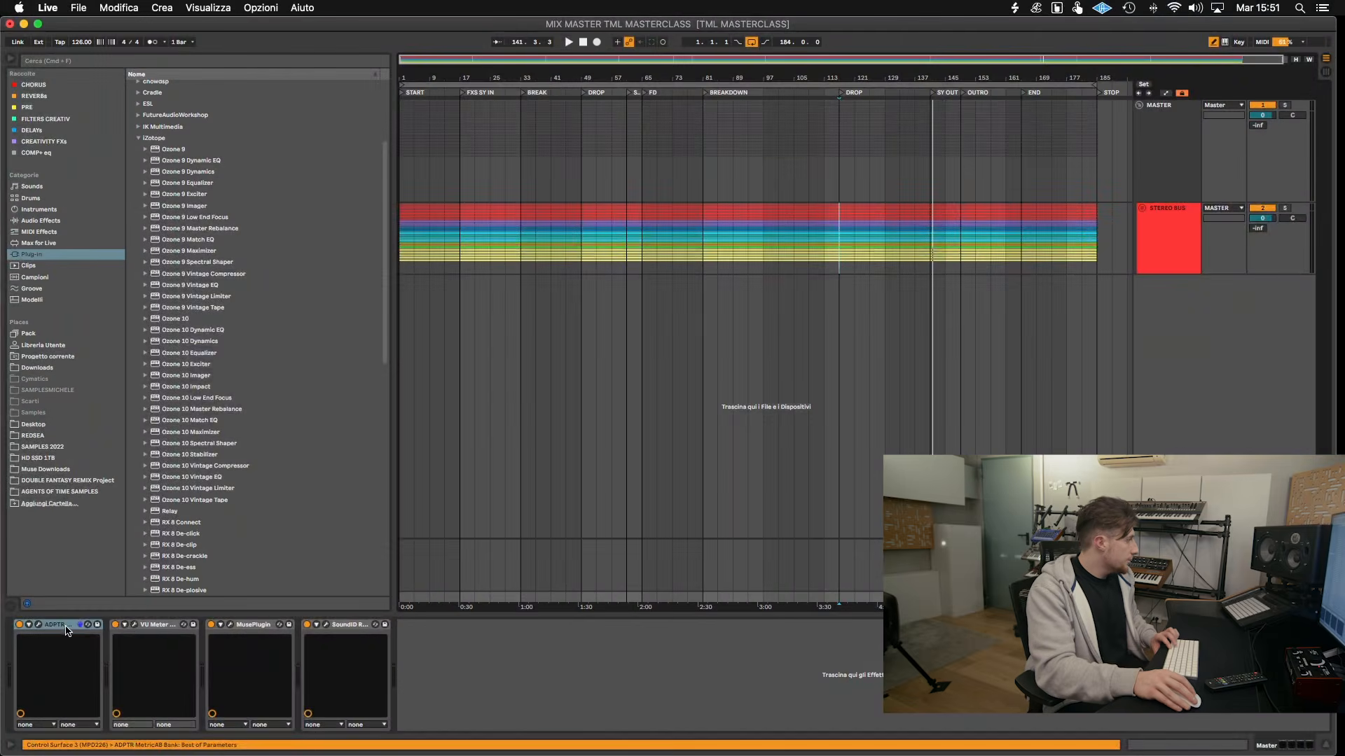
pyautogui.click(149, 625)
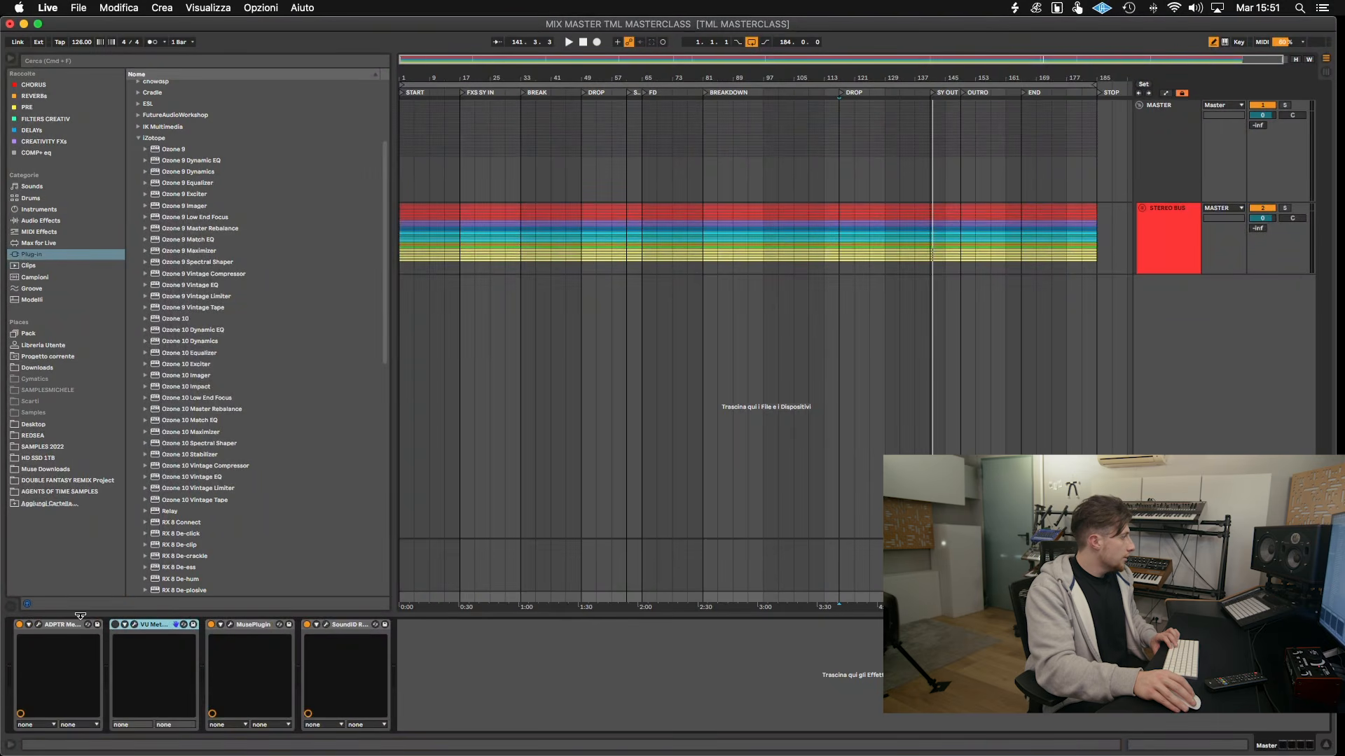
pyautogui.click(38, 626)
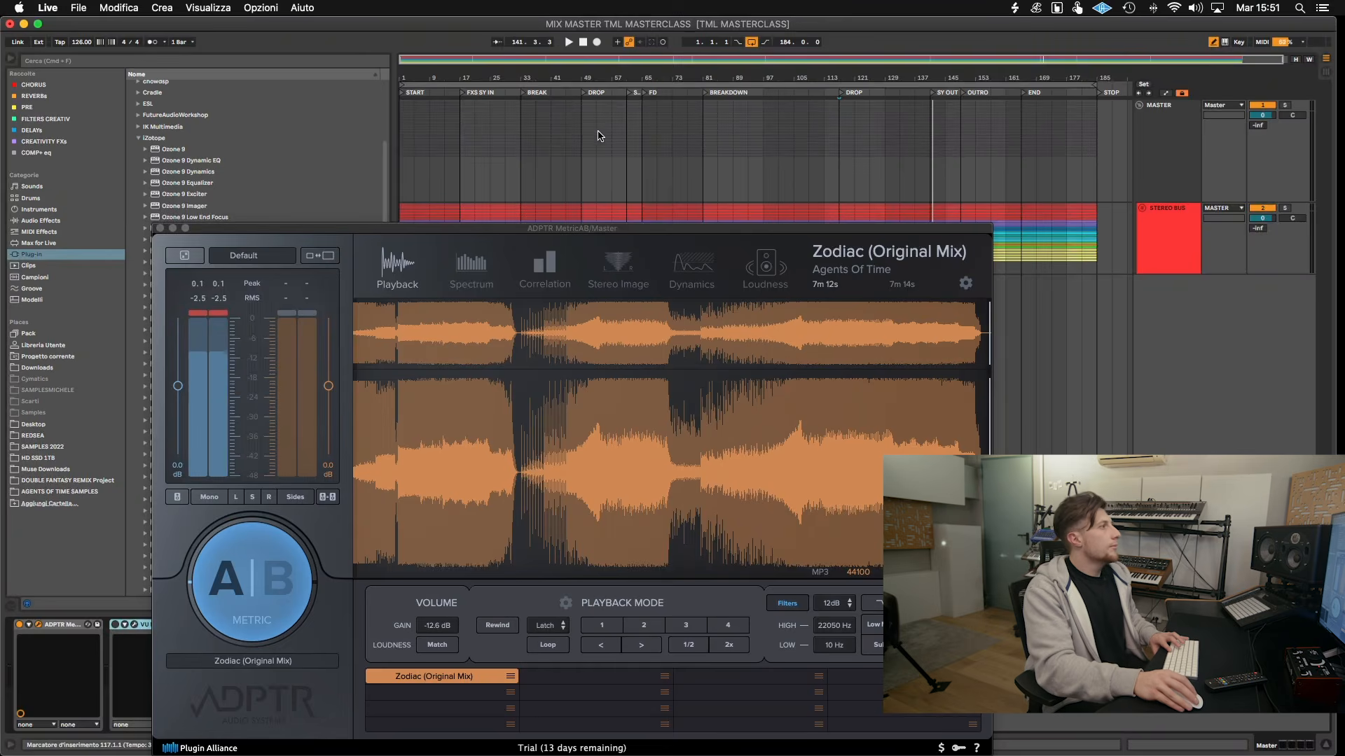
# - Play the first drop from bar 49 and bring MetricAB back up to compare the master with the reference
pyautogui.click(571, 149)
pyautogui.click(581, 149)
pyautogui.press('space')
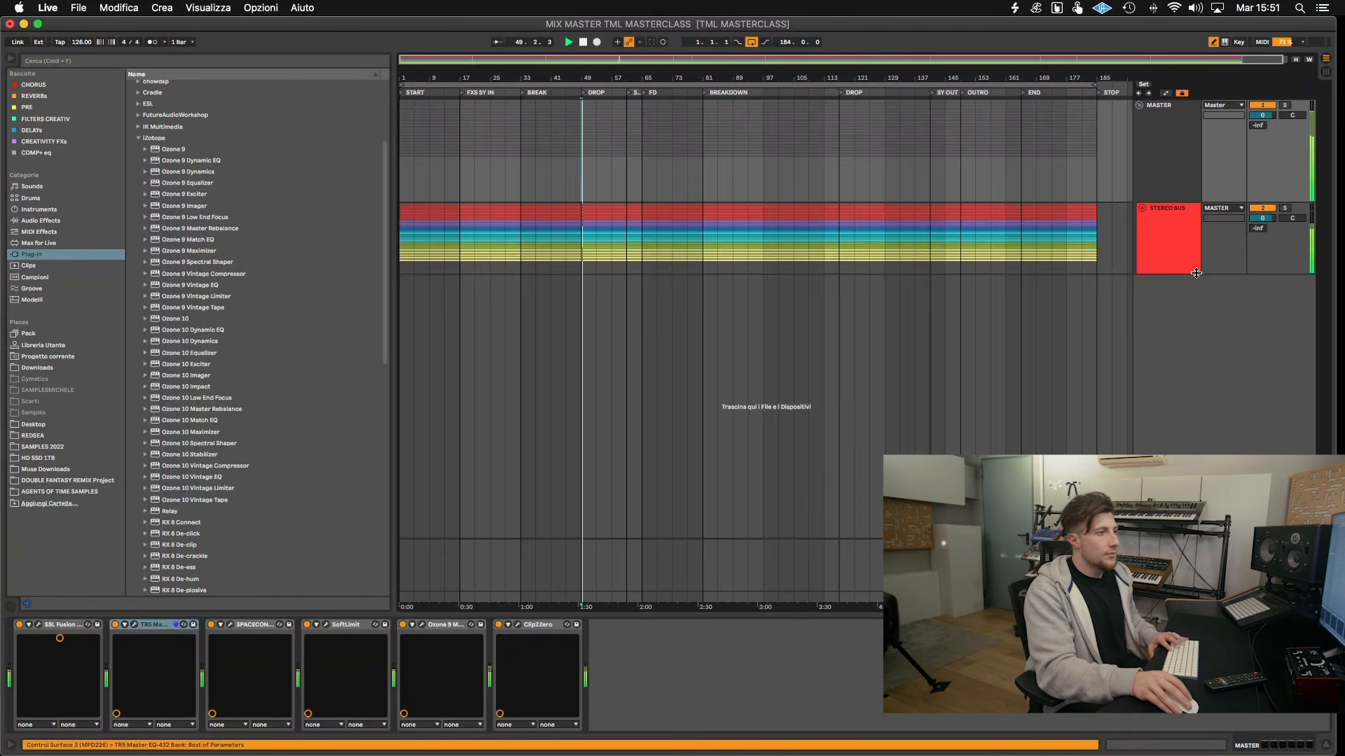
pyautogui.click(1167, 545)
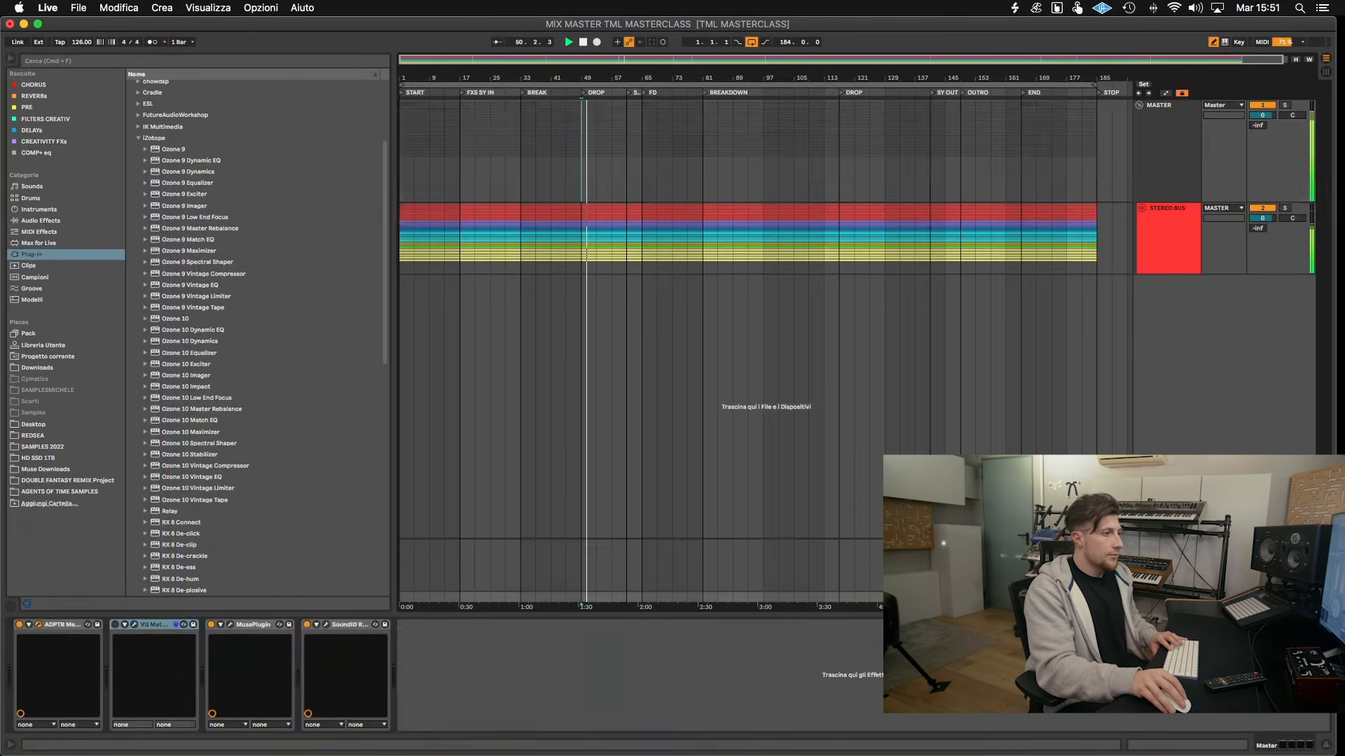
pyautogui.click(602, 477)
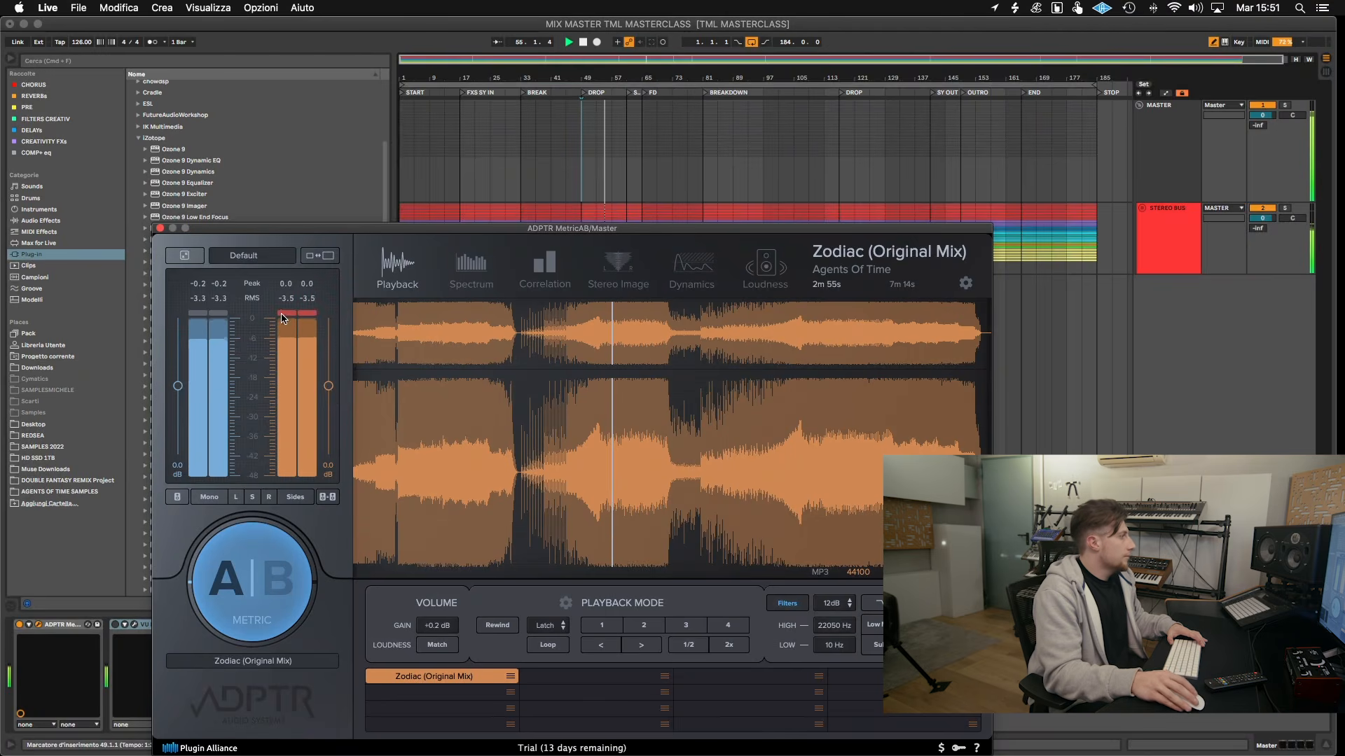
# - Reset the MetricAB reference gain to 0.0 dB, compare both tracks' loudness, then stop playback and put the window away
pyautogui.doubleClick(444, 628)
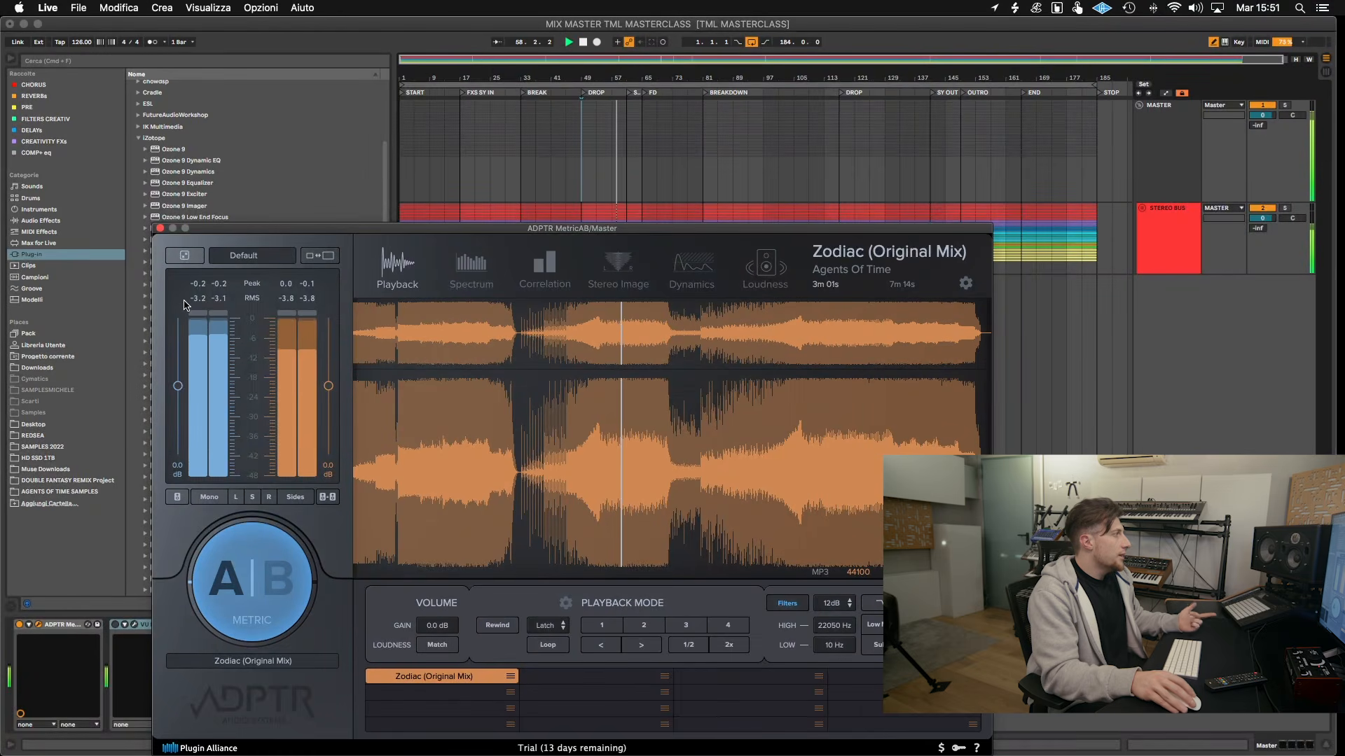
pyautogui.click(766, 266)
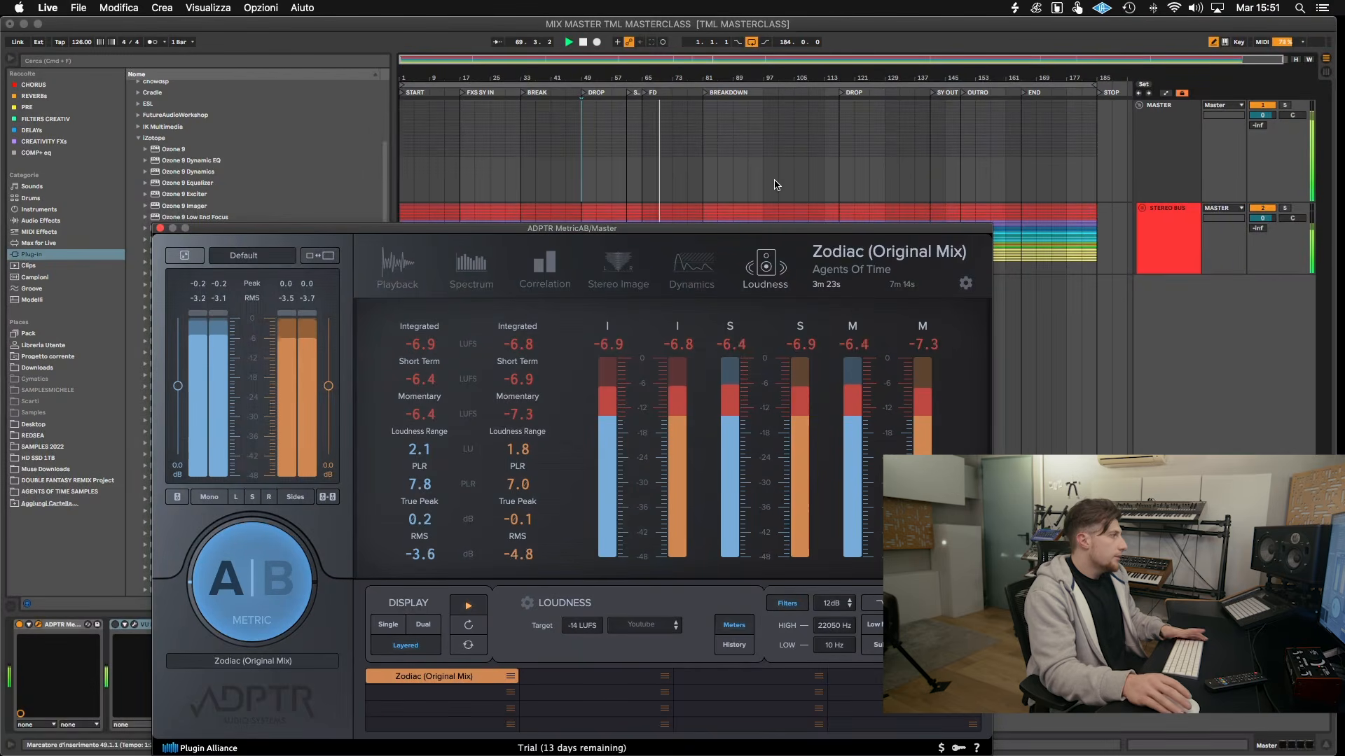
pyautogui.press('super+alt+p')
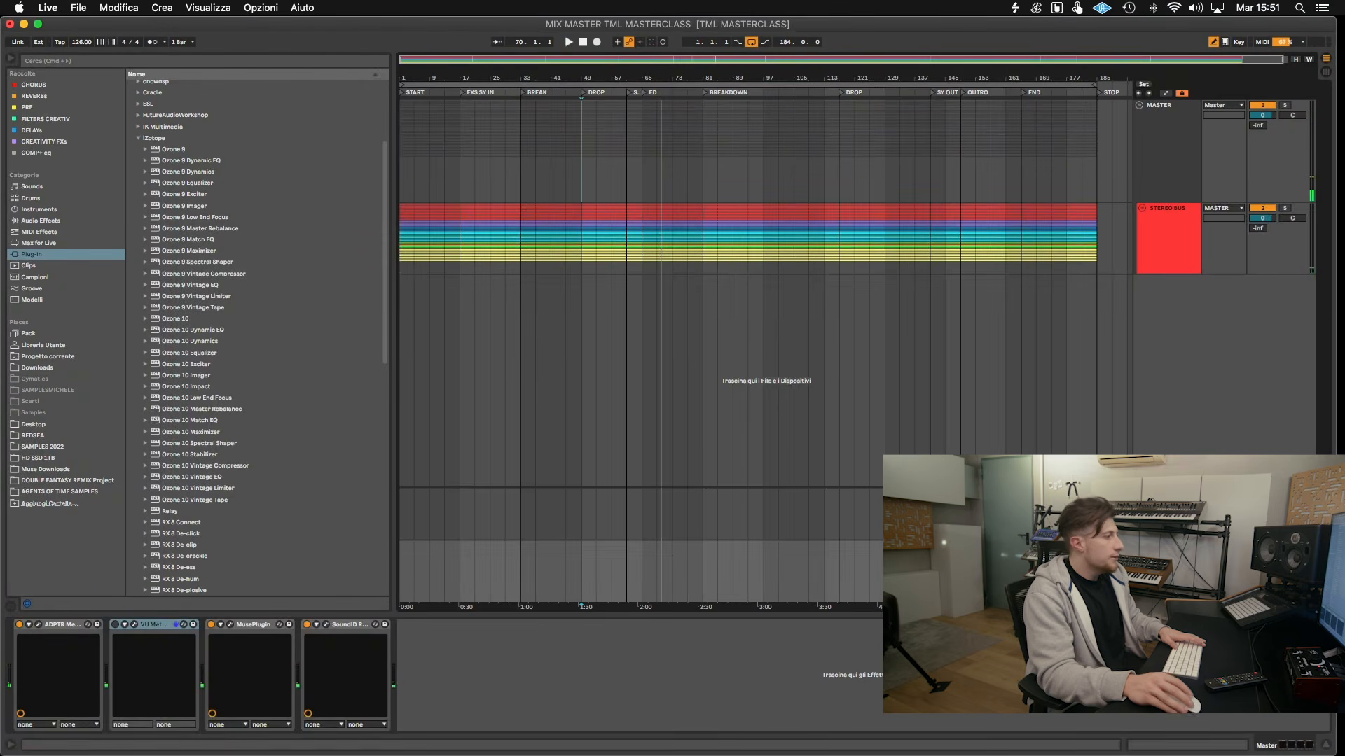
# - Review Clip2Zero's settings on the MASTER group, close its window and save the project
pyautogui.click(3, 633)
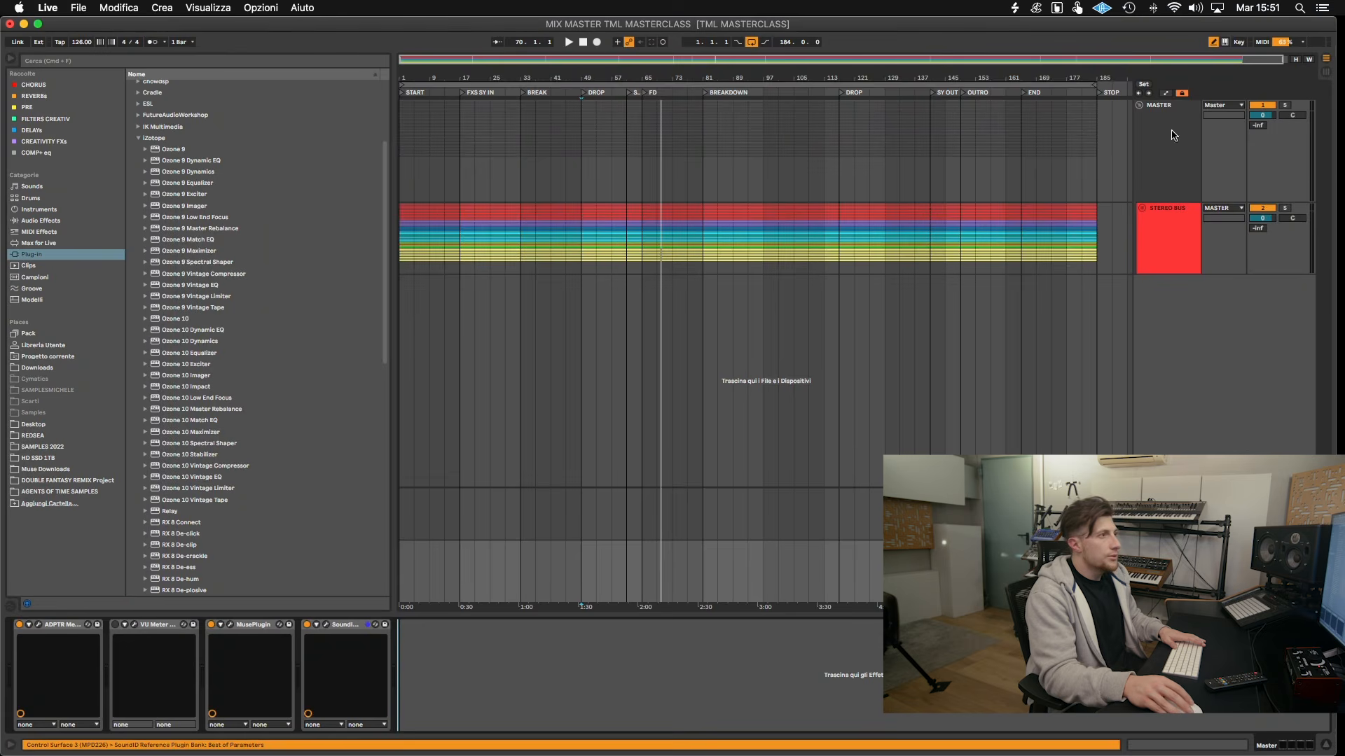
pyautogui.click(1177, 155)
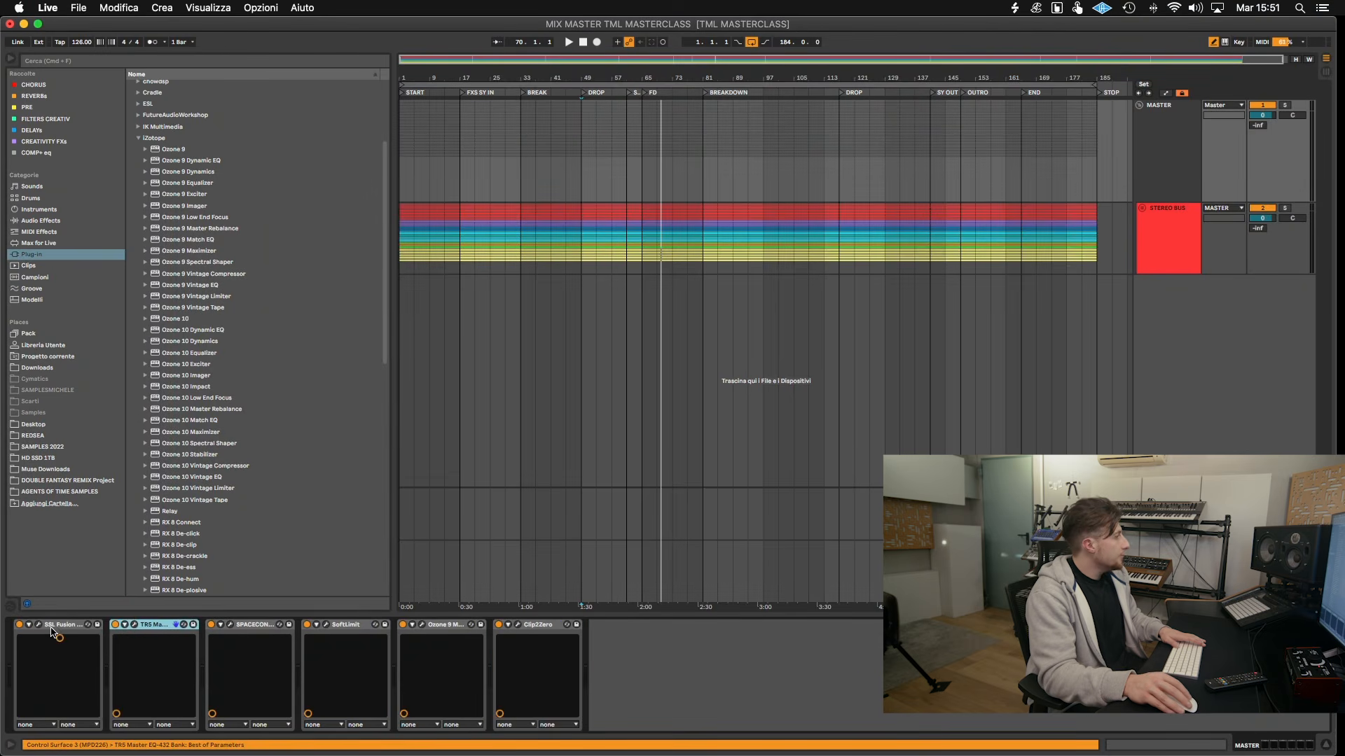
pyautogui.click(518, 625)
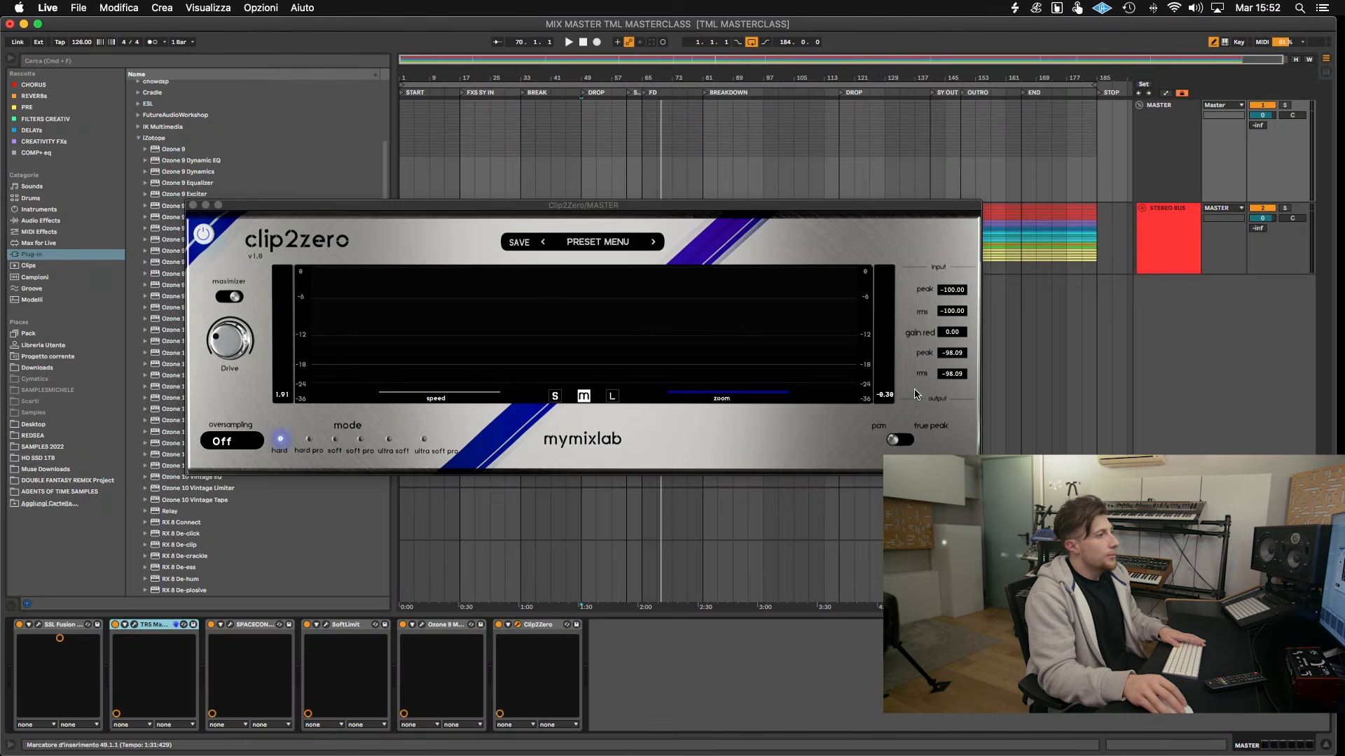
pyautogui.click(194, 204)
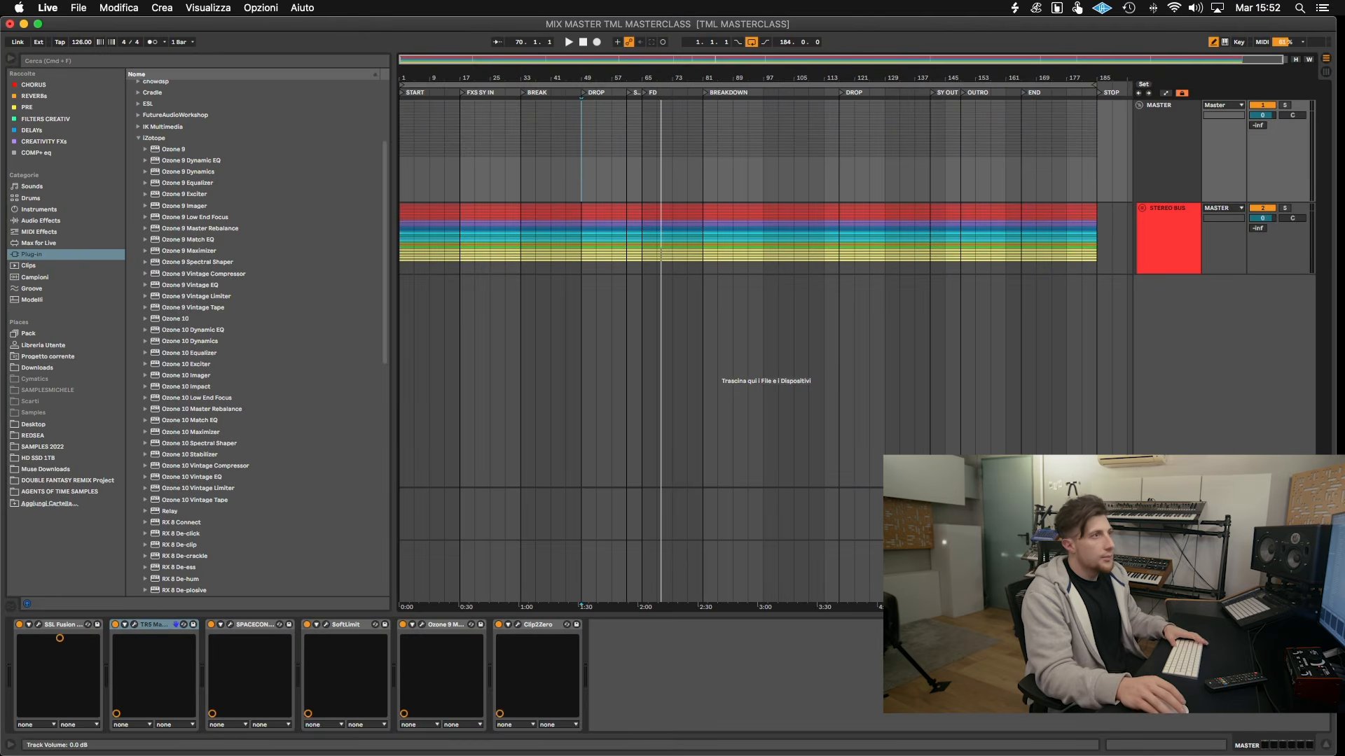
pyautogui.press('super+s')
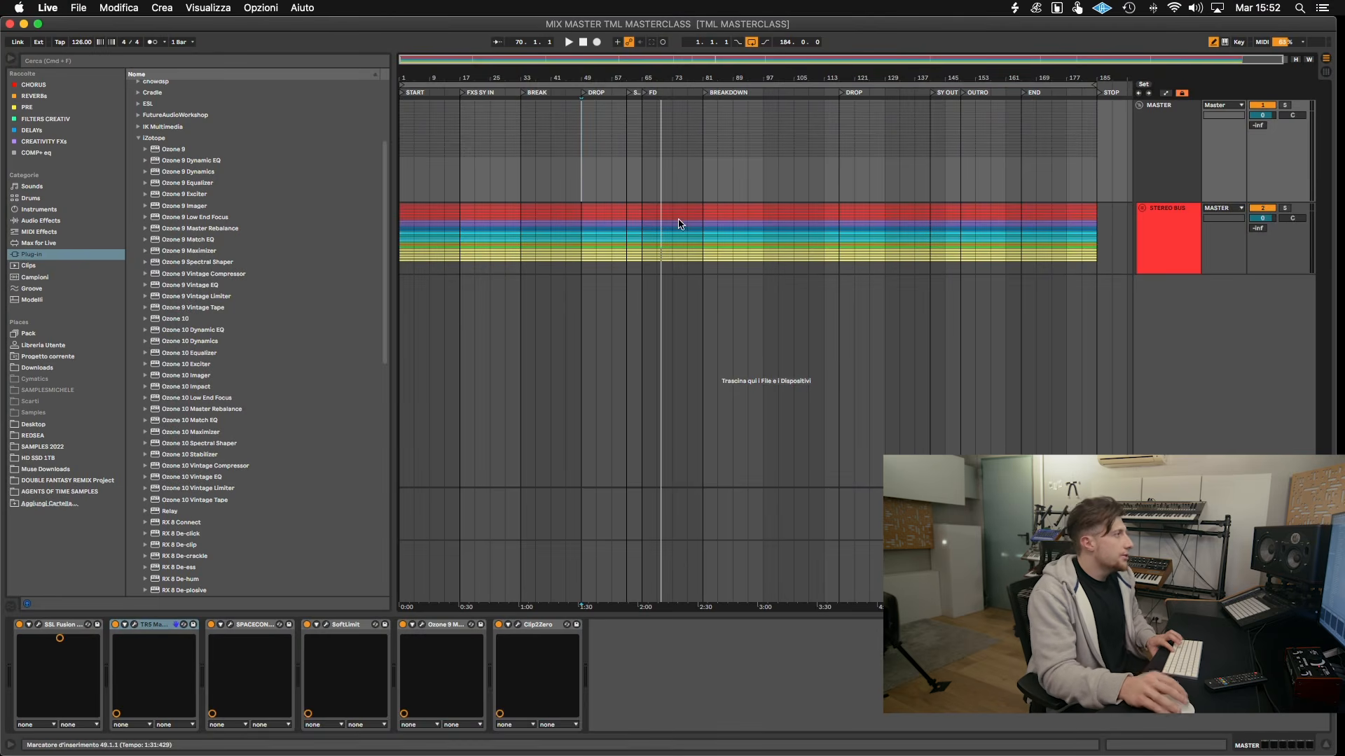
# - Play from bar 113 into the second drop and select the MASTER devices from SSL Fusion through SoftLimit
pyautogui.click(823, 172)
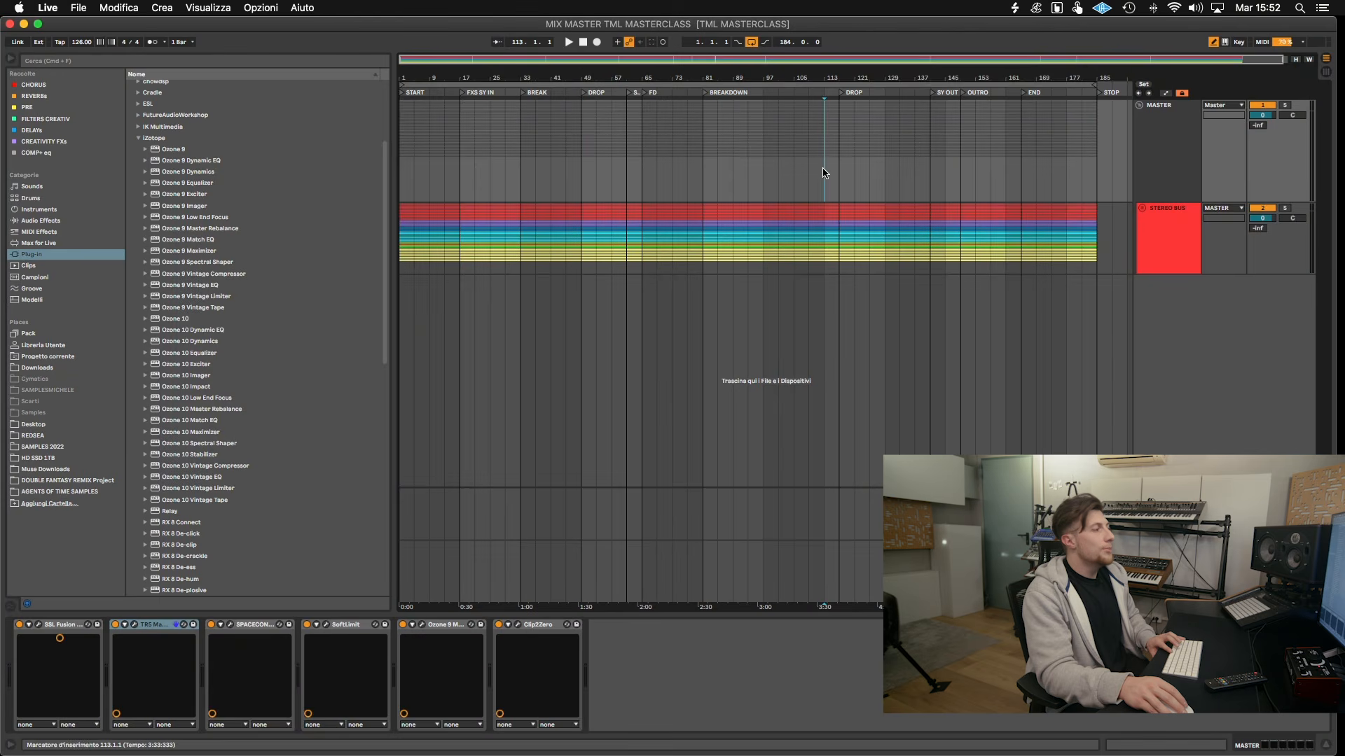
pyautogui.click(58, 626)
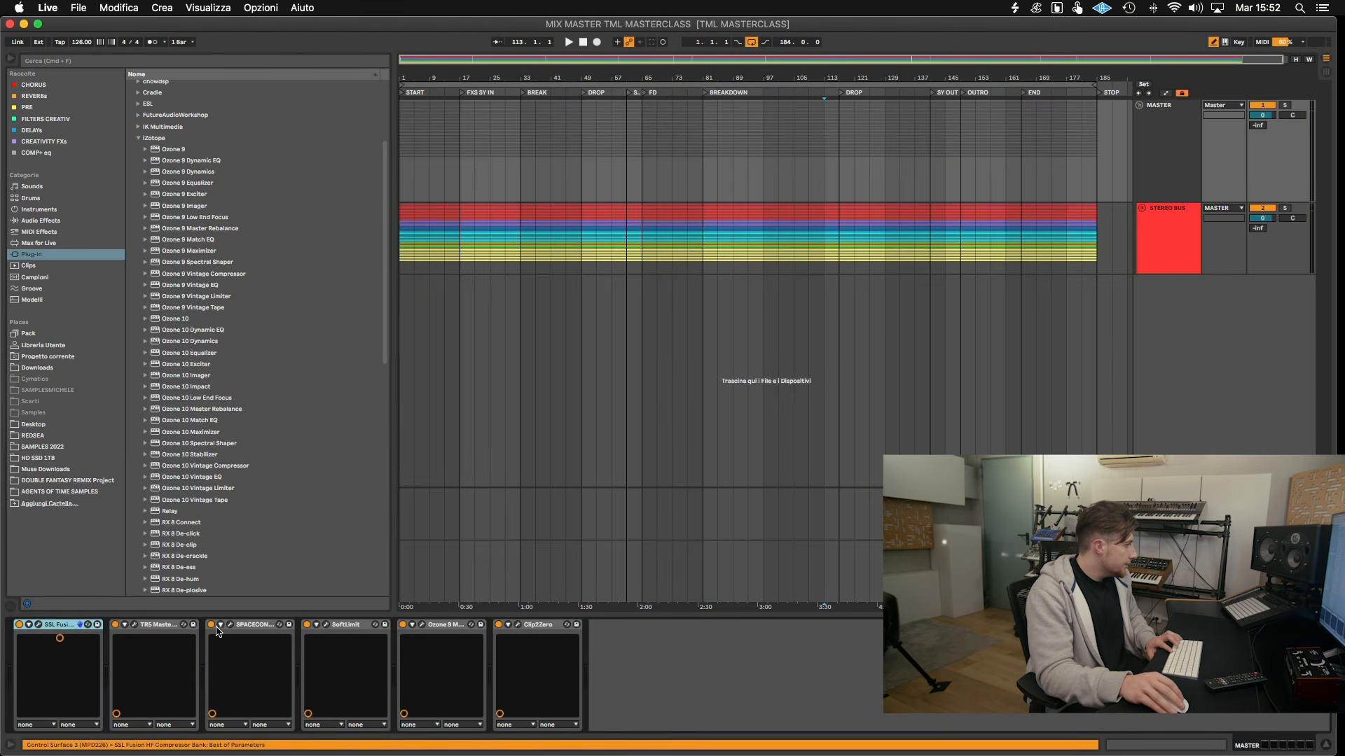
pyautogui.press('space')
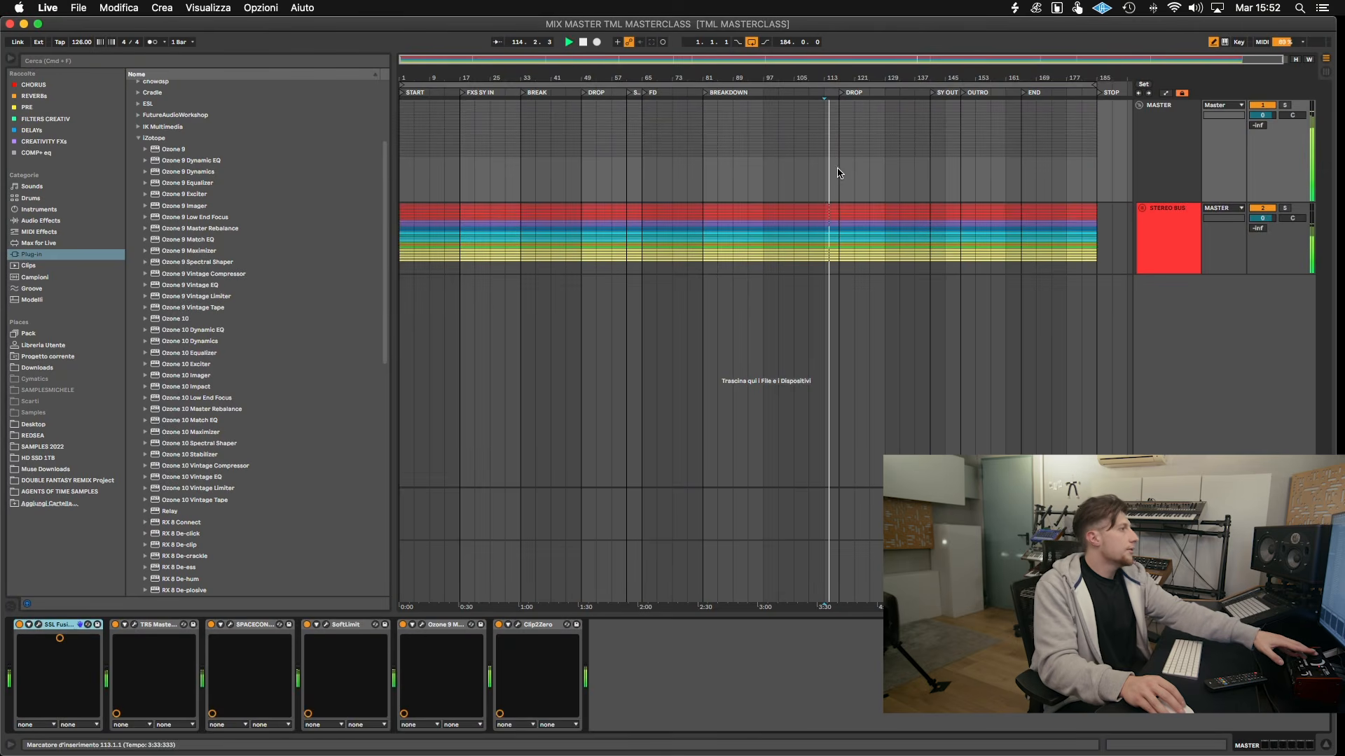
pyautogui.click(334, 626)
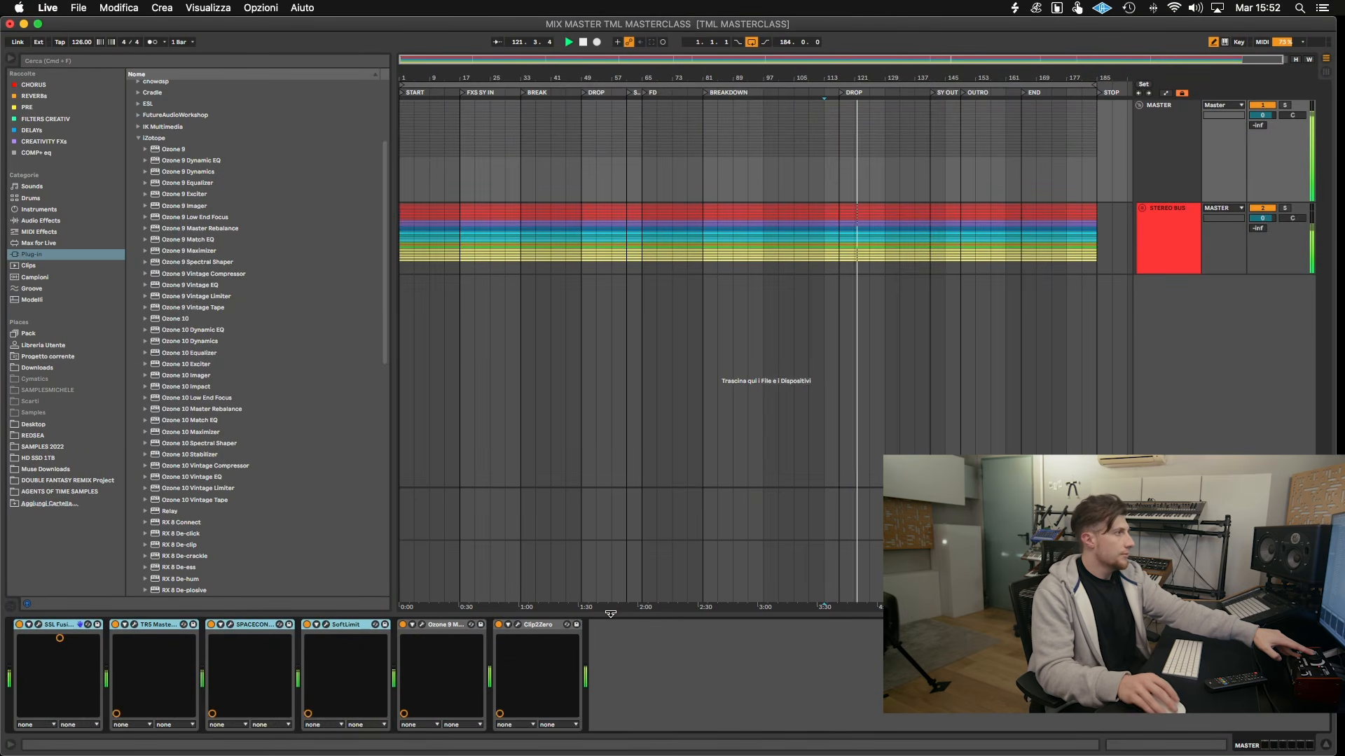
# - Audition the STEREO BUS in the second drop from about bar 129 and in the breakdown from about bar 96
pyautogui.click(885, 228)
pyautogui.press('space')
pyautogui.press('space')
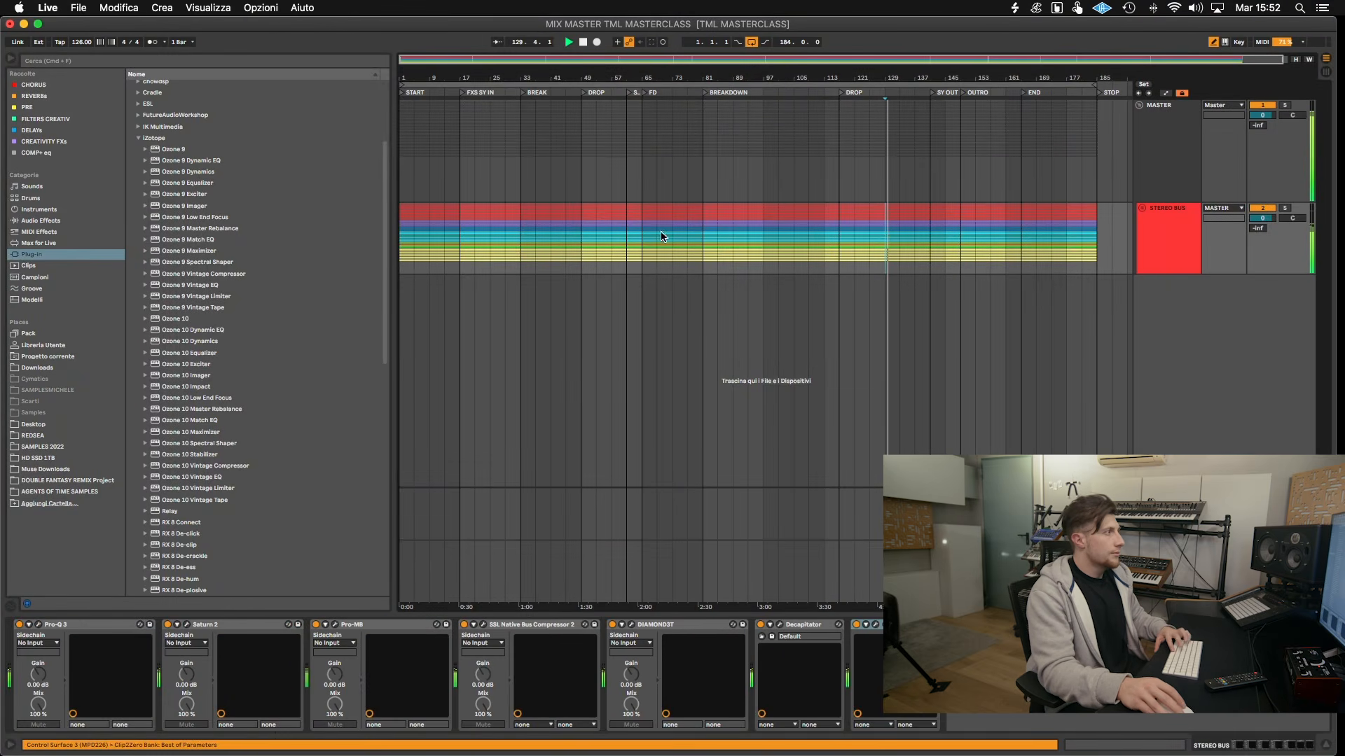
pyautogui.click(768, 225)
pyautogui.press('space')
pyautogui.press('space')
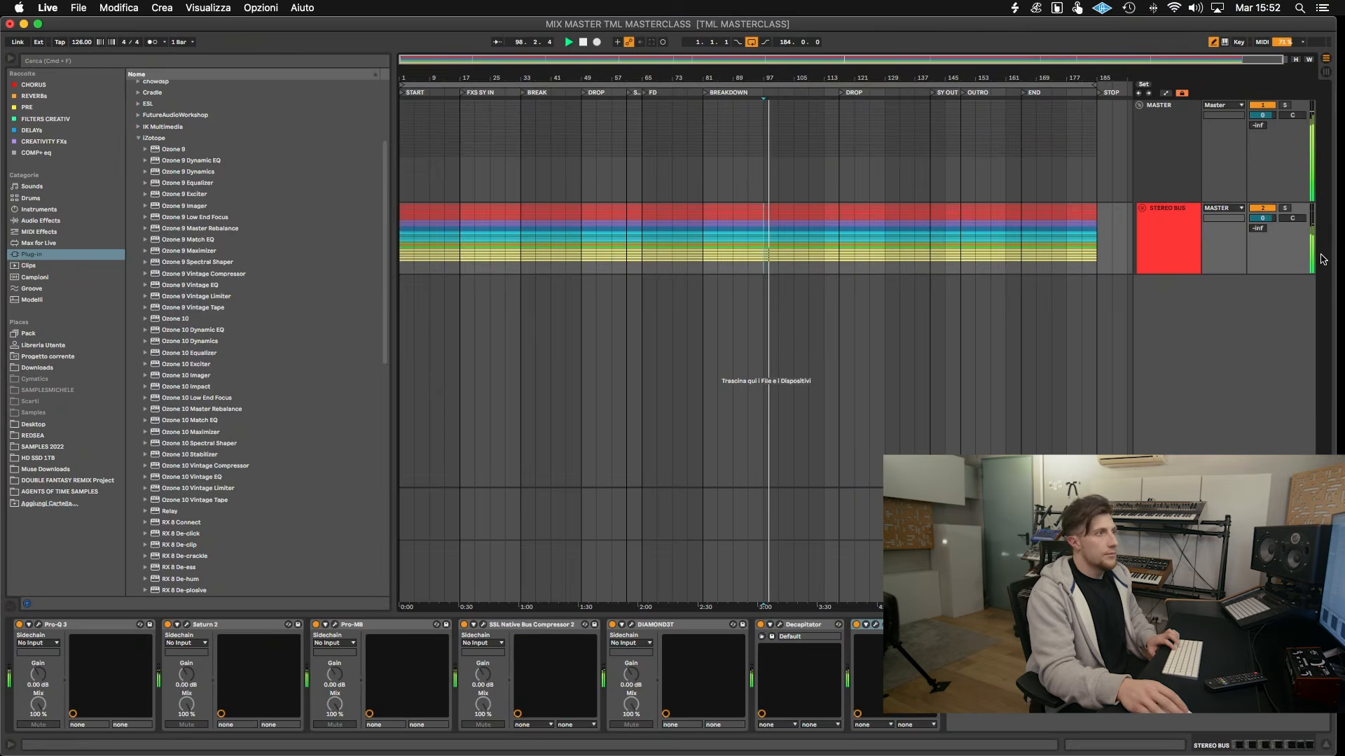
# - Select the MASTER devices from SSL Fusion through SoftLimit and toggle them off and on twice during the breakdown to compare the sound
pyautogui.click(1165, 175)
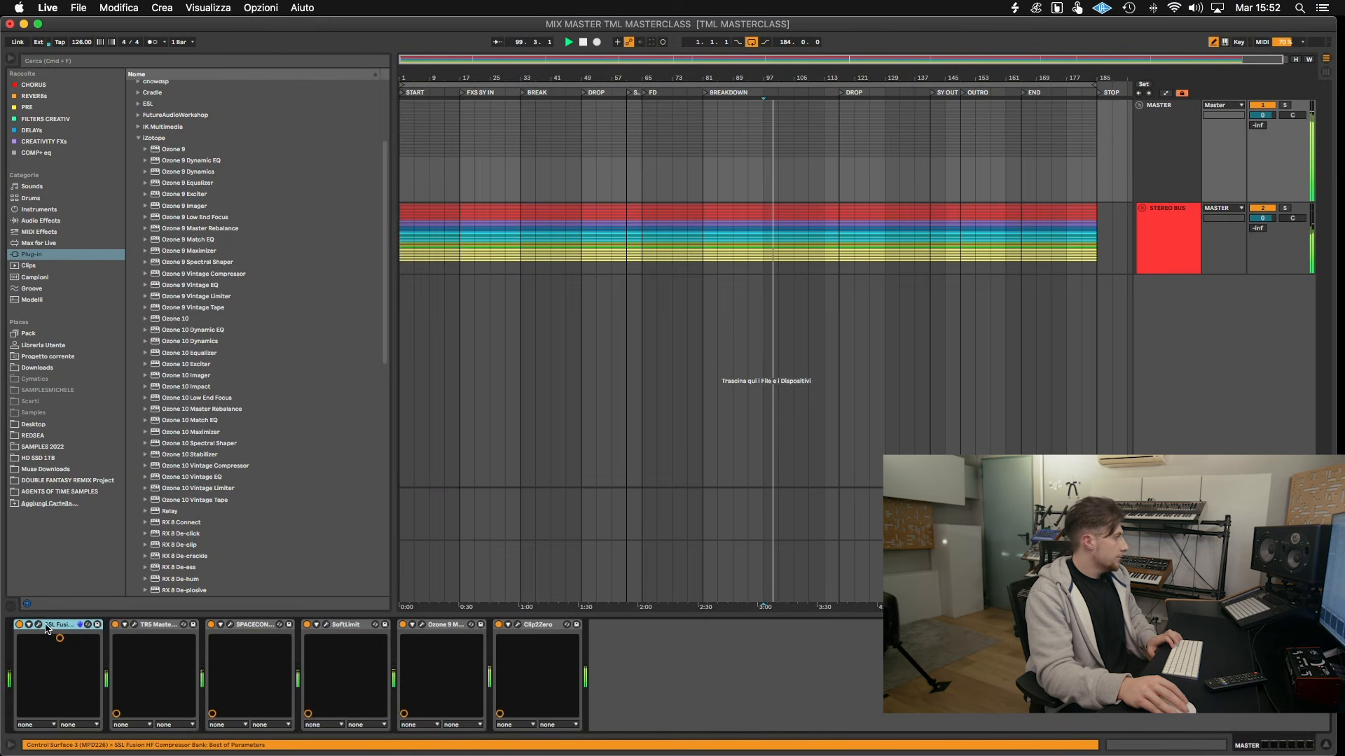
pyautogui.keyDown('shift'); pyautogui.click(355, 627); pyautogui.keyUp('shift')
pyautogui.press('0')
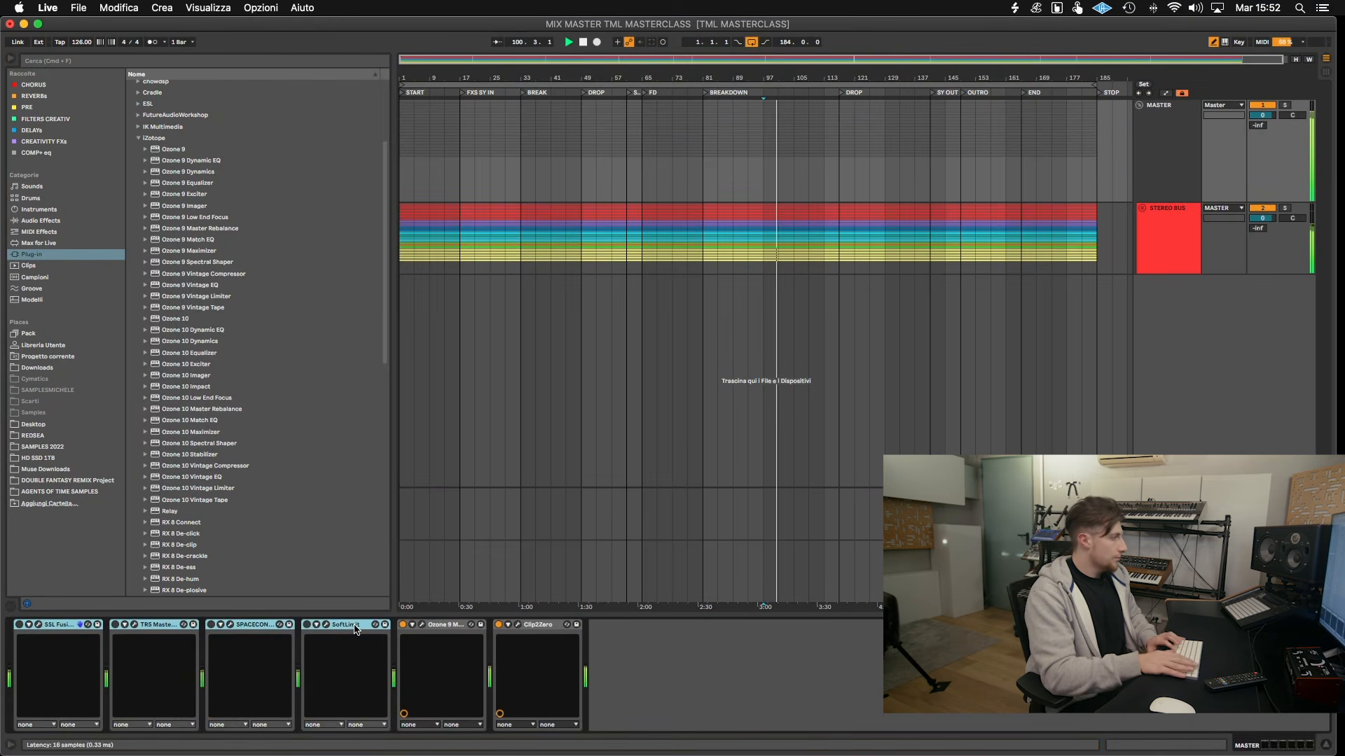
pyautogui.press('0')
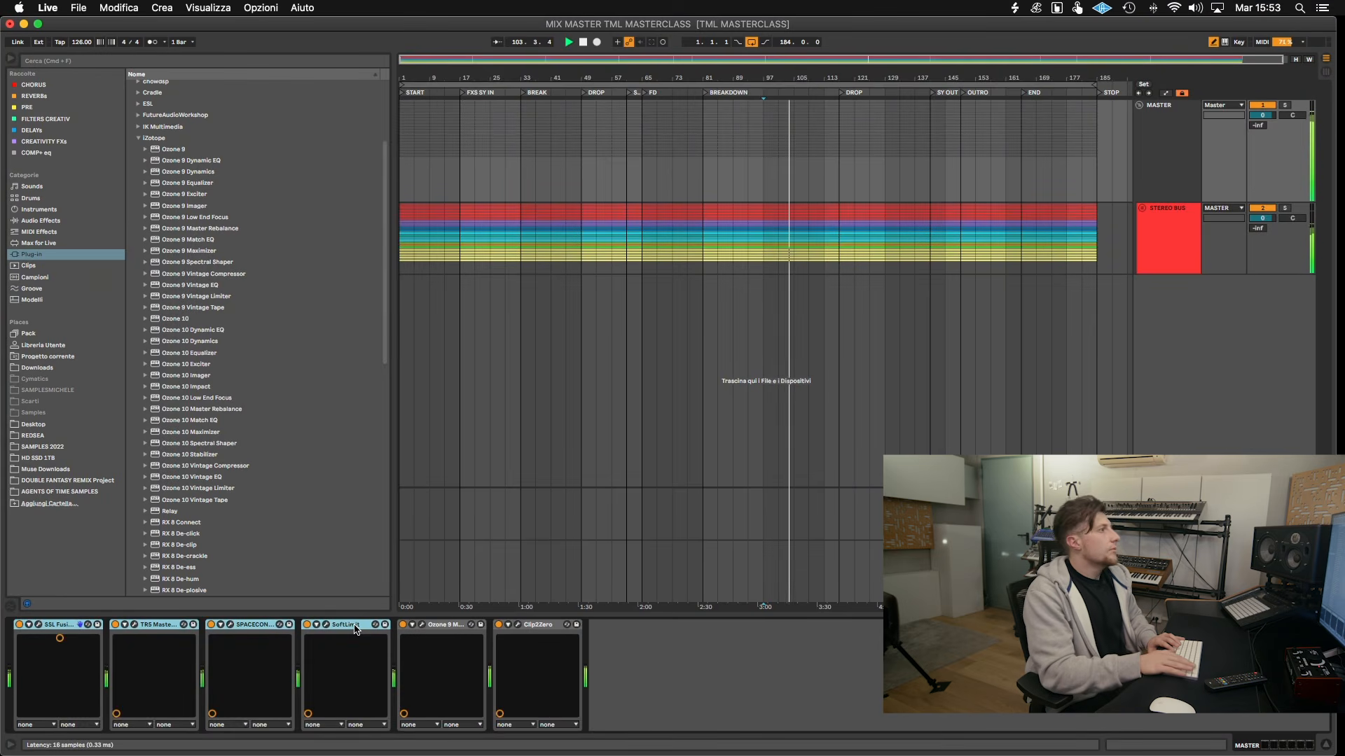
pyautogui.press('0')
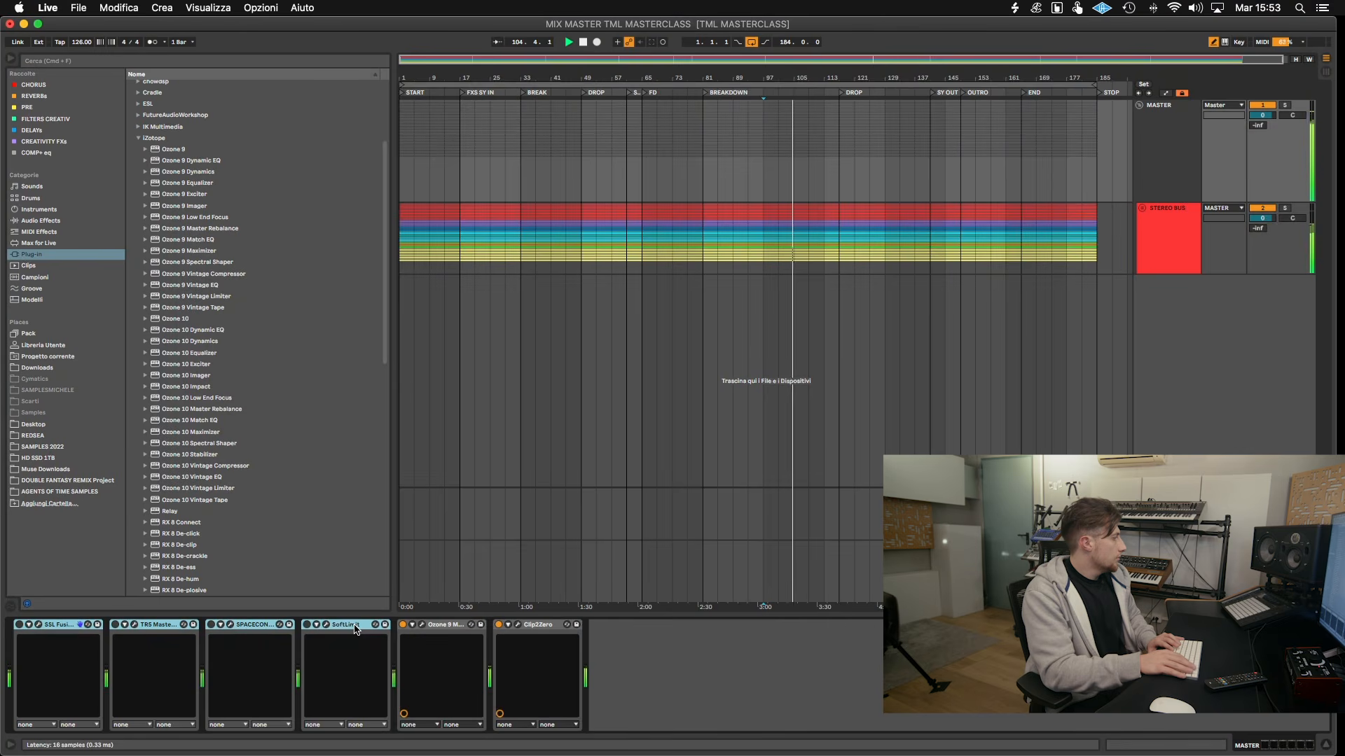
pyautogui.press('0')
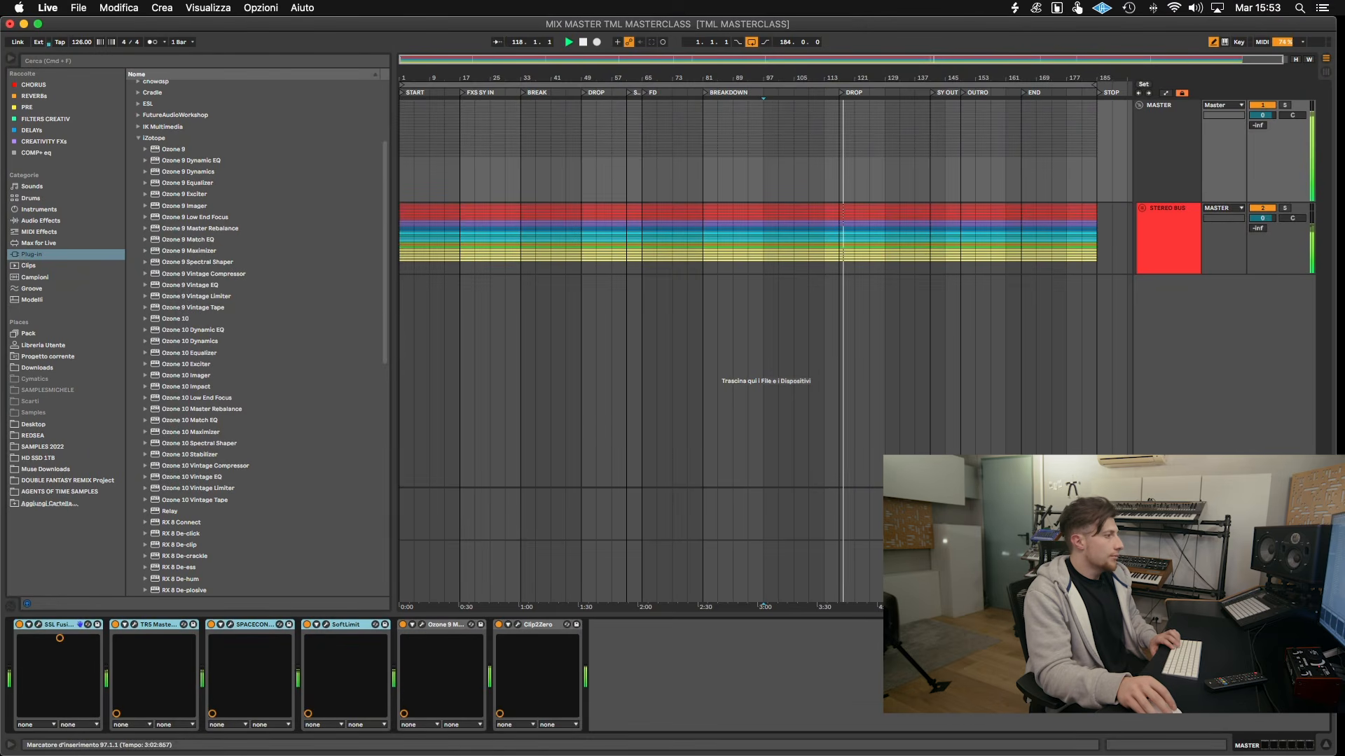
# - Open MetricAB from the Master track and move the Zodiac (Original Mix) reference's playback position to about 3m 11s
pyautogui.click(434, 574)
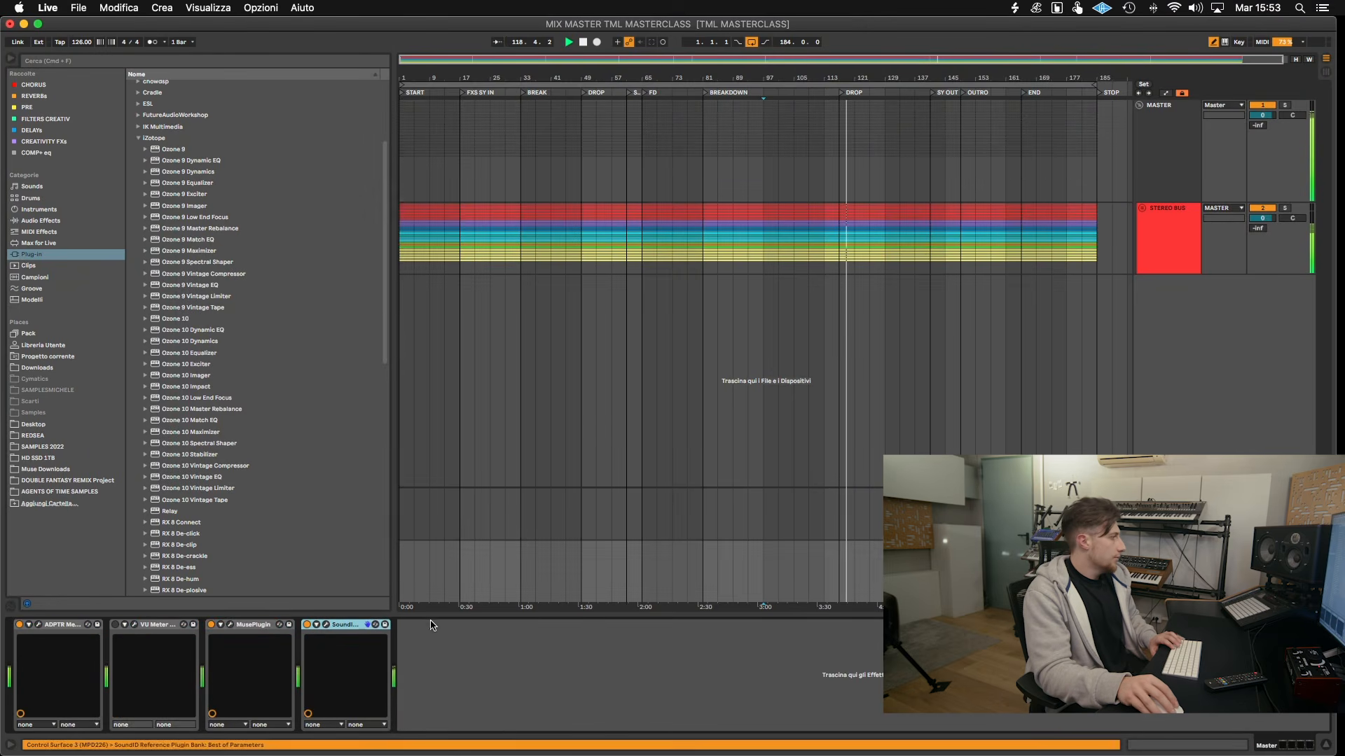
pyautogui.click(40, 625)
pyautogui.click(398, 280)
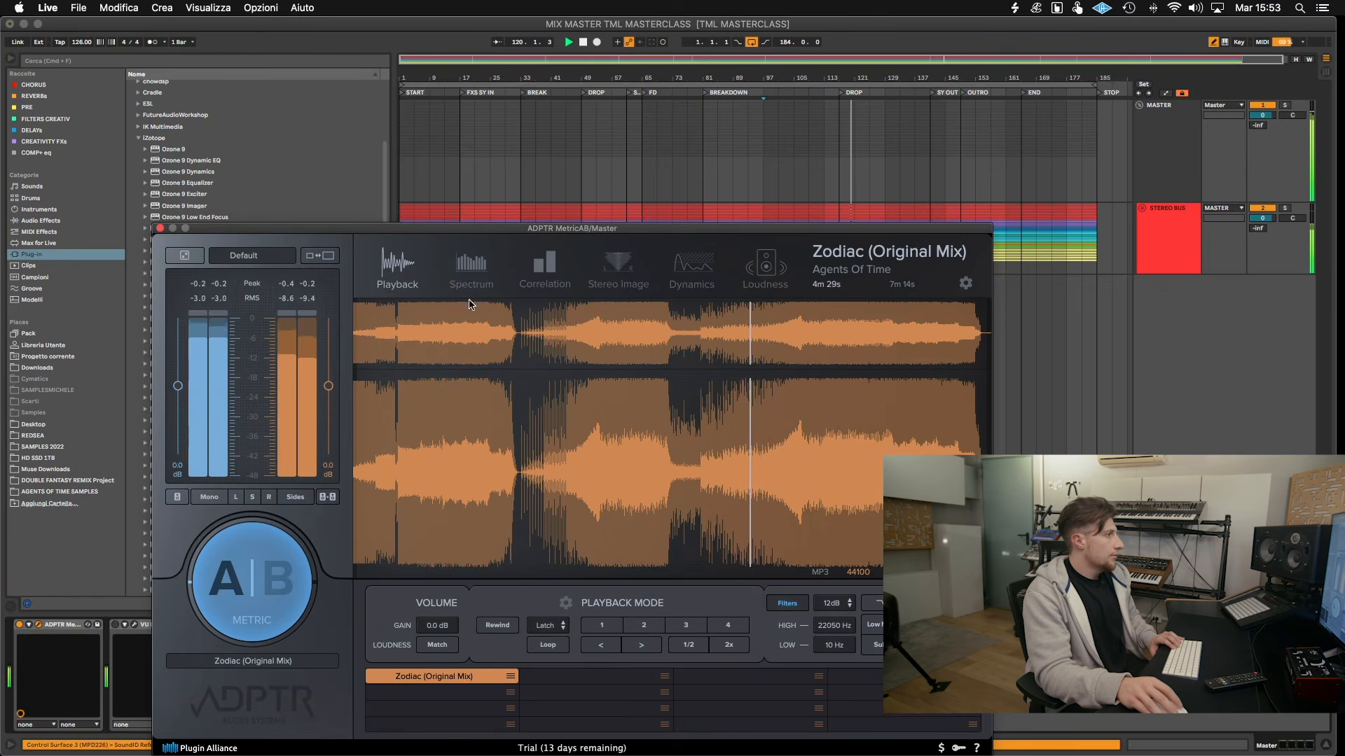
pyautogui.click(616, 430)
pyautogui.click(635, 430)
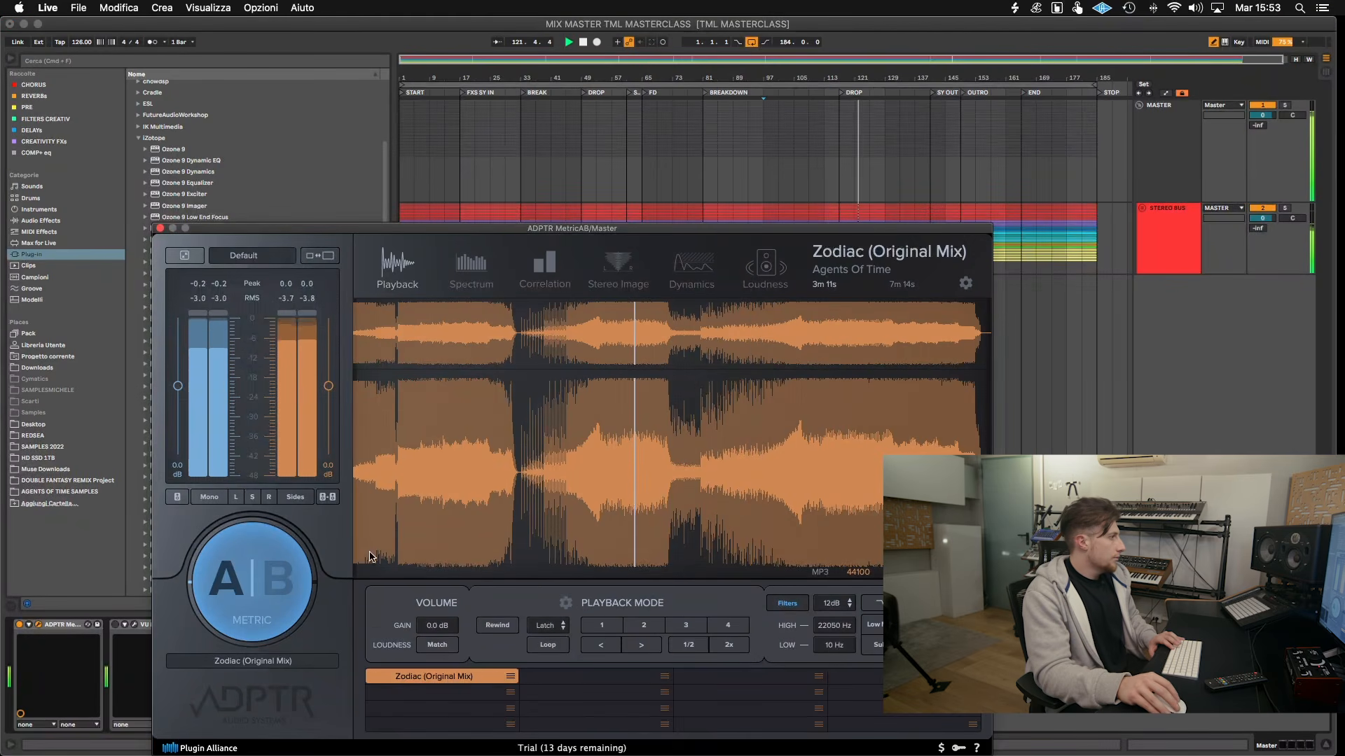
# - Switch from the master to the reference and back to compare them, then stop playback, close MetricAB and return to the STEREO BUS
pyautogui.click(267, 568)
pyautogui.click(266, 567)
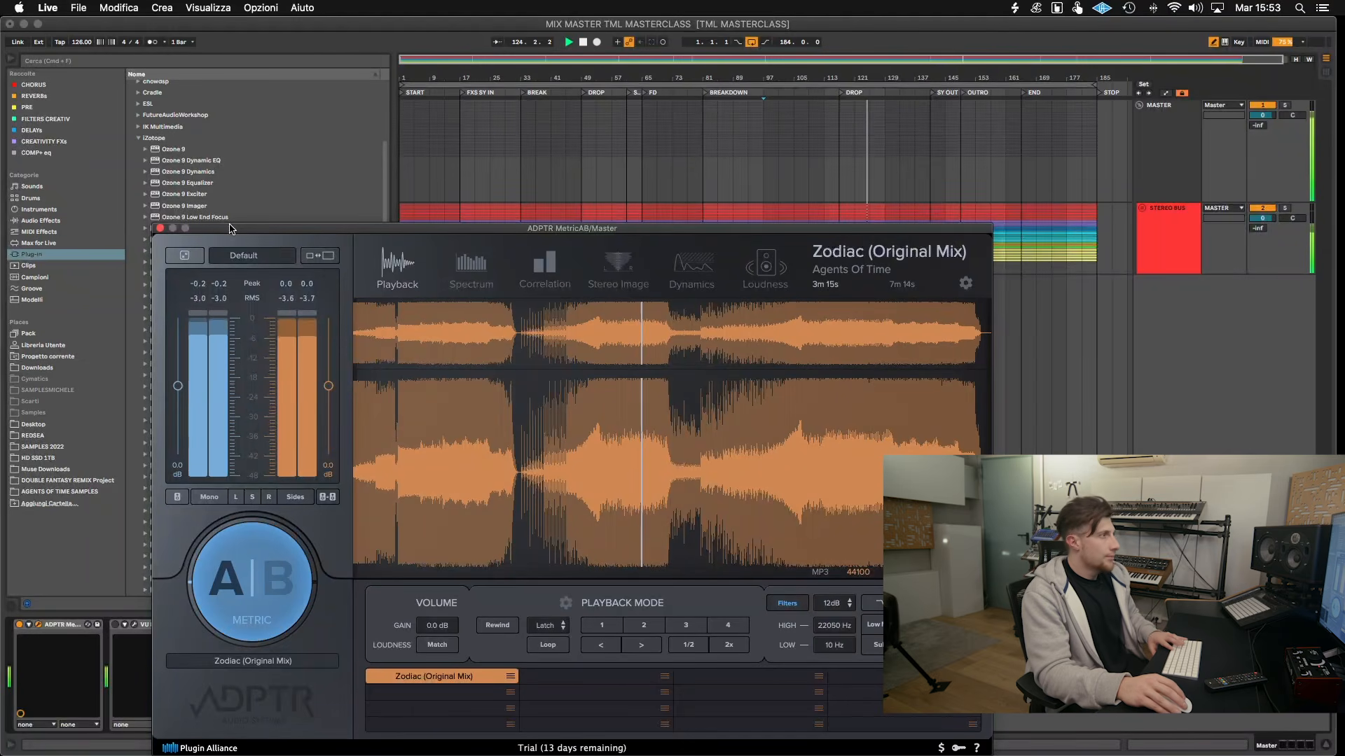
pyautogui.press('space')
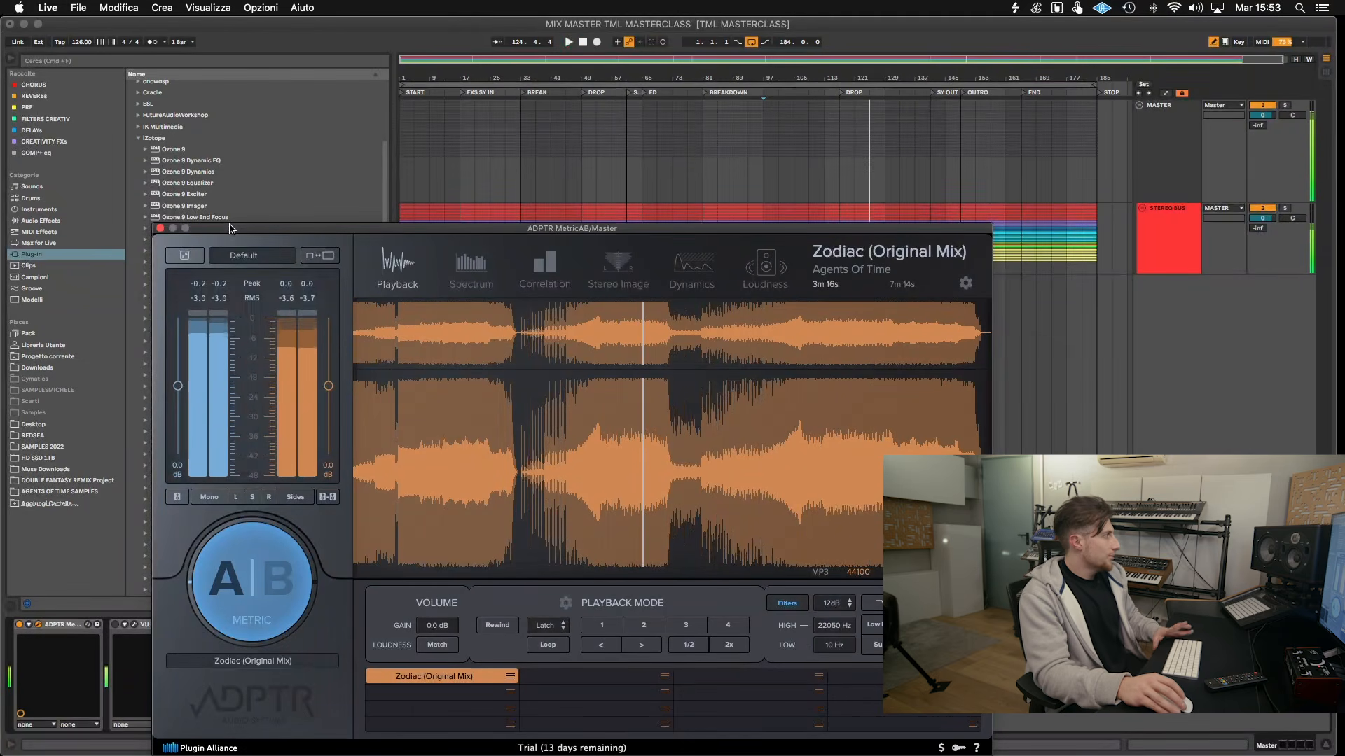
pyautogui.click(160, 228)
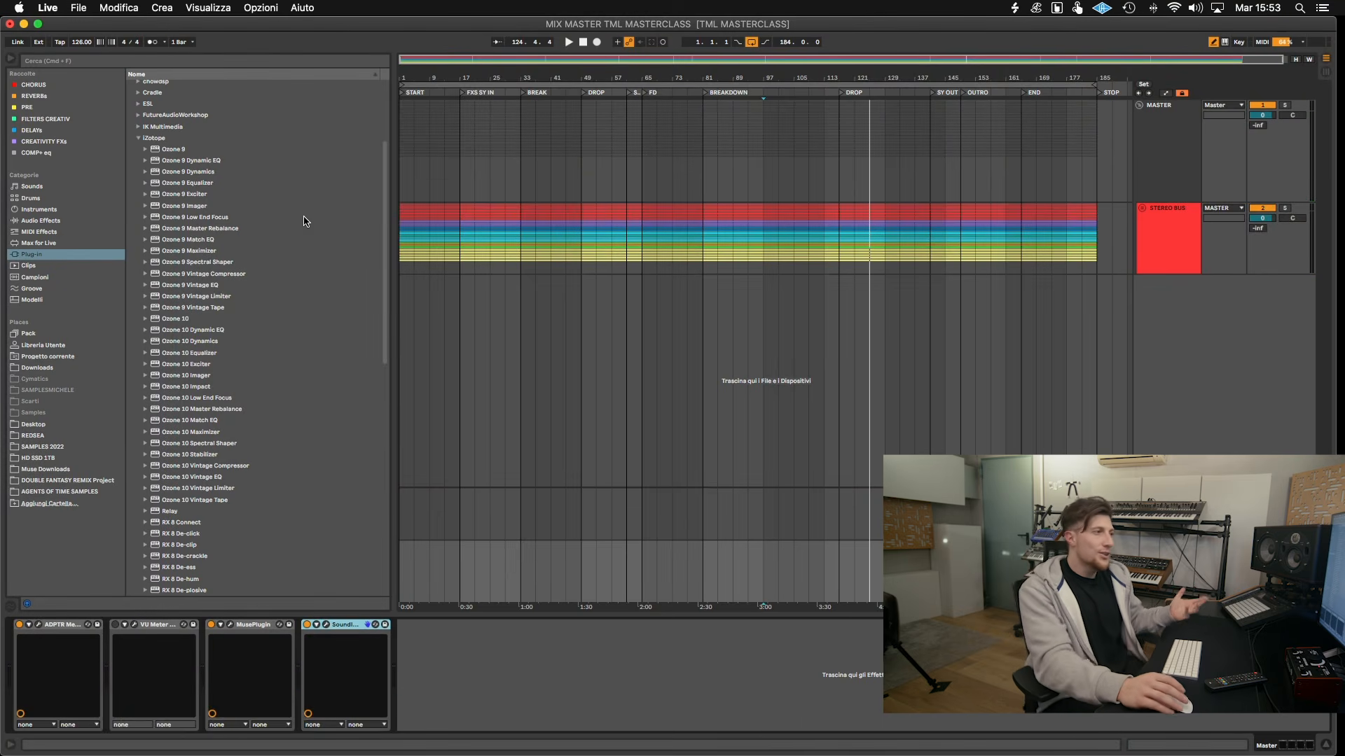
pyautogui.click(866, 250)
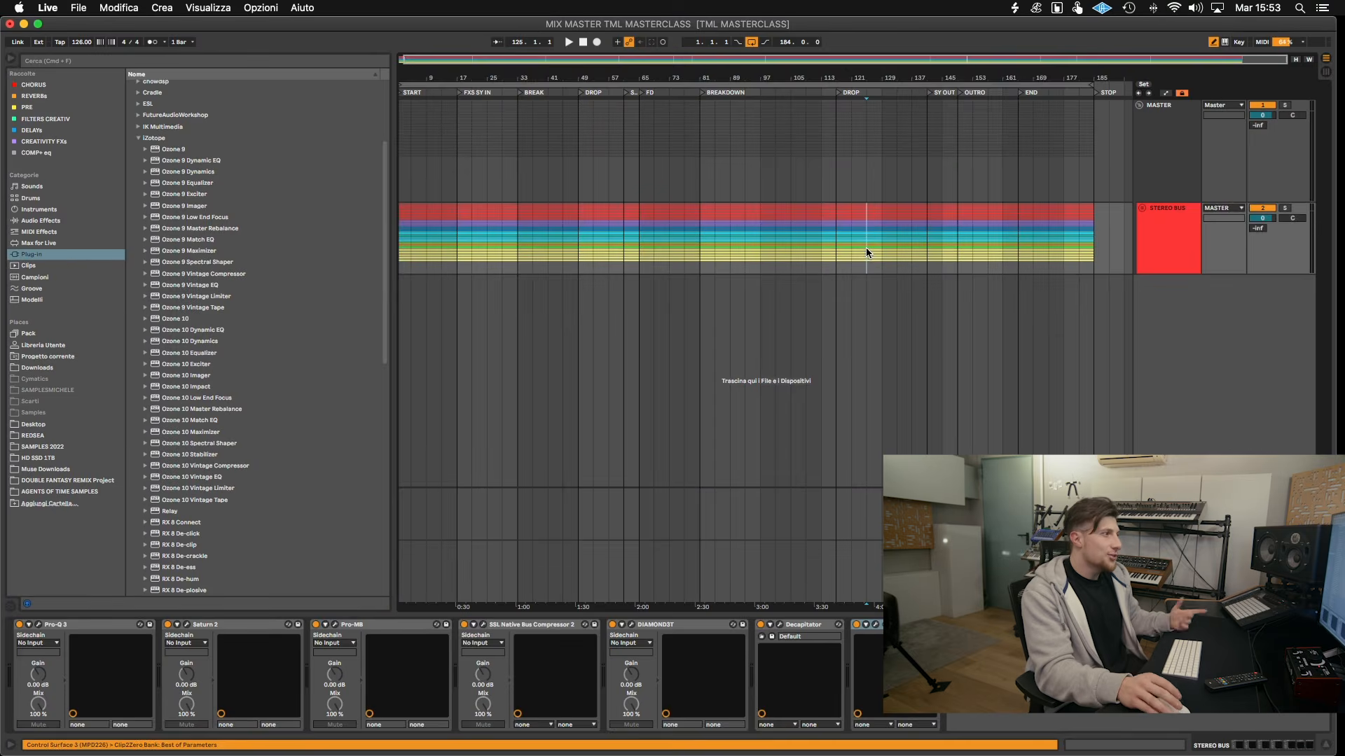